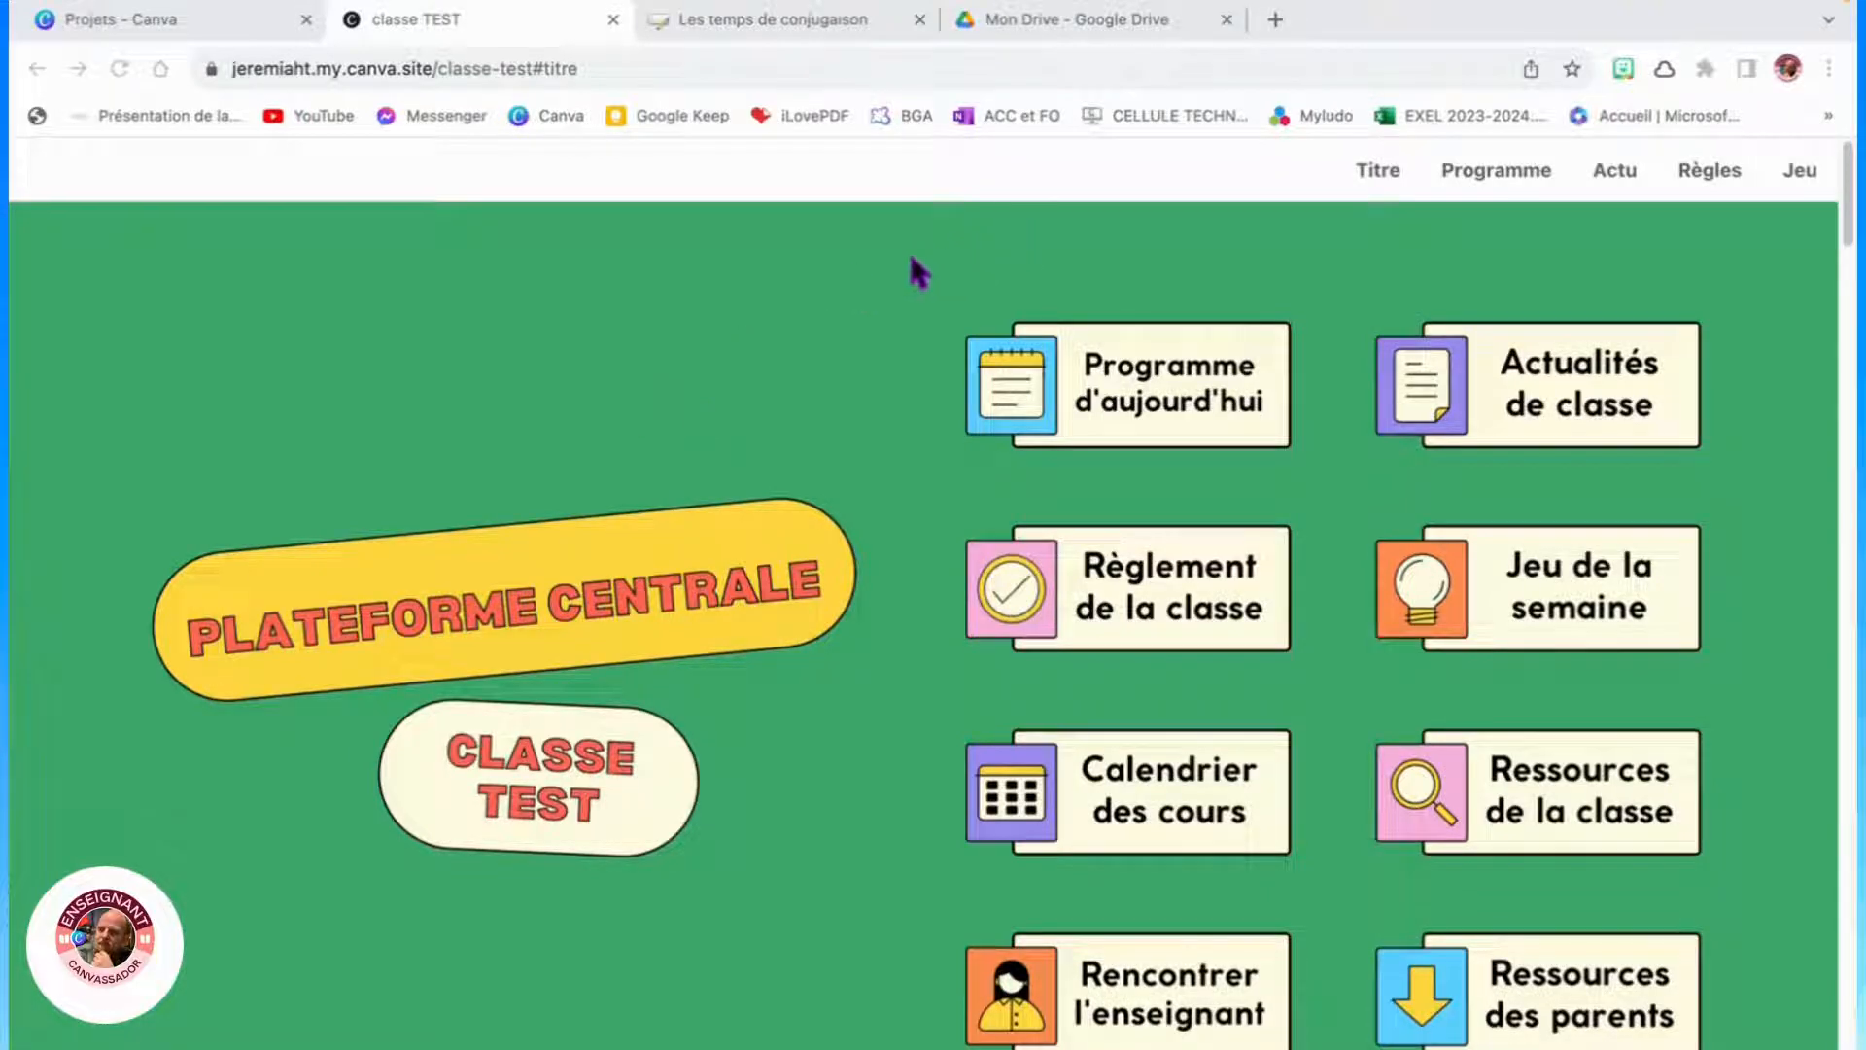
- Scroll through the published class website to review its sections
scroll(812, 384, "down", 15)
scroll(824, 399, "down", 15)
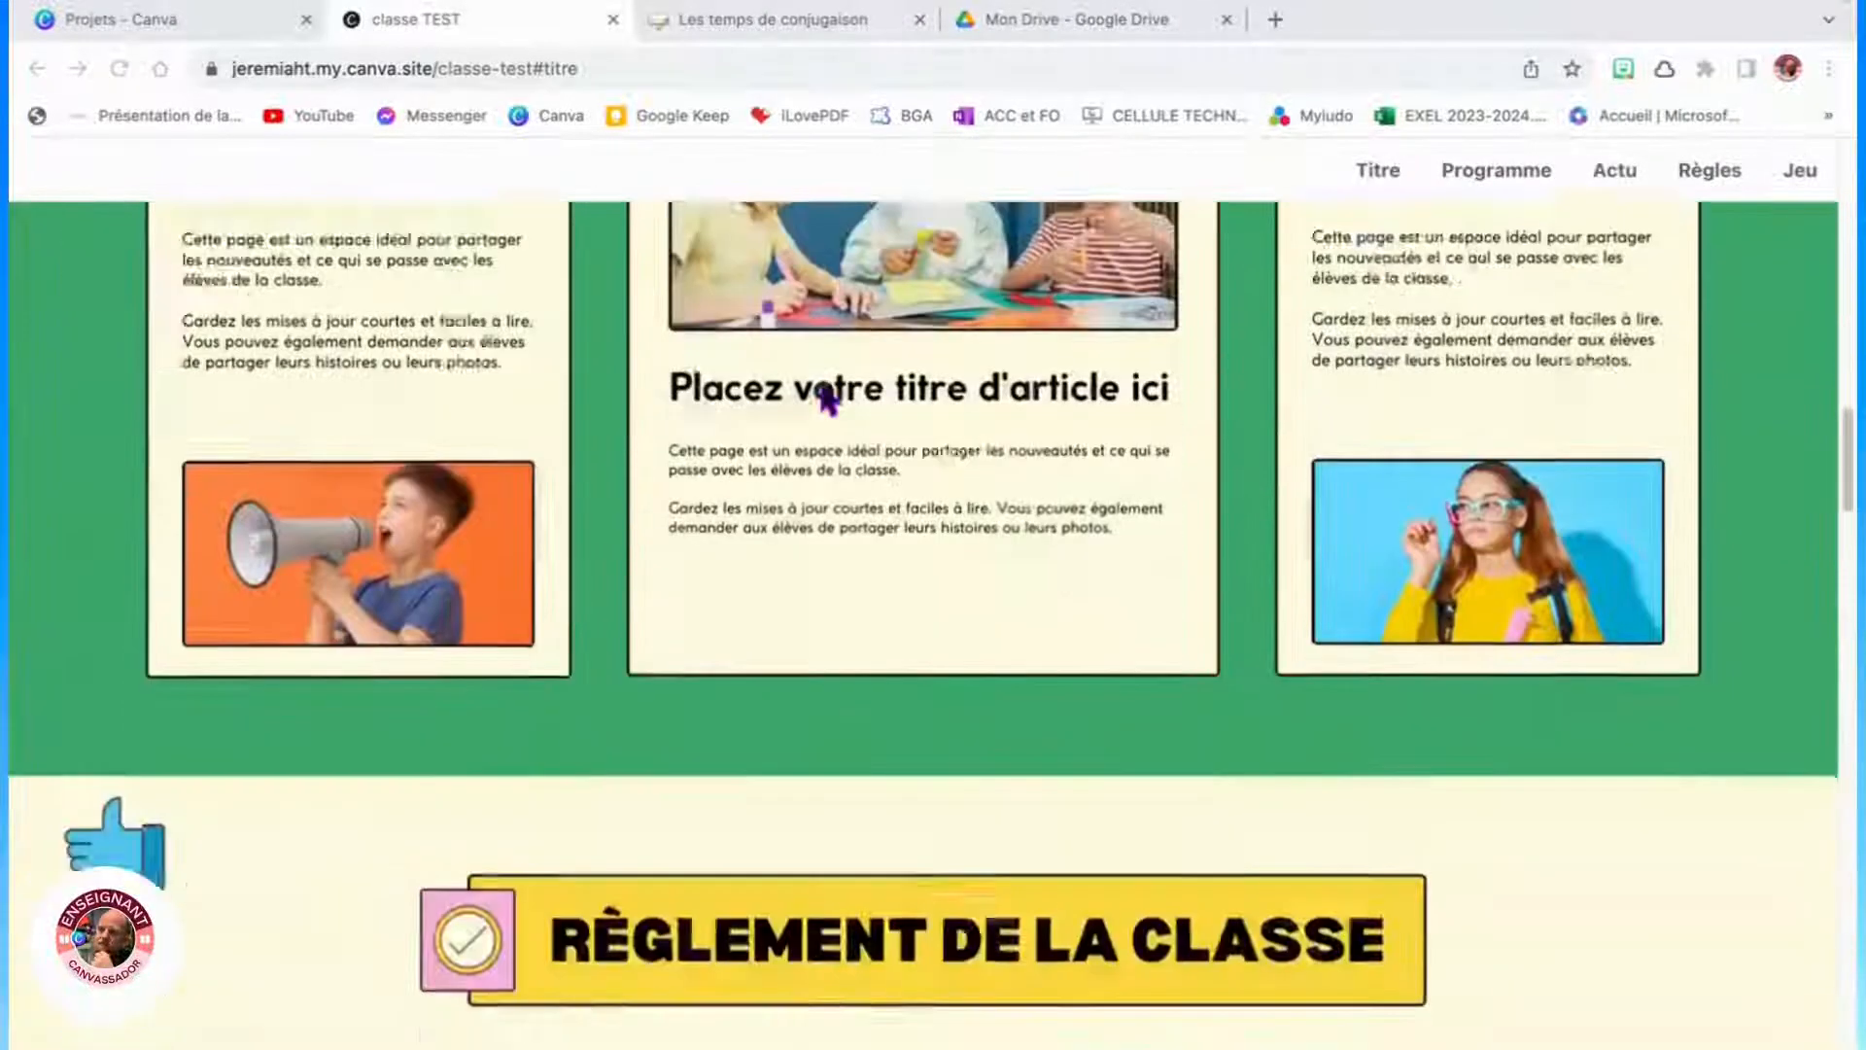
scroll(824, 389, "down", 3)
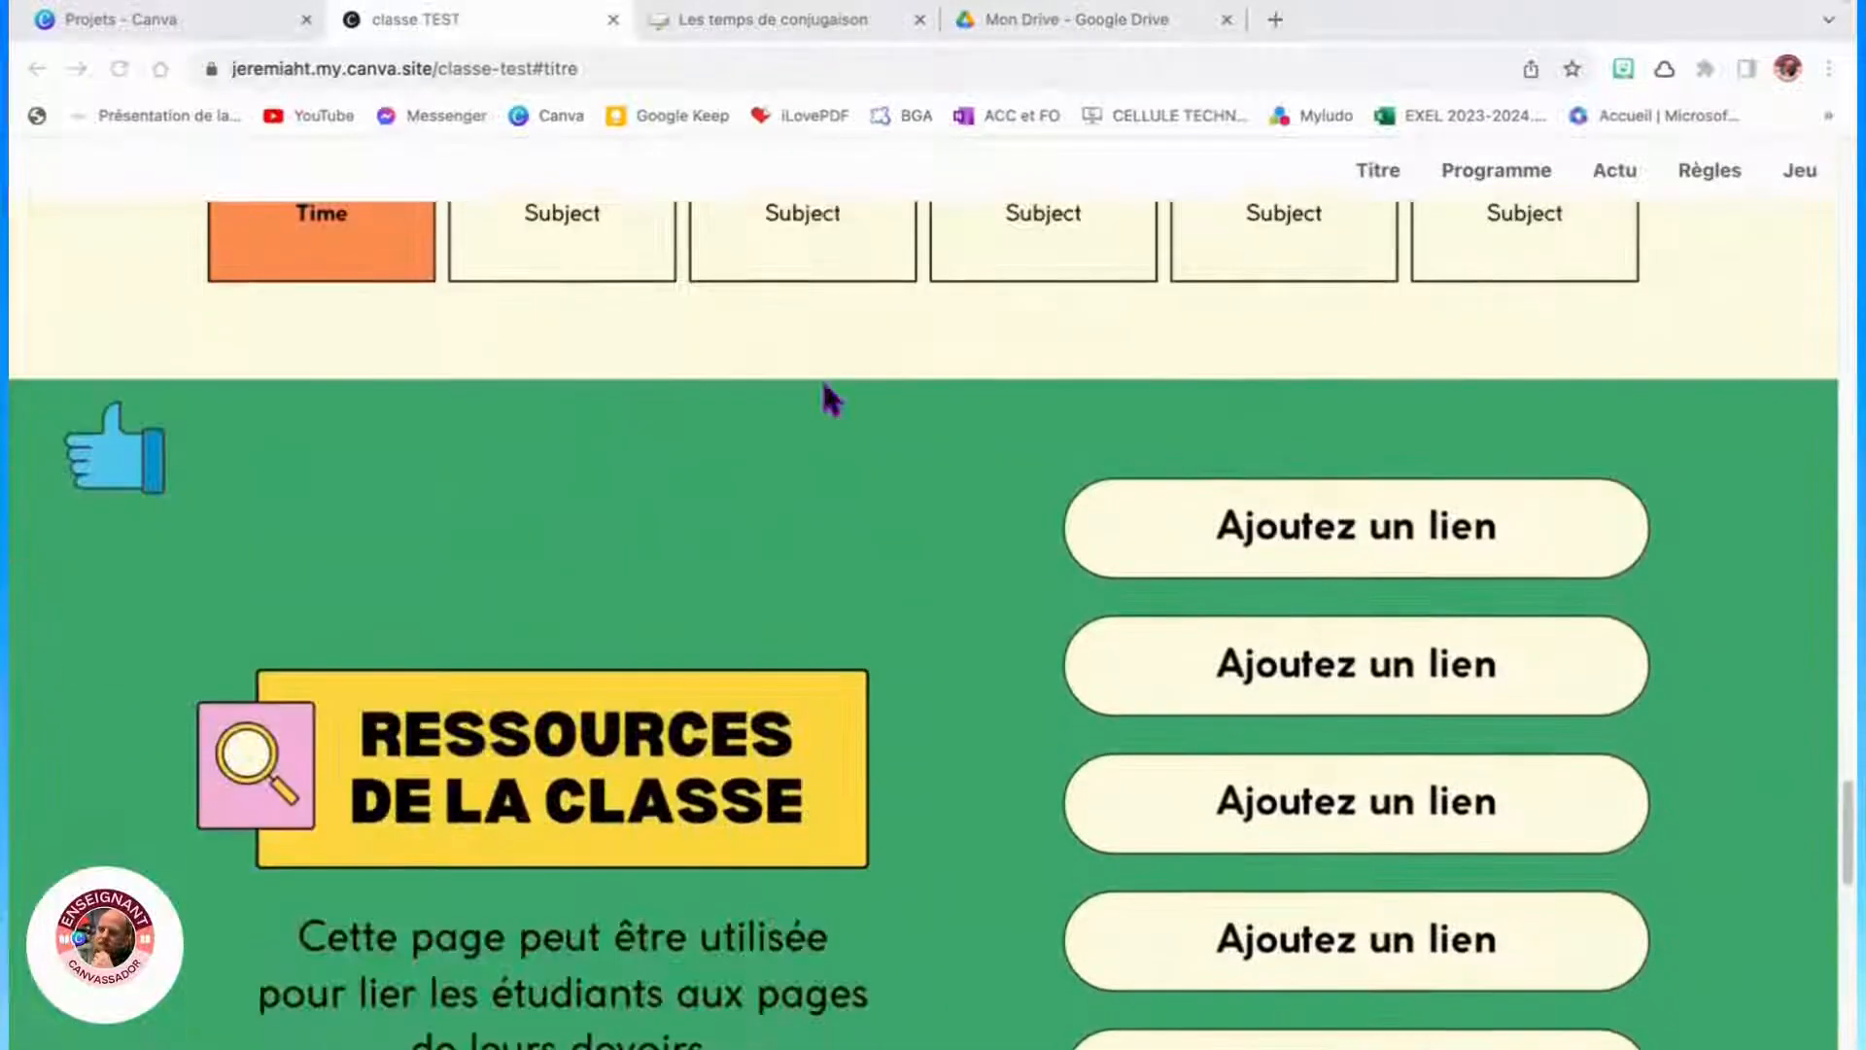
scroll(822, 384, "up", 20)
scroll(824, 397, "up", 10)
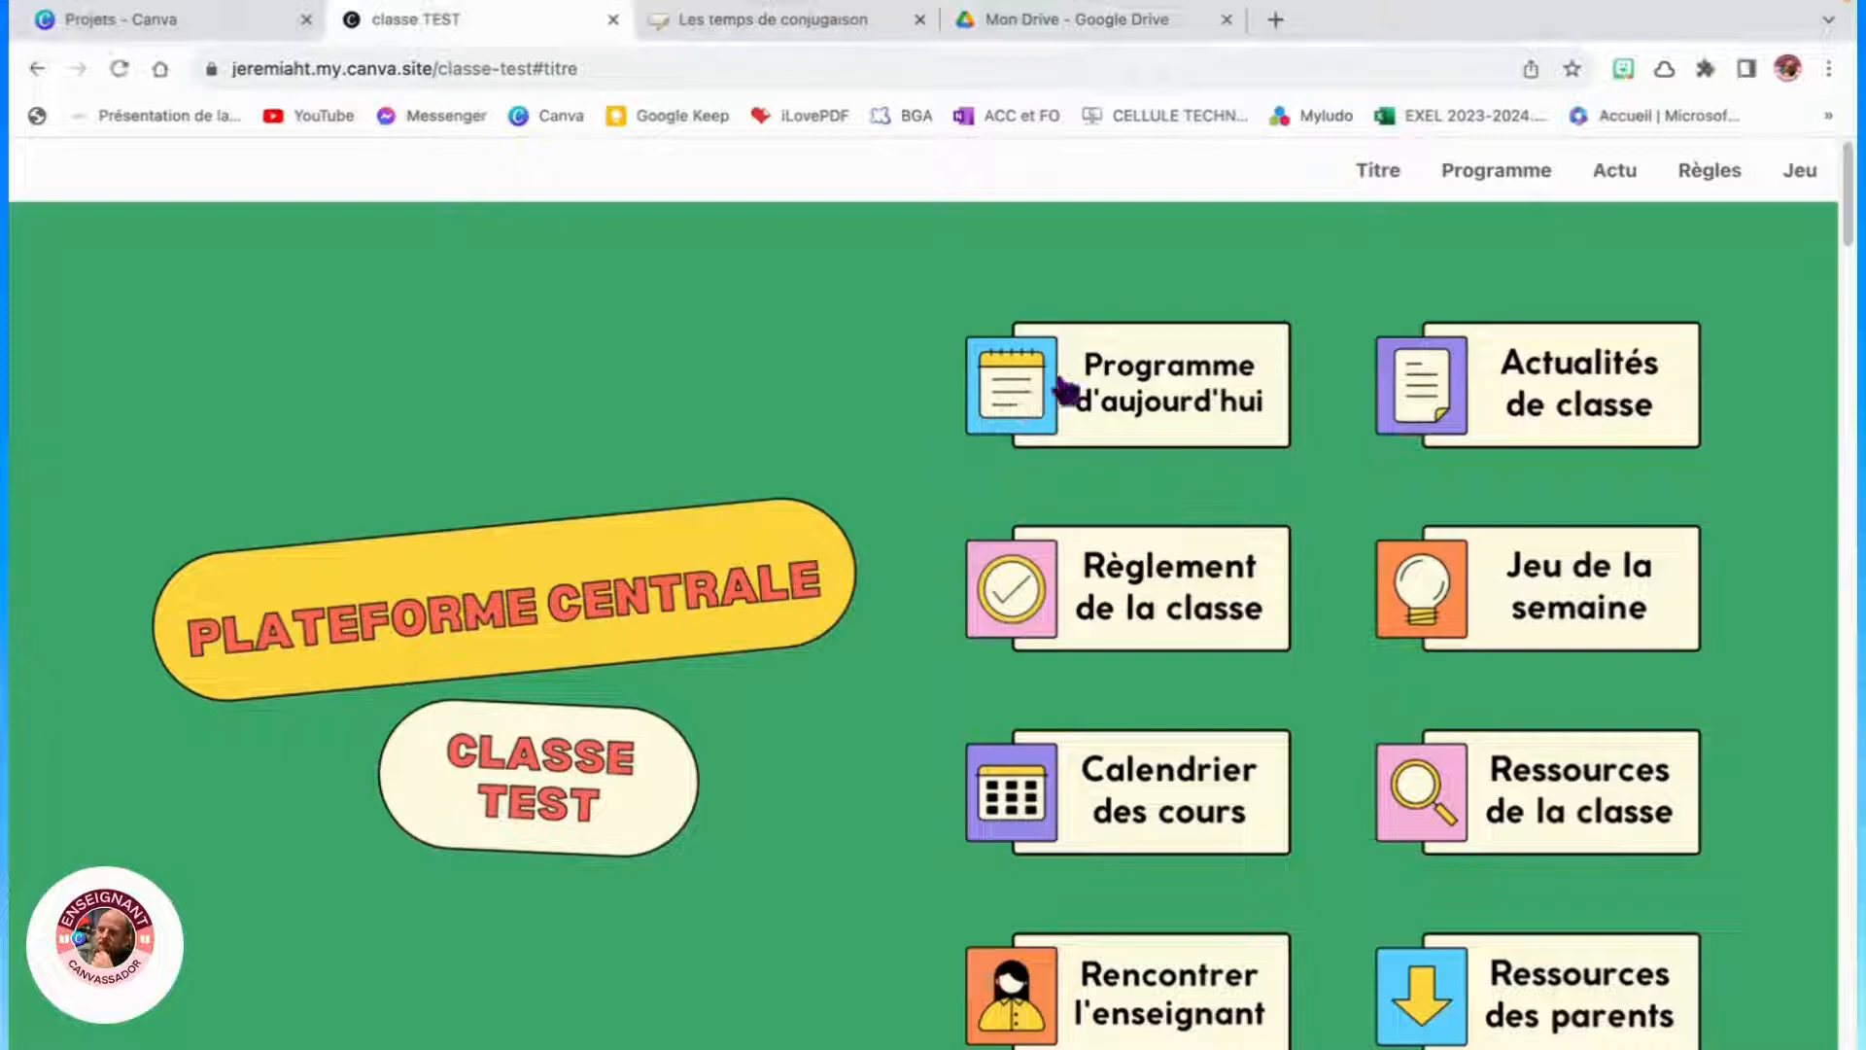
- Test the site's navigation tiles and home icon, opening a linked document and closing its tab
left_click(1021, 400)
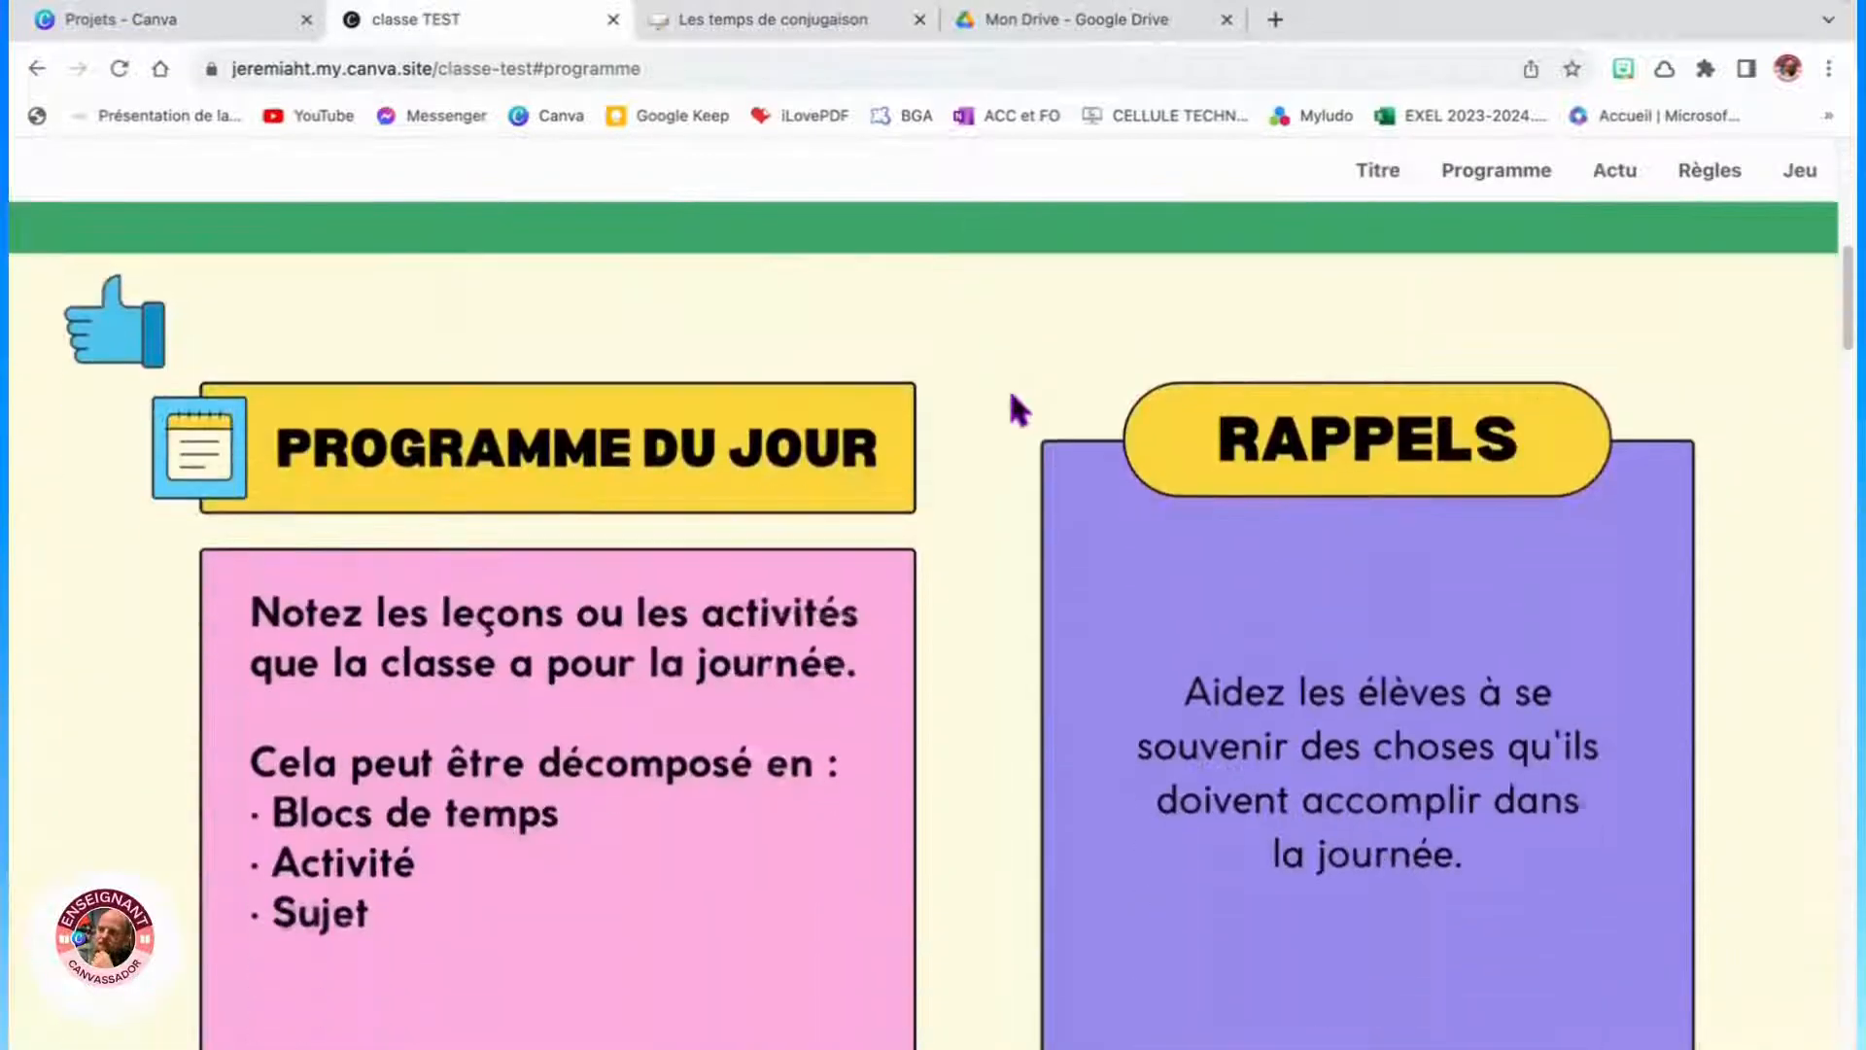
left_click(131, 290)
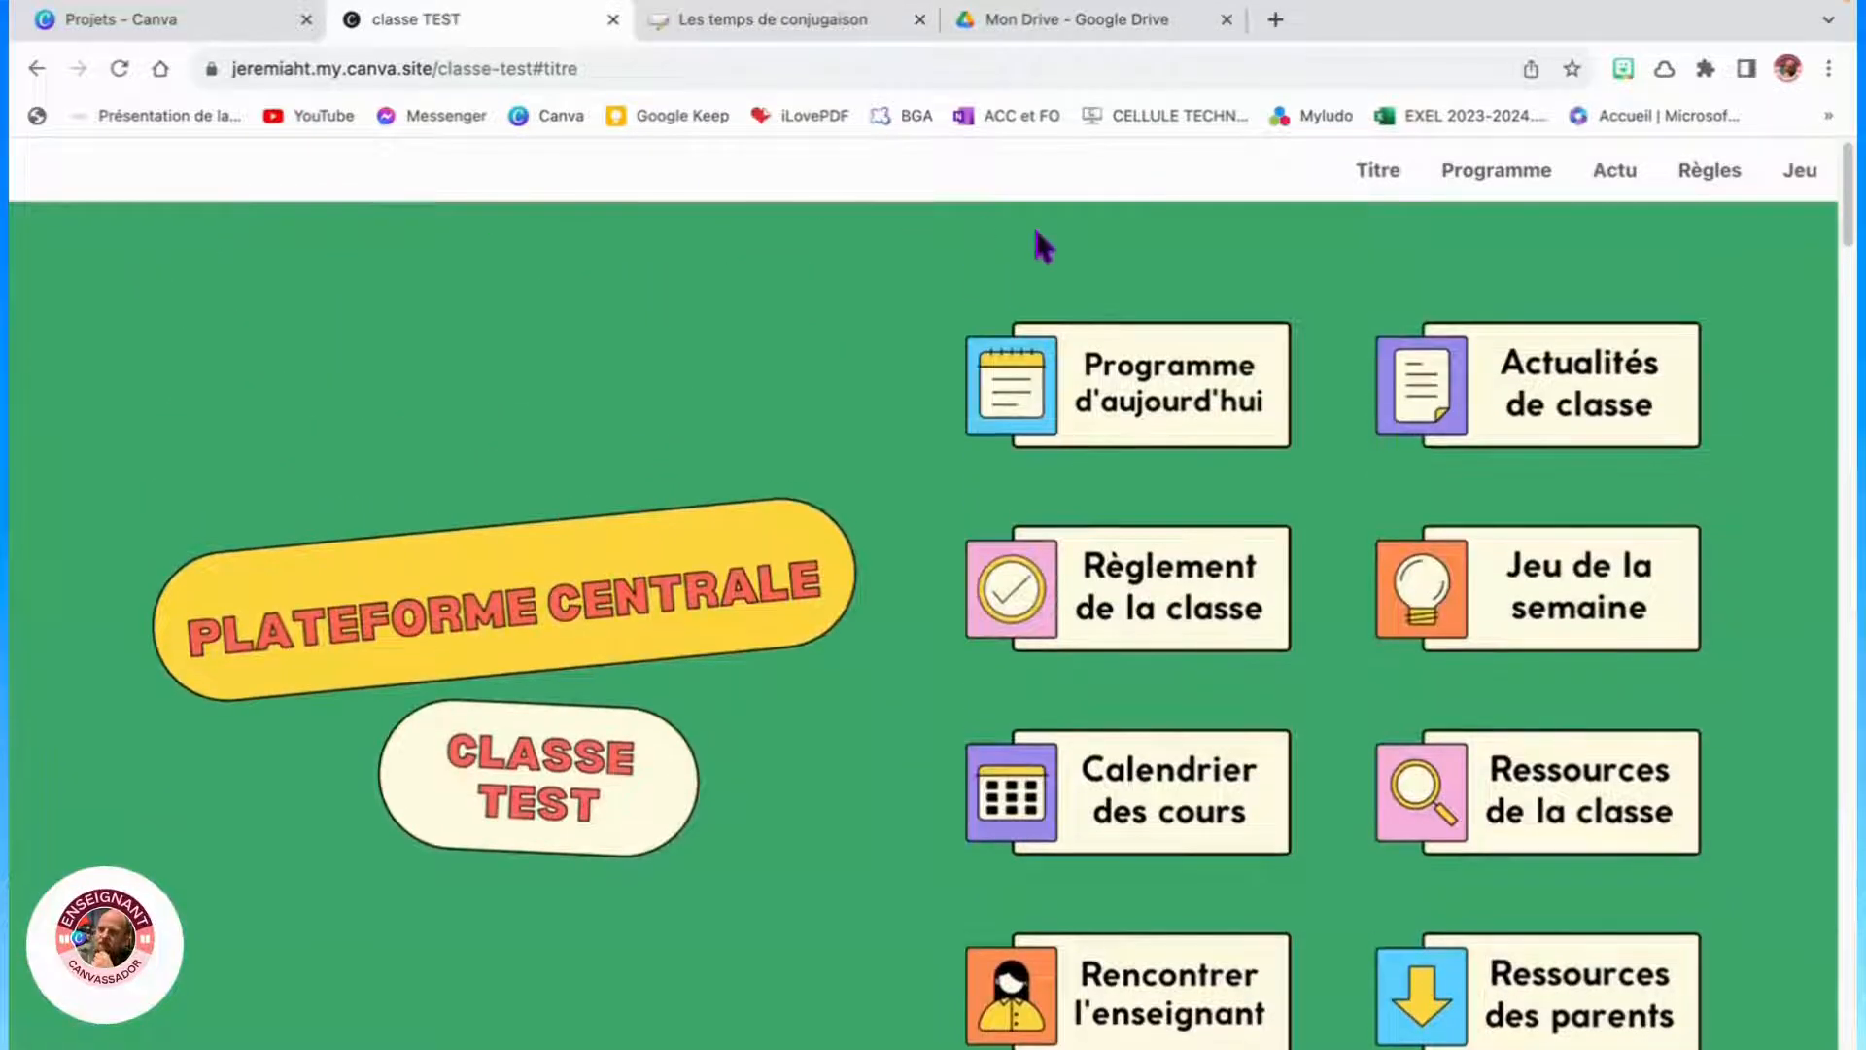
left_click(1402, 393)
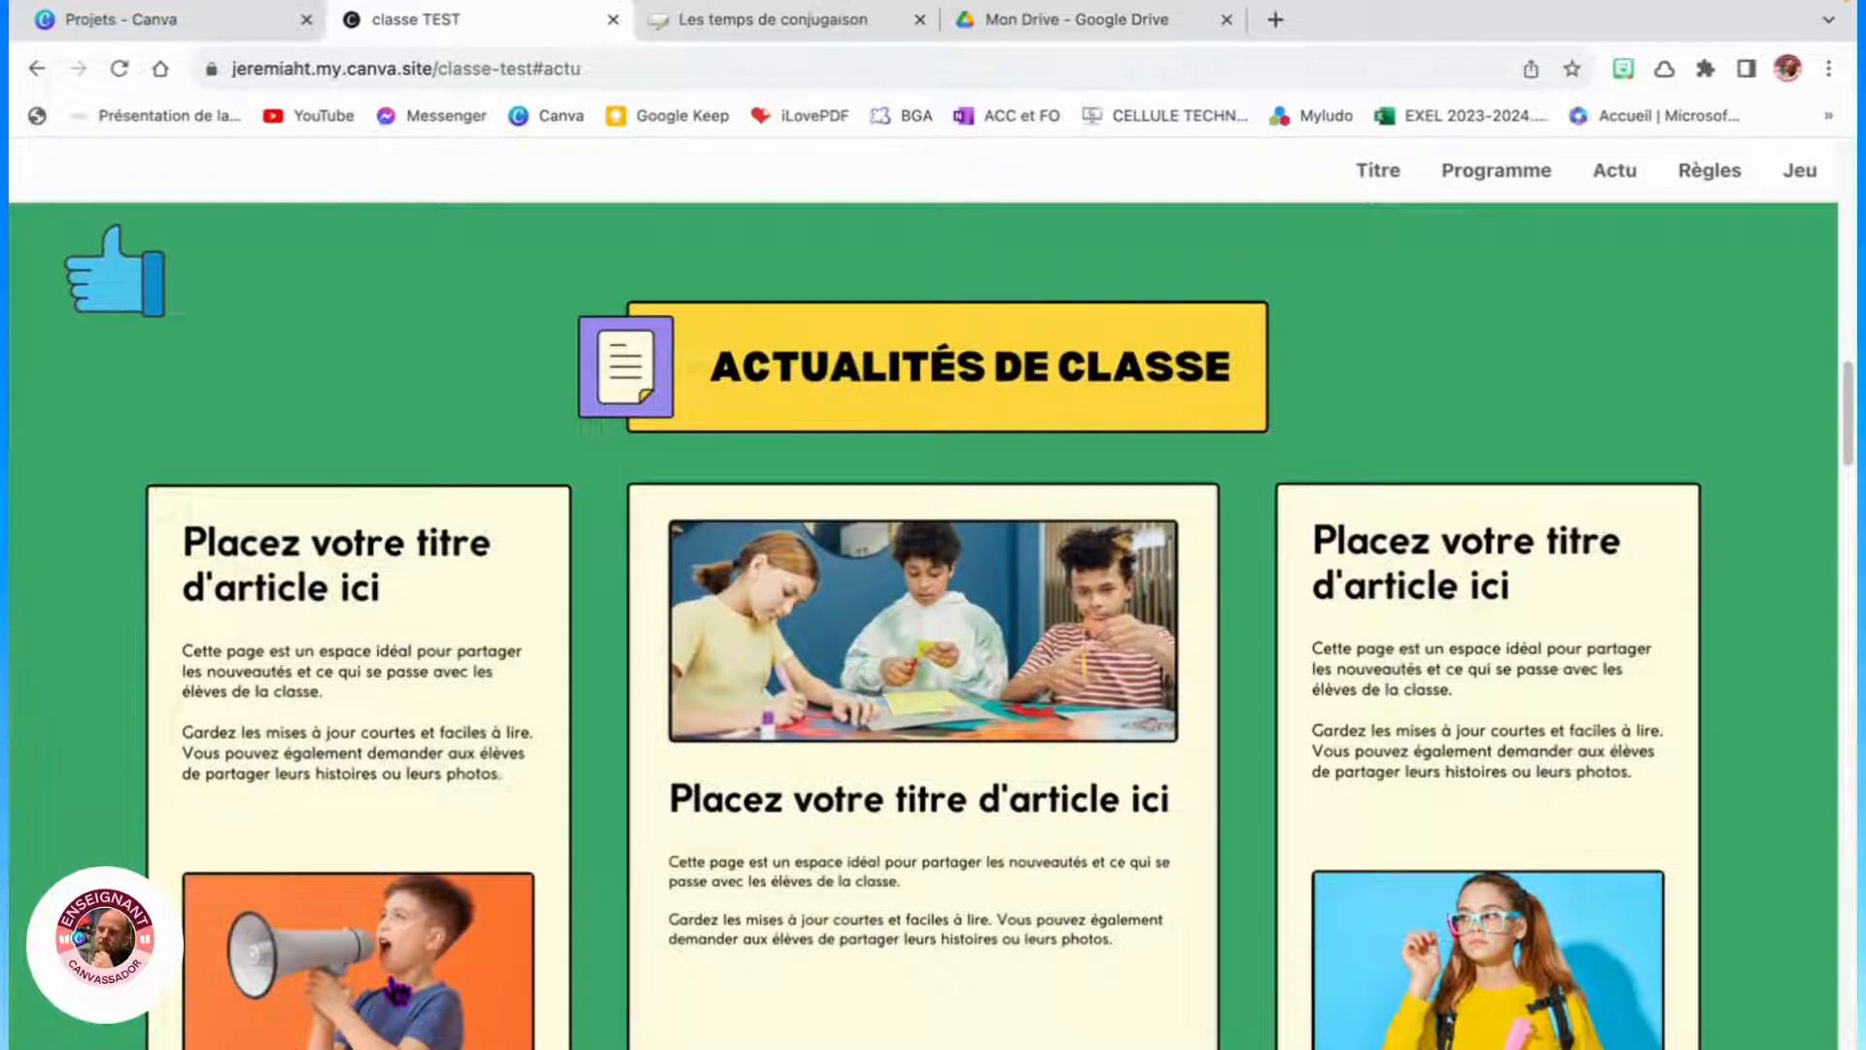
left_click(393, 989)
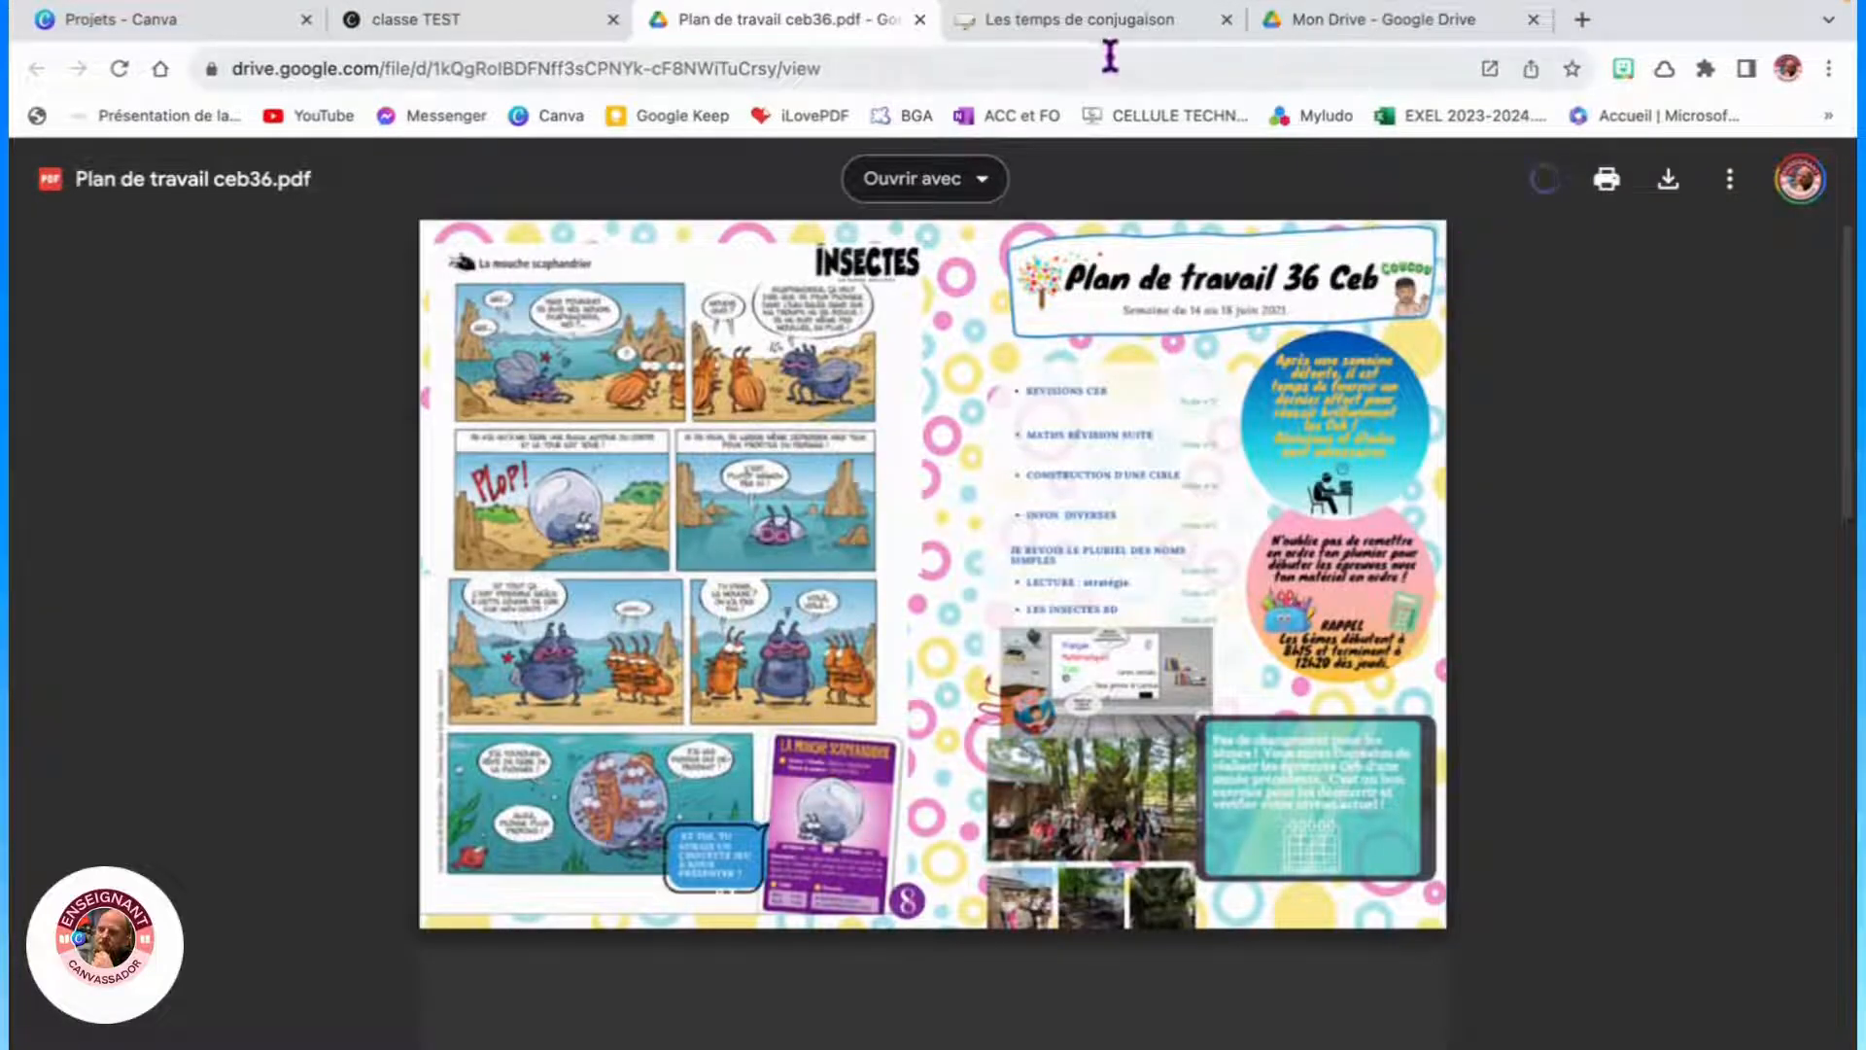
left_click(919, 19)
- Scroll through the remaining site sections down to the parents' resources and back to the top
scroll(802, 574, "down", 5)
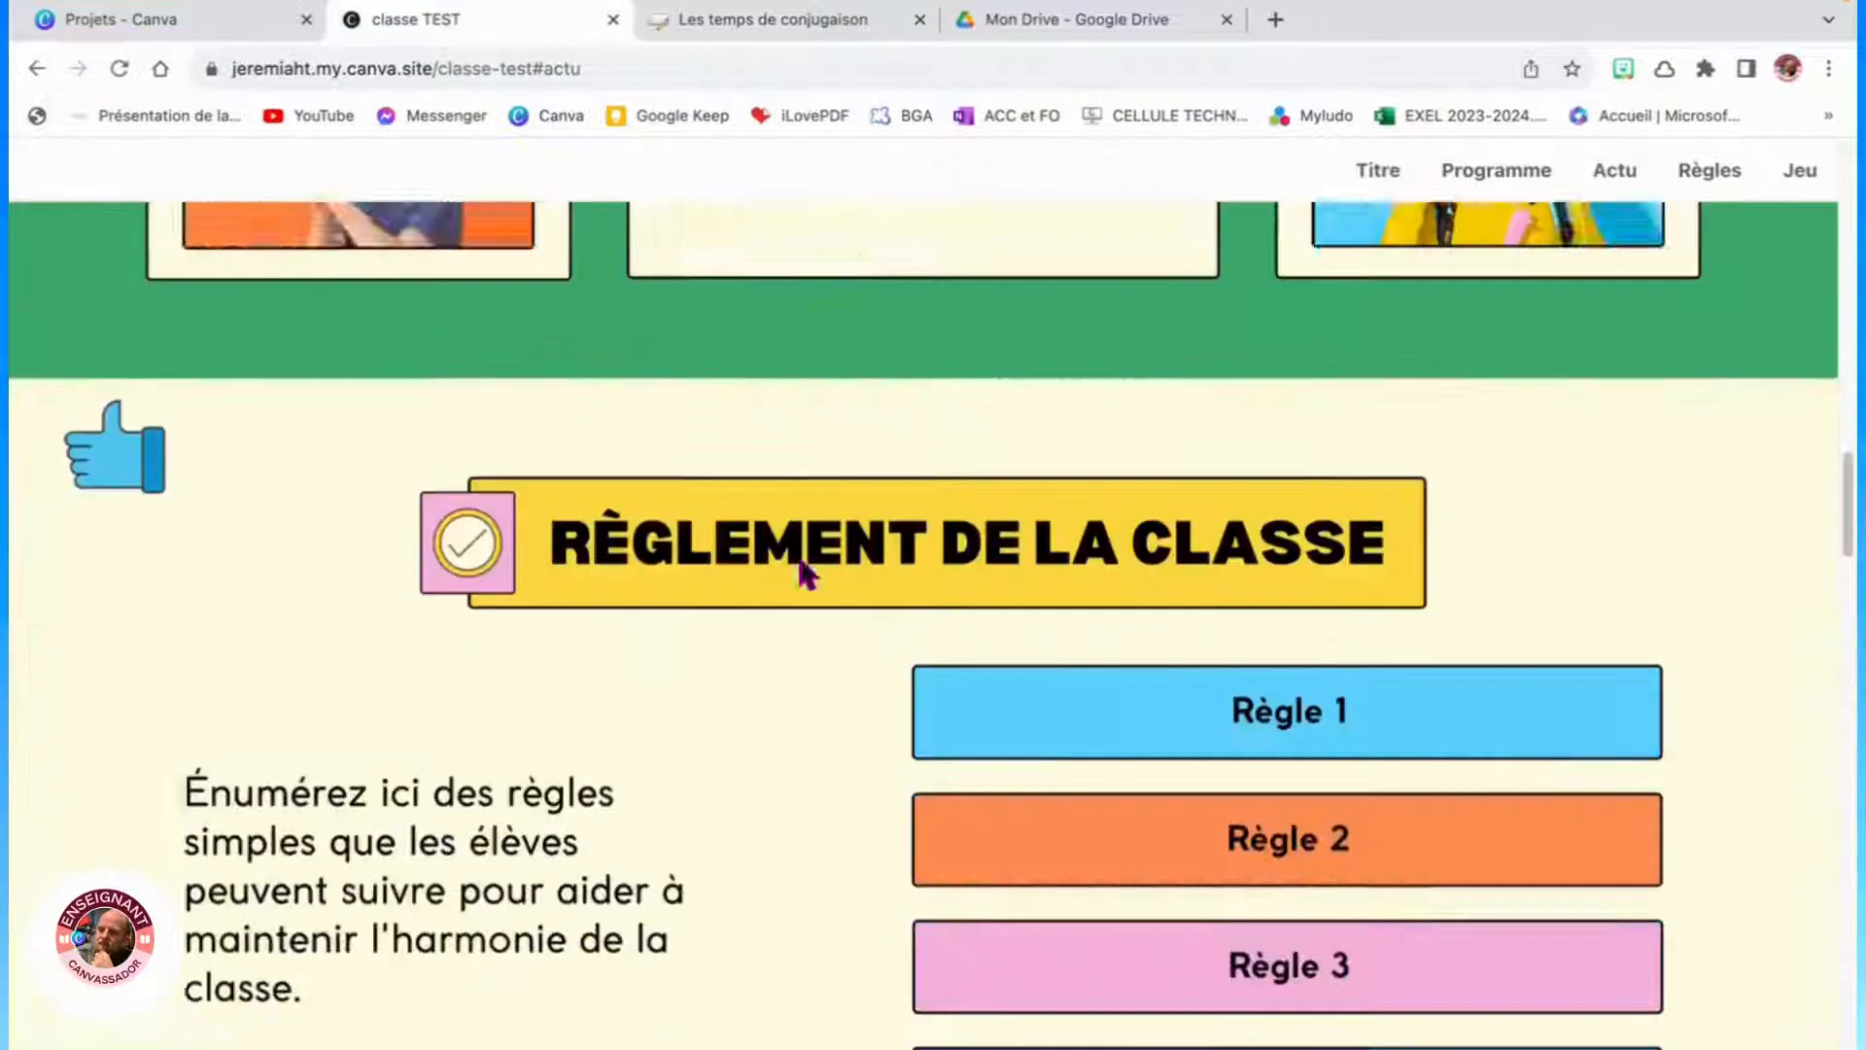
scroll(804, 575, "down", 10)
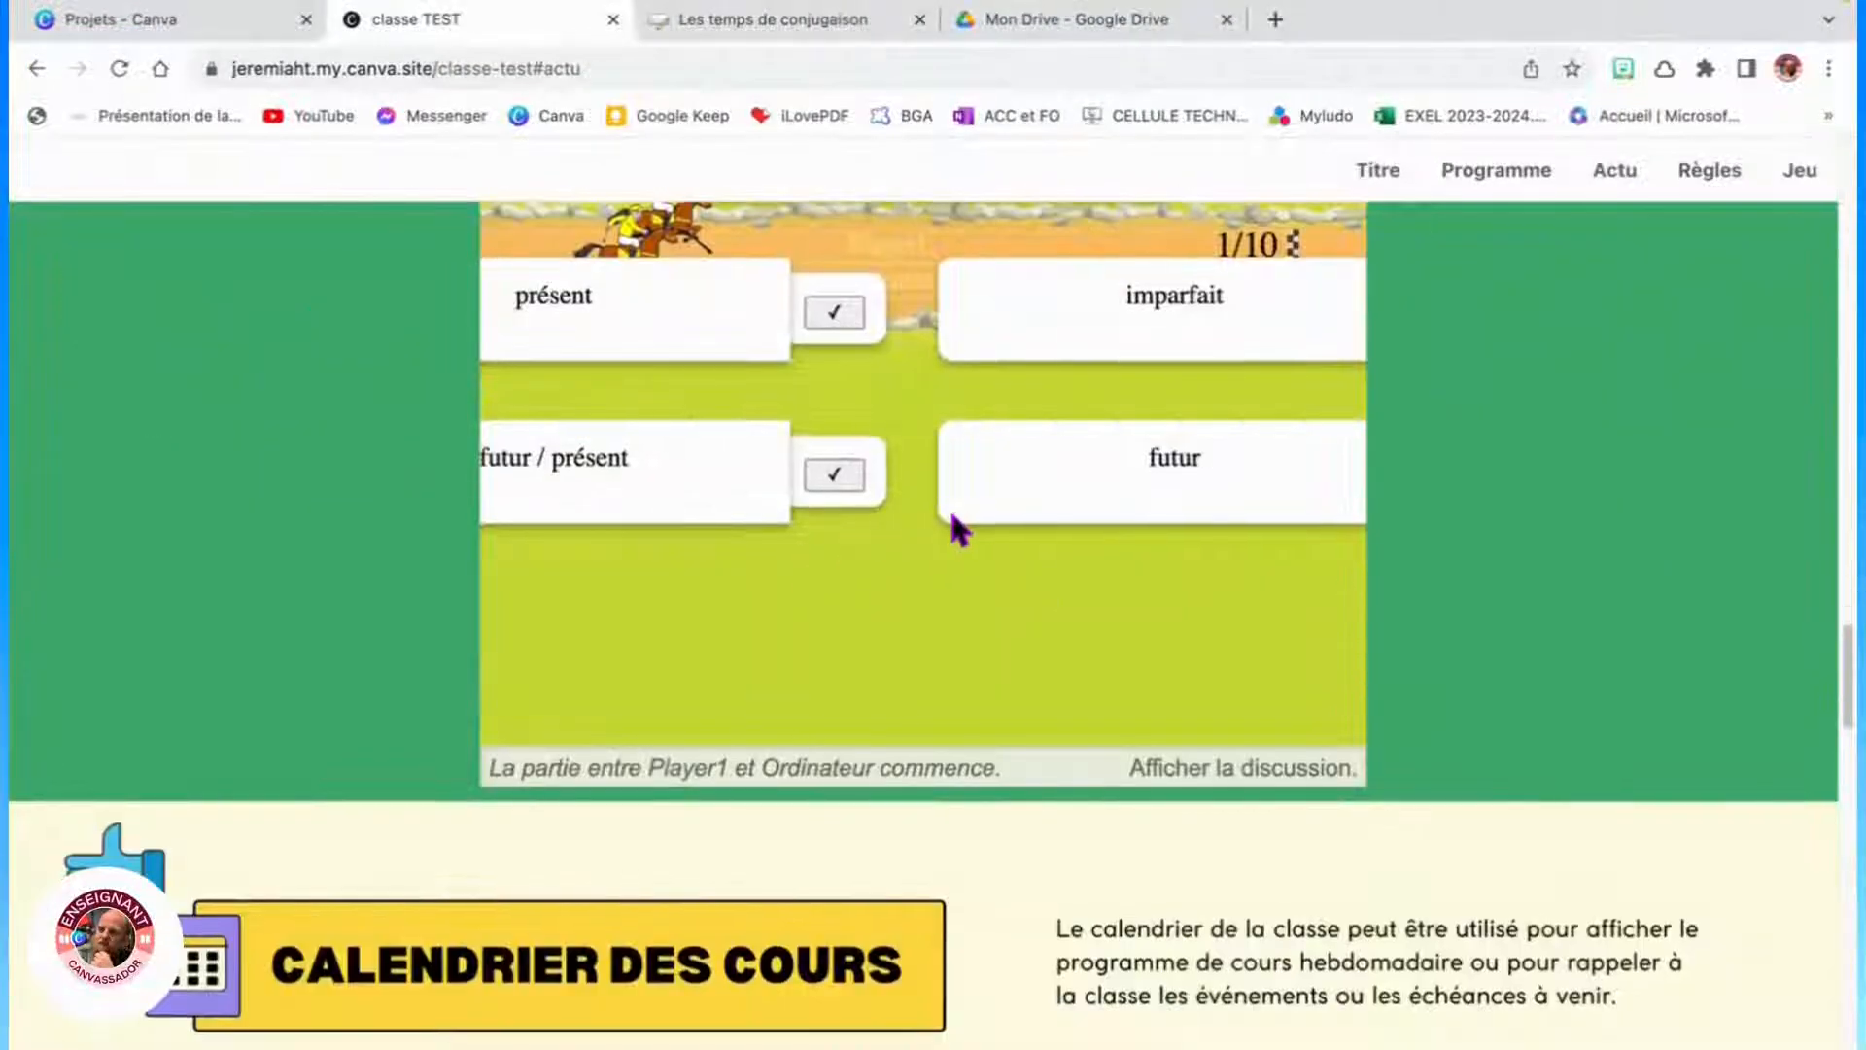
scroll(954, 521, "up", 5)
scroll(878, 758, "down", 5)
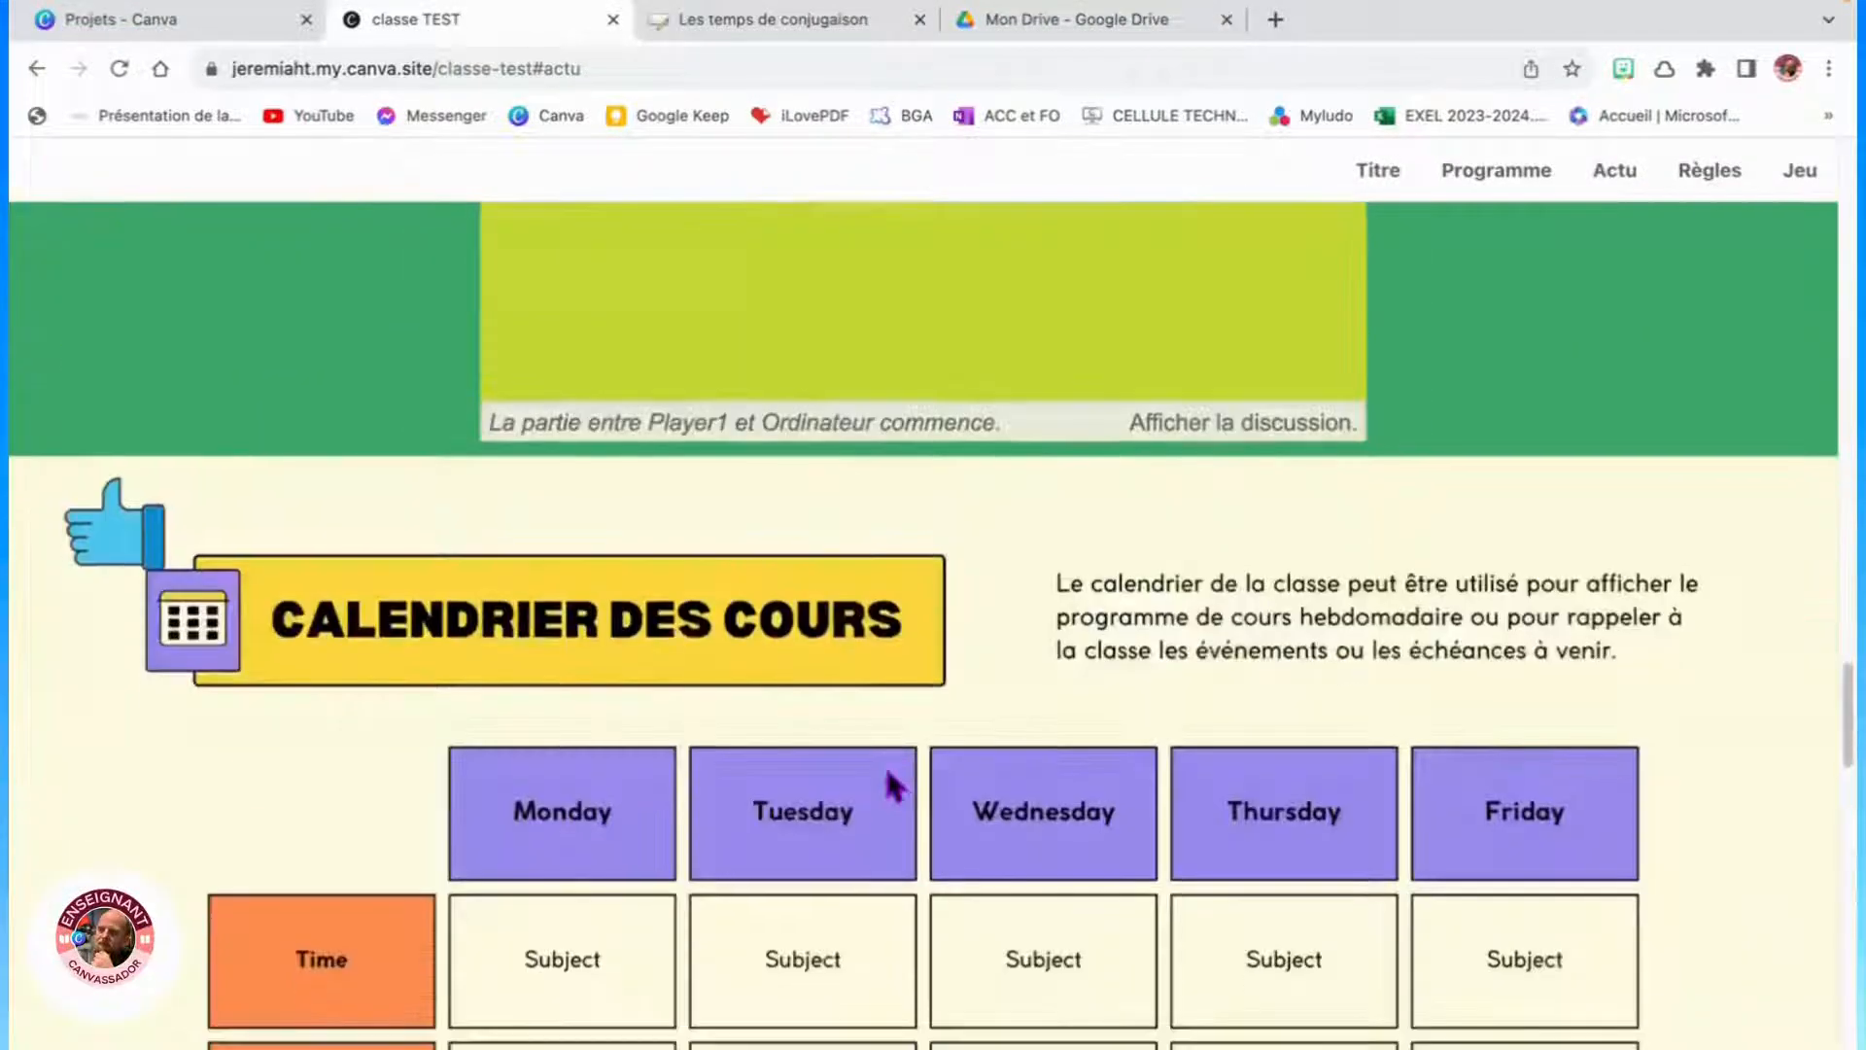
scroll(982, 650, "down", 5)
scroll(999, 669, "down", 5)
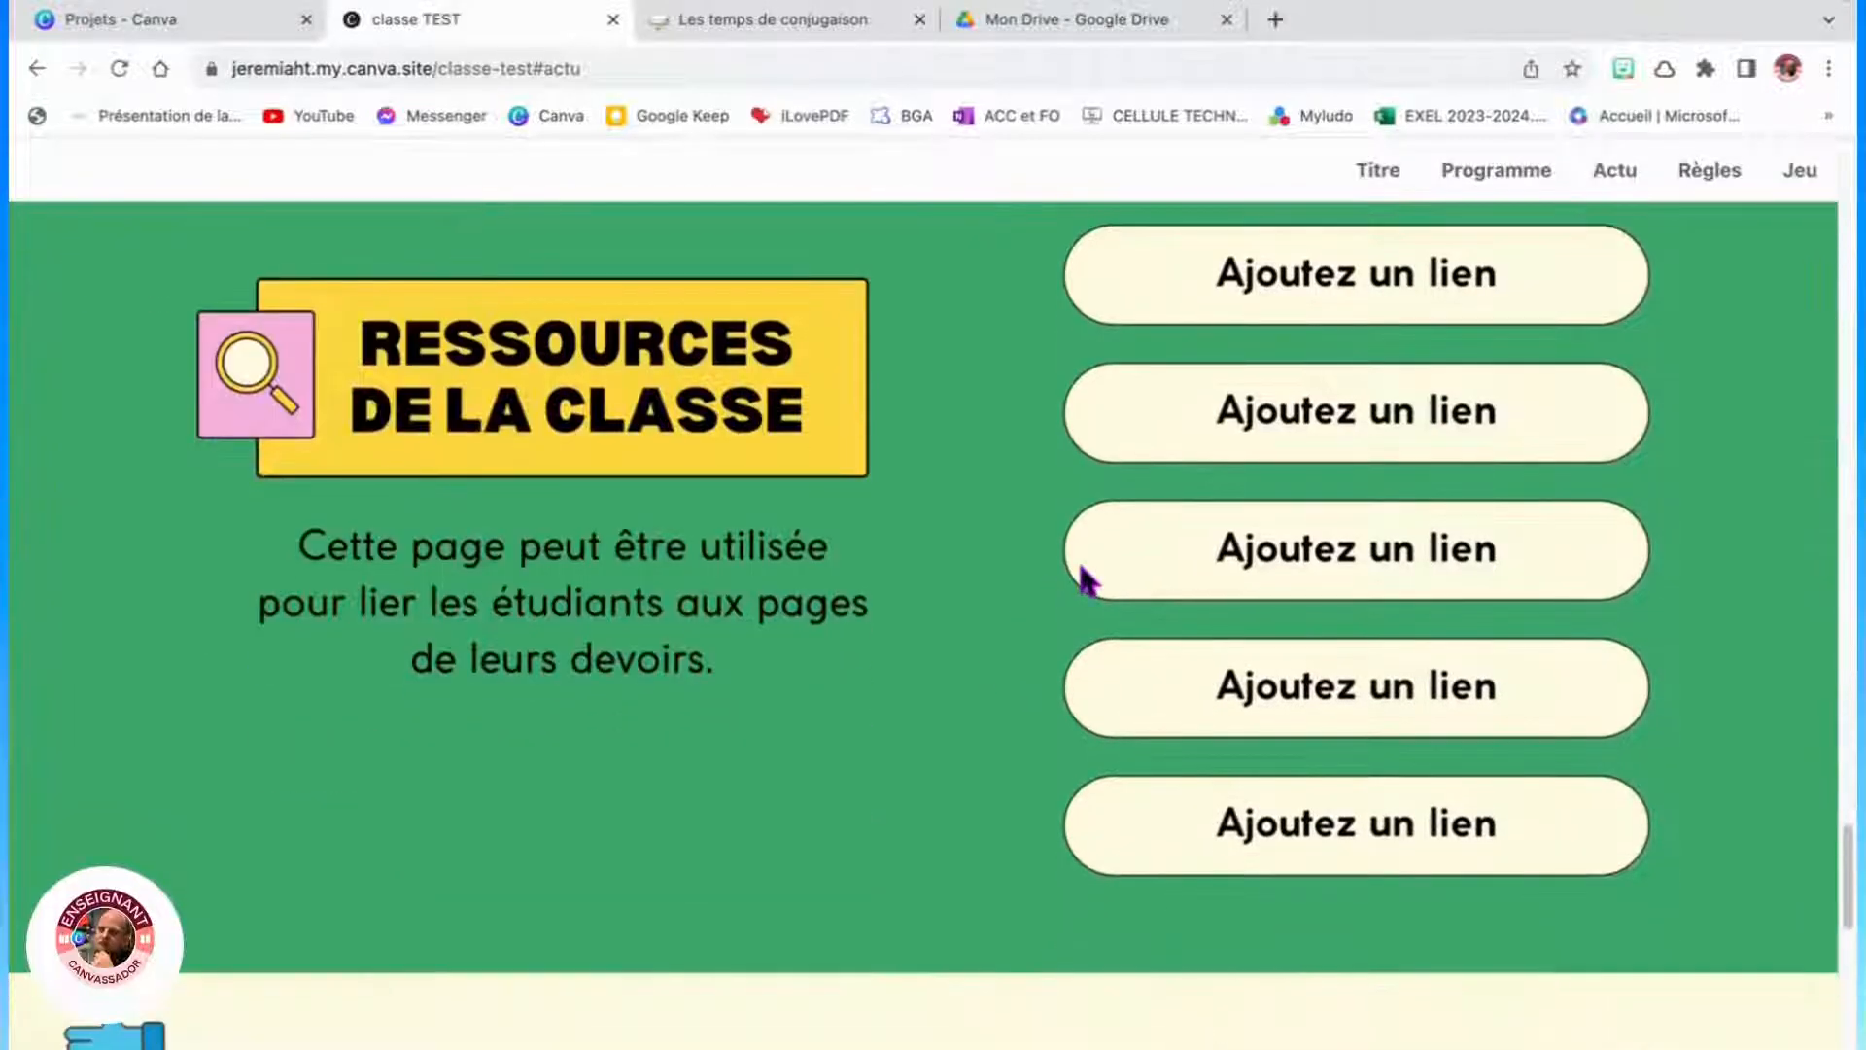
scroll(833, 653, "down", 4)
scroll(833, 653, "down", 4)
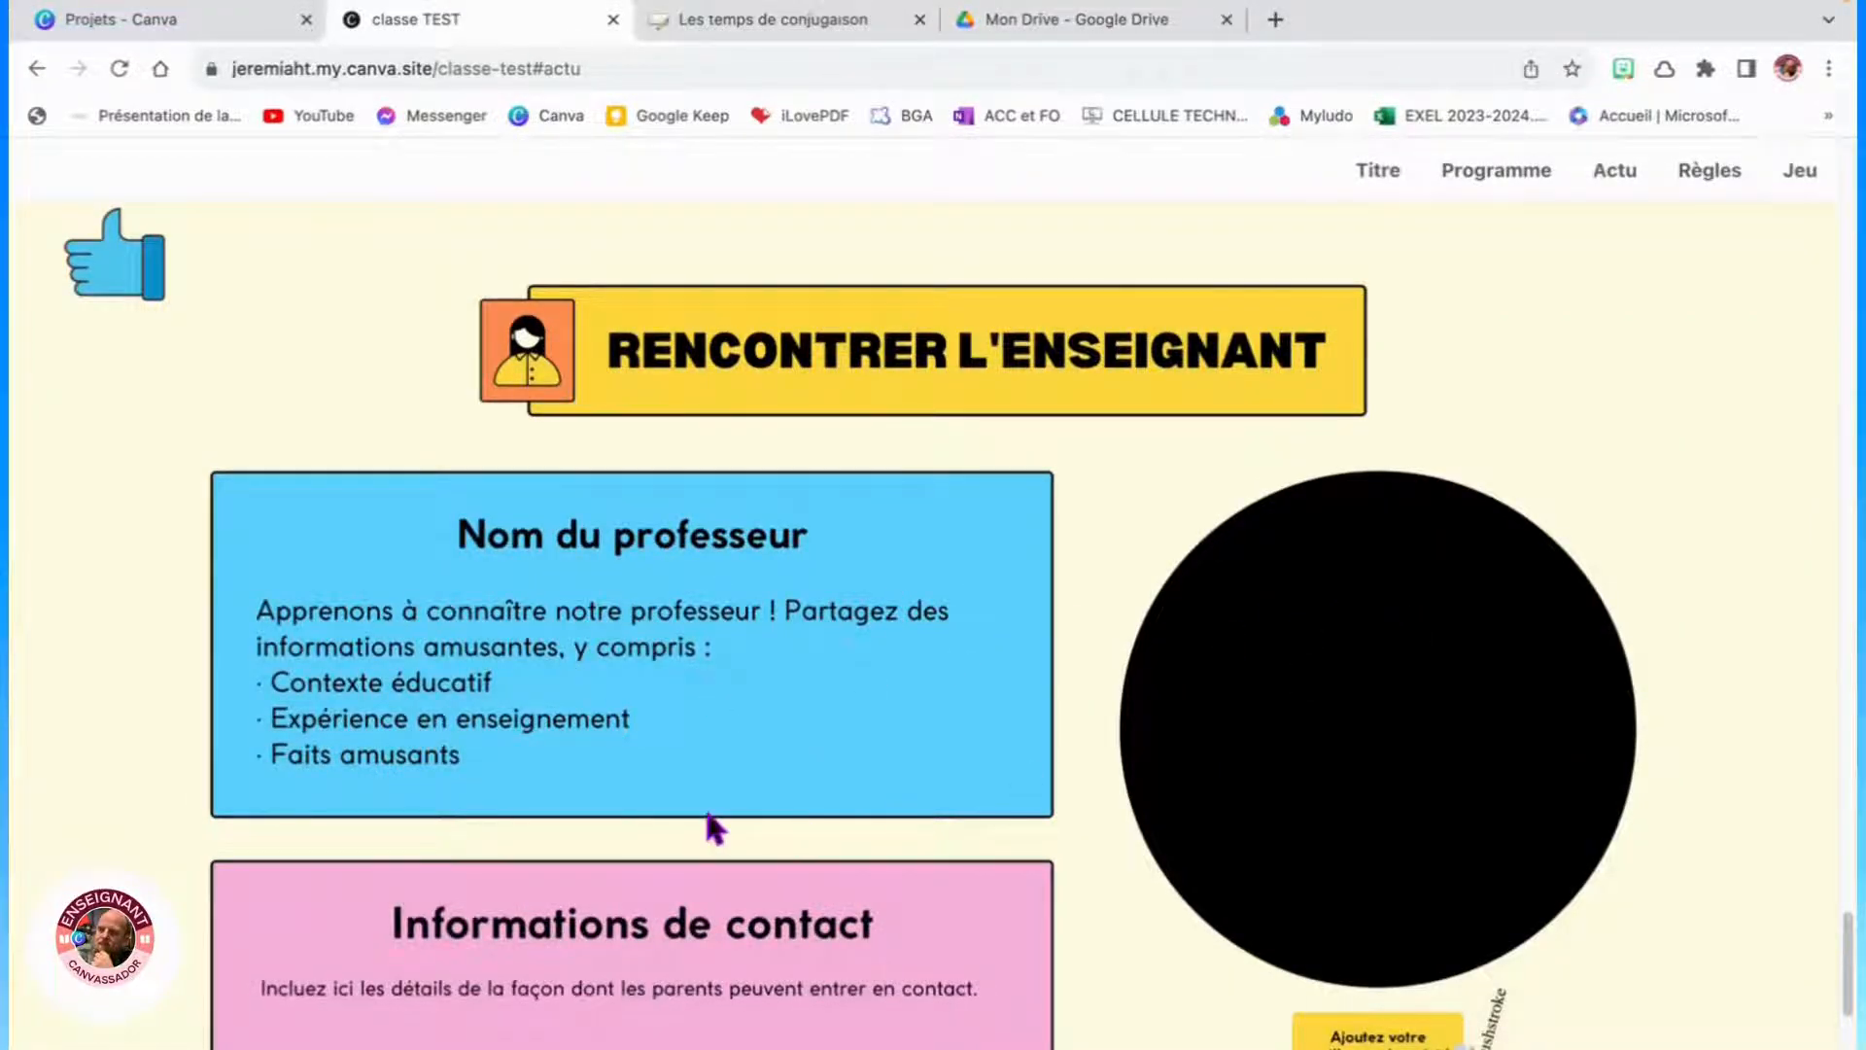
scroll(711, 813, "down", 10)
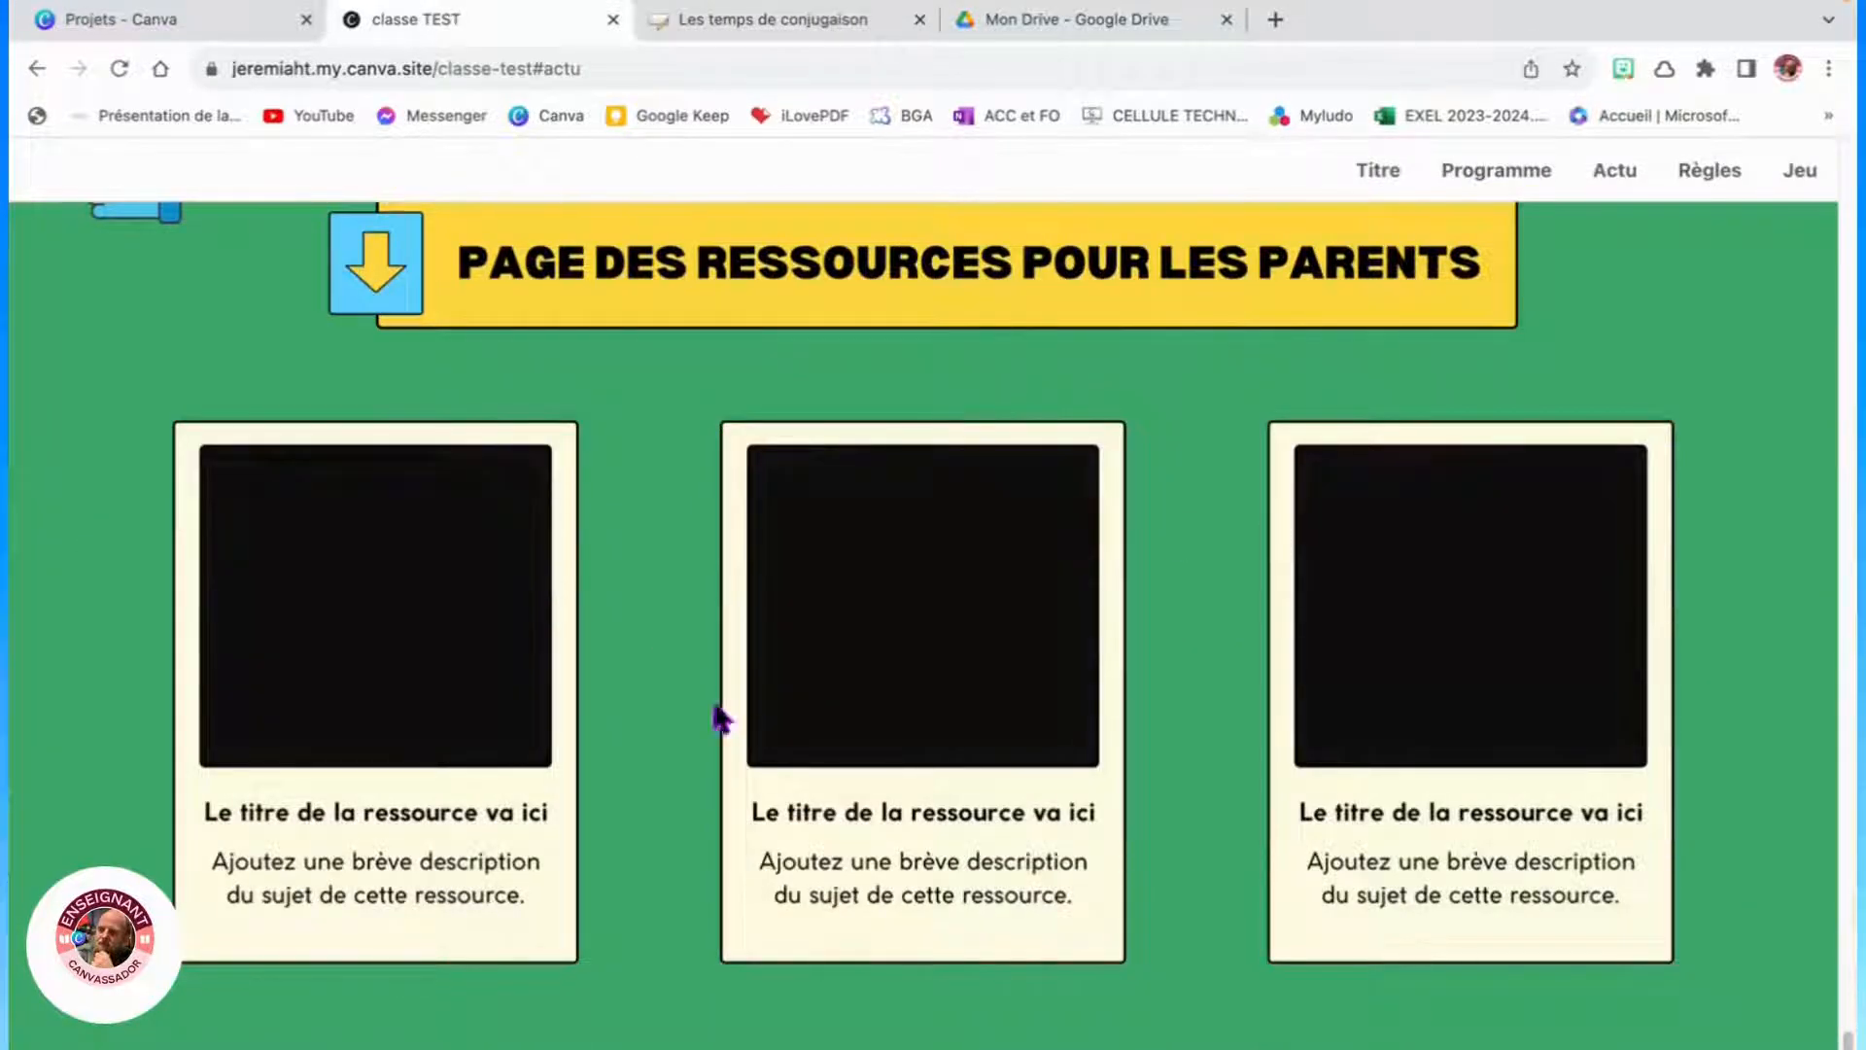
scroll(719, 719, "up", 10)
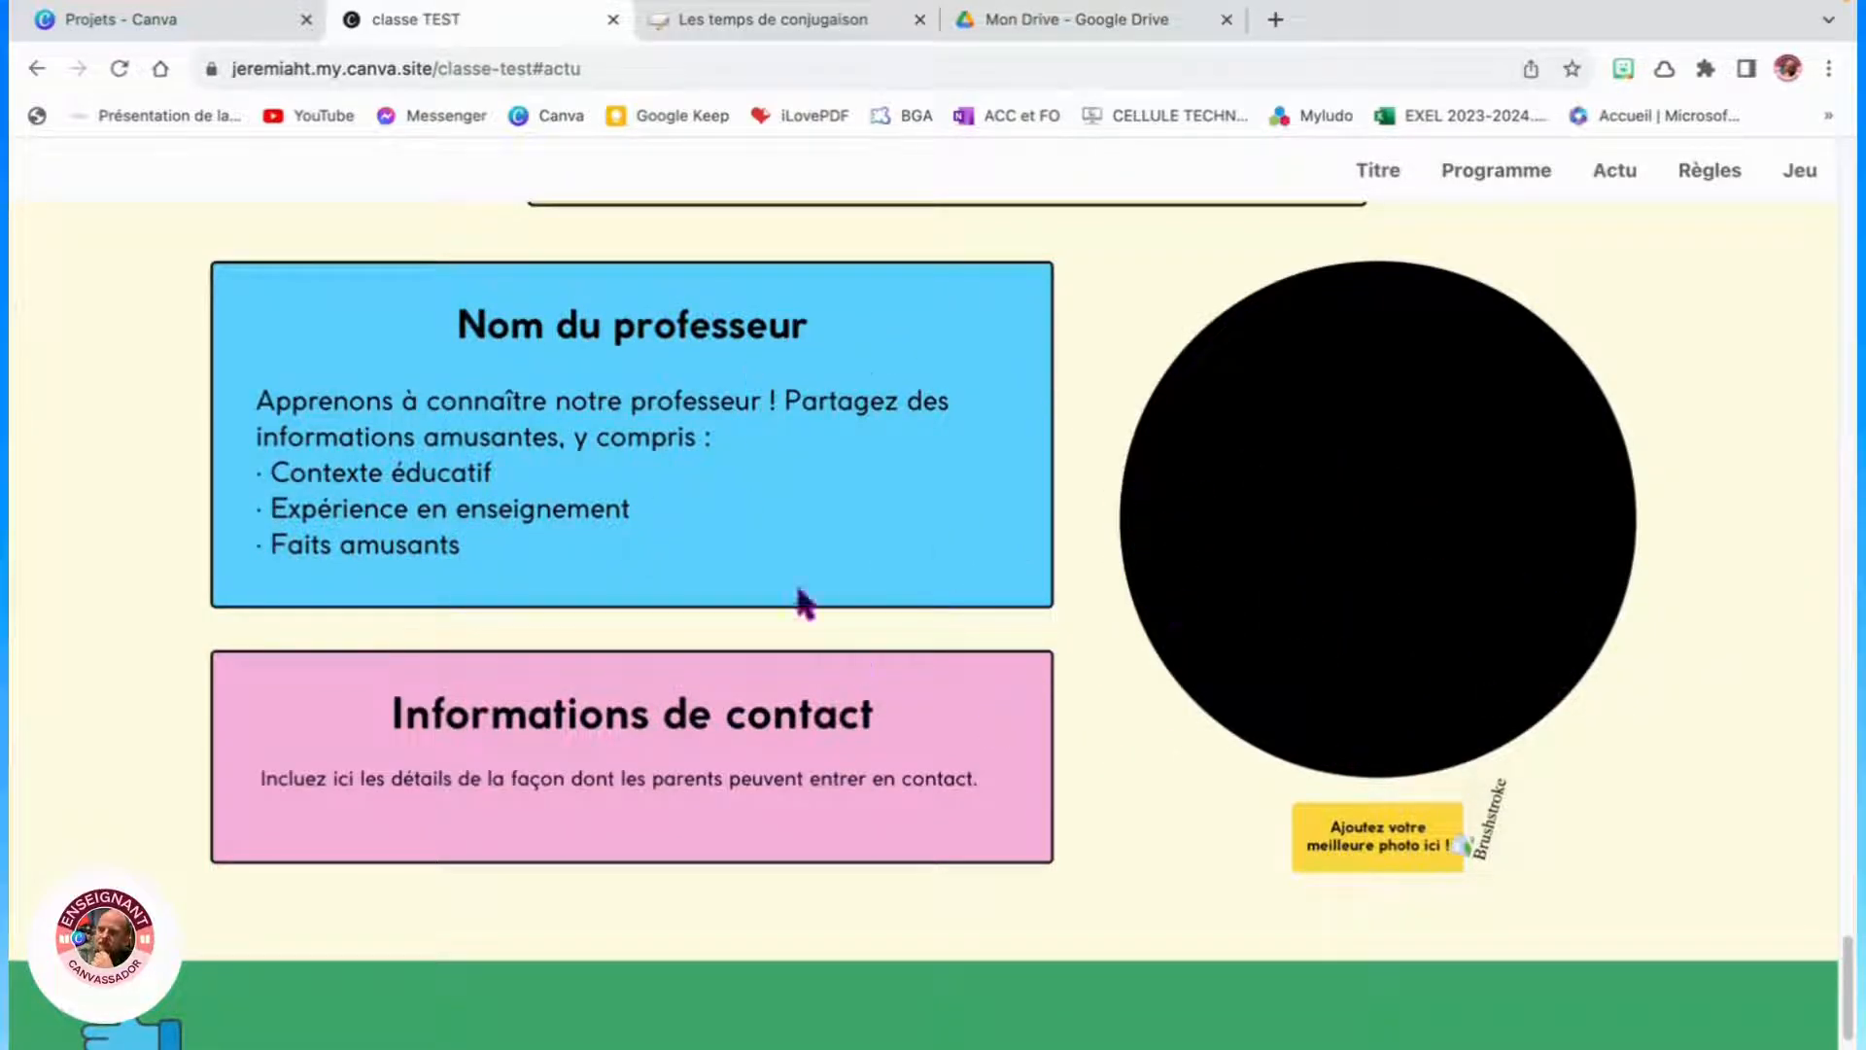
scroll(1078, 817, "up", 15)
scroll(1128, 844, "up", 20)
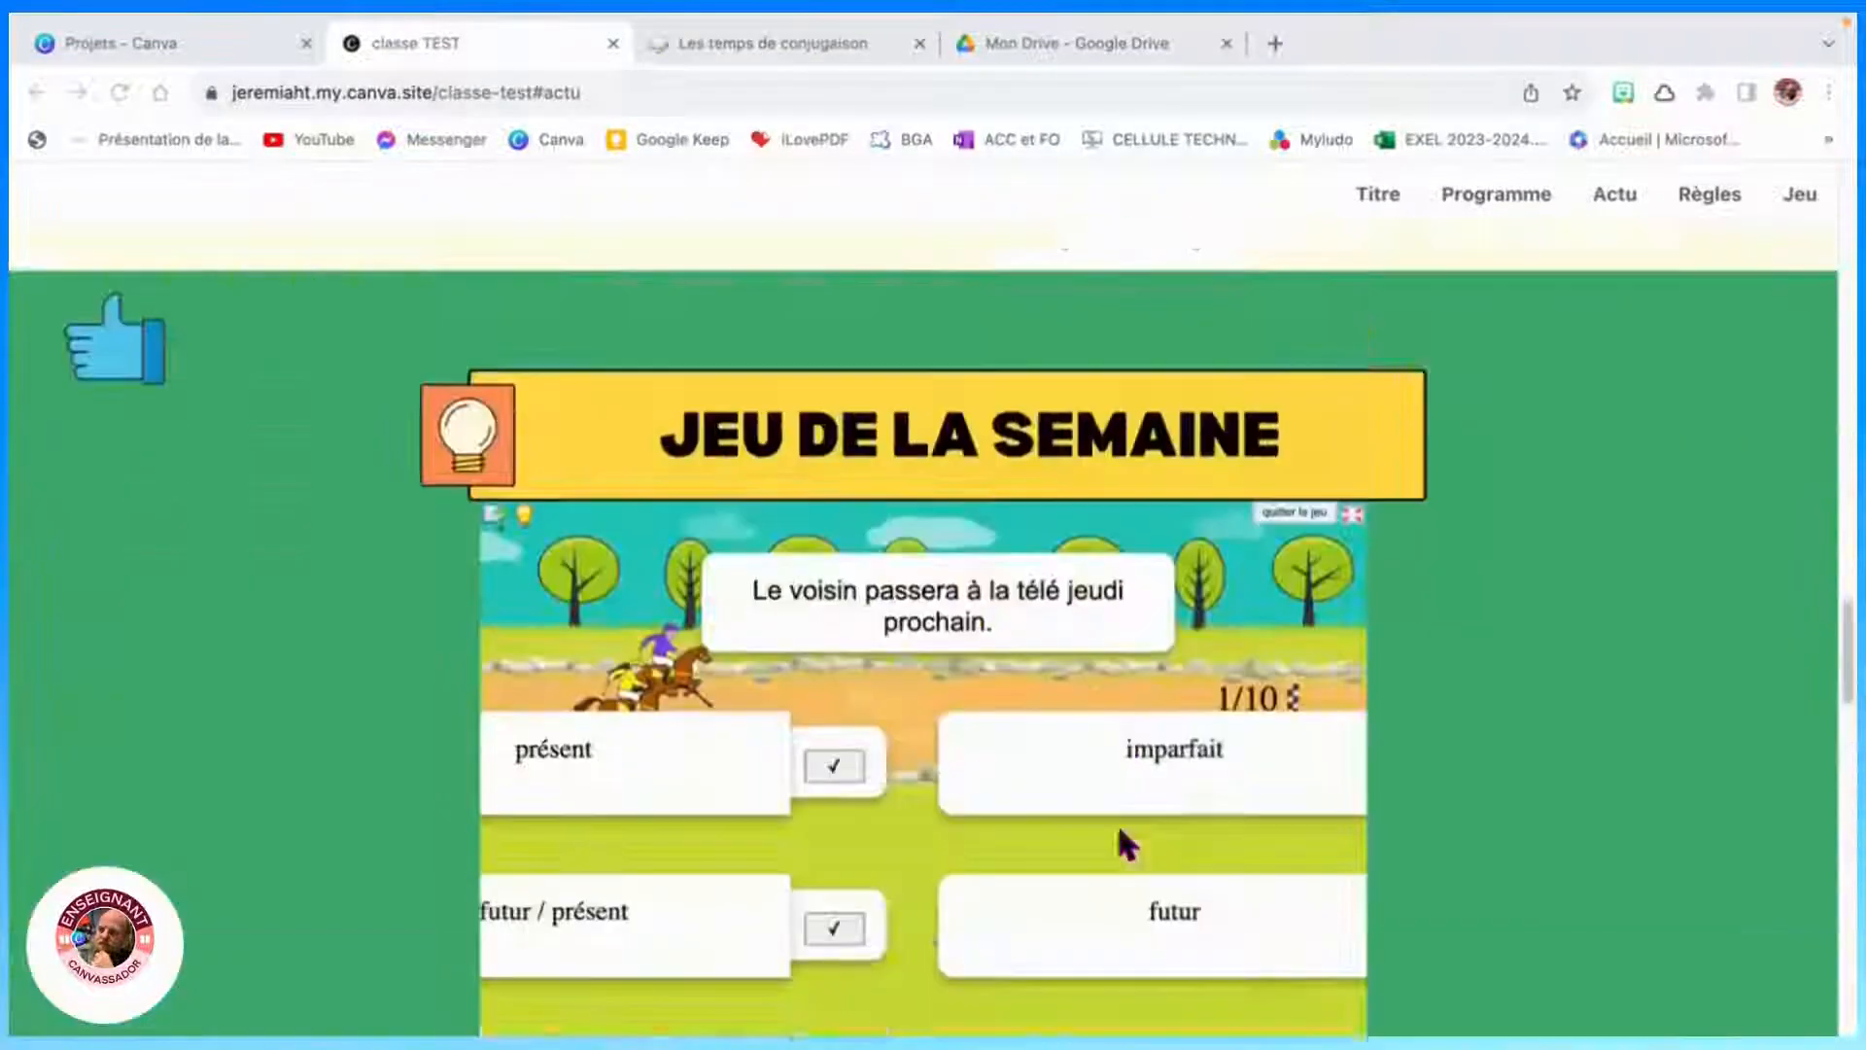
scroll(1365, 780, "up", 5)
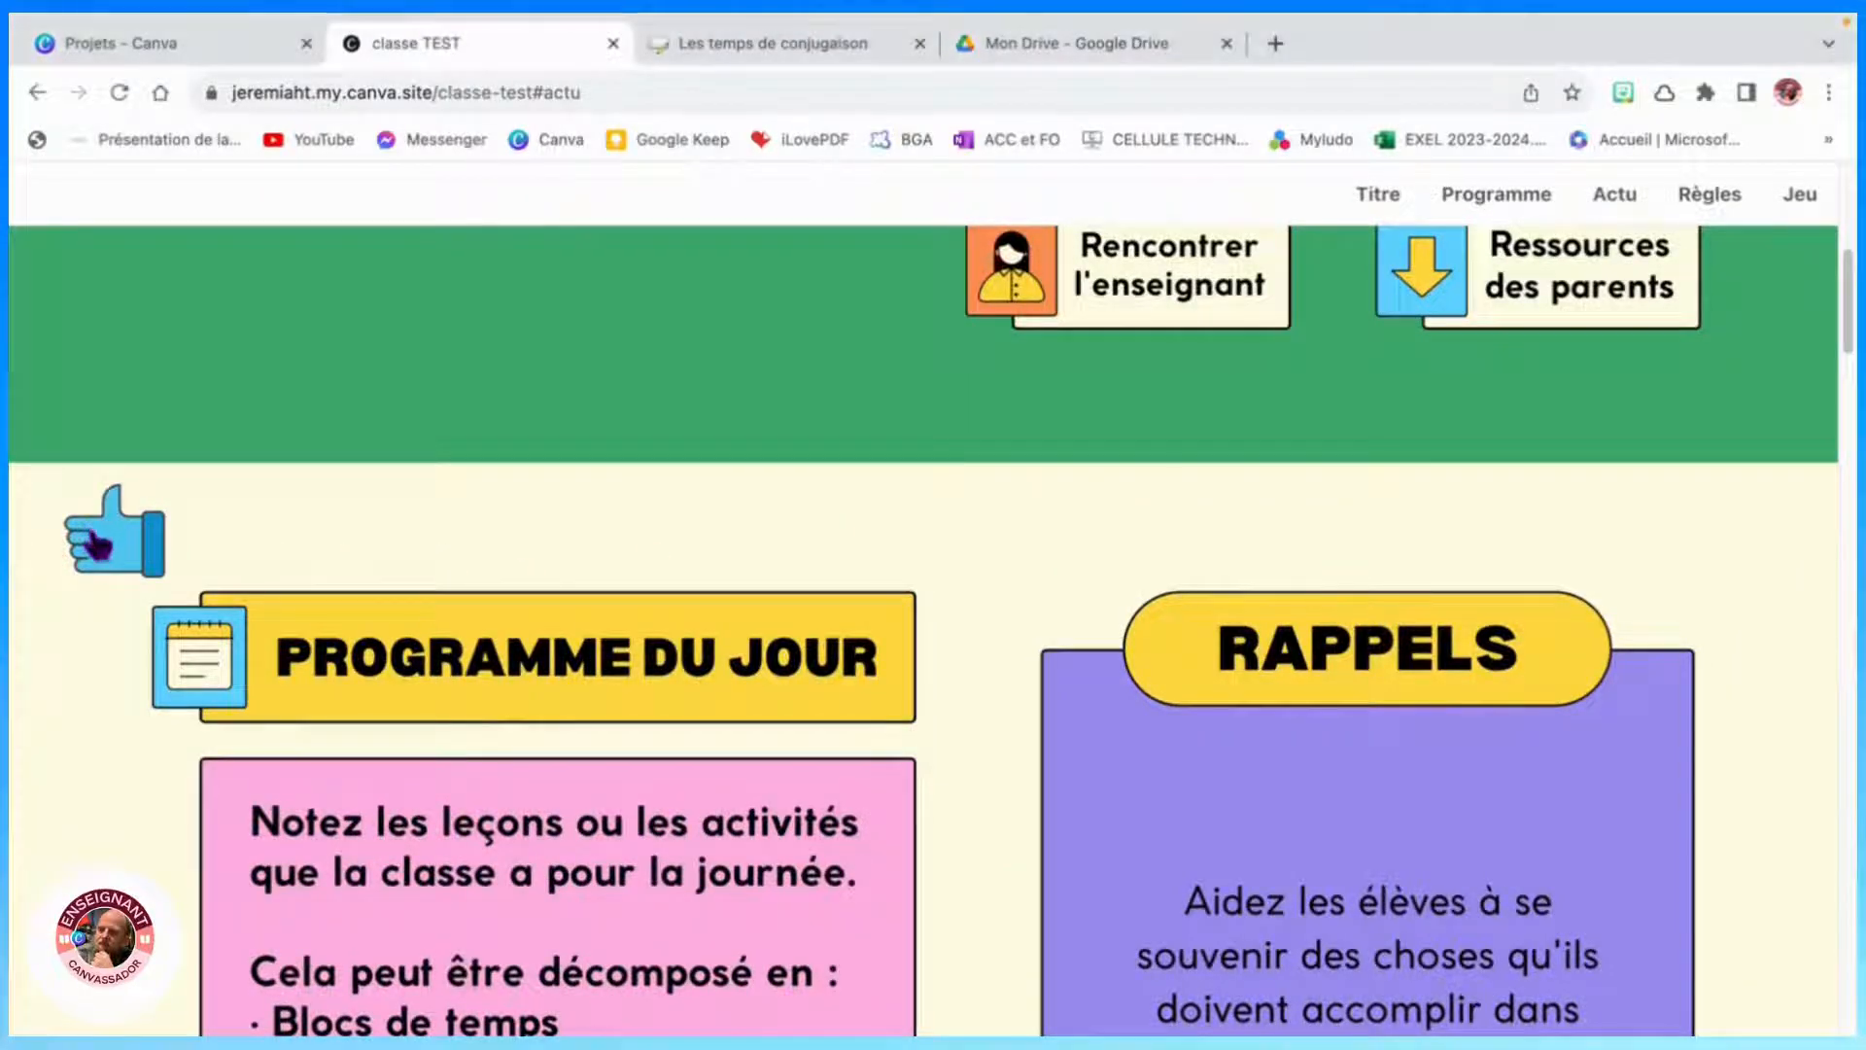
scroll(916, 433, "up", 10)
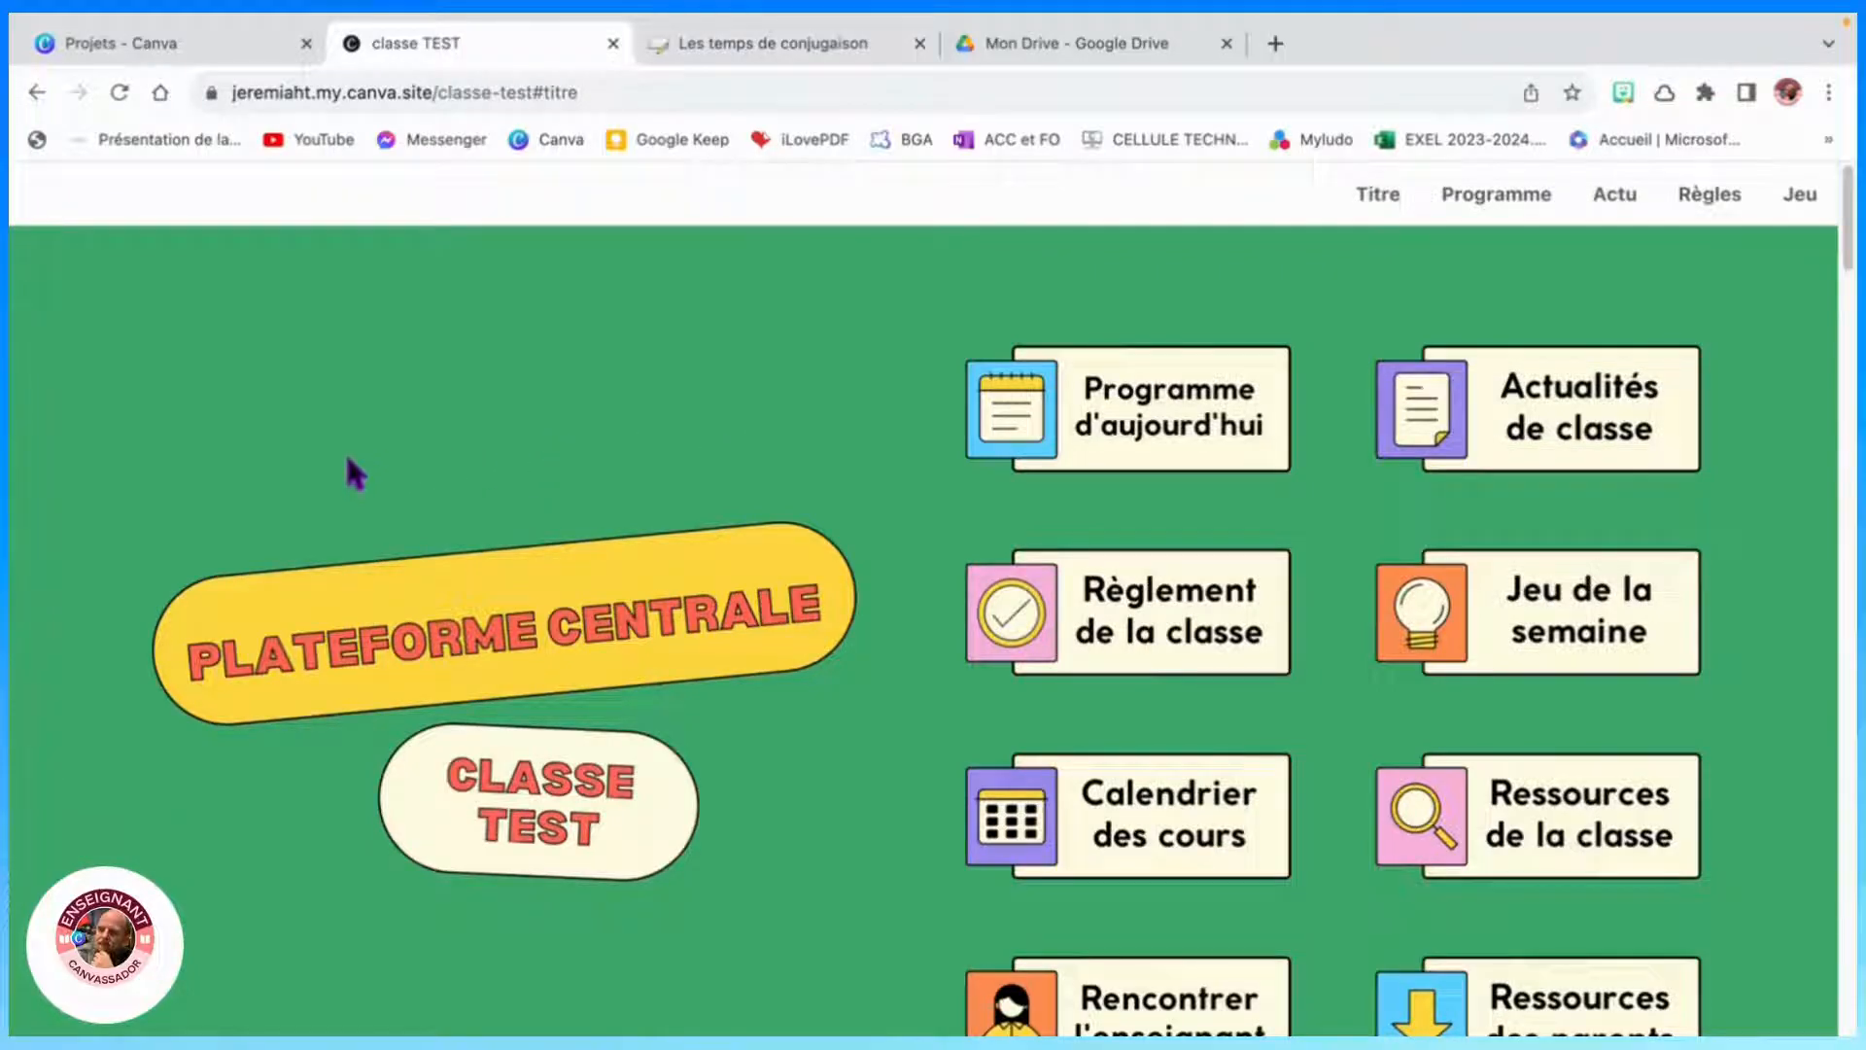
- Switch to the Canva projects tab, close the published site's tab, and return to the Canva home page
left_click(169, 49)
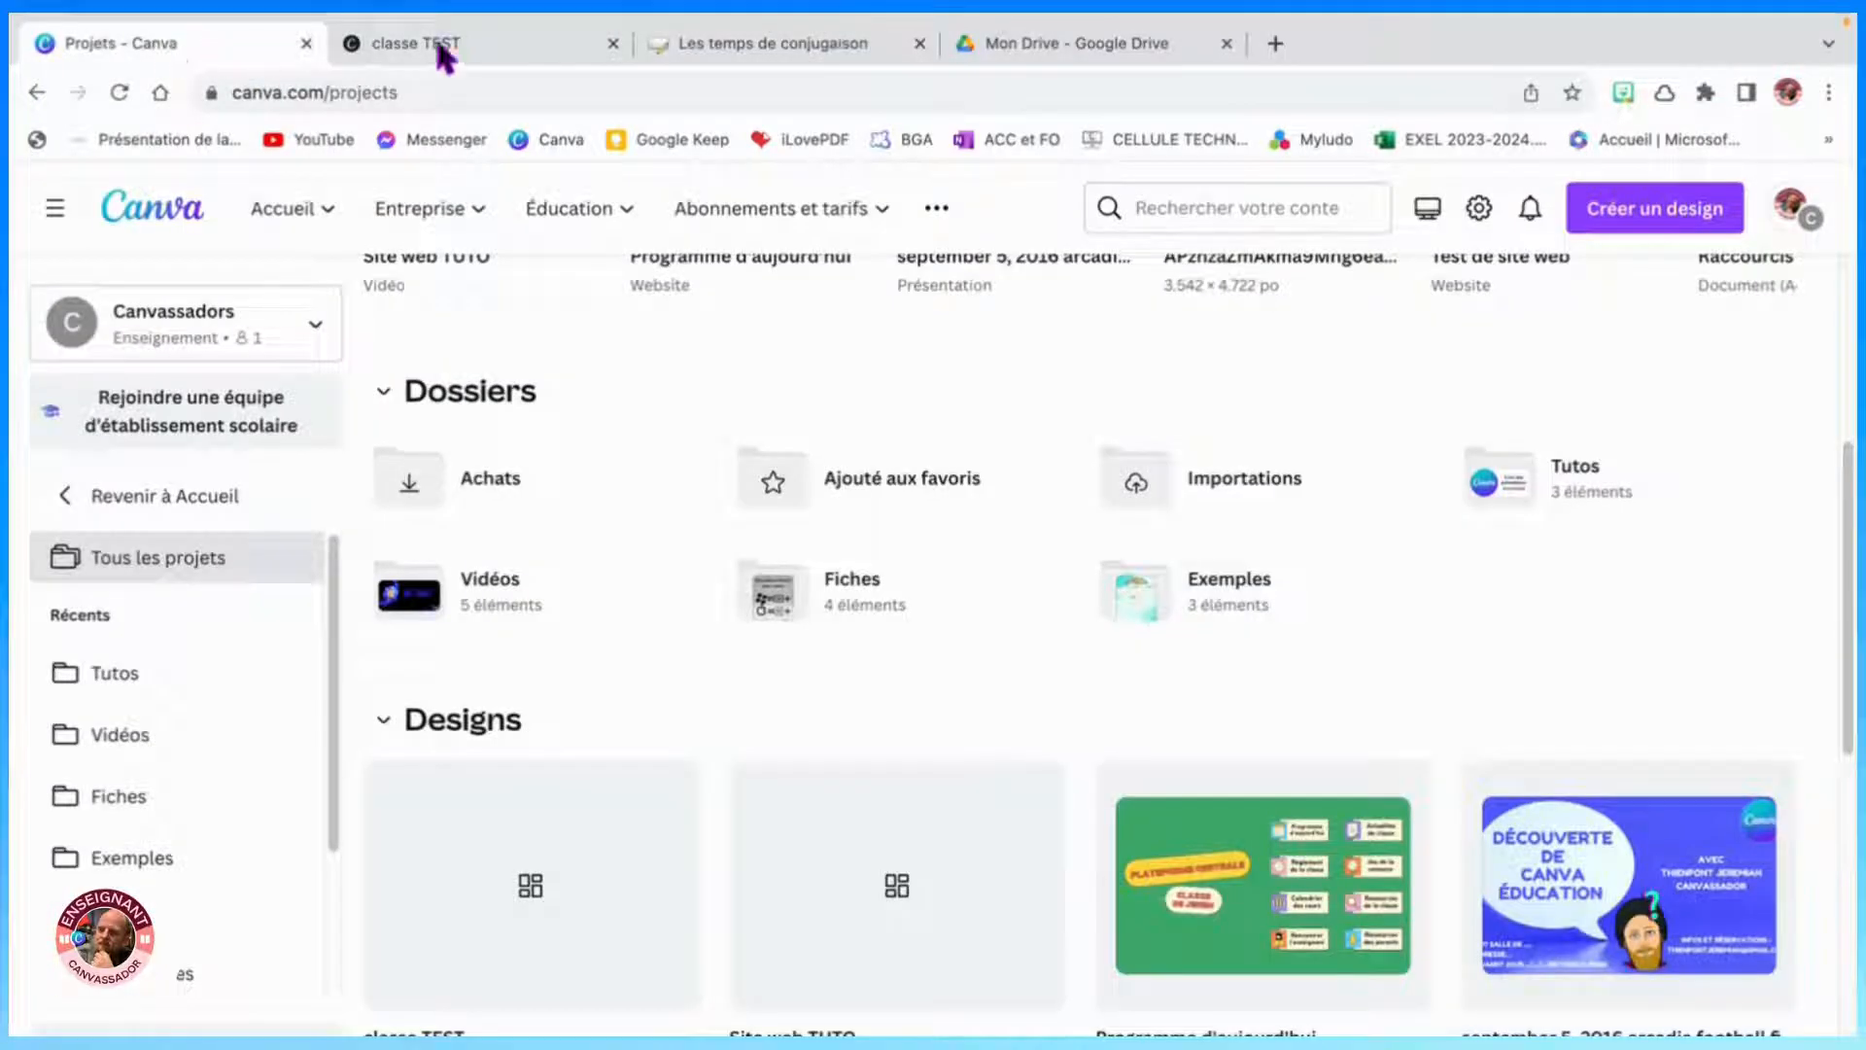
left_click(612, 44)
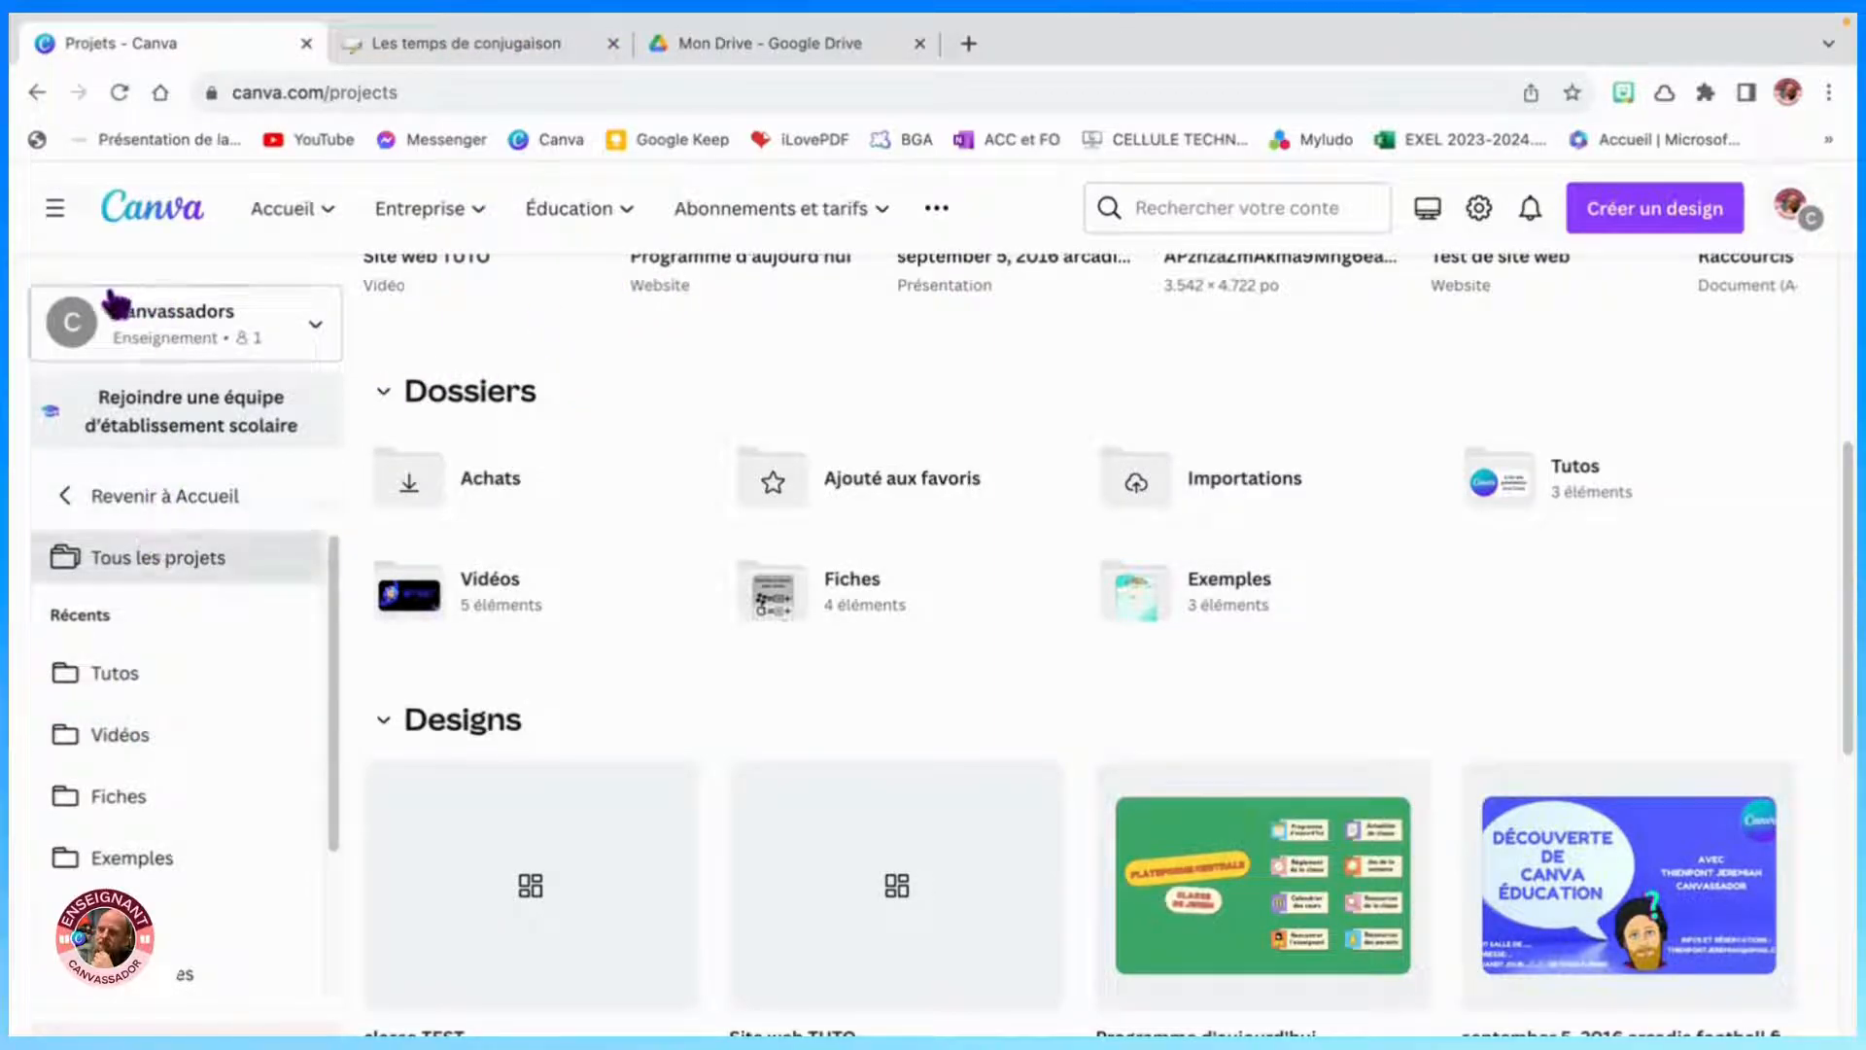
left_click(151, 208)
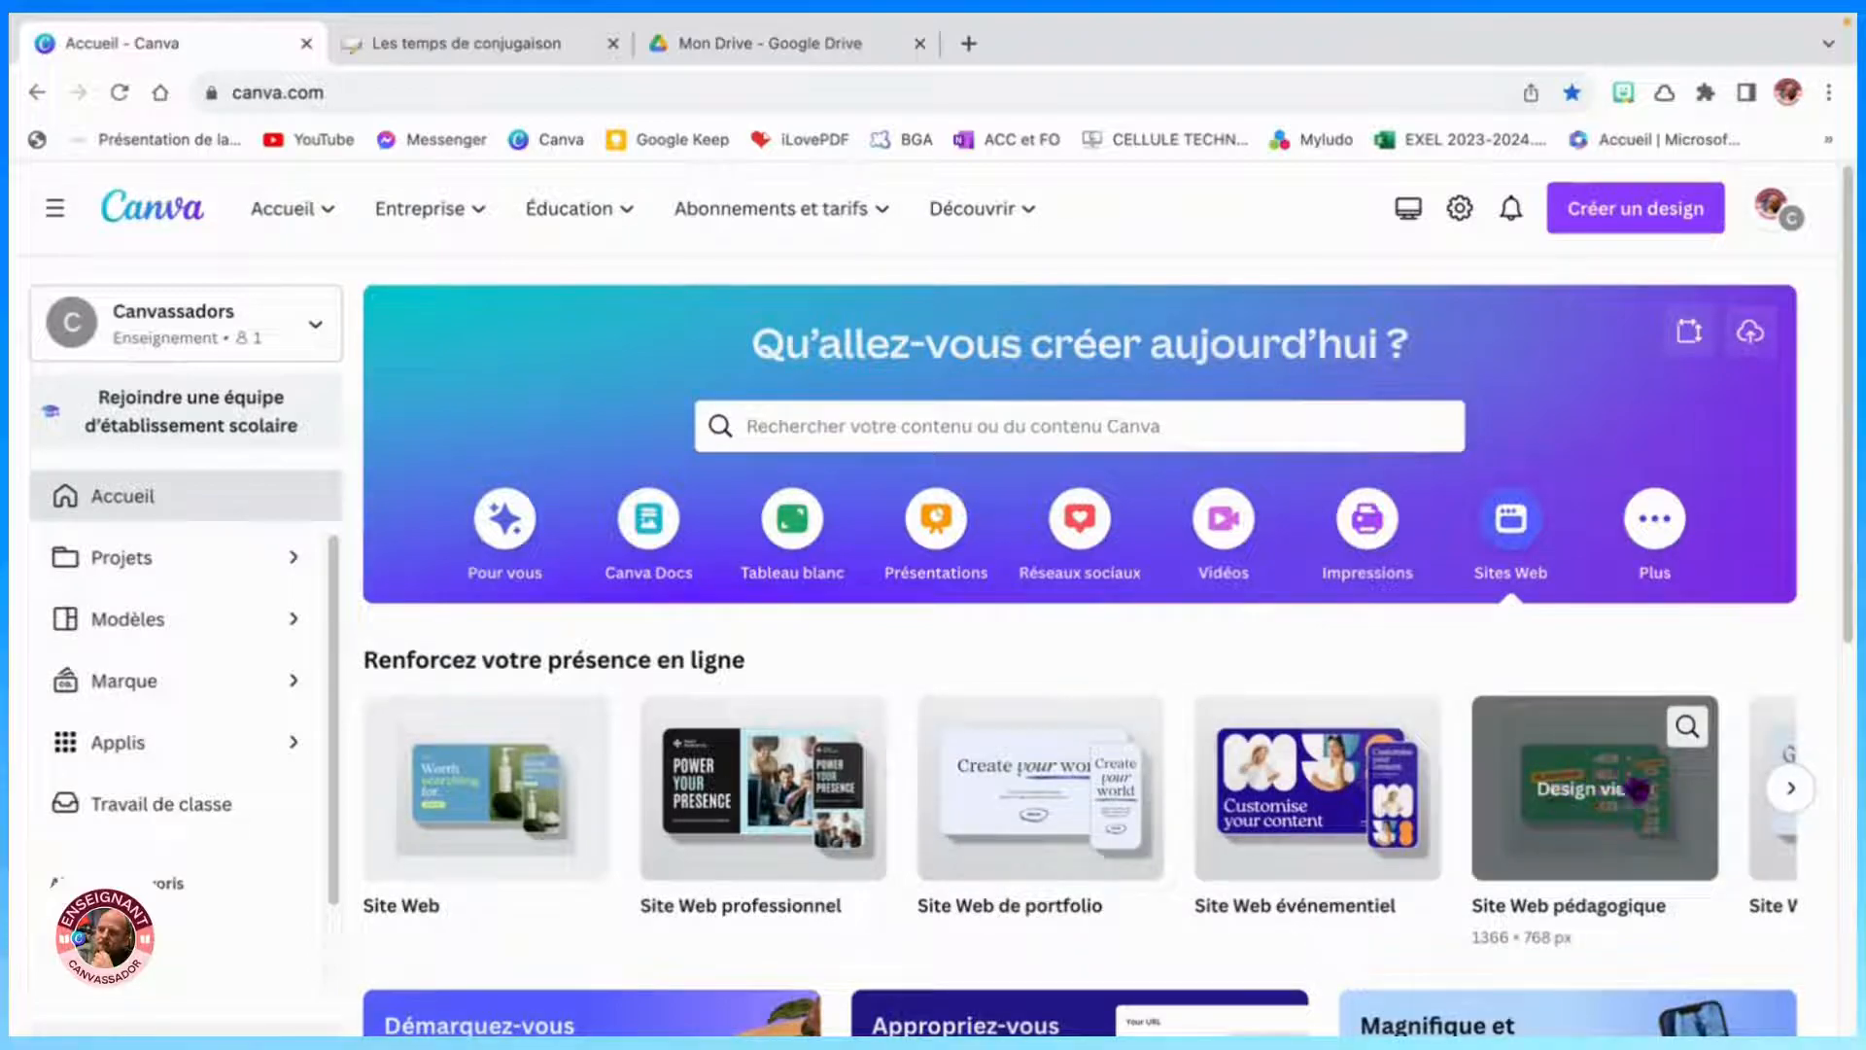
- Create a Site Web pédagogique design and apply the Site Web d'Éducation Projet de Classe 3D Bleu Orange template to all 6 pages
left_click(1594, 818)
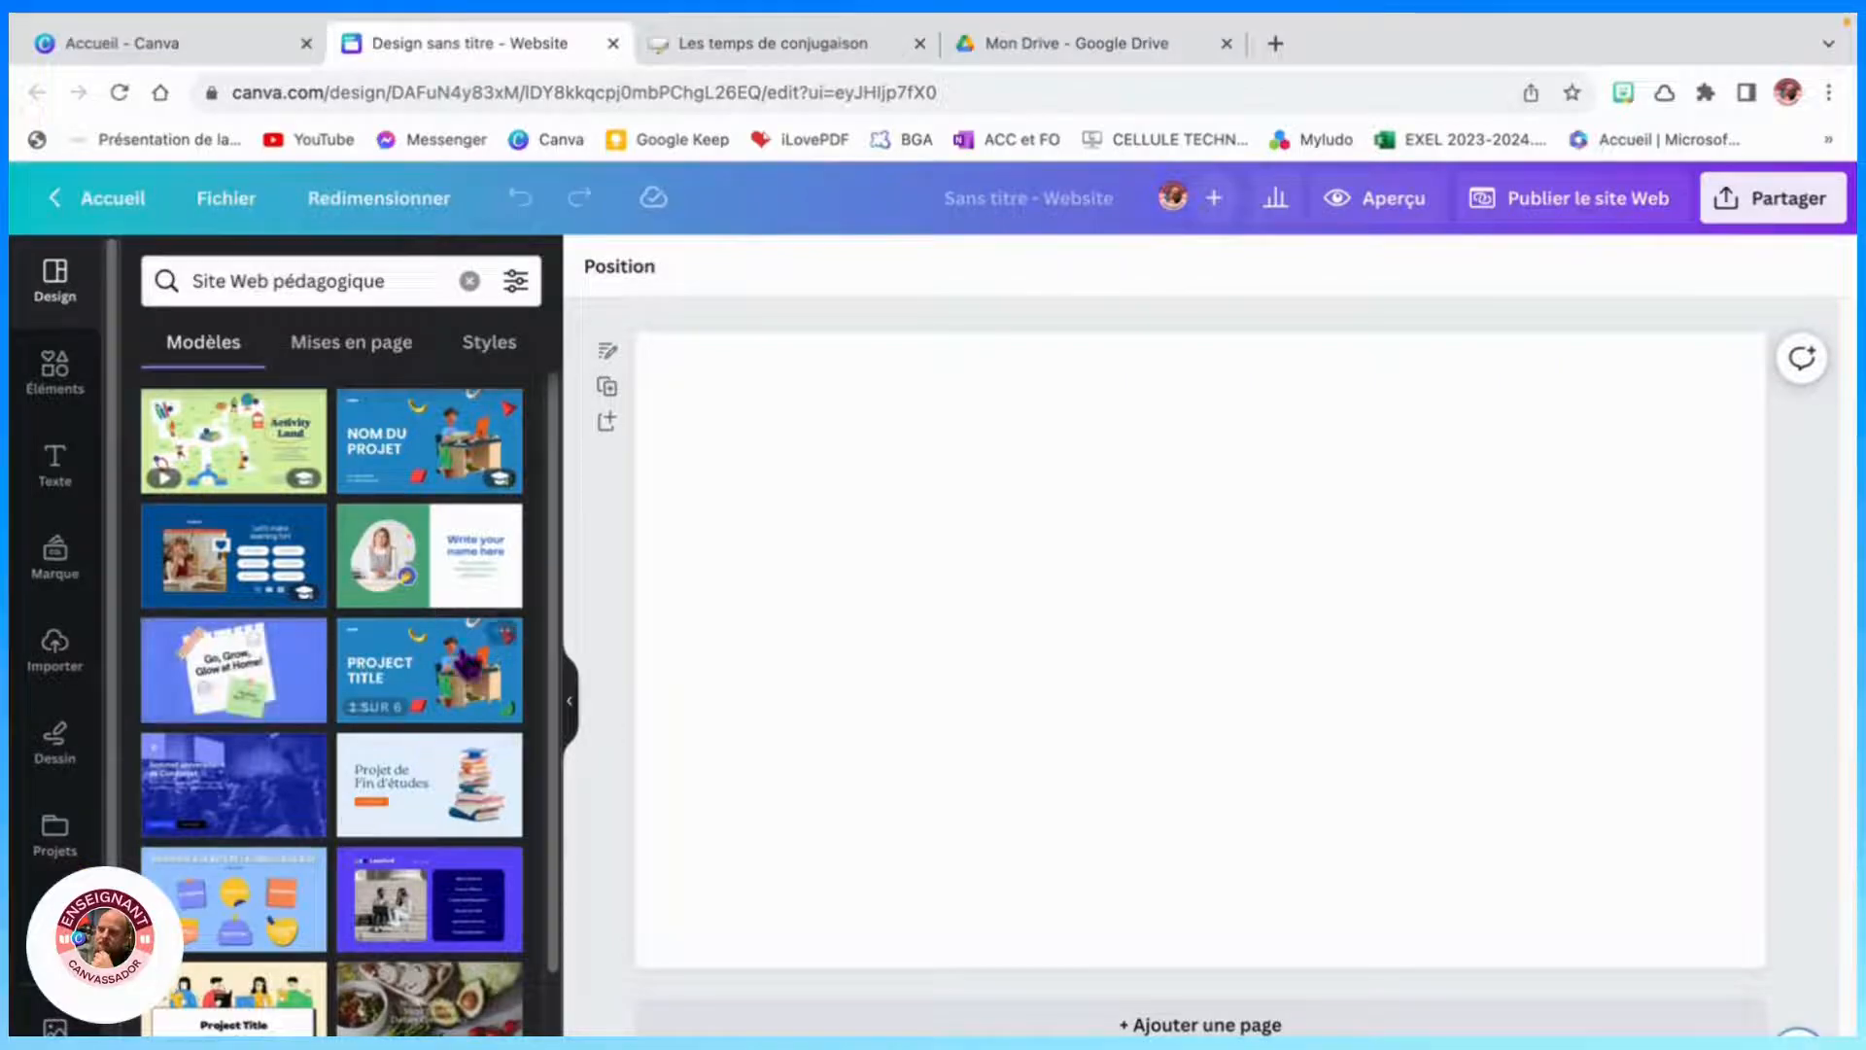
left_click(389, 434)
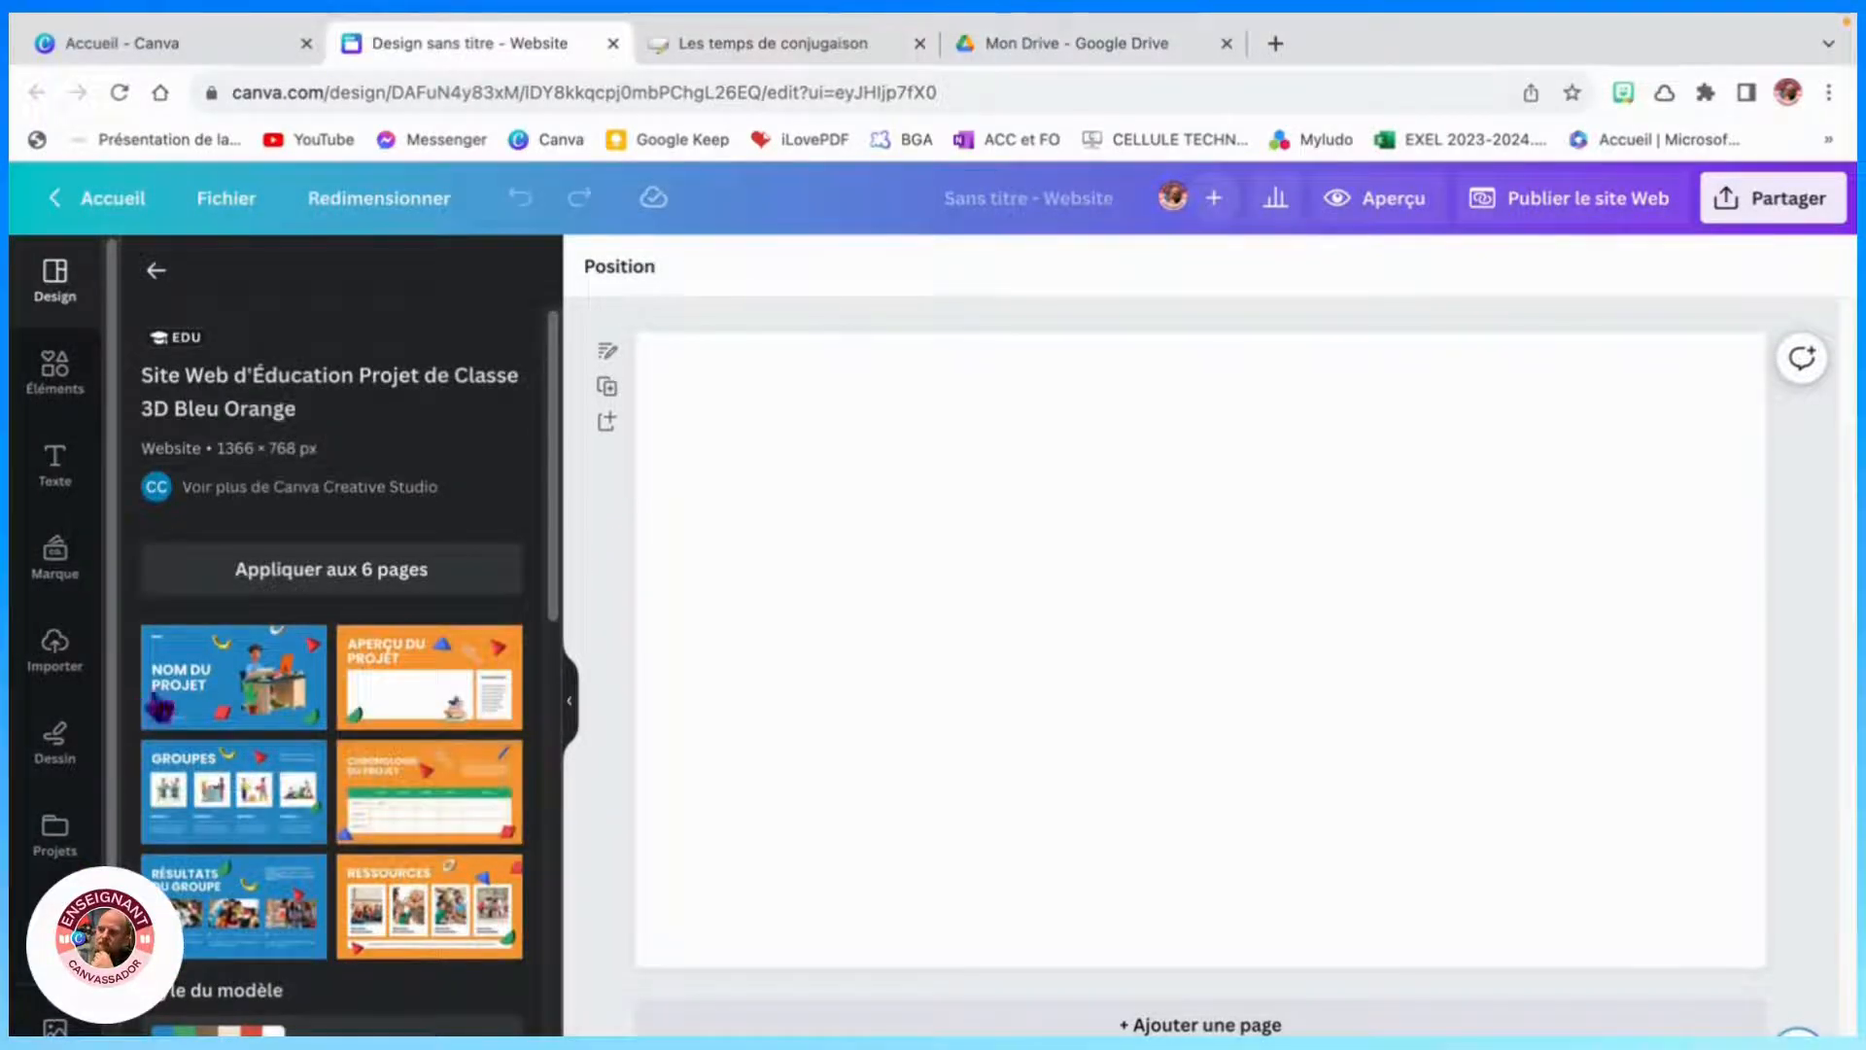
scroll(324, 761, "down", 5)
scroll(323, 761, "up", 5)
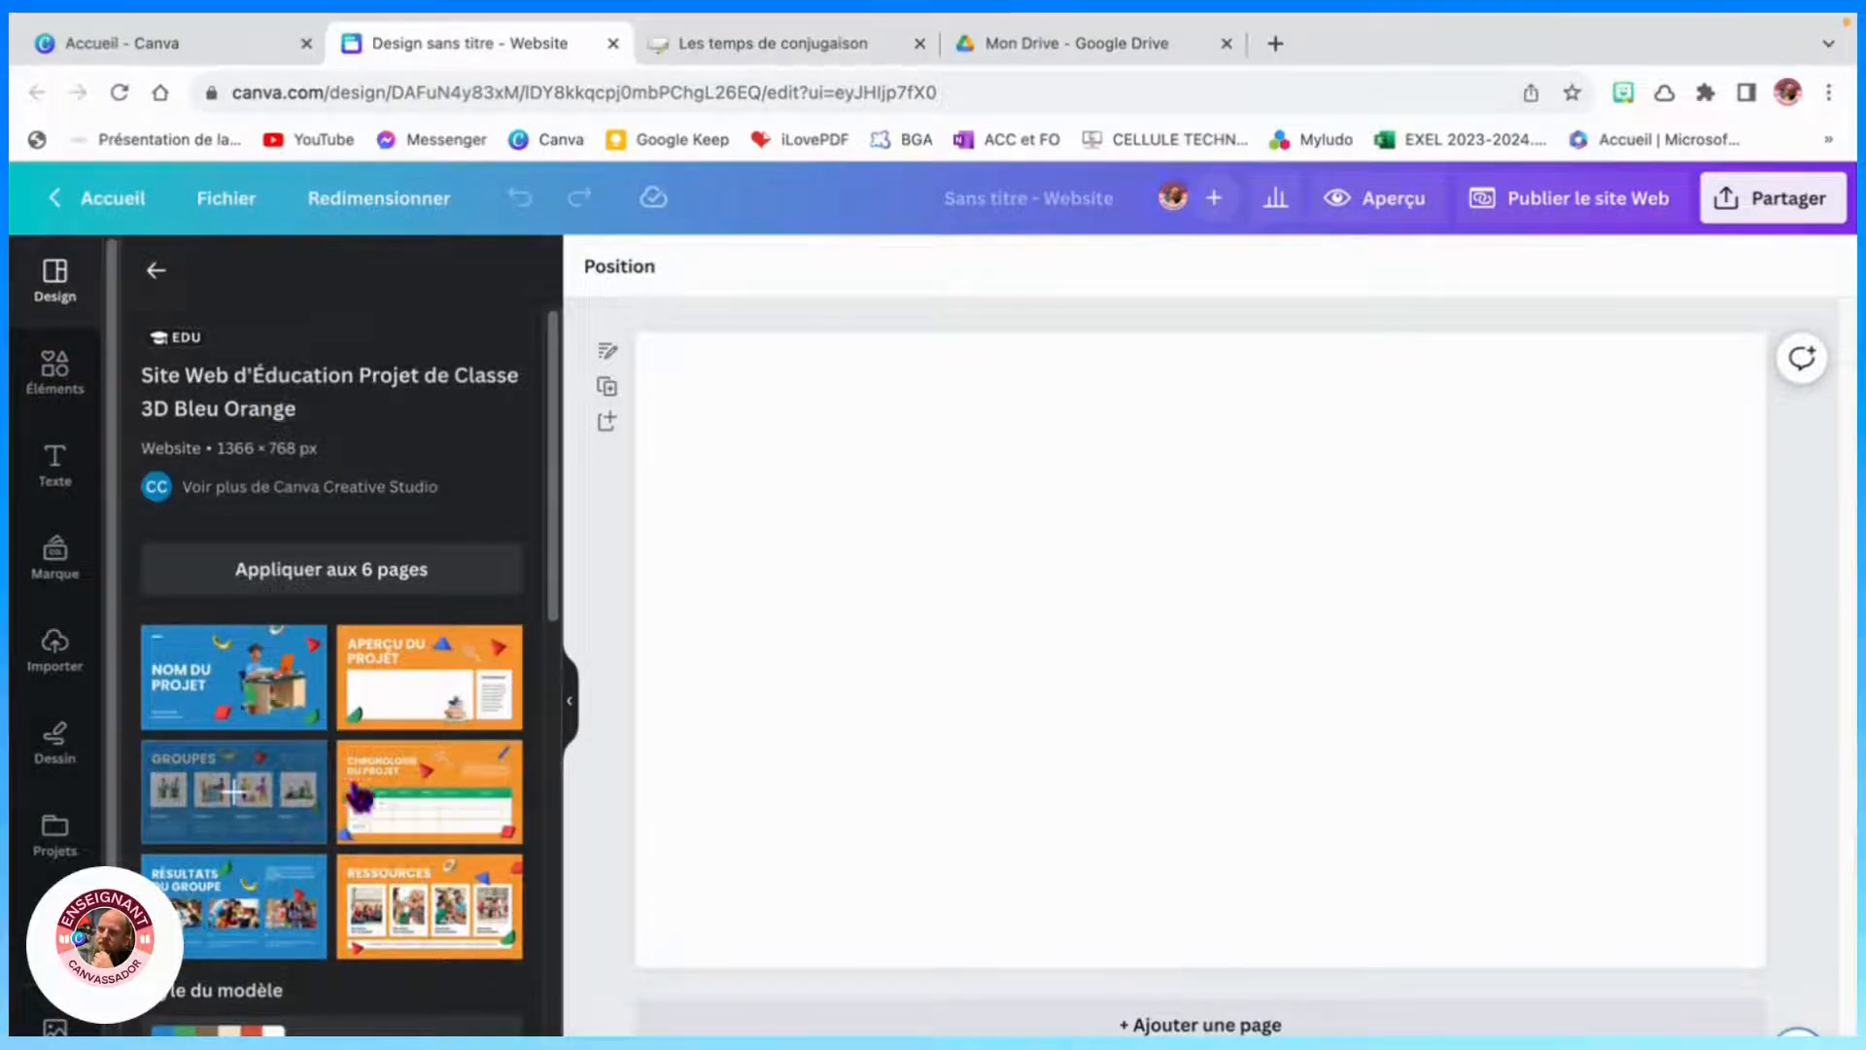
scroll(331, 680, "down", 5)
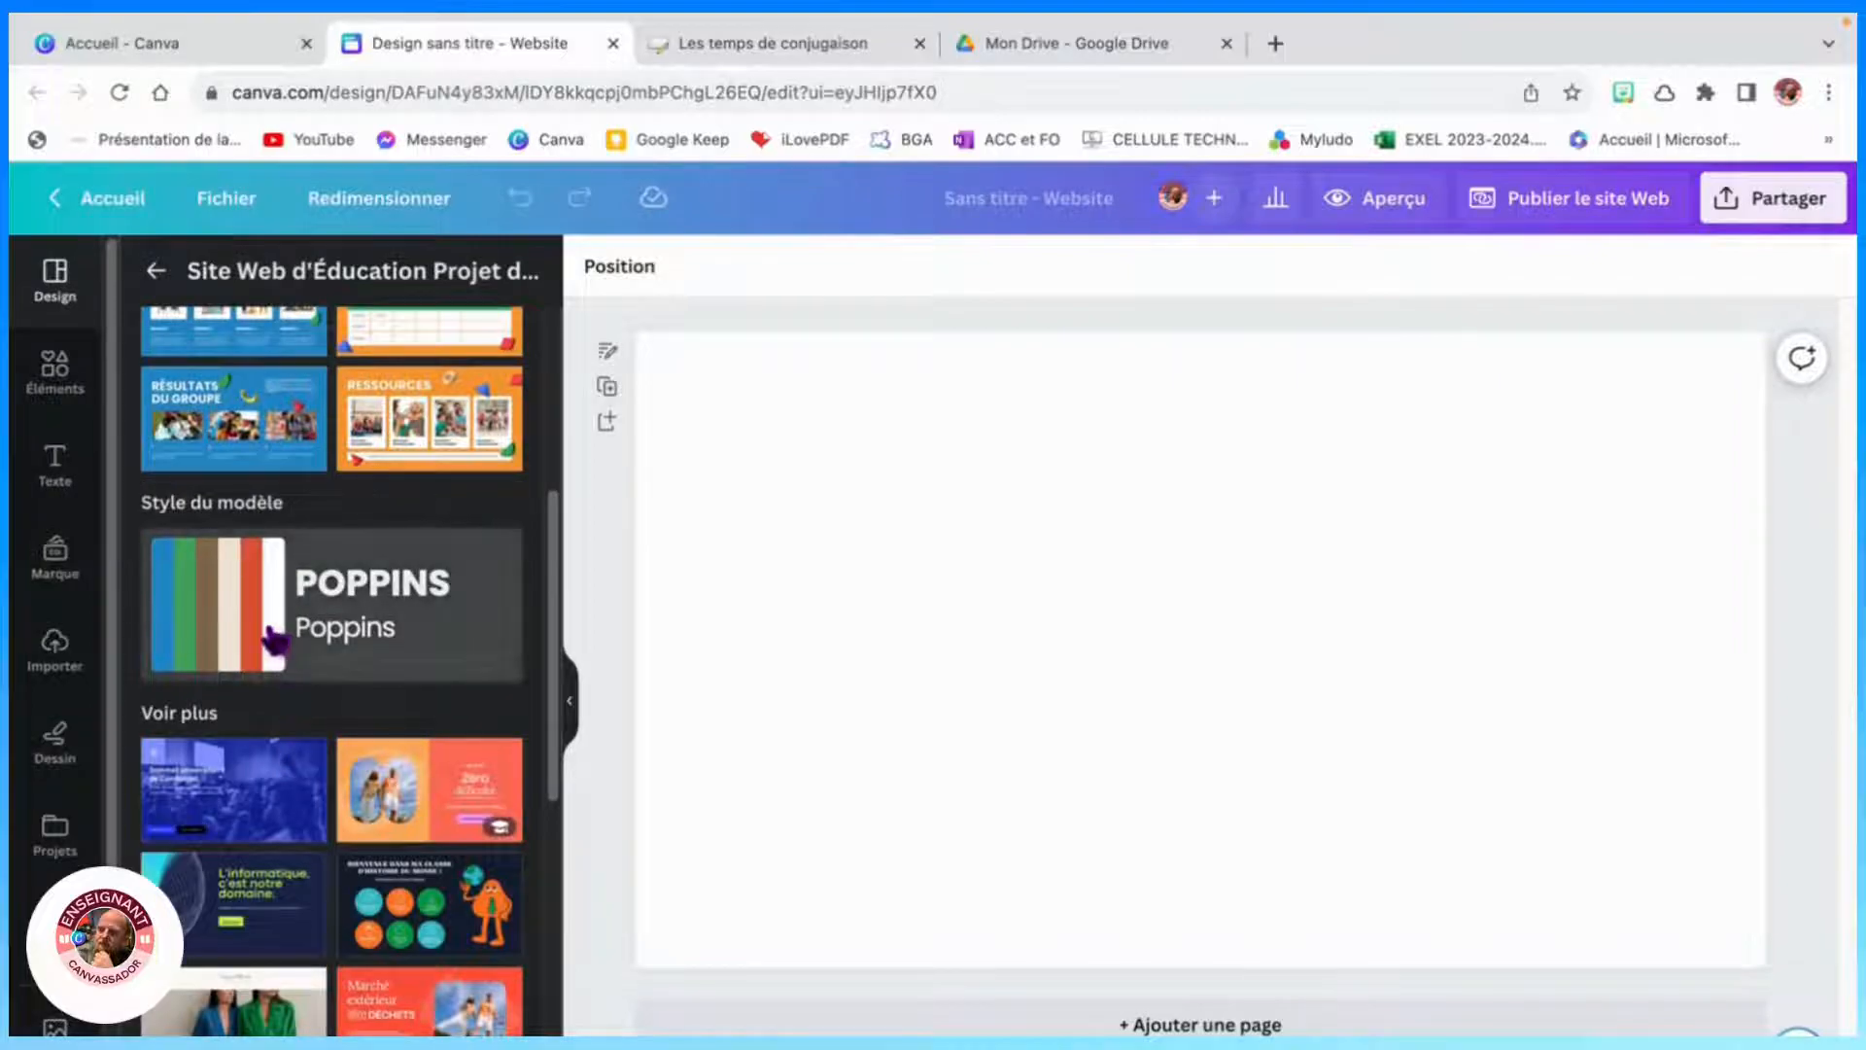
scroll(384, 671, "up", 1)
scroll(394, 671, "up", 5)
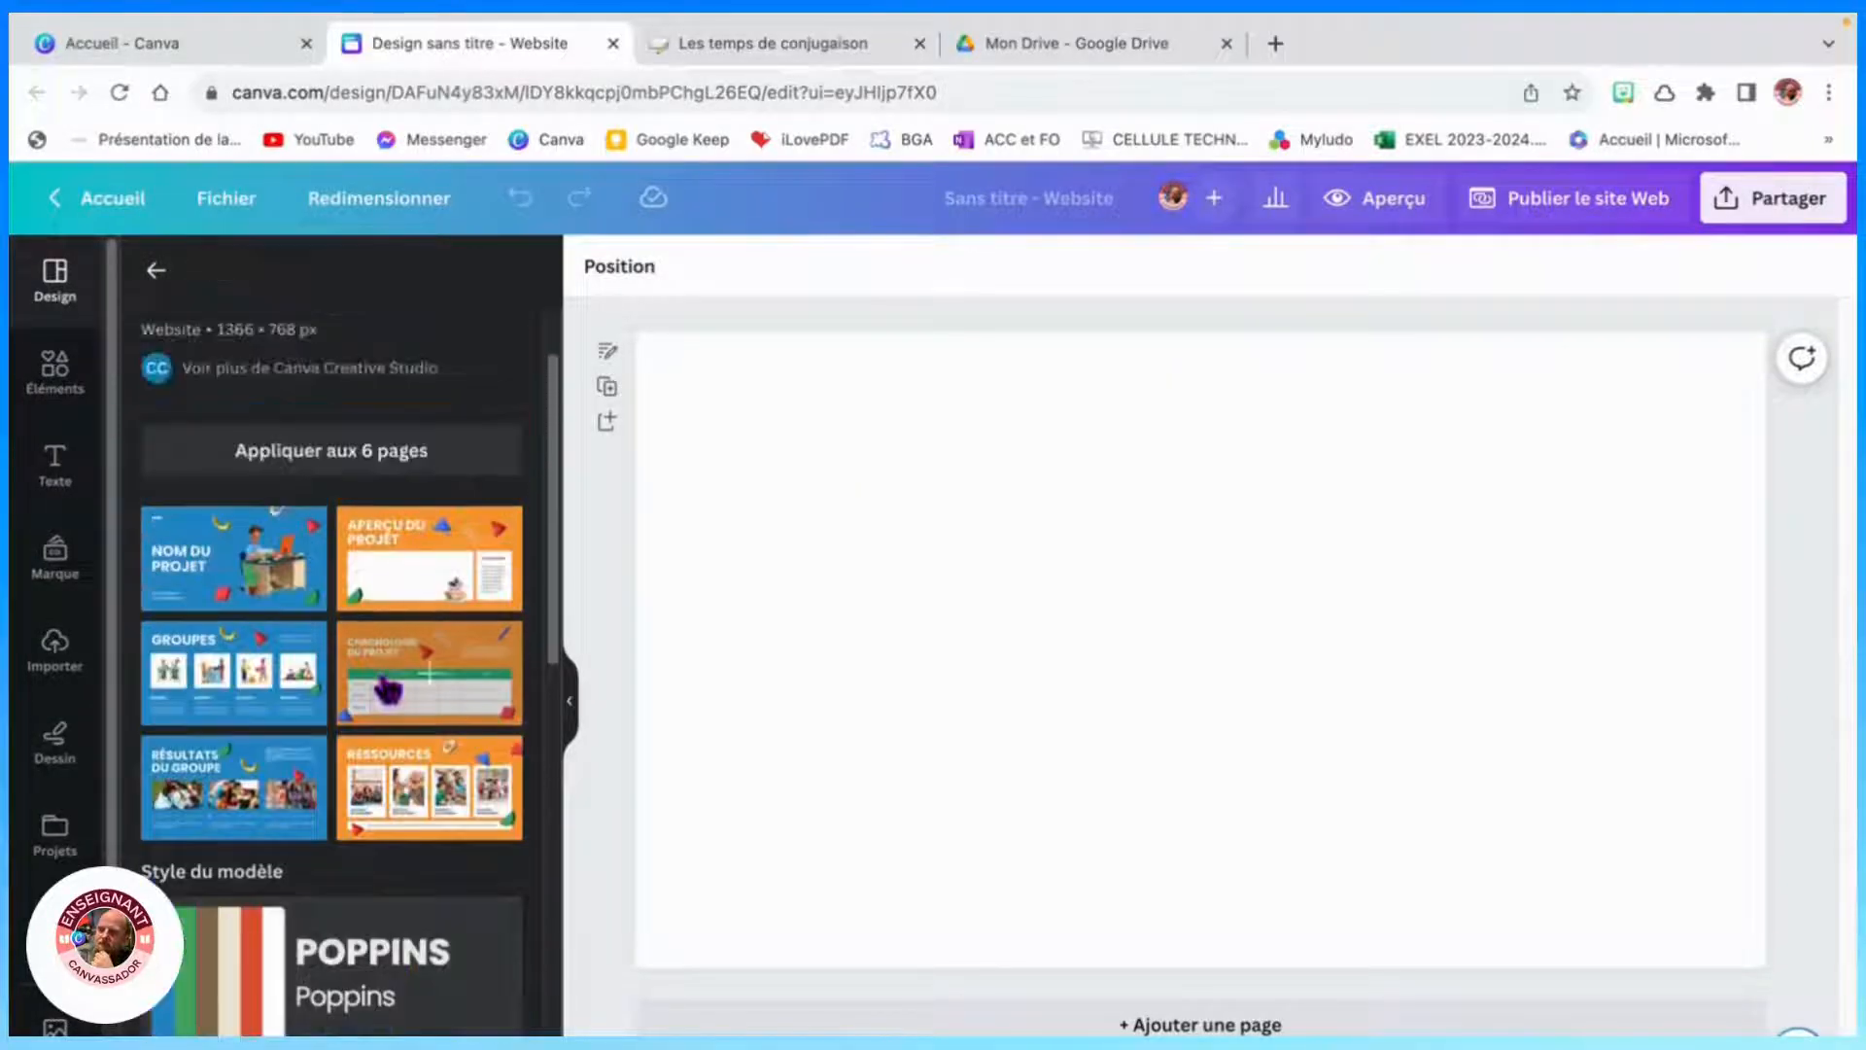
left_click(304, 461)
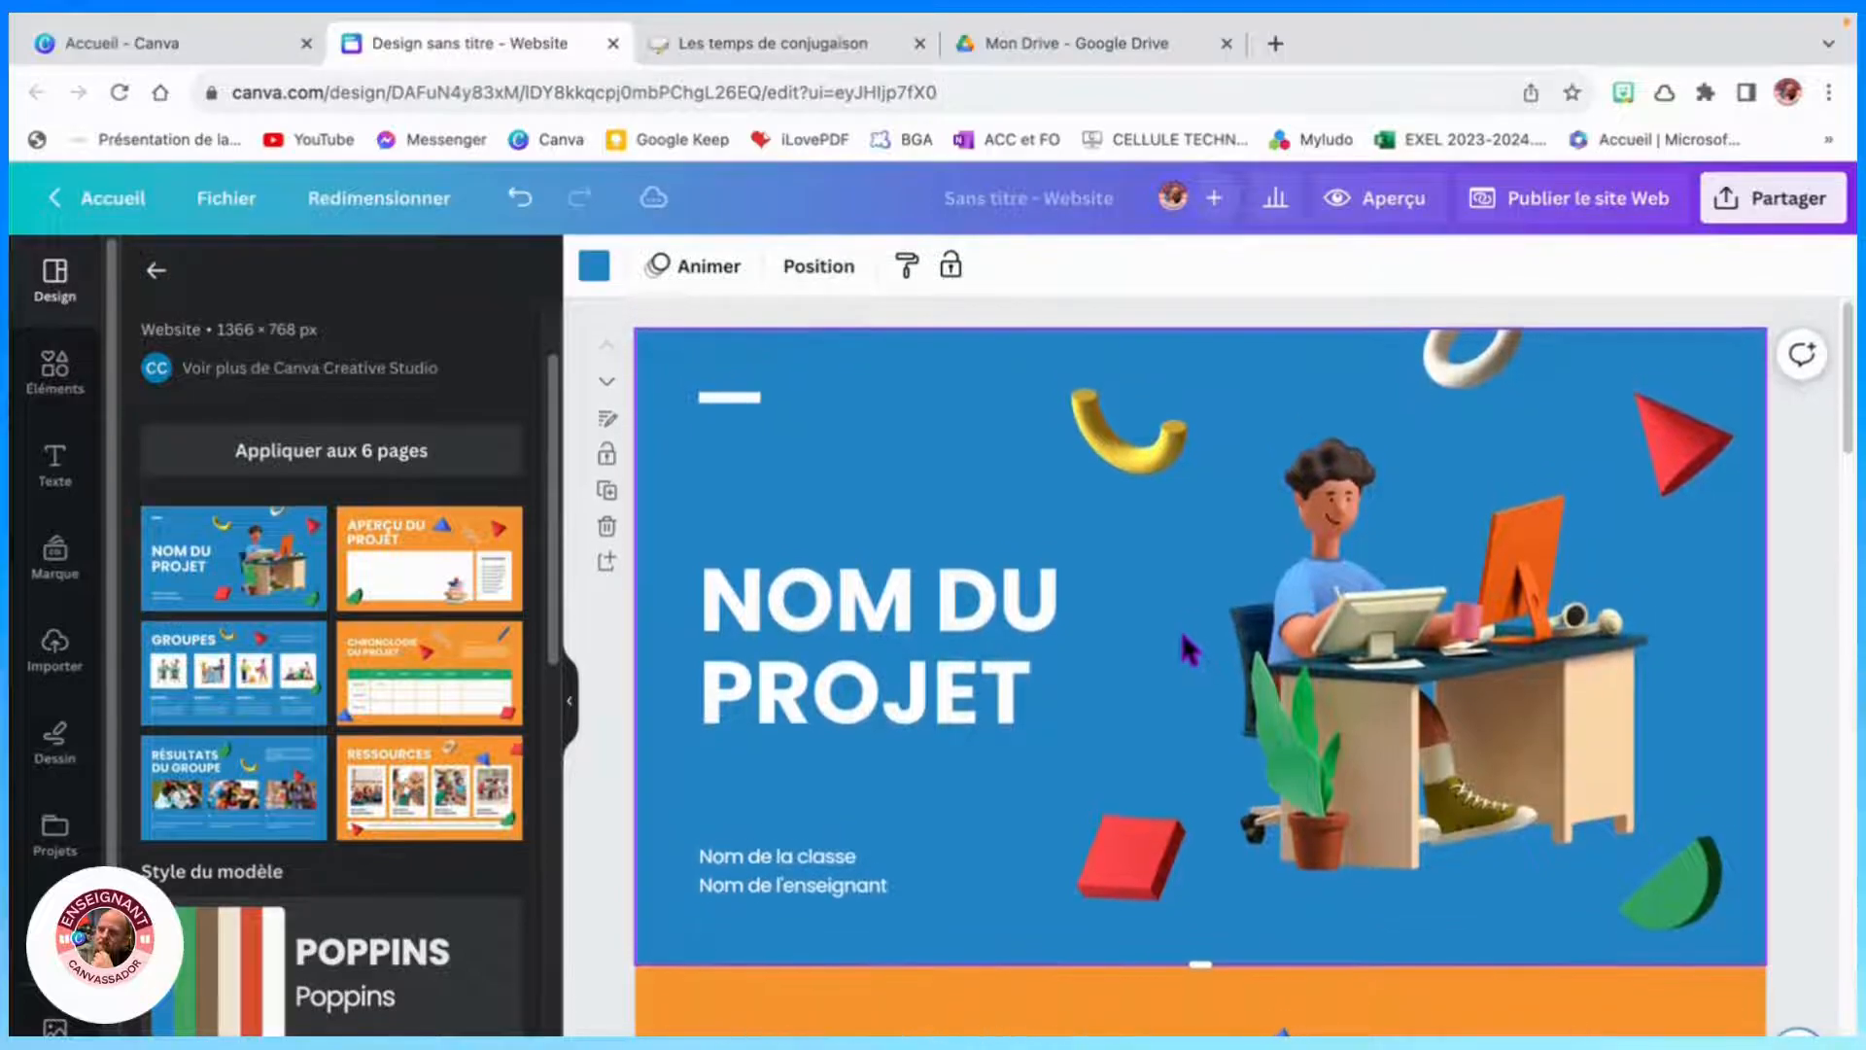
- Replace the main title text with "PROJET JEREM"
left_click(903, 638)
left_click(905, 639)
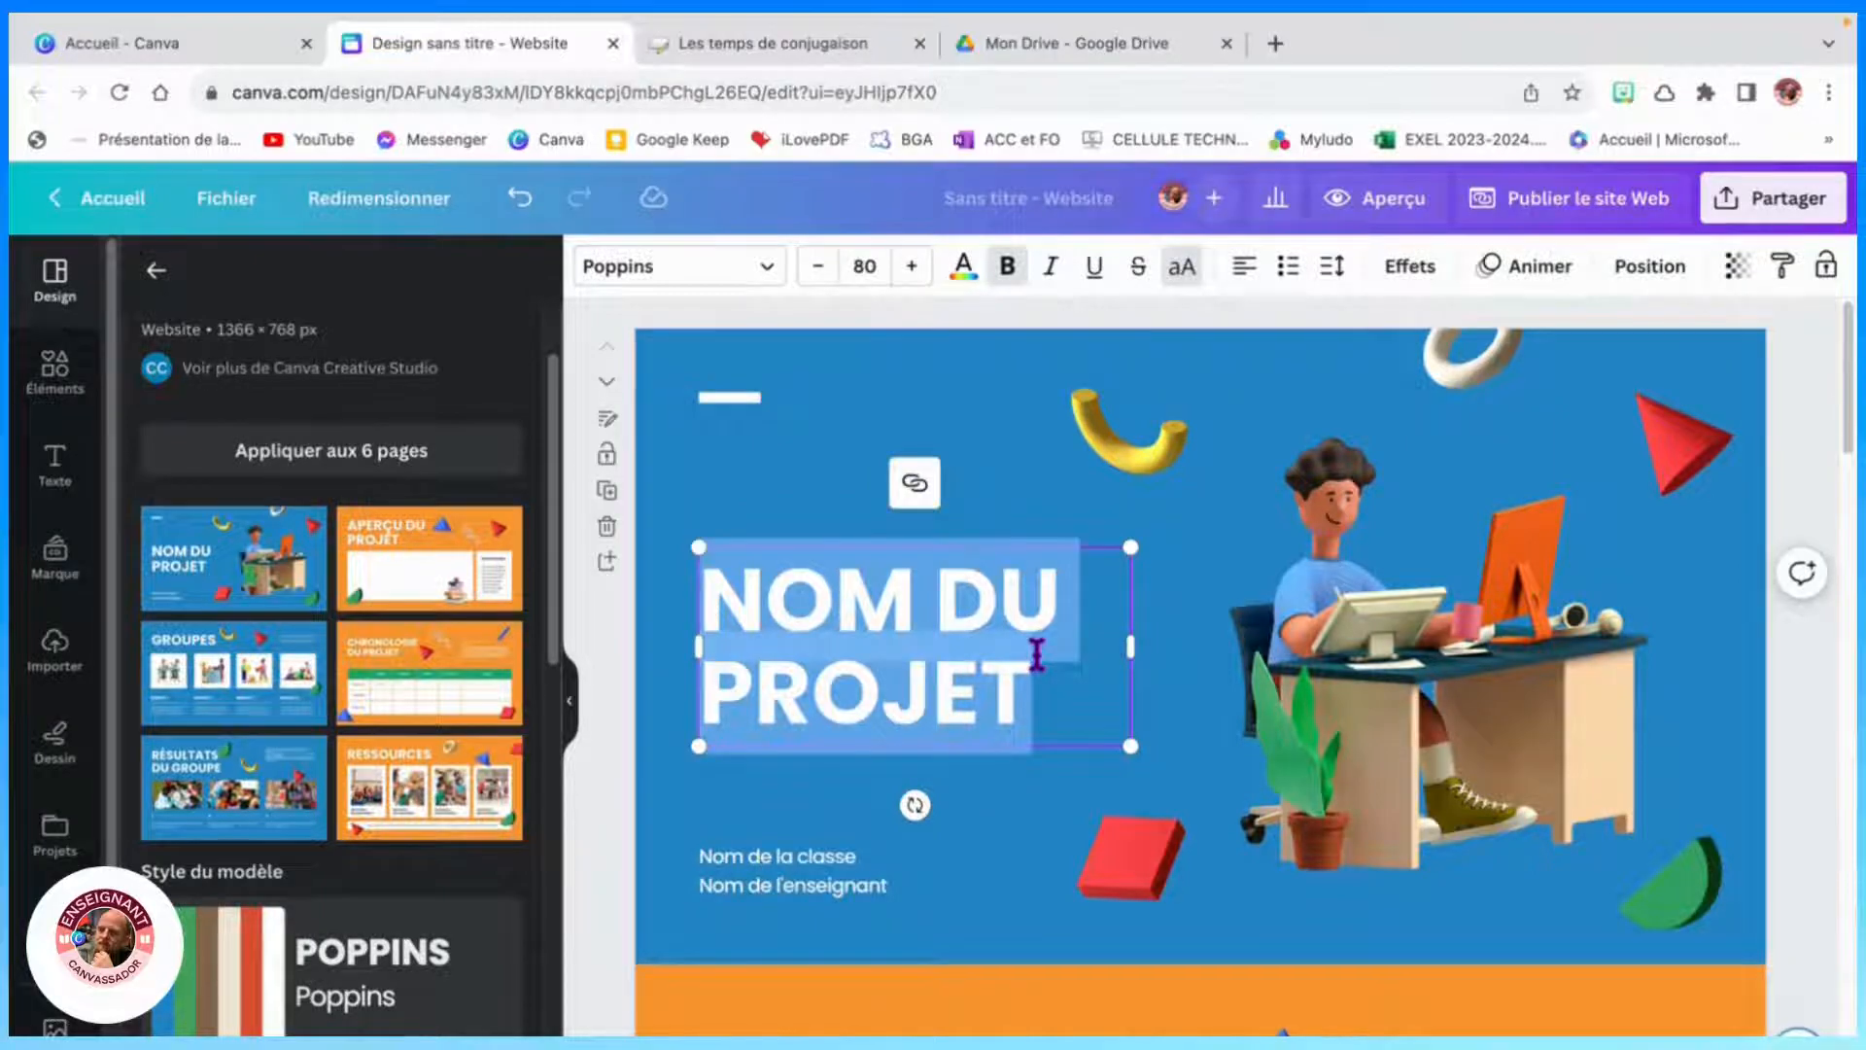
type("PROJET ")
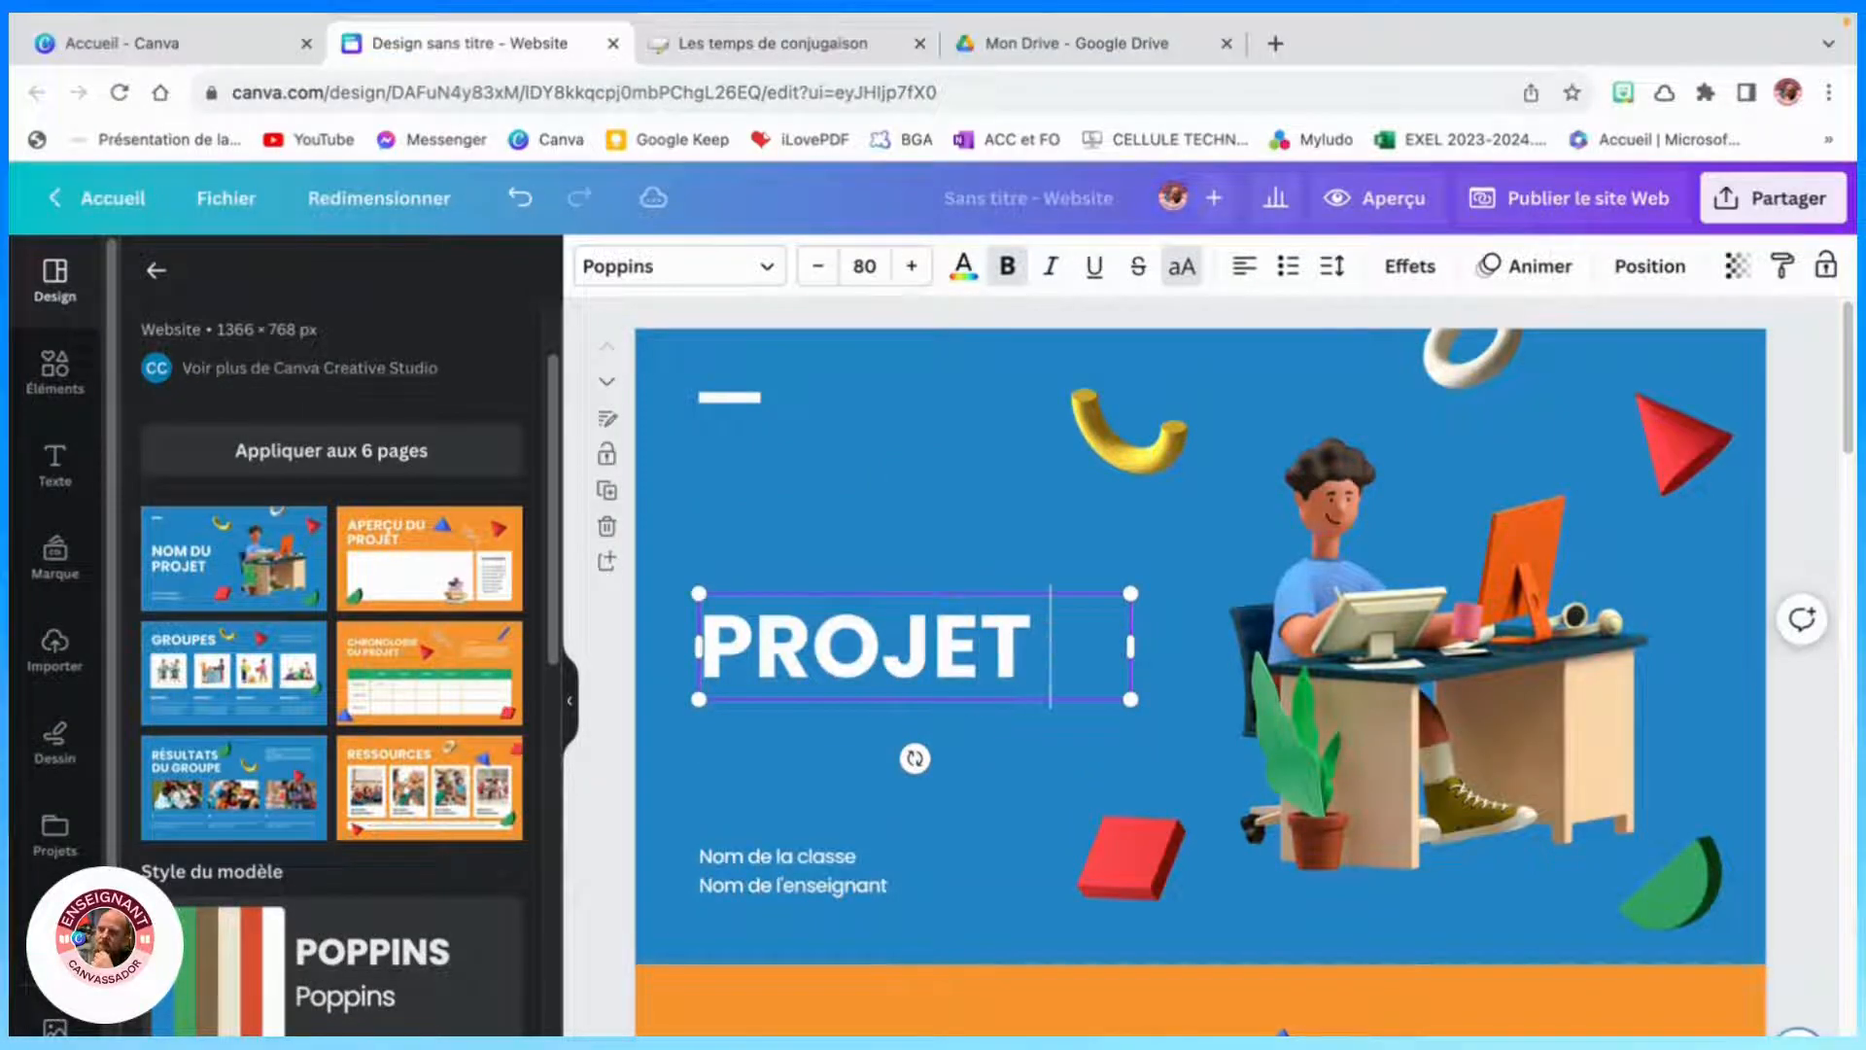
type("J")
key("BackSpace")
key("BackSpace")
key("BackSpace")
key("BackSpace")
key("BackSpace")
key("BackSpace")
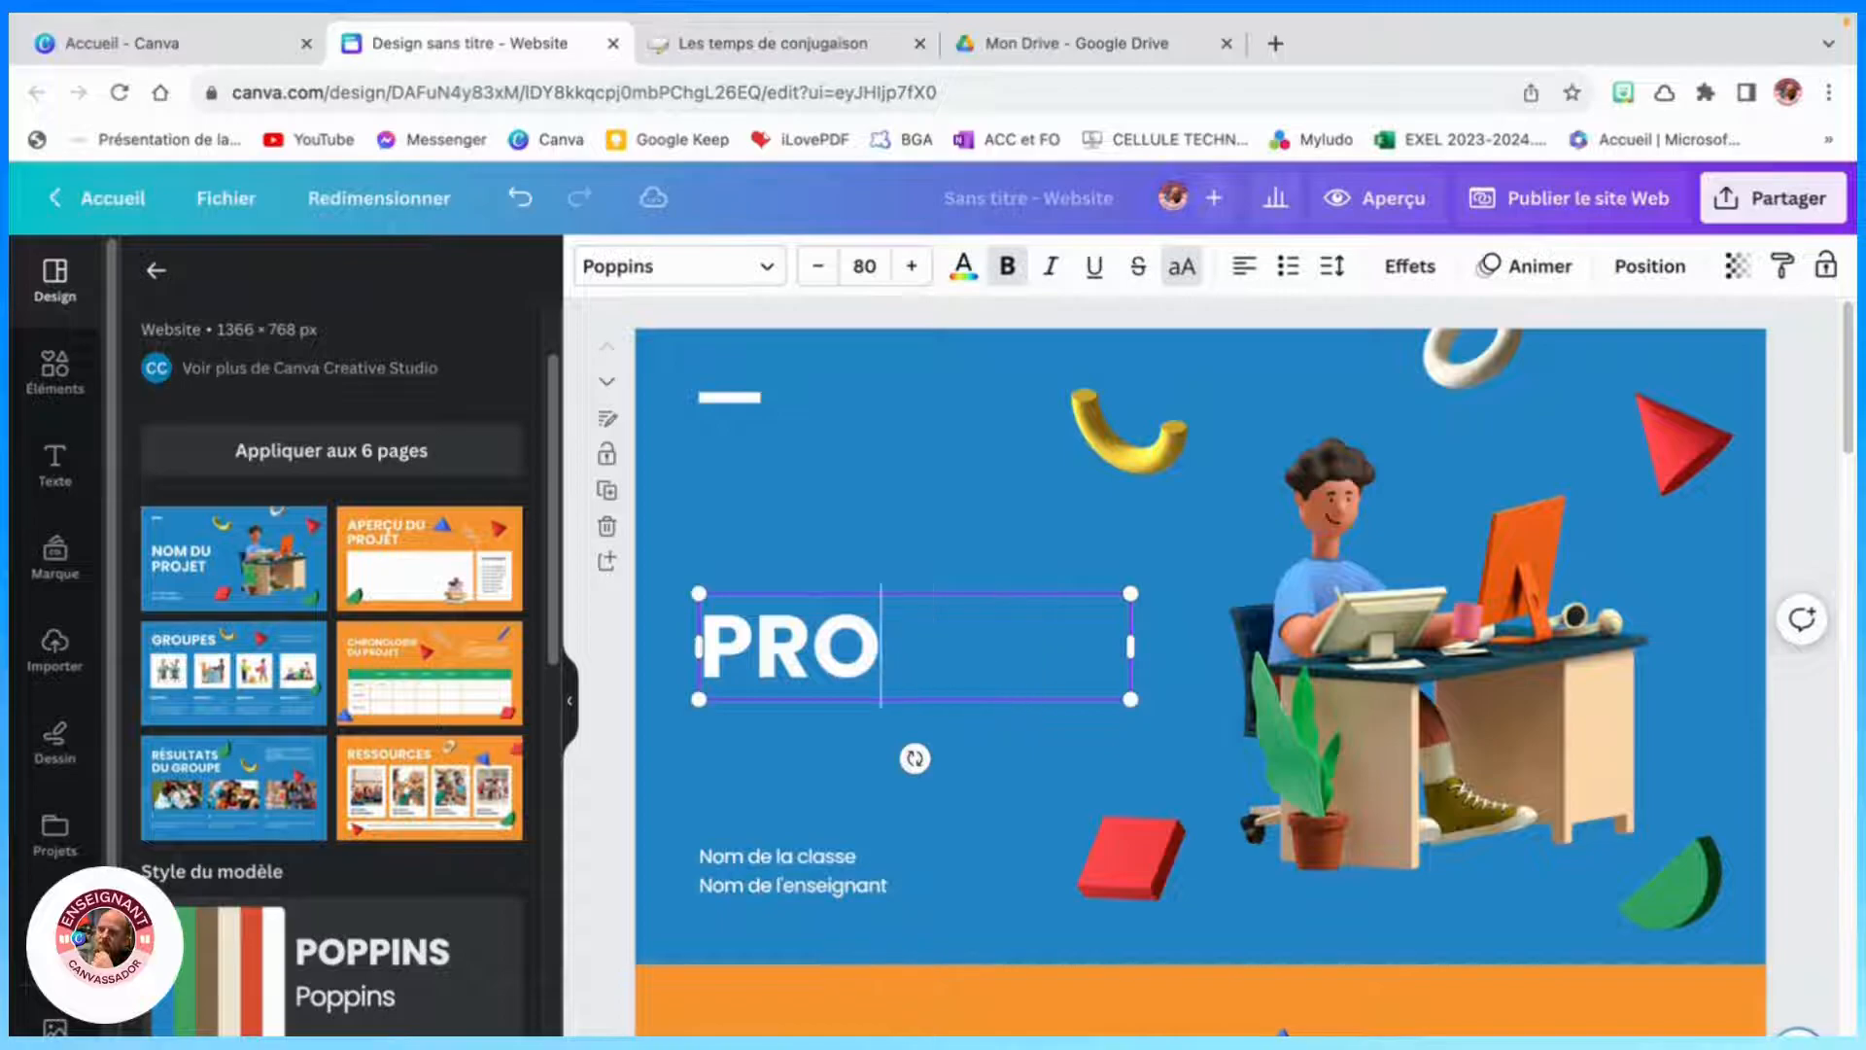
type("OJE")
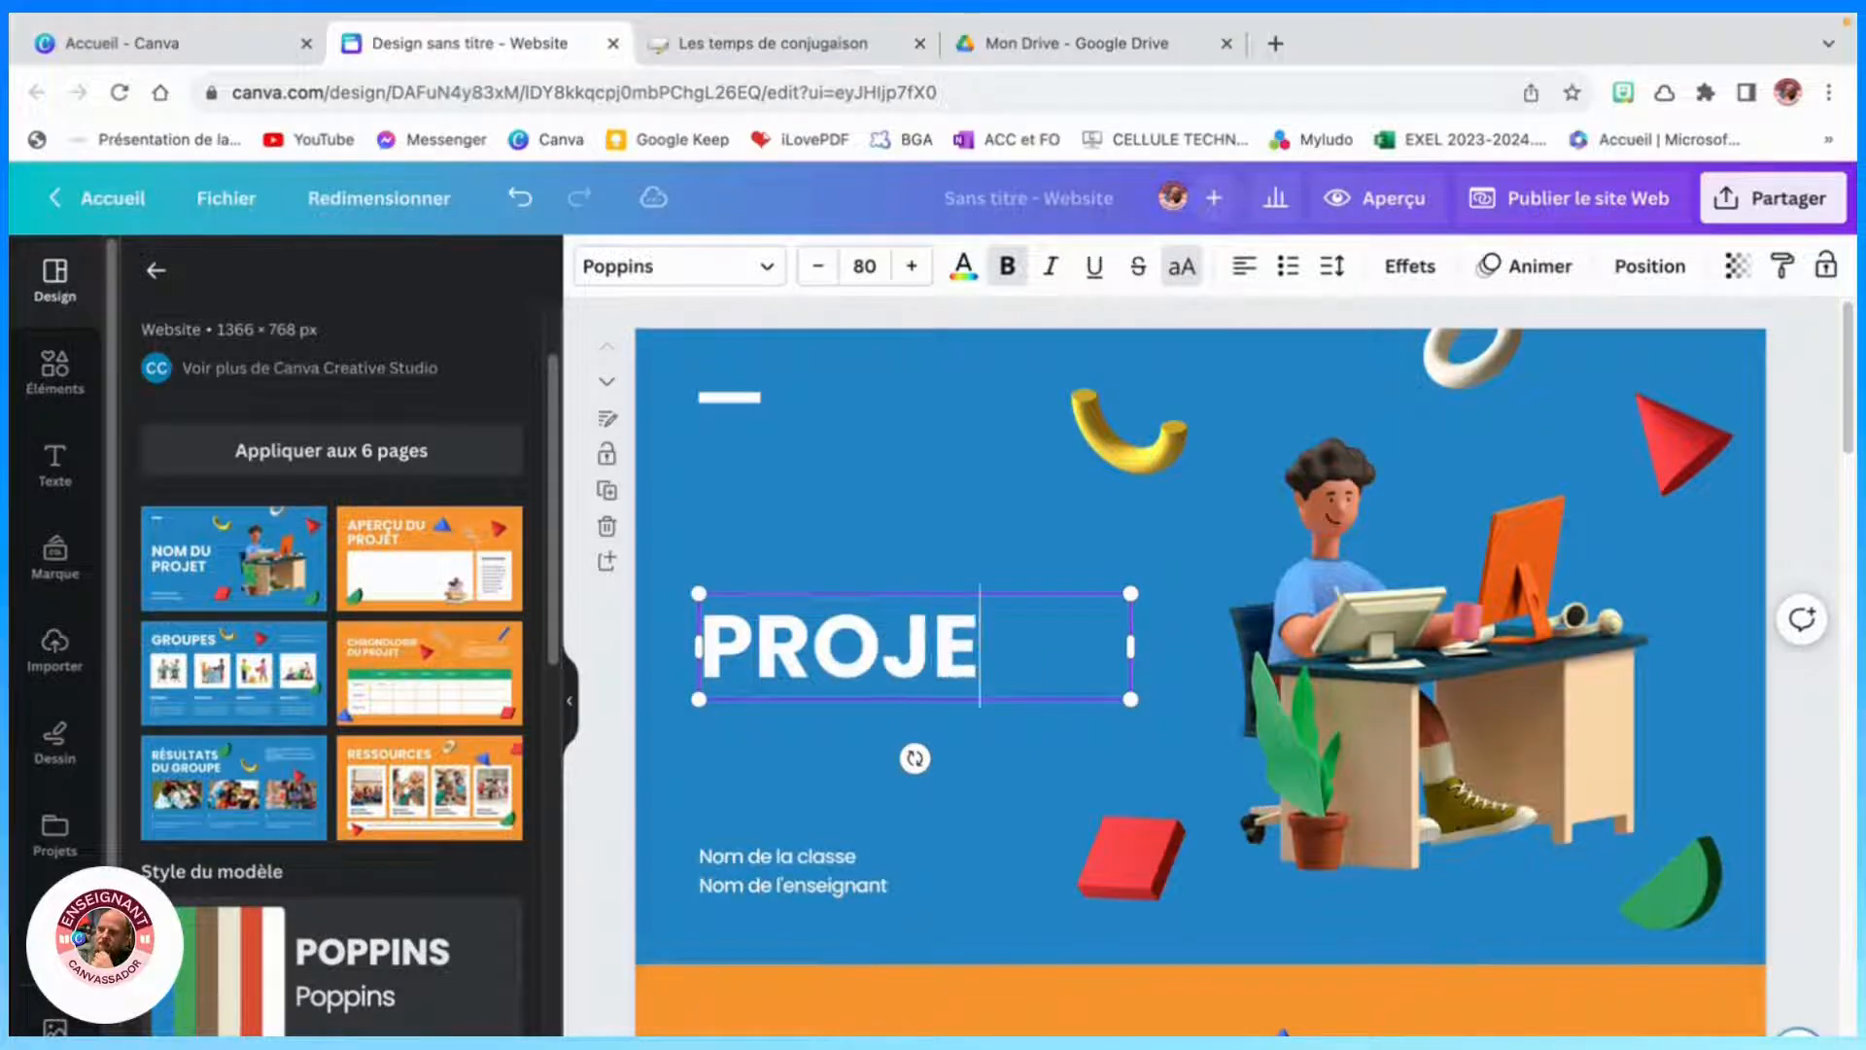
type("T JEREM")
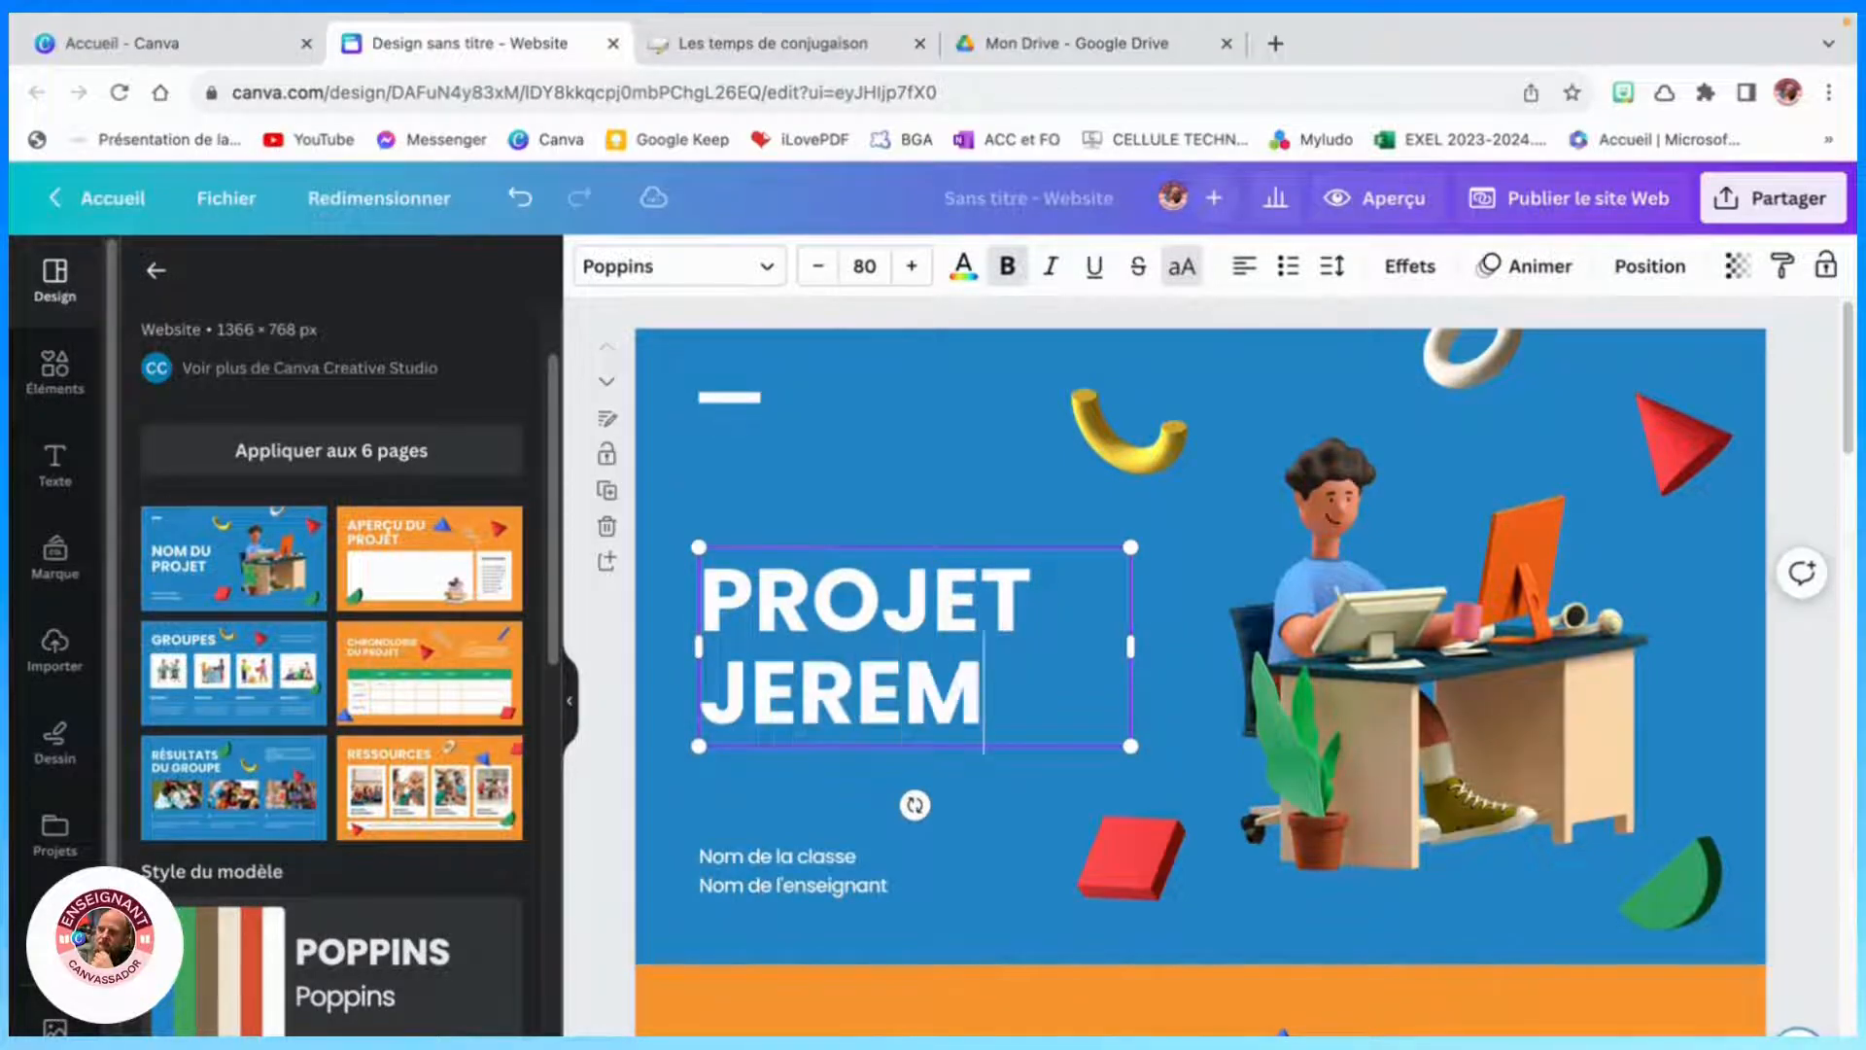
- Change the class name line beneath the title to "Les chiens fous"
left_click(854, 852)
left_click(854, 851)
left_click(855, 852)
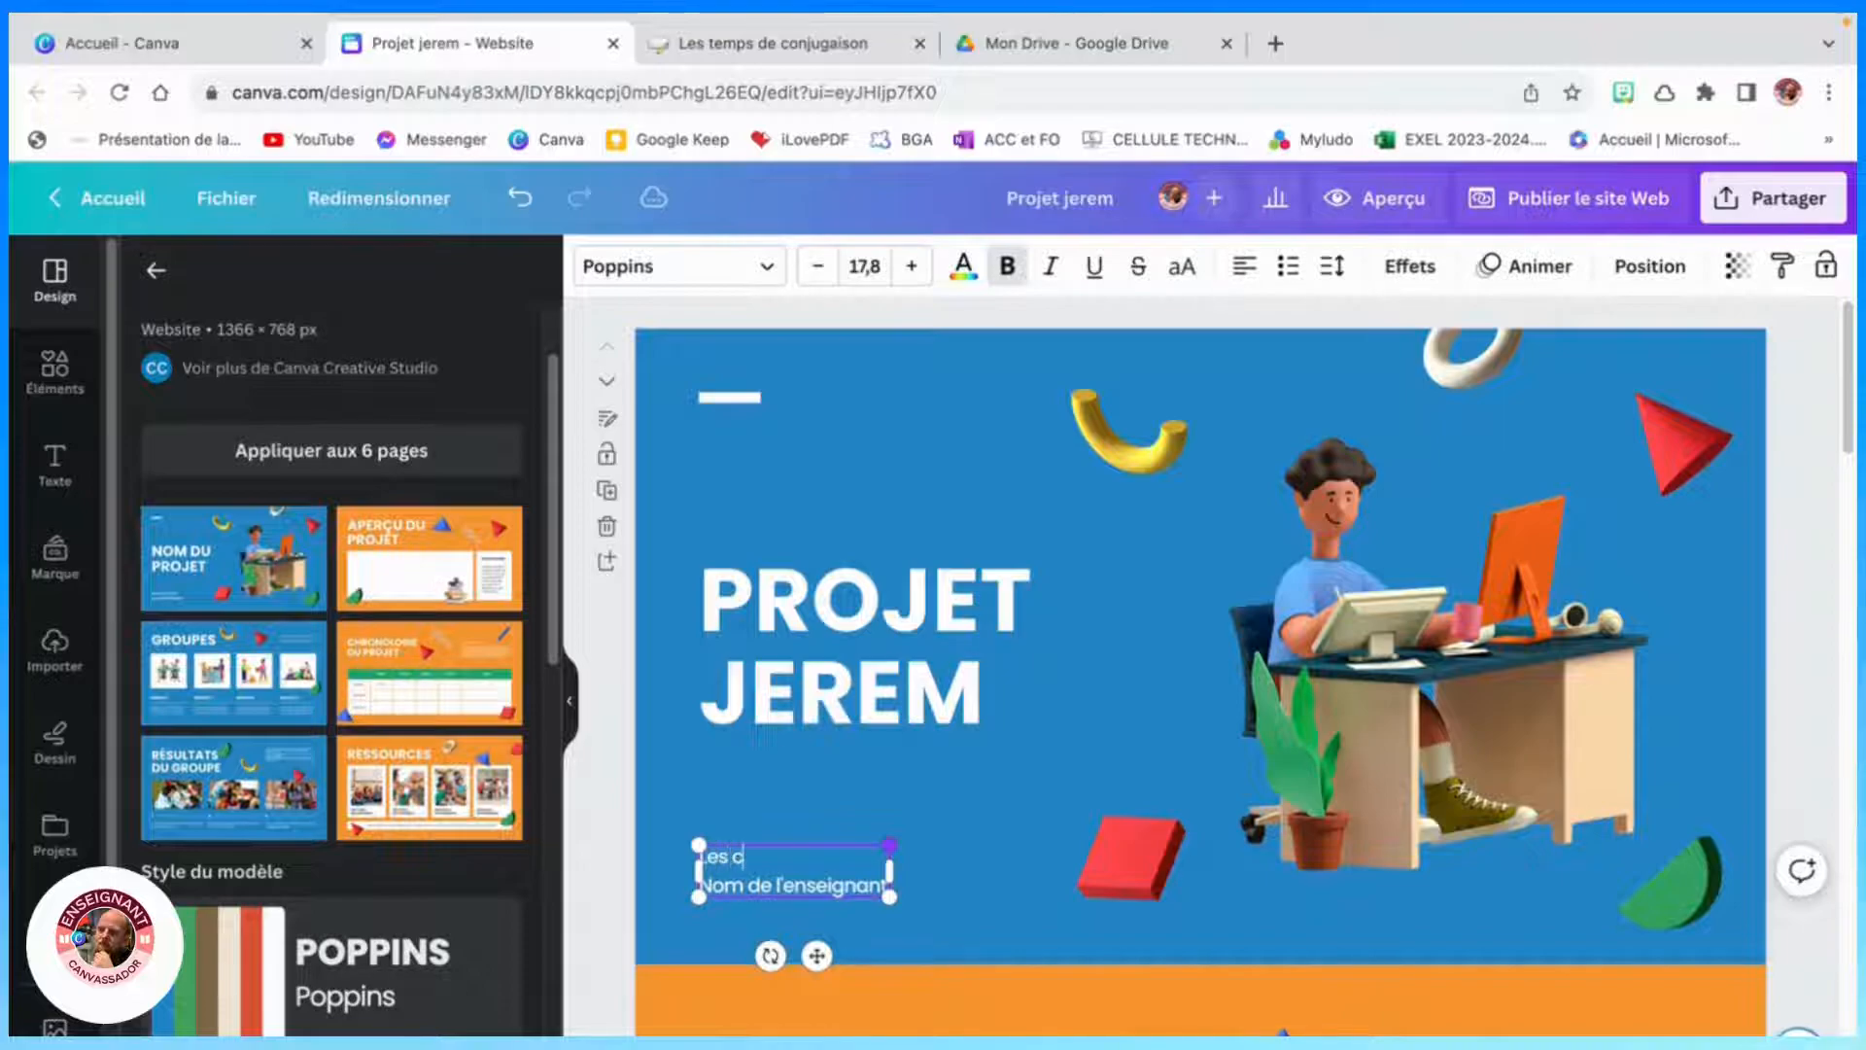
type("Les chioens fous")
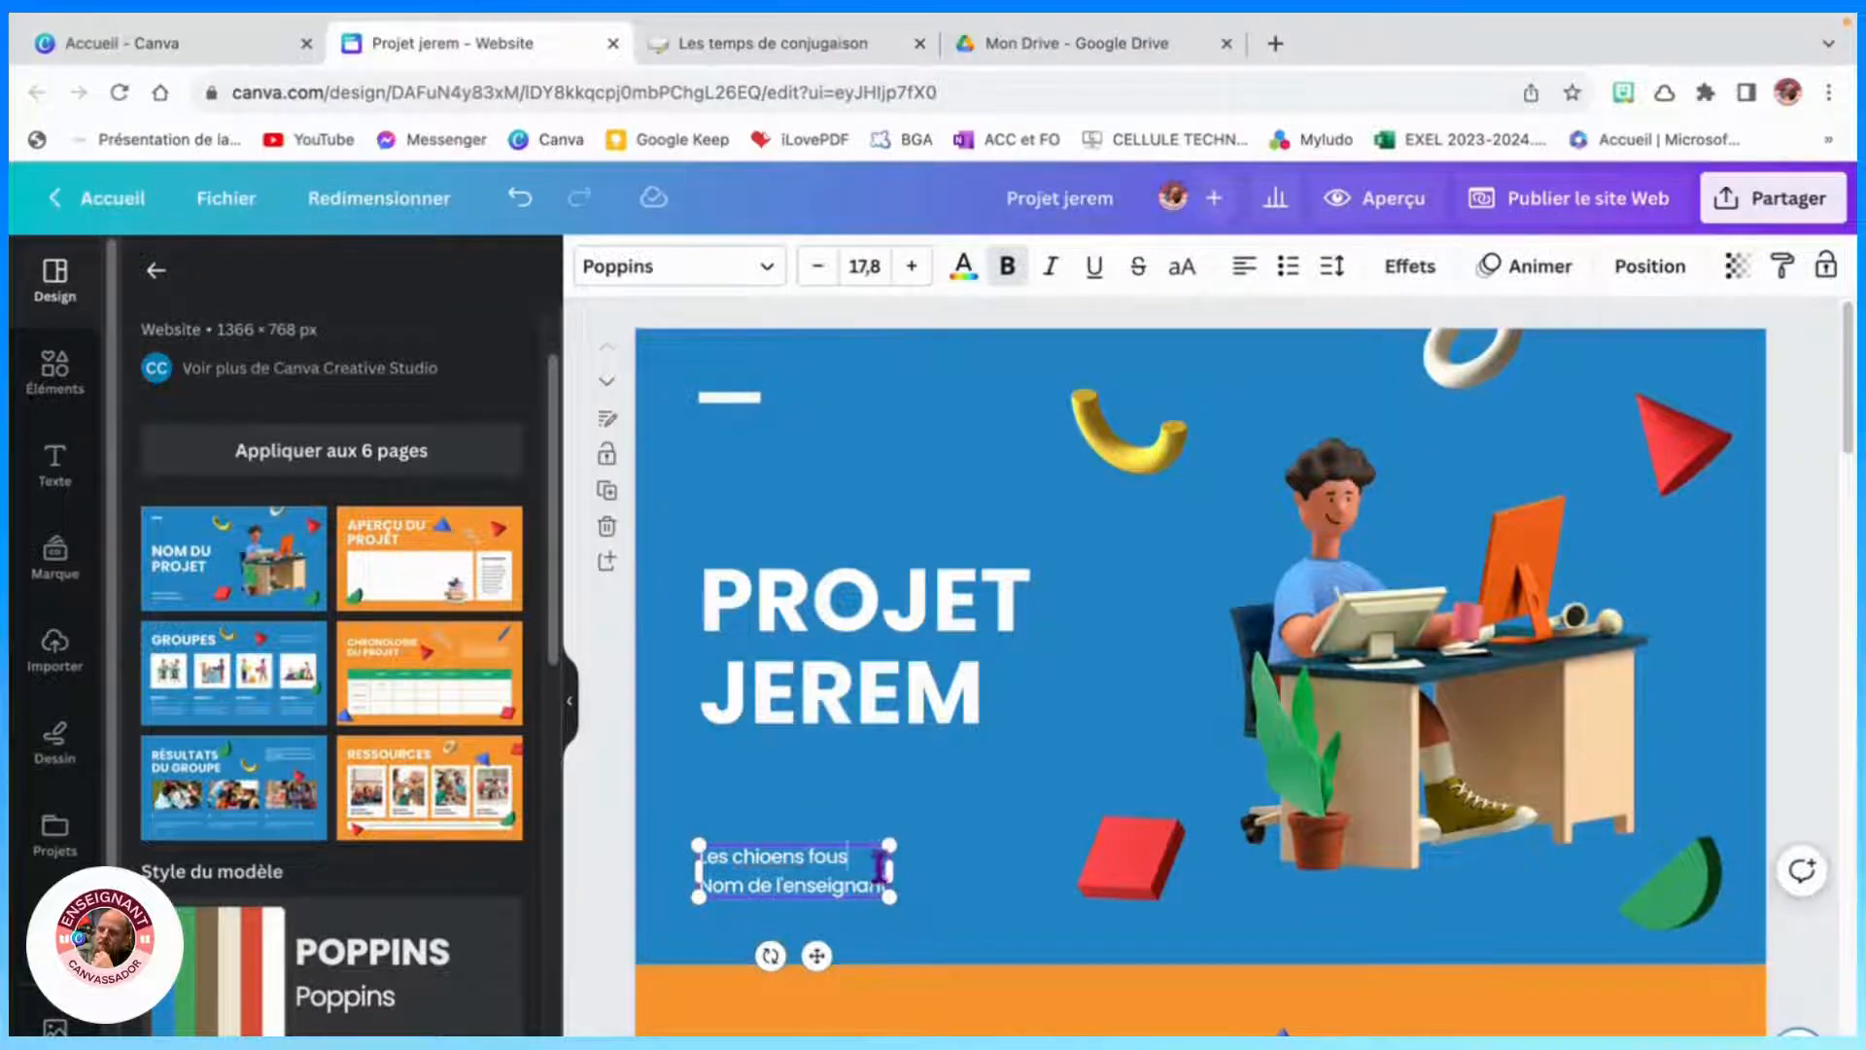
left_click_drag(881, 880, 700, 894)
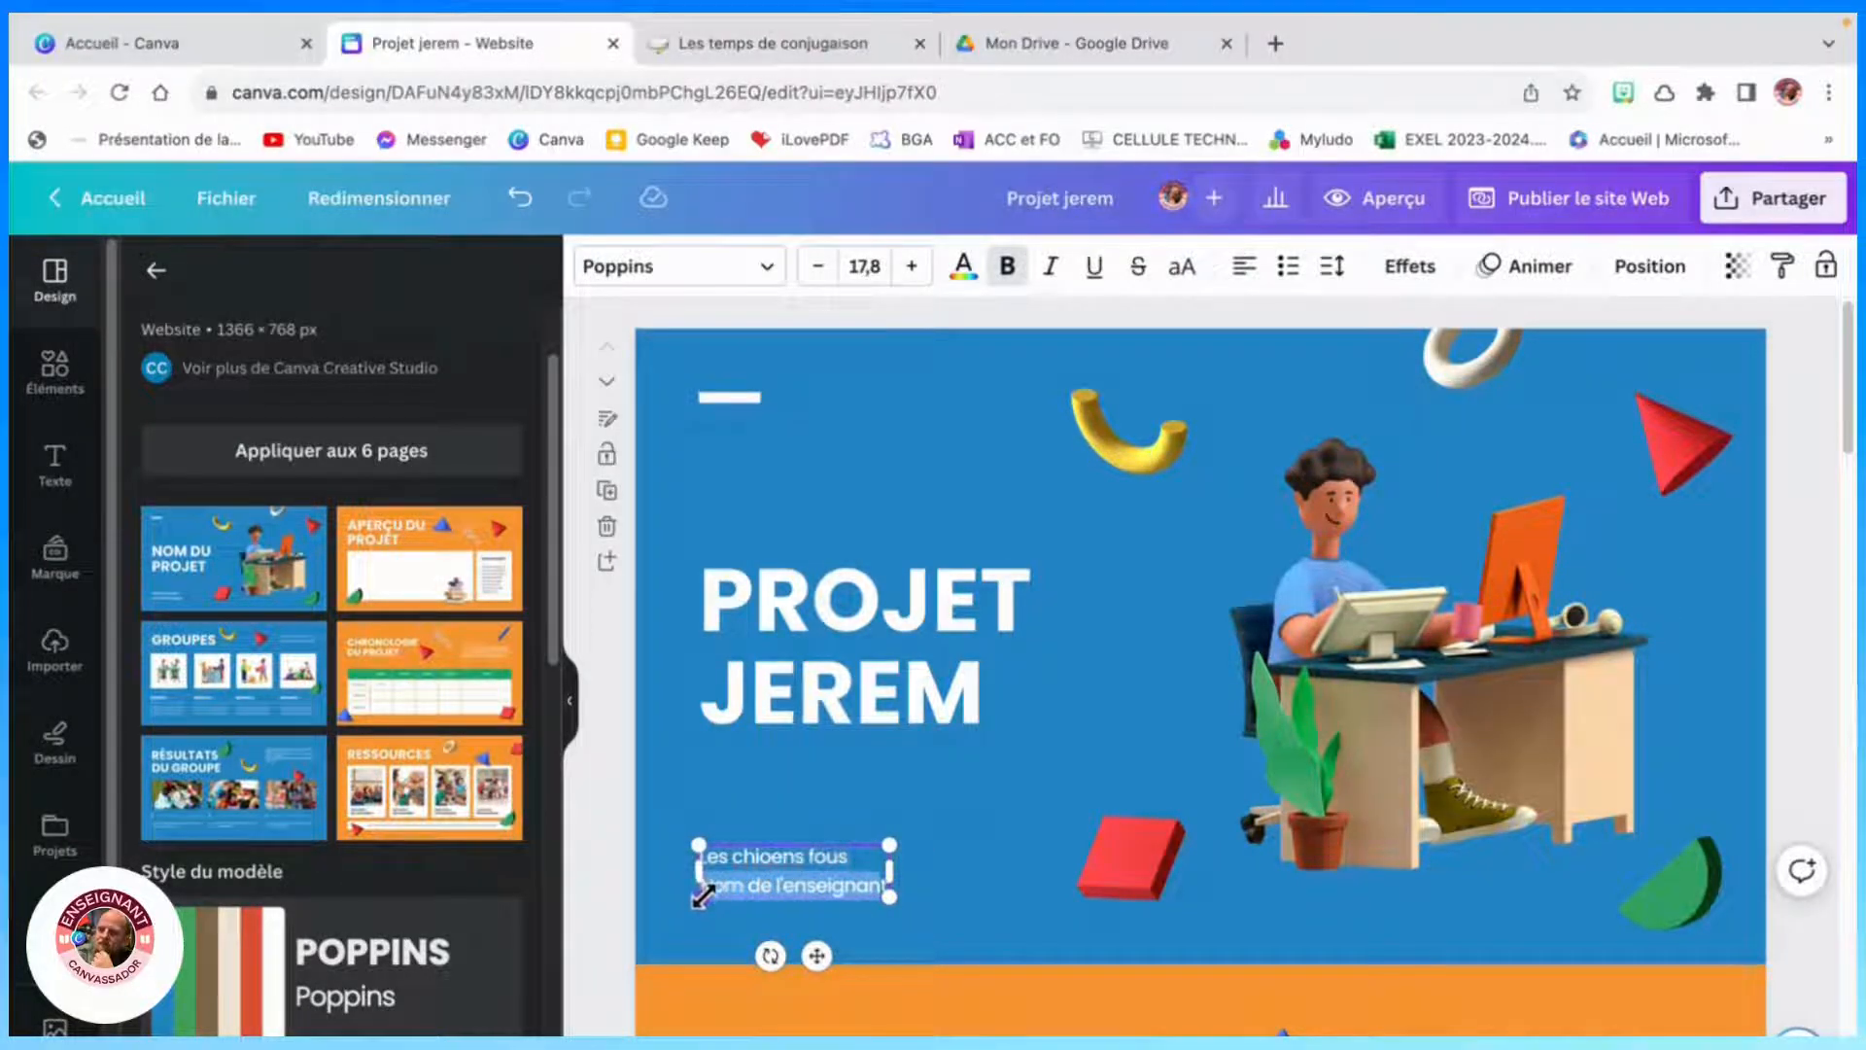
left_click(771, 856)
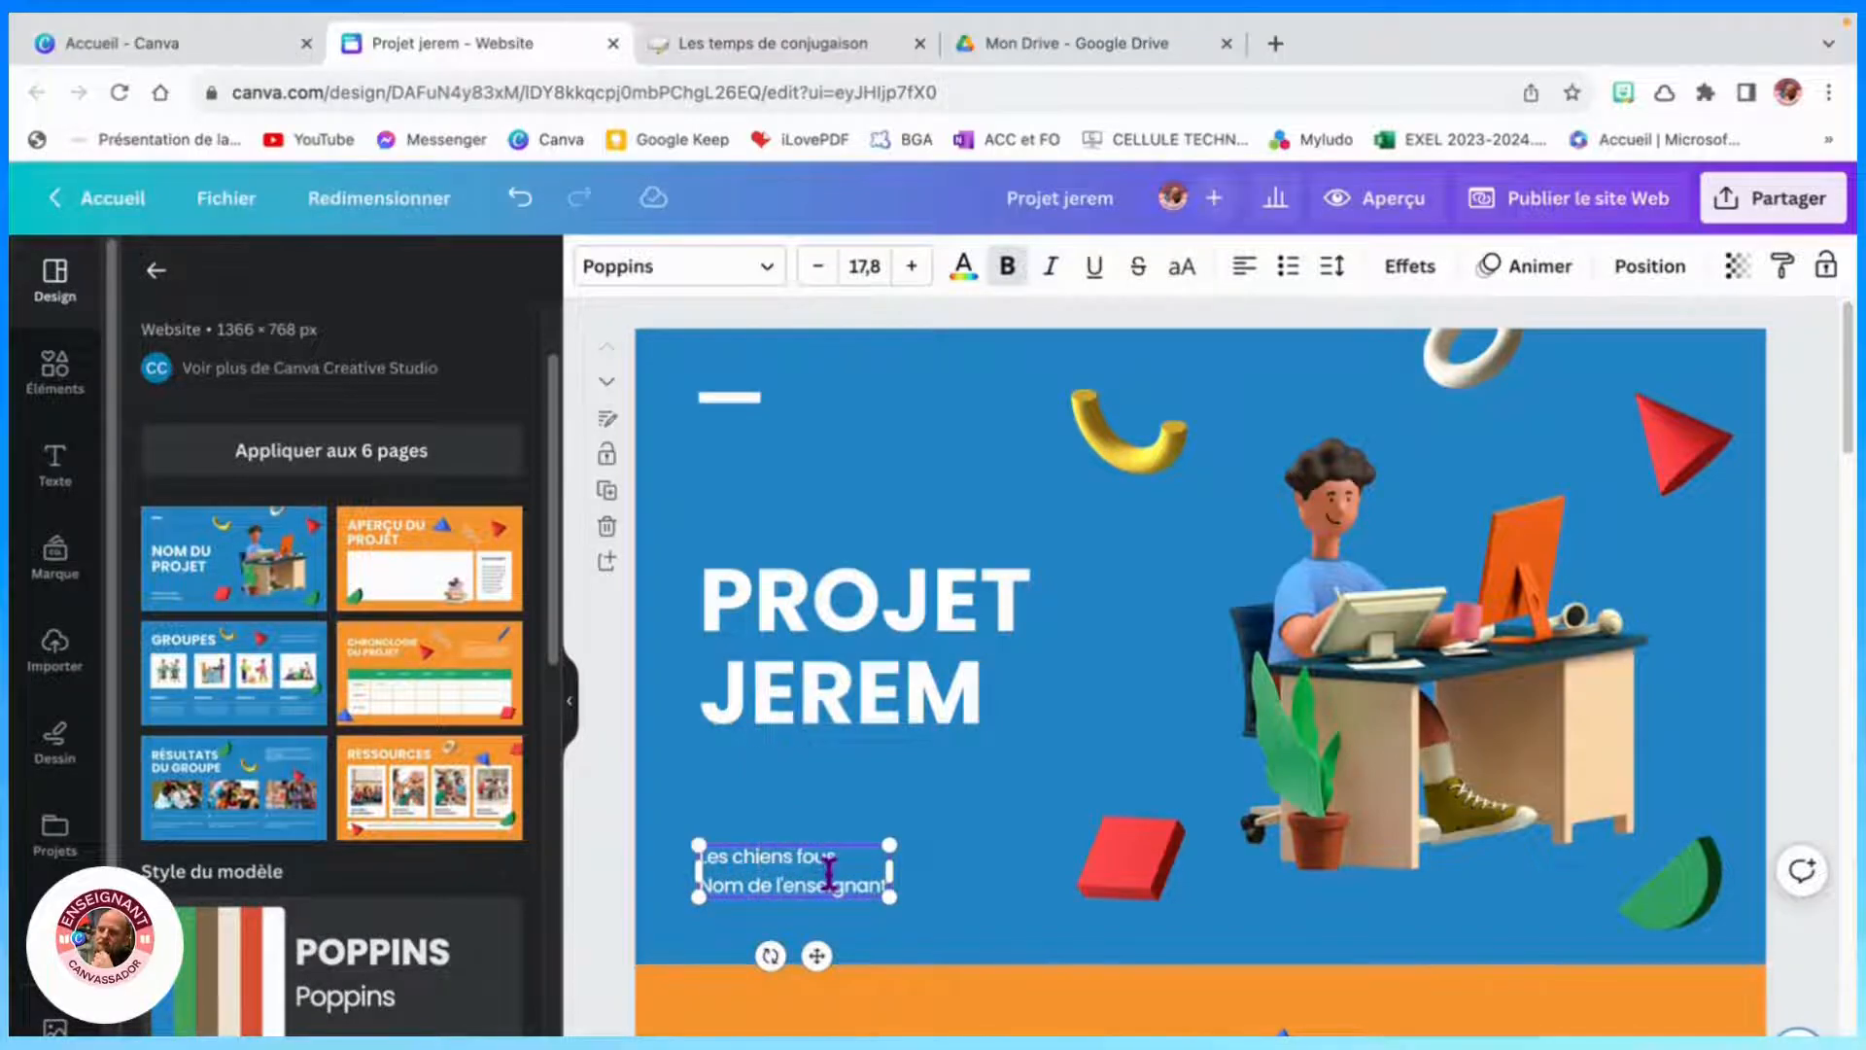
left_click_drag(881, 884, 697, 886)
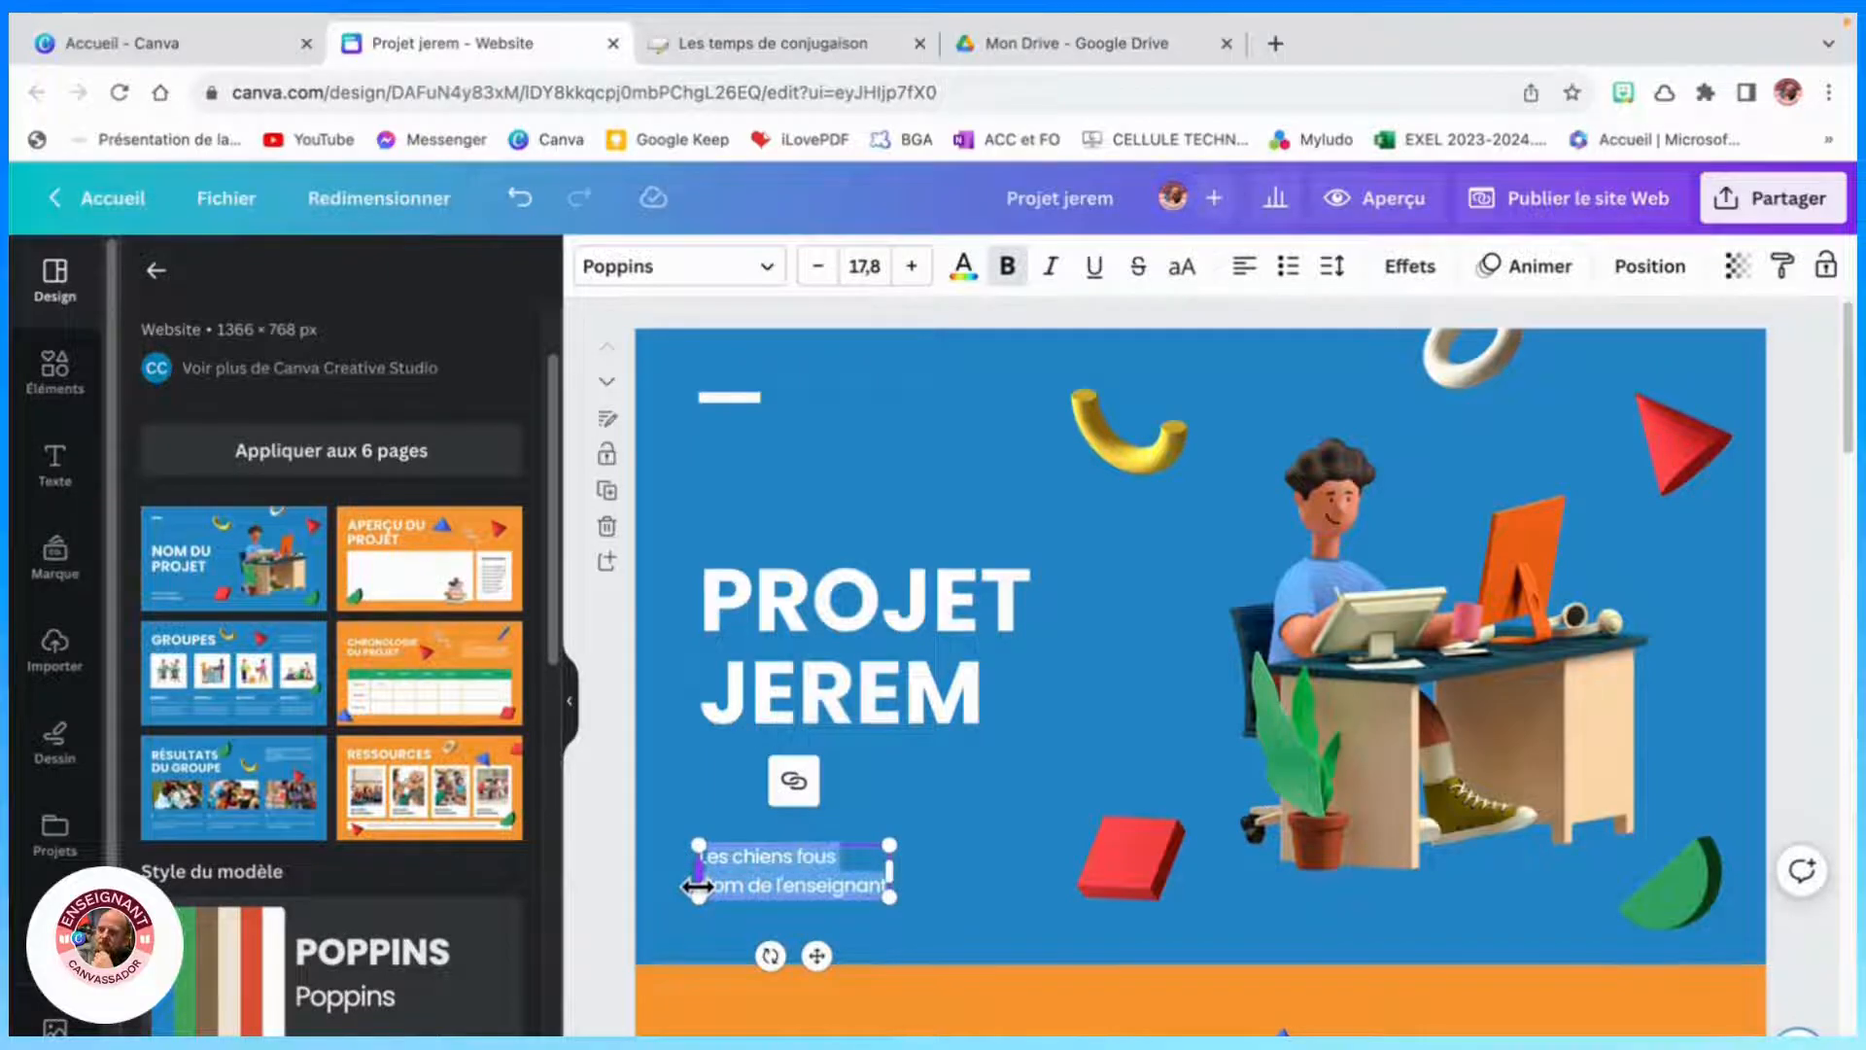
type("Jerem")
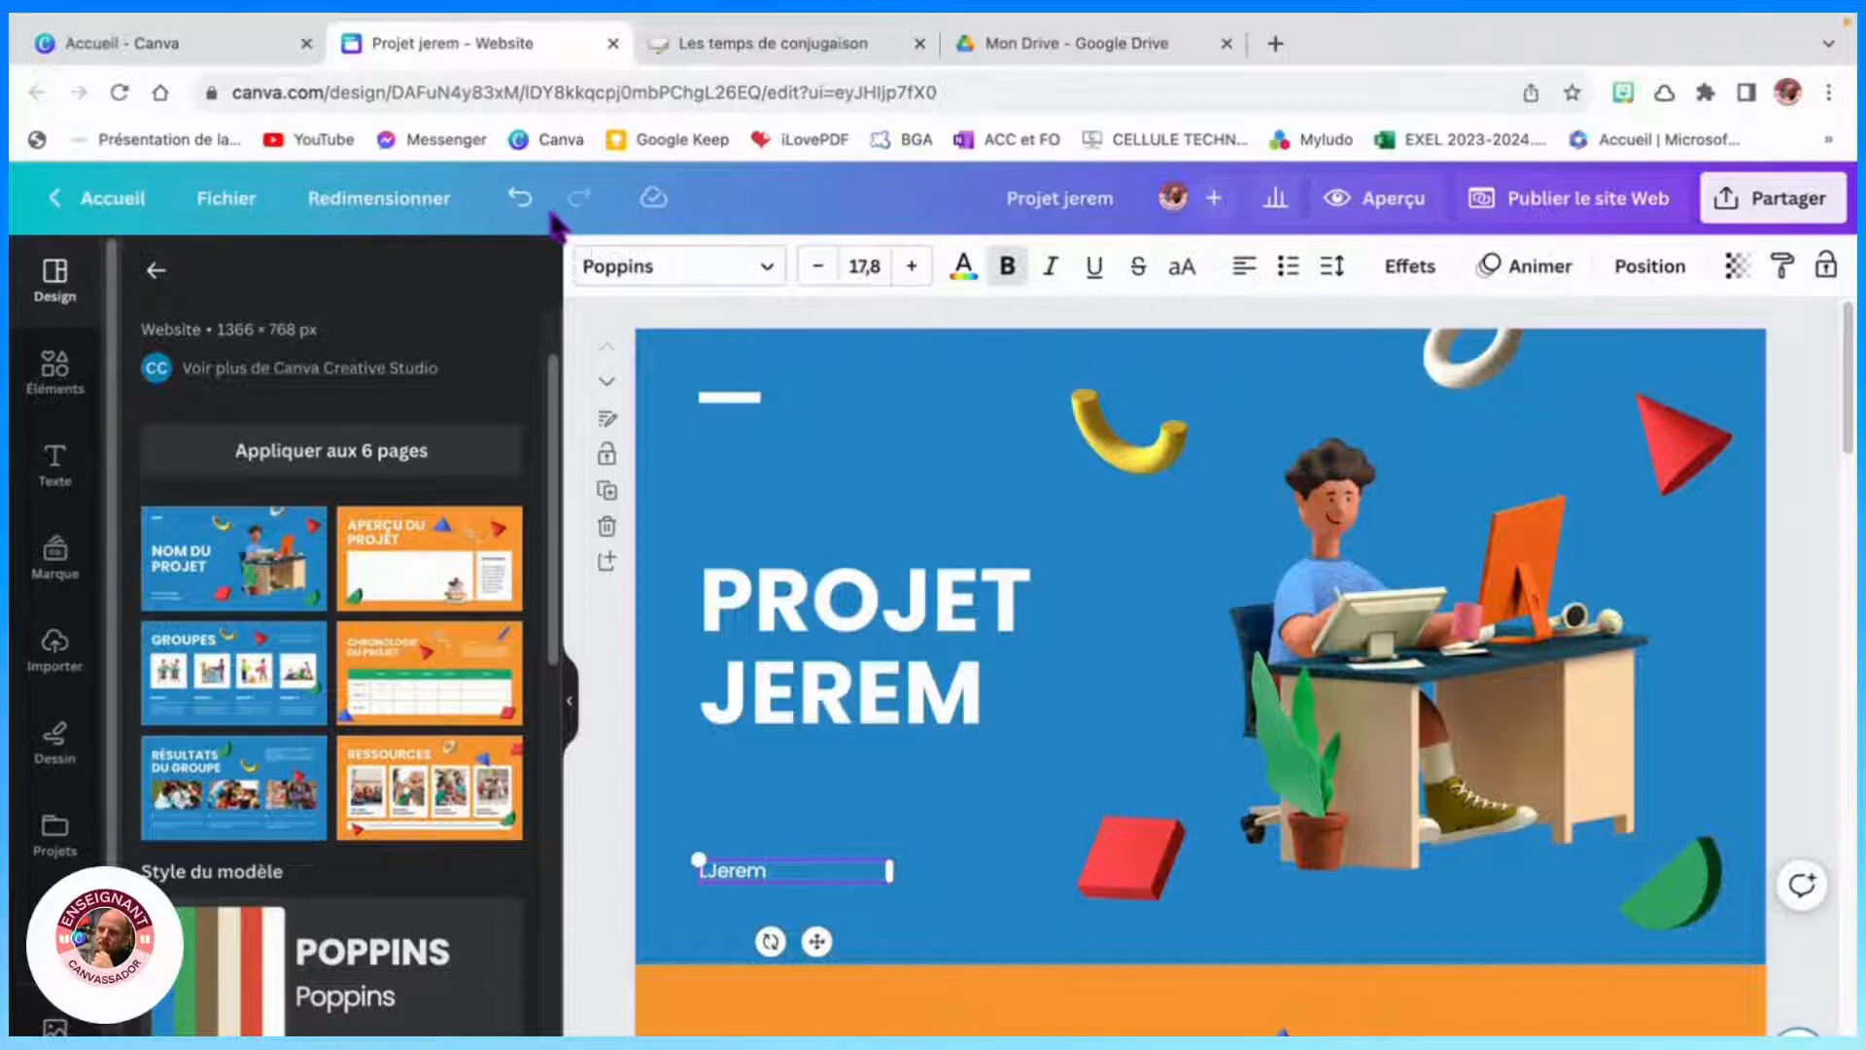
left_click(525, 202)
left_click(524, 200)
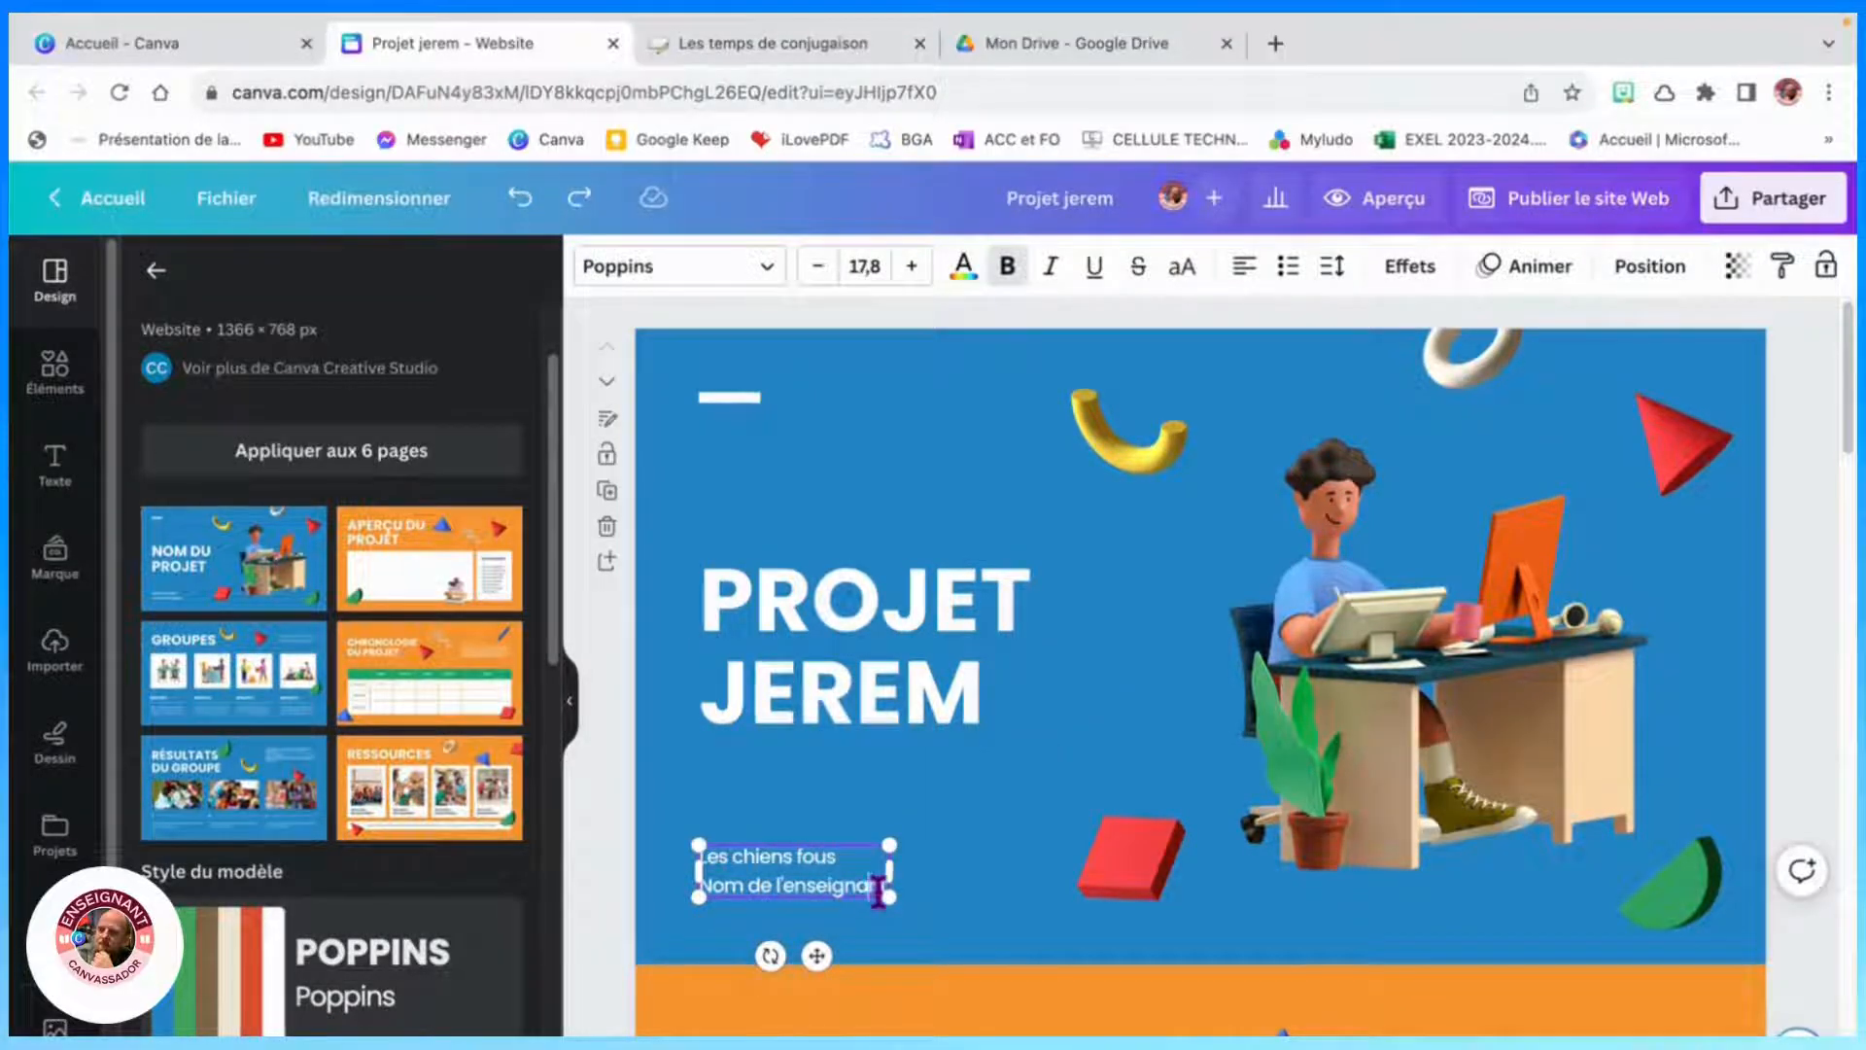
- Replace the teacher name line beneath the class name with "Jerem"
left_click_drag(884, 894, 707, 884)
key("BackSpace")
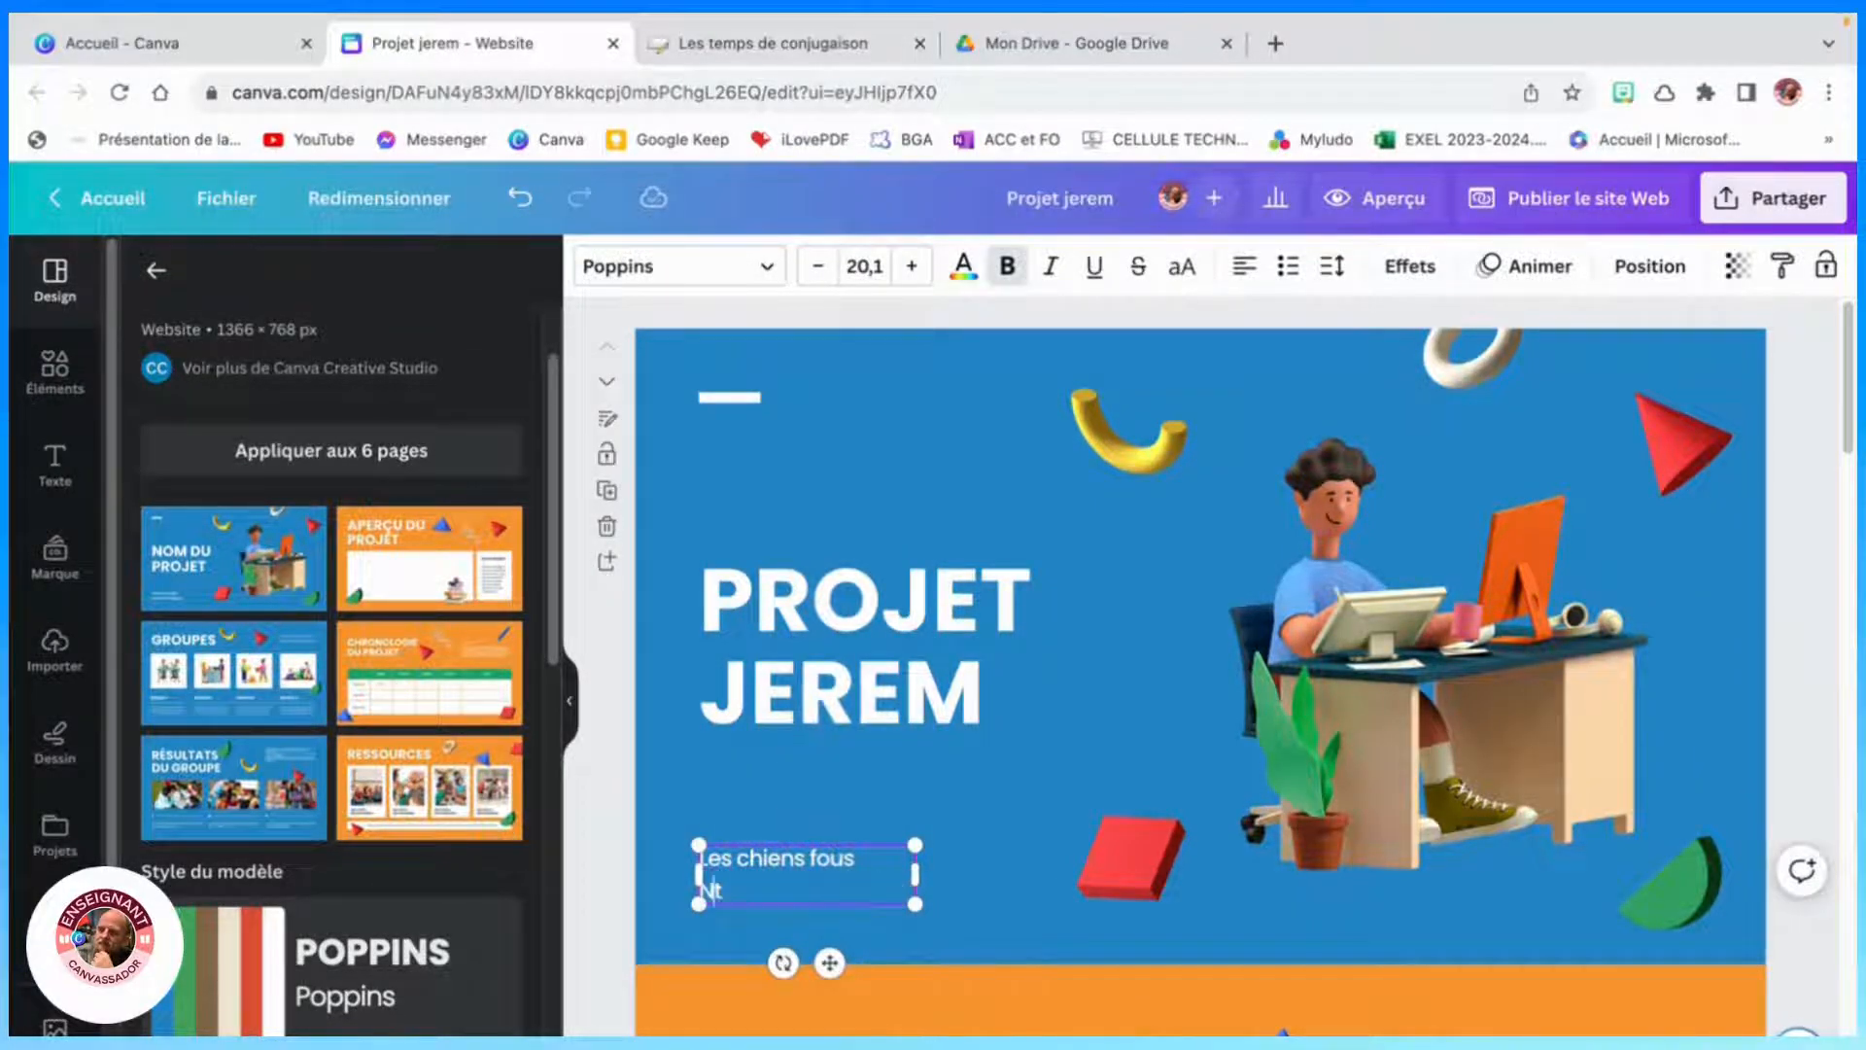
type("Jerm")
type("m")
left_click(1239, 646)
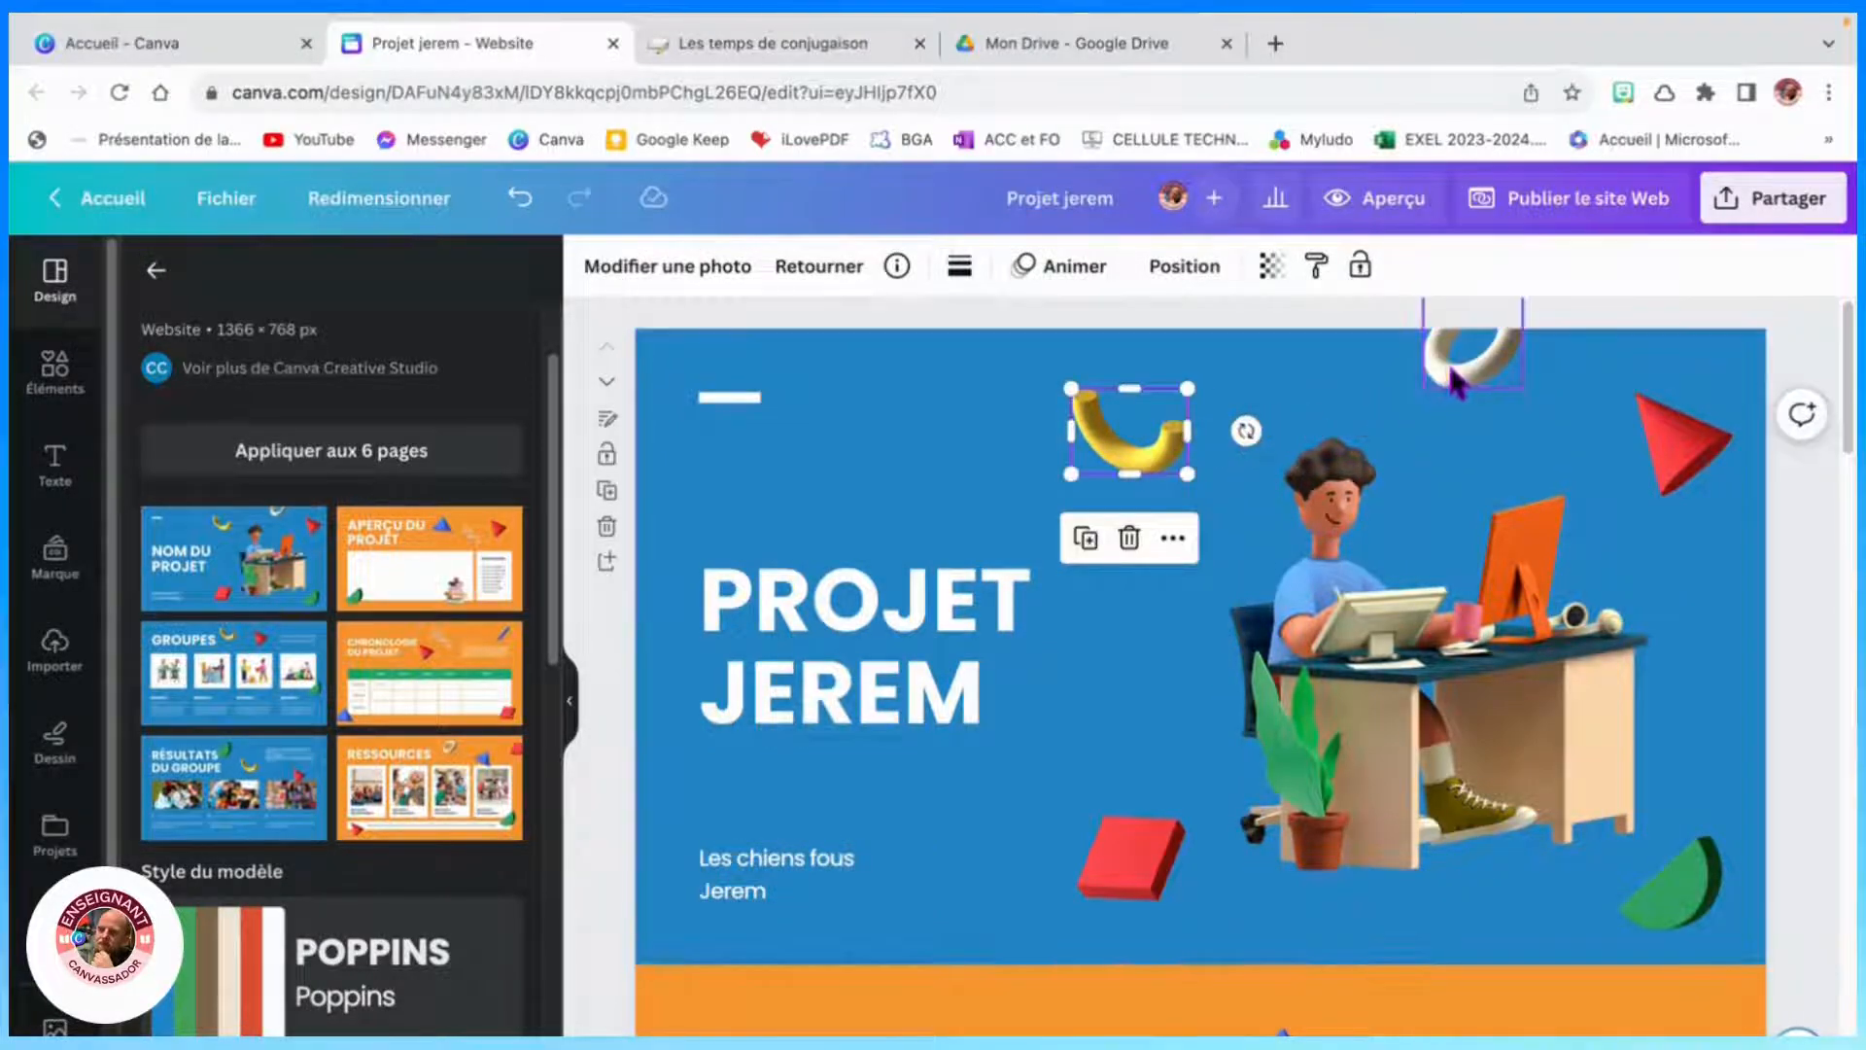
left_click(1443, 607)
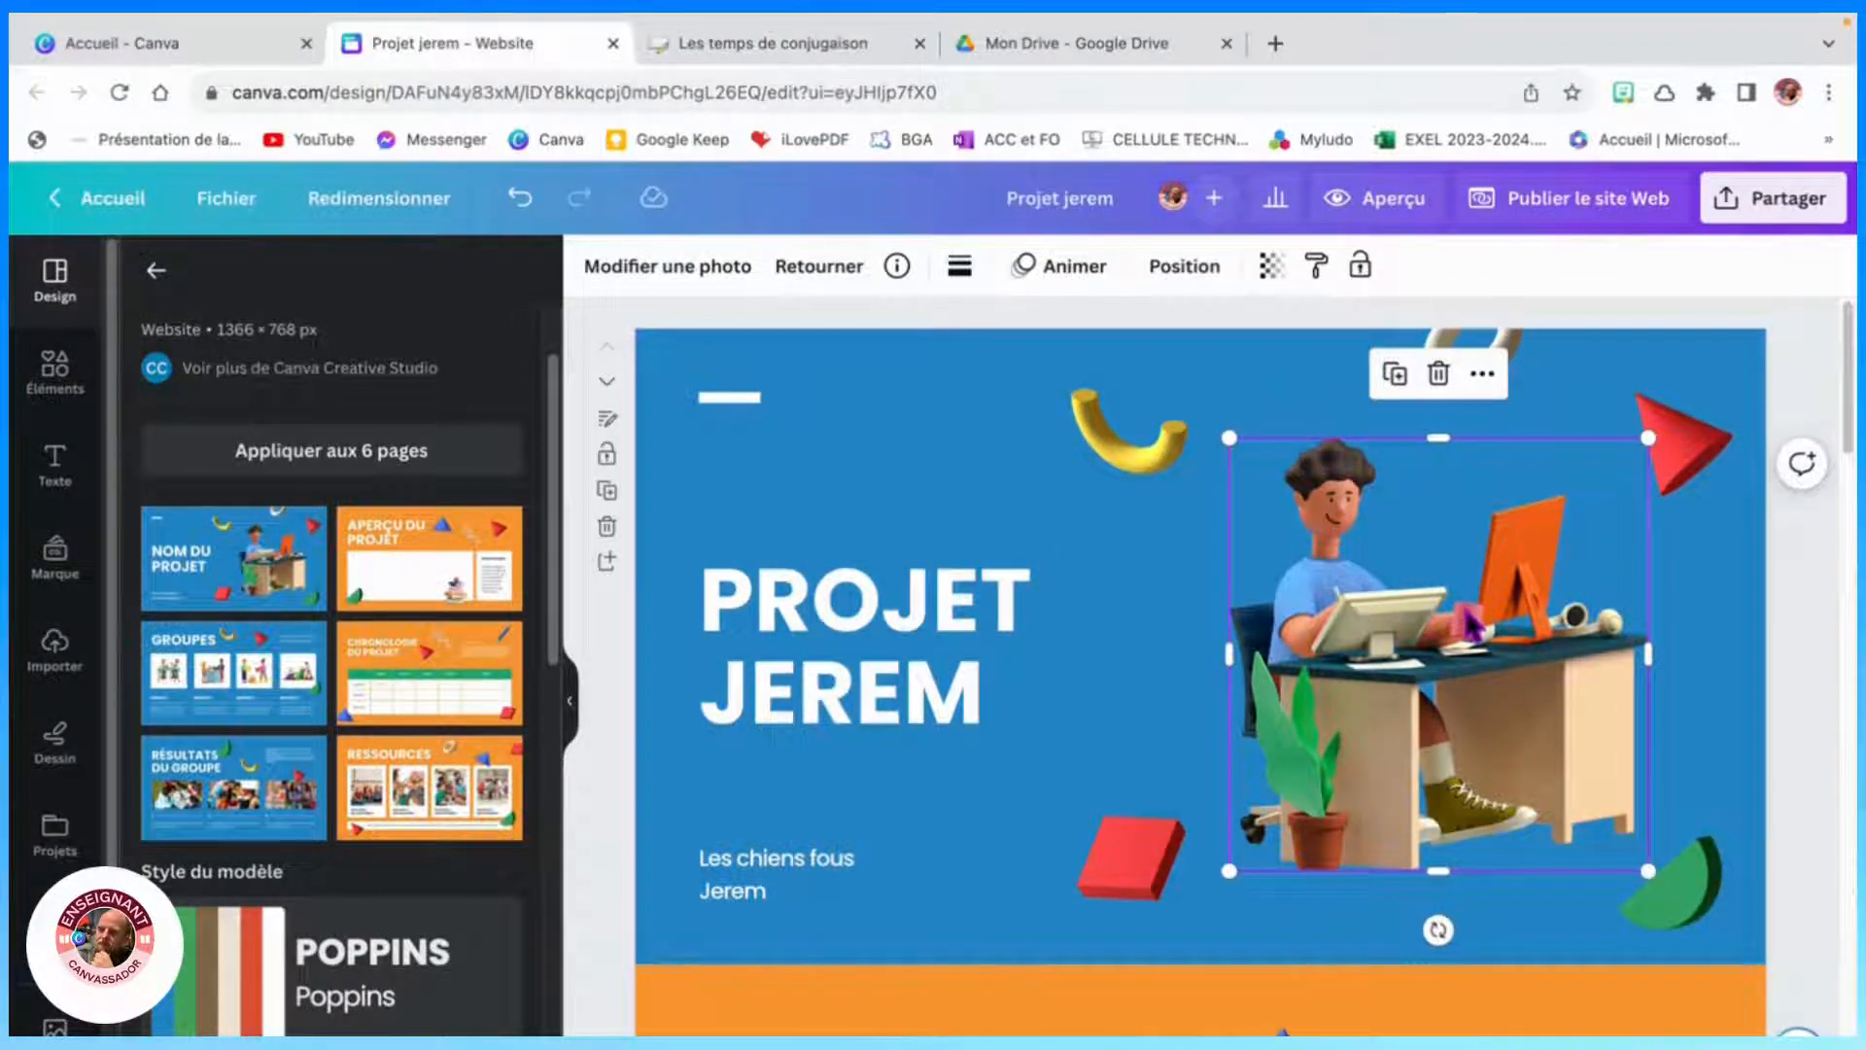
scroll(1157, 627, "down", 3)
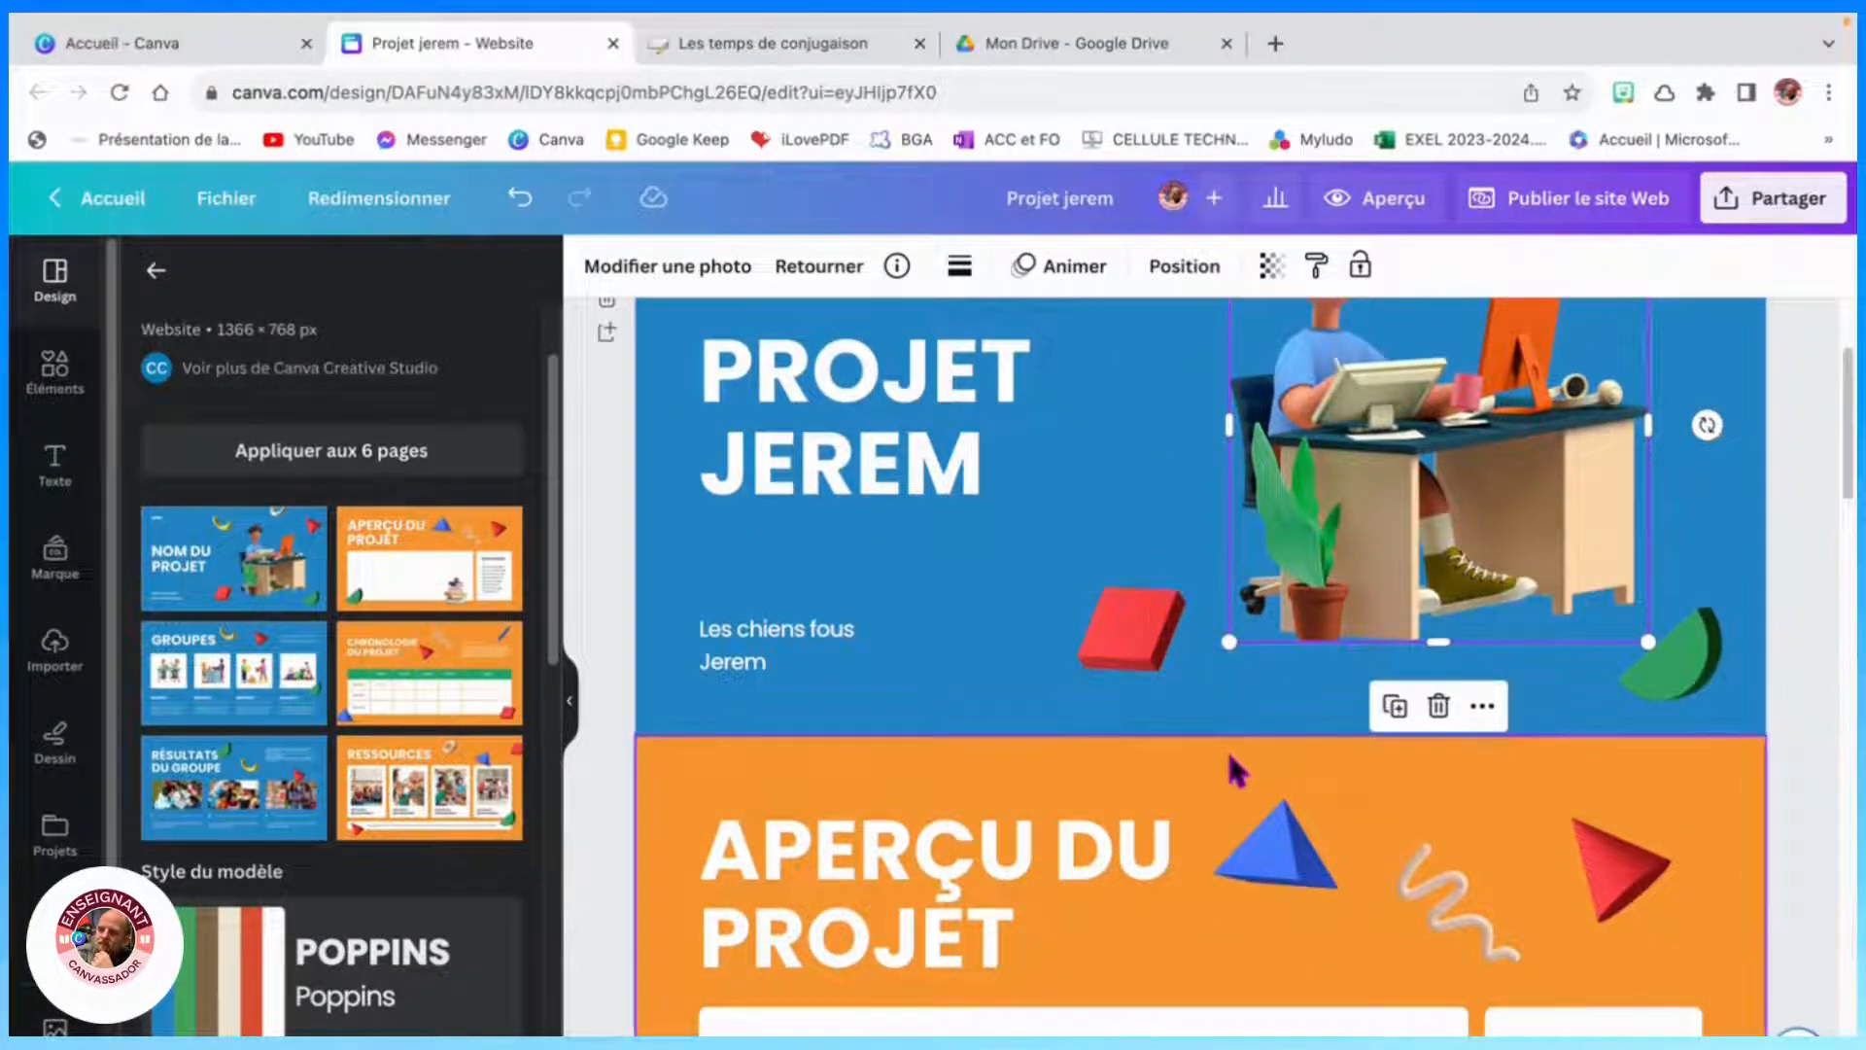
scroll(1226, 768, "down", 3)
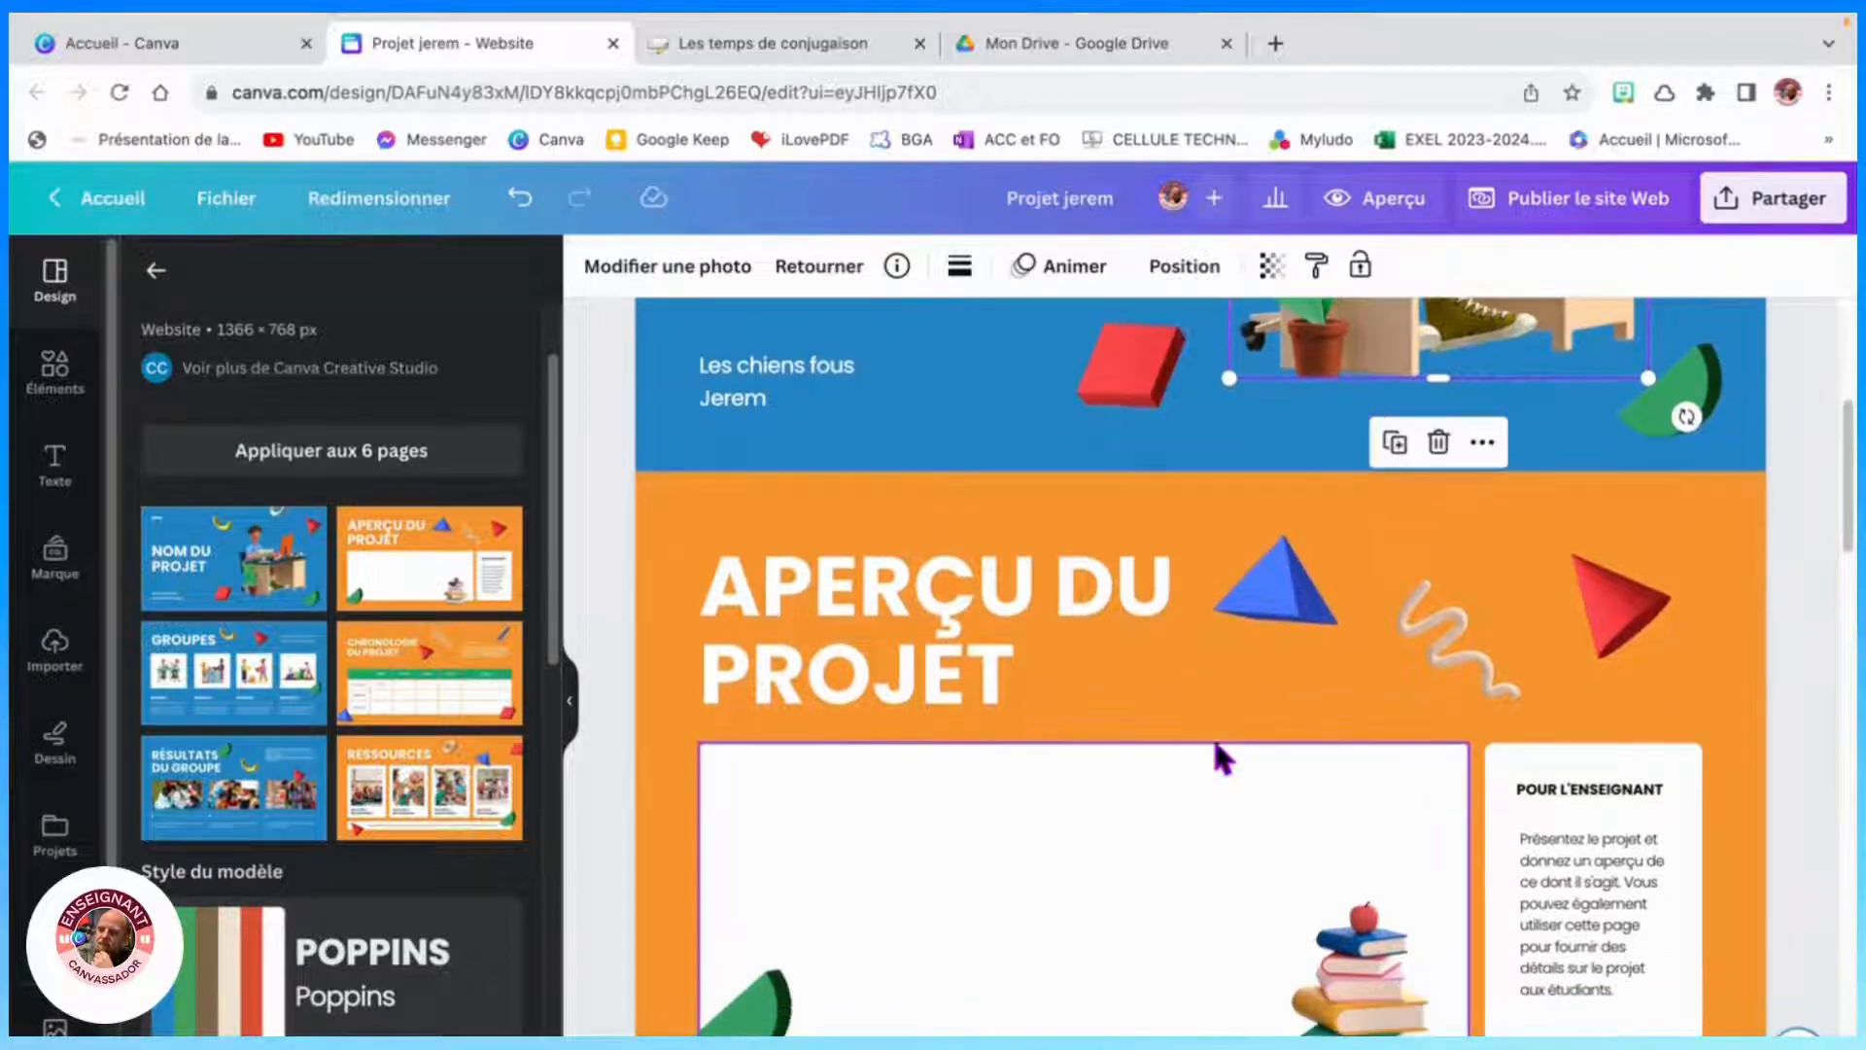
scroll(1179, 716, "up", 6)
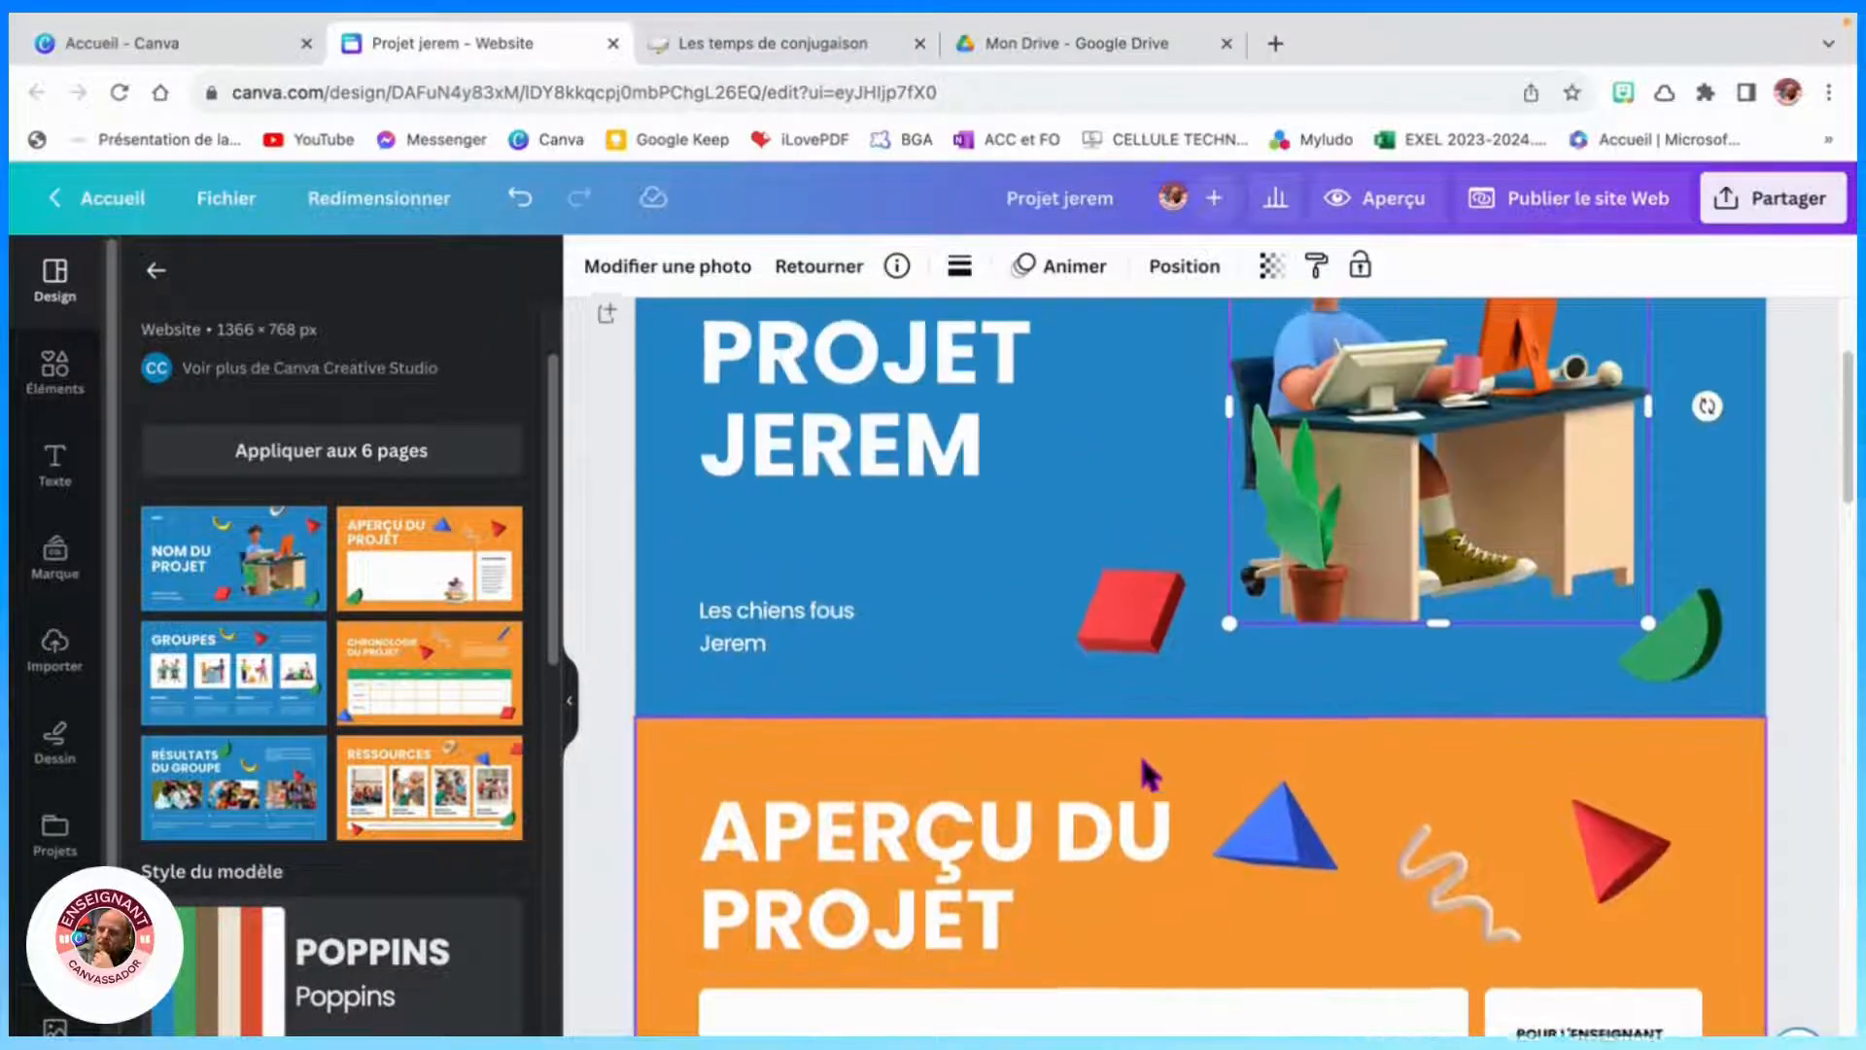
left_click(1146, 664)
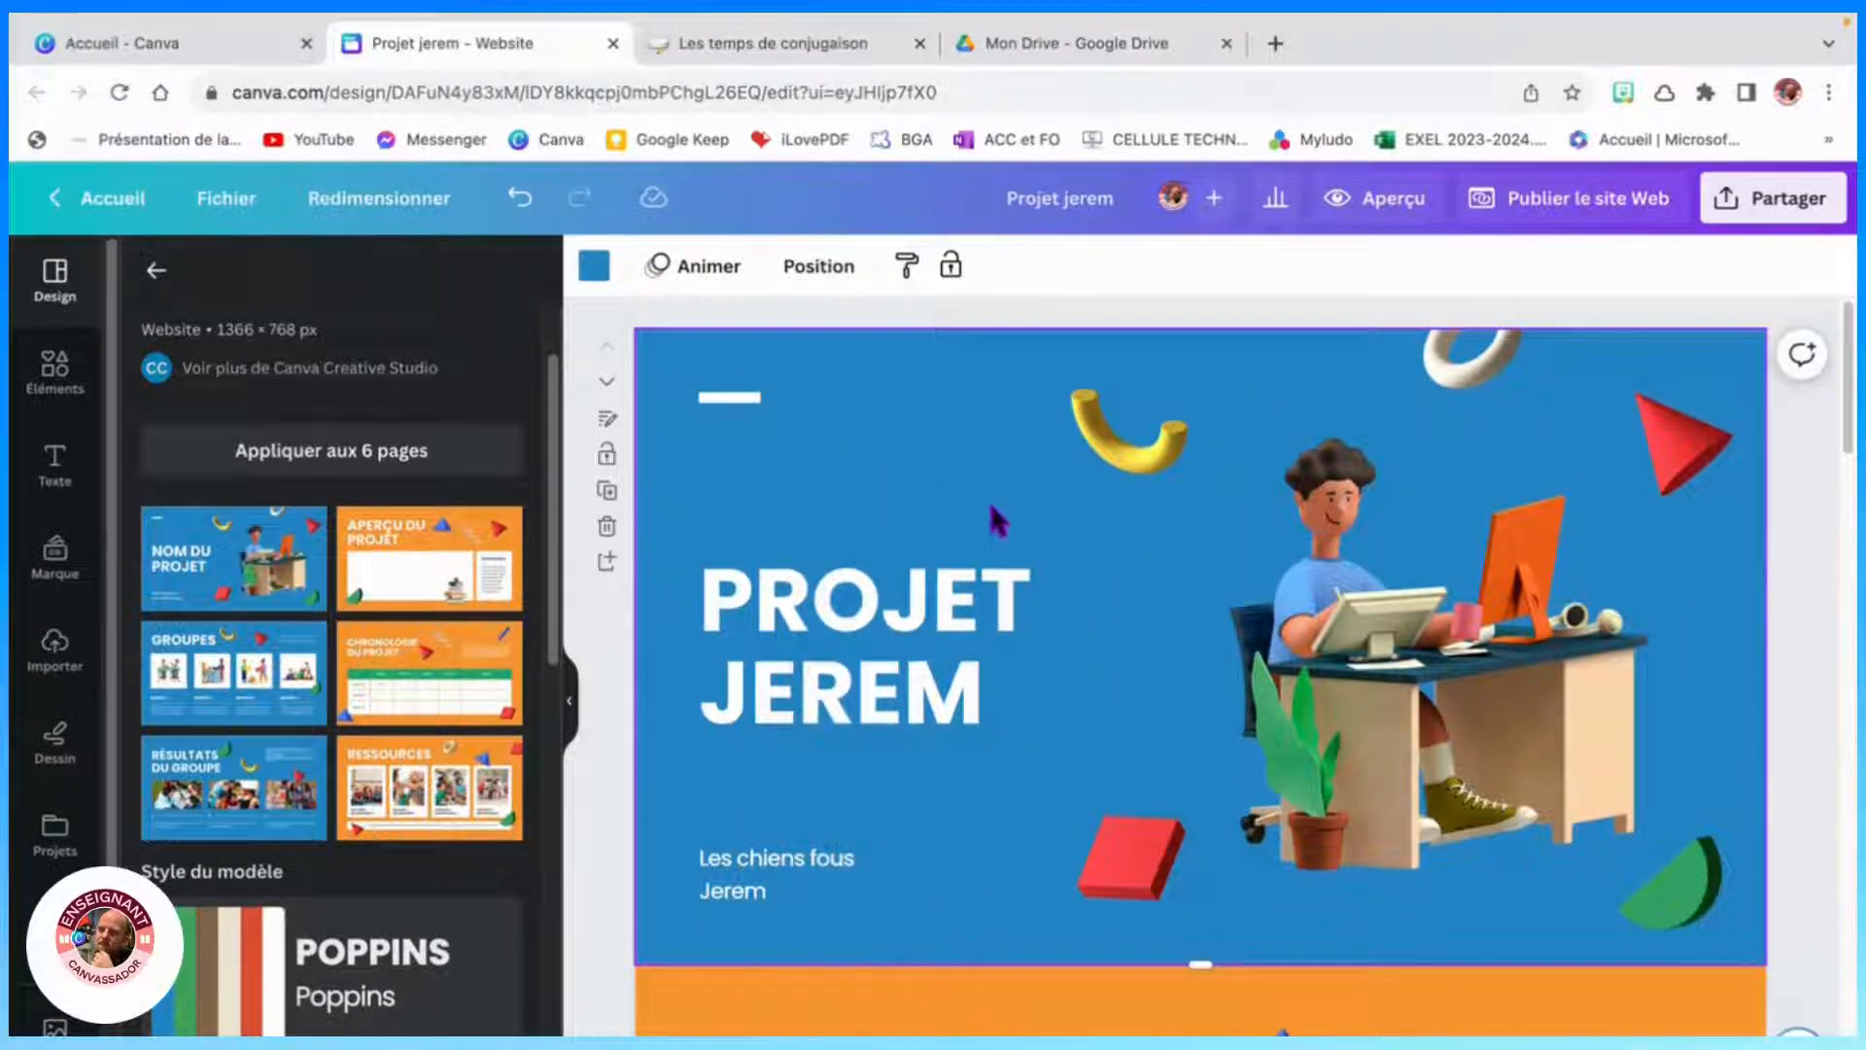
- Upload the image "september 5, 2016 arcadia football field 600 pm.png" from Downloads and place it in the Aperçu du projet frame
scroll(1171, 637, "down", 5)
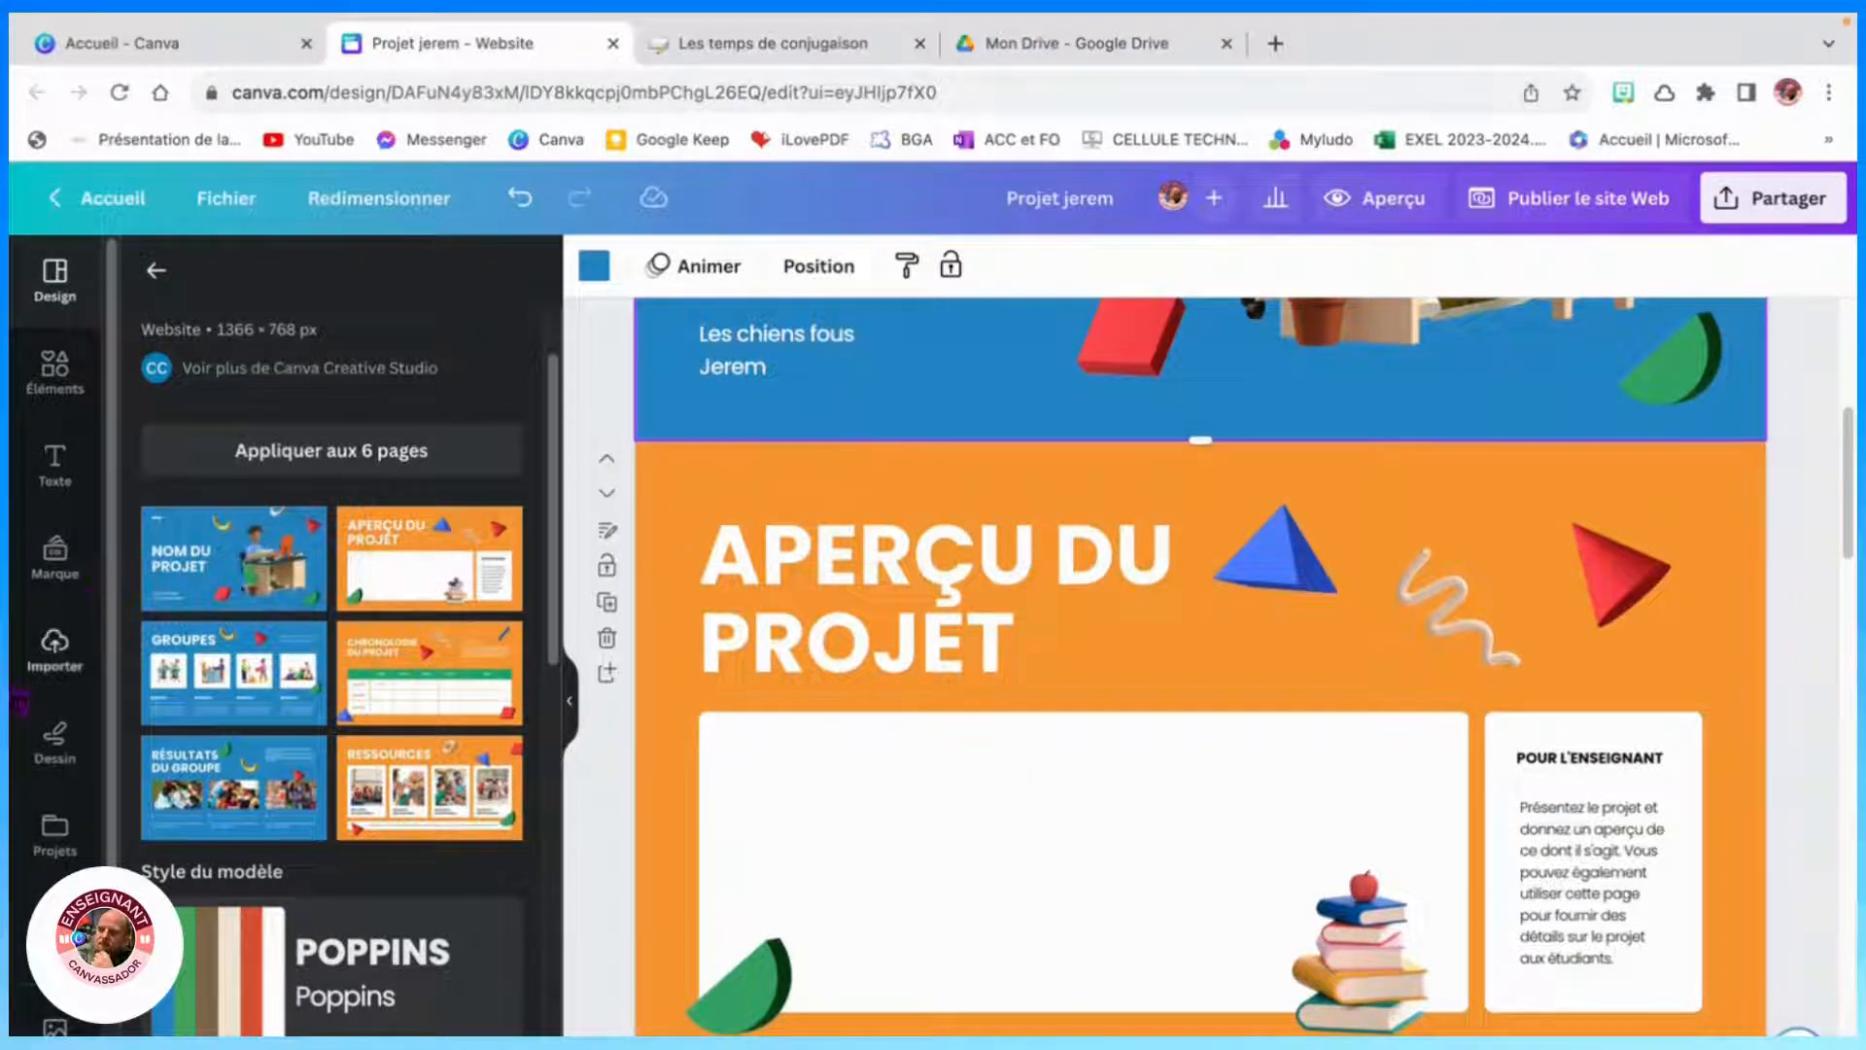
left_click(55, 670)
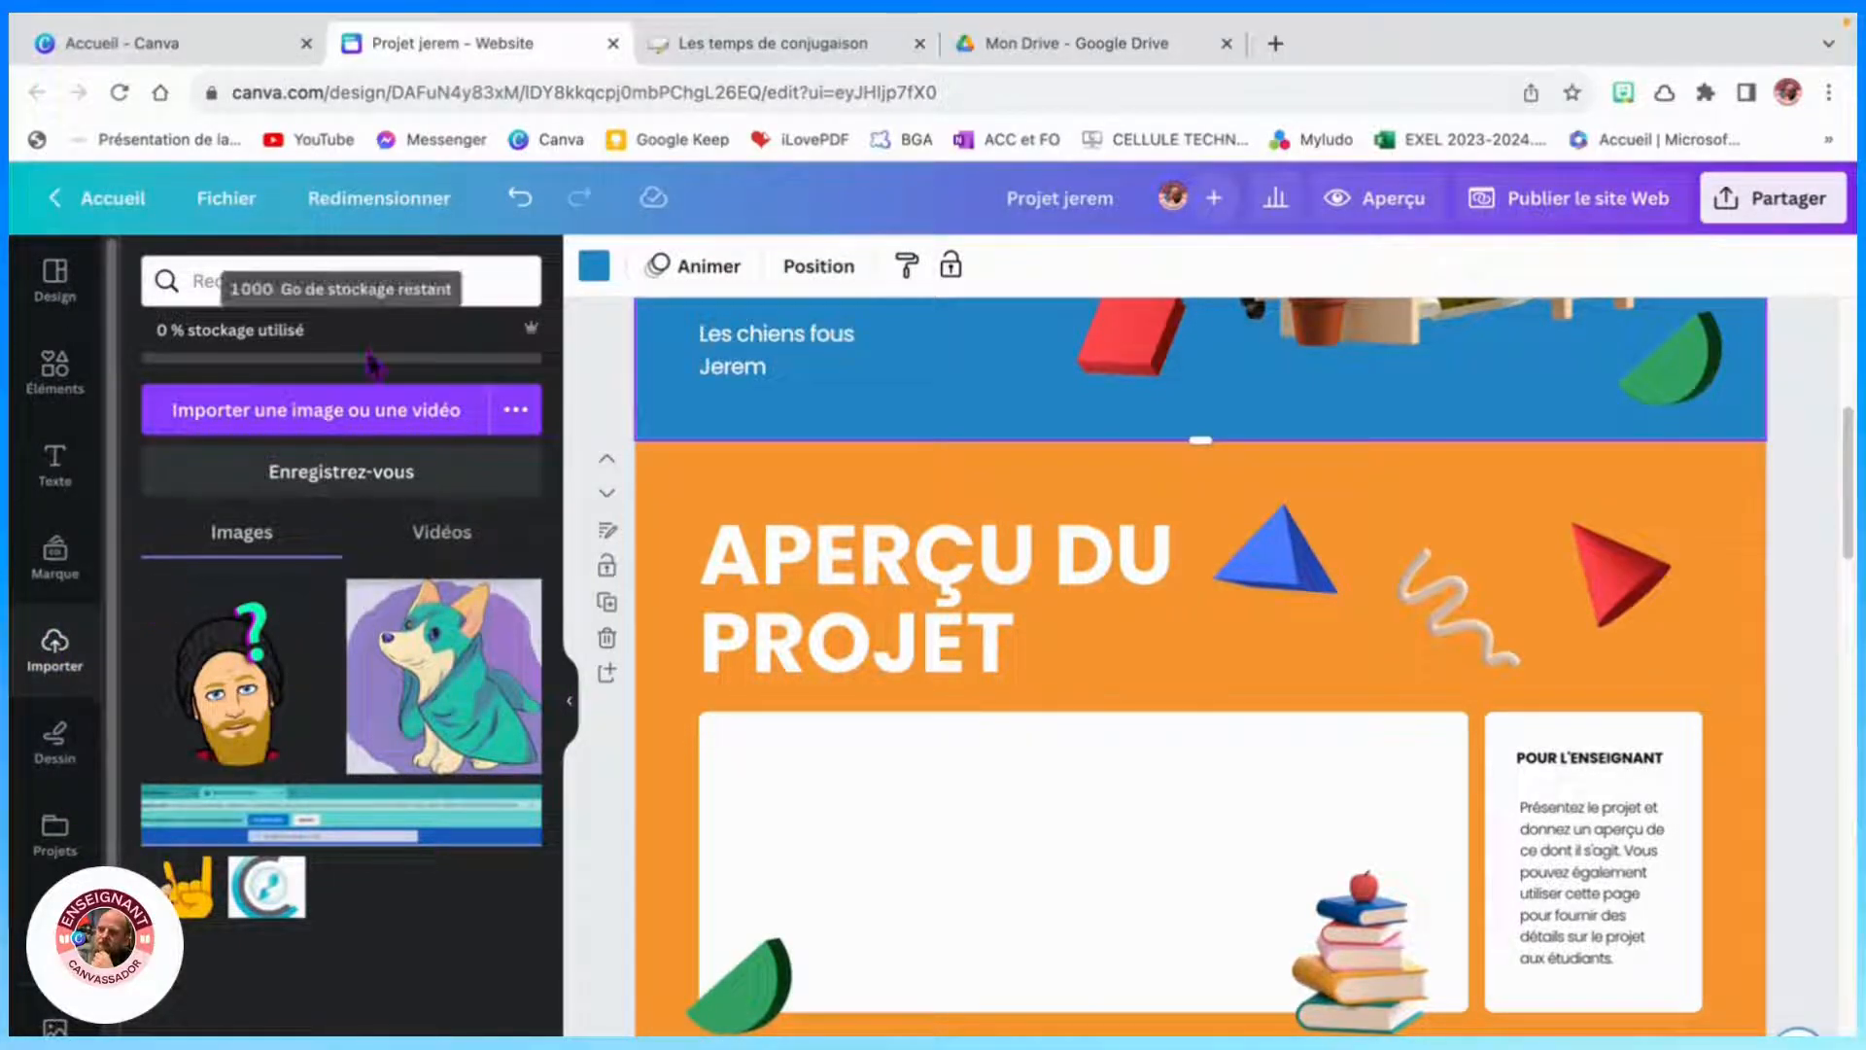
left_click(377, 415)
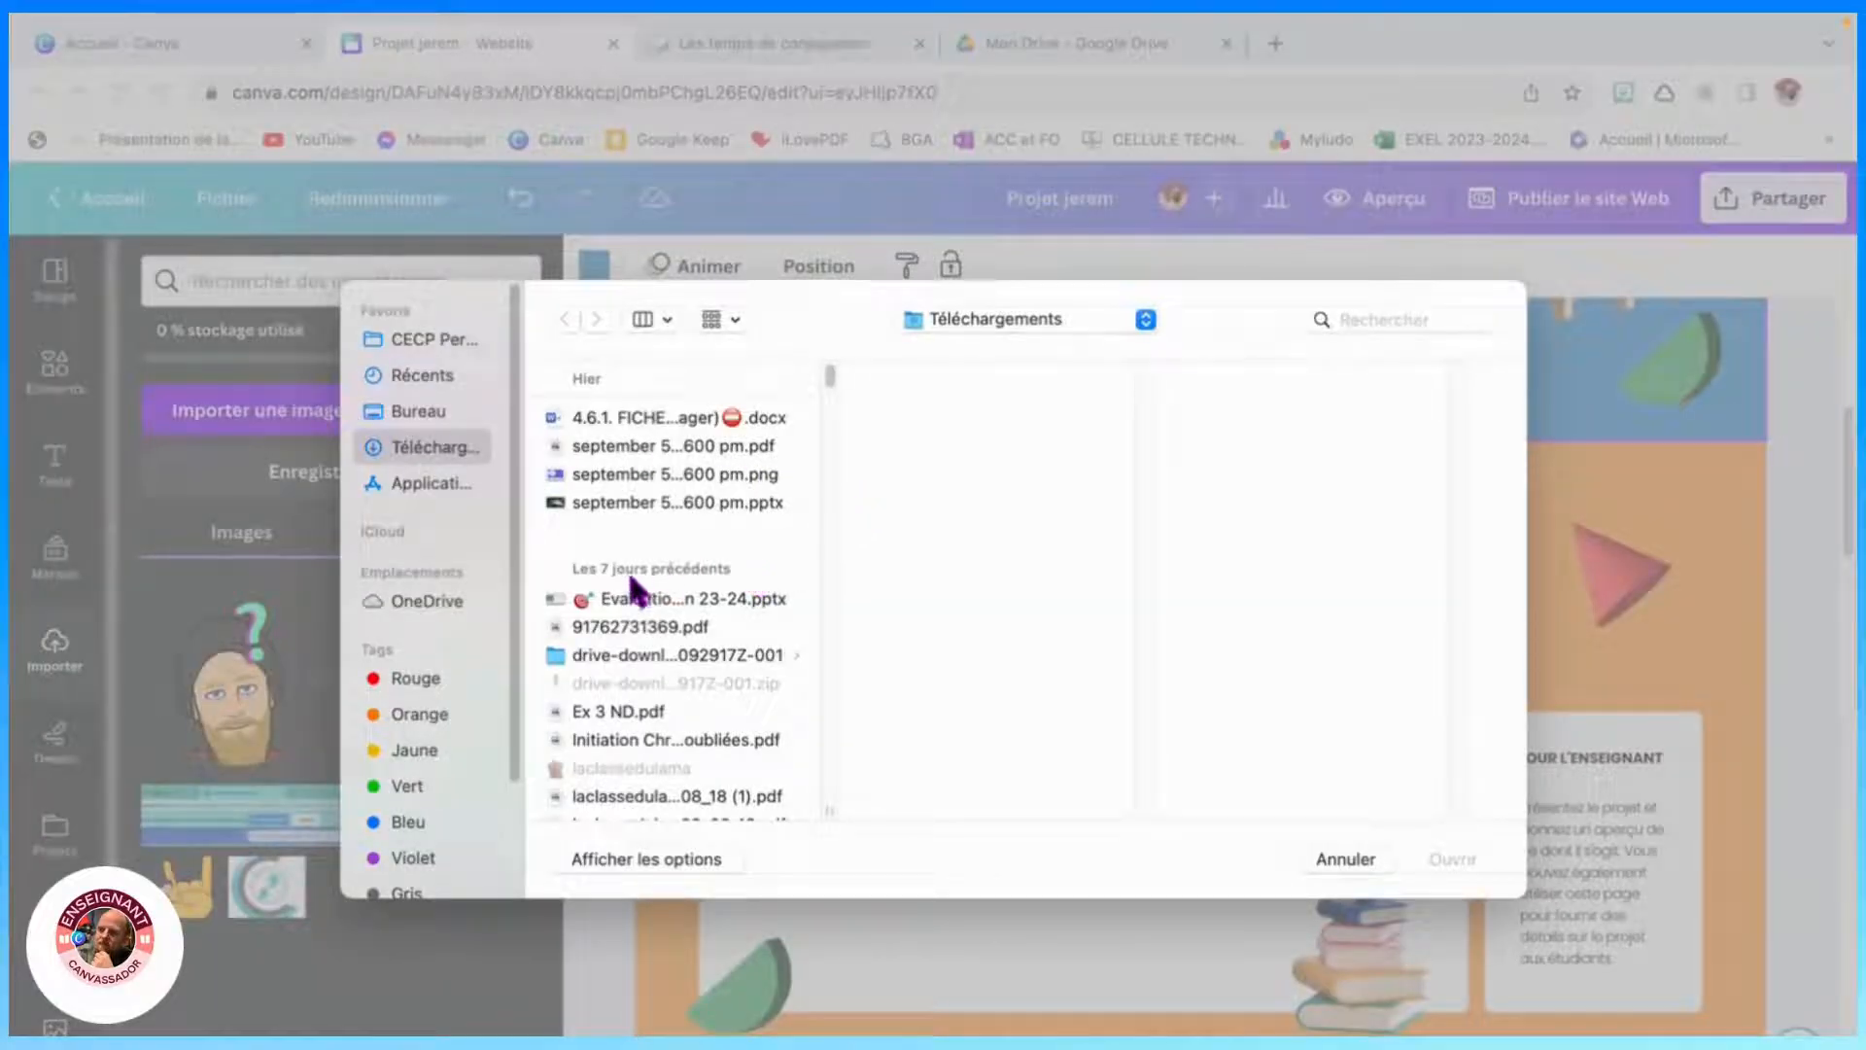
left_click(629, 476)
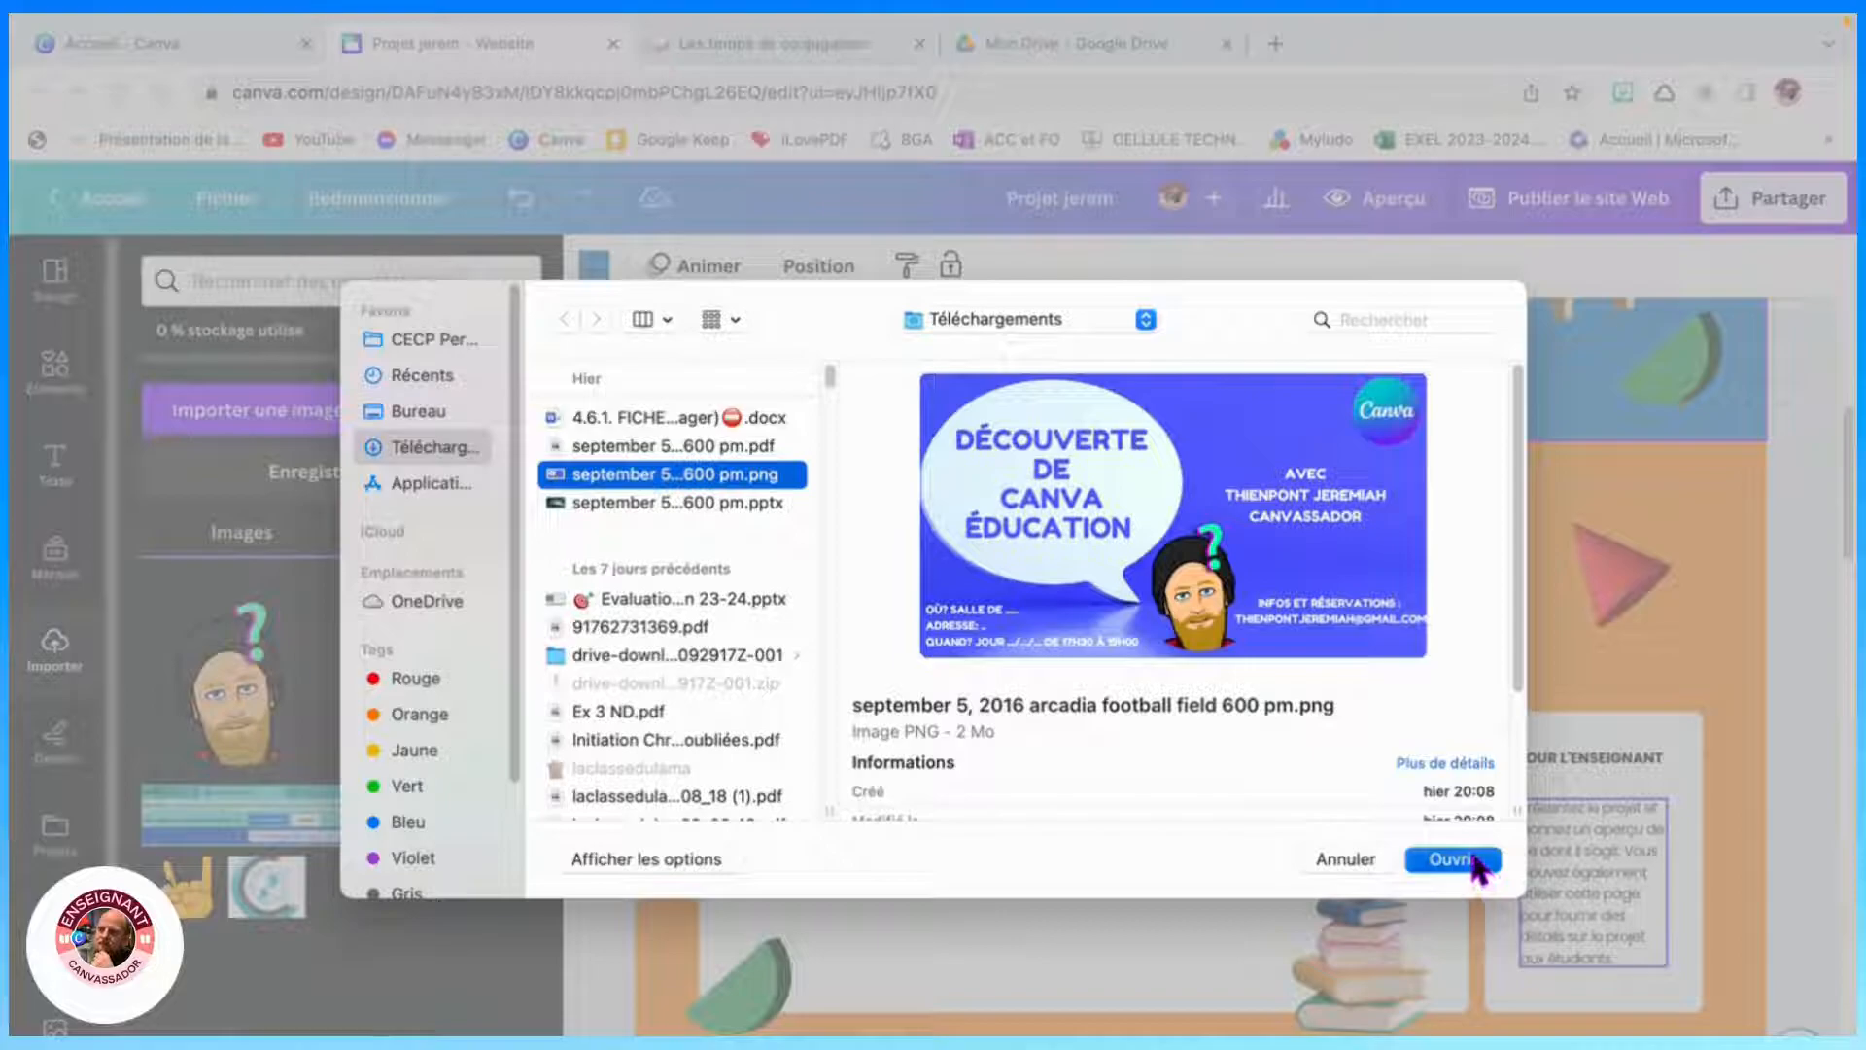
left_click(1451, 859)
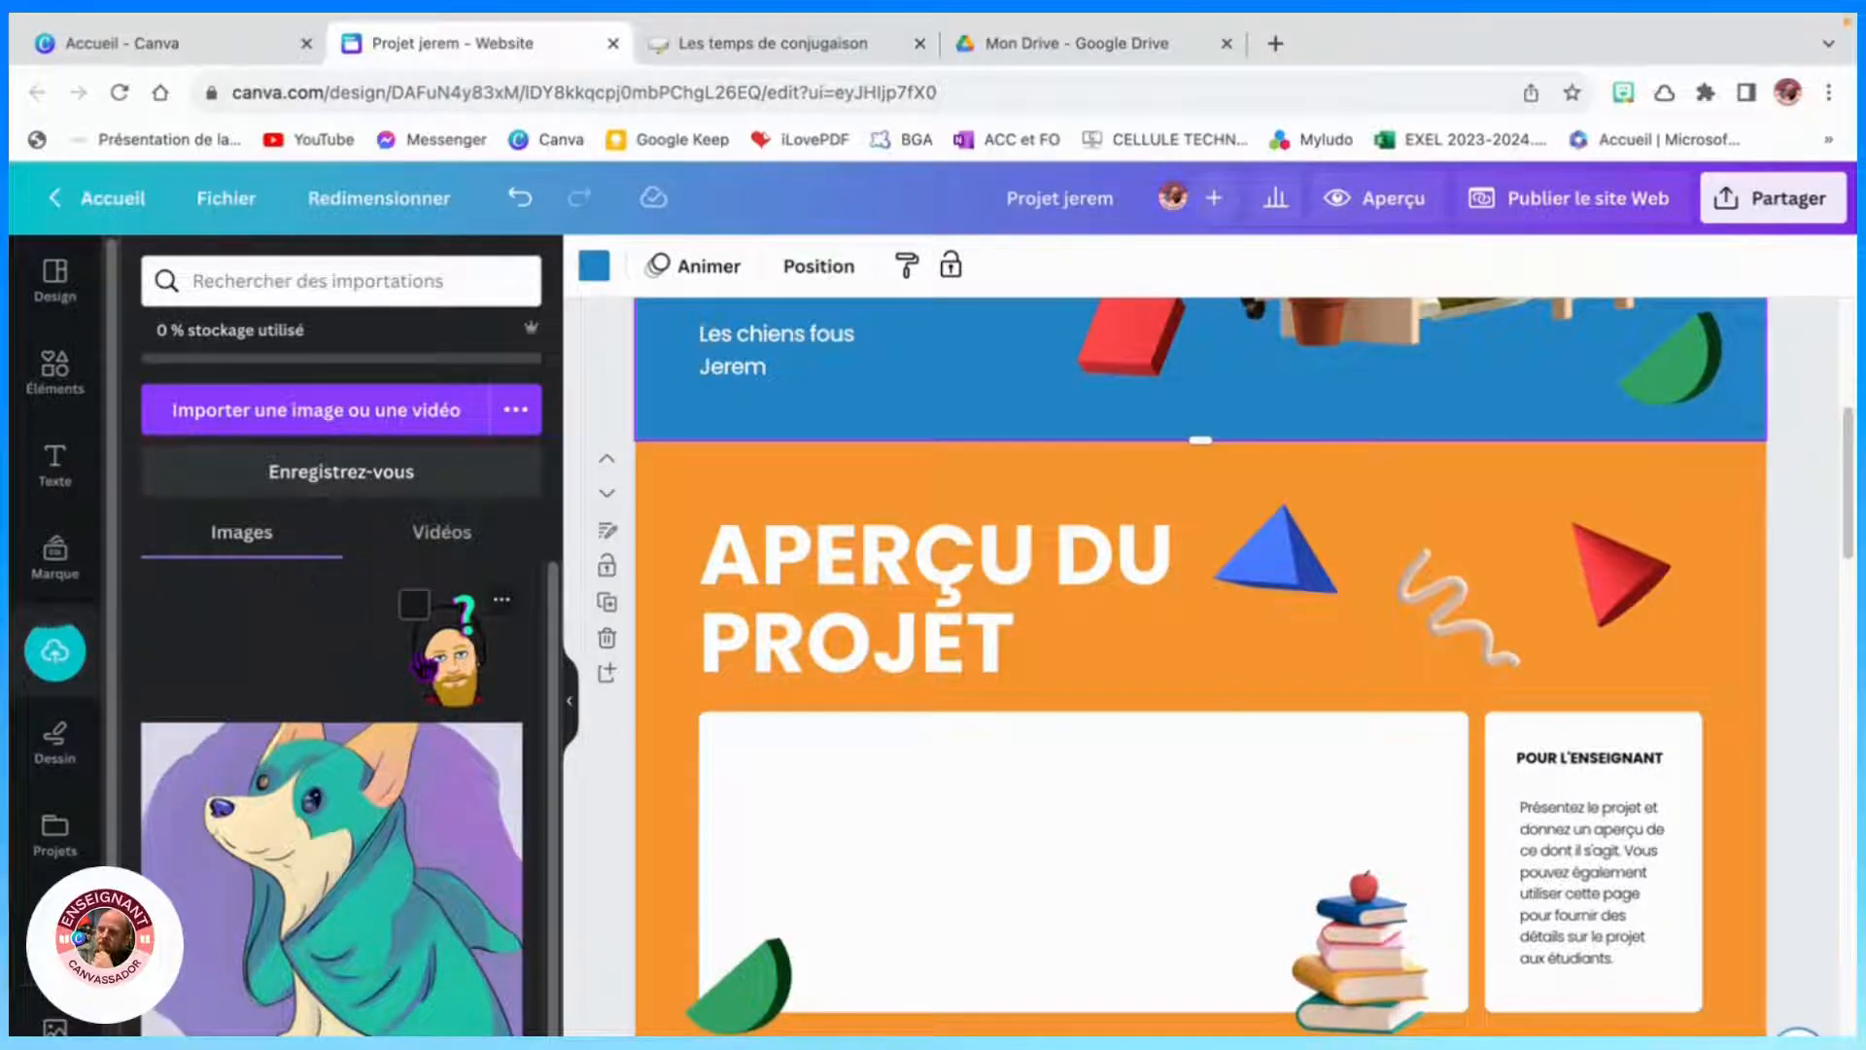
left_click_drag(194, 622, 795, 779)
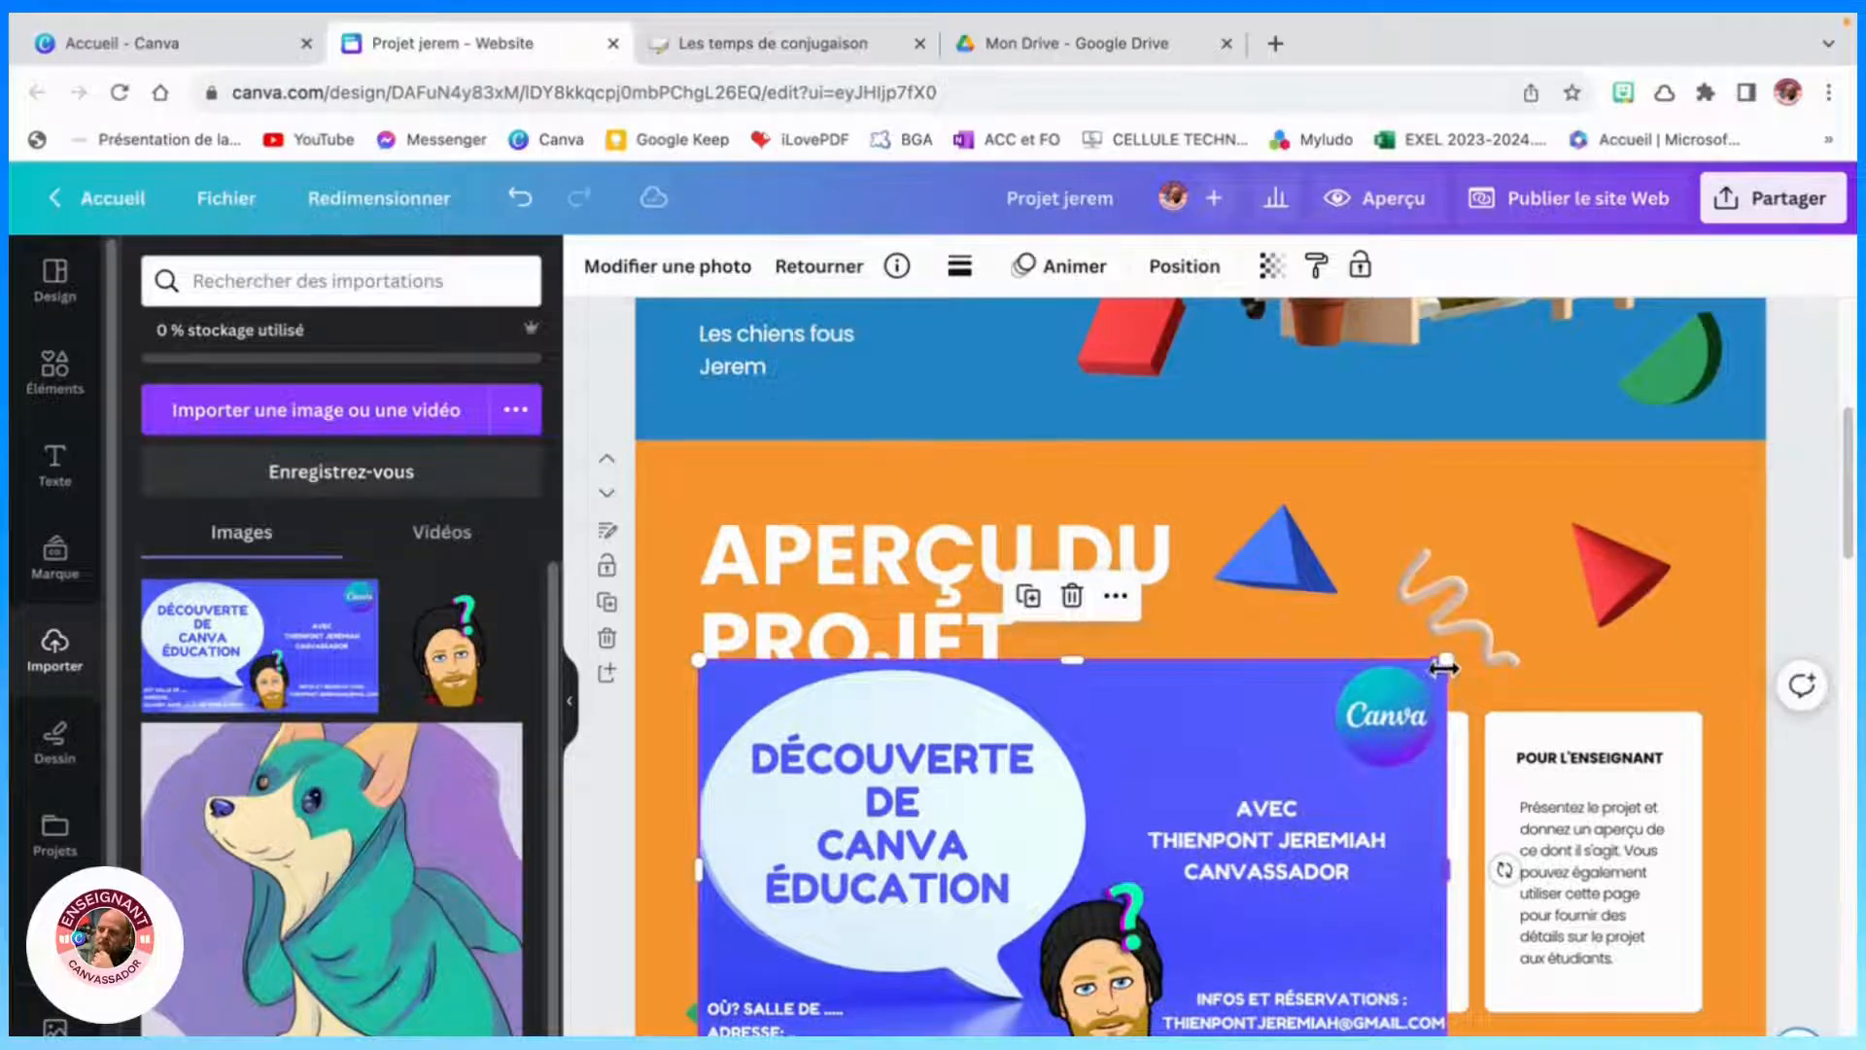
- Resize the uploaded image smaller and reposition it inside the Aperçu du projet frame
left_click(1461, 765)
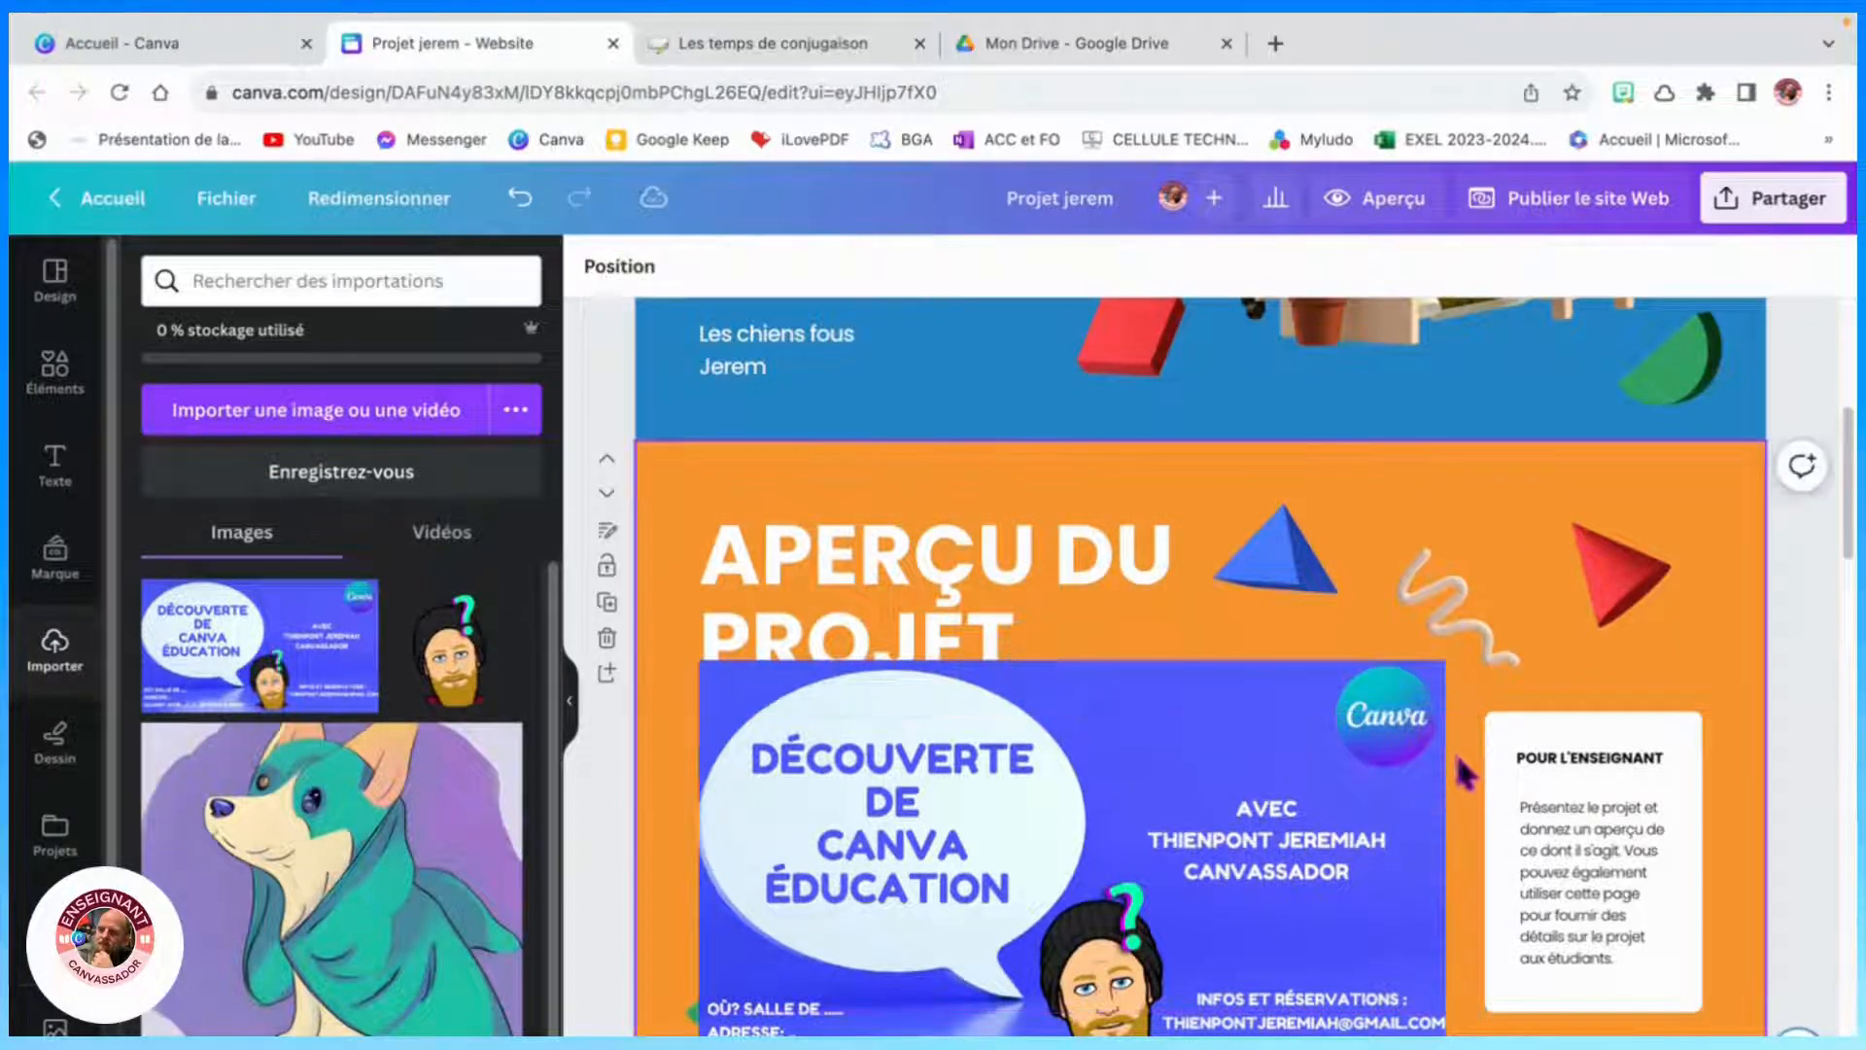
left_click(1430, 757)
left_click_drag(1438, 663, 1251, 818)
left_click_drag(1154, 869, 1224, 829)
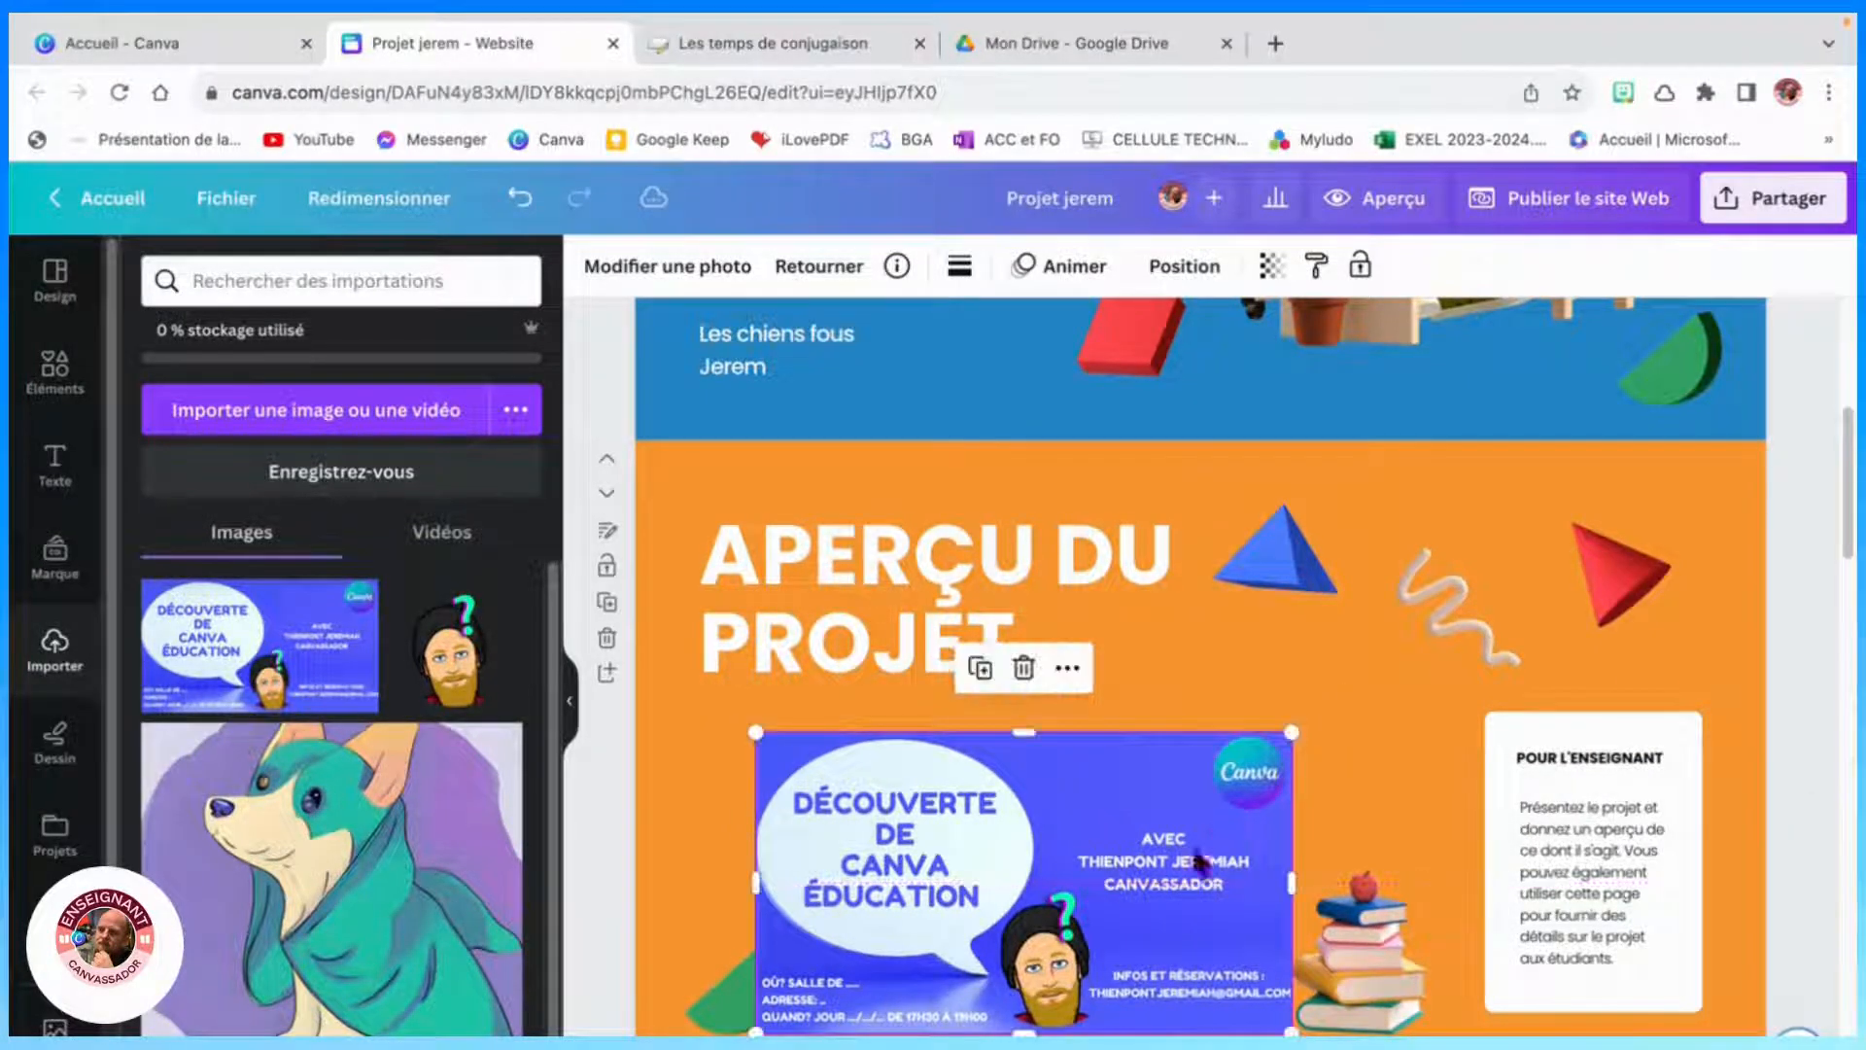
- Delete the green shape at the image's lower-left corner and shift the image slightly left
left_click(727, 1013)
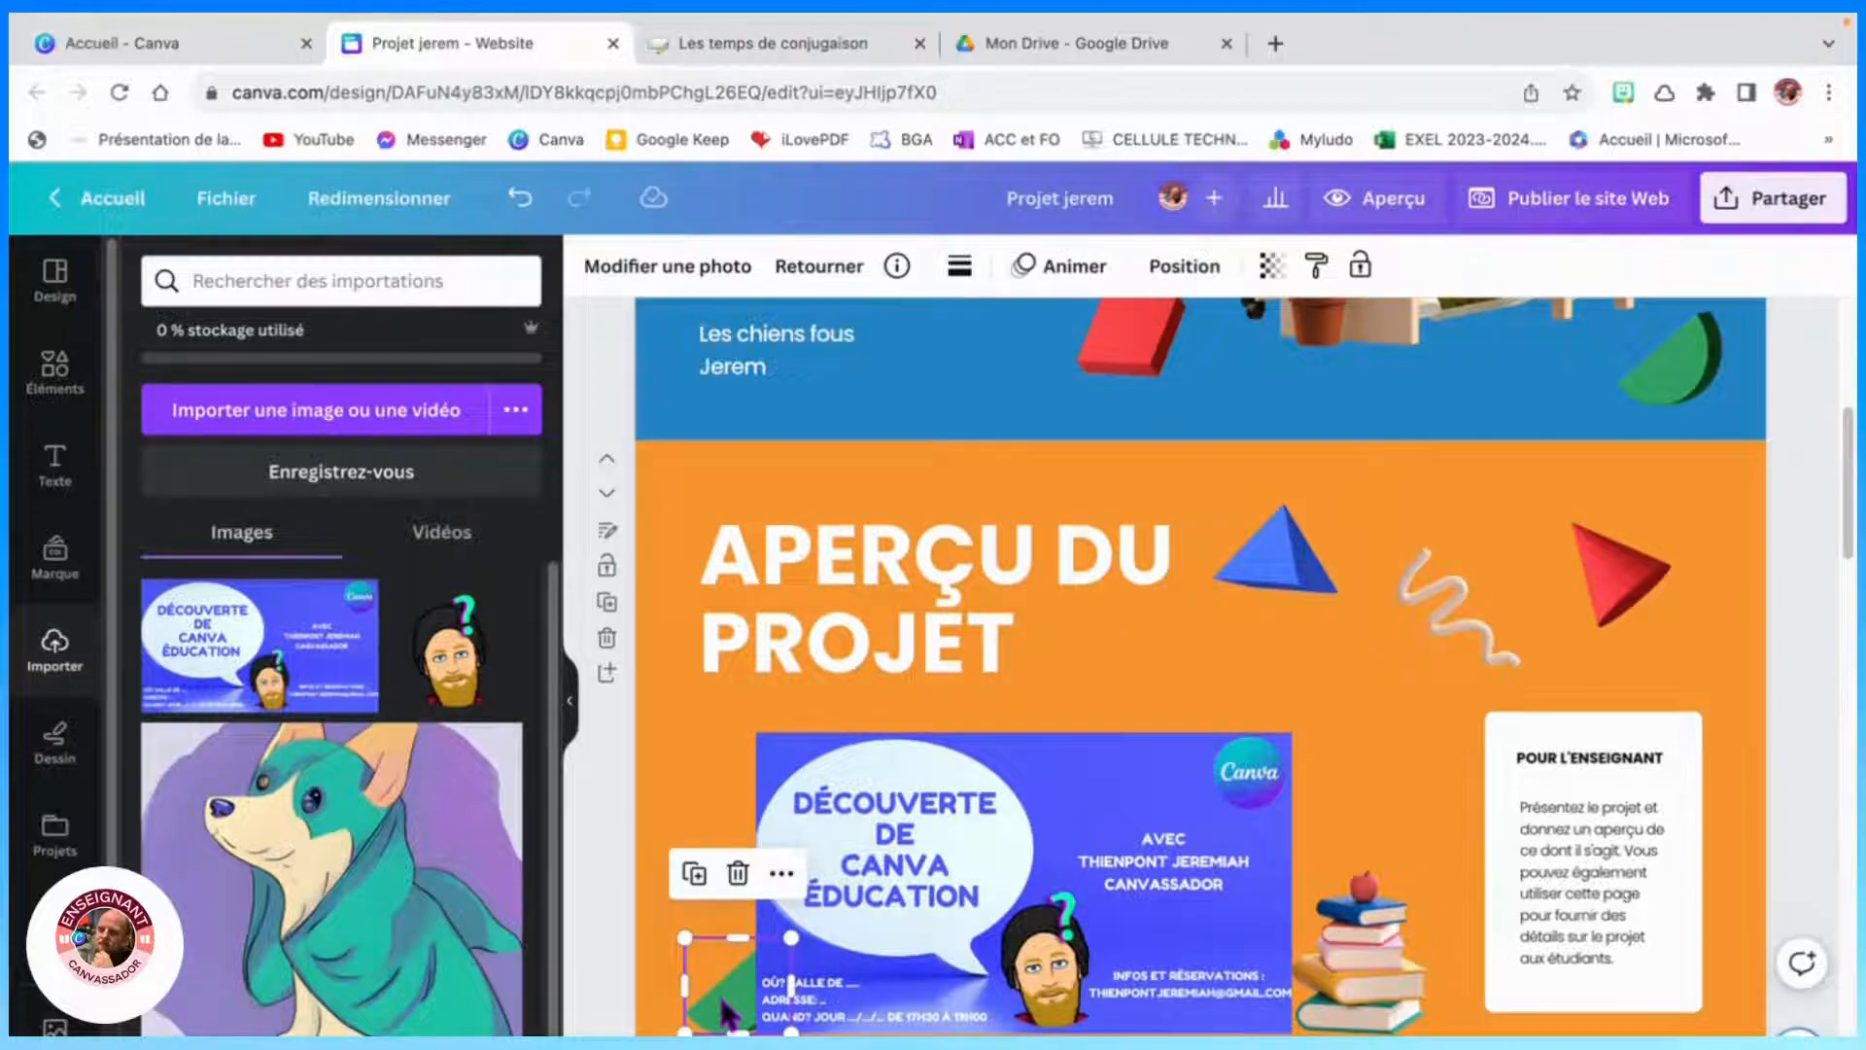
key("Delete")
left_click_drag(910, 931, 889, 924)
- Nudge the stack of books slightly right beside the uploaded image
left_click(1560, 819)
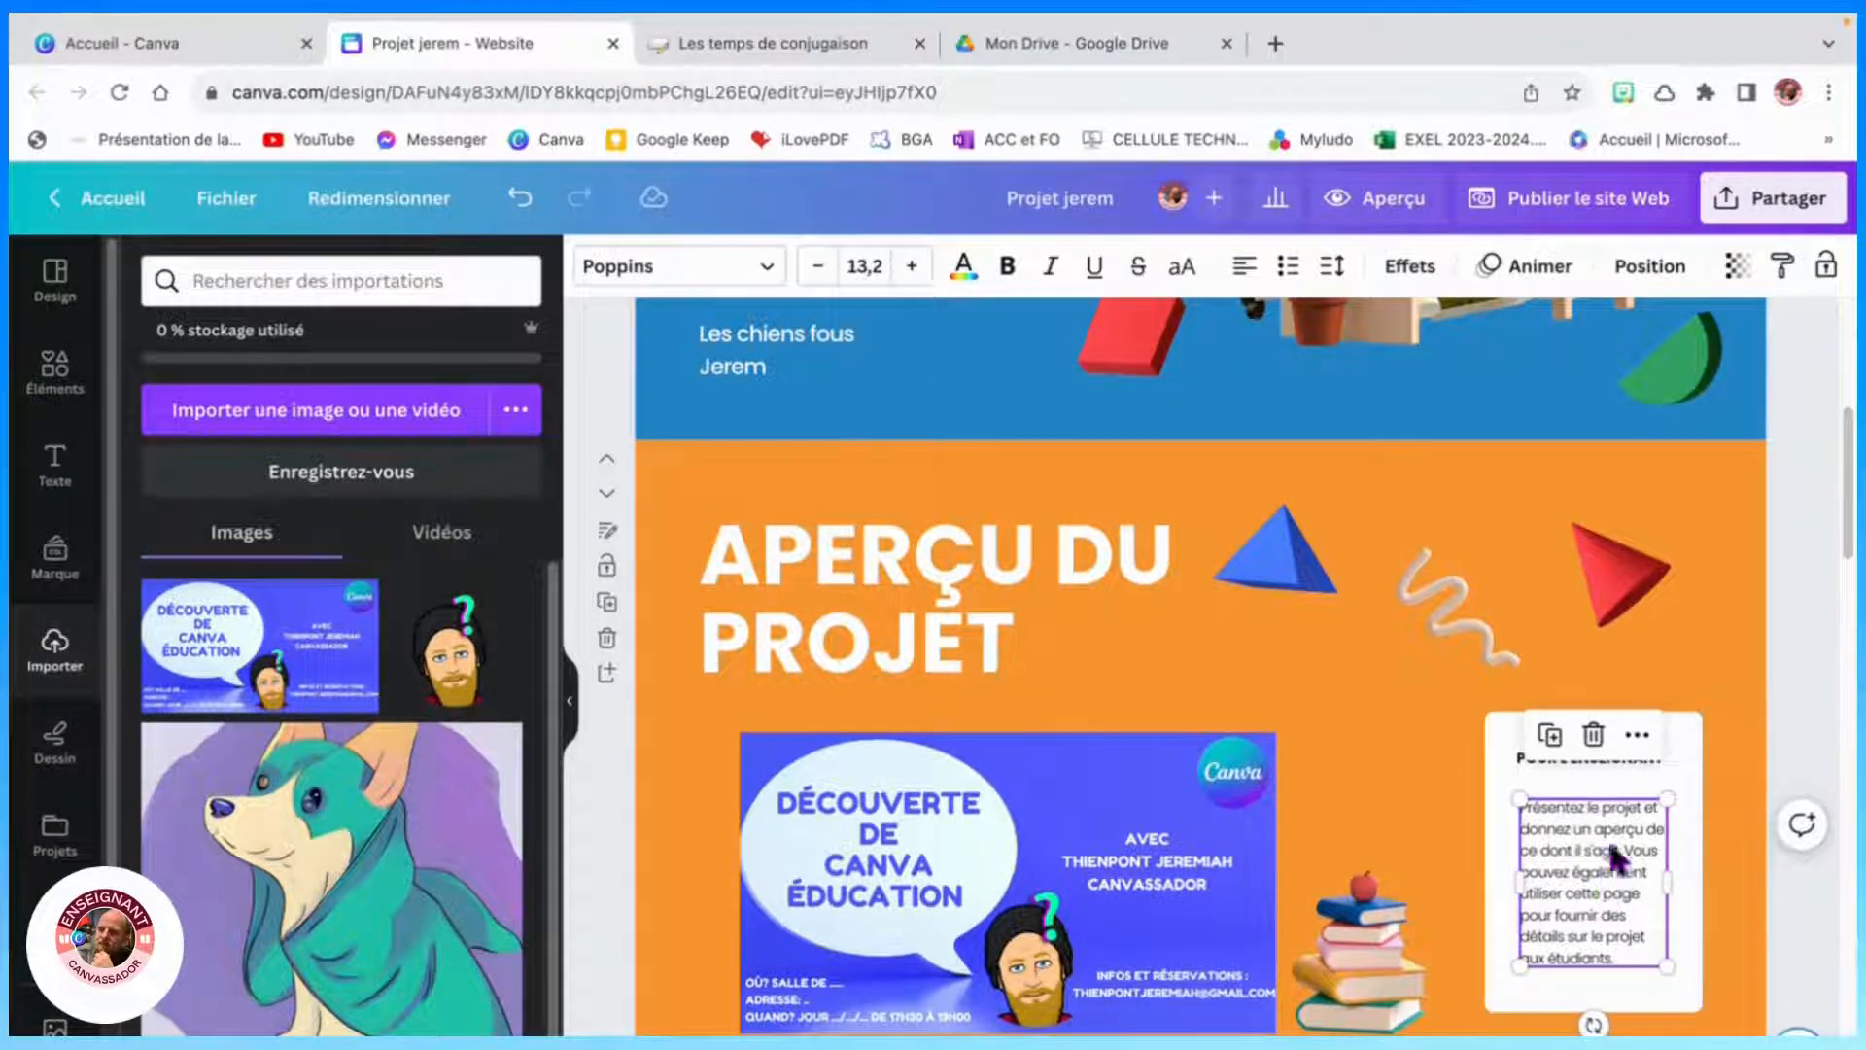
left_click(1203, 873)
left_click(1365, 943)
left_click_drag(1366, 943, 1396, 935)
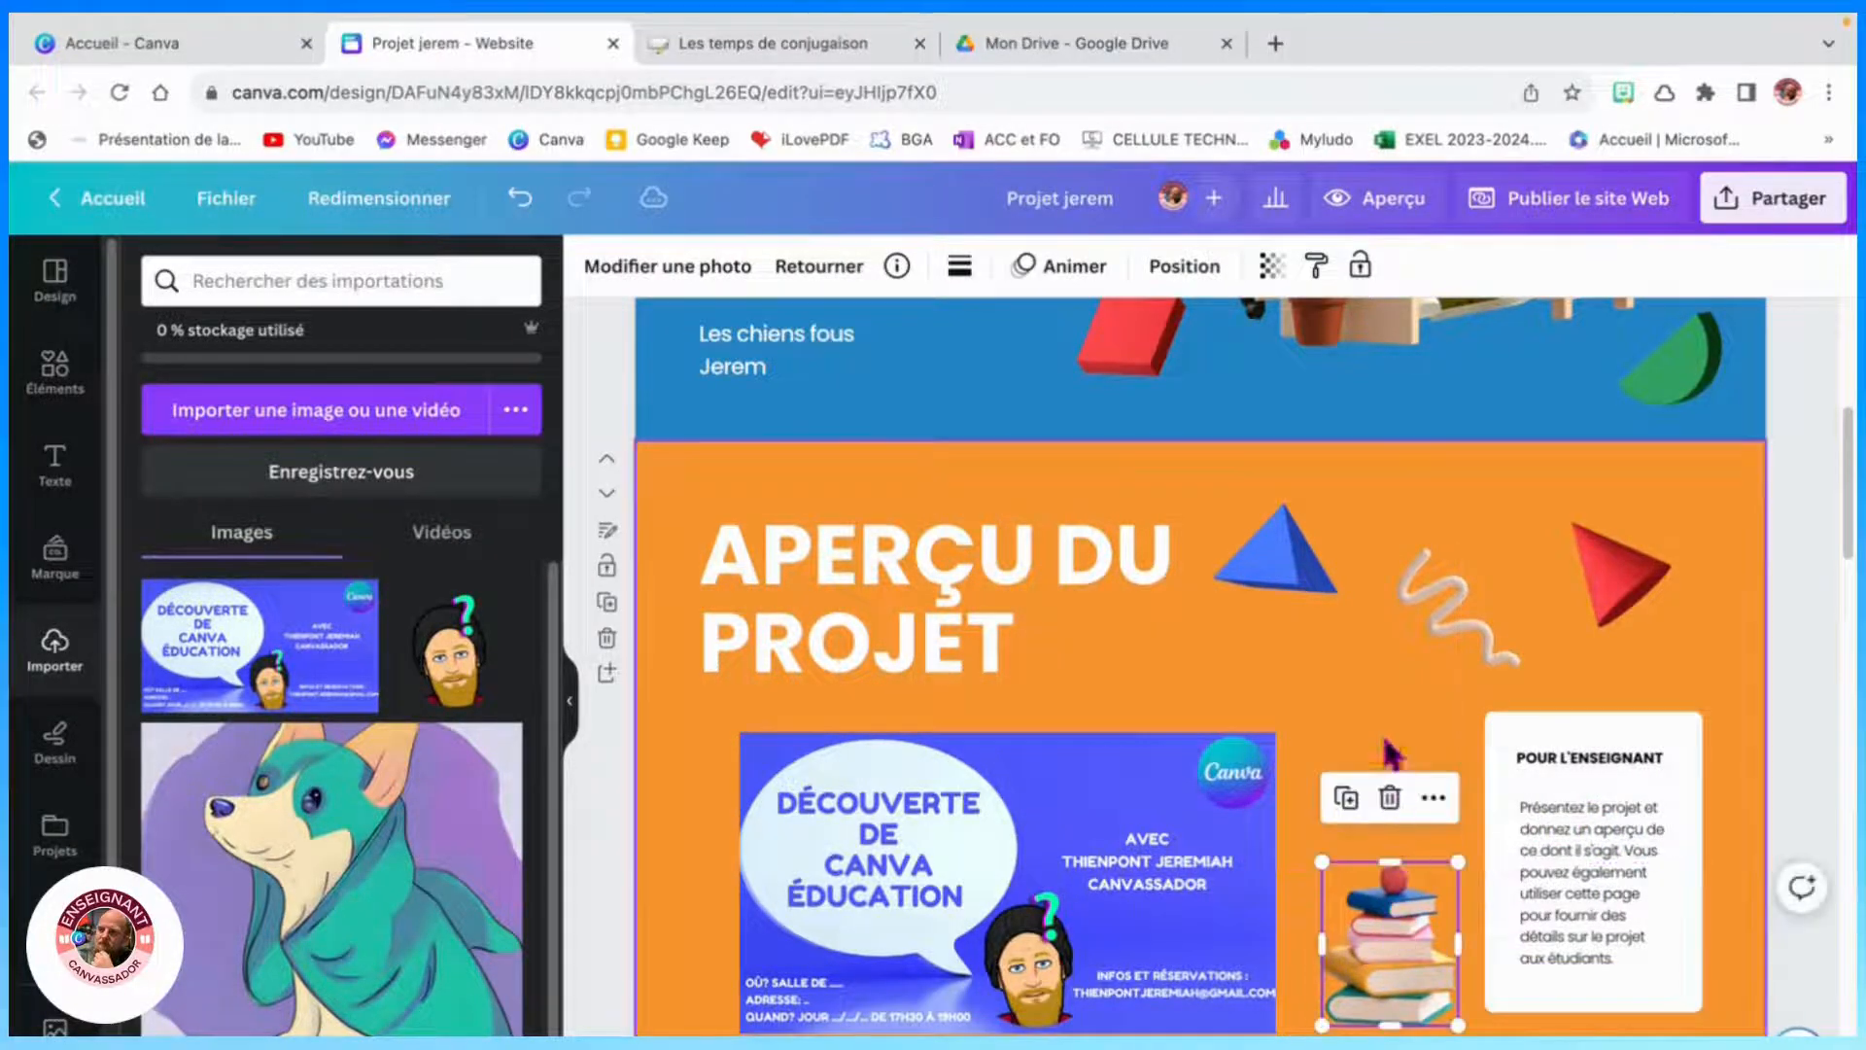
left_click(1375, 729)
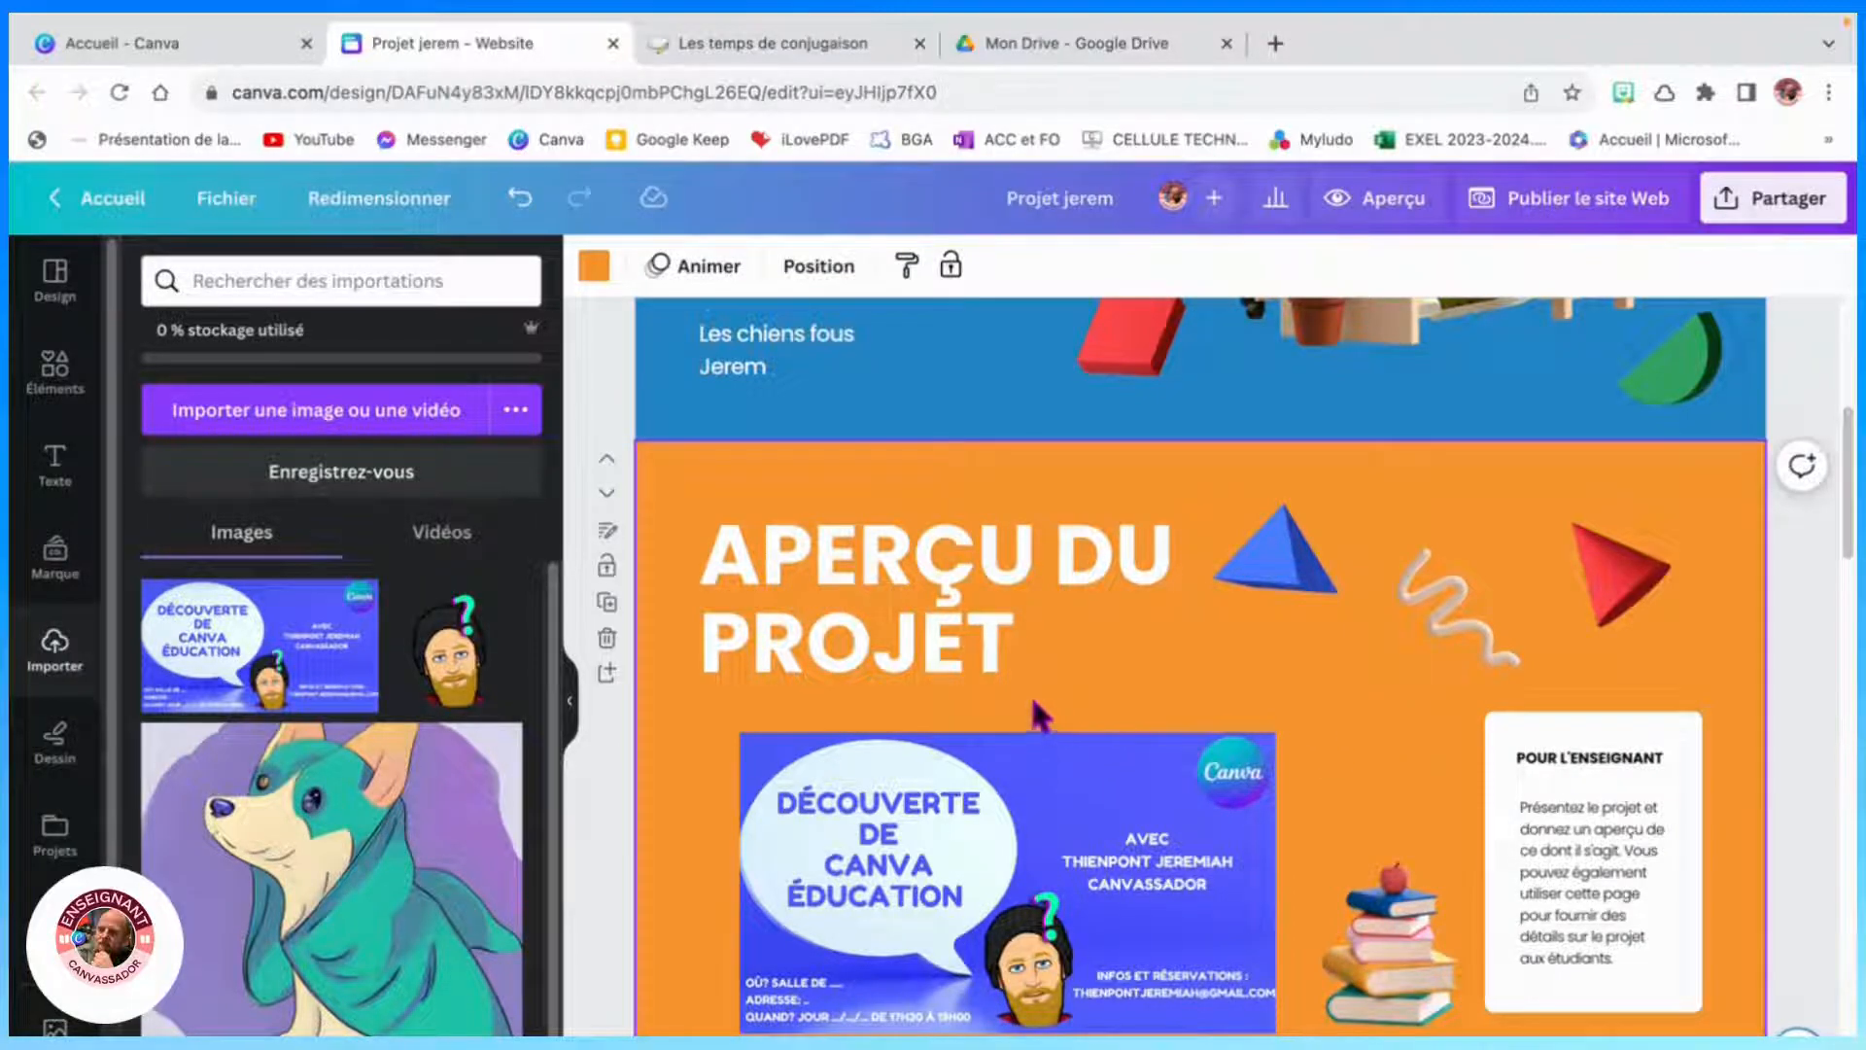
- Replace the Groupe 1 illustration with a recommended photo of children reading outdoors
scroll(1038, 717, "down", 5)
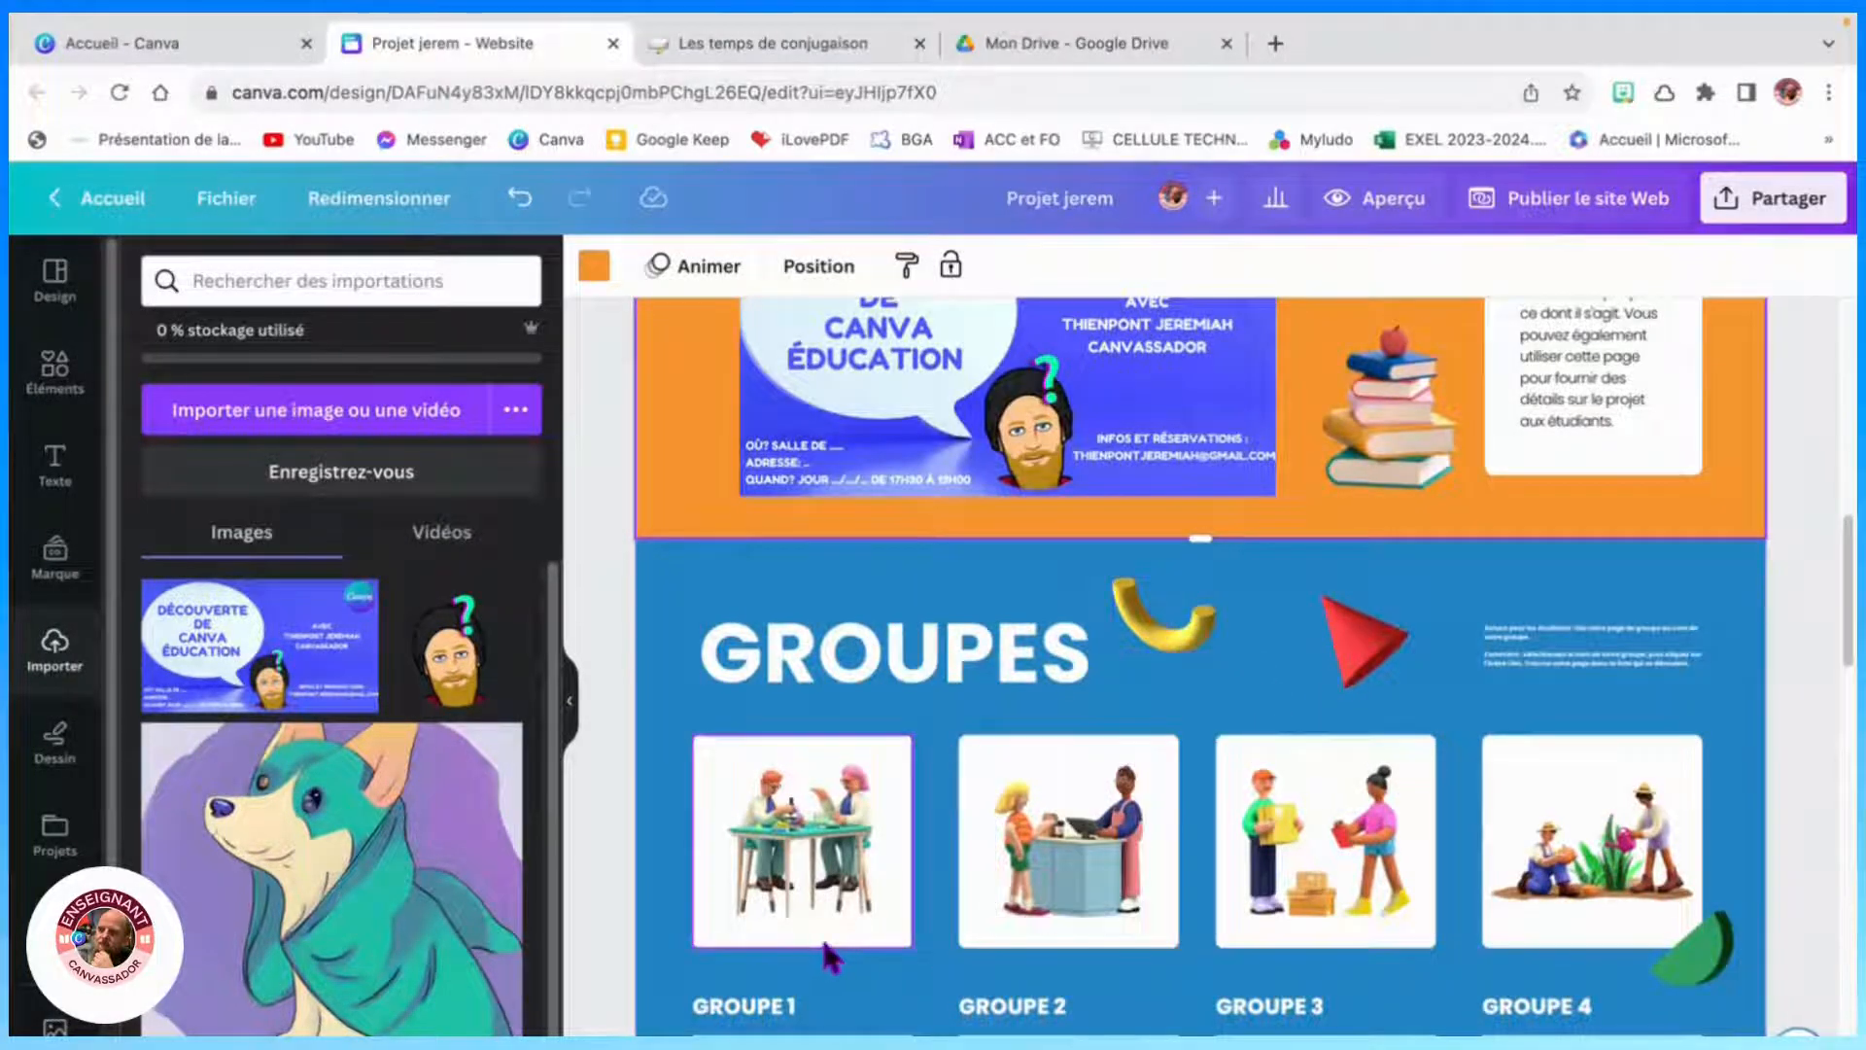
scroll(831, 957, "down", 2)
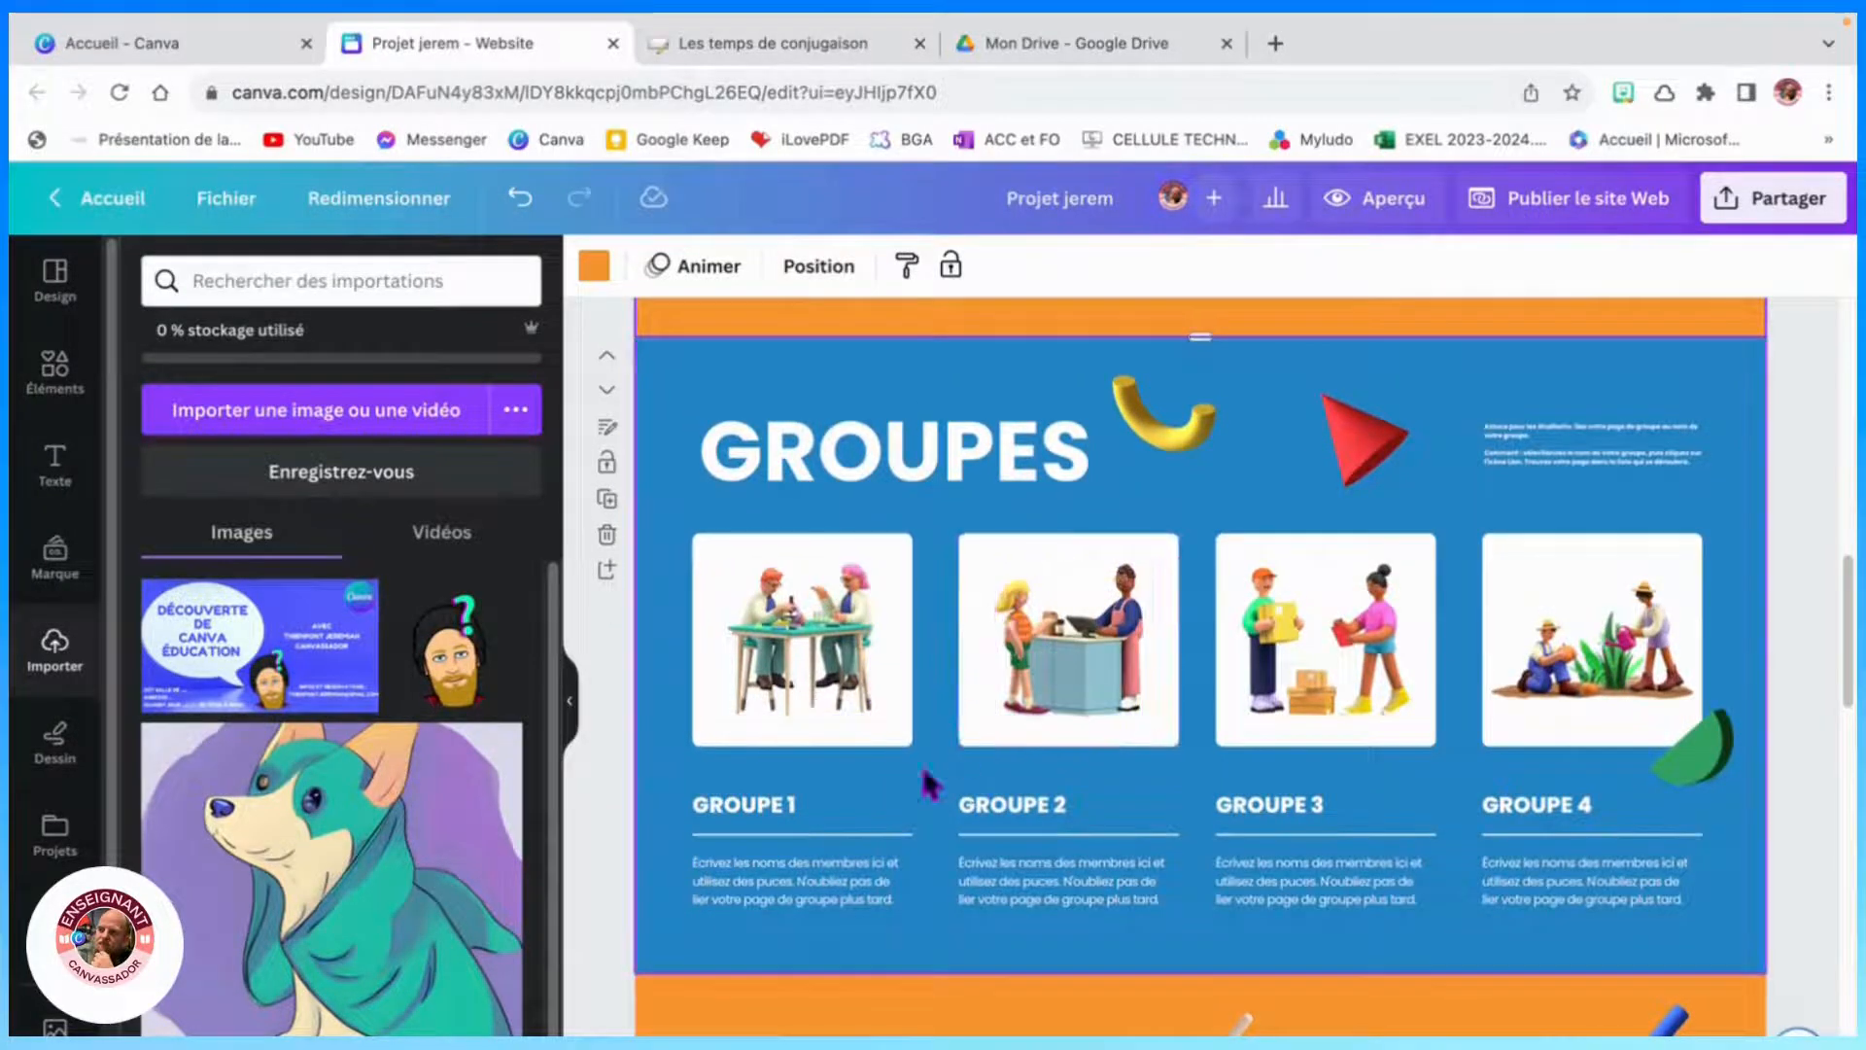
scroll(506, 982, "down", 2)
scroll(506, 982, "up", 2)
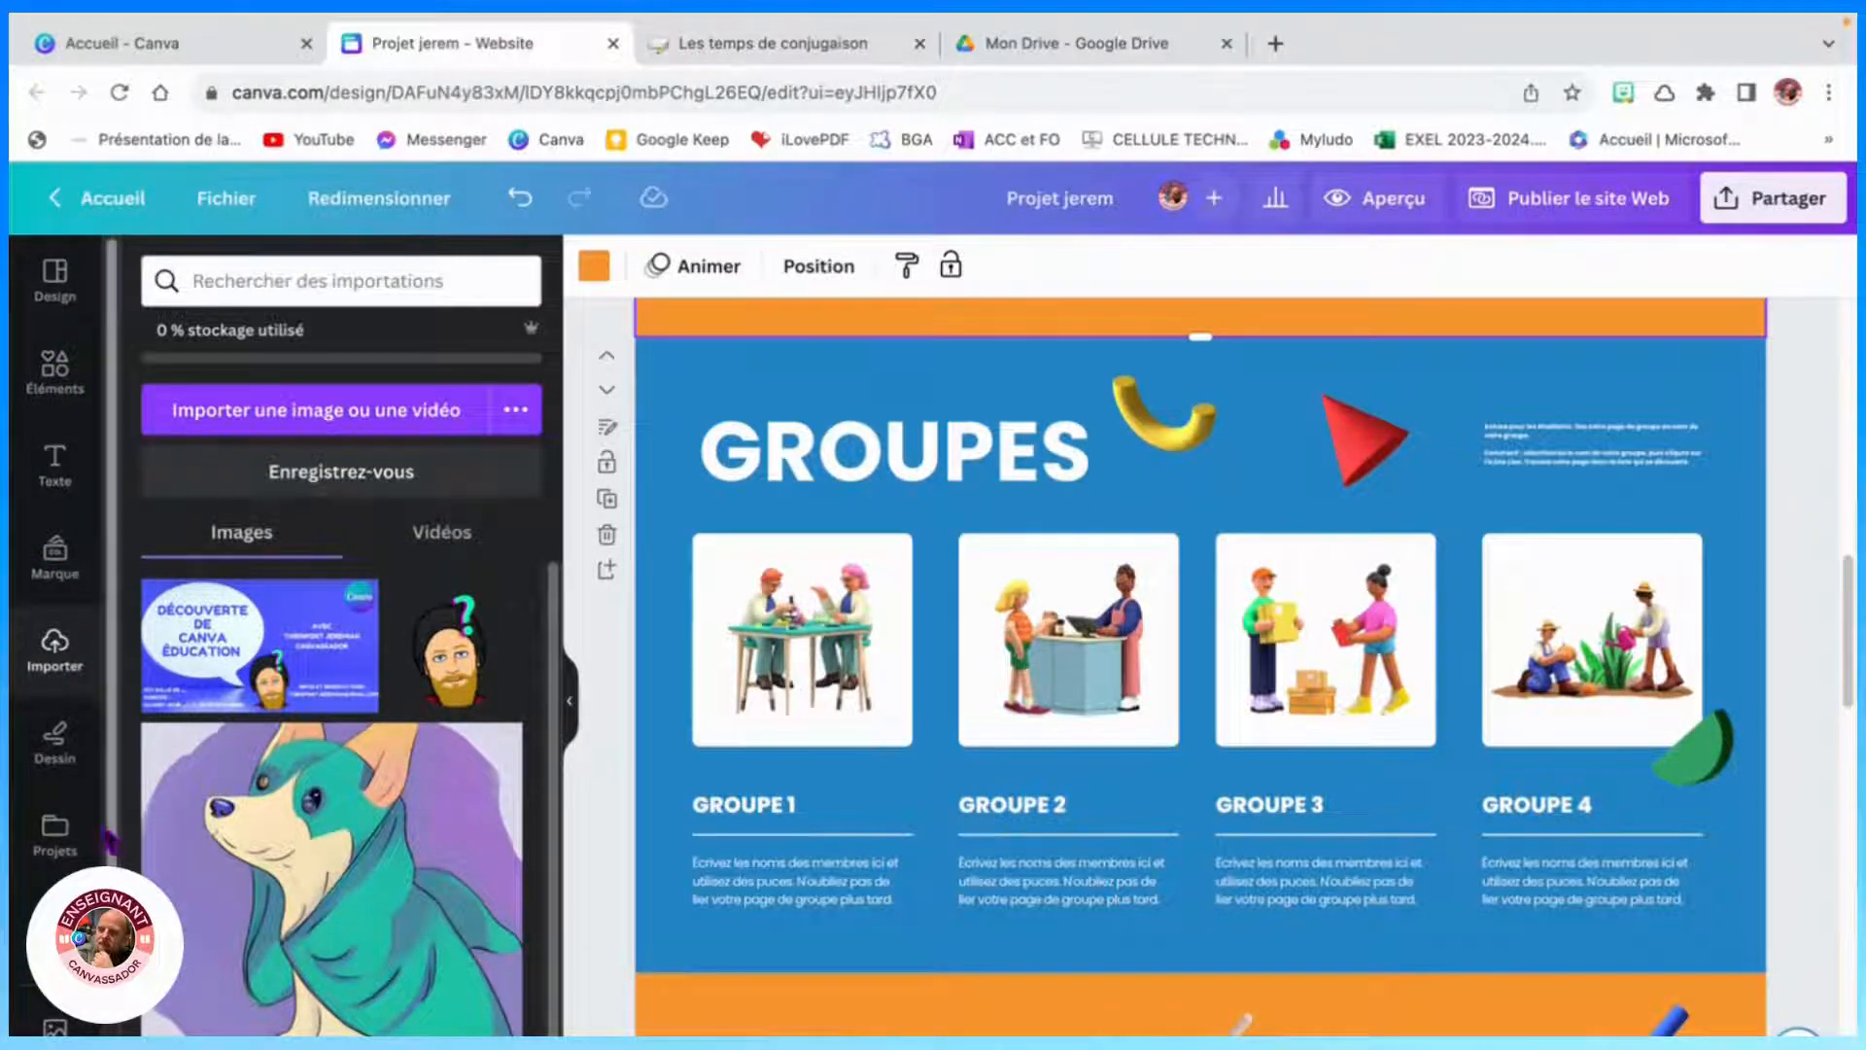
left_click(54, 1027)
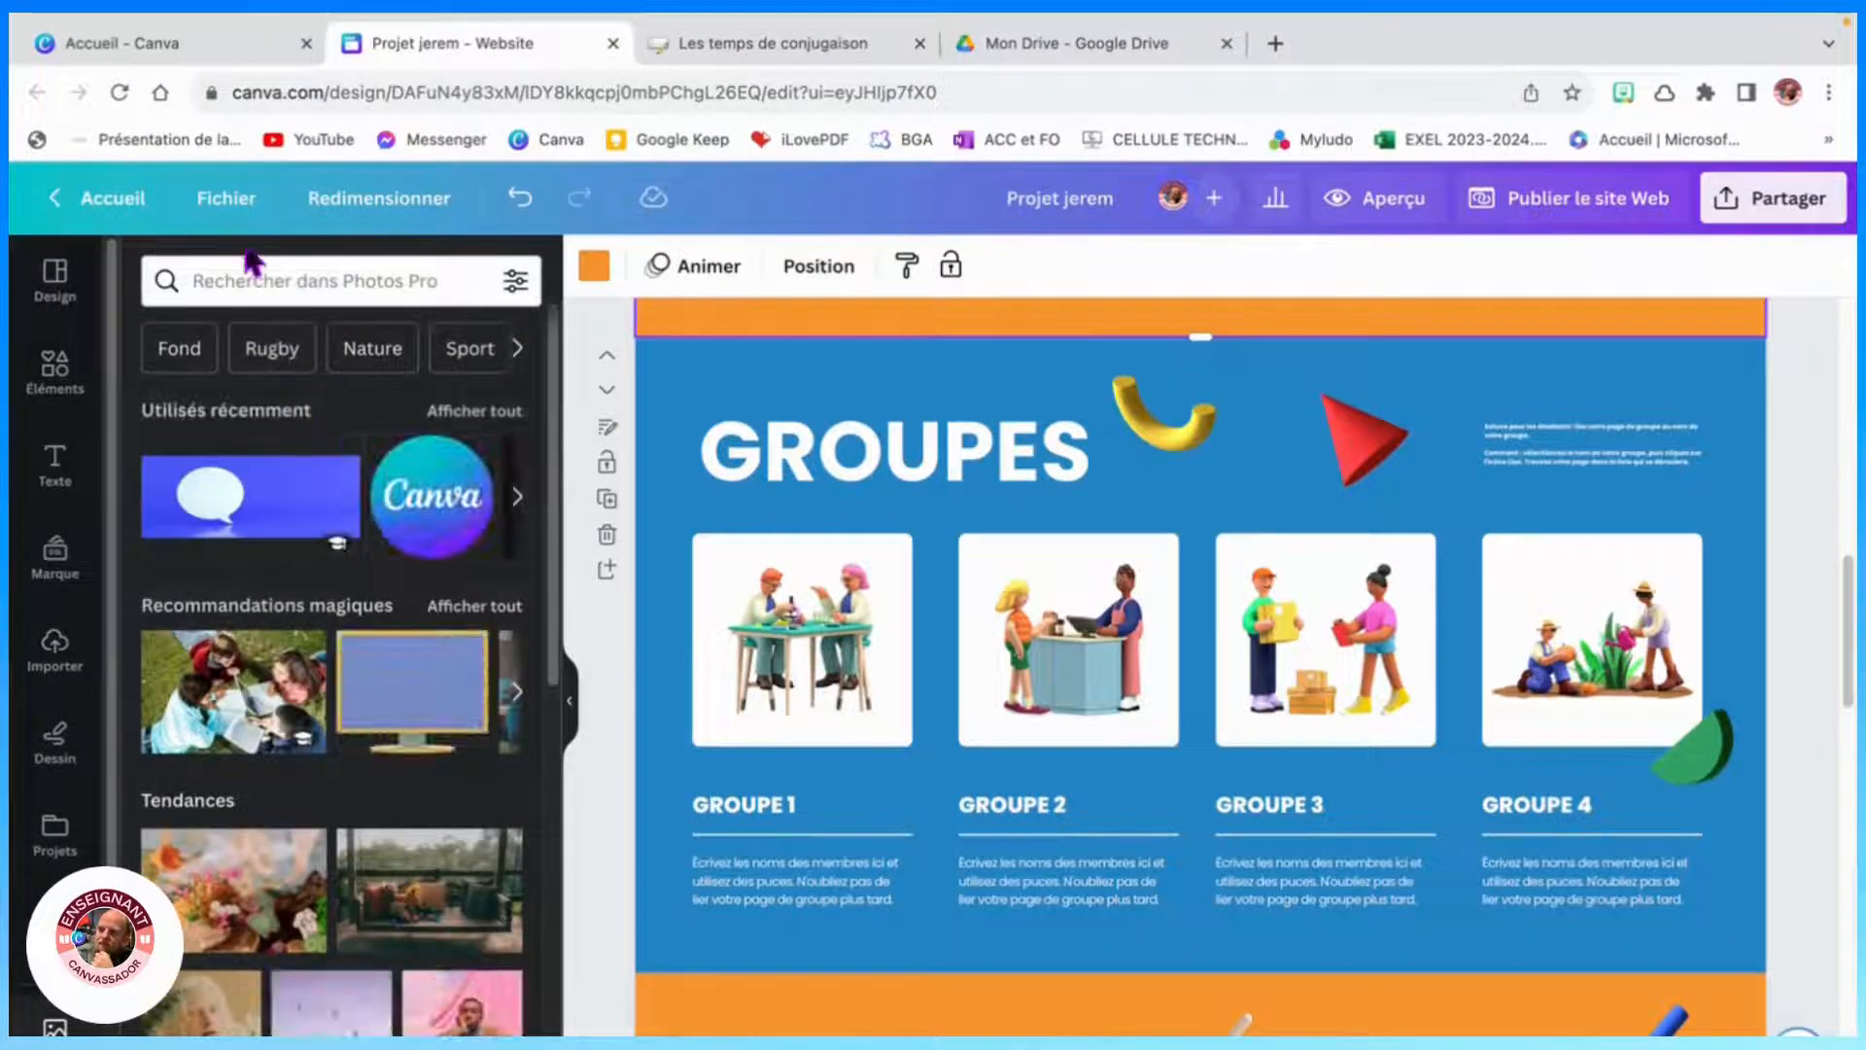
left_click(251, 277)
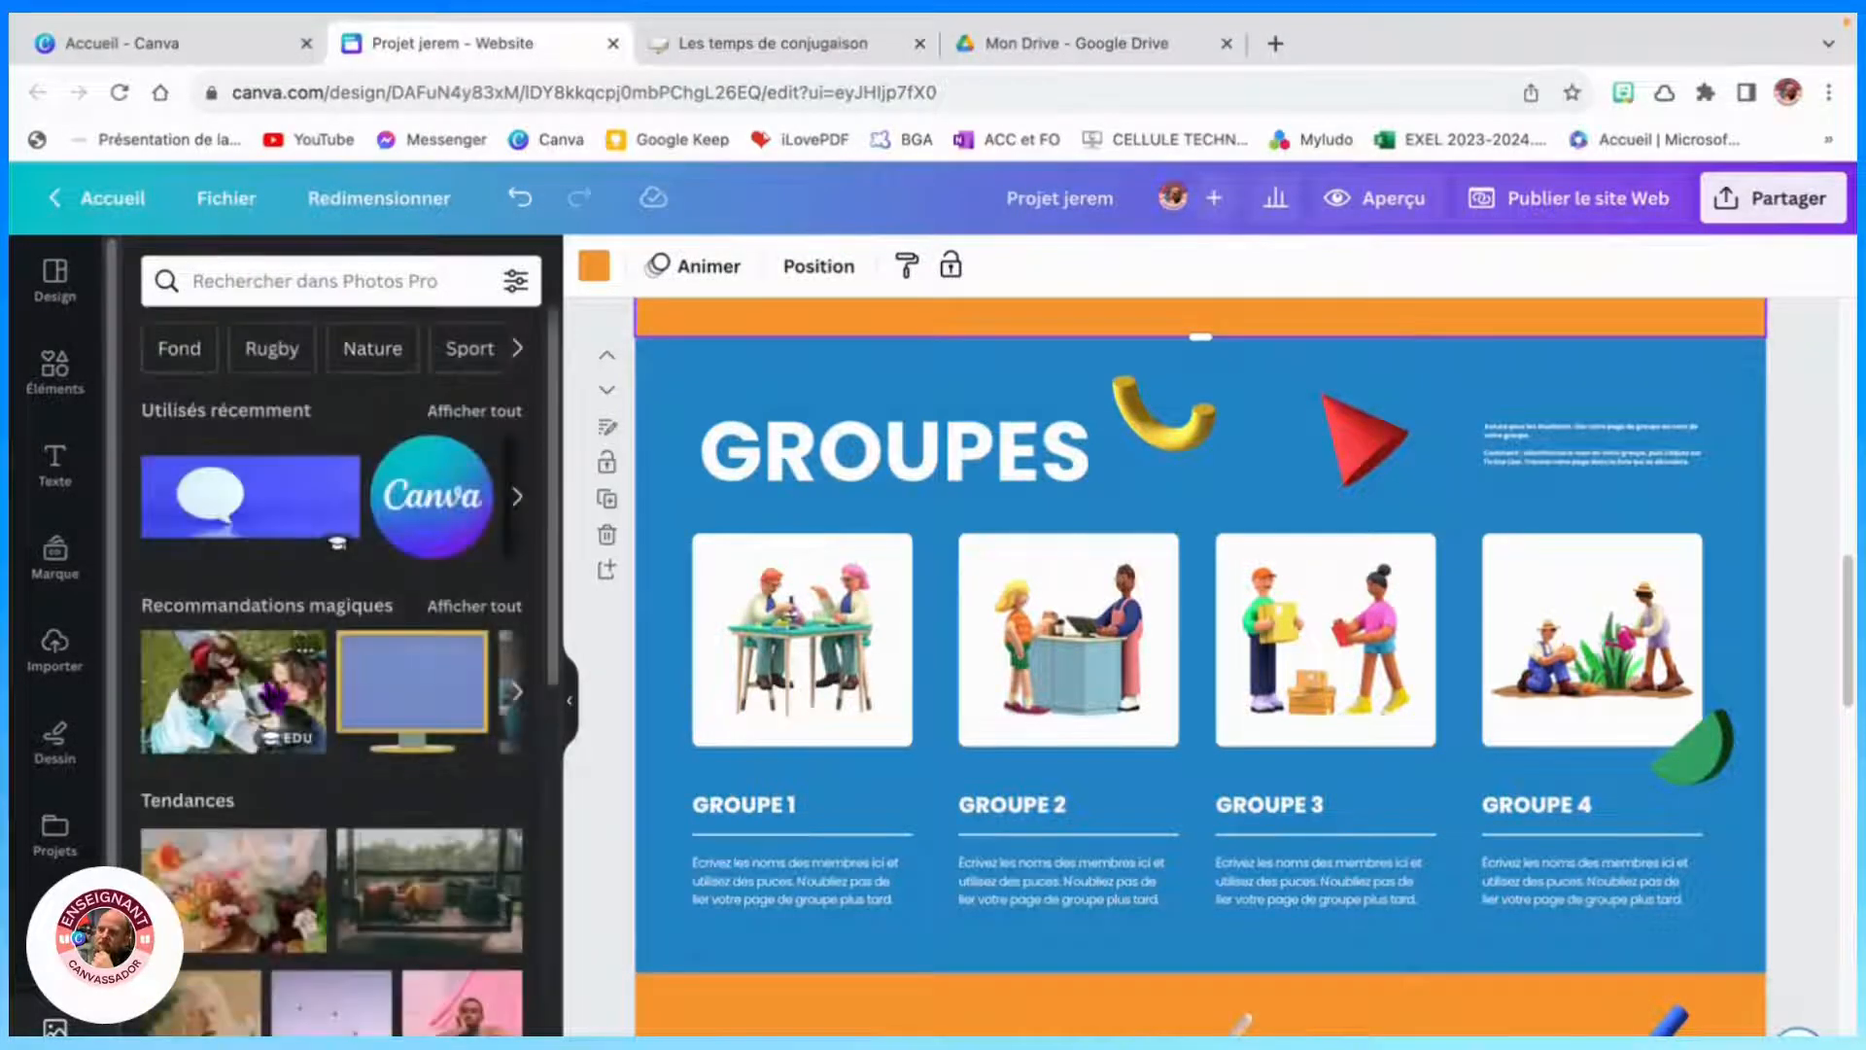
left_click_drag(233, 690, 802, 640)
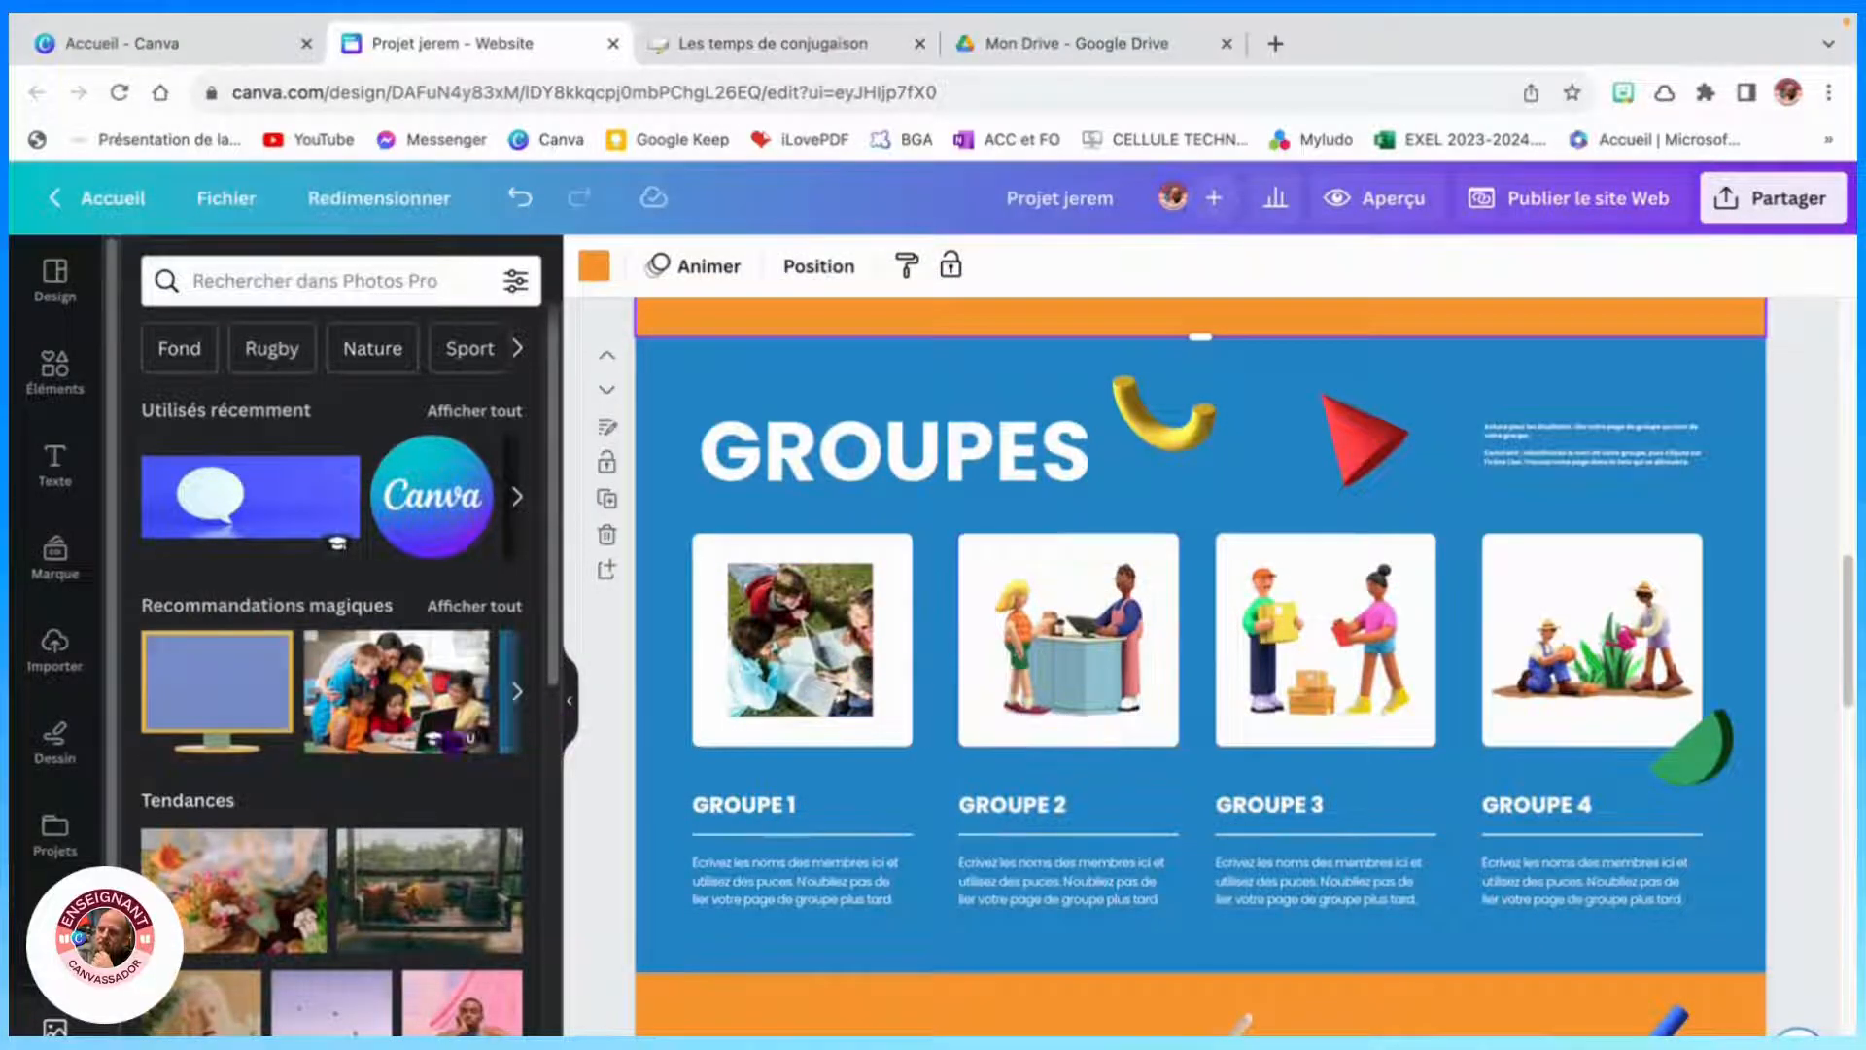
- Replace the Groupe 2, Groupe 3 and Groupe 4 illustrations with recommended photos of children
left_click_drag(433, 698, 1108, 651)
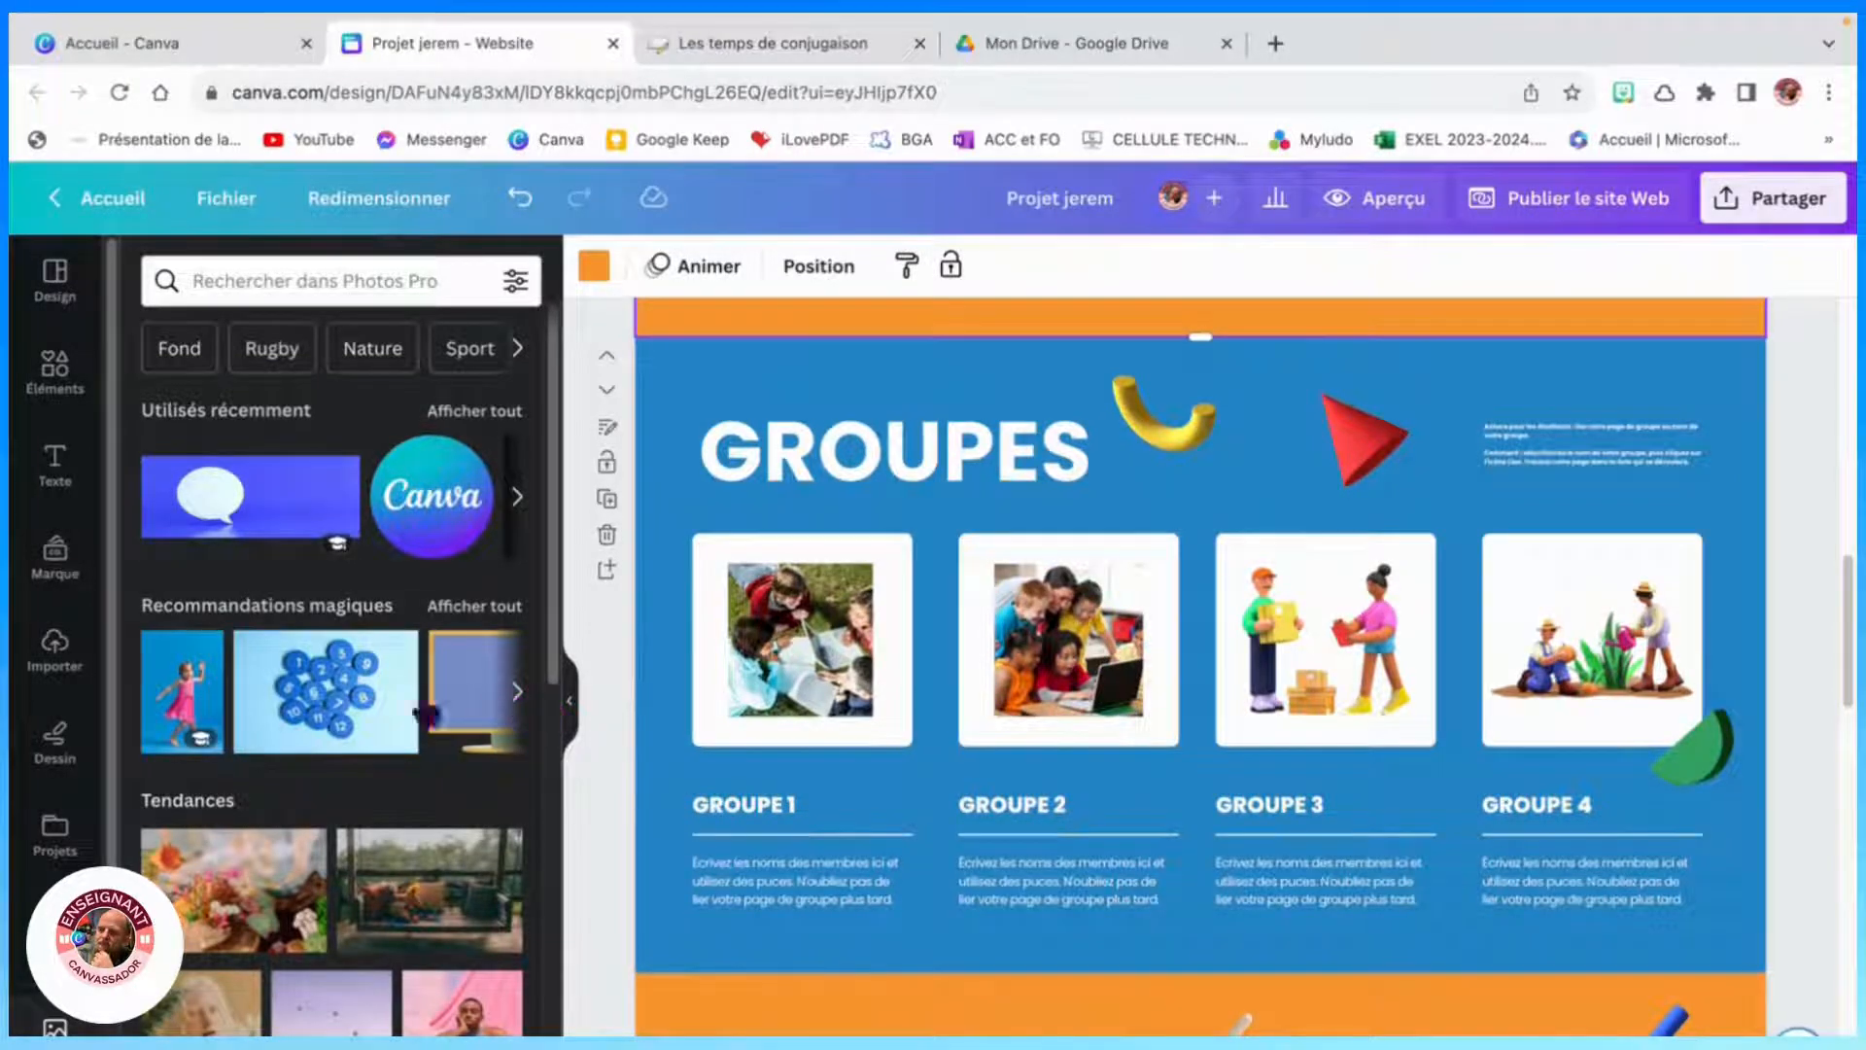
left_click_drag(182, 690, 1327, 643)
left_click(519, 698)
left_click(520, 698)
left_click(520, 697)
left_click_drag(427, 691, 1592, 641)
- Delete the small instruction text block beside the GROUPES heading
left_click(1545, 435)
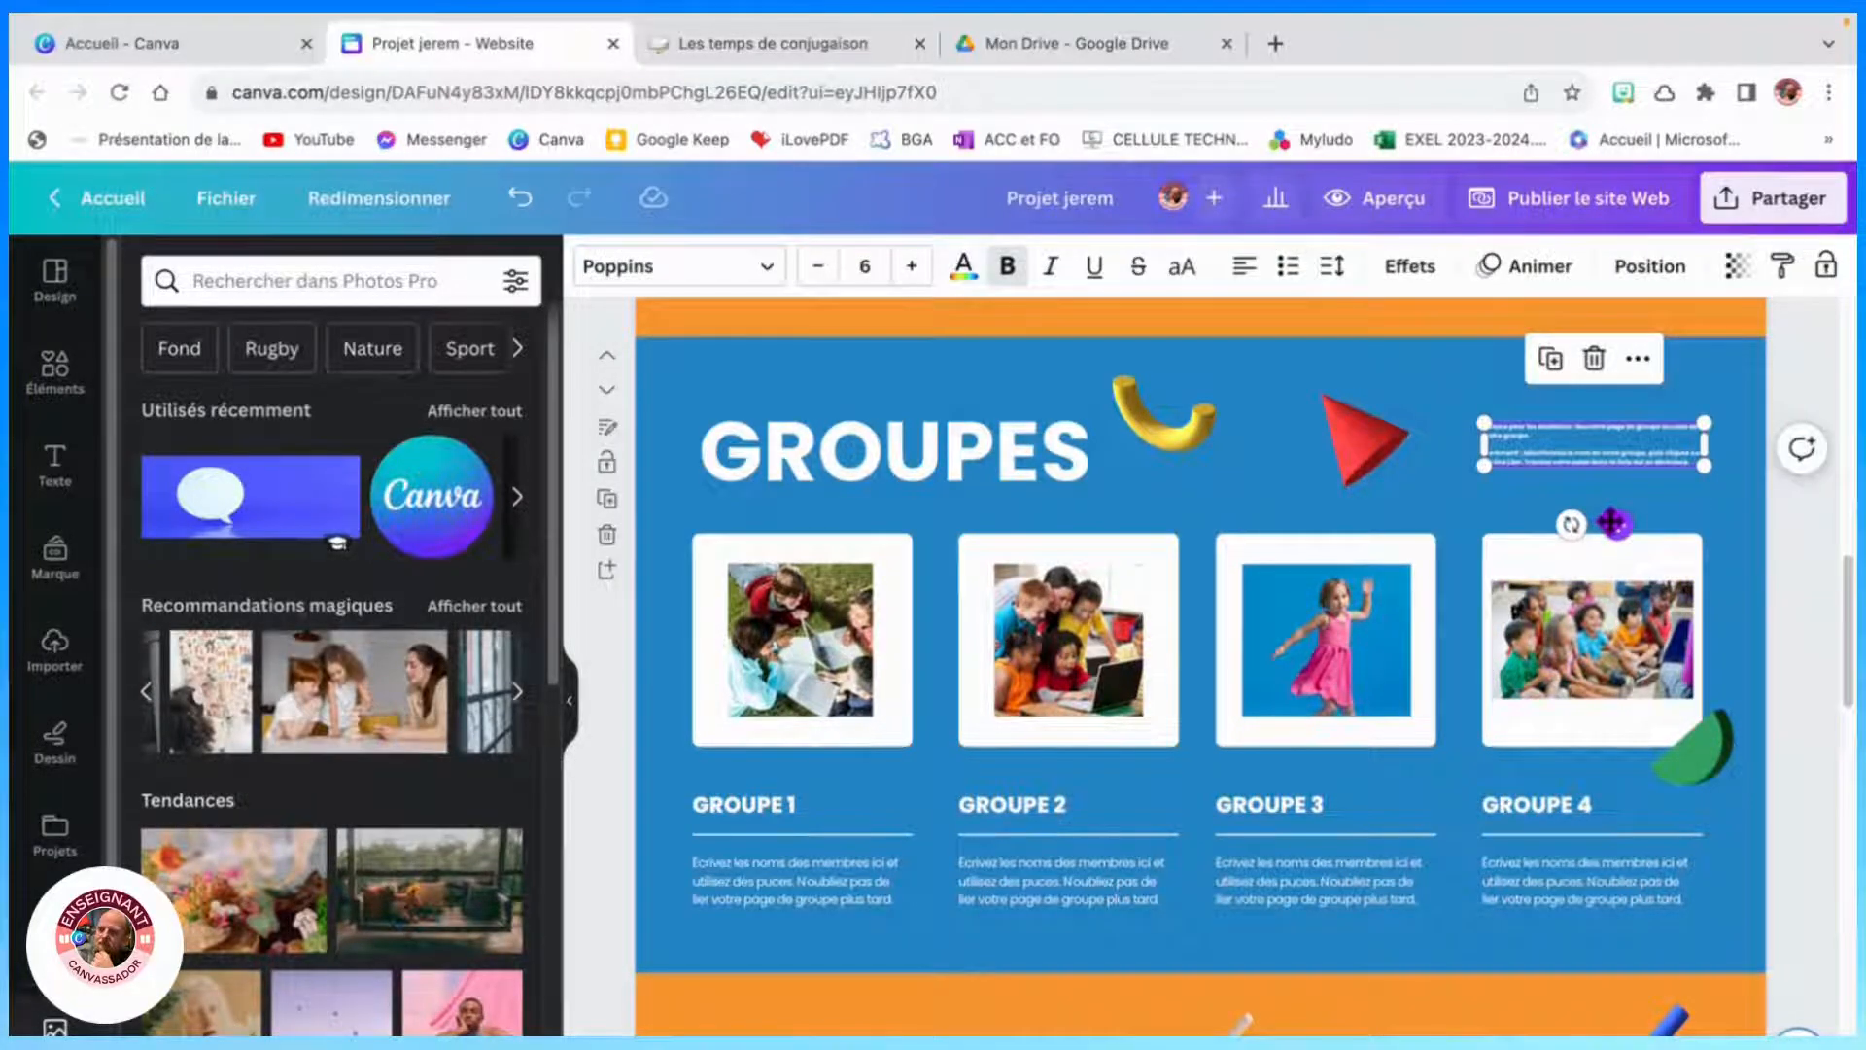
key("Delete")
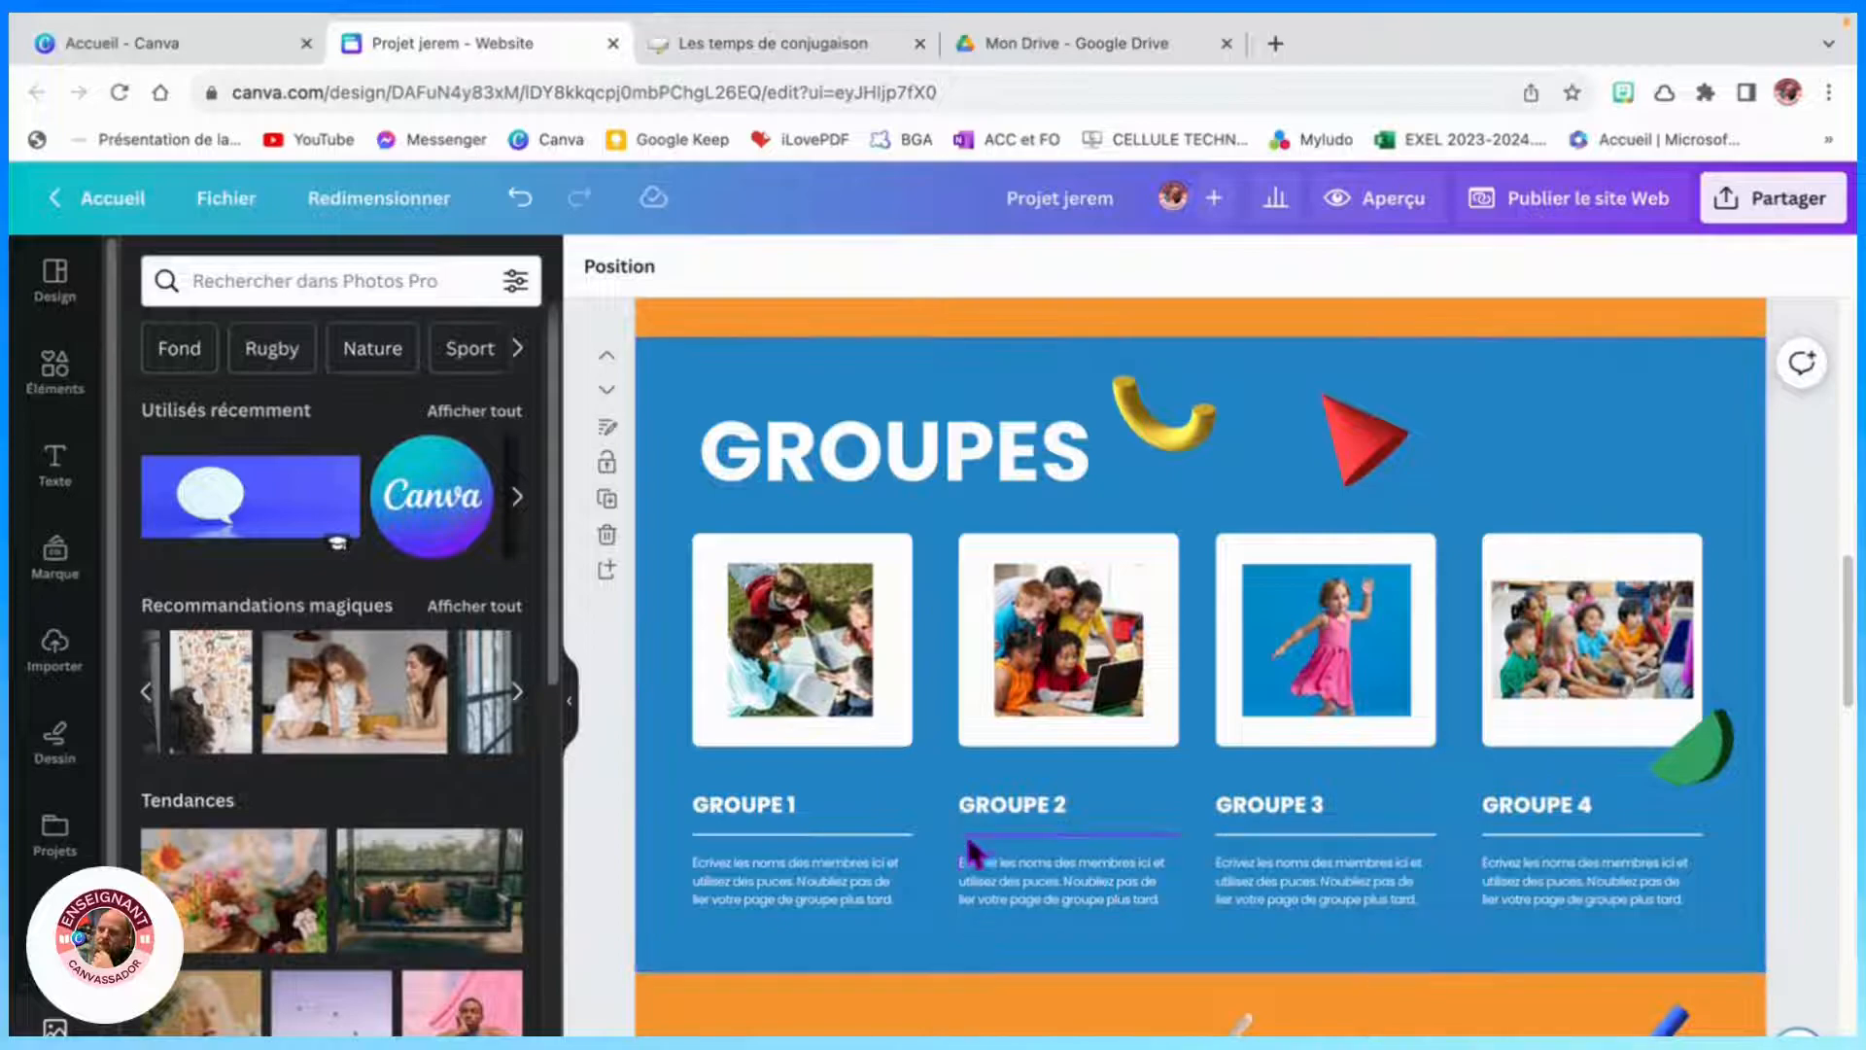
- Scroll through the Chronologie du projet and Résultats du groupe sections to review them
scroll(1408, 803, "up", 5)
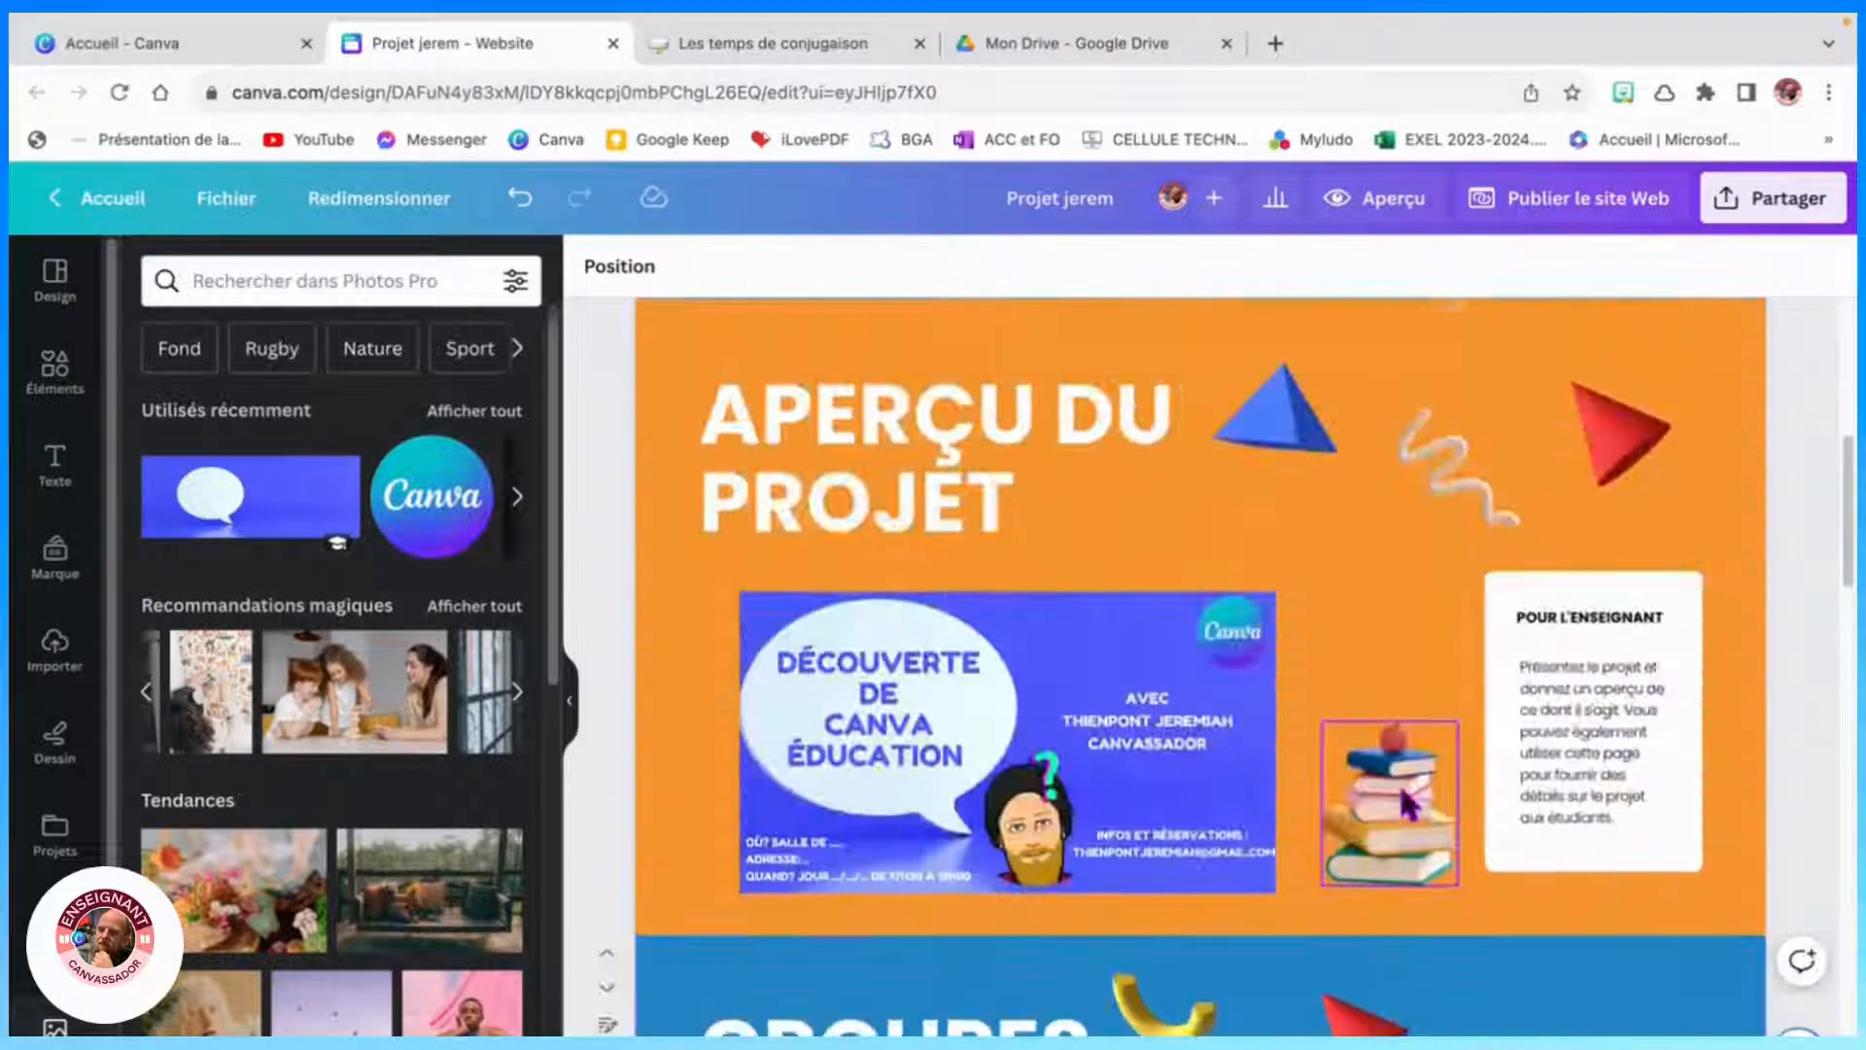
scroll(1406, 803, "down", 10)
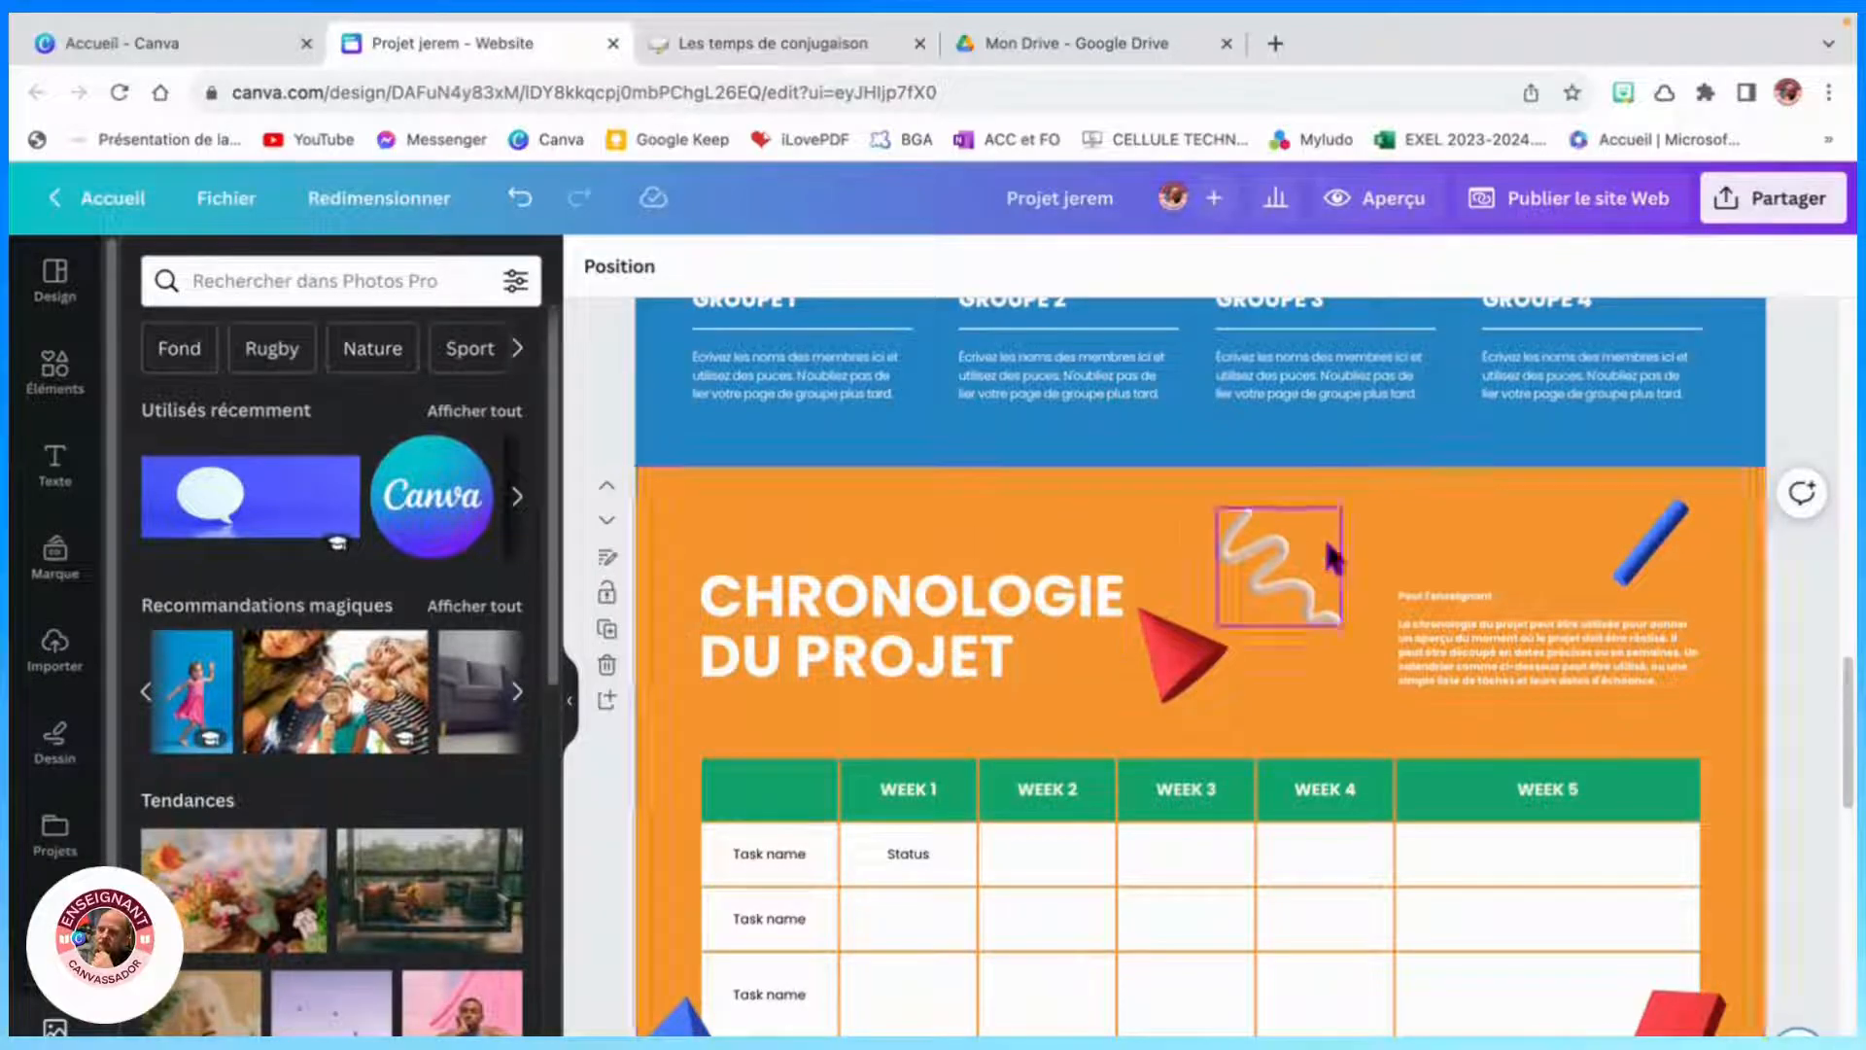
scroll(1273, 698, "down", 5)
scroll(1273, 698, "up", 5)
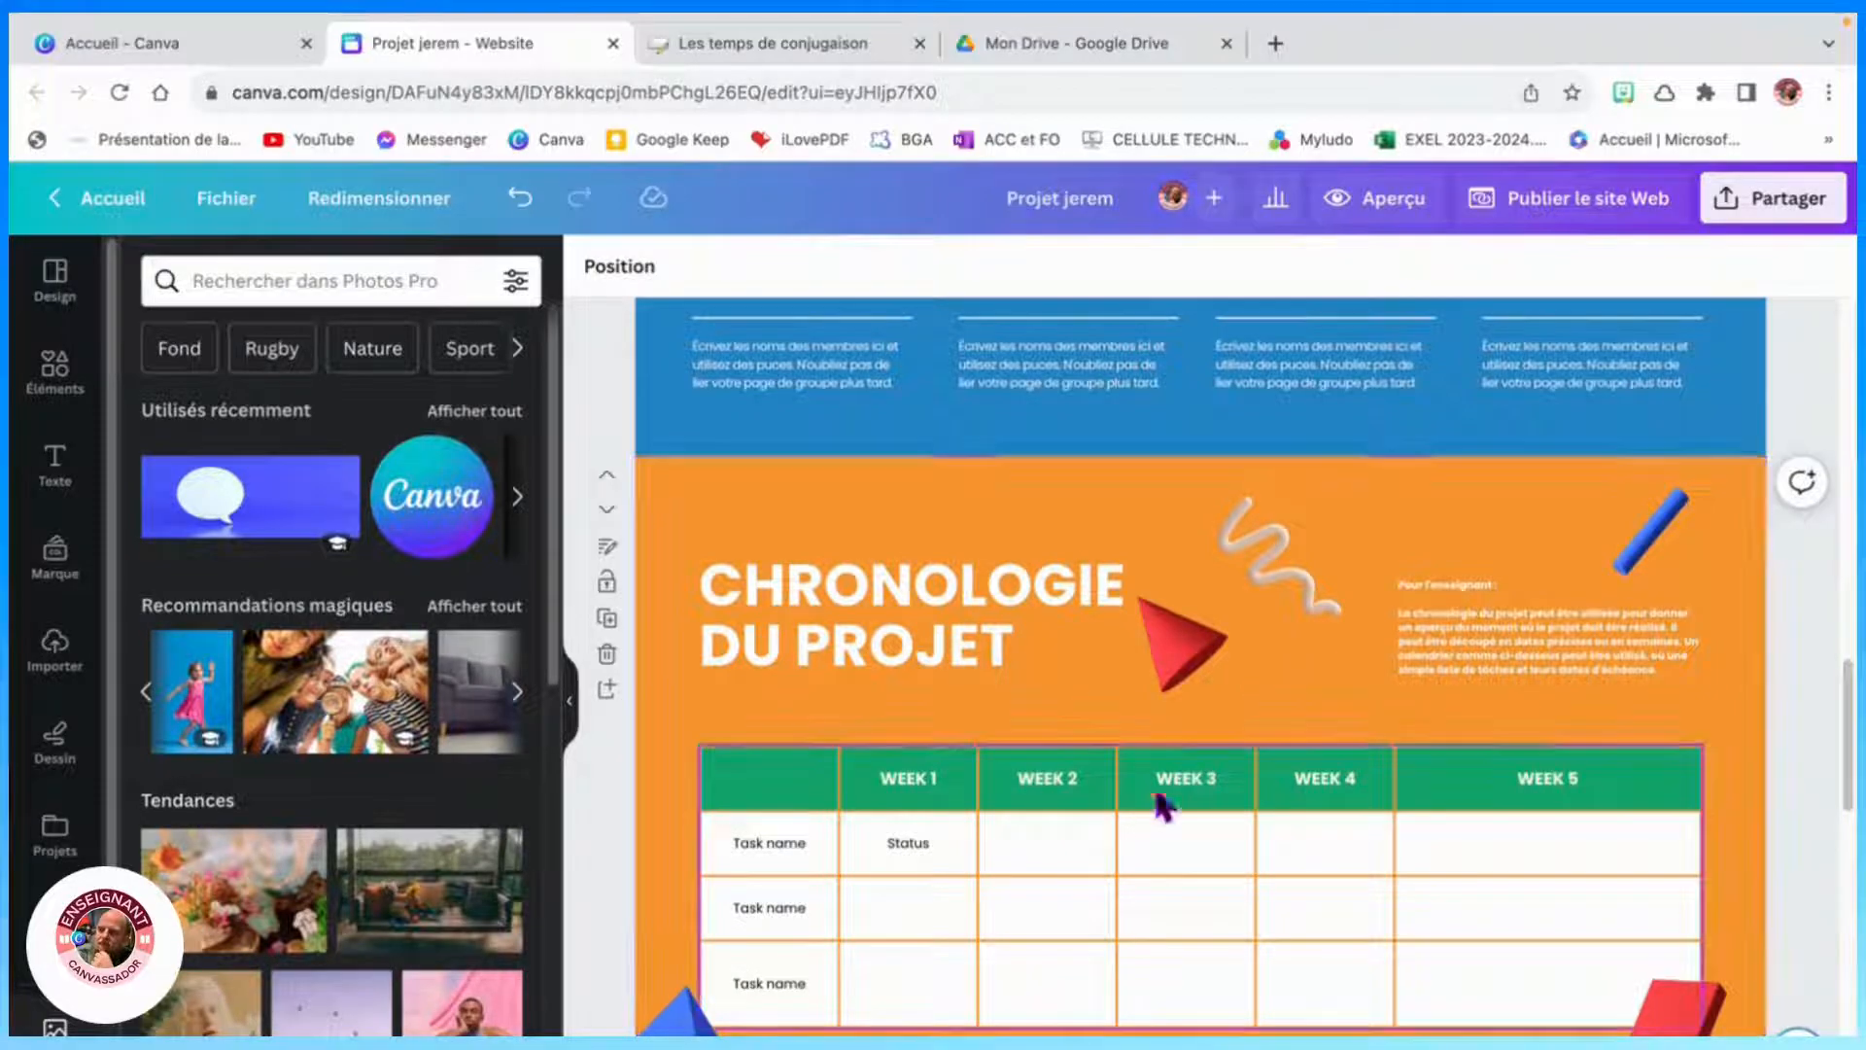
scroll(1287, 716, "down", 5)
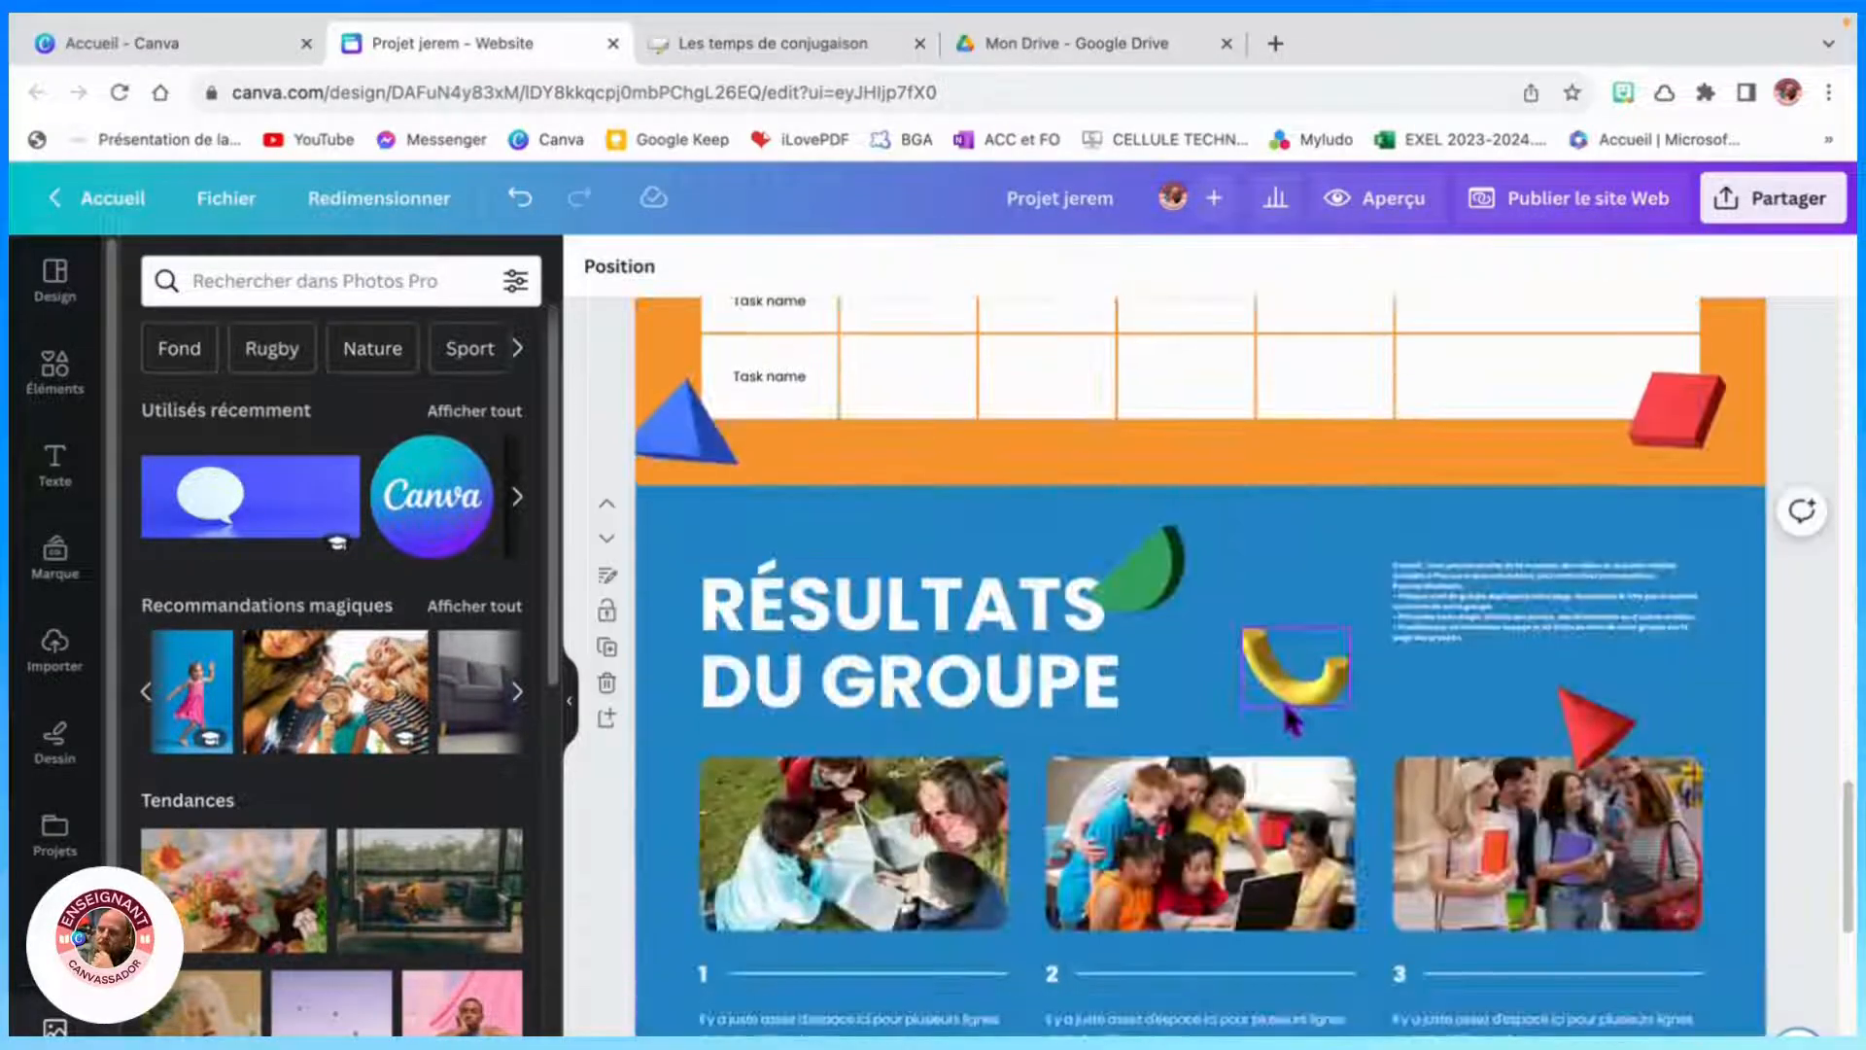
- Select the first photo in the Ressources section
scroll(1250, 699, "down", 5)
scroll(1091, 741, "up", 5)
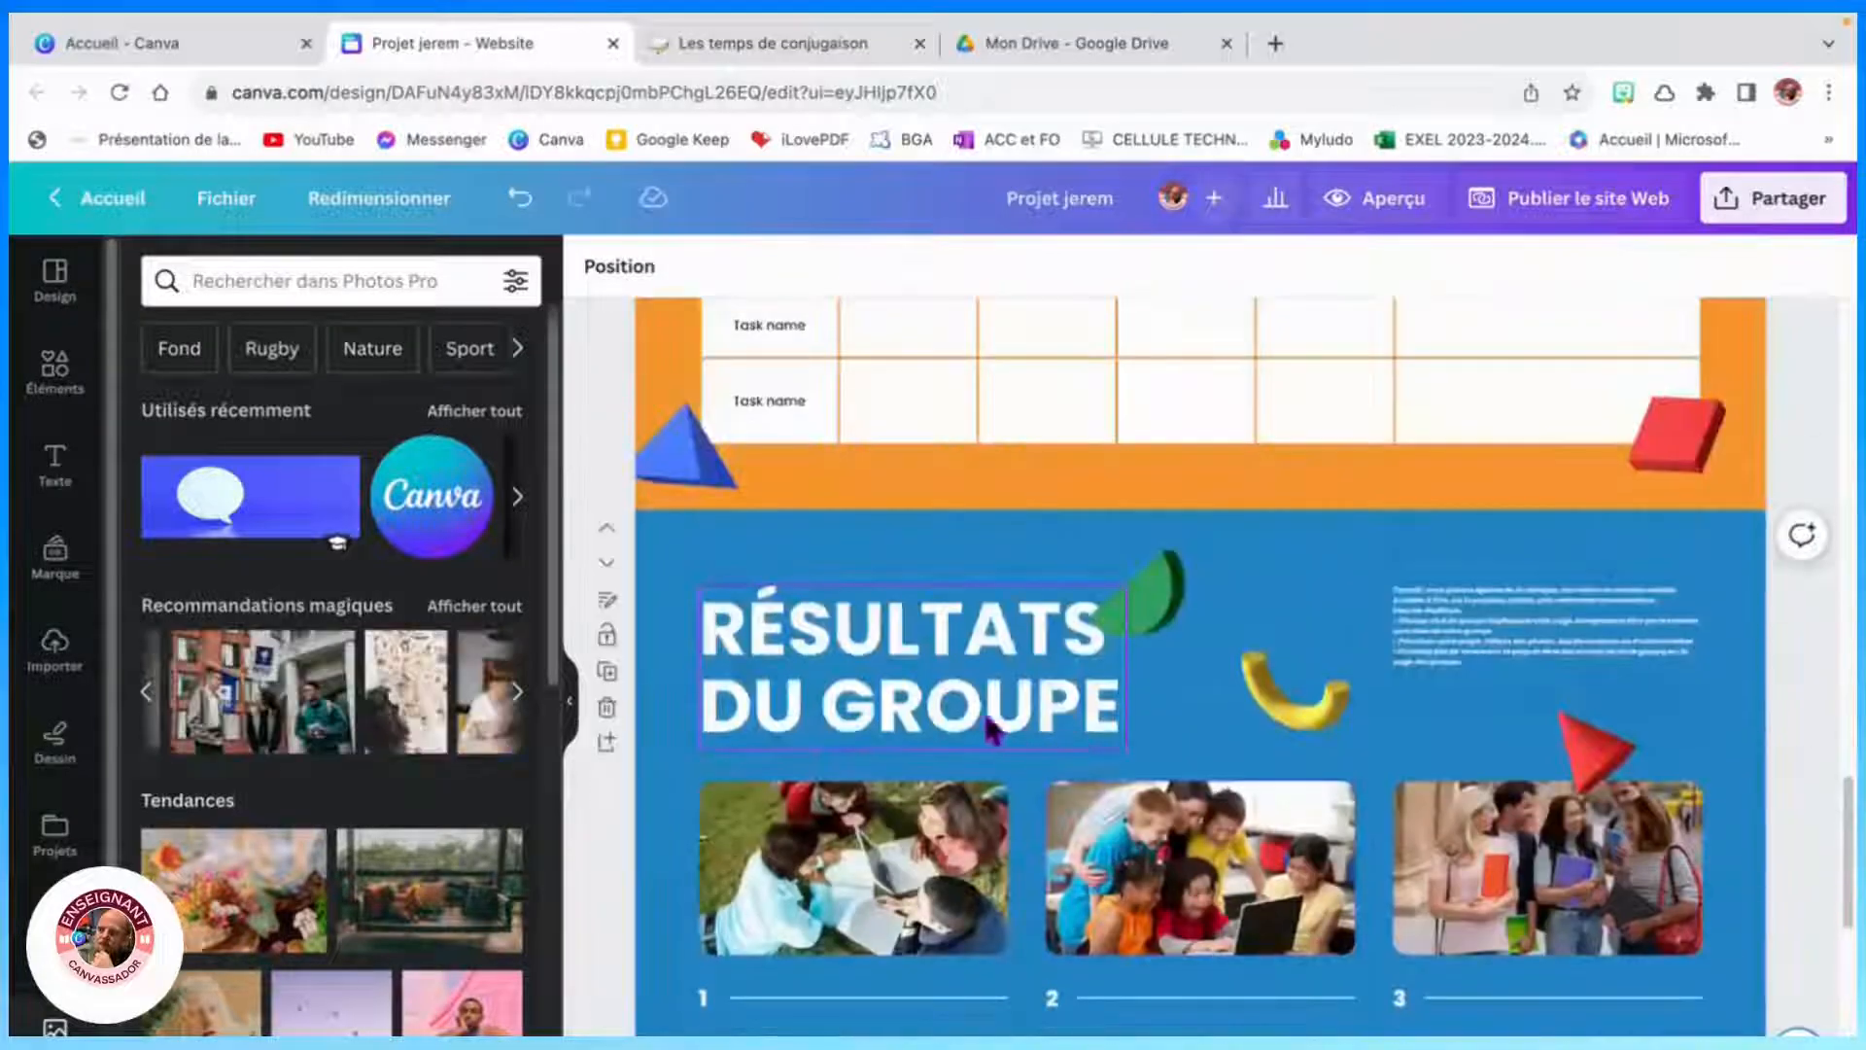
scroll(1011, 736, "down", 5)
scroll(1161, 719, "down", 3)
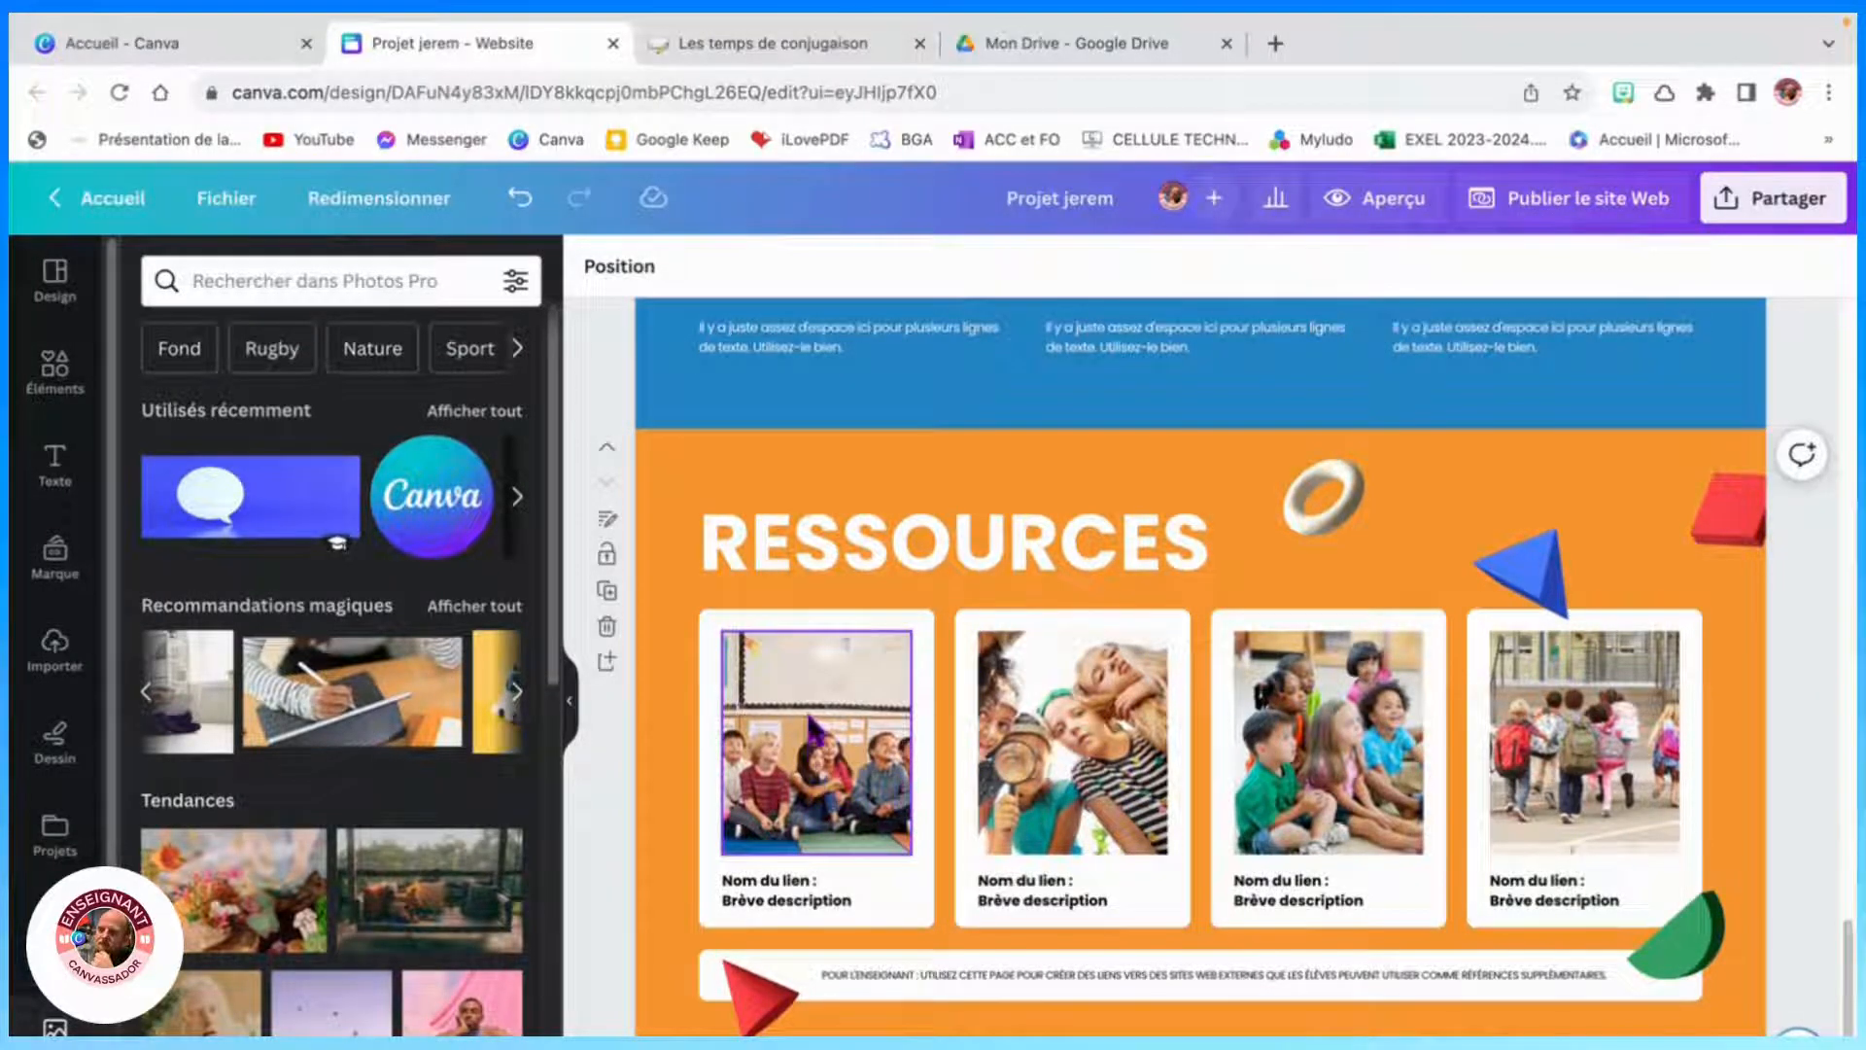
left_click(797, 736)
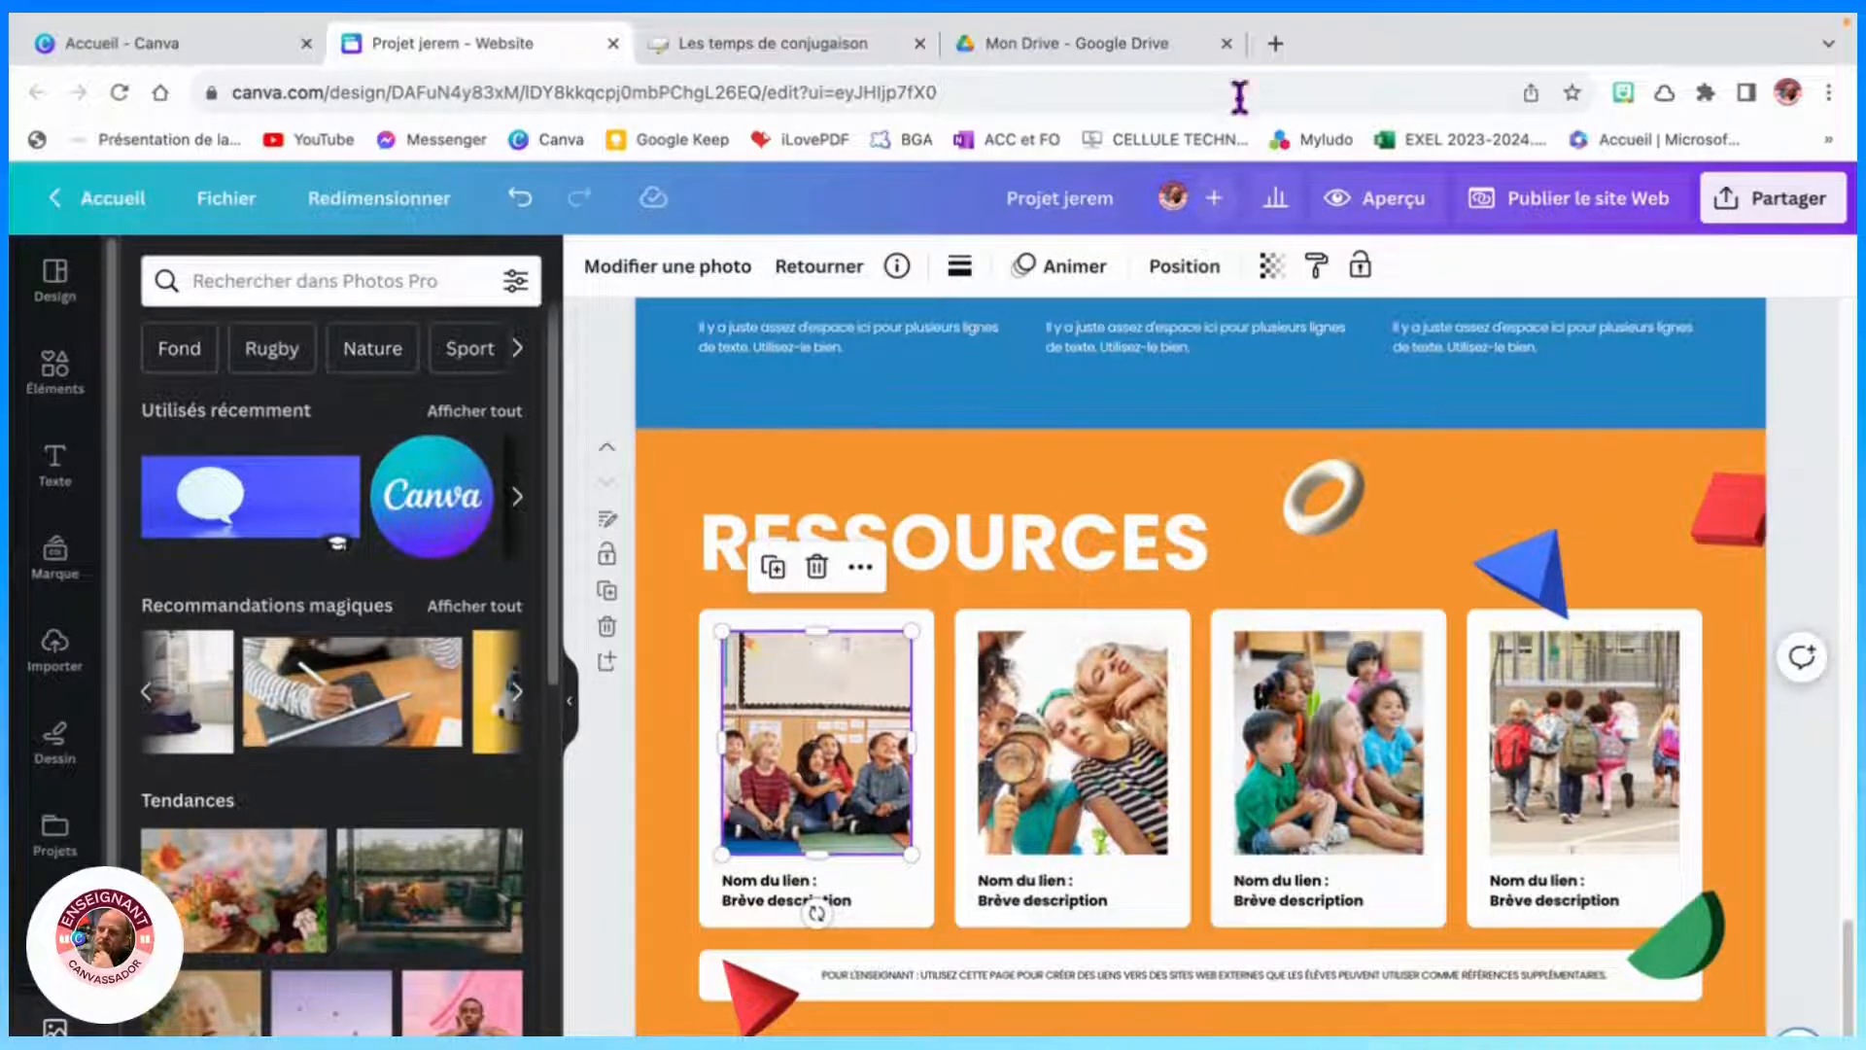
- In Google Drive, set general access of Plan de travail ceb36.pdf to anyone with the link as Lecteur
left_click(1091, 43)
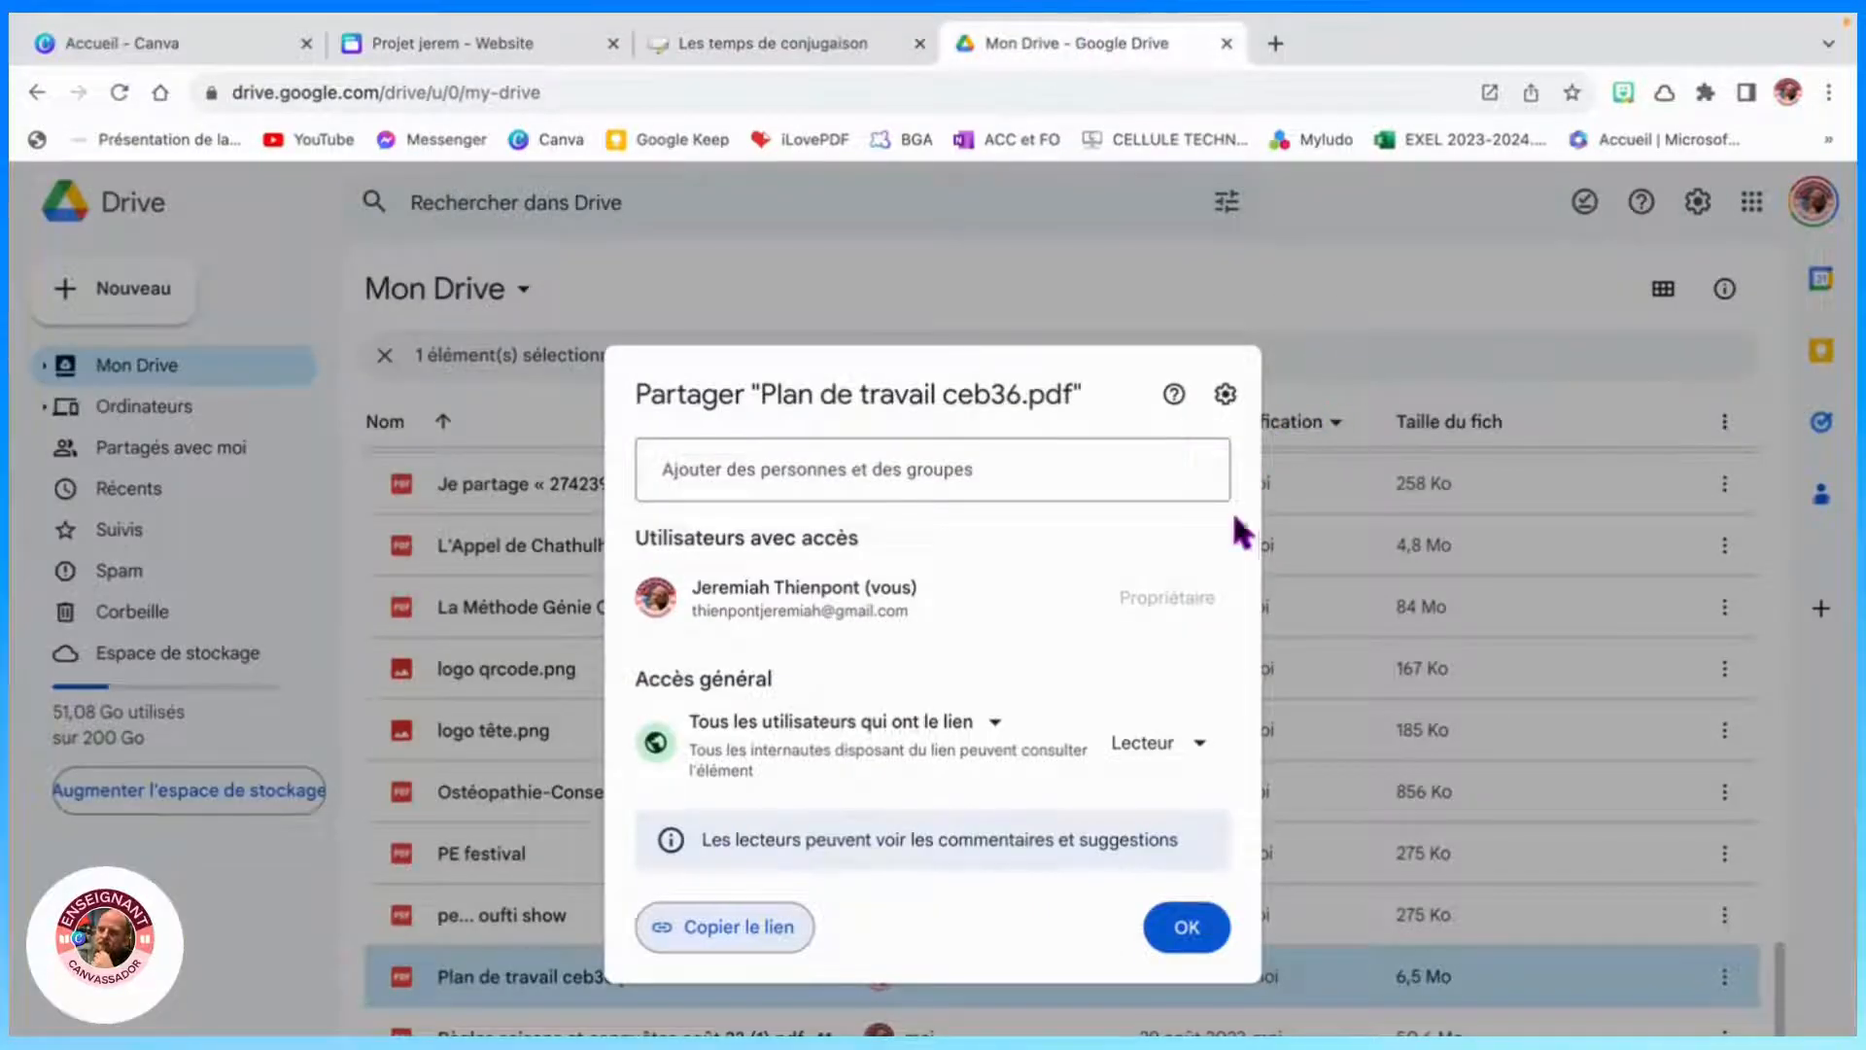
left_click(1377, 312)
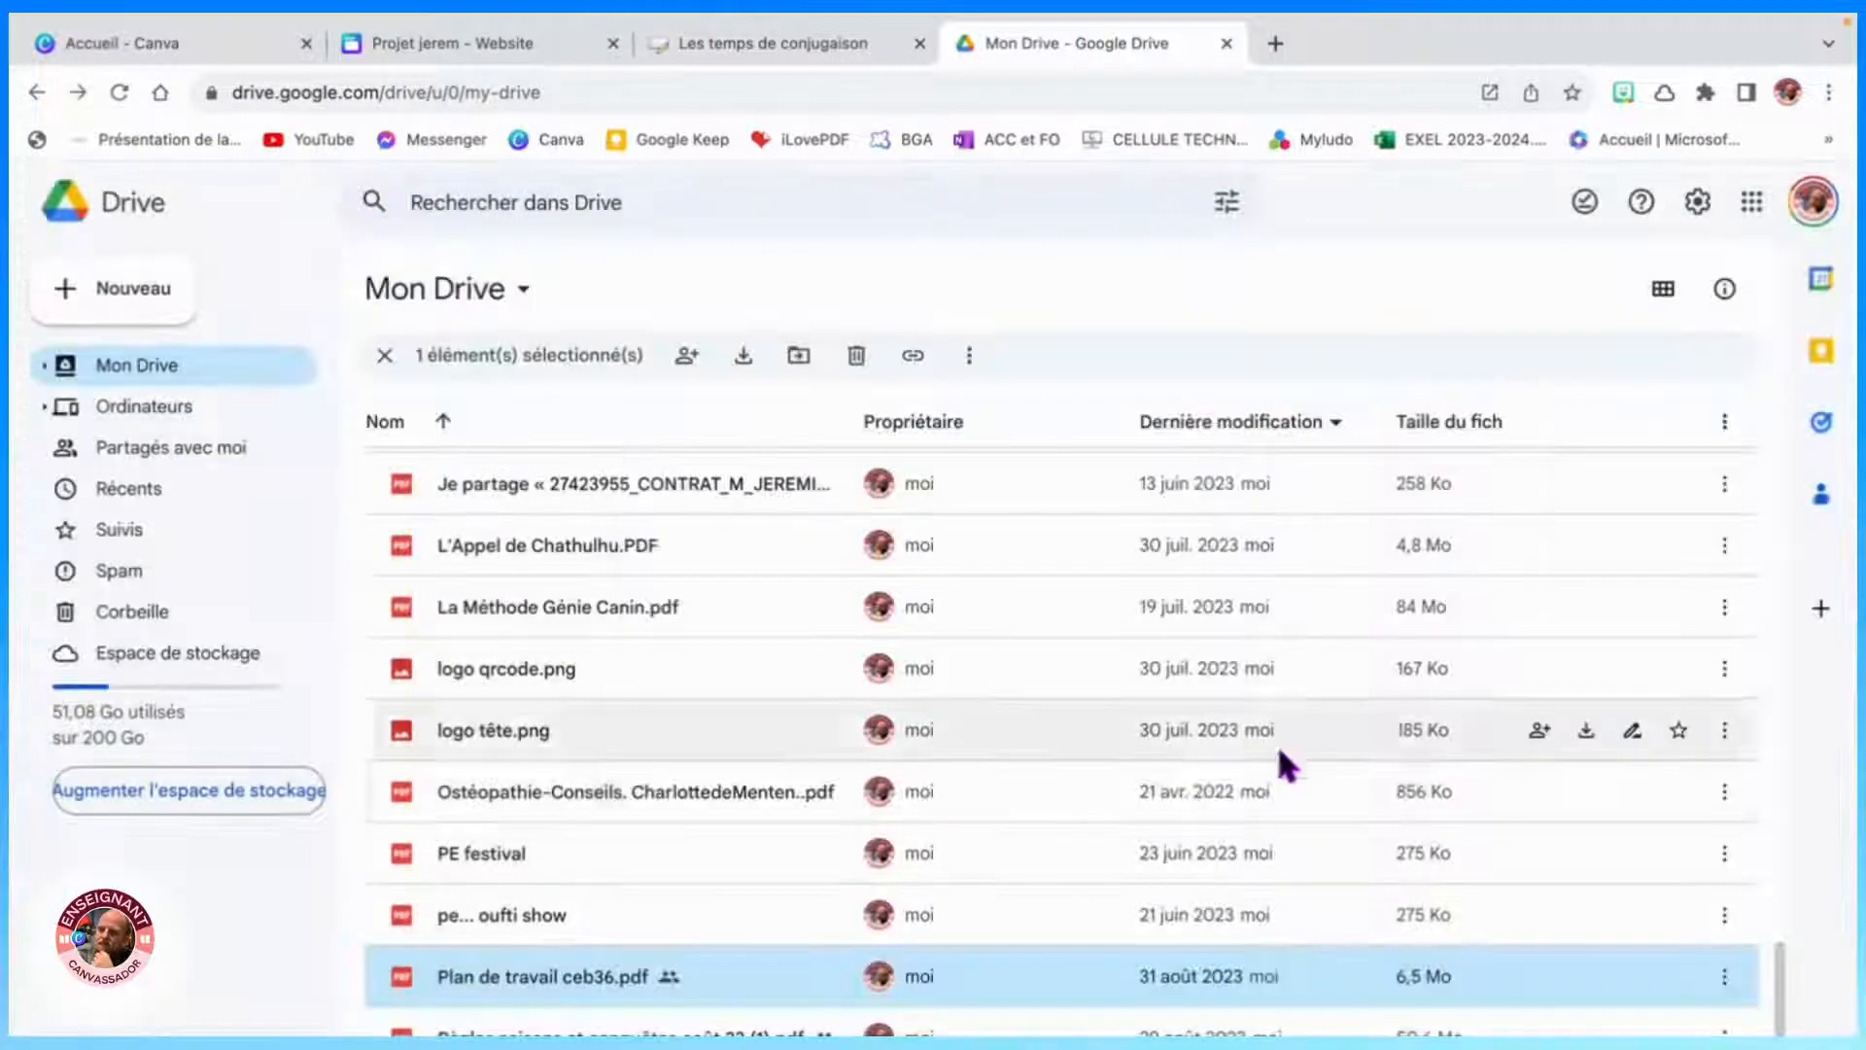
left_click(1726, 977)
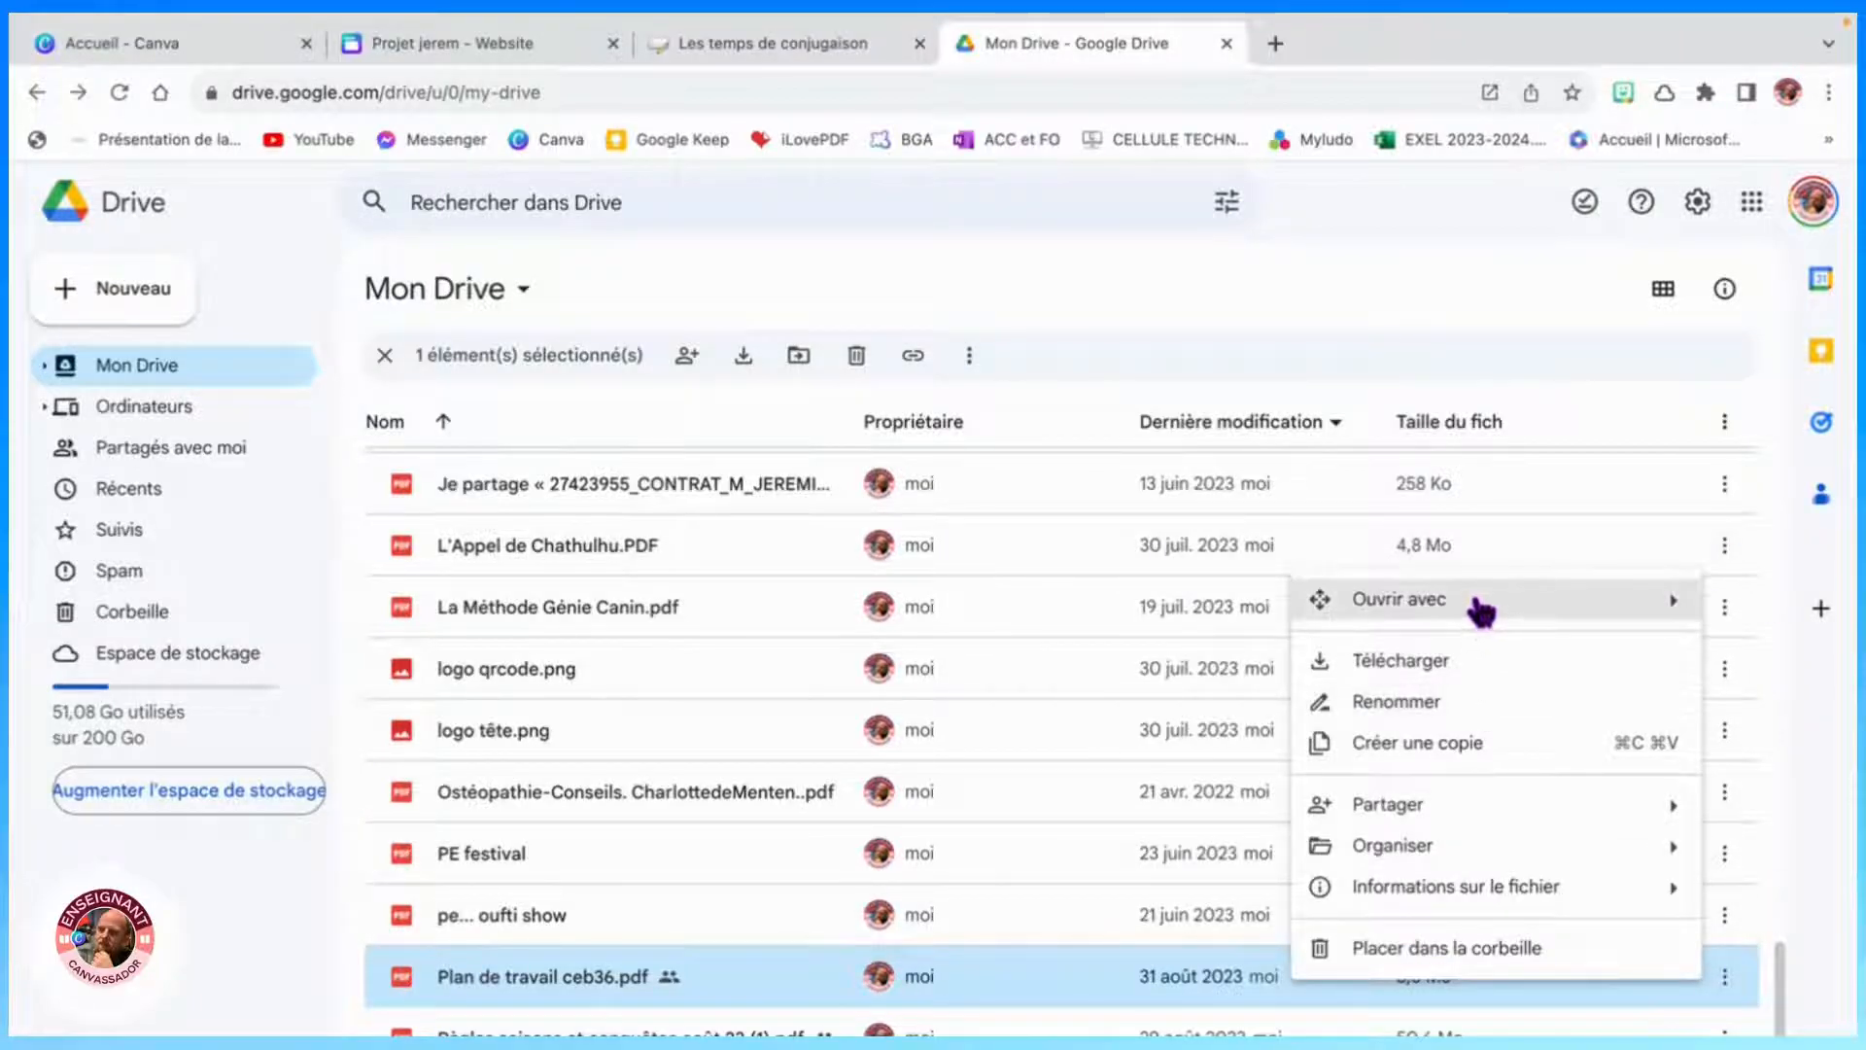
mouse_move(1428, 812)
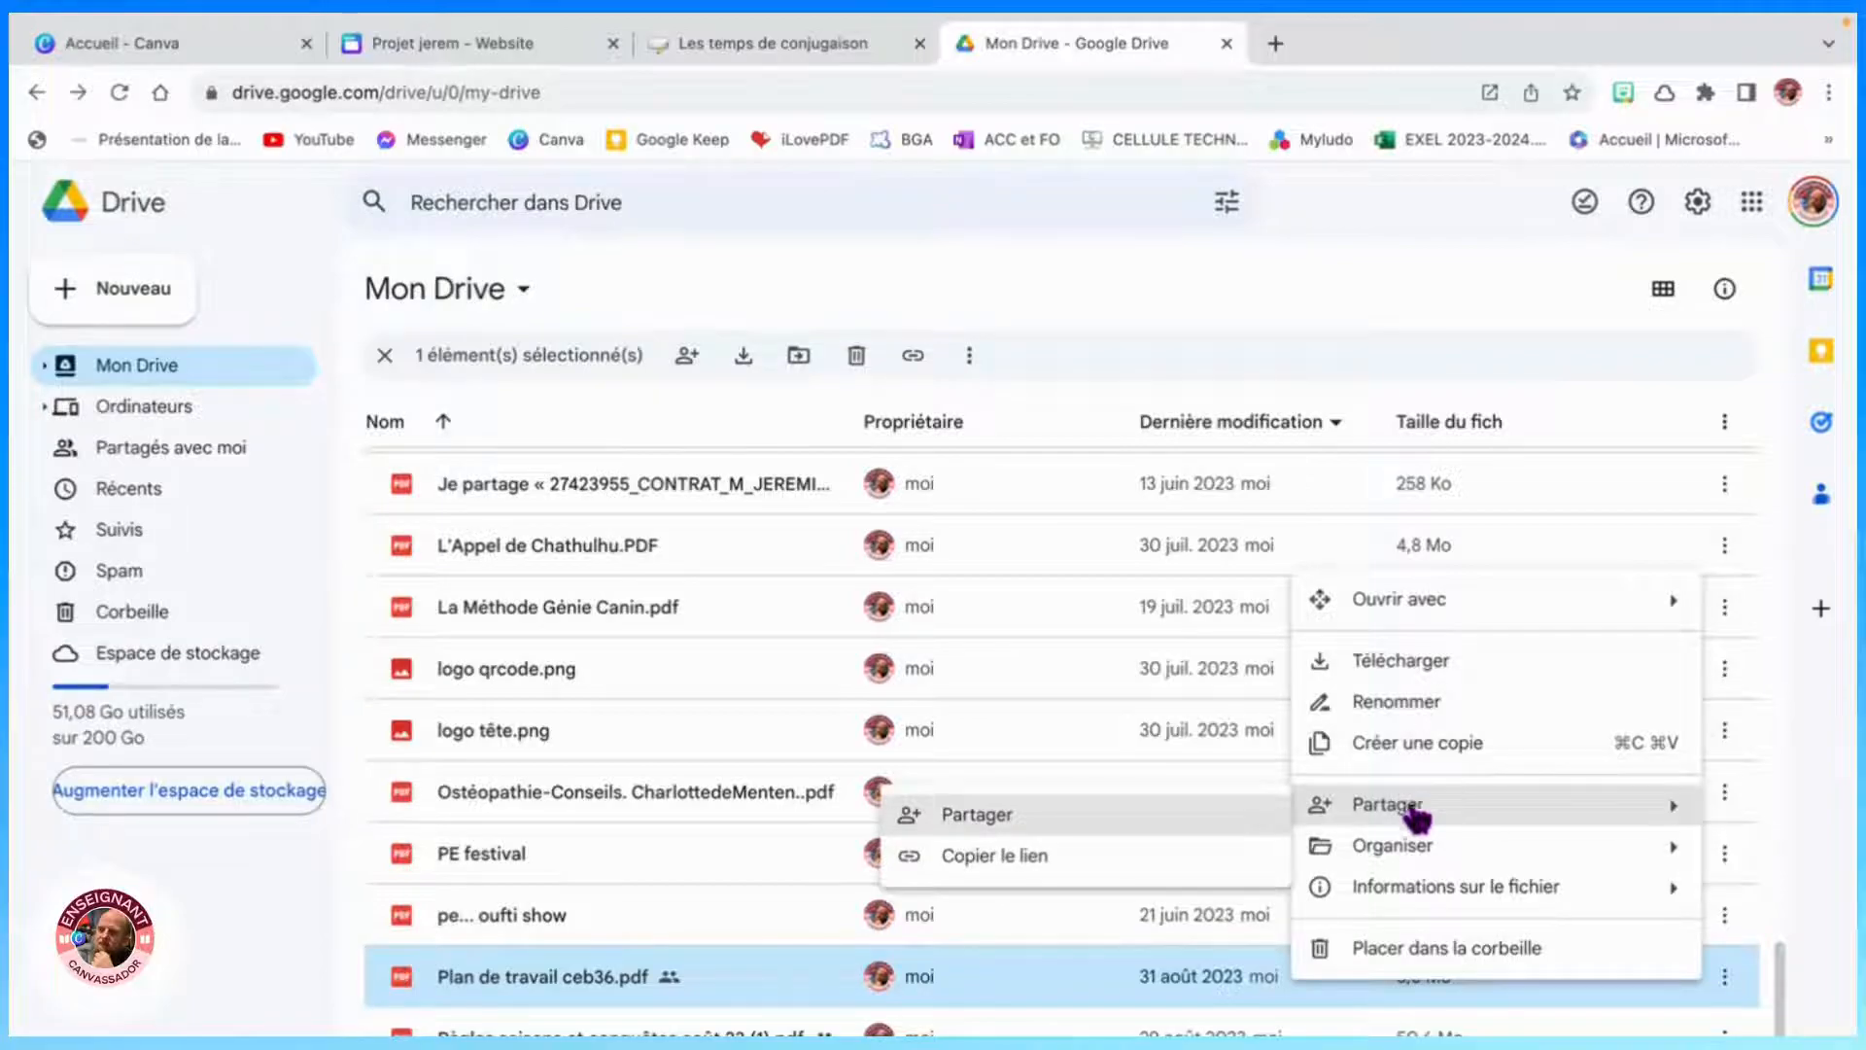
left_click(1029, 817)
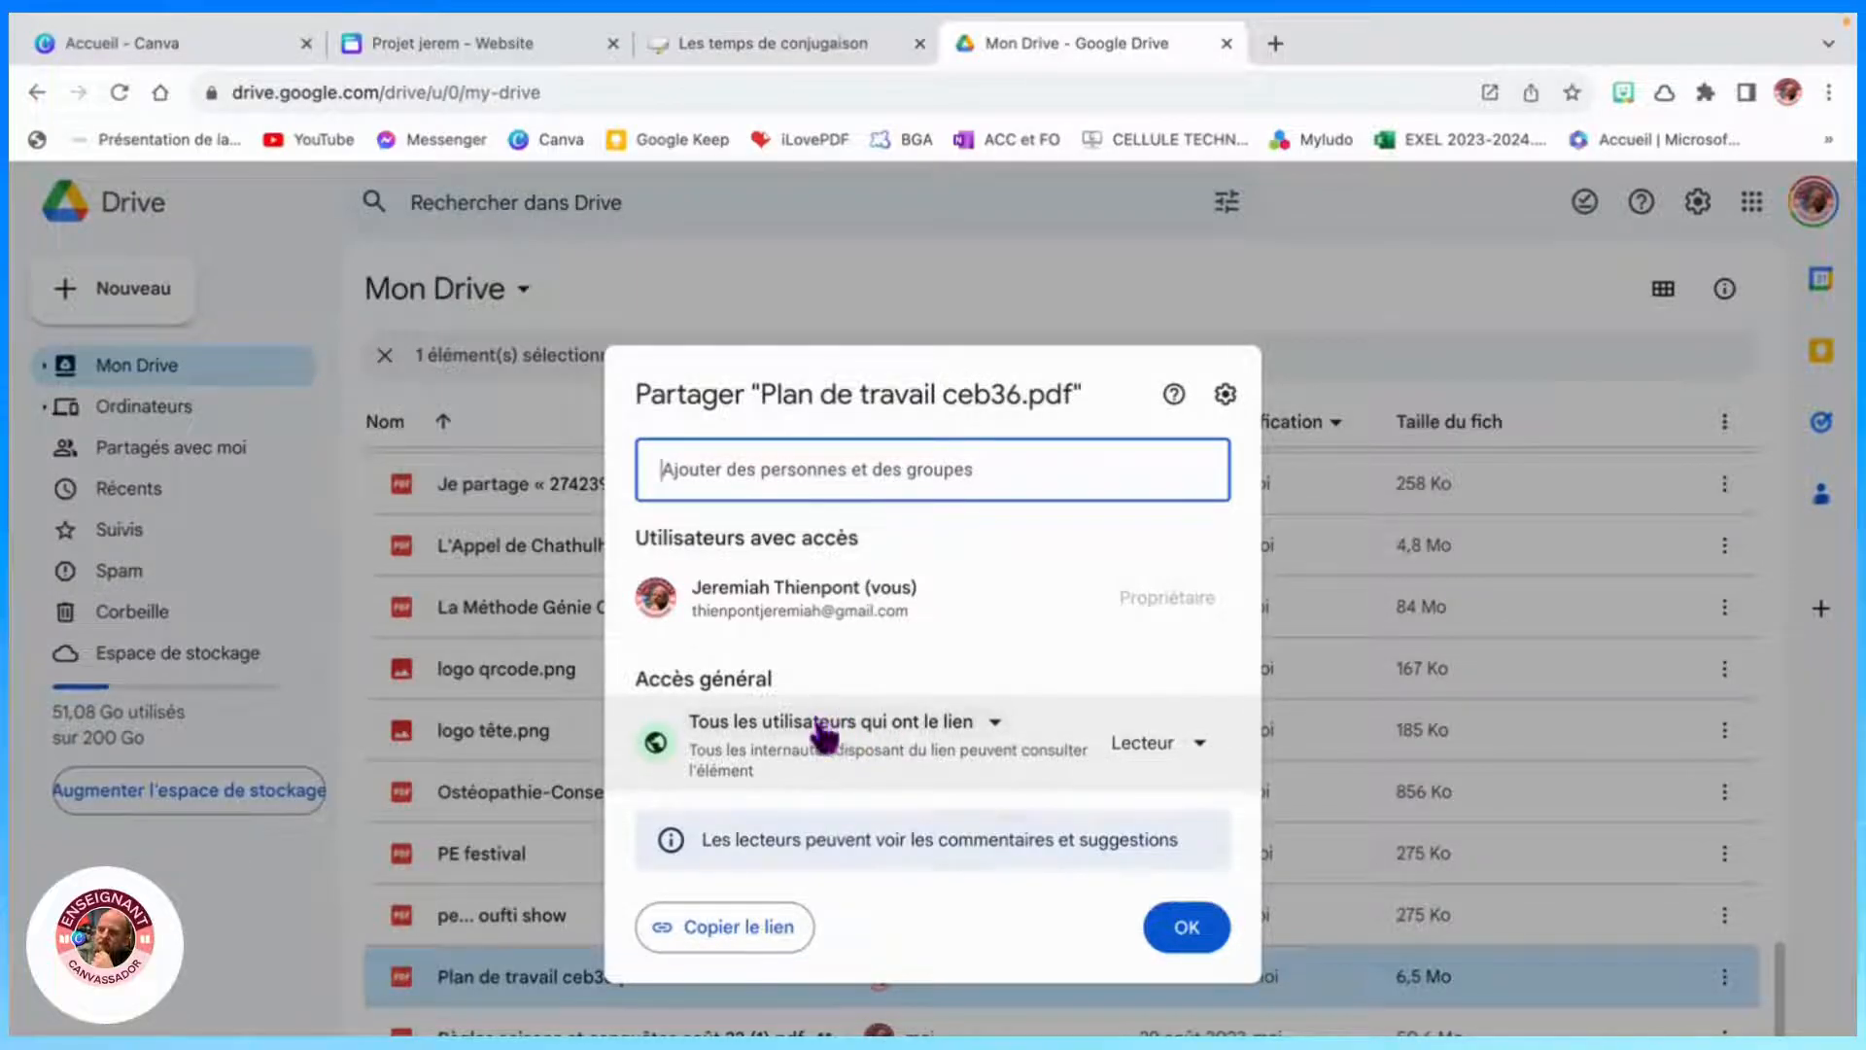
left_click(1169, 753)
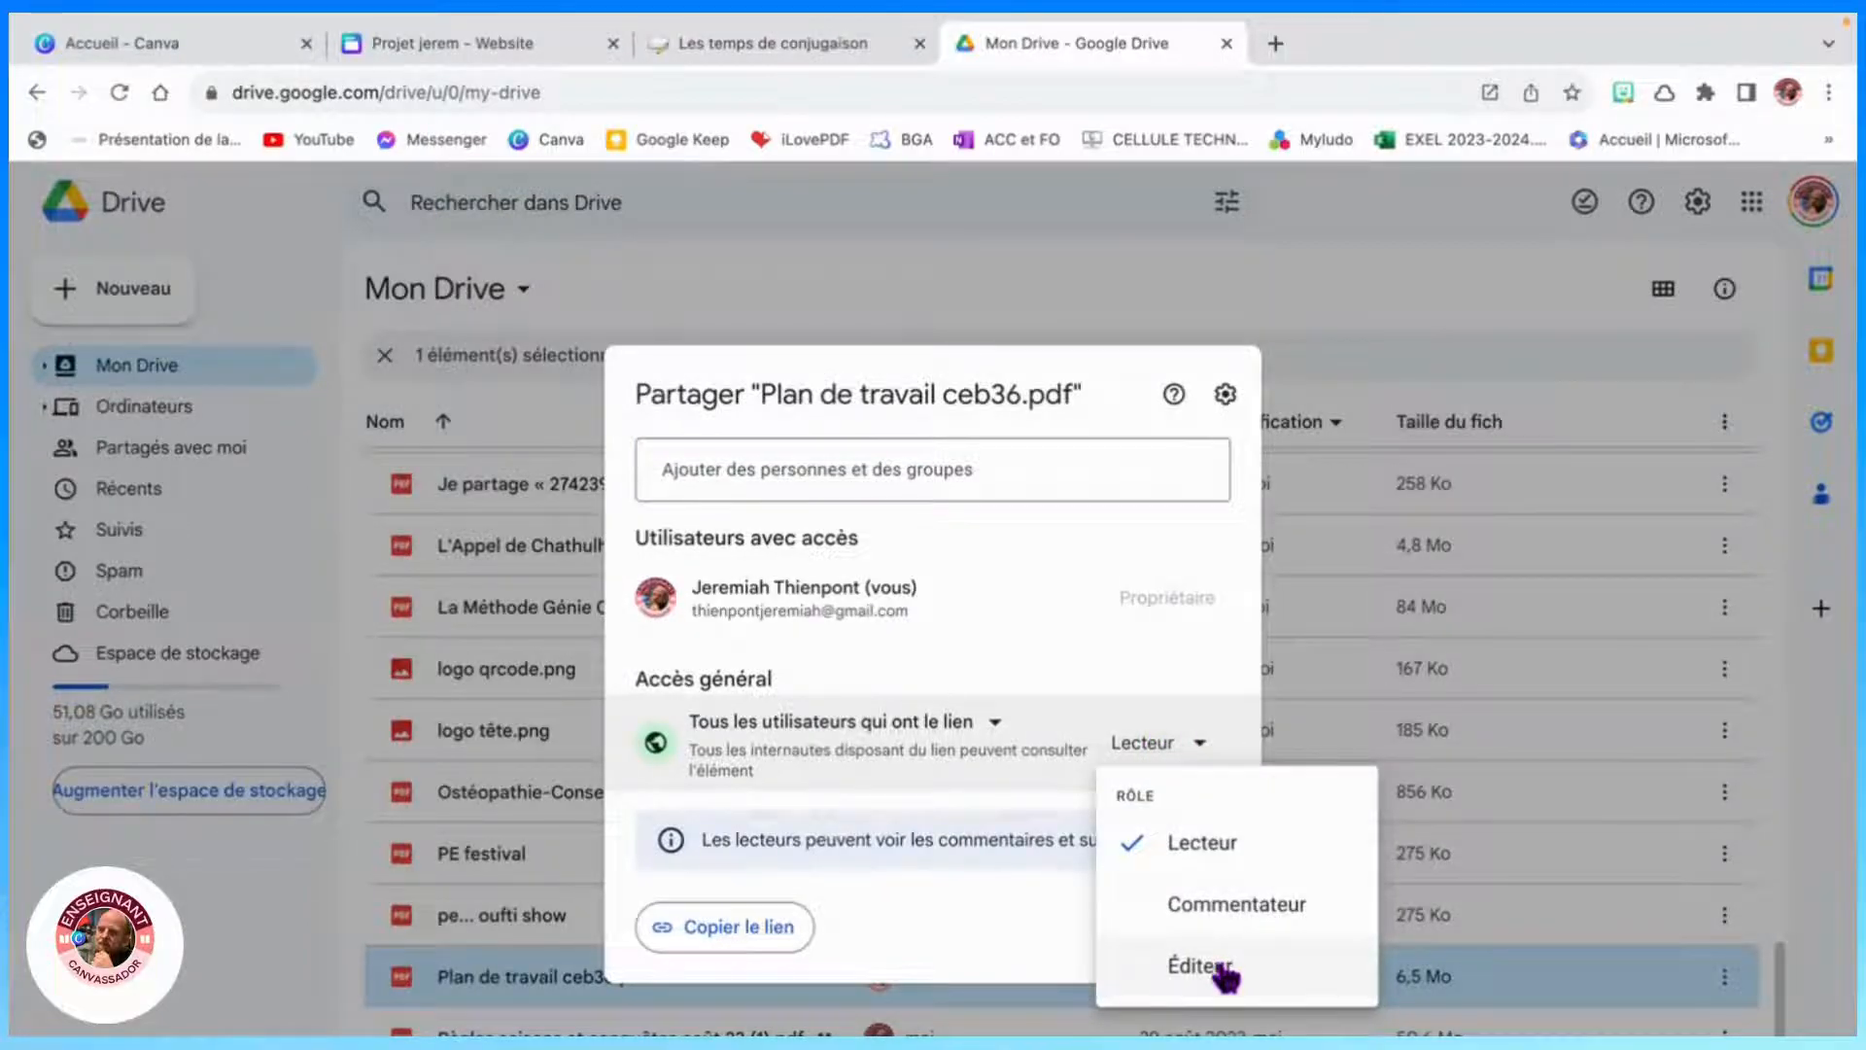
left_click(1199, 841)
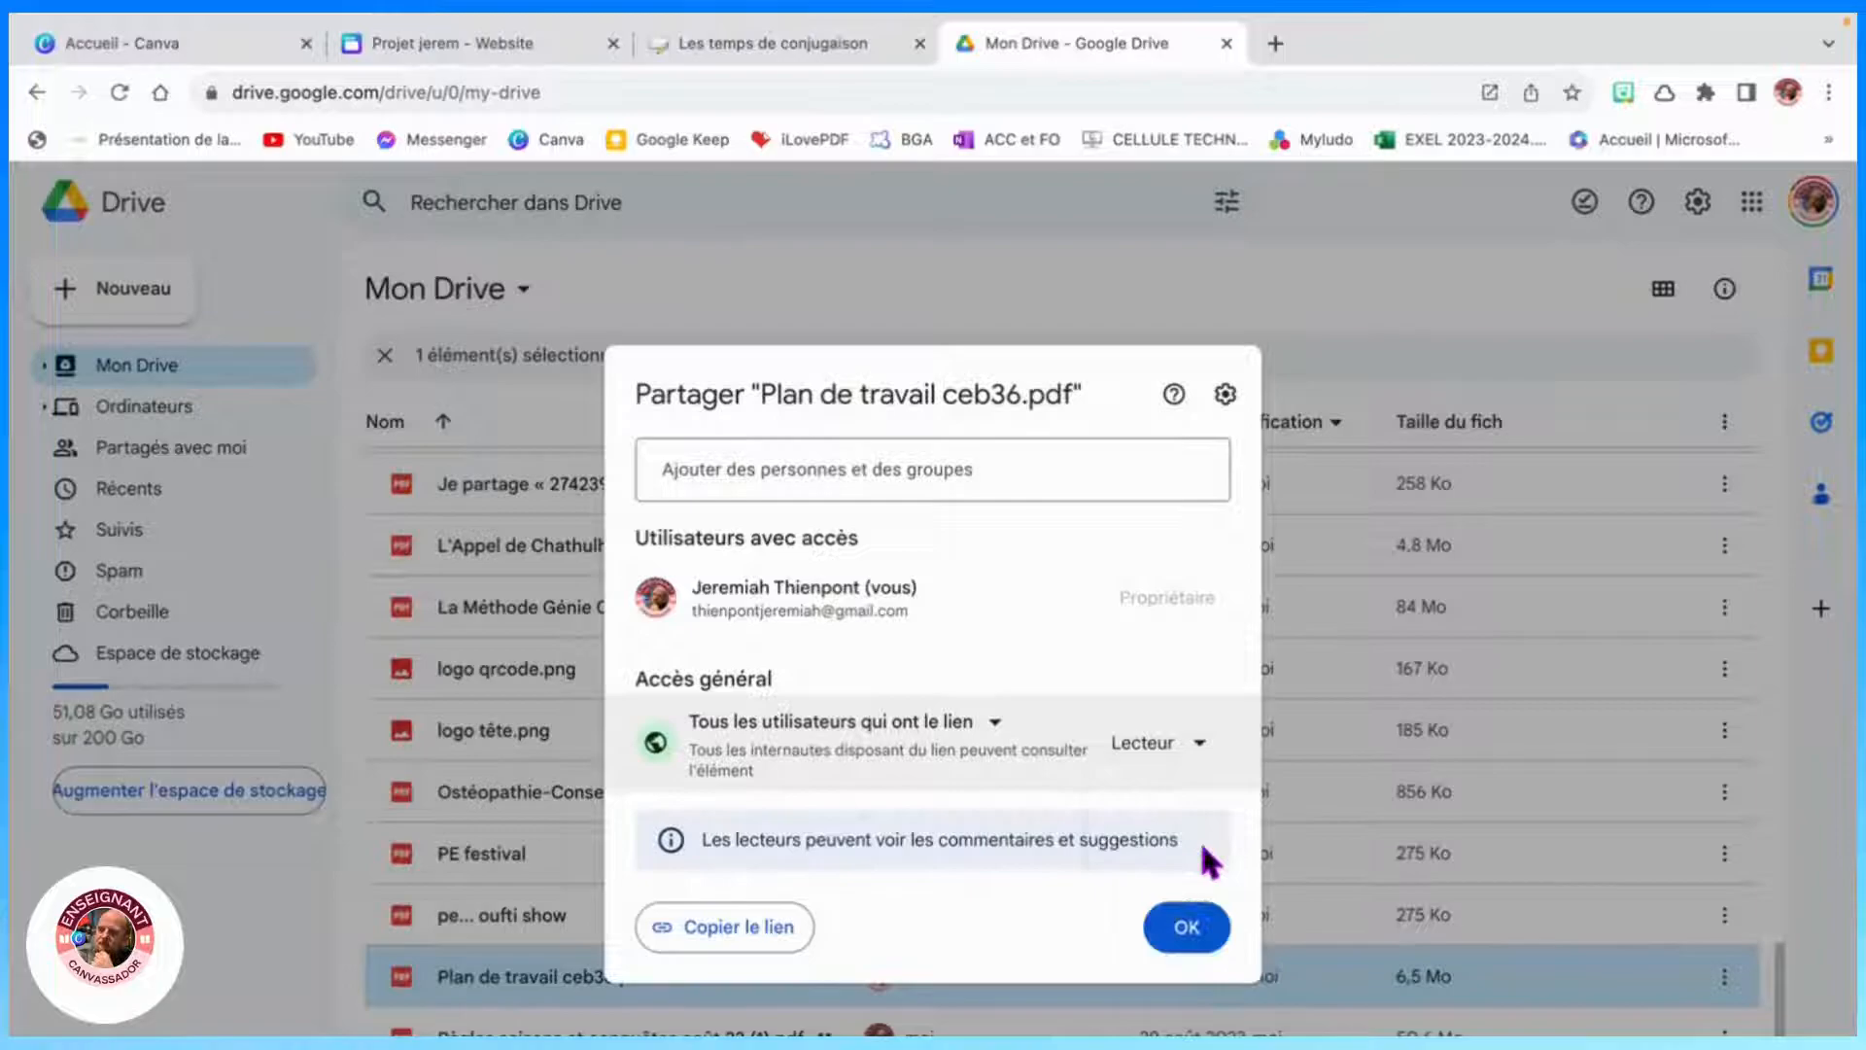
left_click(1199, 931)
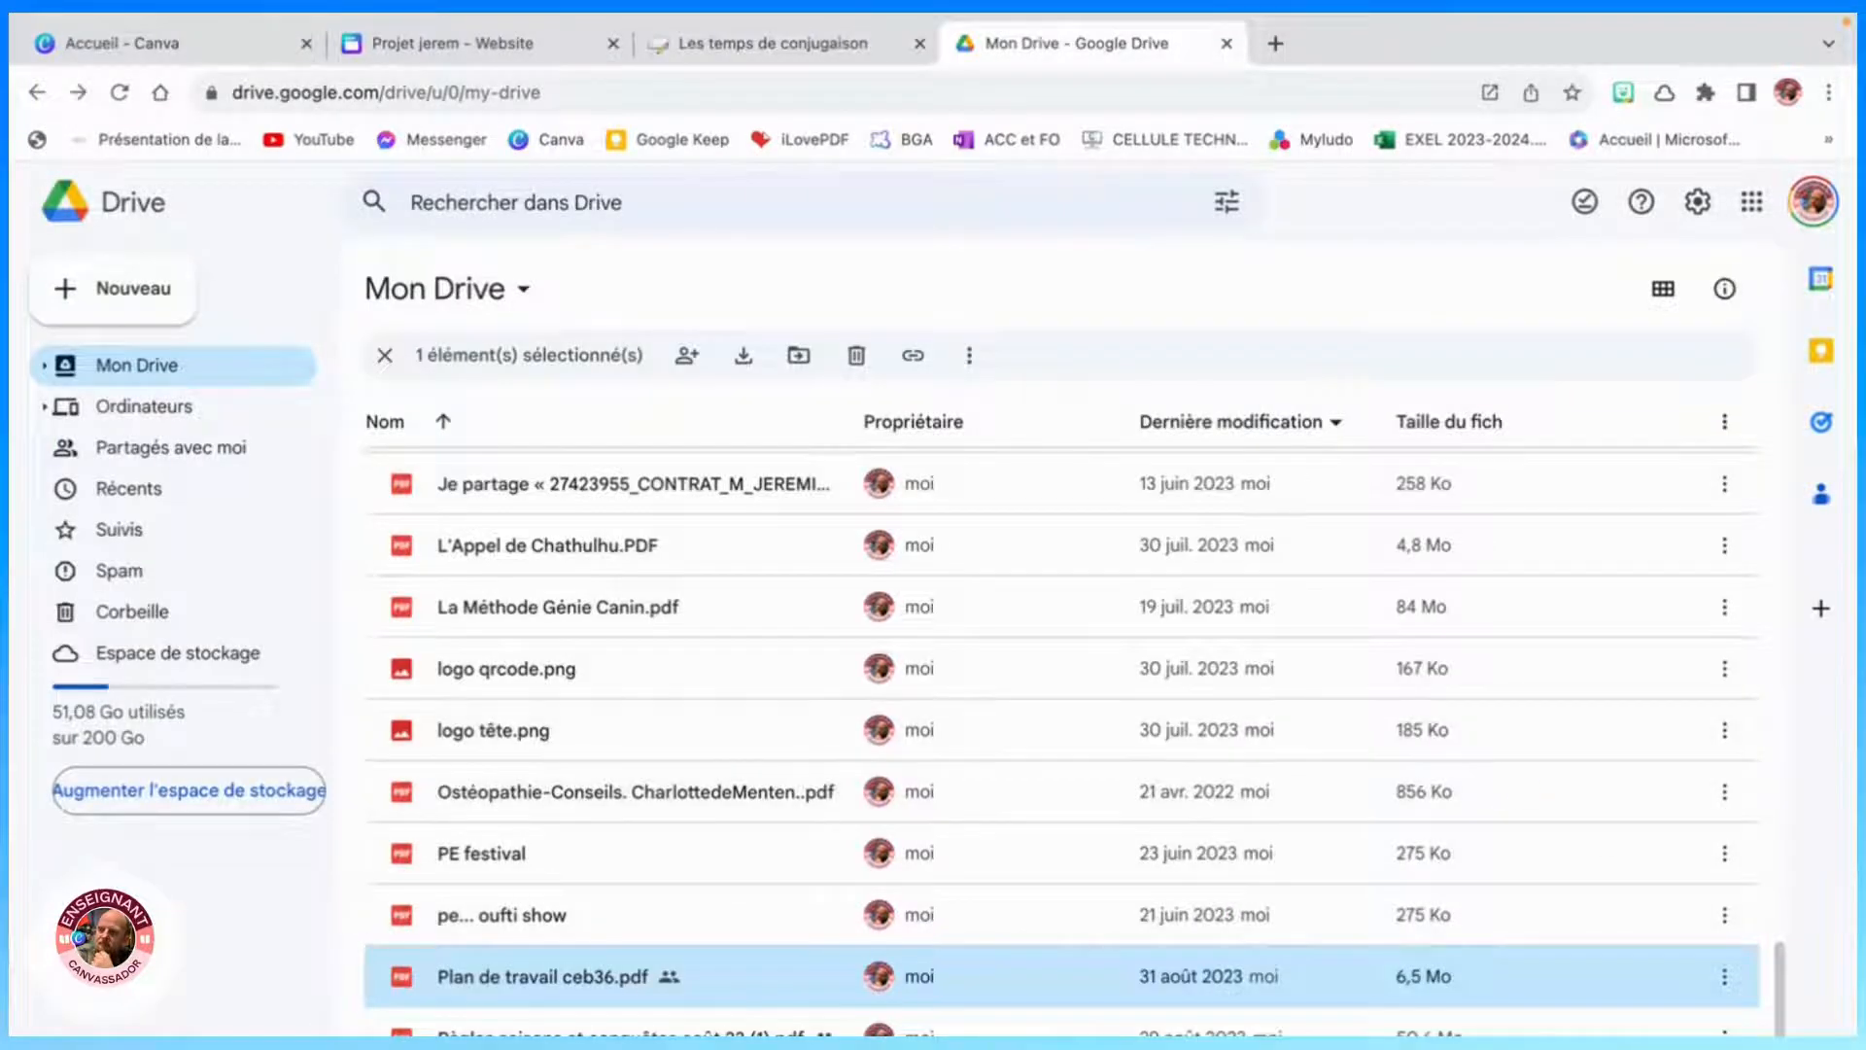
- Copy the sharing link of Plan de travail ceb36.pdf
left_click(1720, 975)
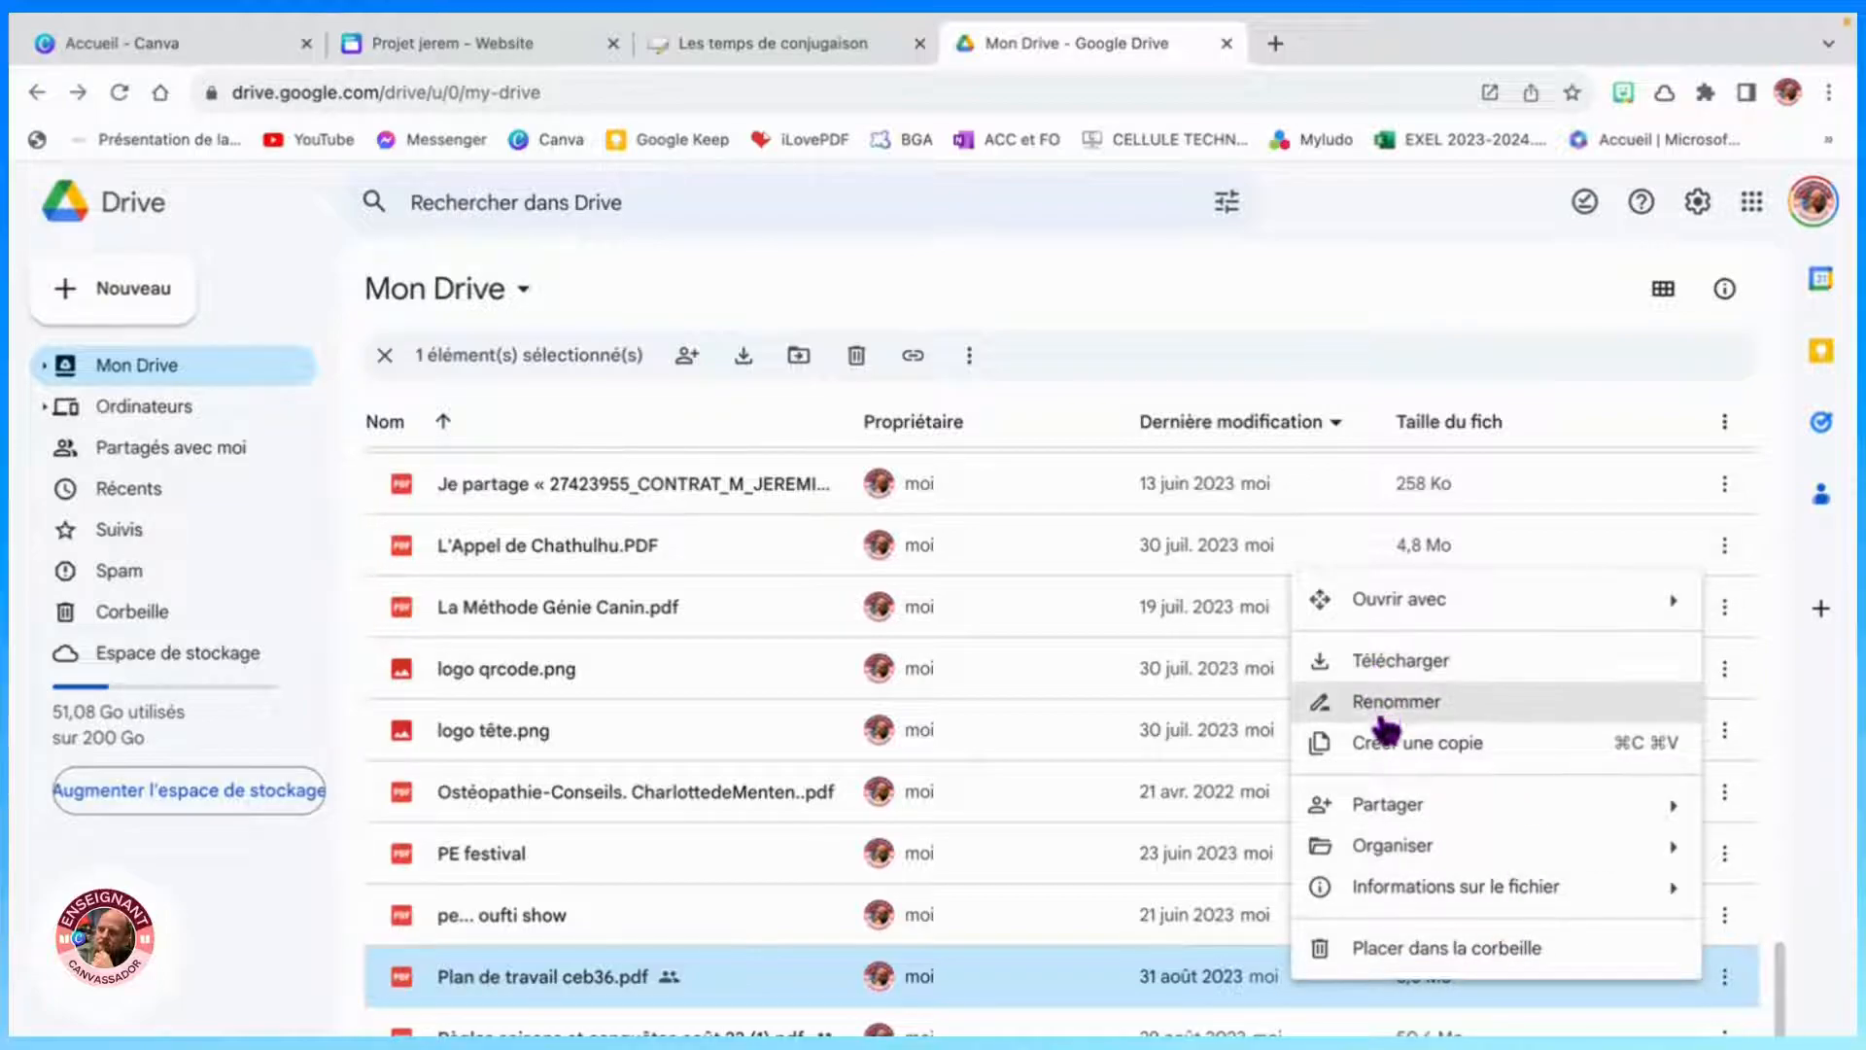
mouse_move(1311, 824)
left_click(1070, 873)
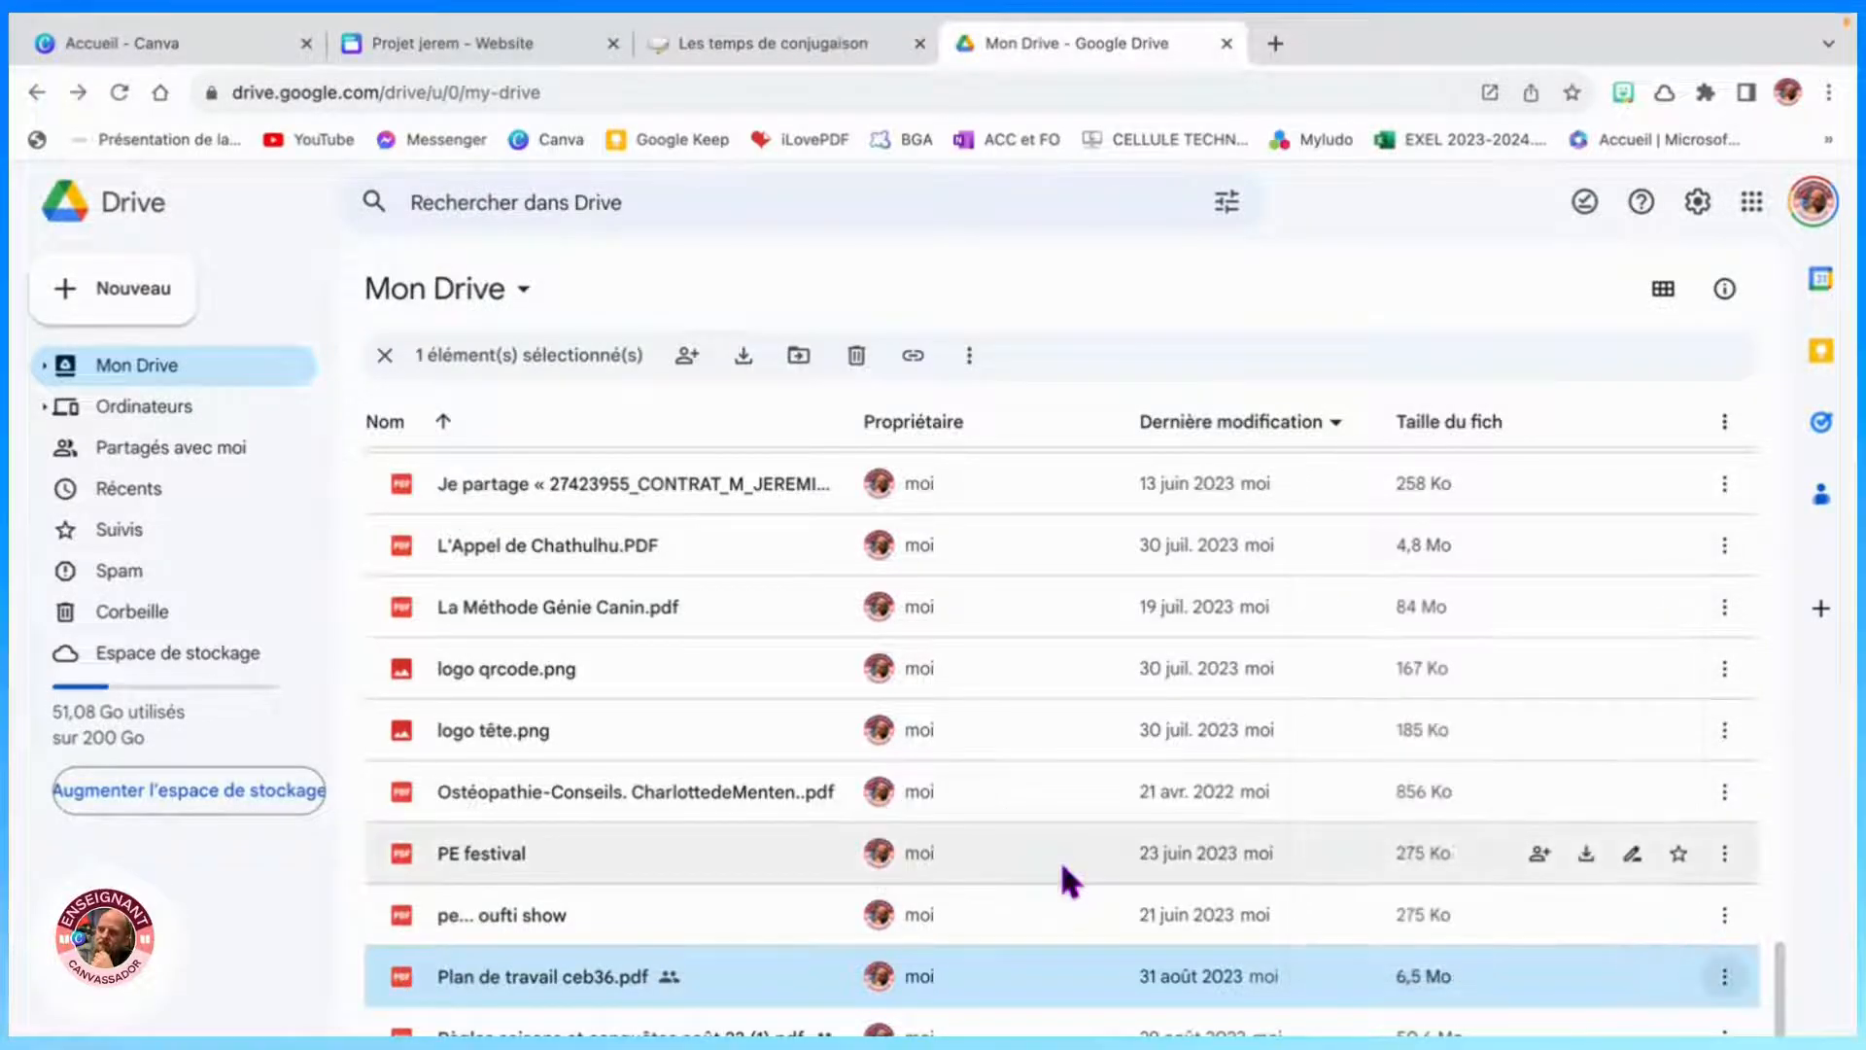
- Back in Canva, paste the Drive link onto the first Ressources photo as its link
left_click(480, 49)
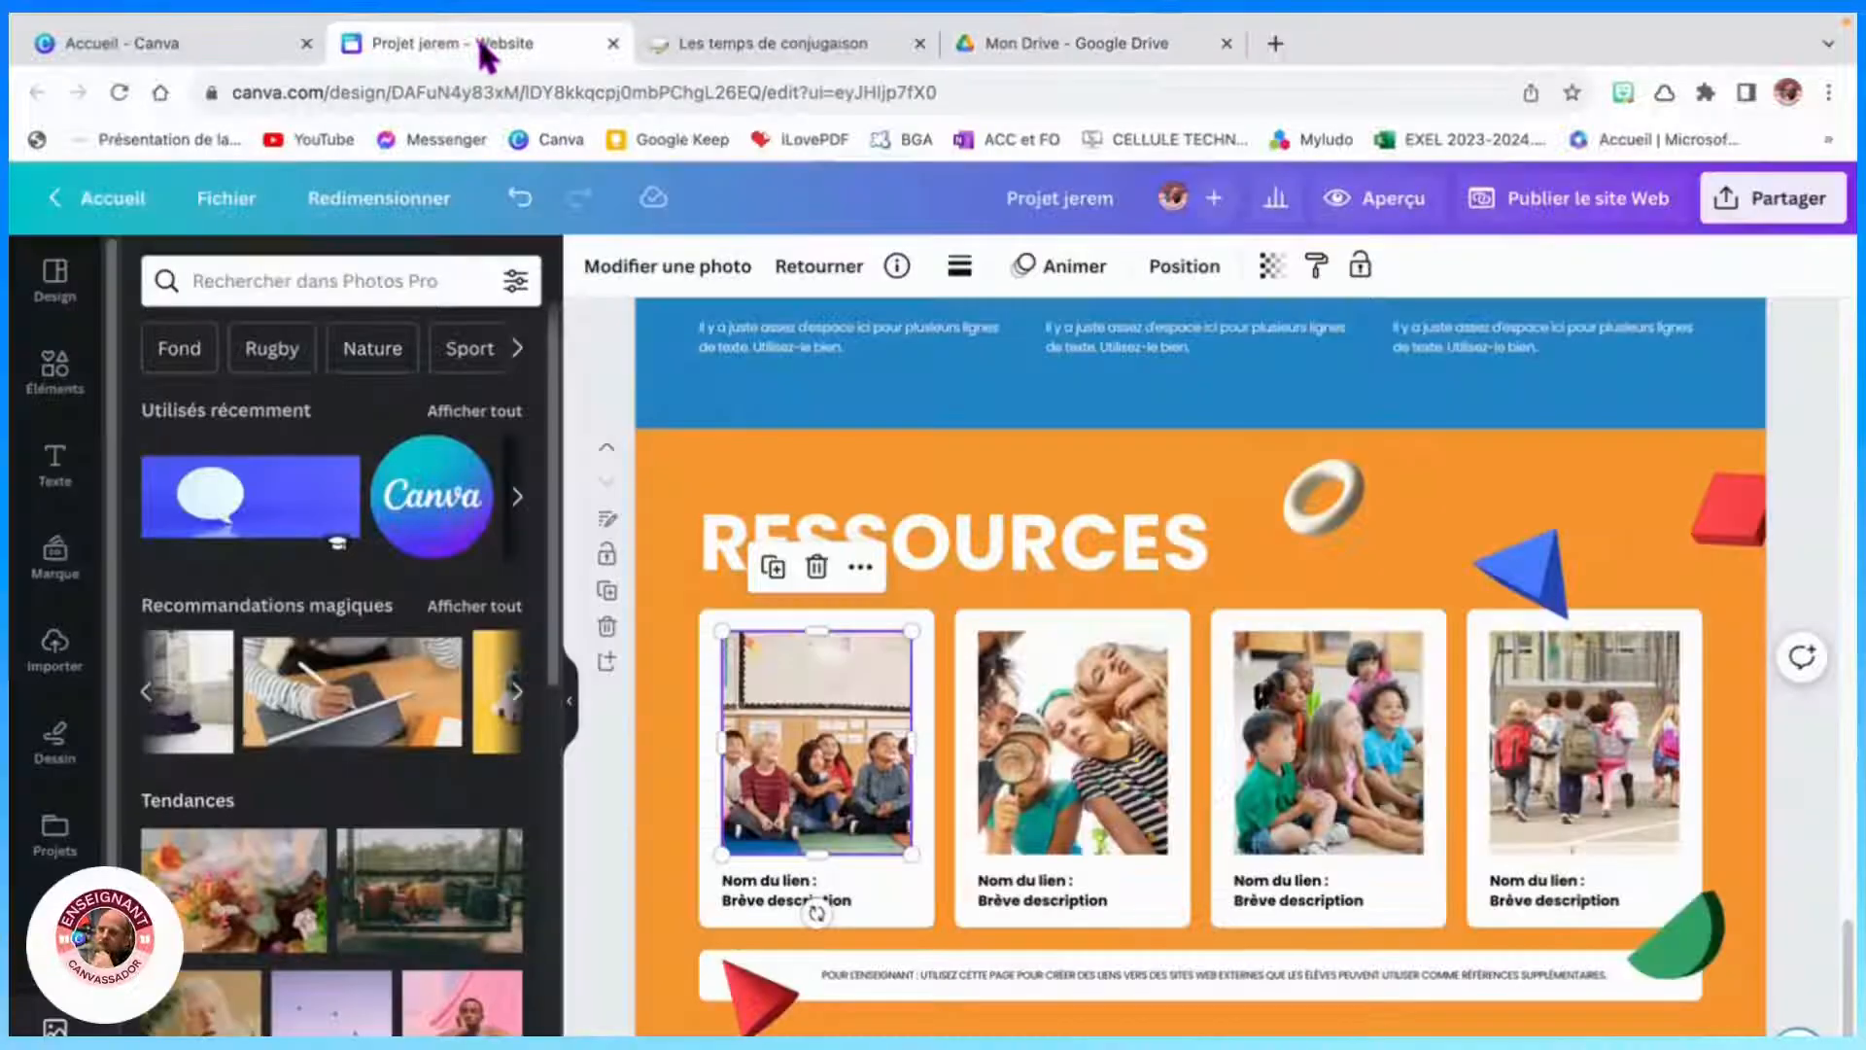
right_click(825, 748)
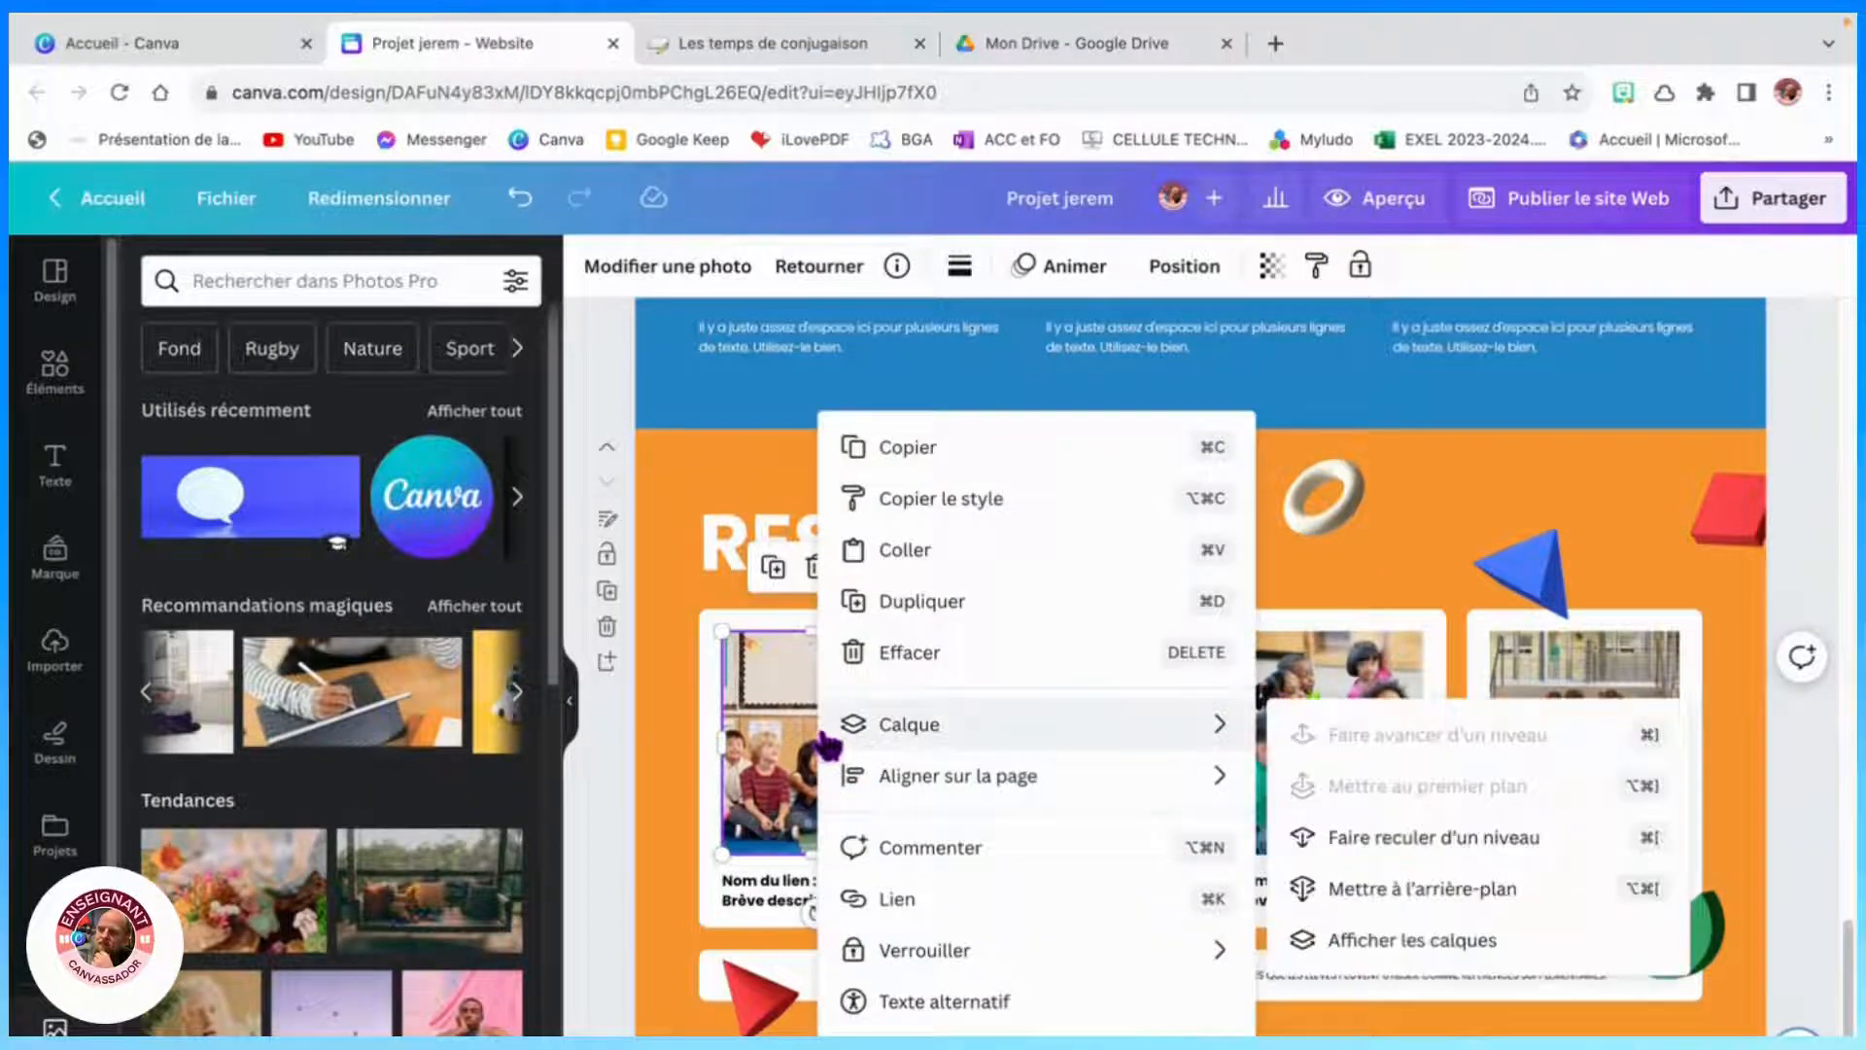
left_click(931, 554)
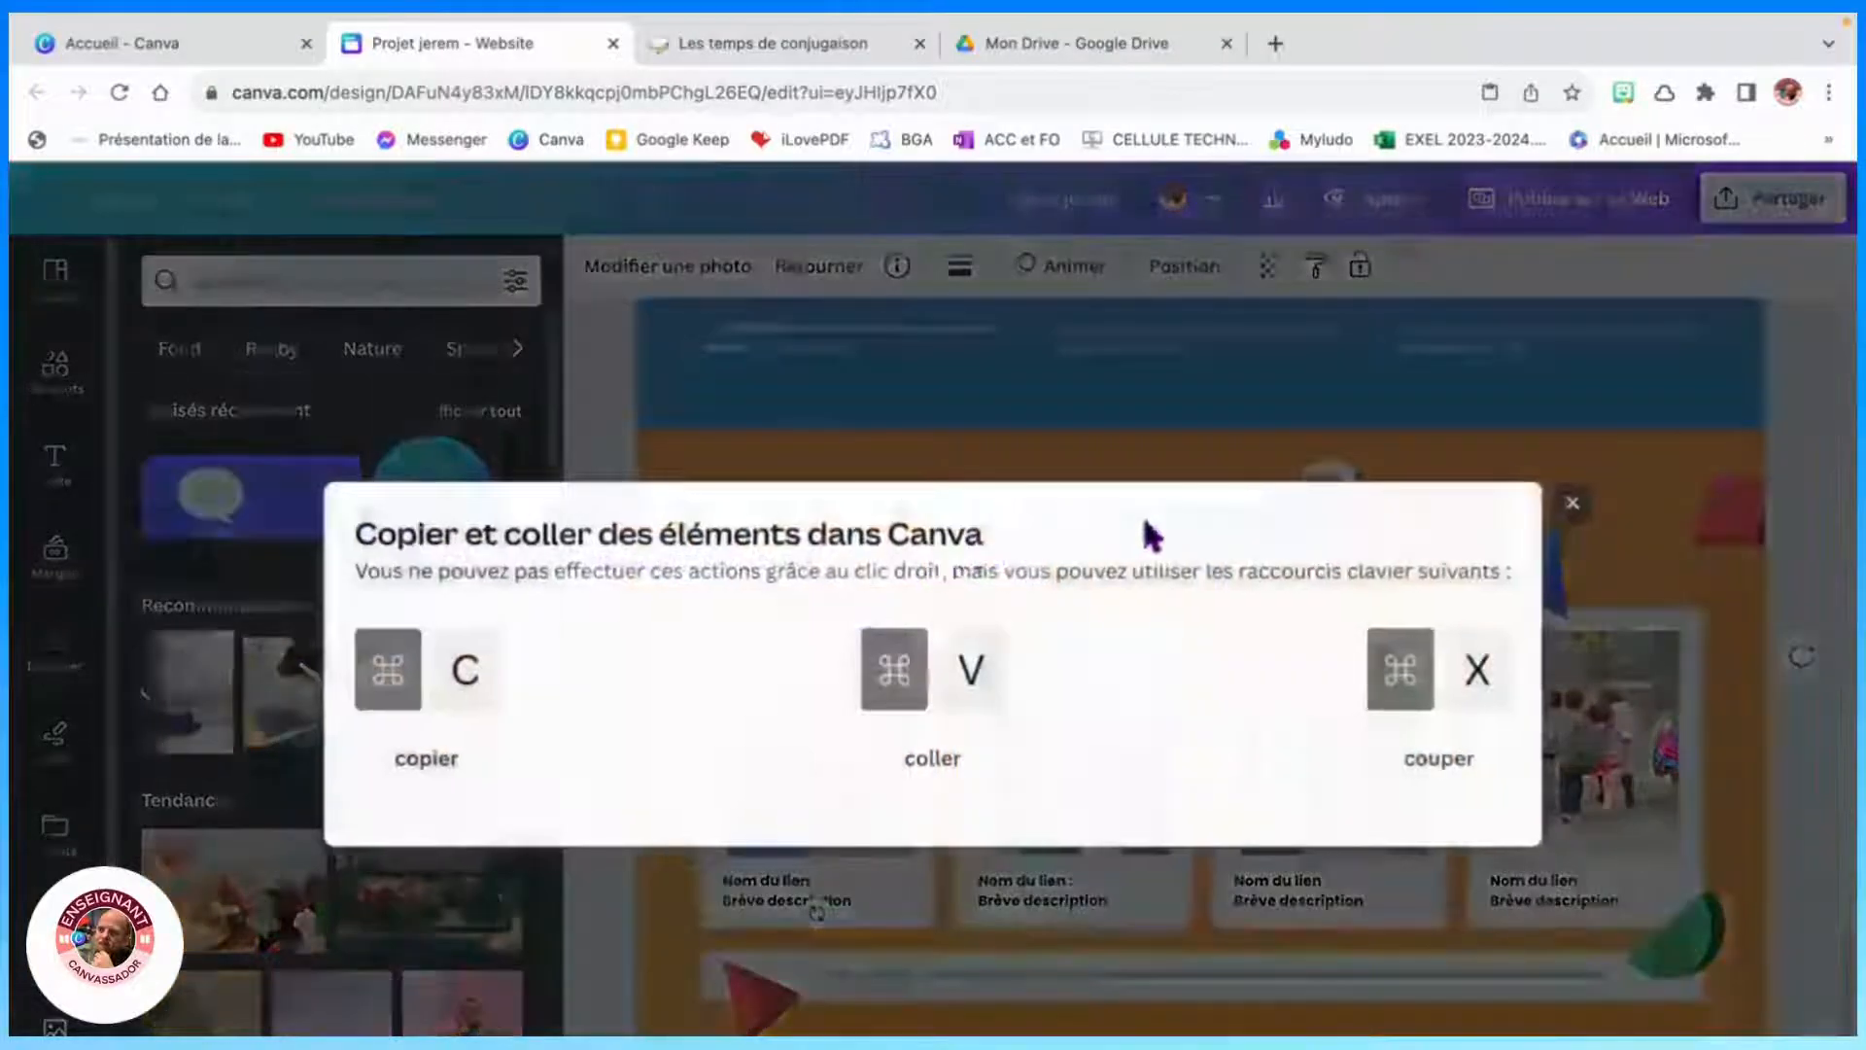
left_click(1571, 503)
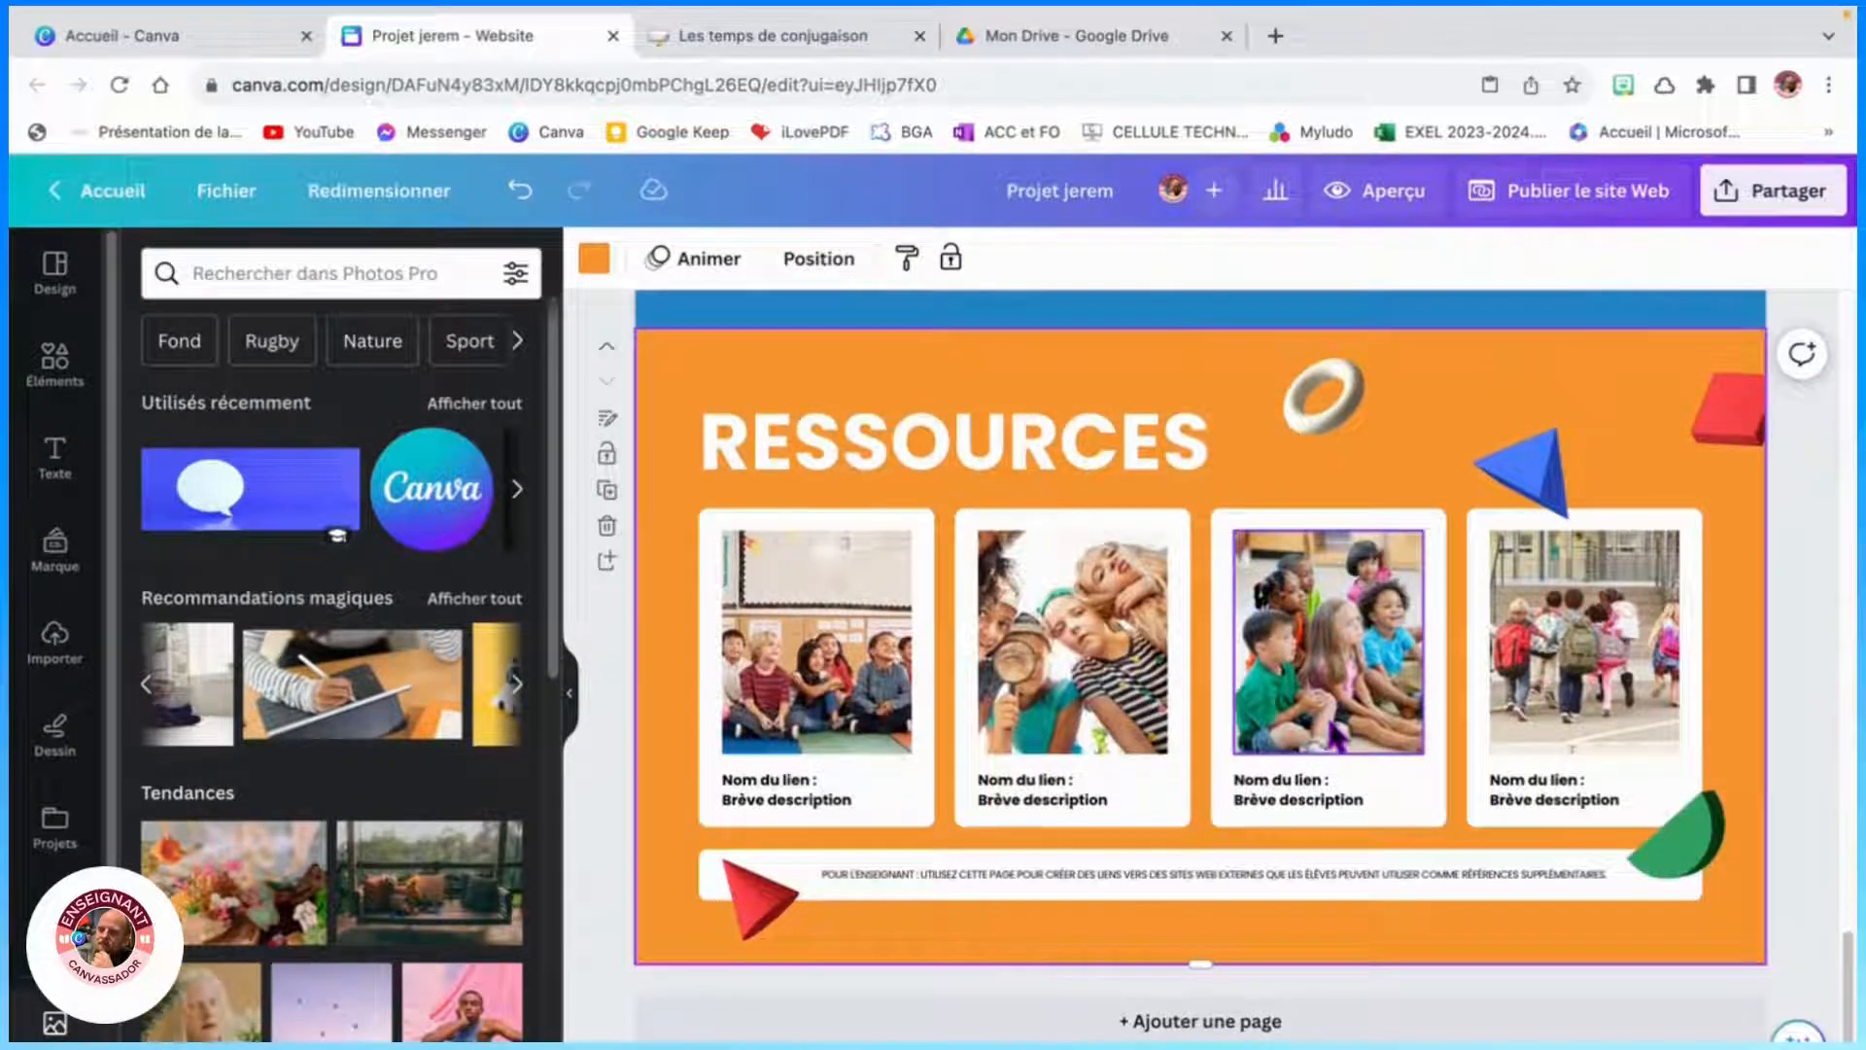
- Duplicate the PROJET JEREM title page
scroll(1333, 743, "up", 3)
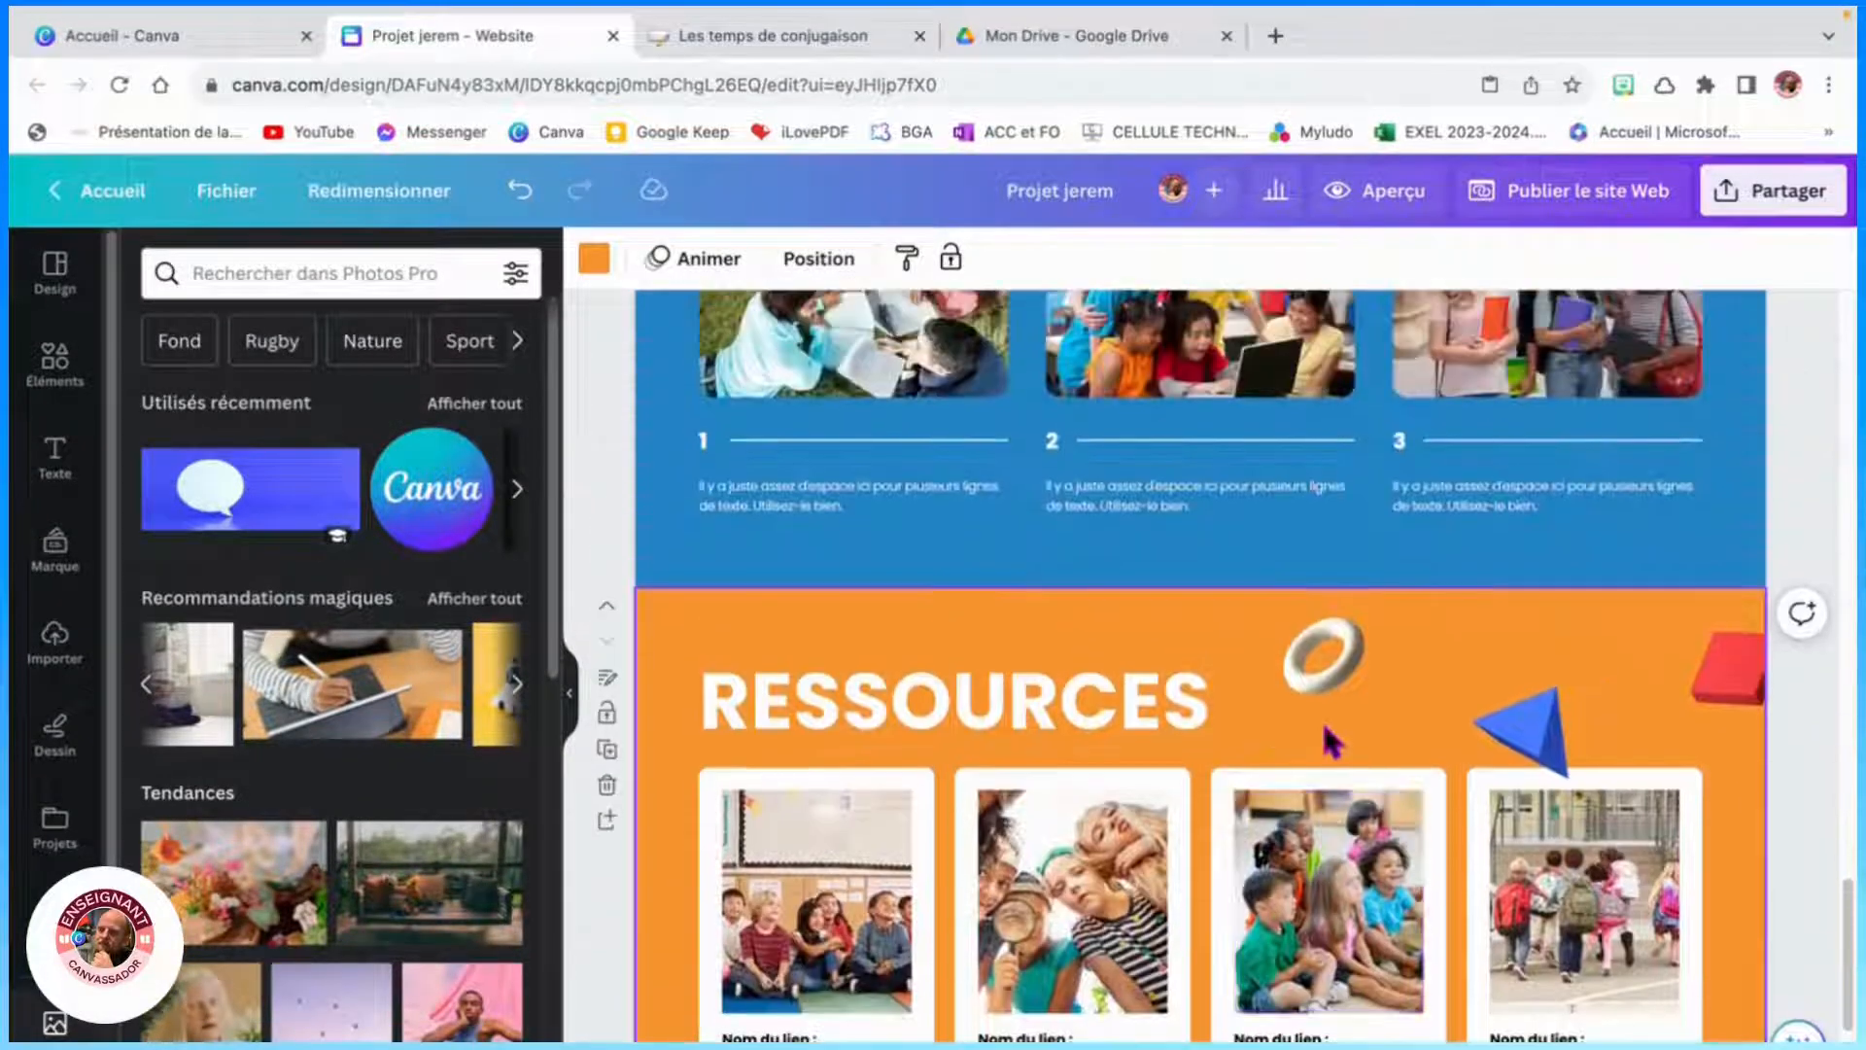
scroll(1333, 743, "up", 10)
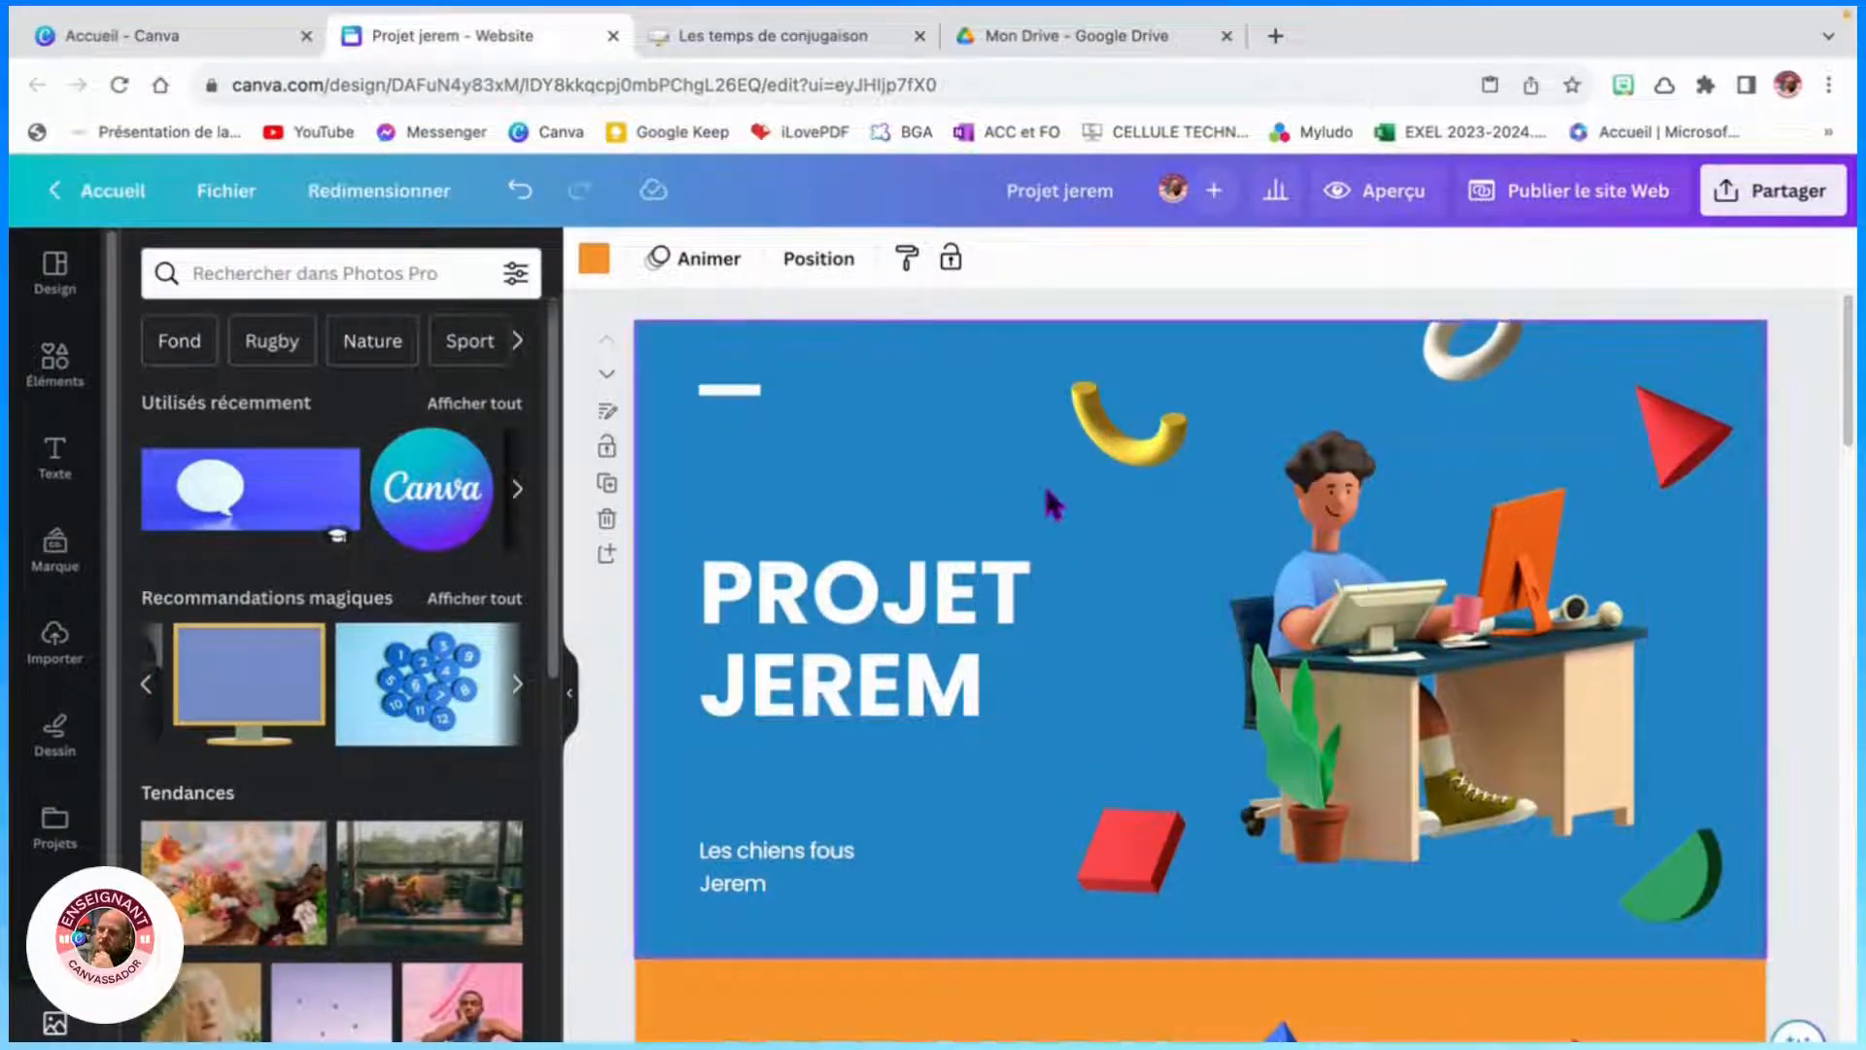
left_click(608, 483)
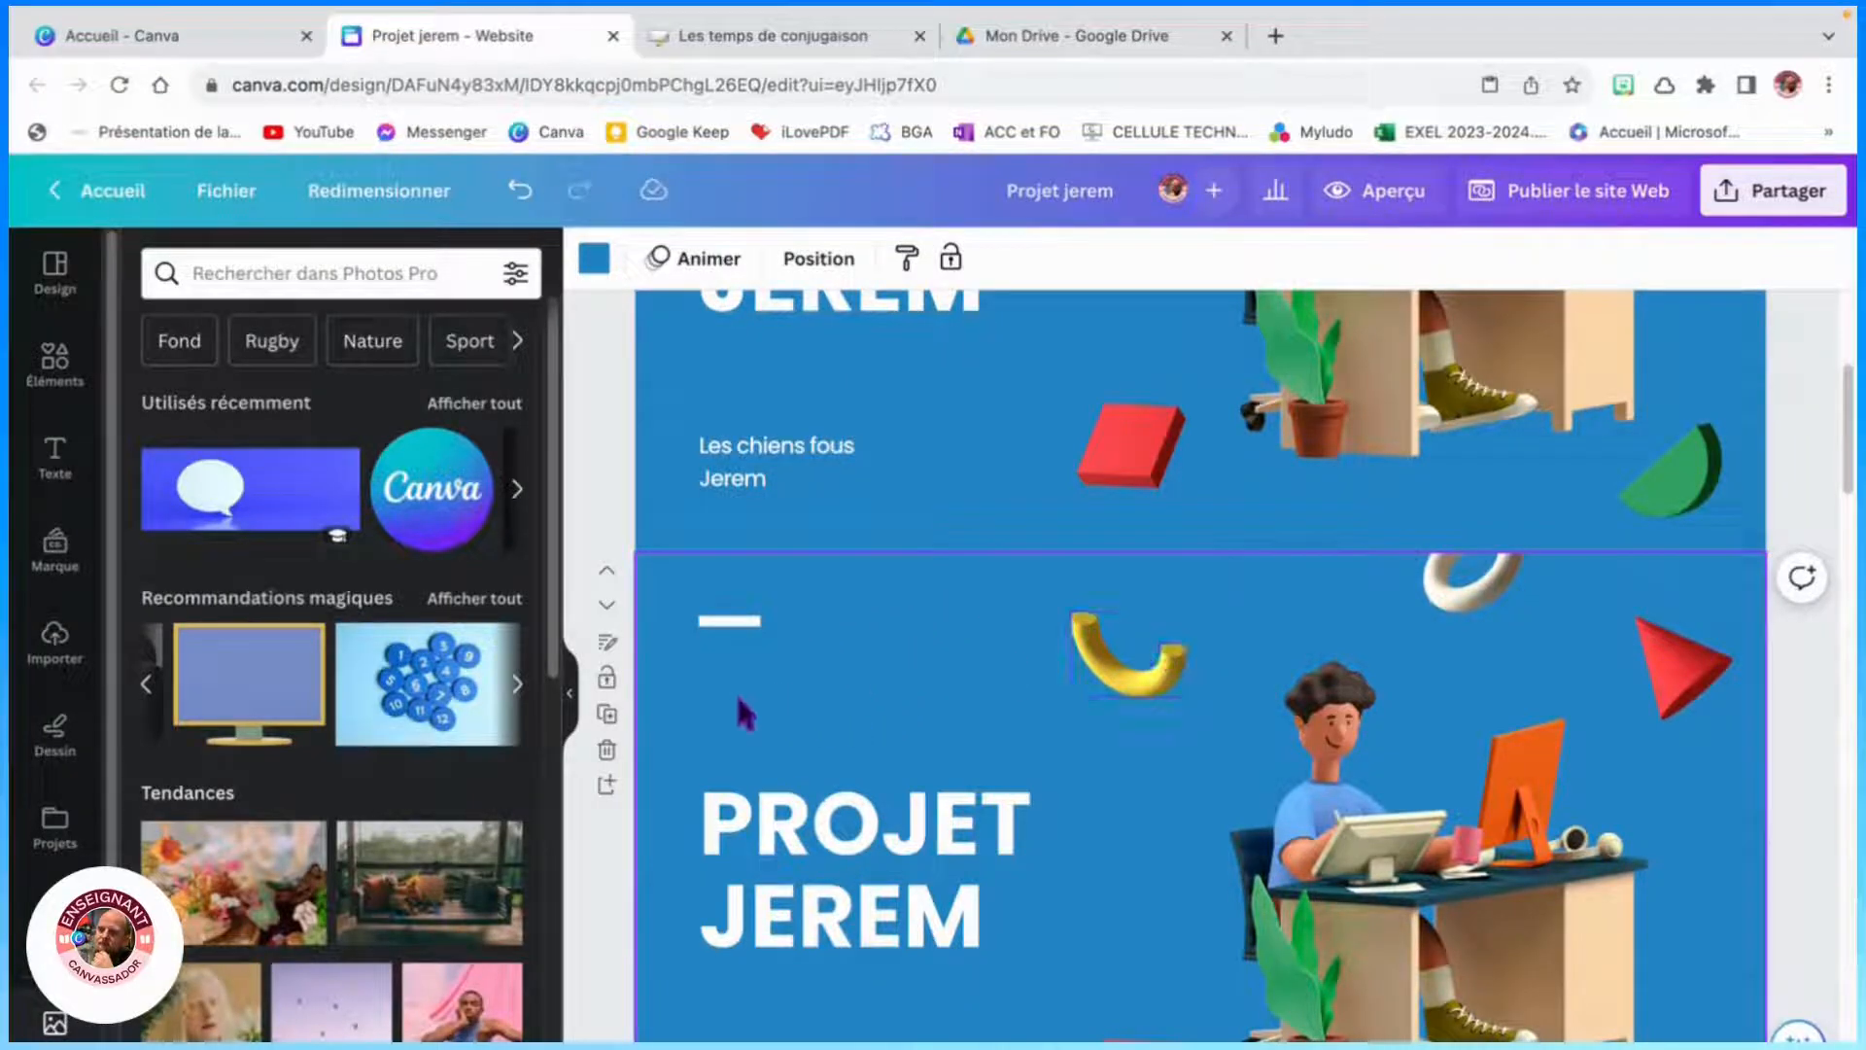
- Delete the PROJET JEREM title and the Les chiens fous subtitle from the duplicated page
scroll(991, 777, "down", 1)
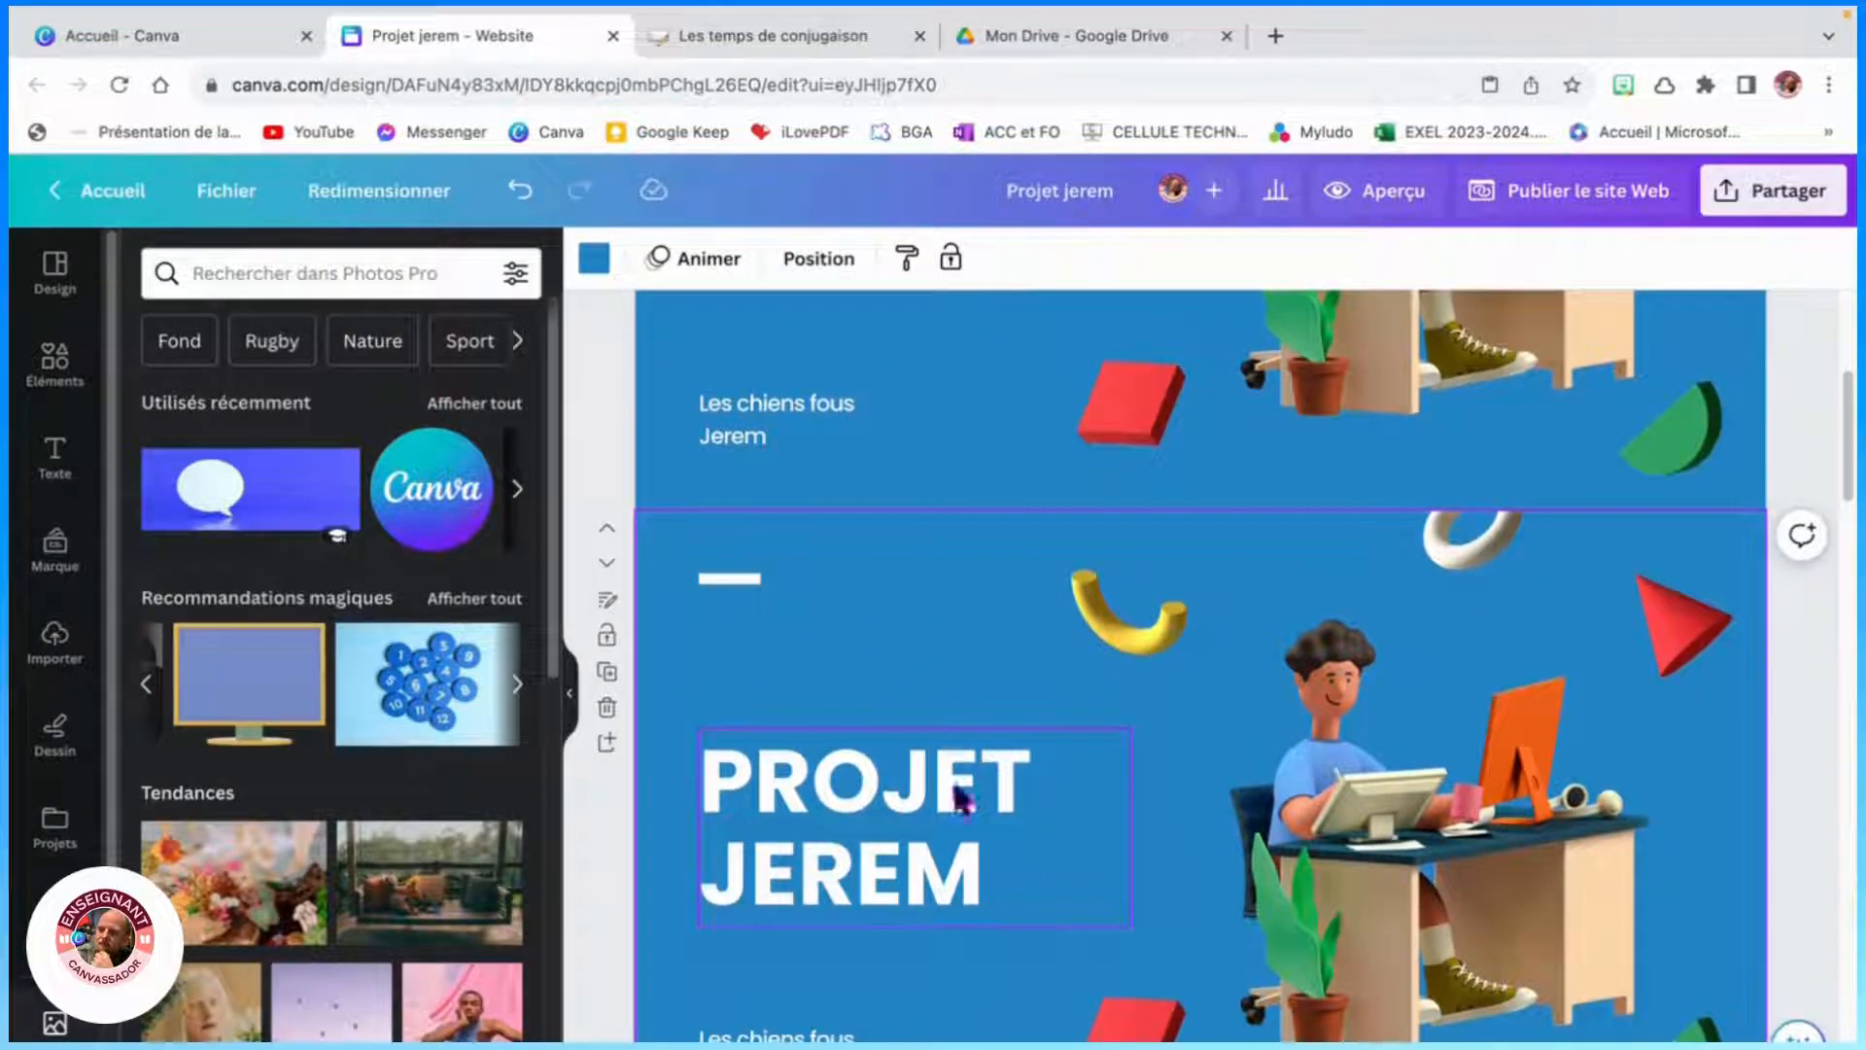
left_click(896, 833)
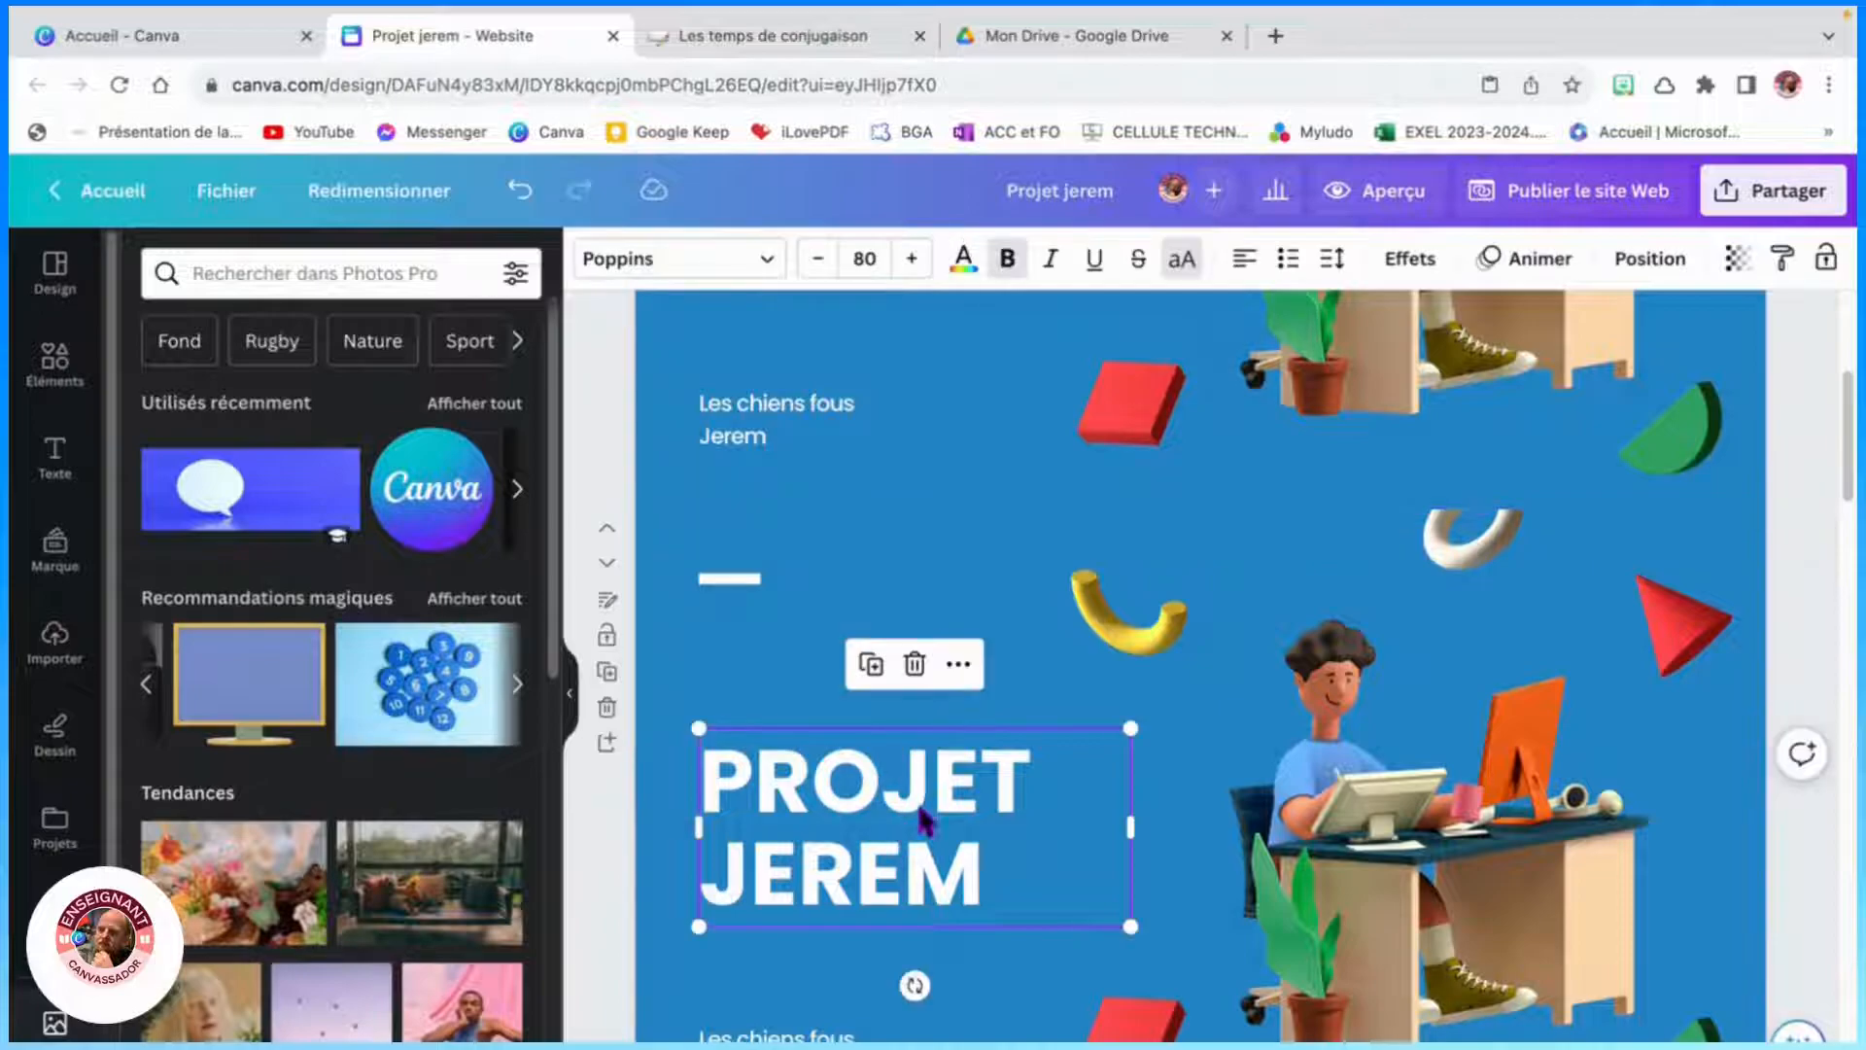
key("Delete")
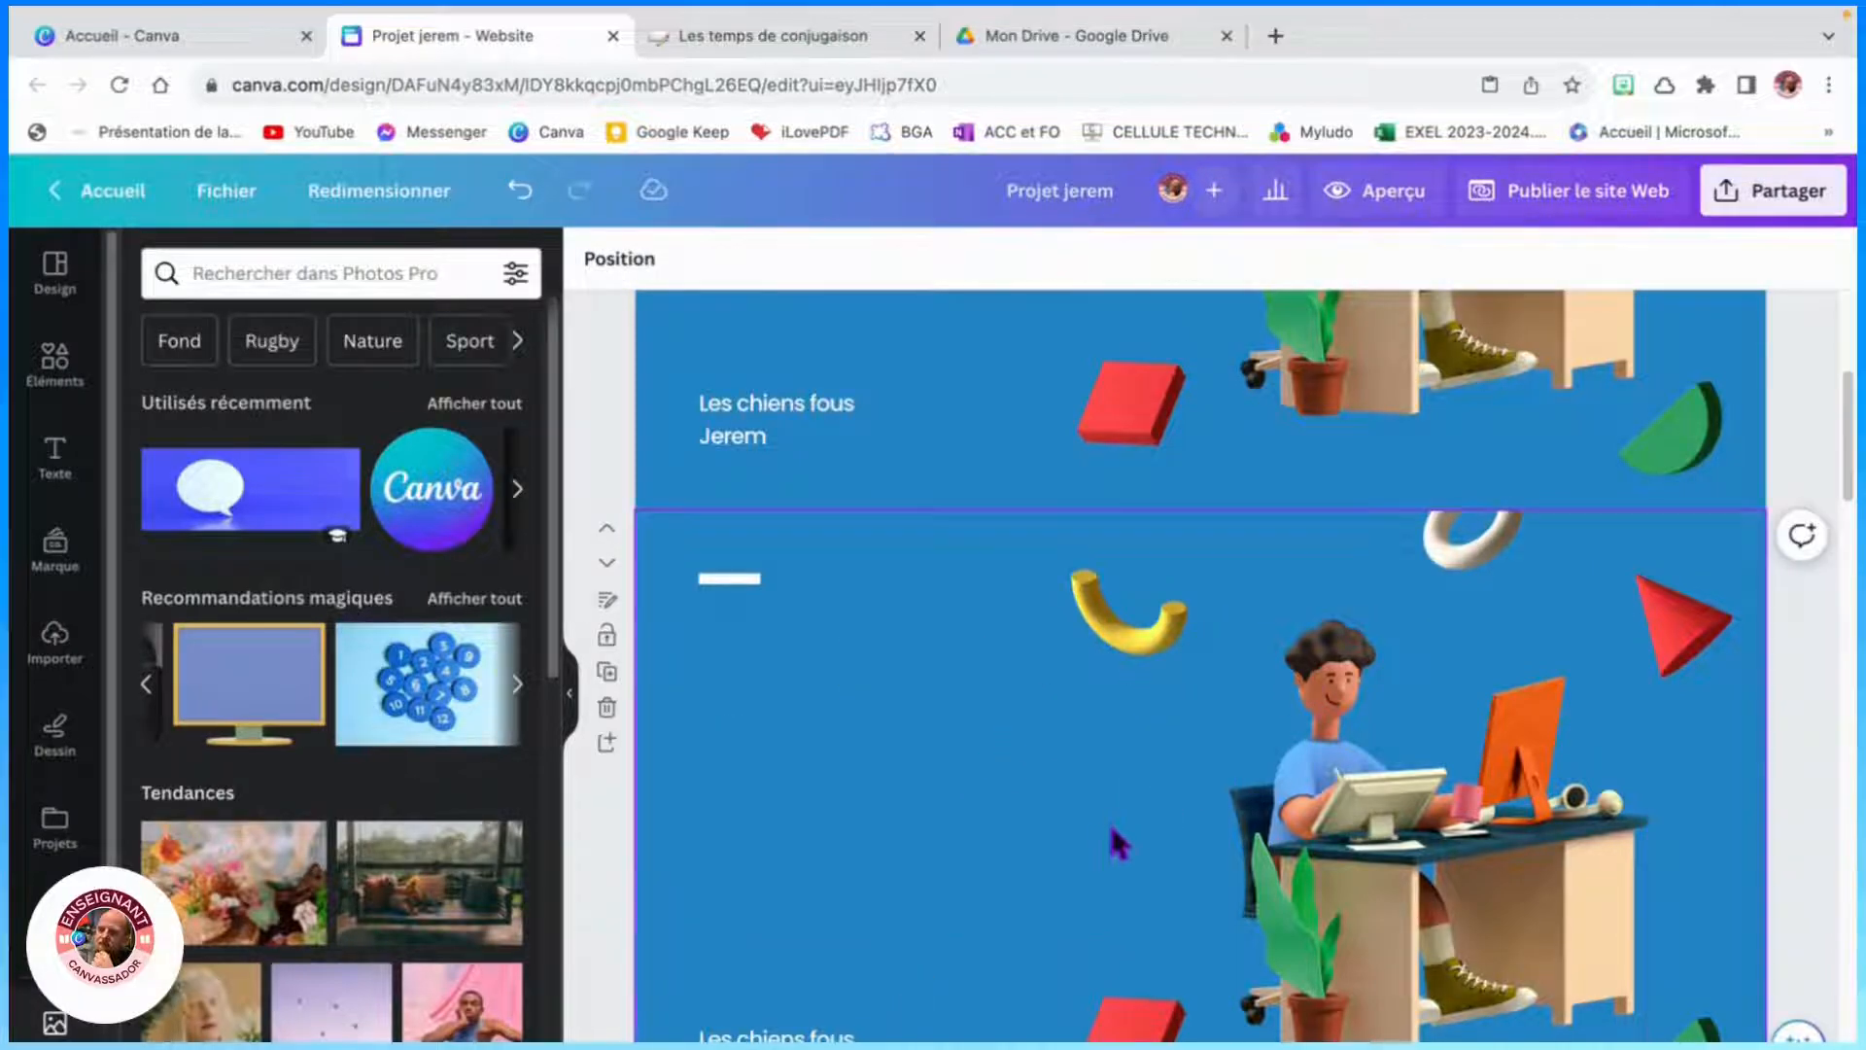
left_click(754, 1036)
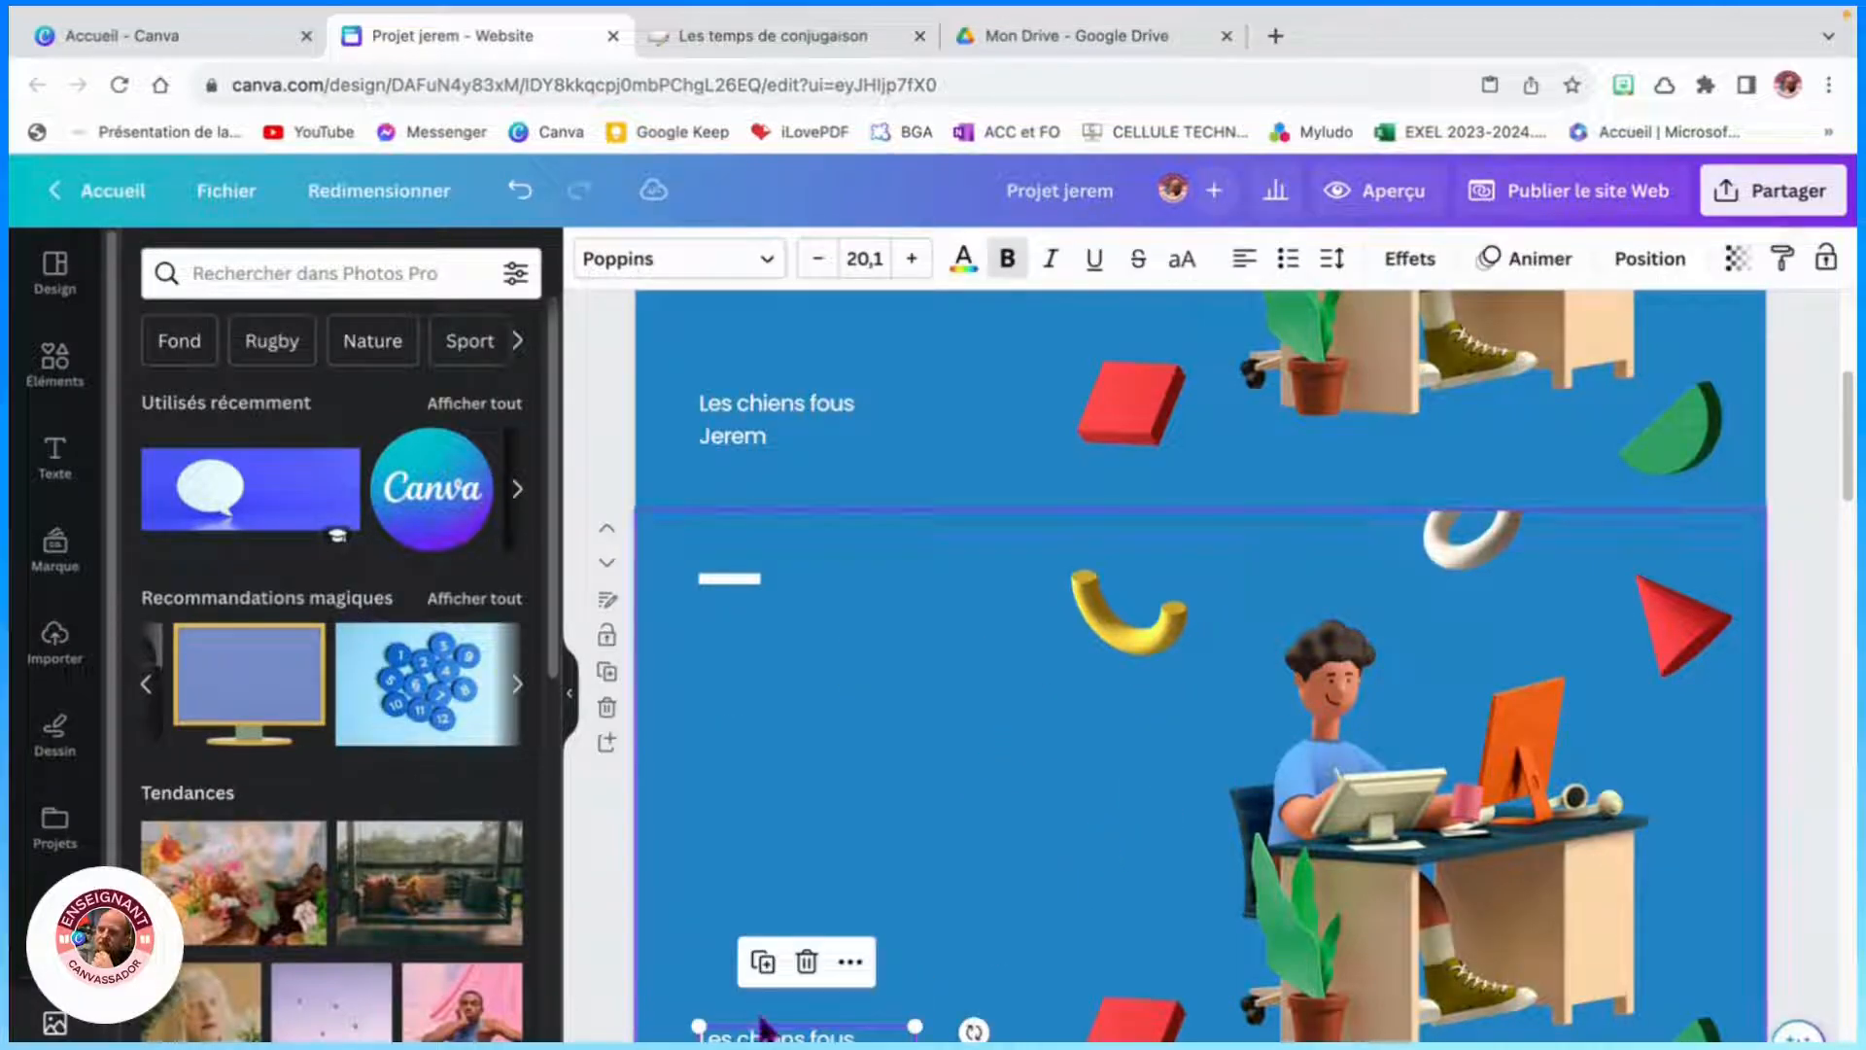
left_click(808, 957)
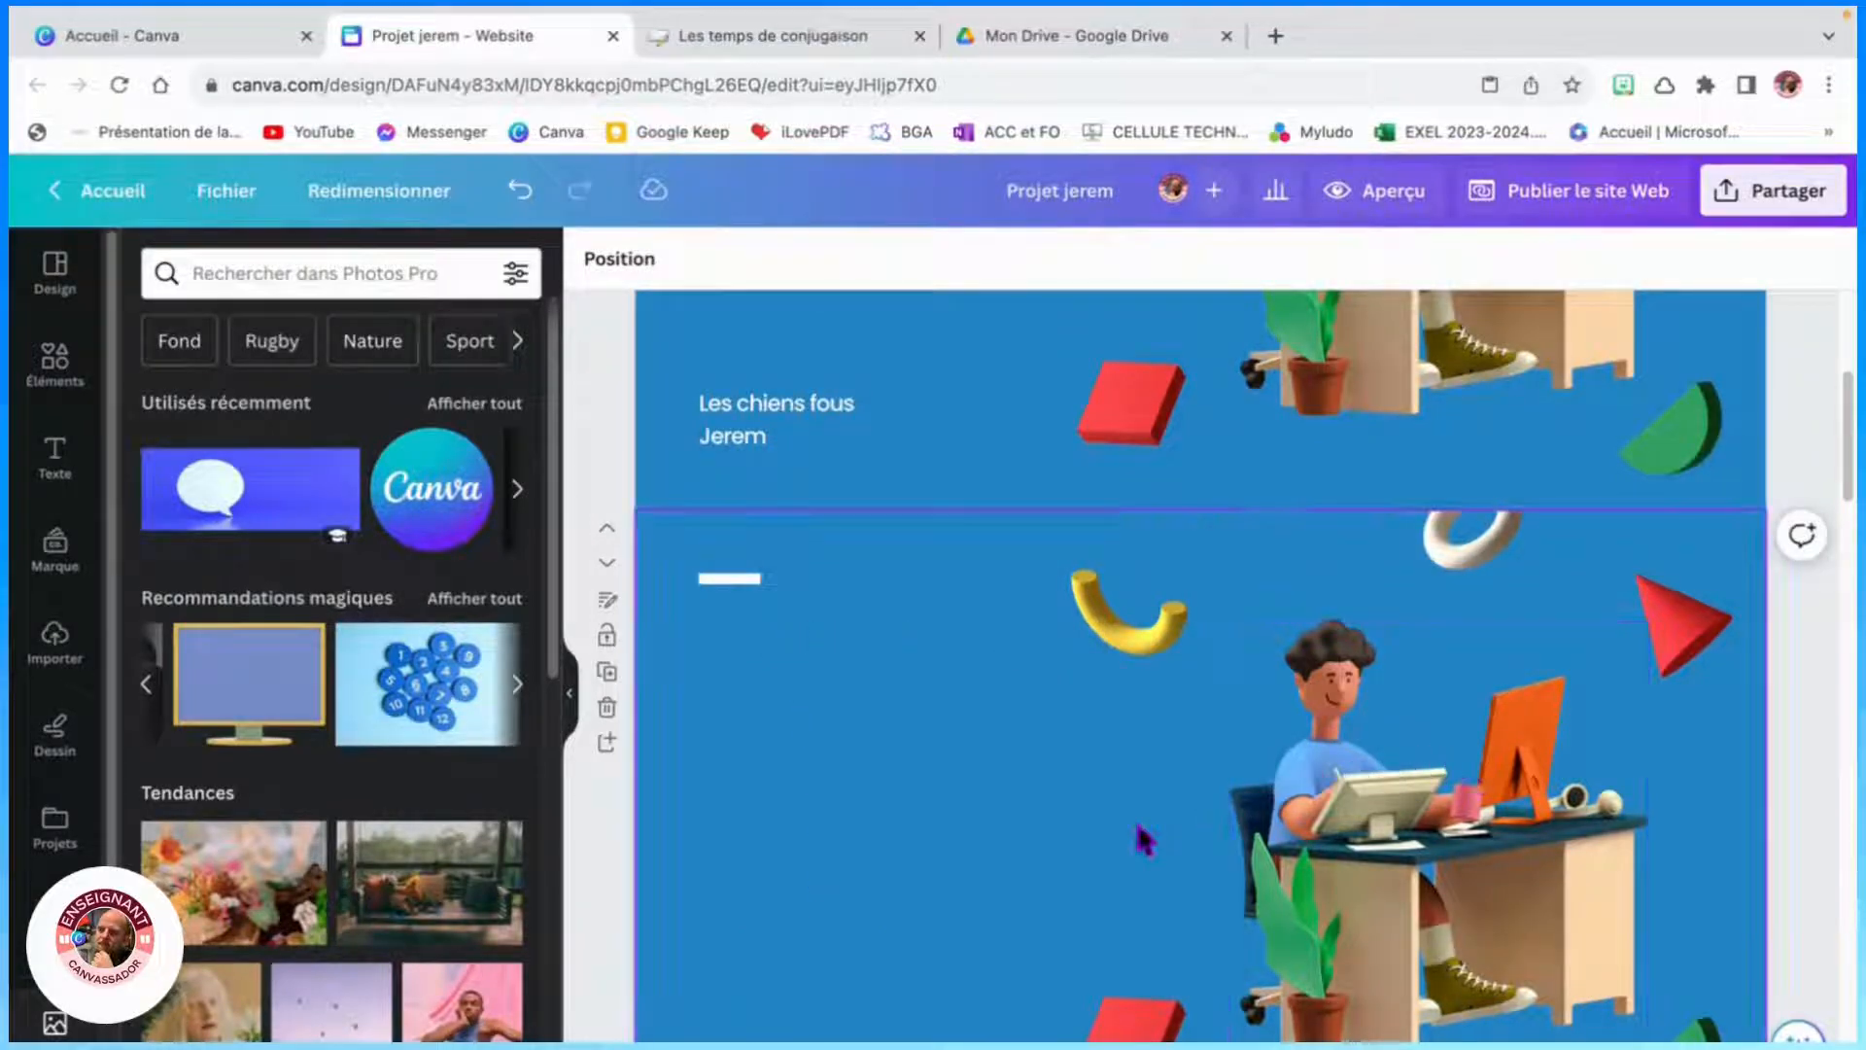
- Move the red cube, yellow curve, green shape and red pyramid toward the duplicated page's left side
scroll(1166, 729, "down", 3)
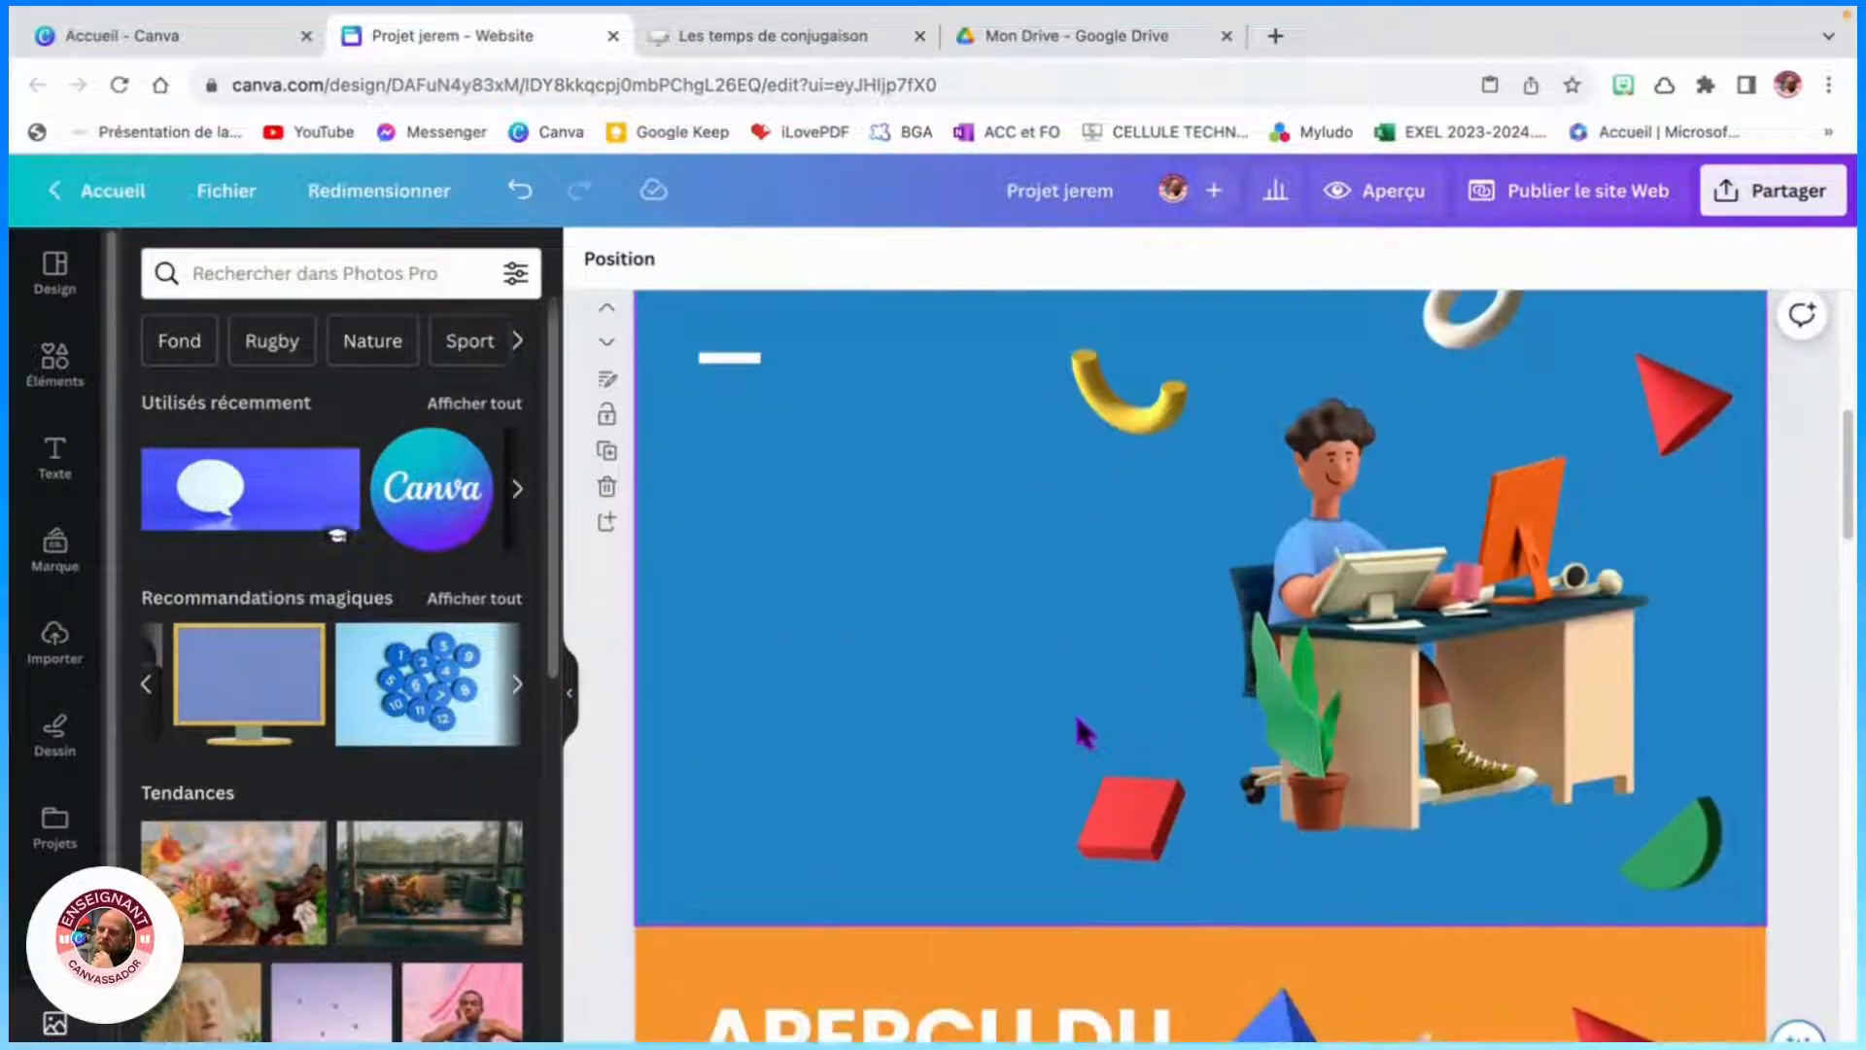
scroll(1049, 708, "up", 6)
scroll(816, 708, "down", 4)
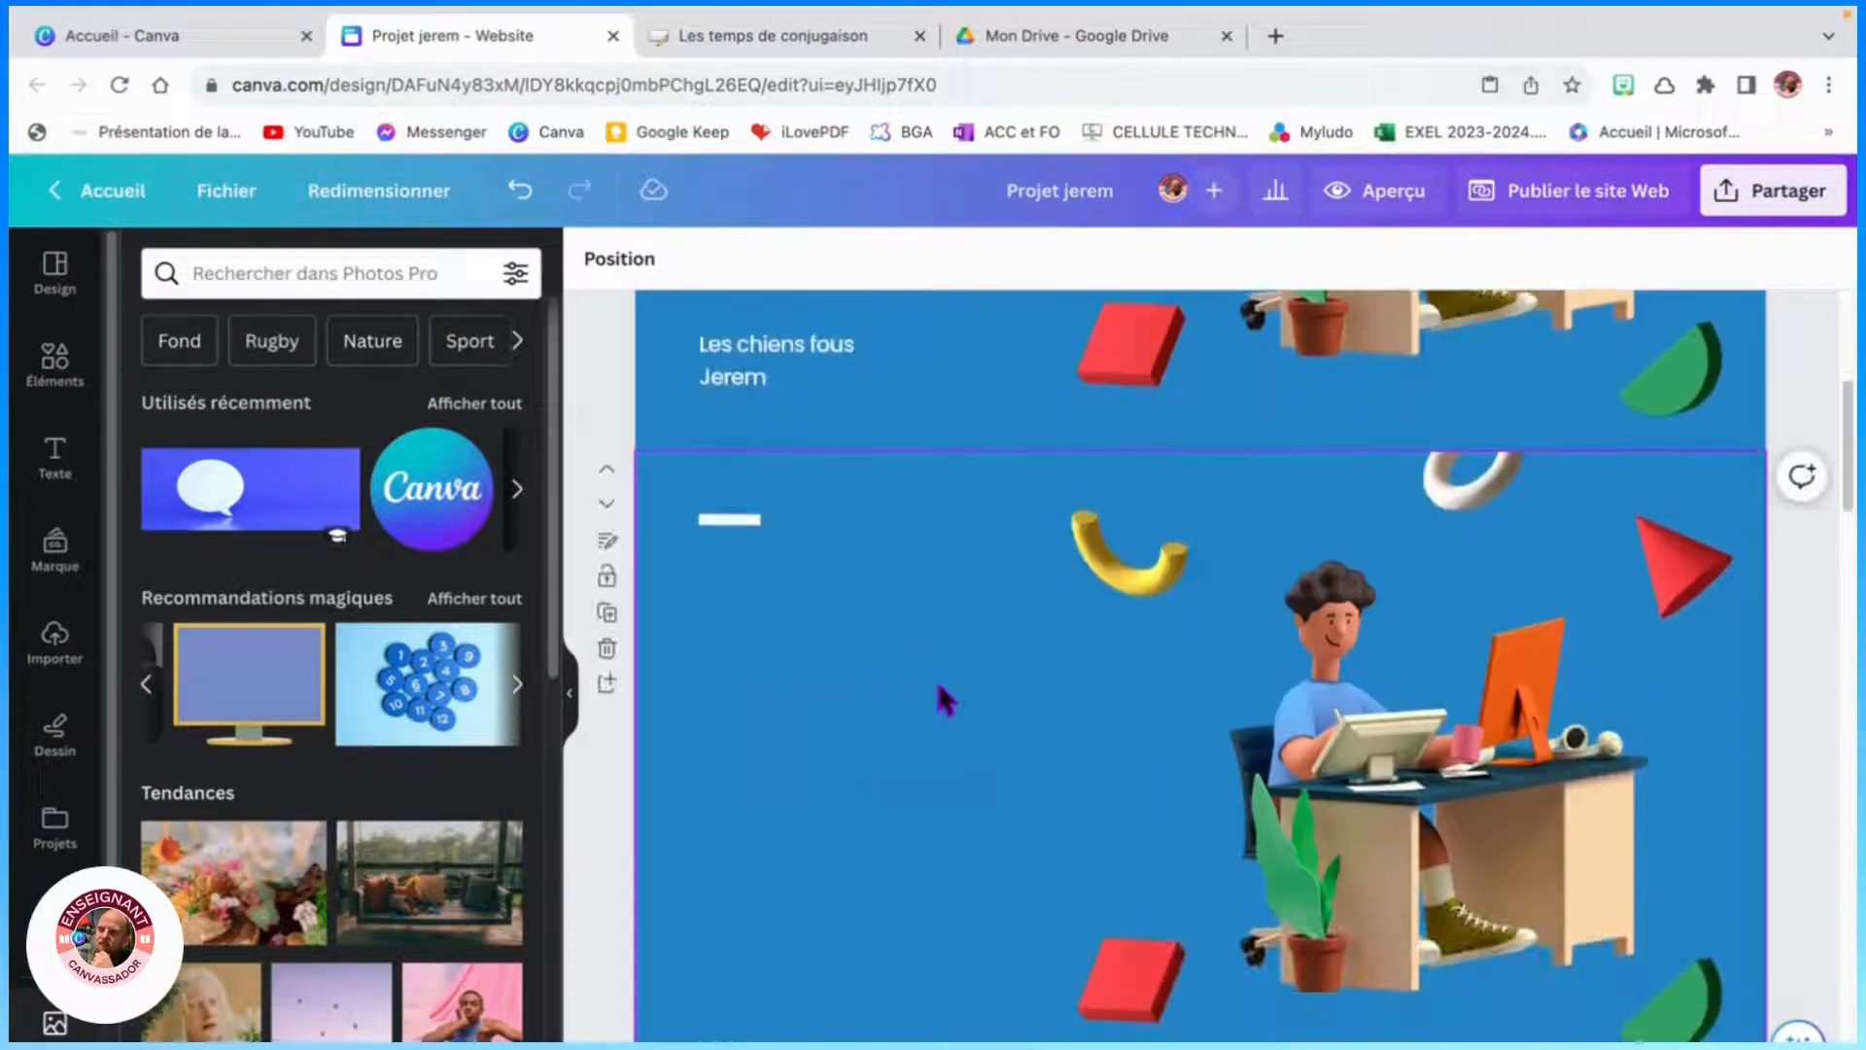
scroll(967, 685, "down", 1)
left_click_drag(1187, 939, 779, 601)
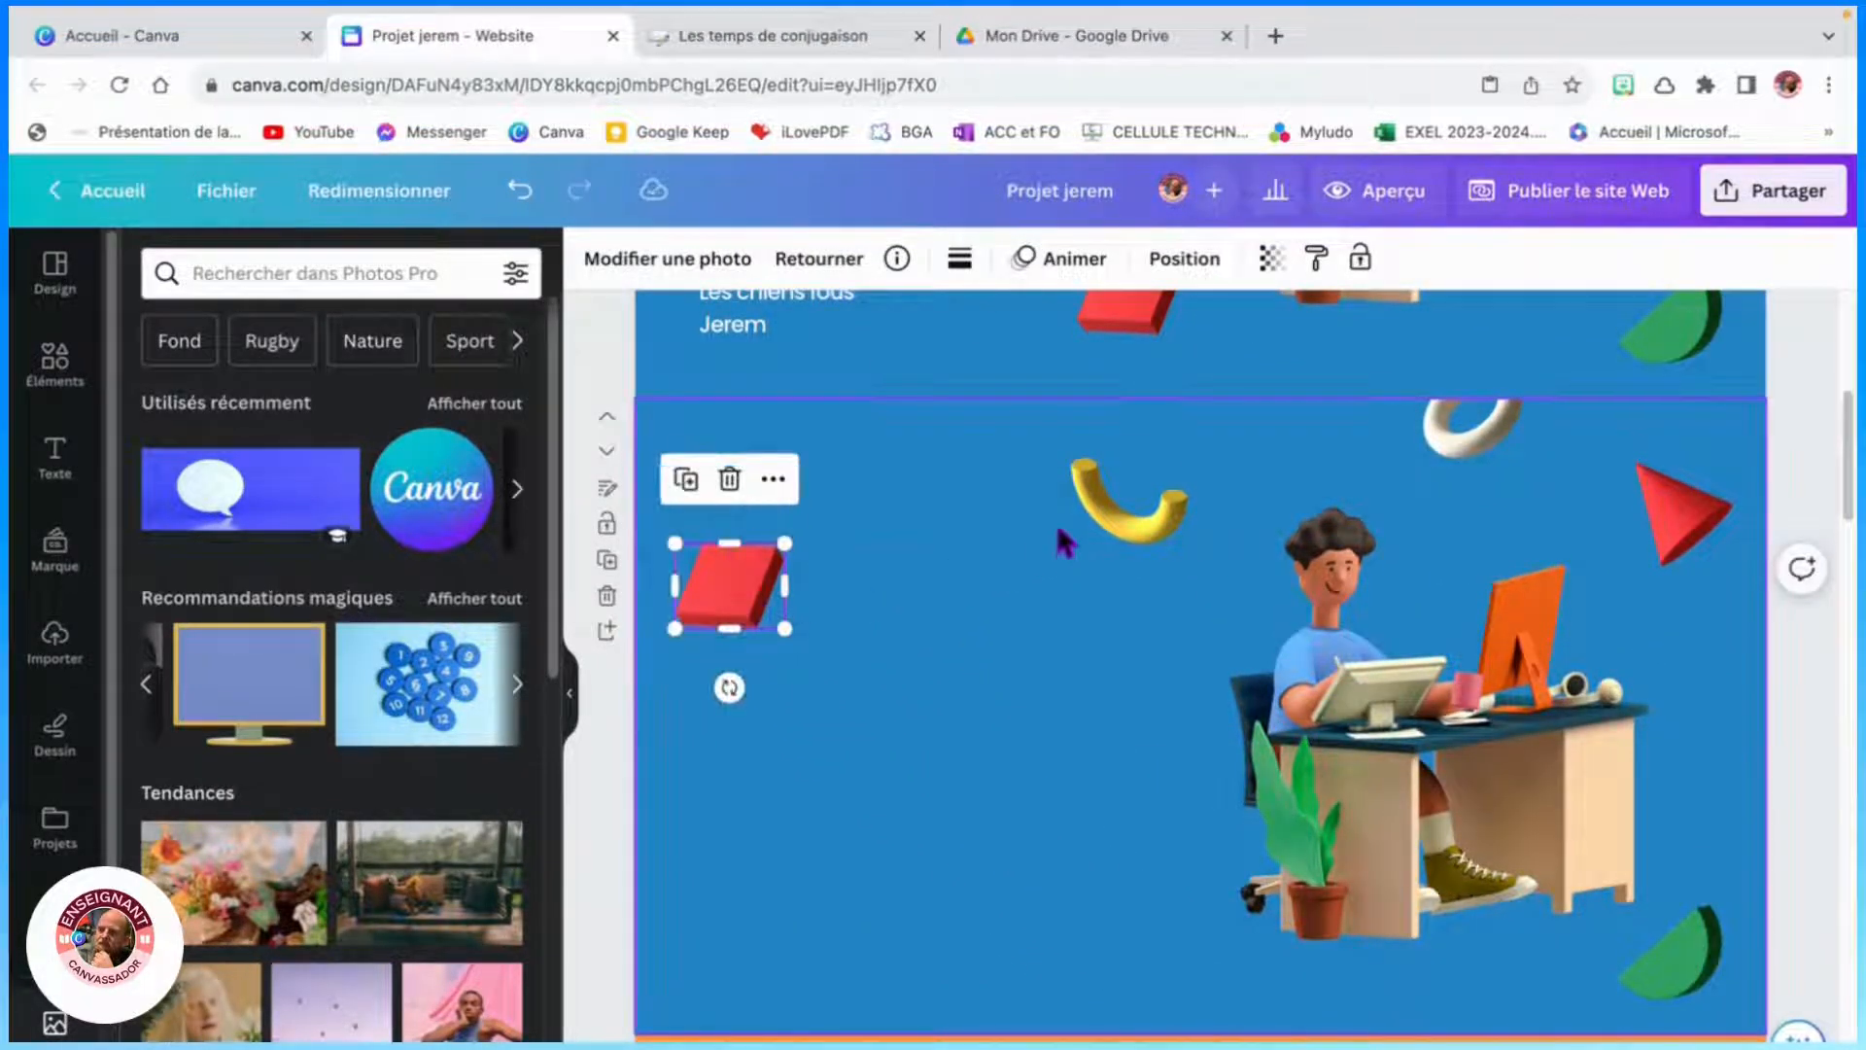
left_click_drag(1100, 505, 705, 715)
scroll(1017, 756, "down", 6)
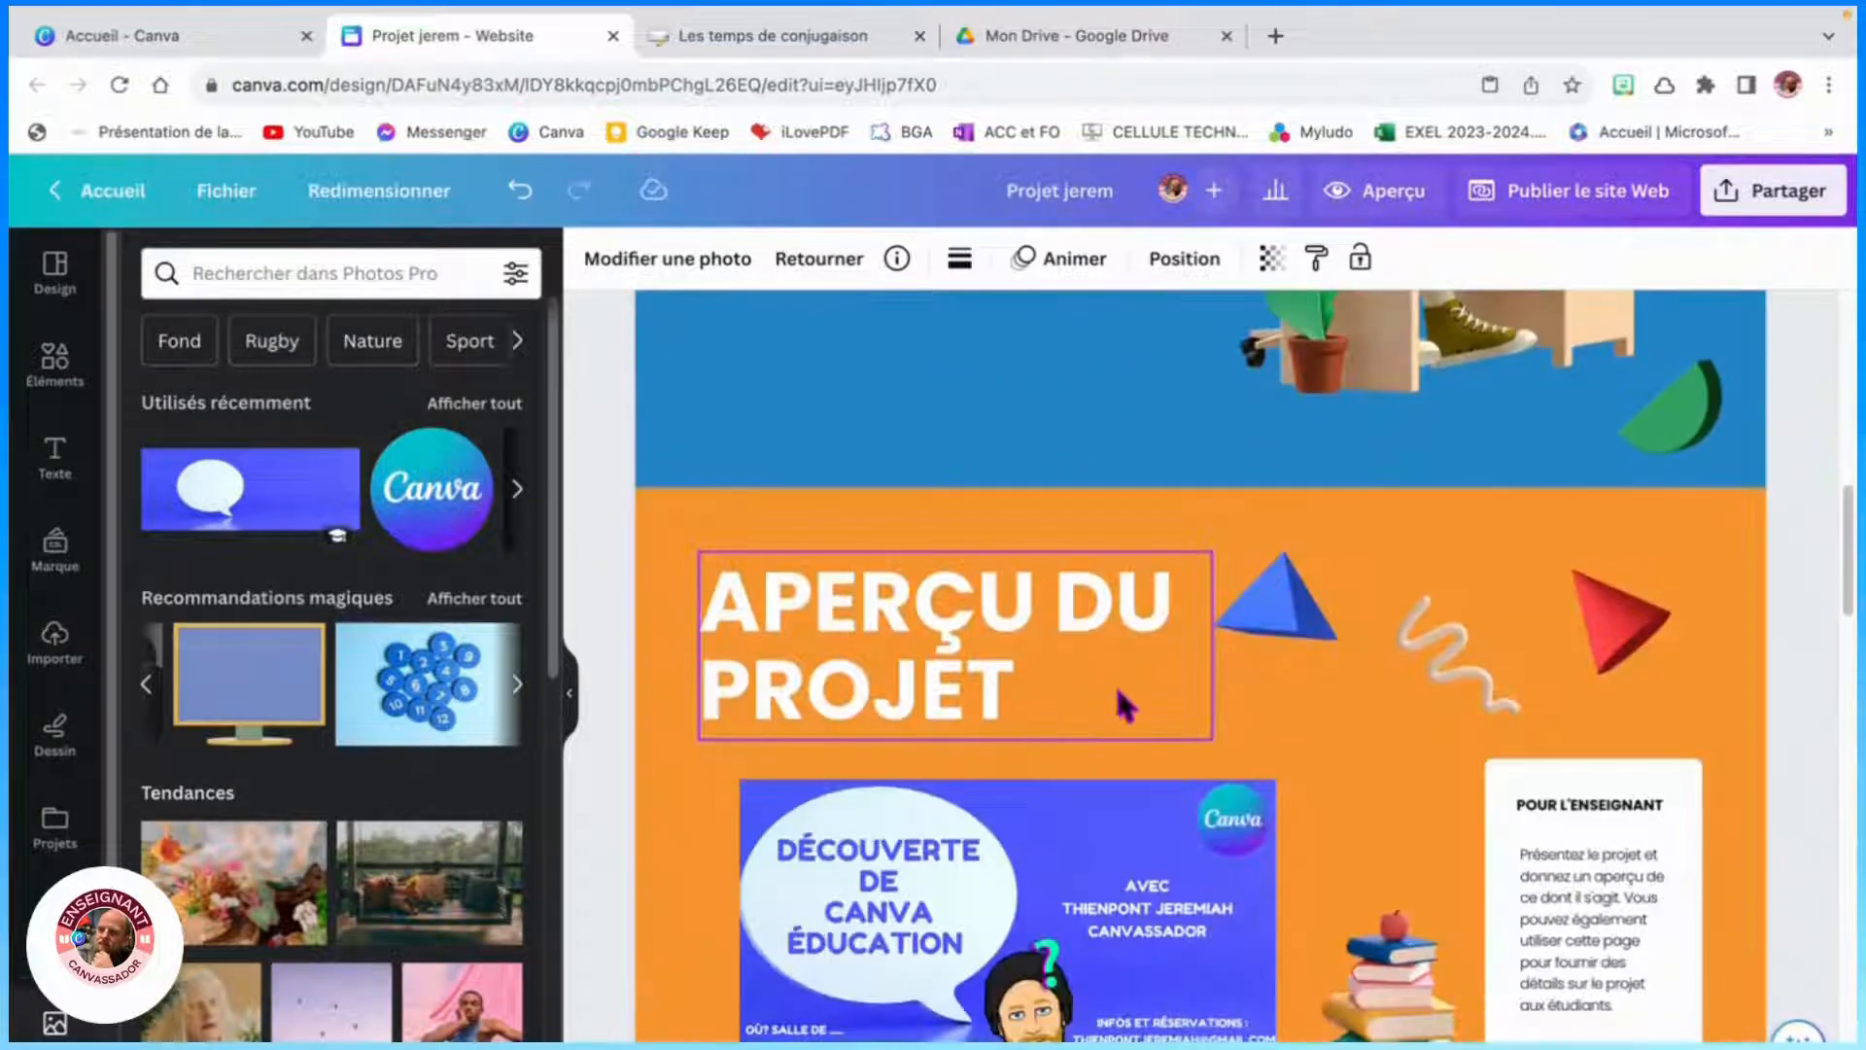
scroll(1221, 696, "up", 4)
left_click_drag(1683, 805, 728, 727)
scroll(1179, 654, "up", 3)
left_click_drag(1652, 603, 950, 748)
- Shrink the character-at-desk illustration and move it to the duplicated page's lower-right corner
left_click(1527, 846)
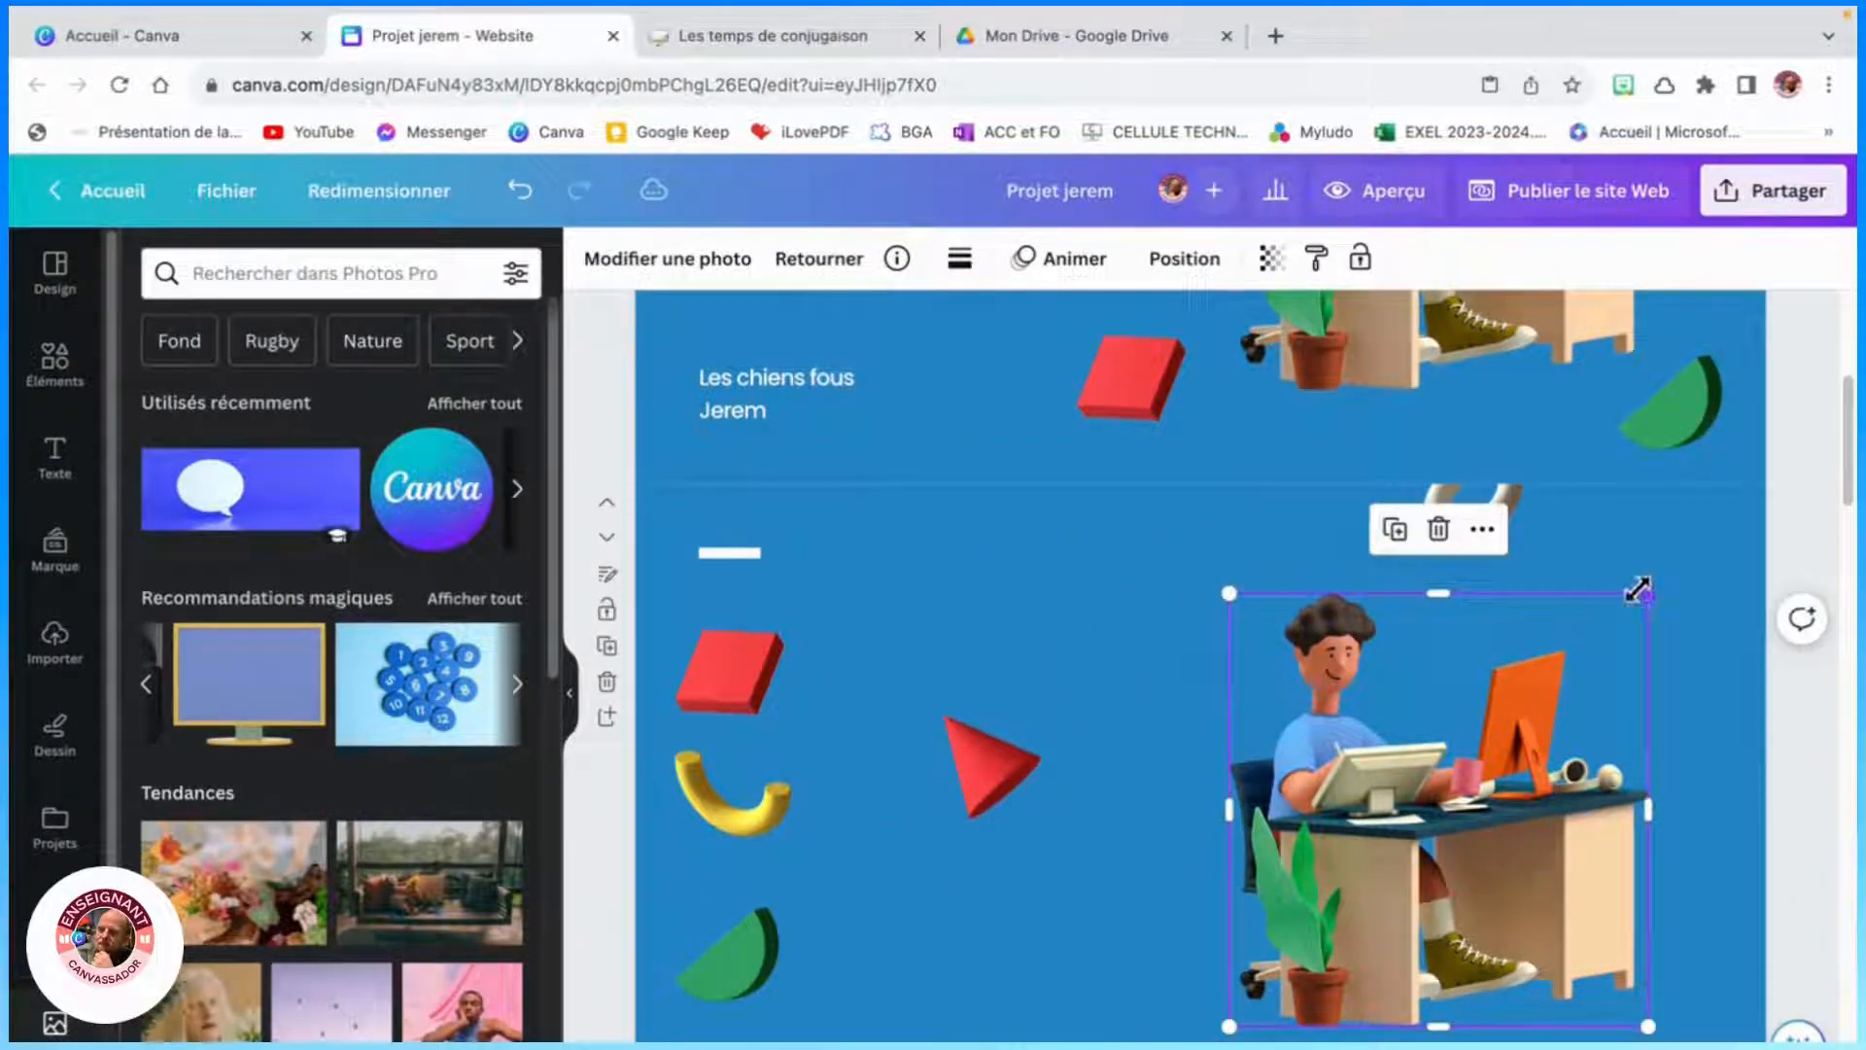
left_click_drag(1648, 595, 1397, 853)
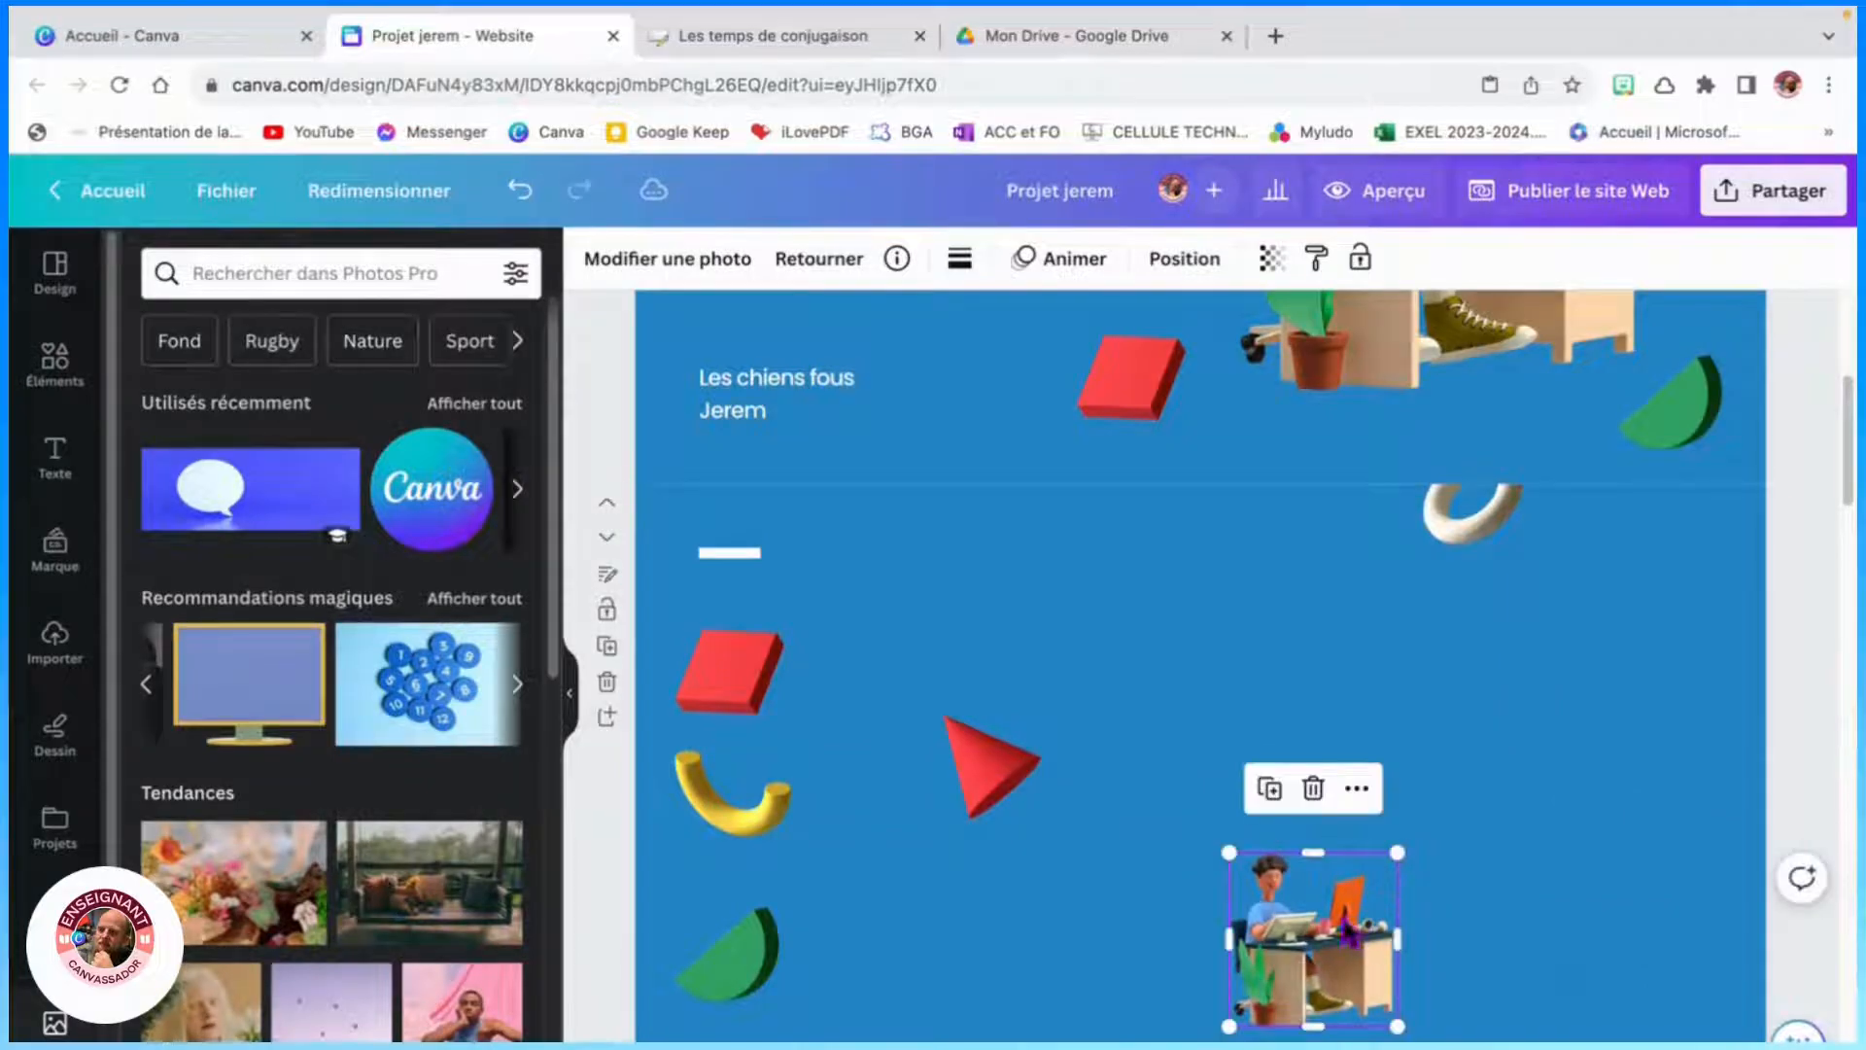
left_click_drag(1333, 907, 1678, 930)
left_click_drag(1635, 998, 1657, 977)
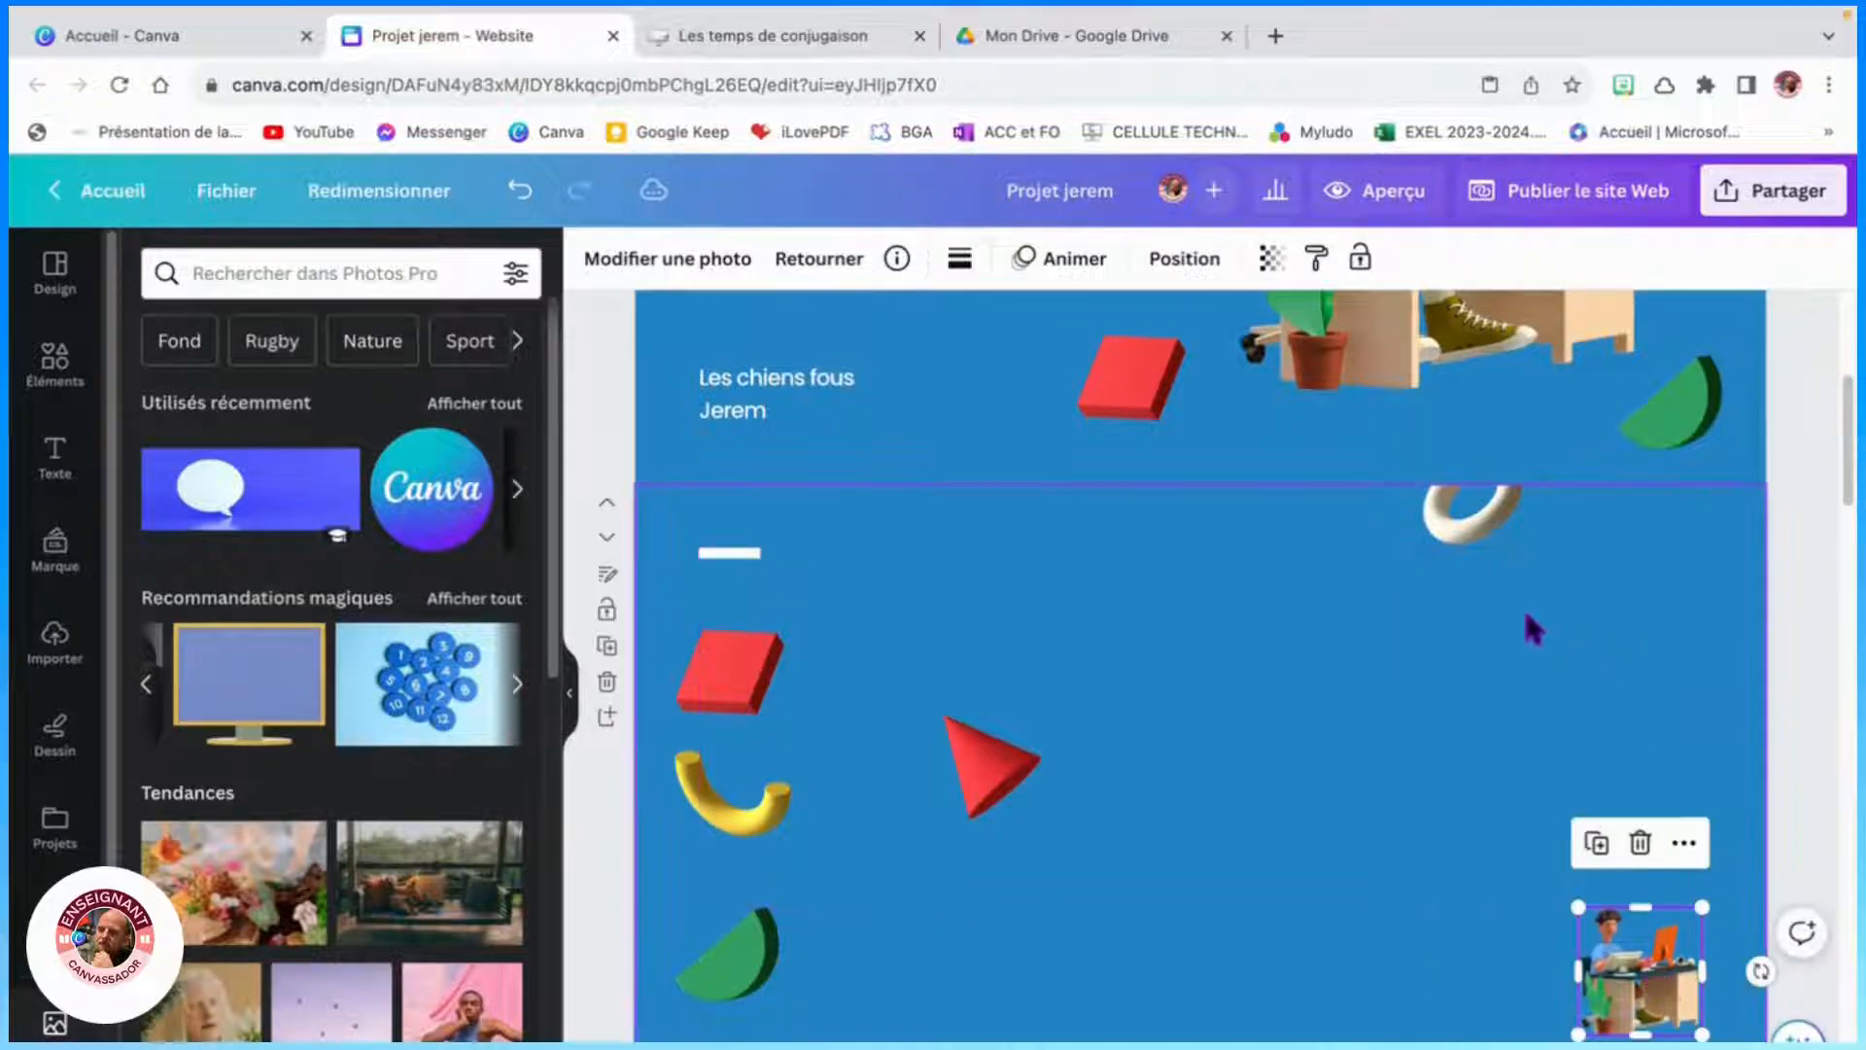
- Delete the short white line and place the ring at the top of the left-hand shape column
left_click_drag(1445, 556, 774, 561)
left_click(763, 553)
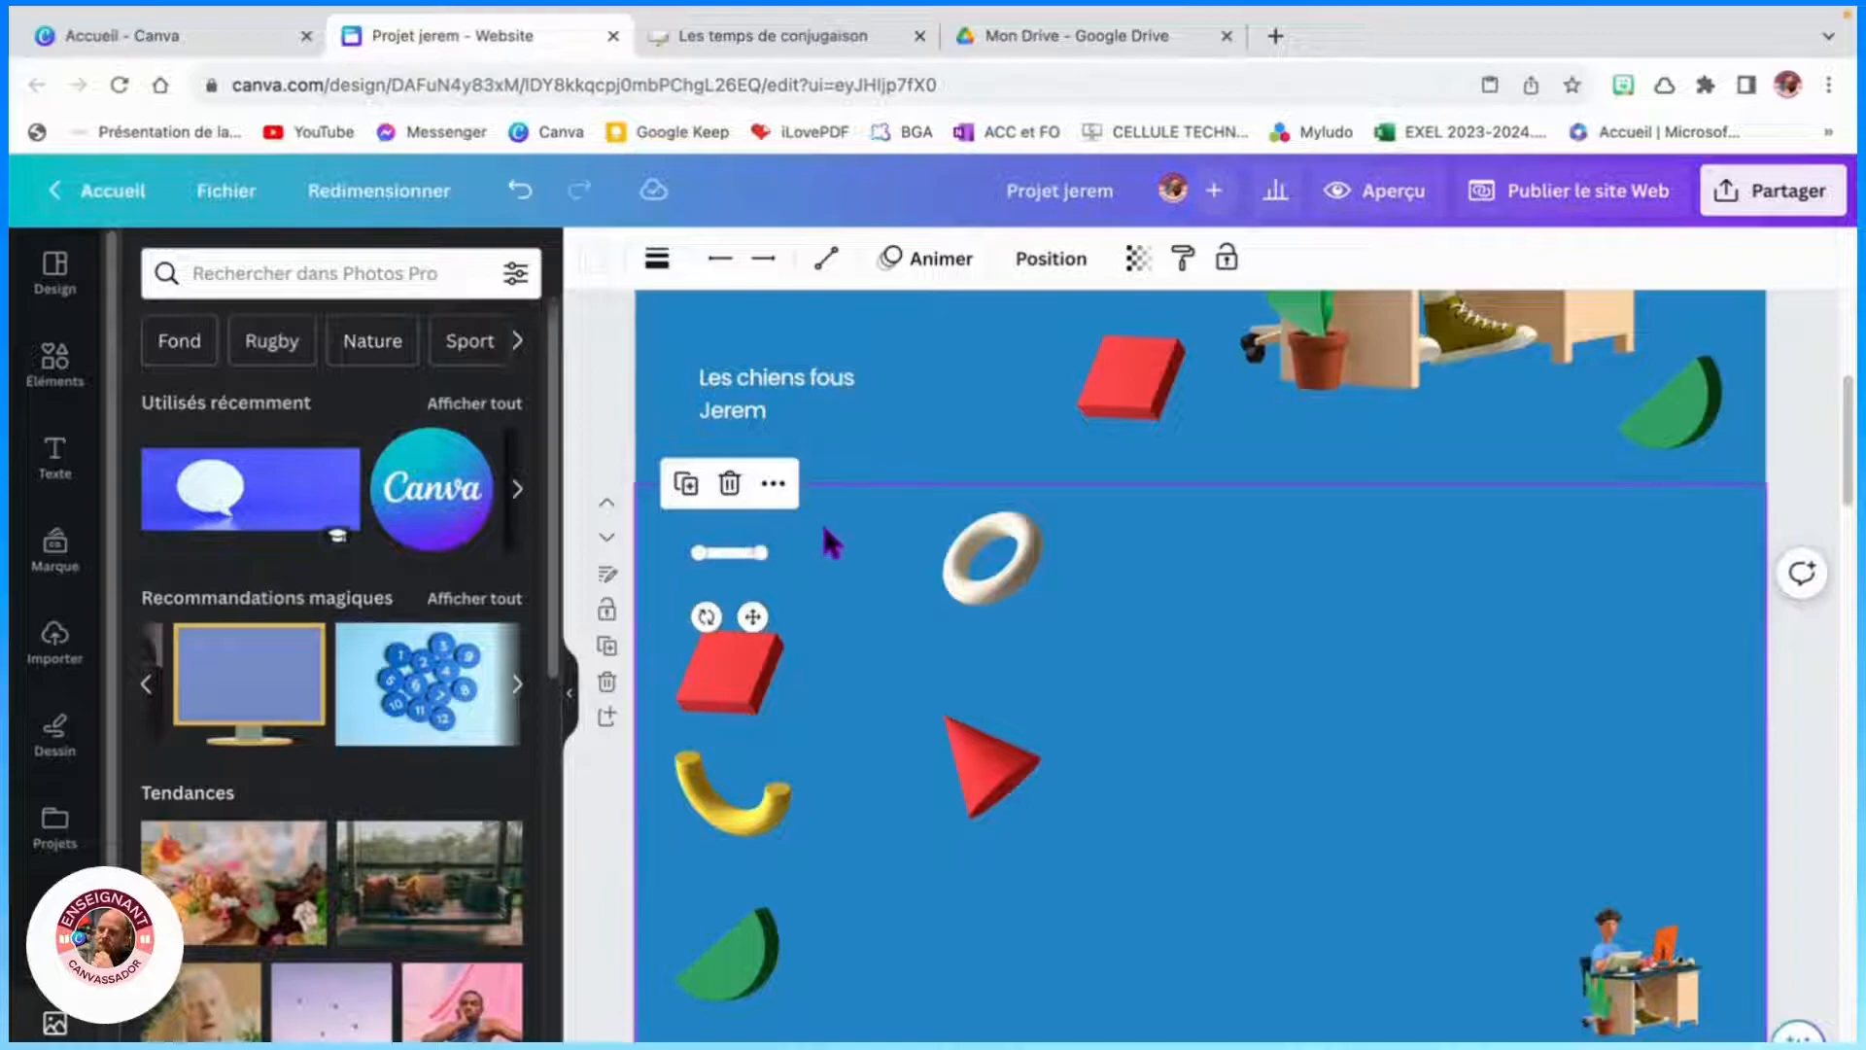
key("Delete")
left_click_drag(973, 540, 715, 531)
left_click(744, 807)
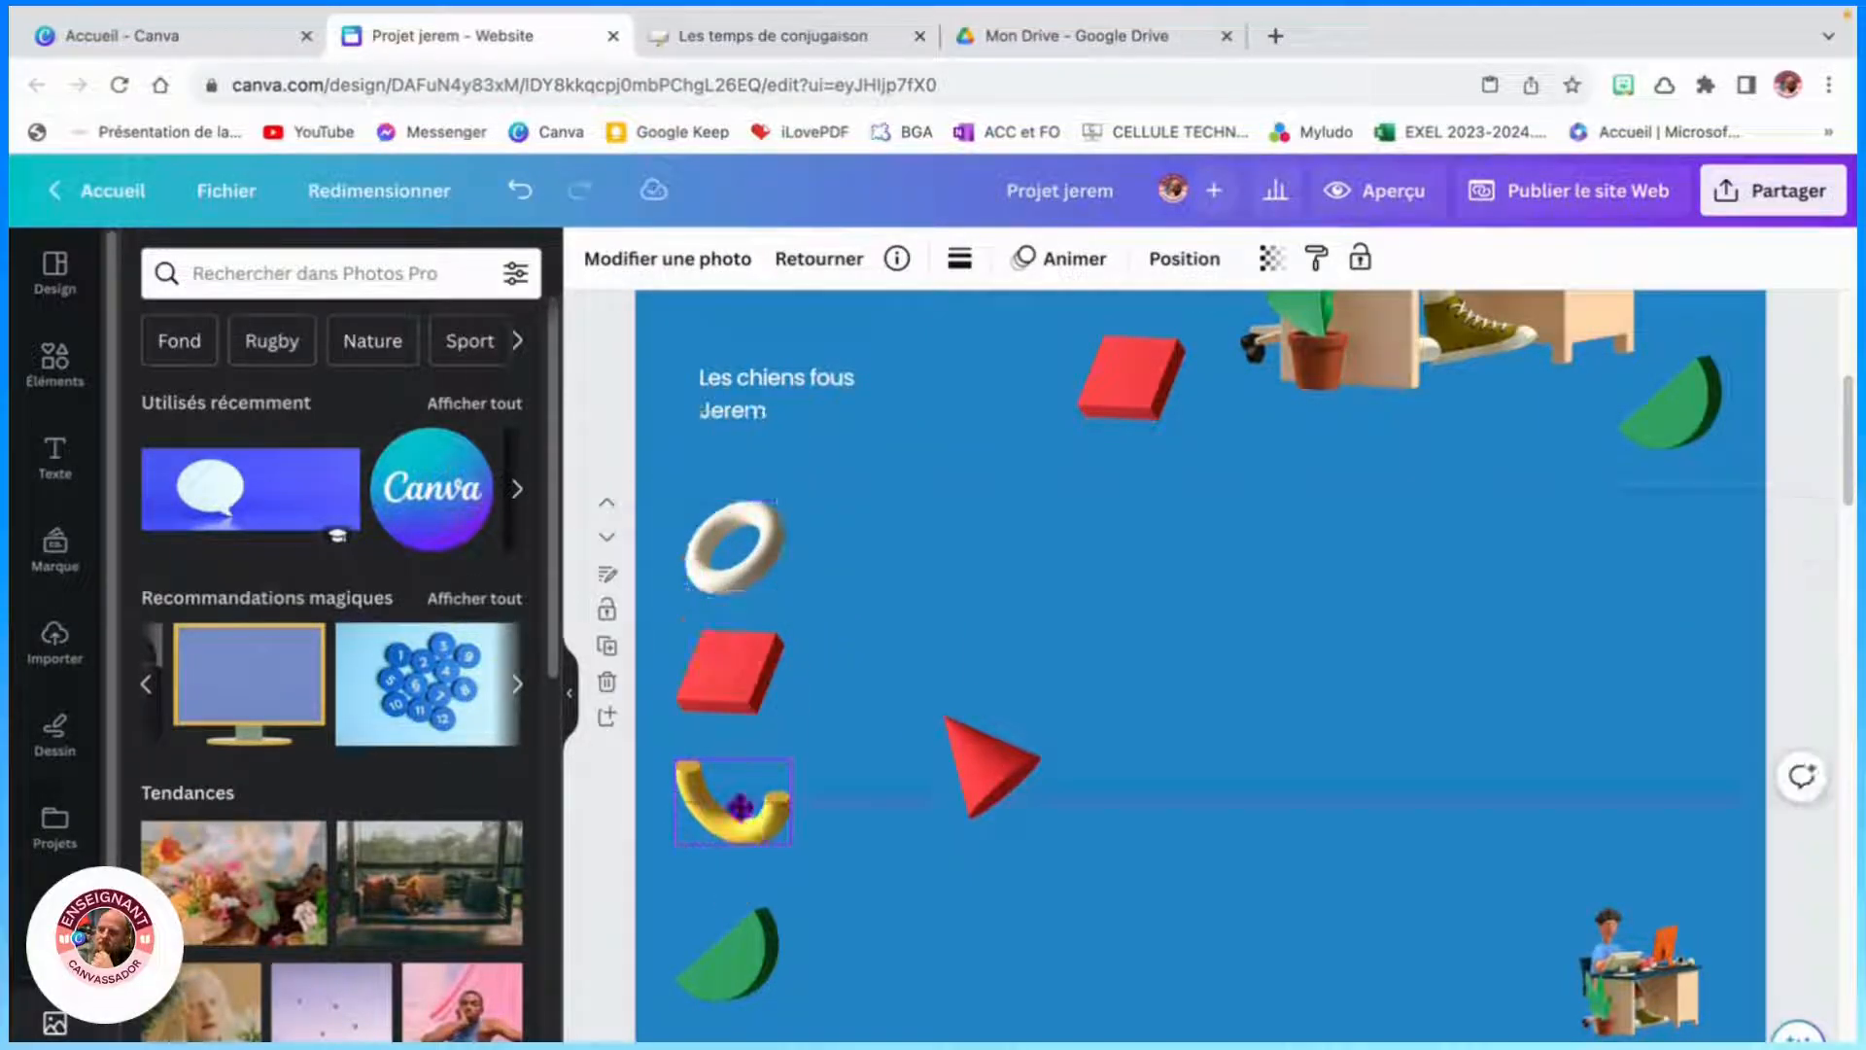
left_click_drag(736, 960, 734, 922)
scroll(958, 848, "down", 5)
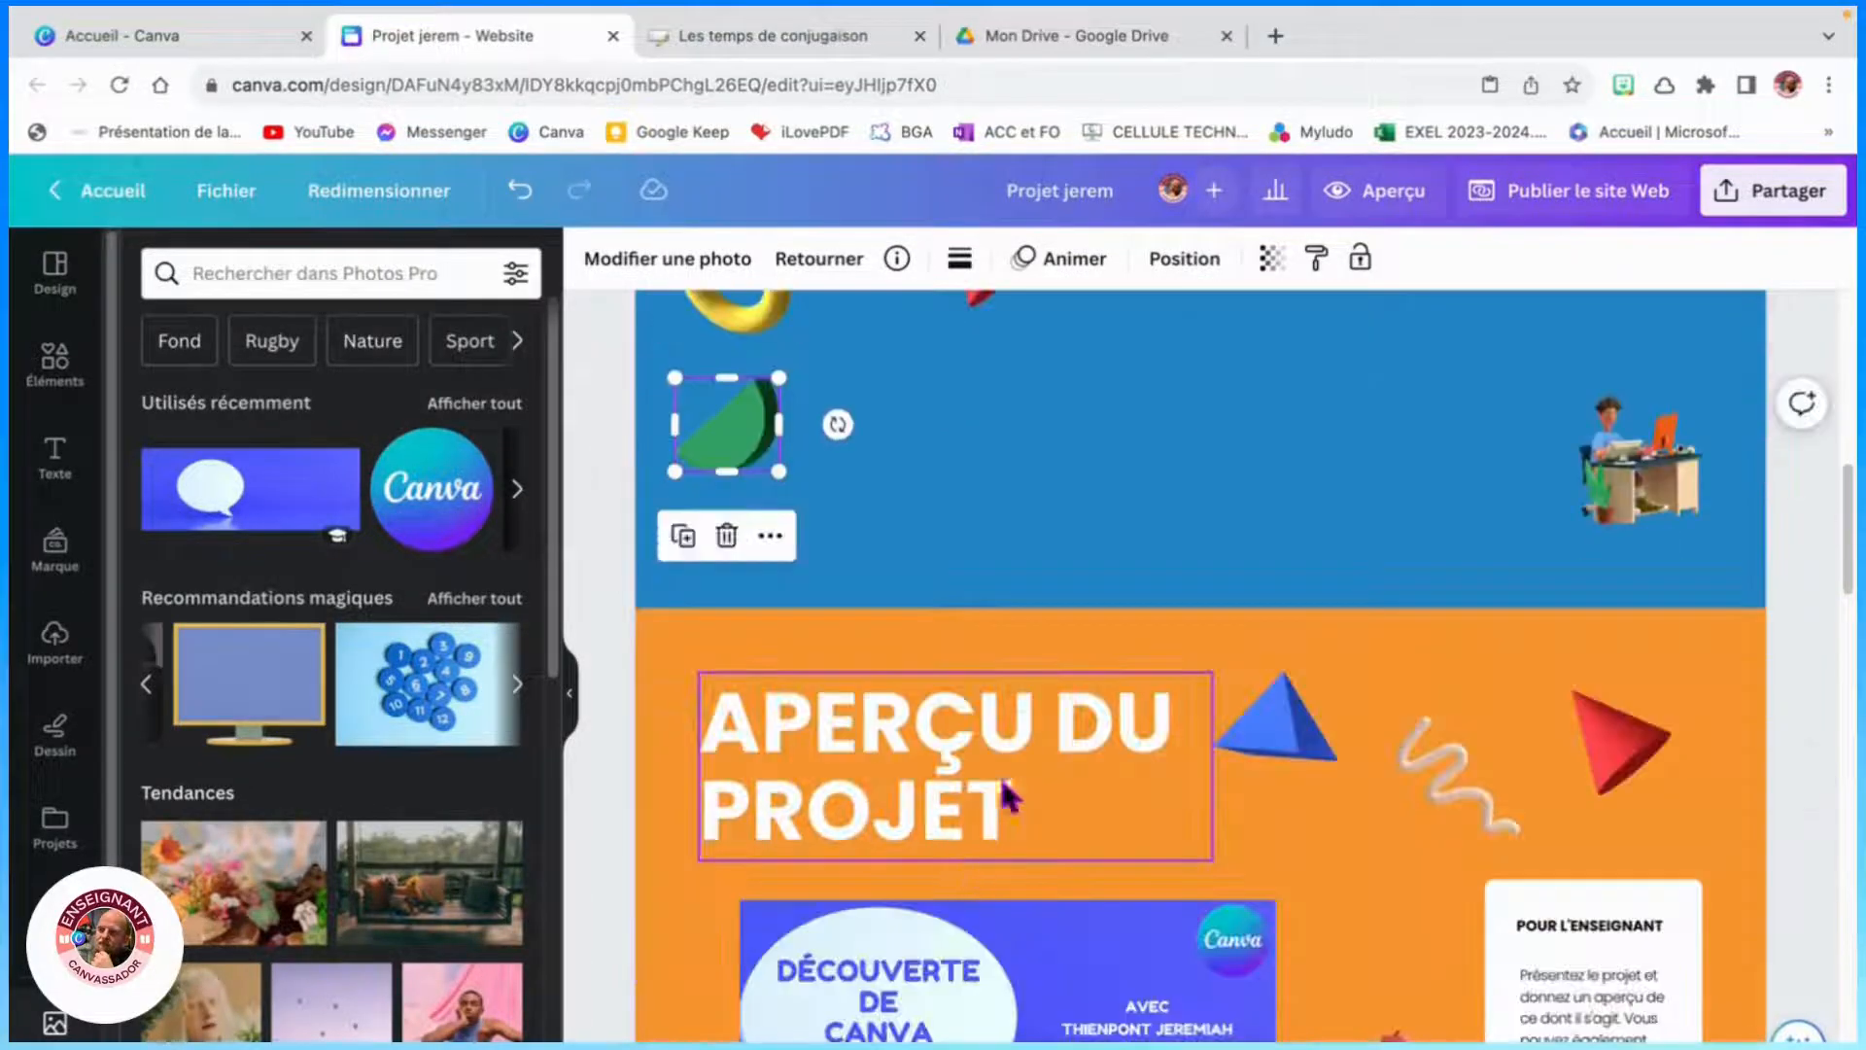
- Add a title reading "Aperçu" on the duplicated page and place it beside the ring
scroll(987, 814, "up", 5)
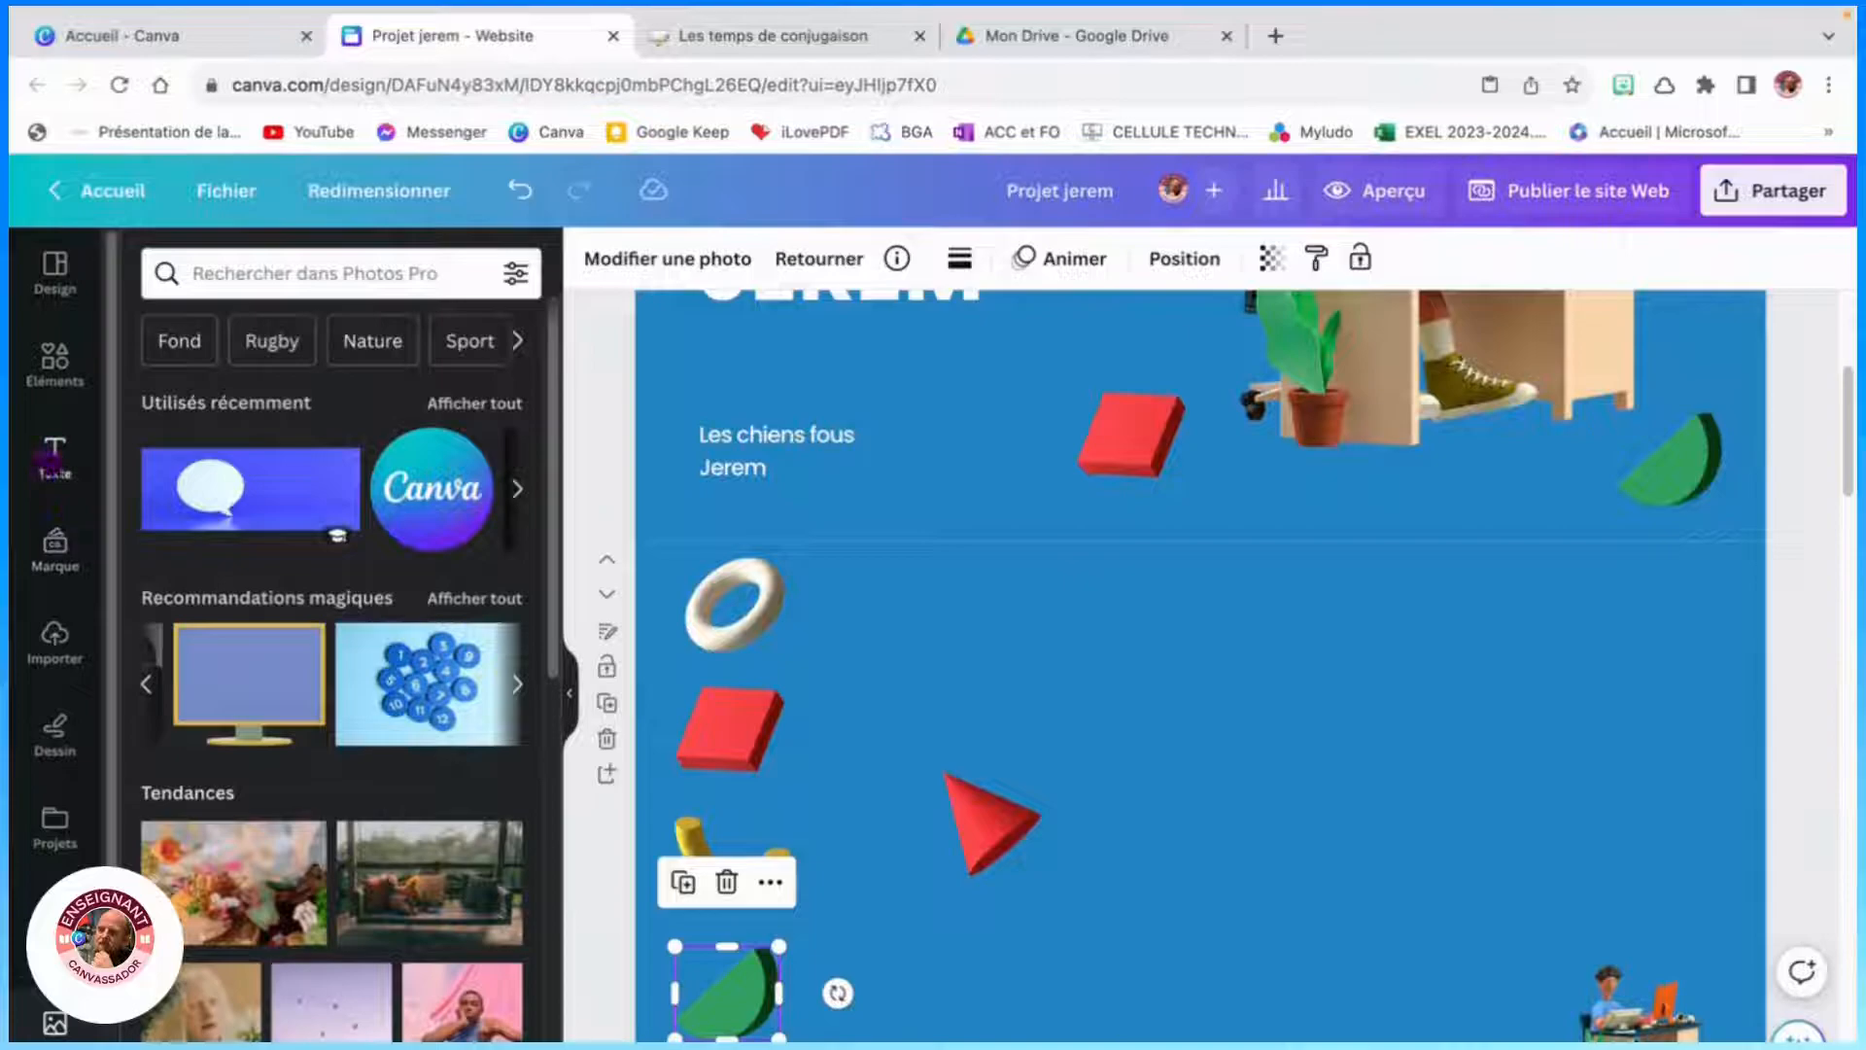
left_click(54, 457)
left_click(330, 589)
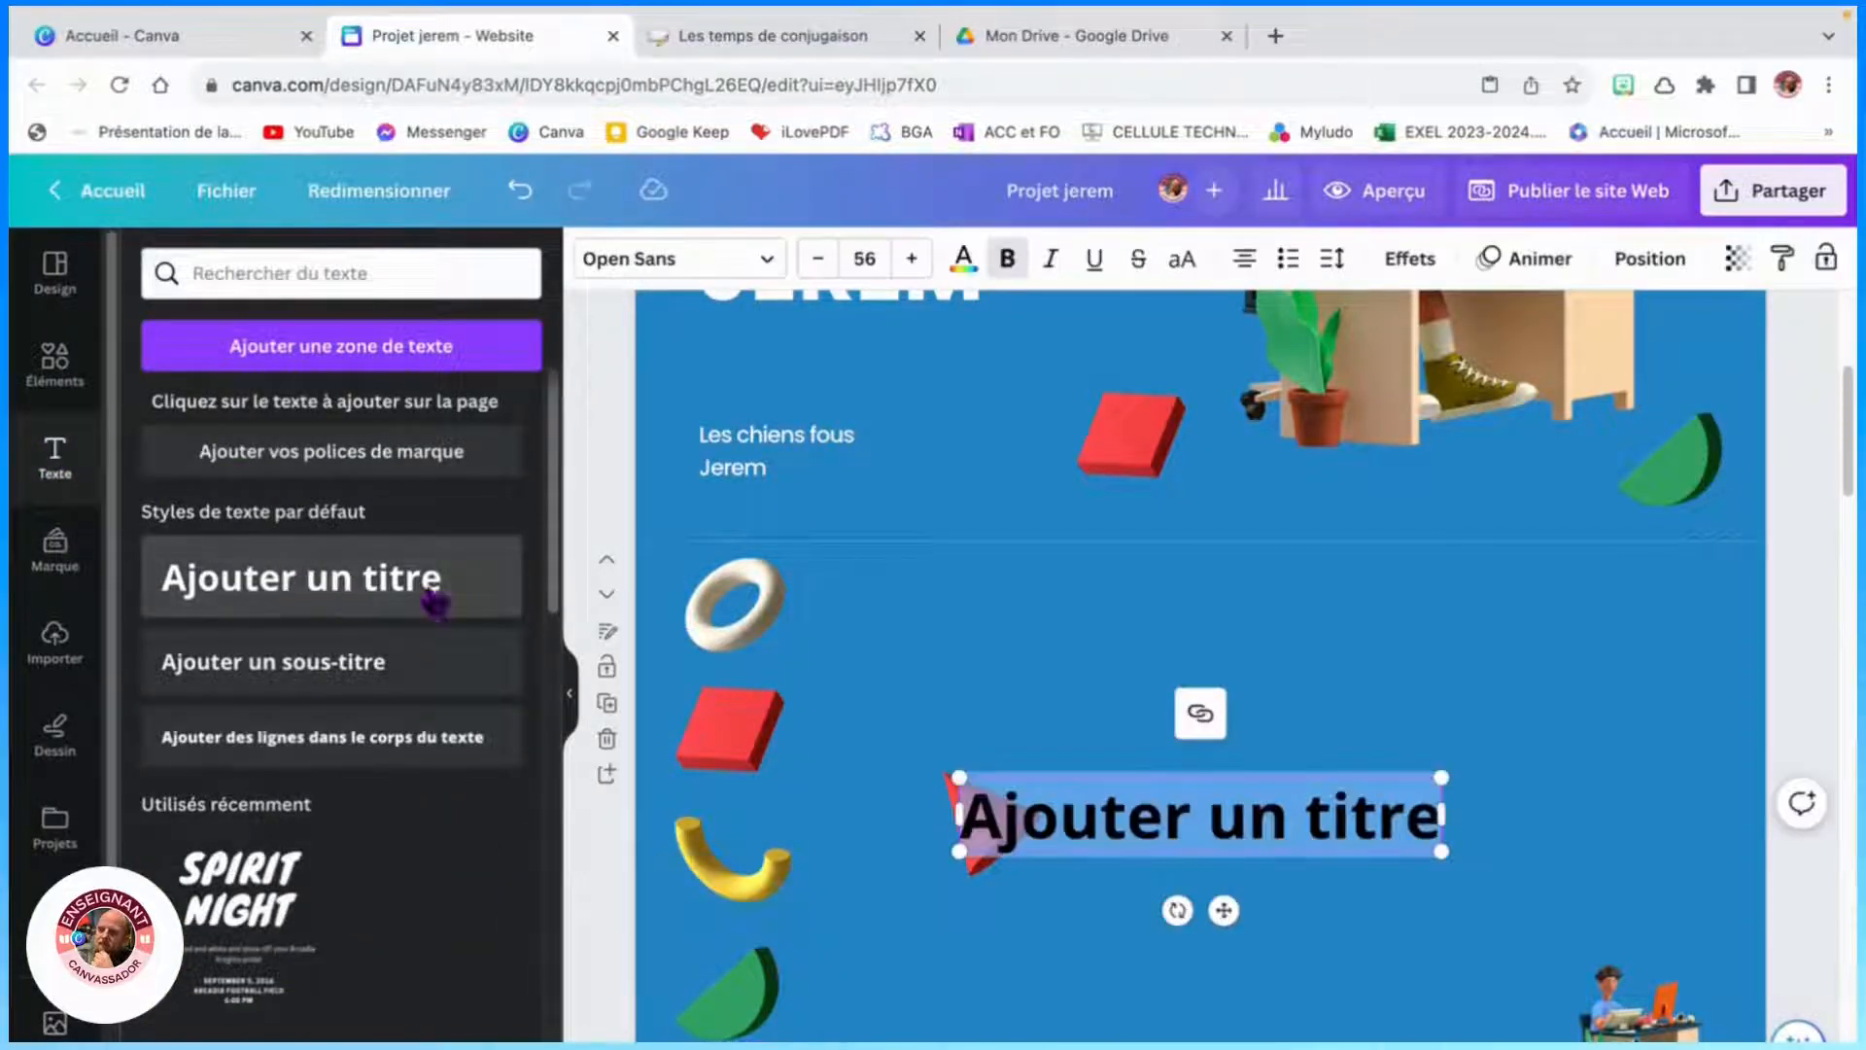
scroll(1215, 777, "down", 3)
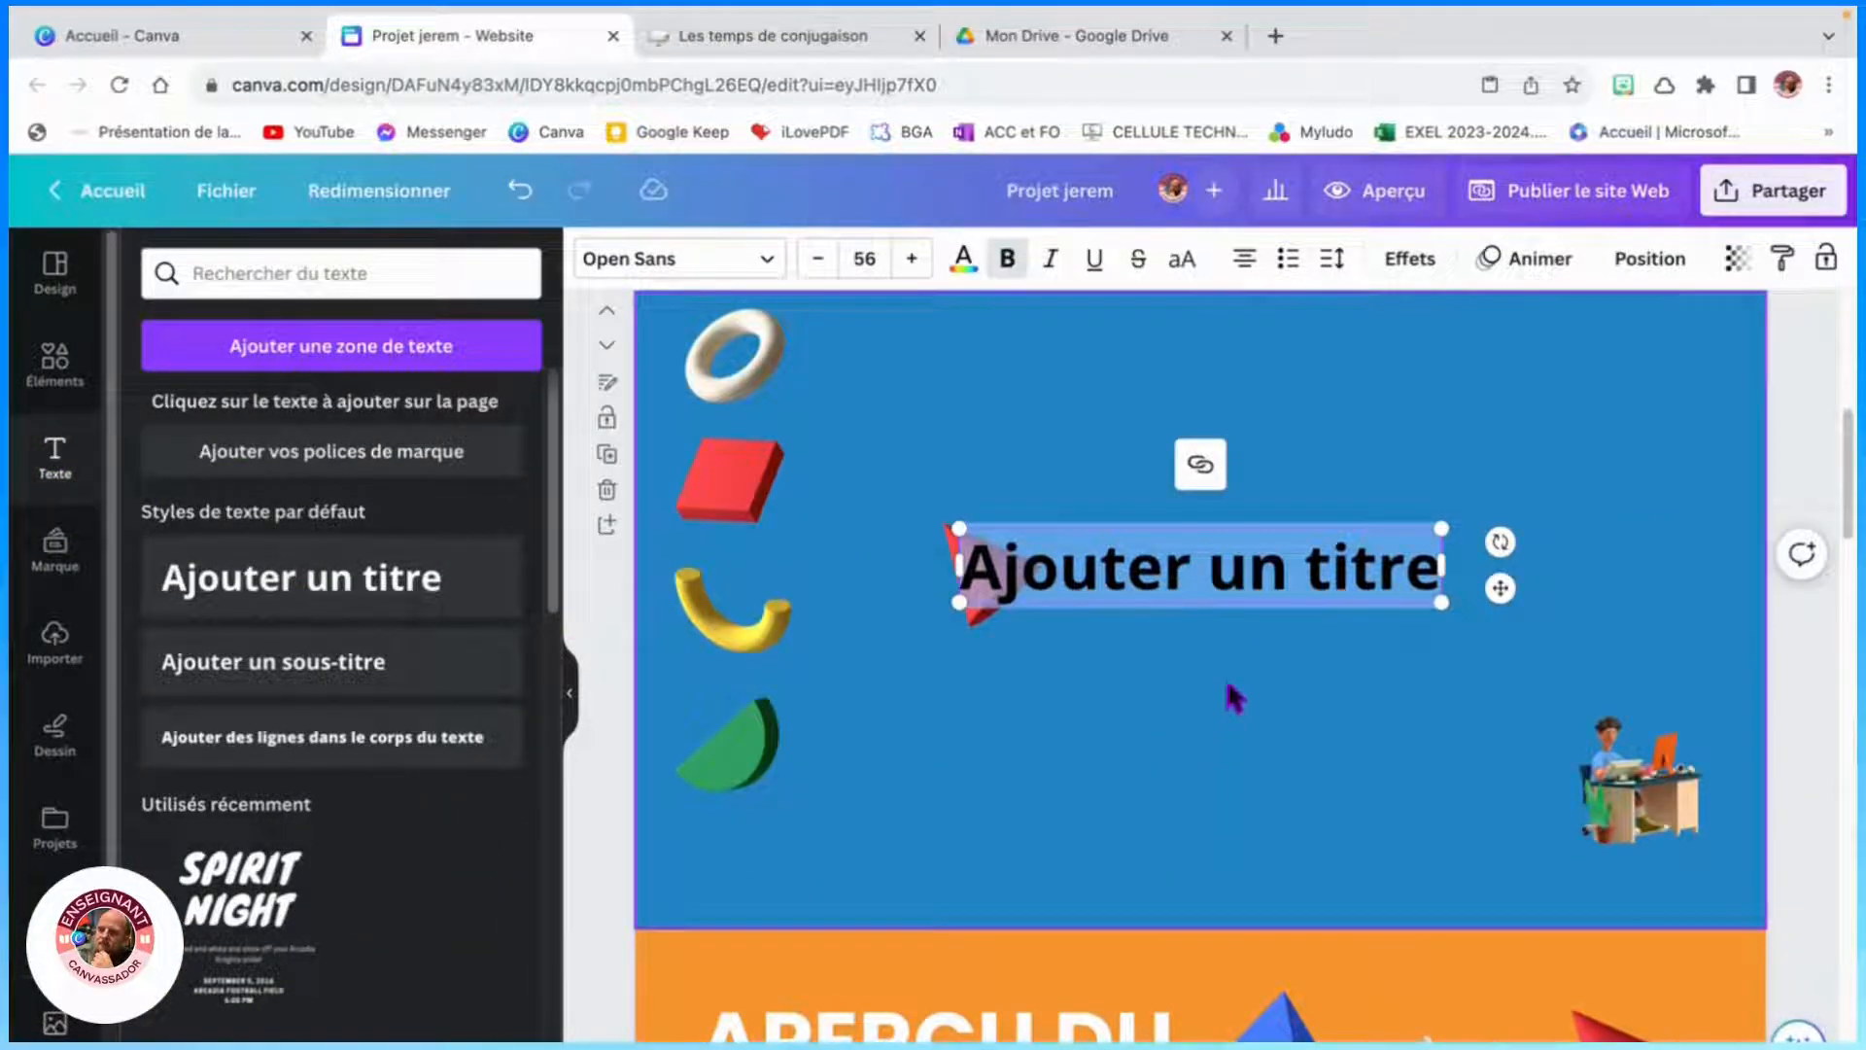
type("A")
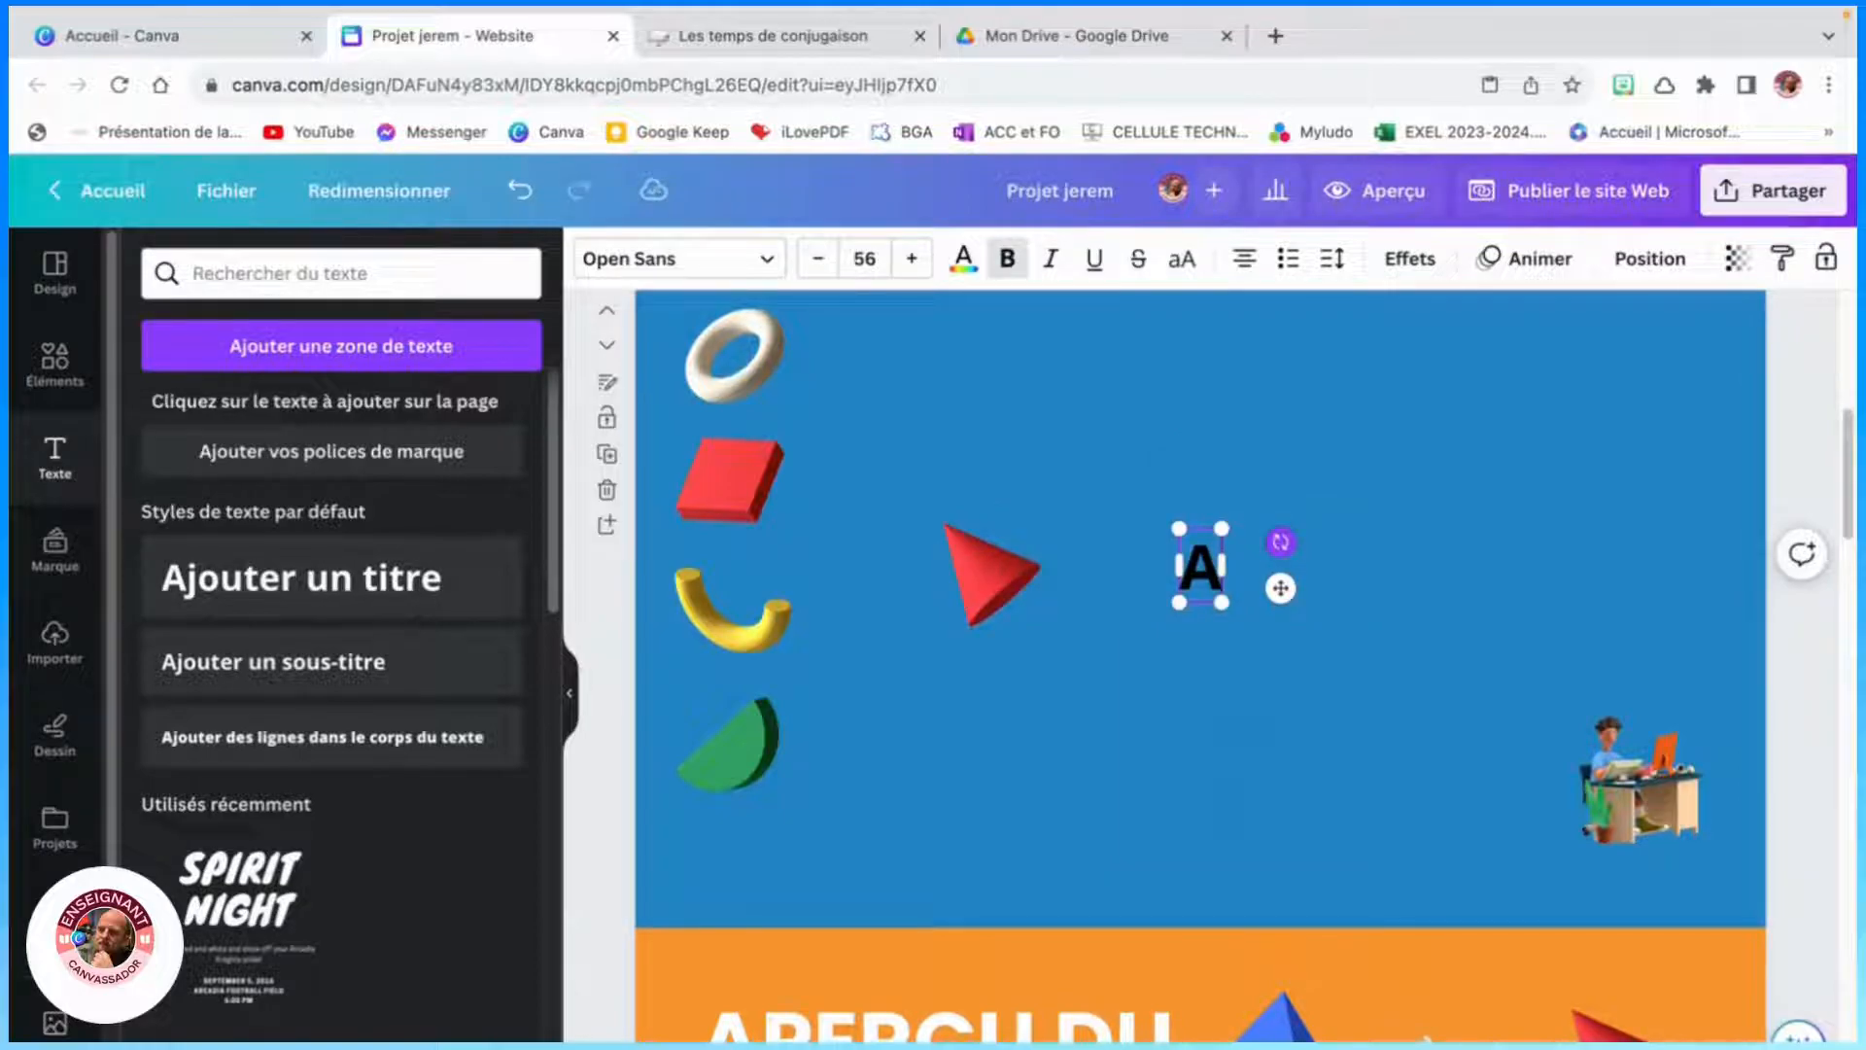
type("perçu")
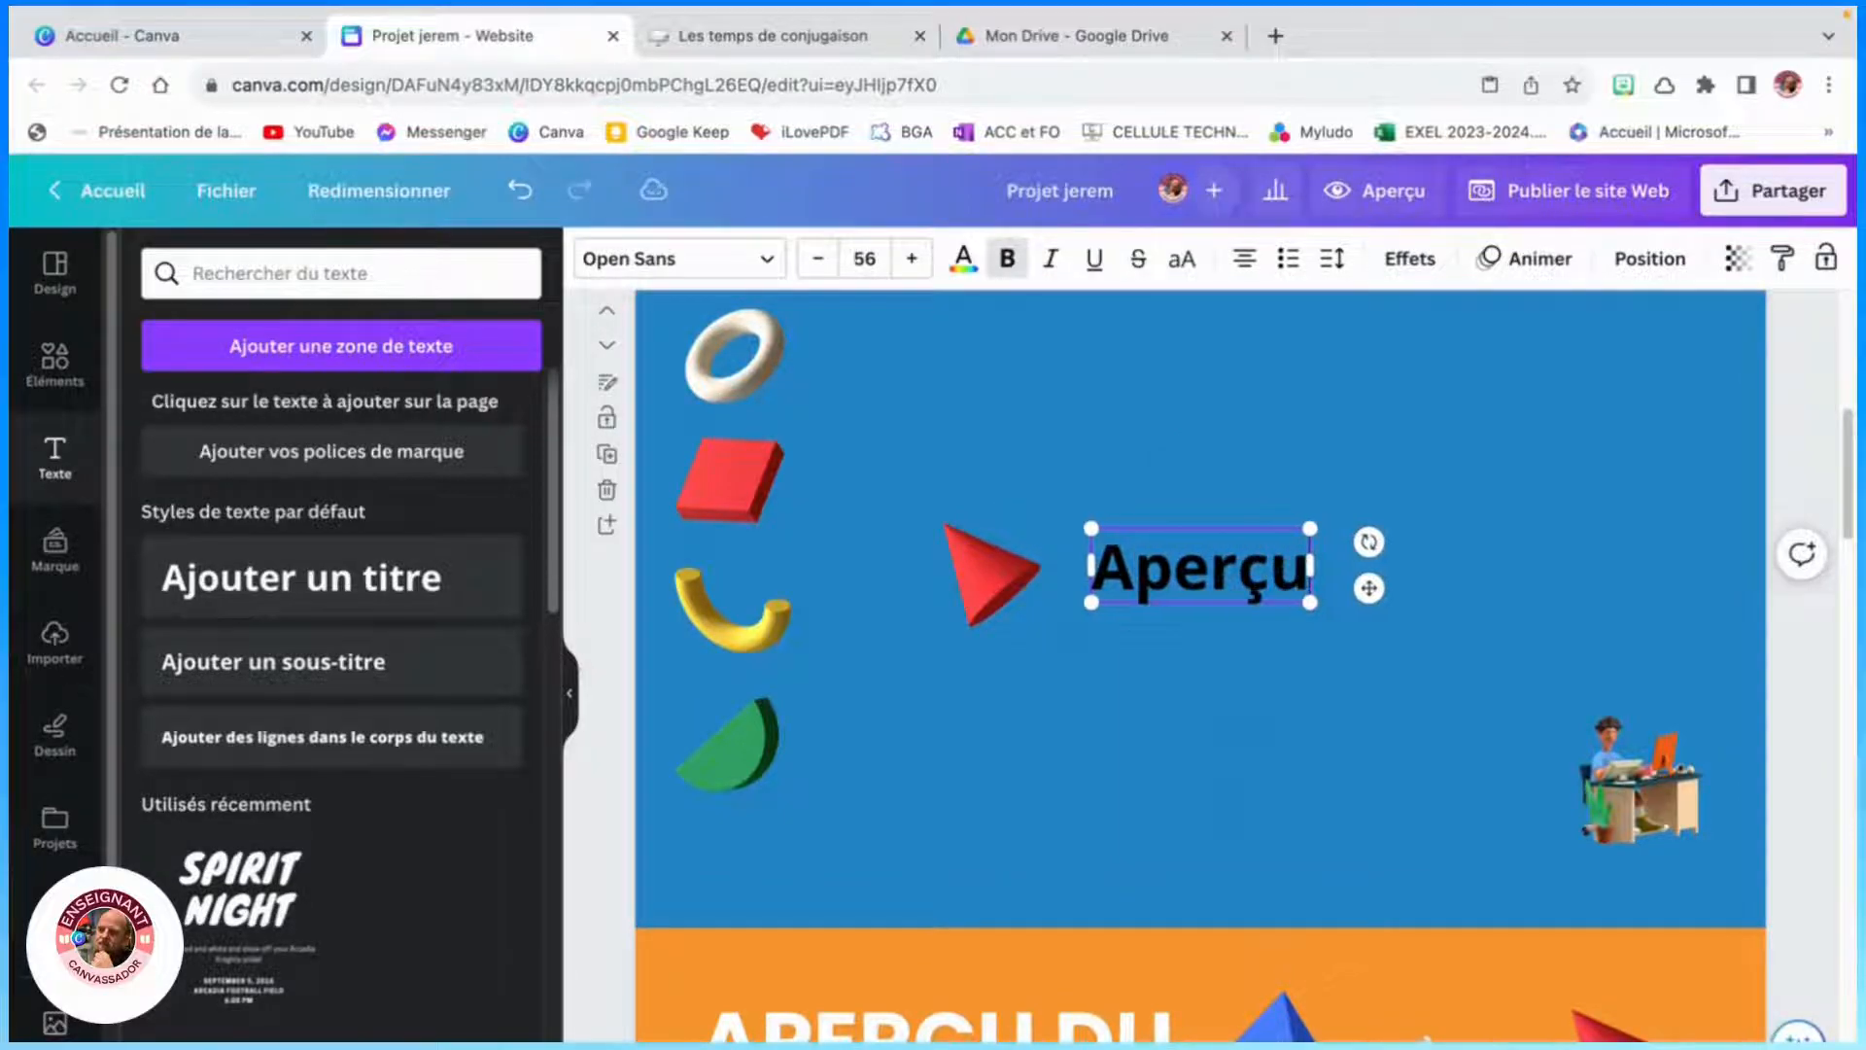
left_click_drag(1367, 588, 1098, 386)
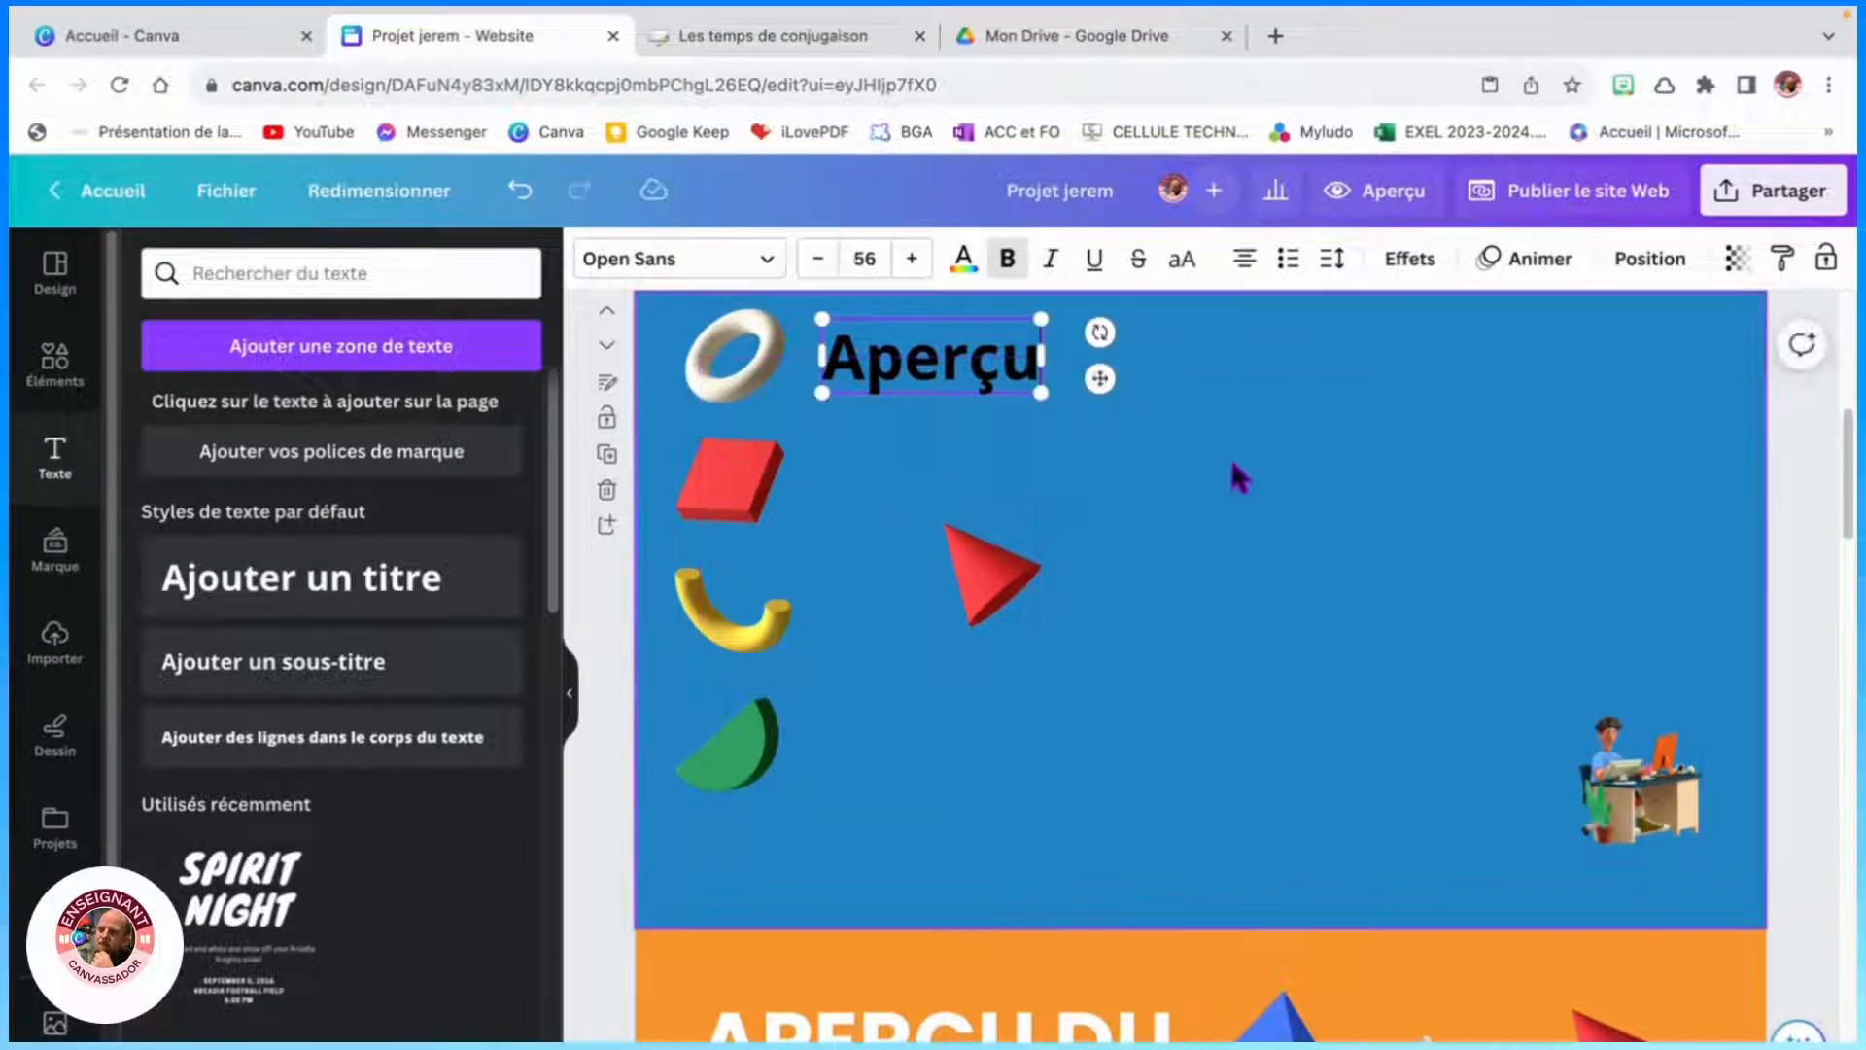
- Add a second title reading "Groupes" and widen its text box to fit on one line
scroll(1137, 777, "down", 10)
scroll(1139, 757, "up", 10)
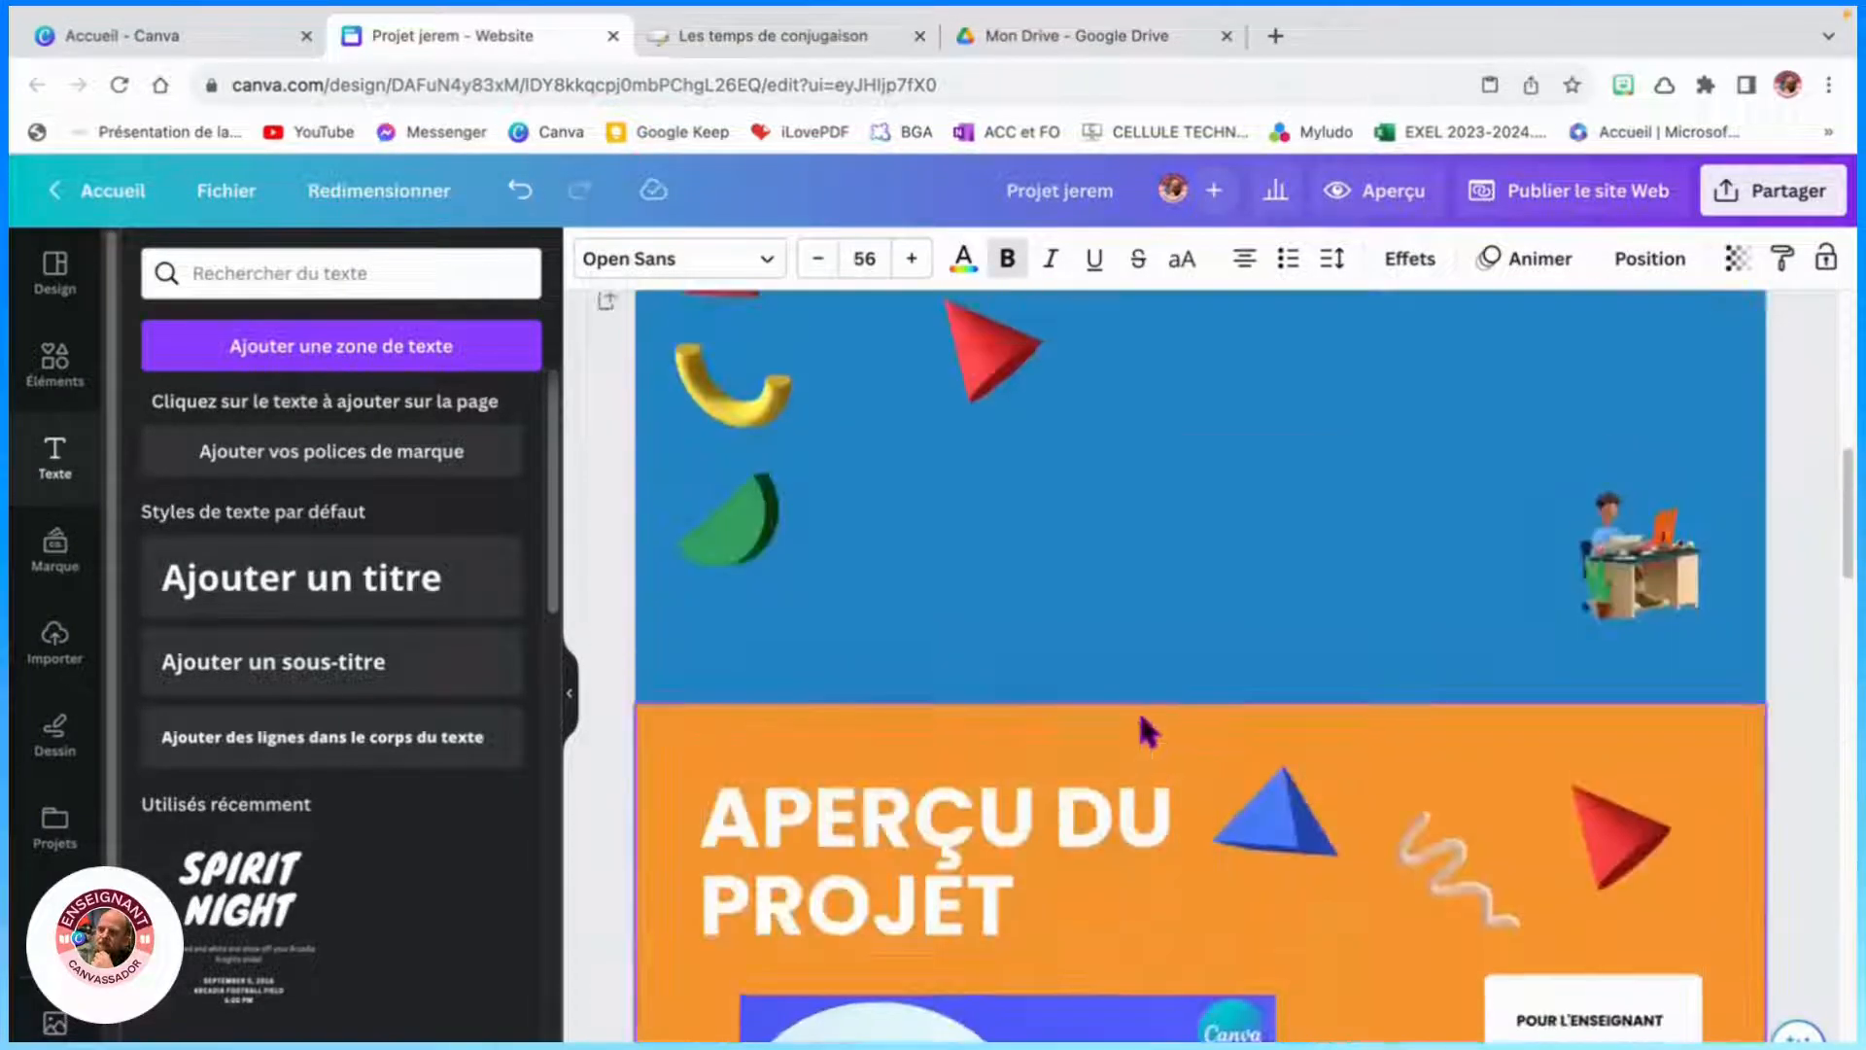
left_click(366, 593)
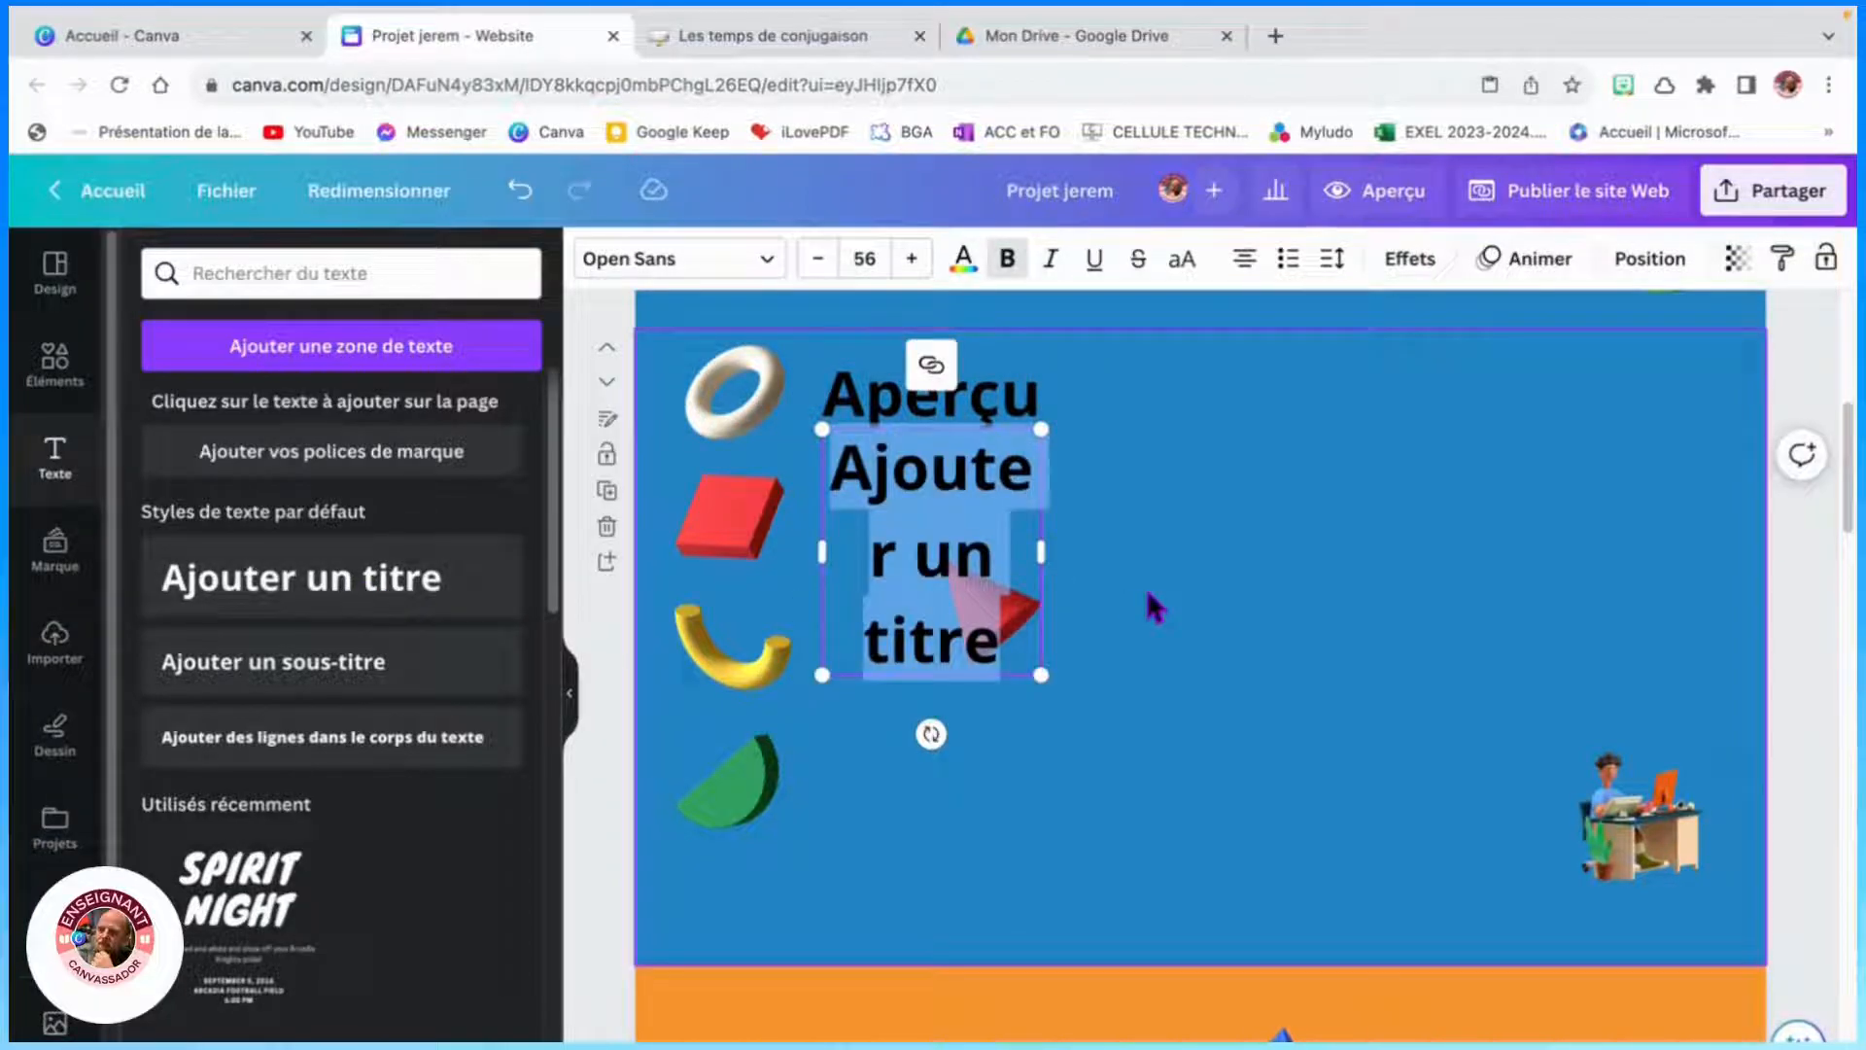
type("Groupes")
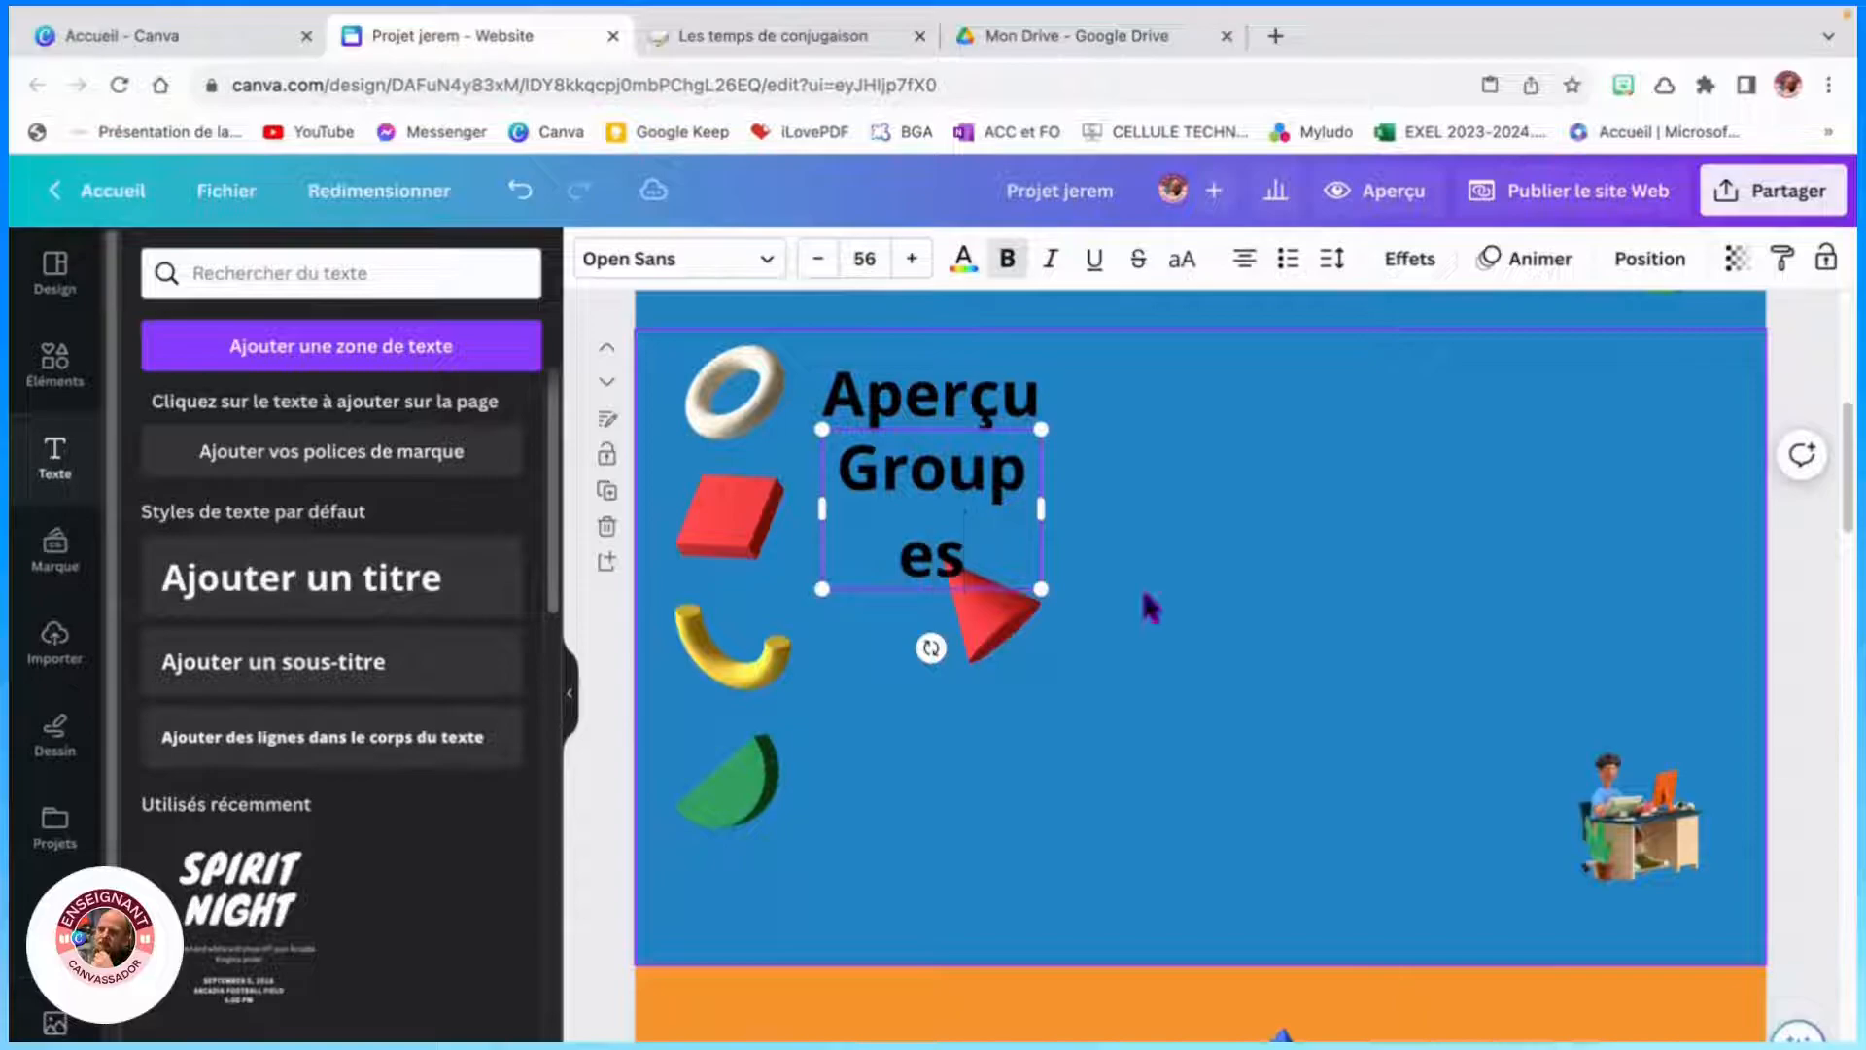
left_click_drag(1041, 508, 1094, 506)
- Move the red pyramid to the right and place the Groupes title beside the red cube
left_click_drag(1027, 627, 1406, 578)
left_click_drag(1031, 476, 1030, 528)
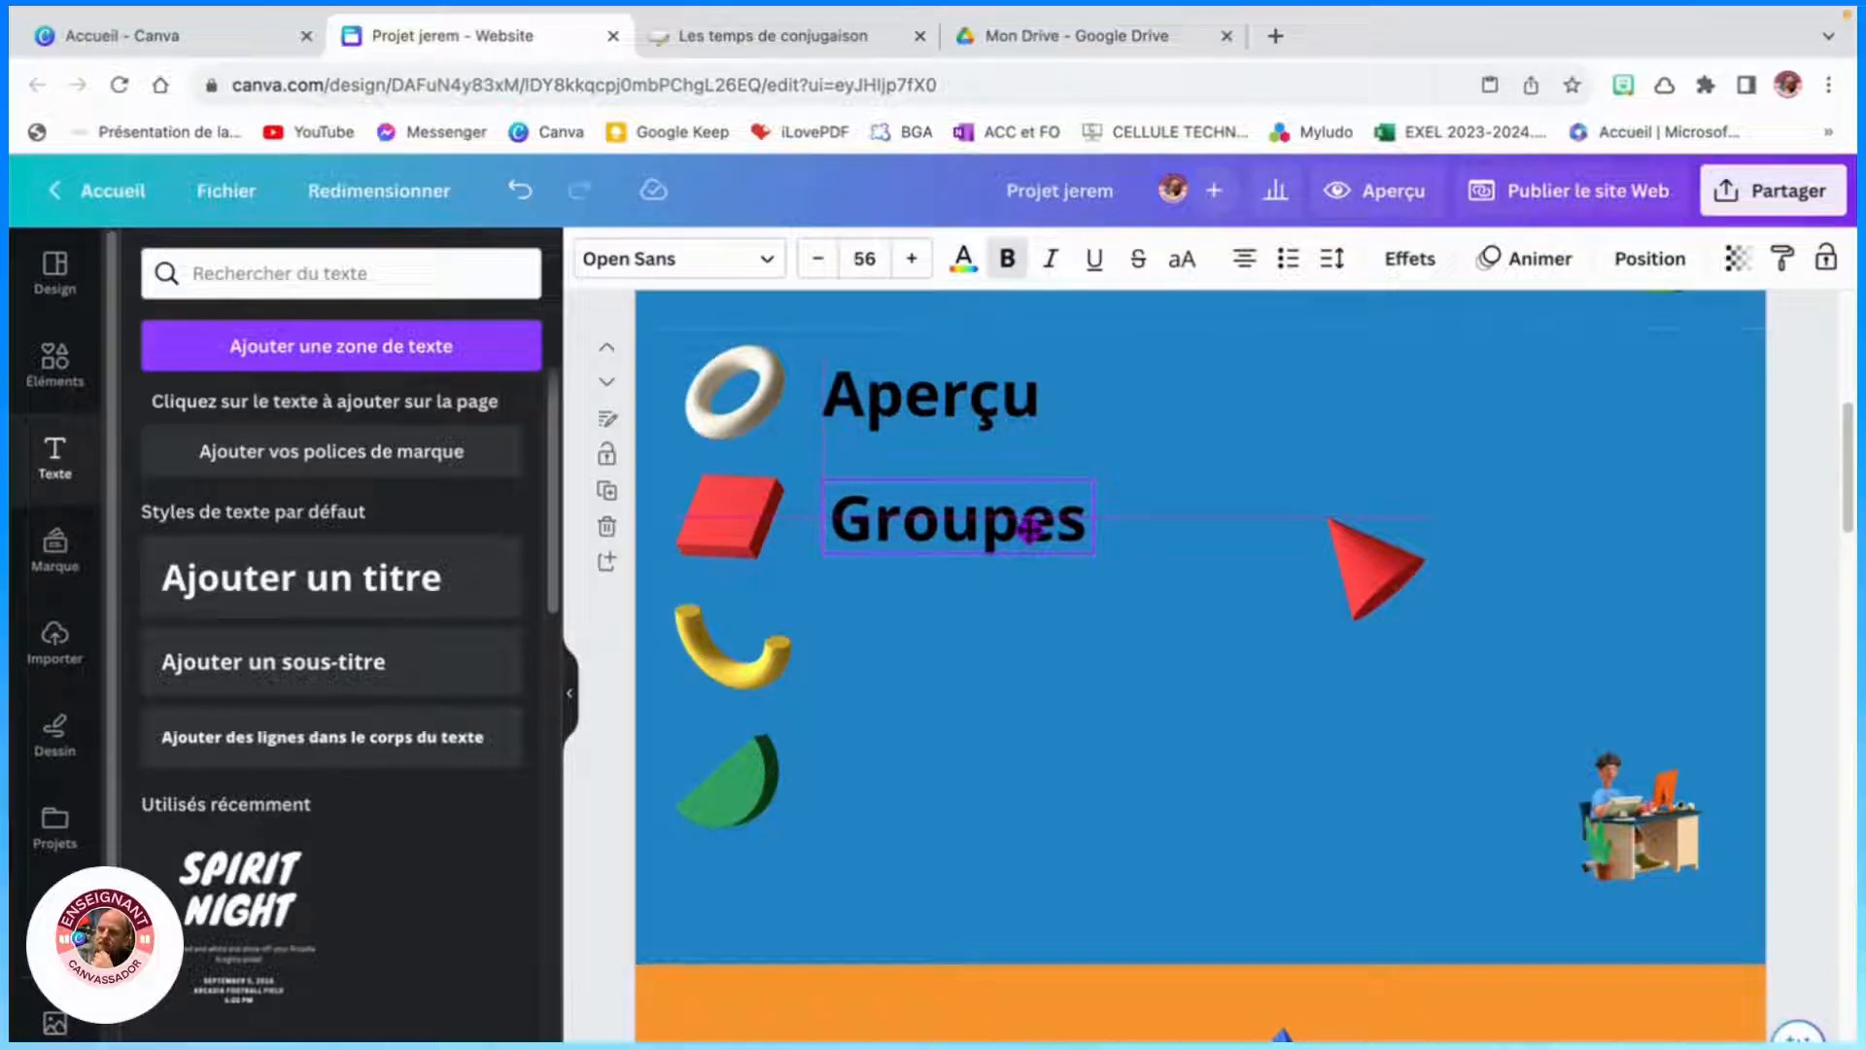
left_click_drag(1031, 528, 1030, 527)
left_click(1145, 667)
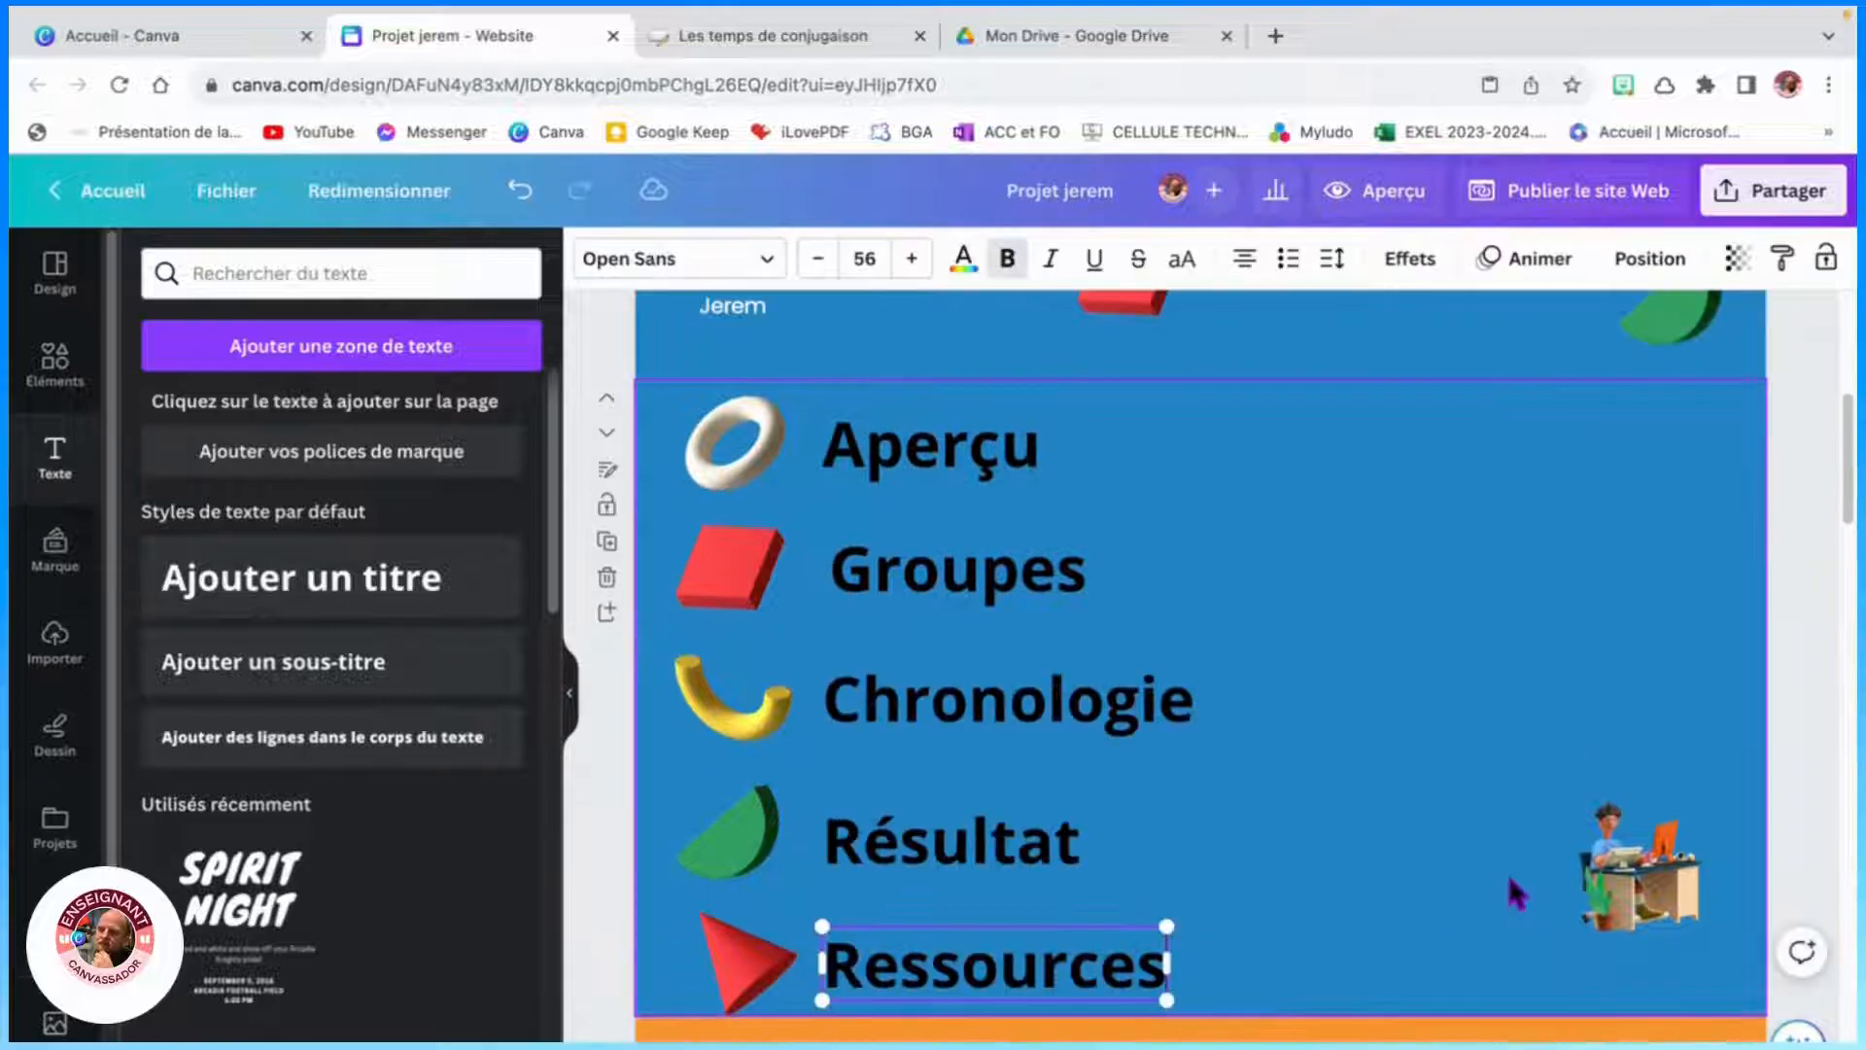
- Enlarge the character-at-desk illustration and move it to the right of the menu titles
left_click(1618, 880)
left_click_drag(1577, 804, 1315, 533)
left_click_drag(1582, 740, 1567, 700)
left_click(1260, 464)
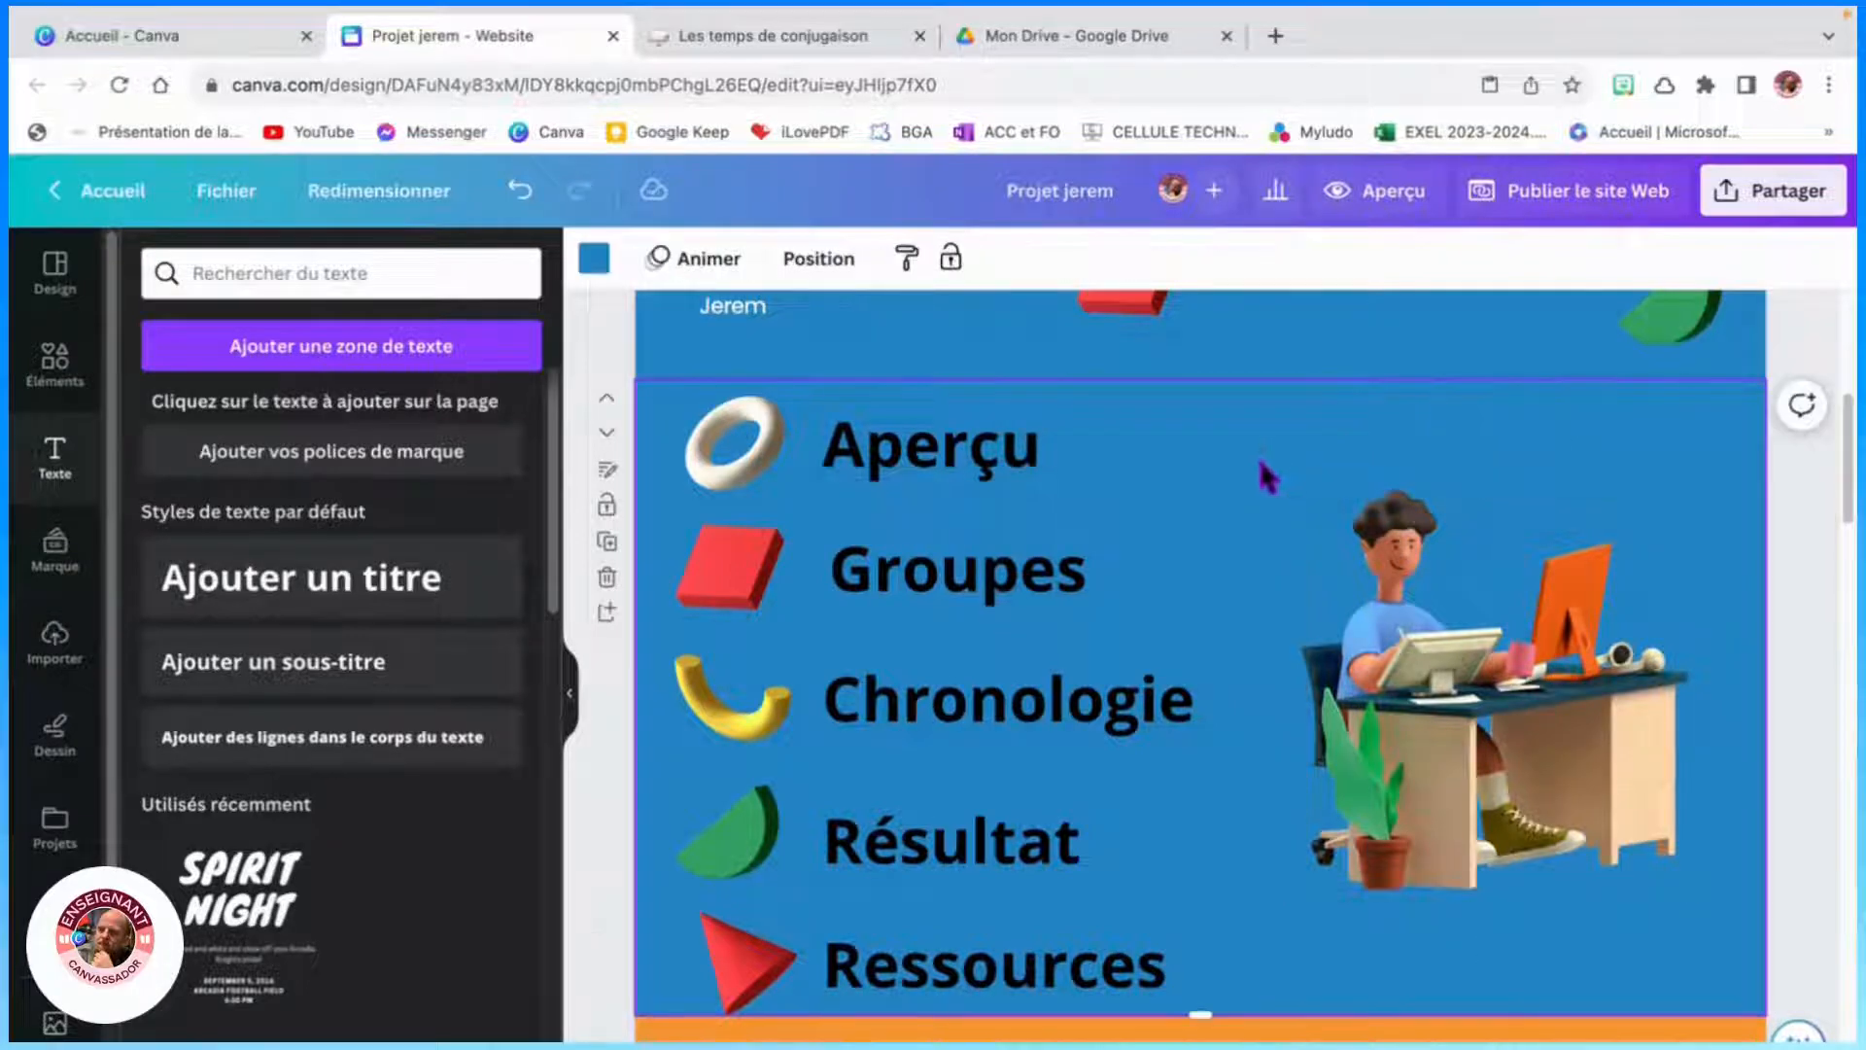
- Collapse the side panel and copy the character-at-desk illustration from the menu page
scroll(1279, 795, "up", 5)
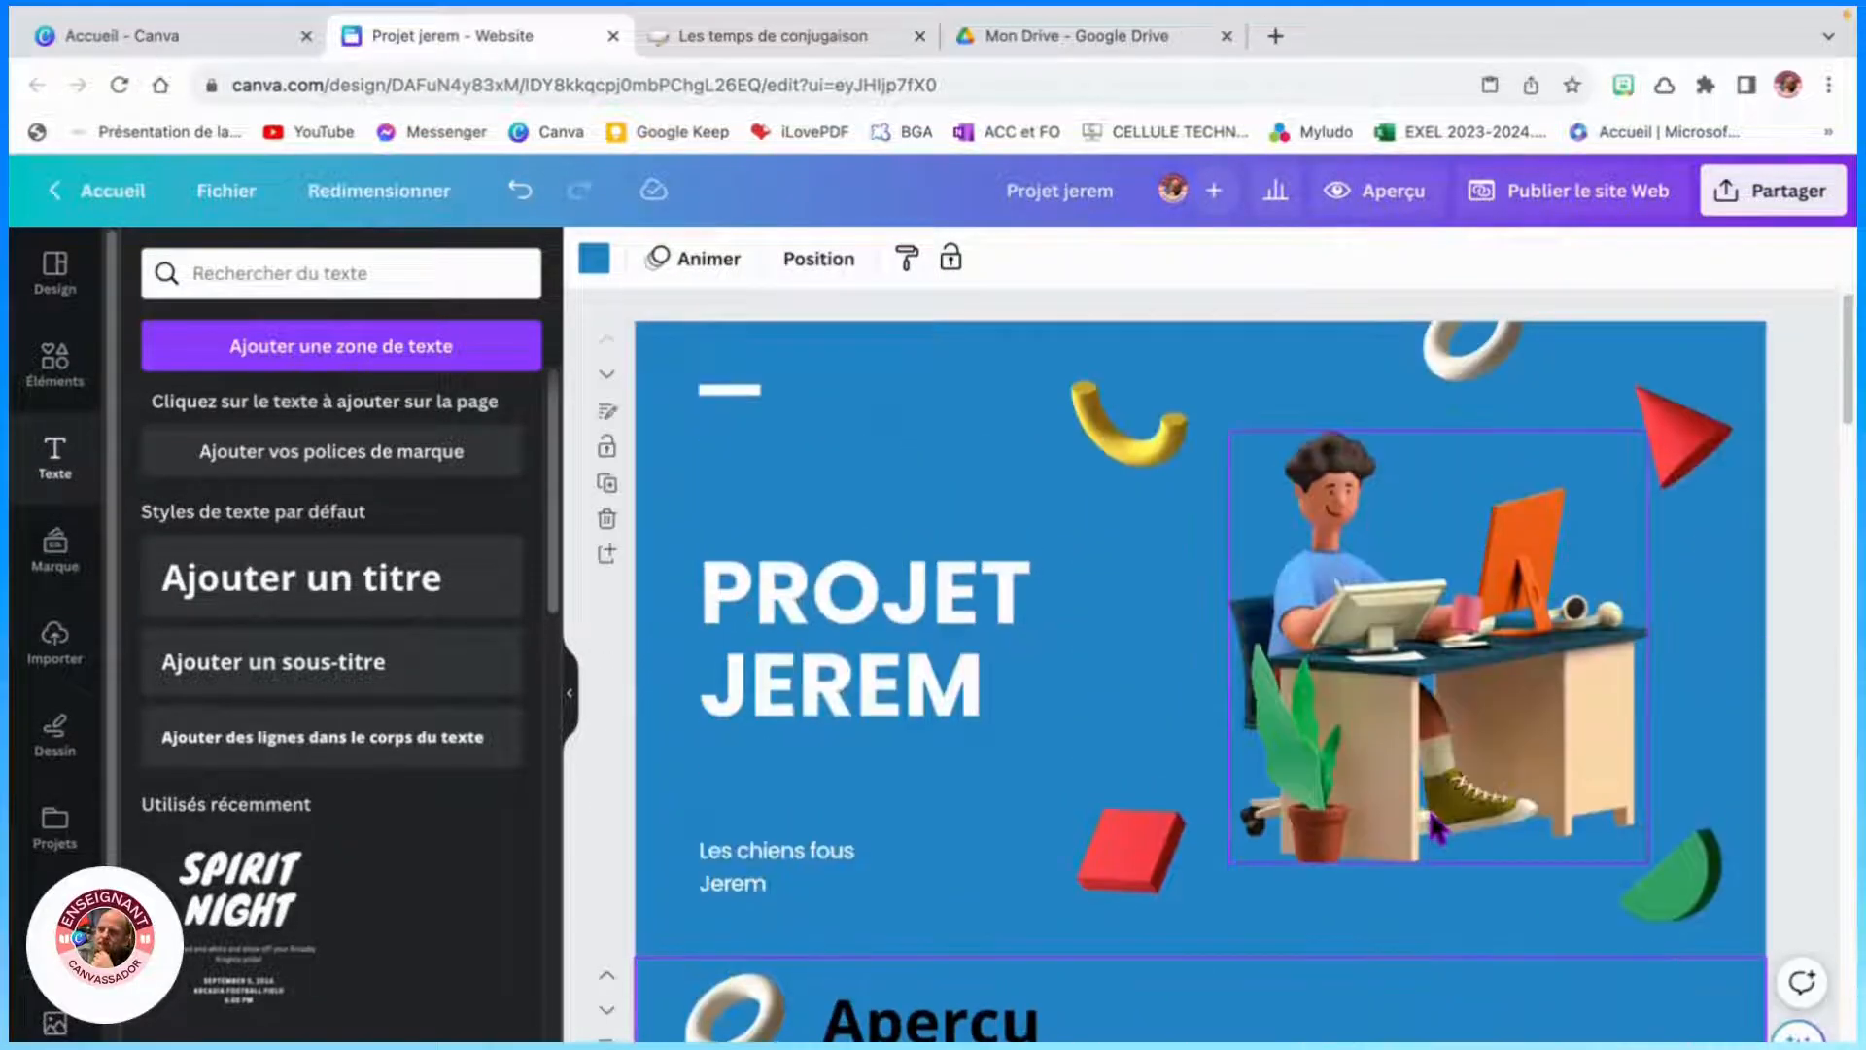
scroll(1351, 859, "down", 8)
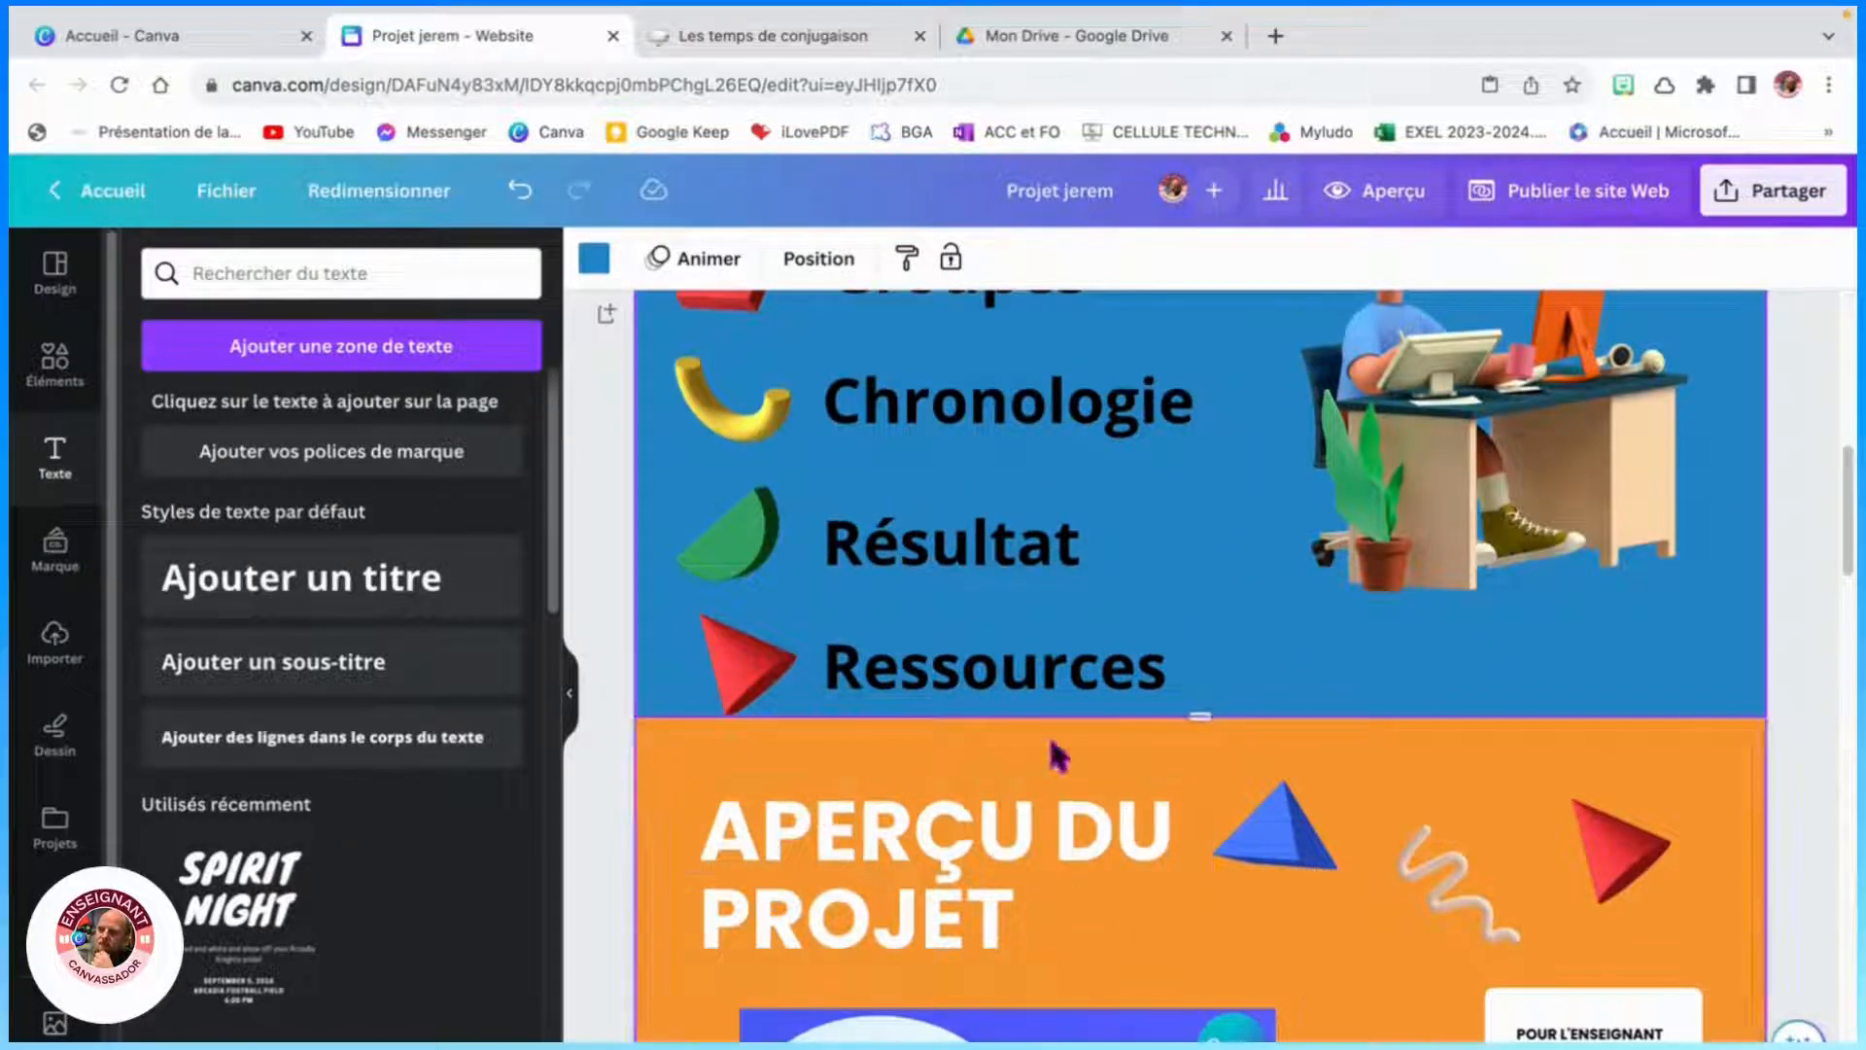
scroll(1231, 826, "up", 4)
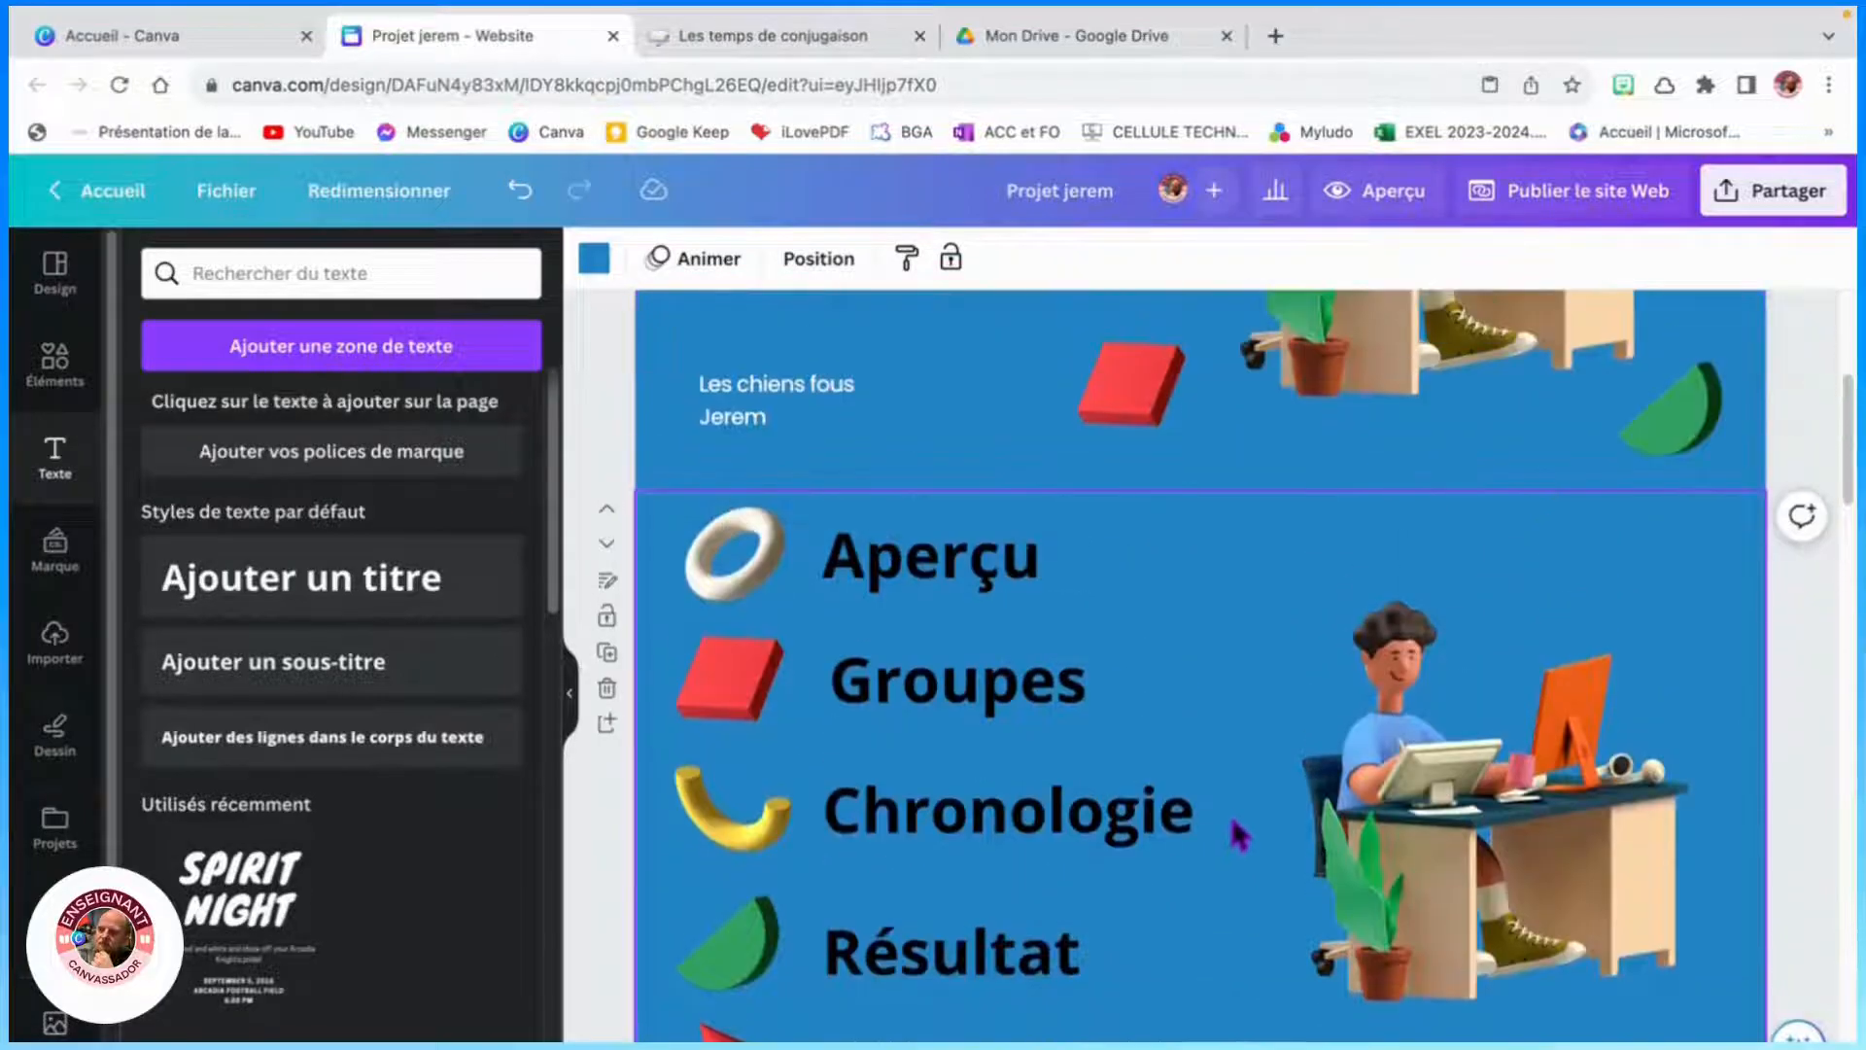
scroll(1360, 789, "up", 5)
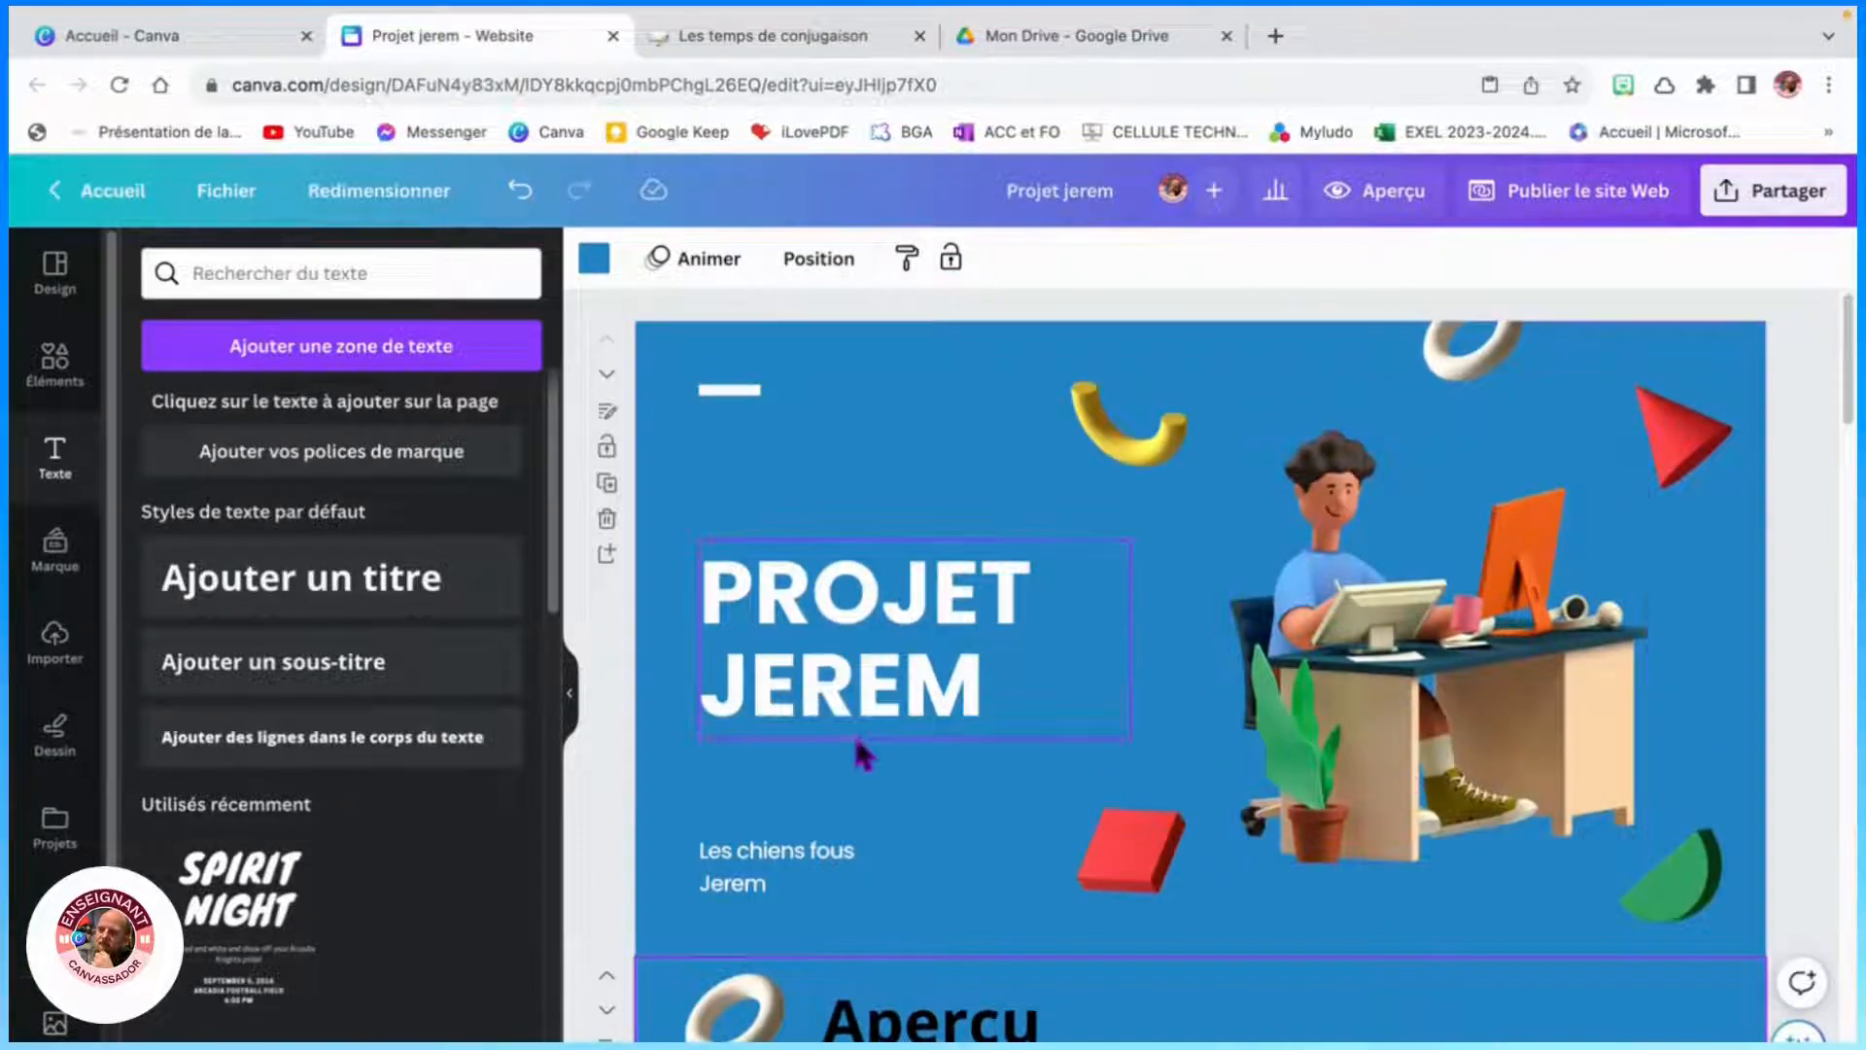
left_click(569, 692)
scroll(890, 756, "down", 6)
left_click(1254, 719)
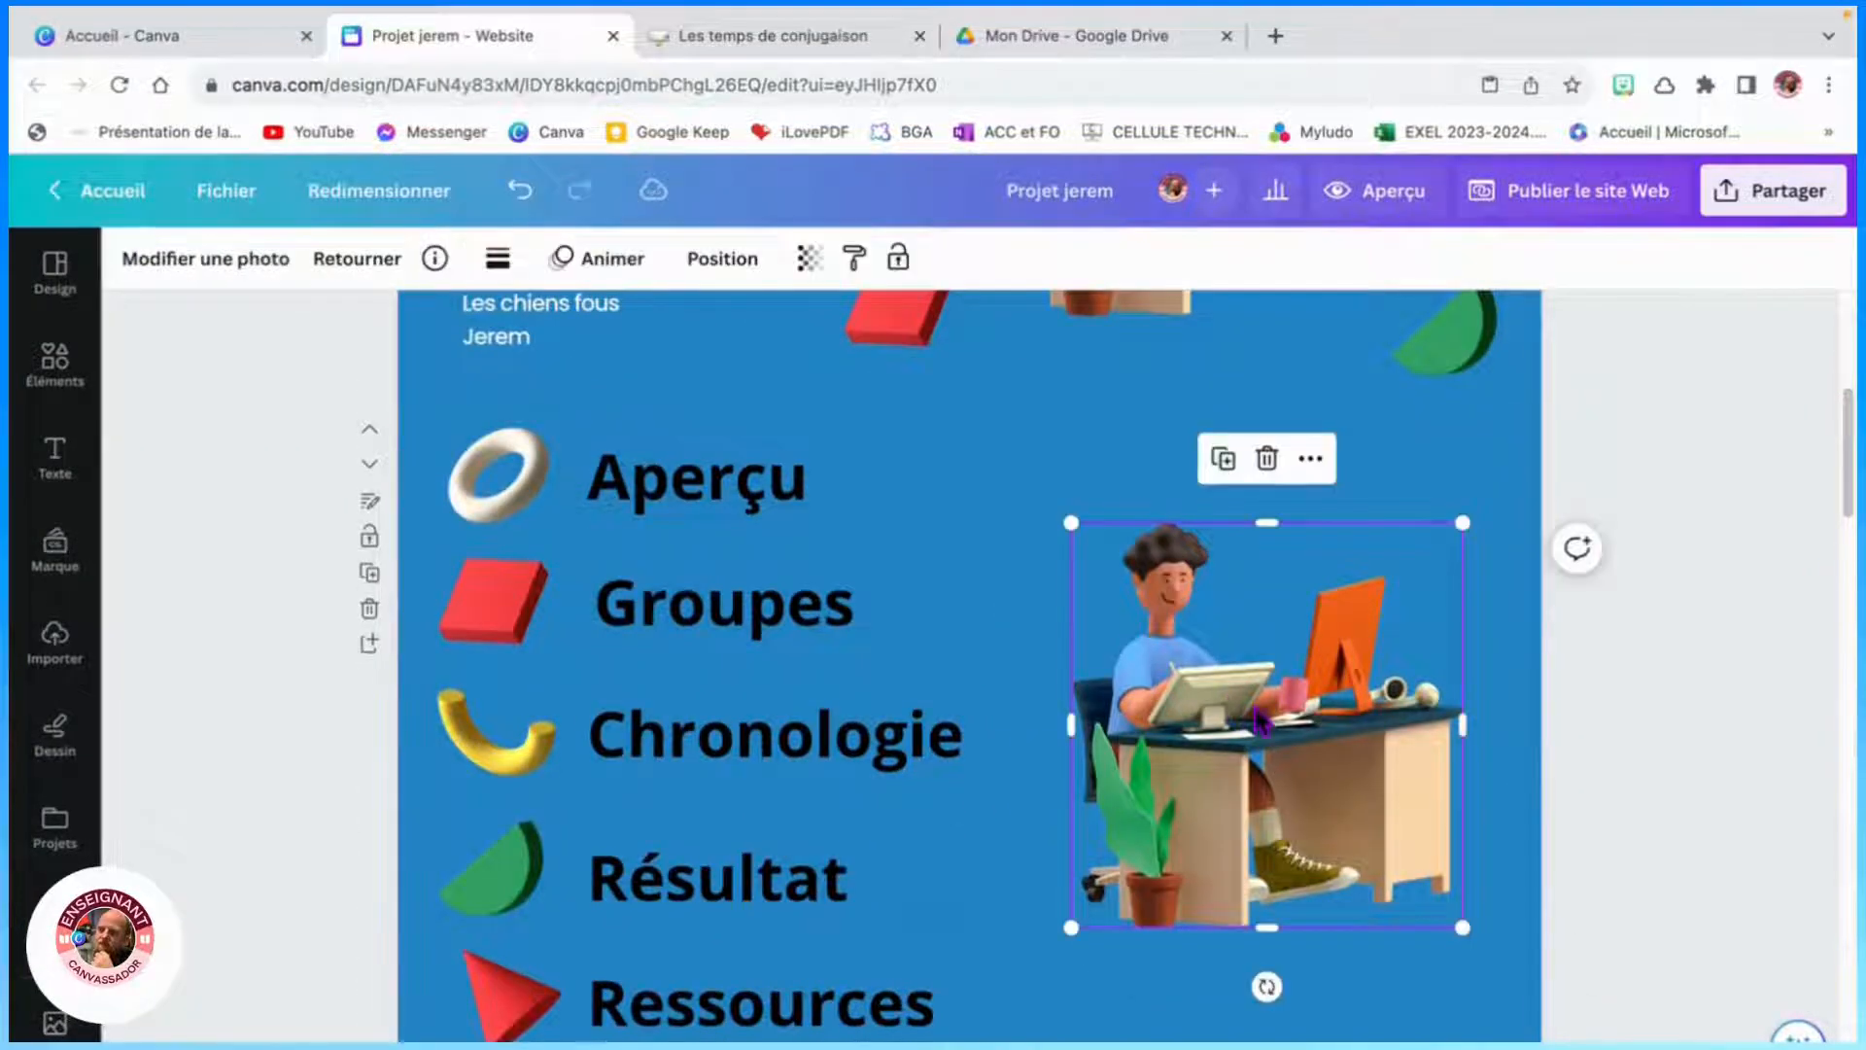
right_click(1285, 696)
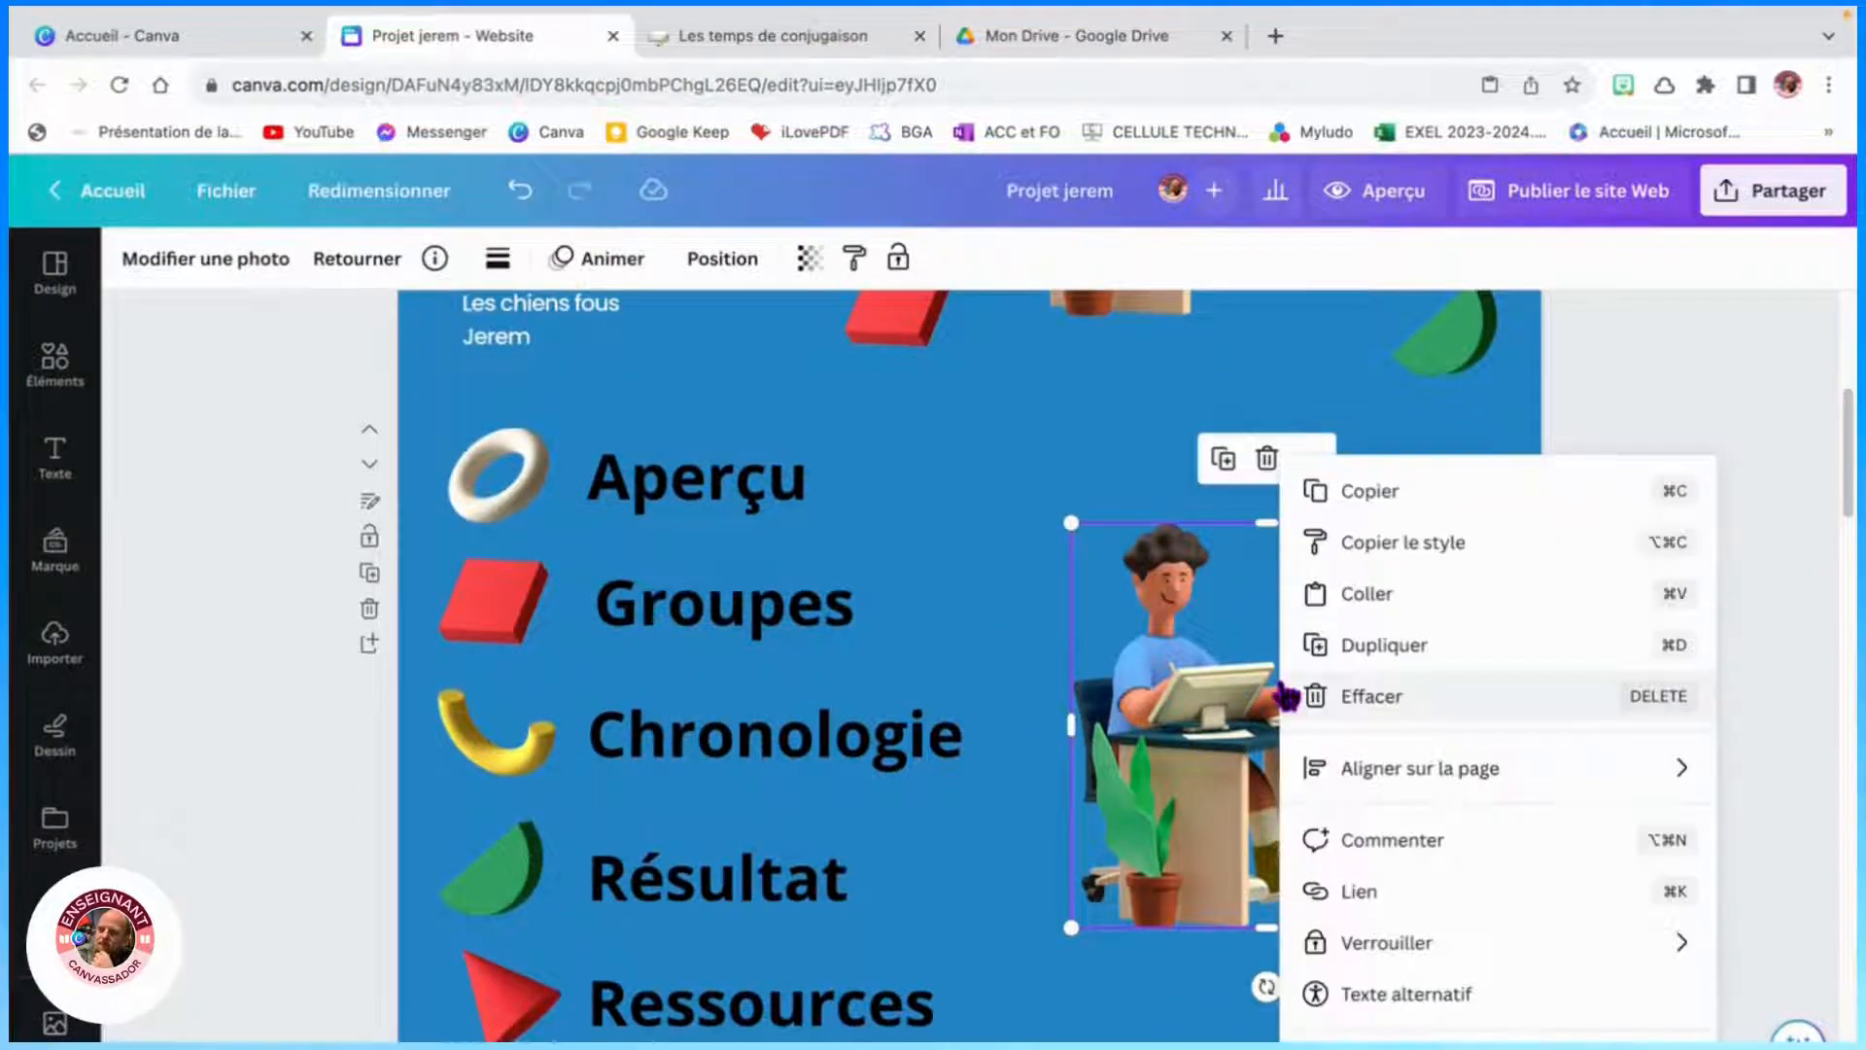
left_click(1382, 493)
- Paste the illustration into the Aperçu du projet section, shrink it and place it in the section's top-left corner
scroll(1101, 782, "down", 5)
left_click(1128, 727)
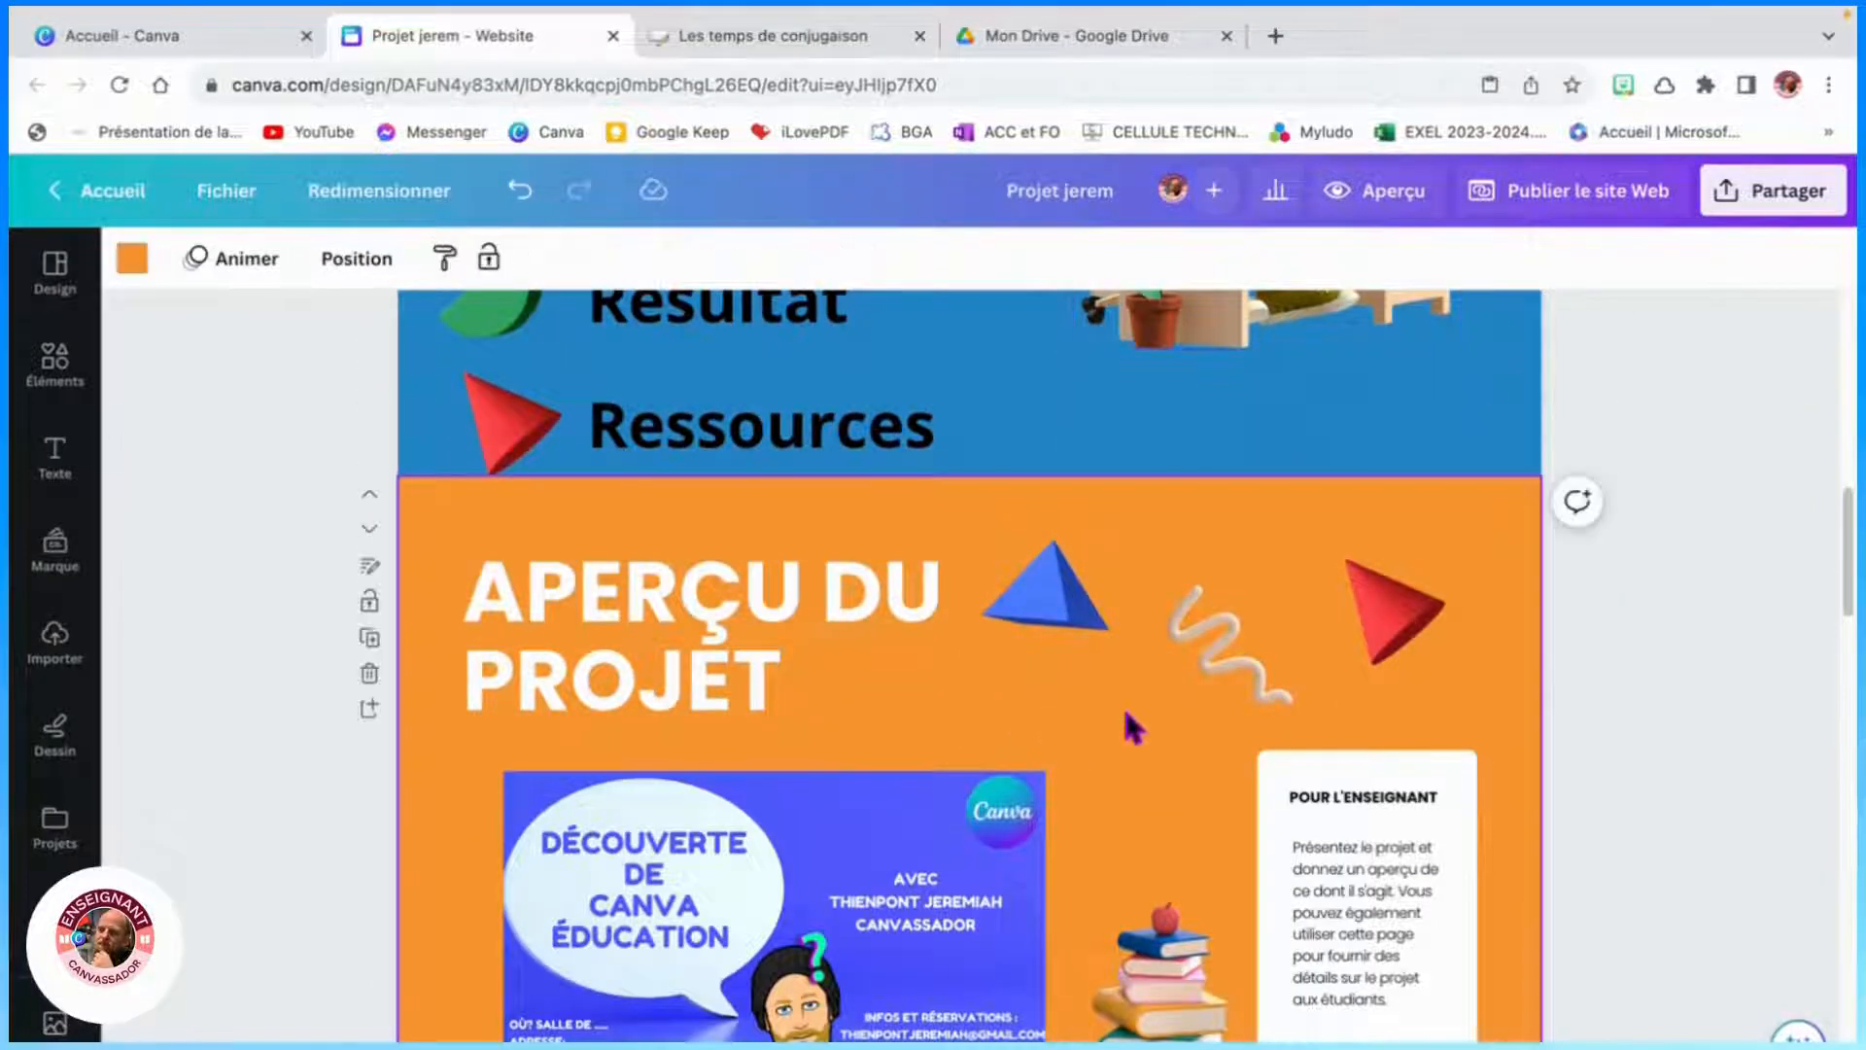
right_click(1127, 719)
left_click(1214, 847)
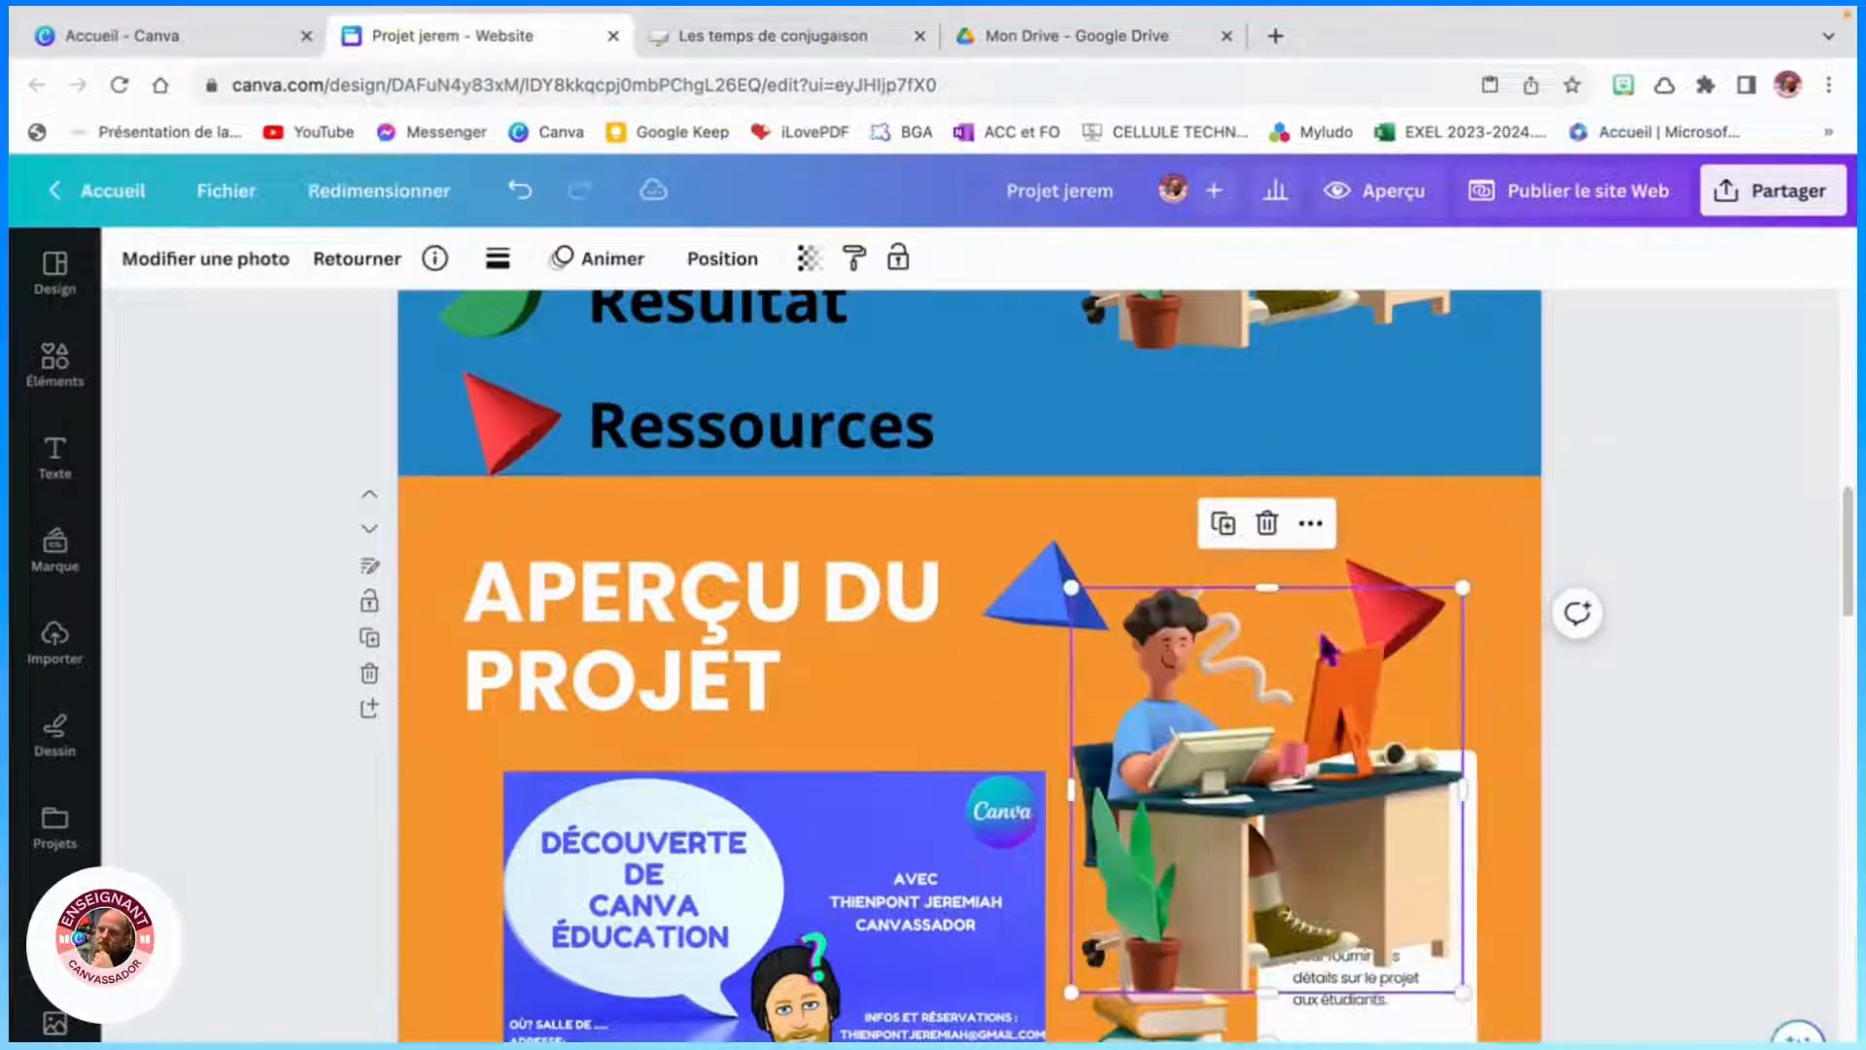
left_click_drag(1072, 588, 1414, 880)
left_click_drag(1418, 947, 435, 529)
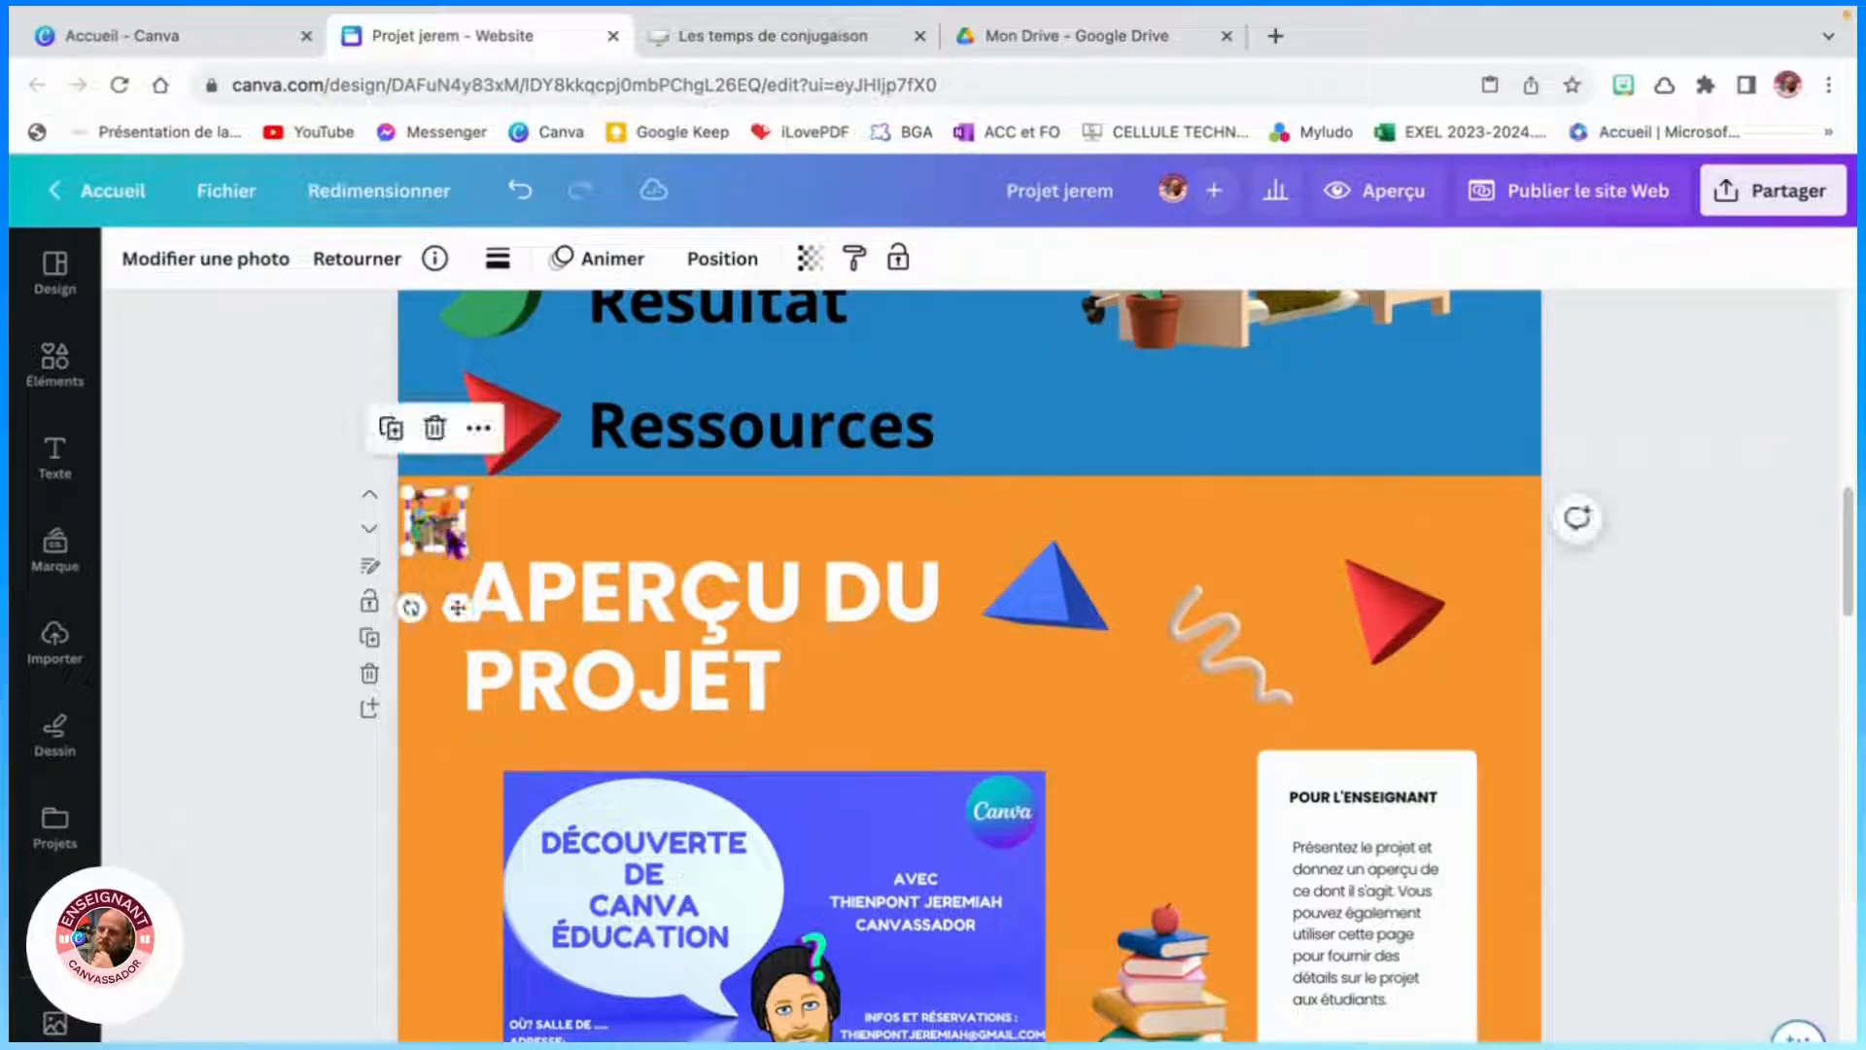
- Link the small illustration to page 2 of the document
left_click(434, 559)
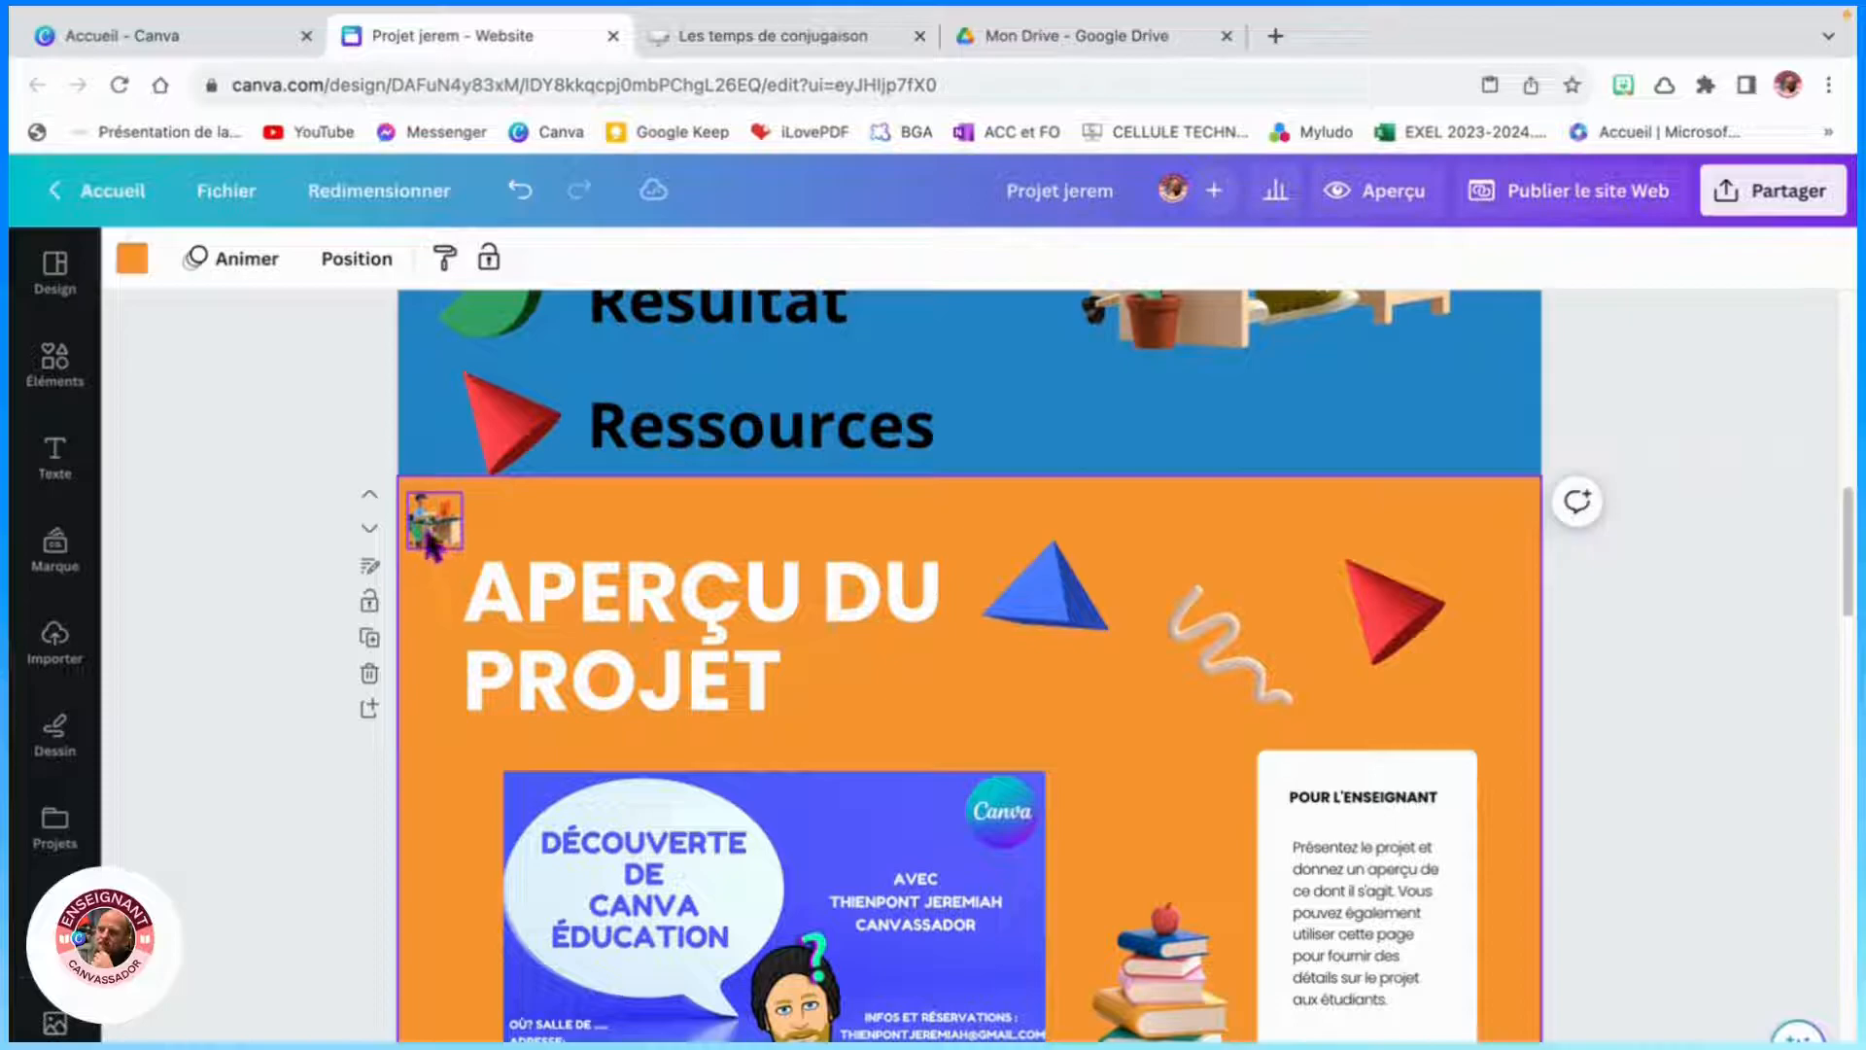
right_click(430, 544)
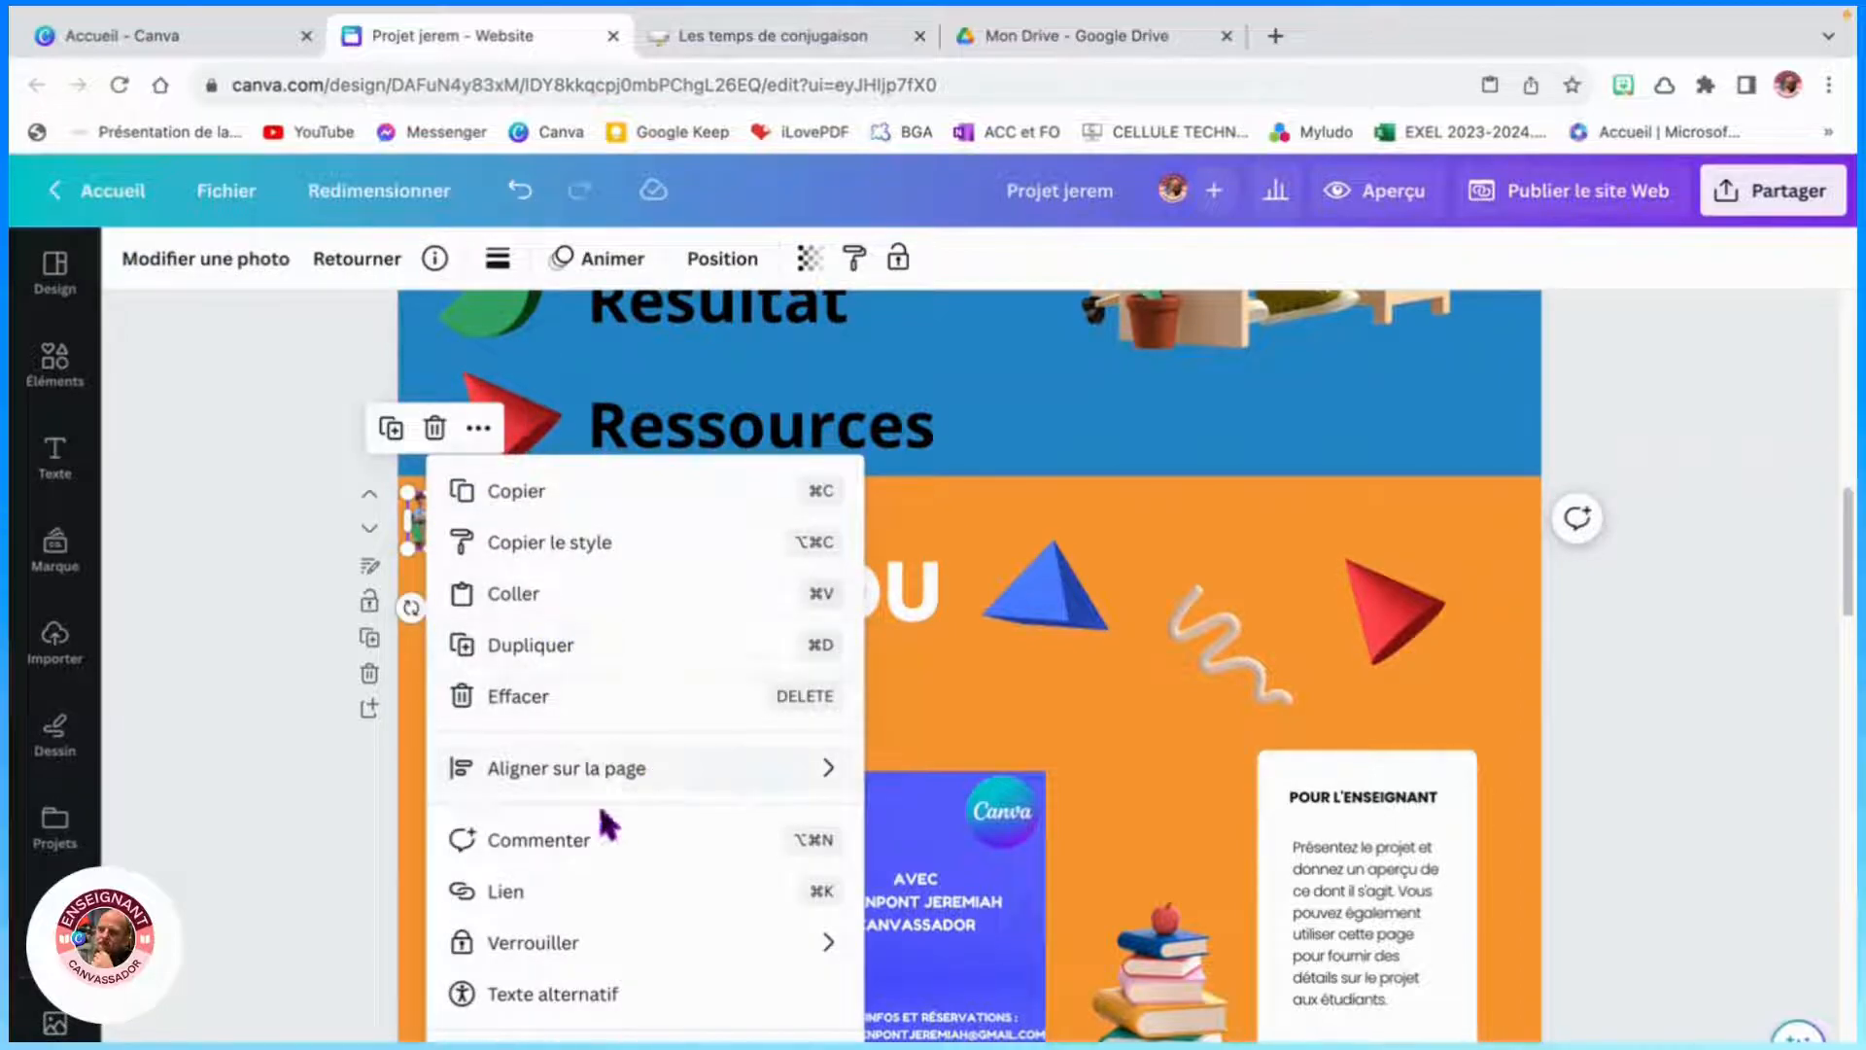
left_click(794, 906)
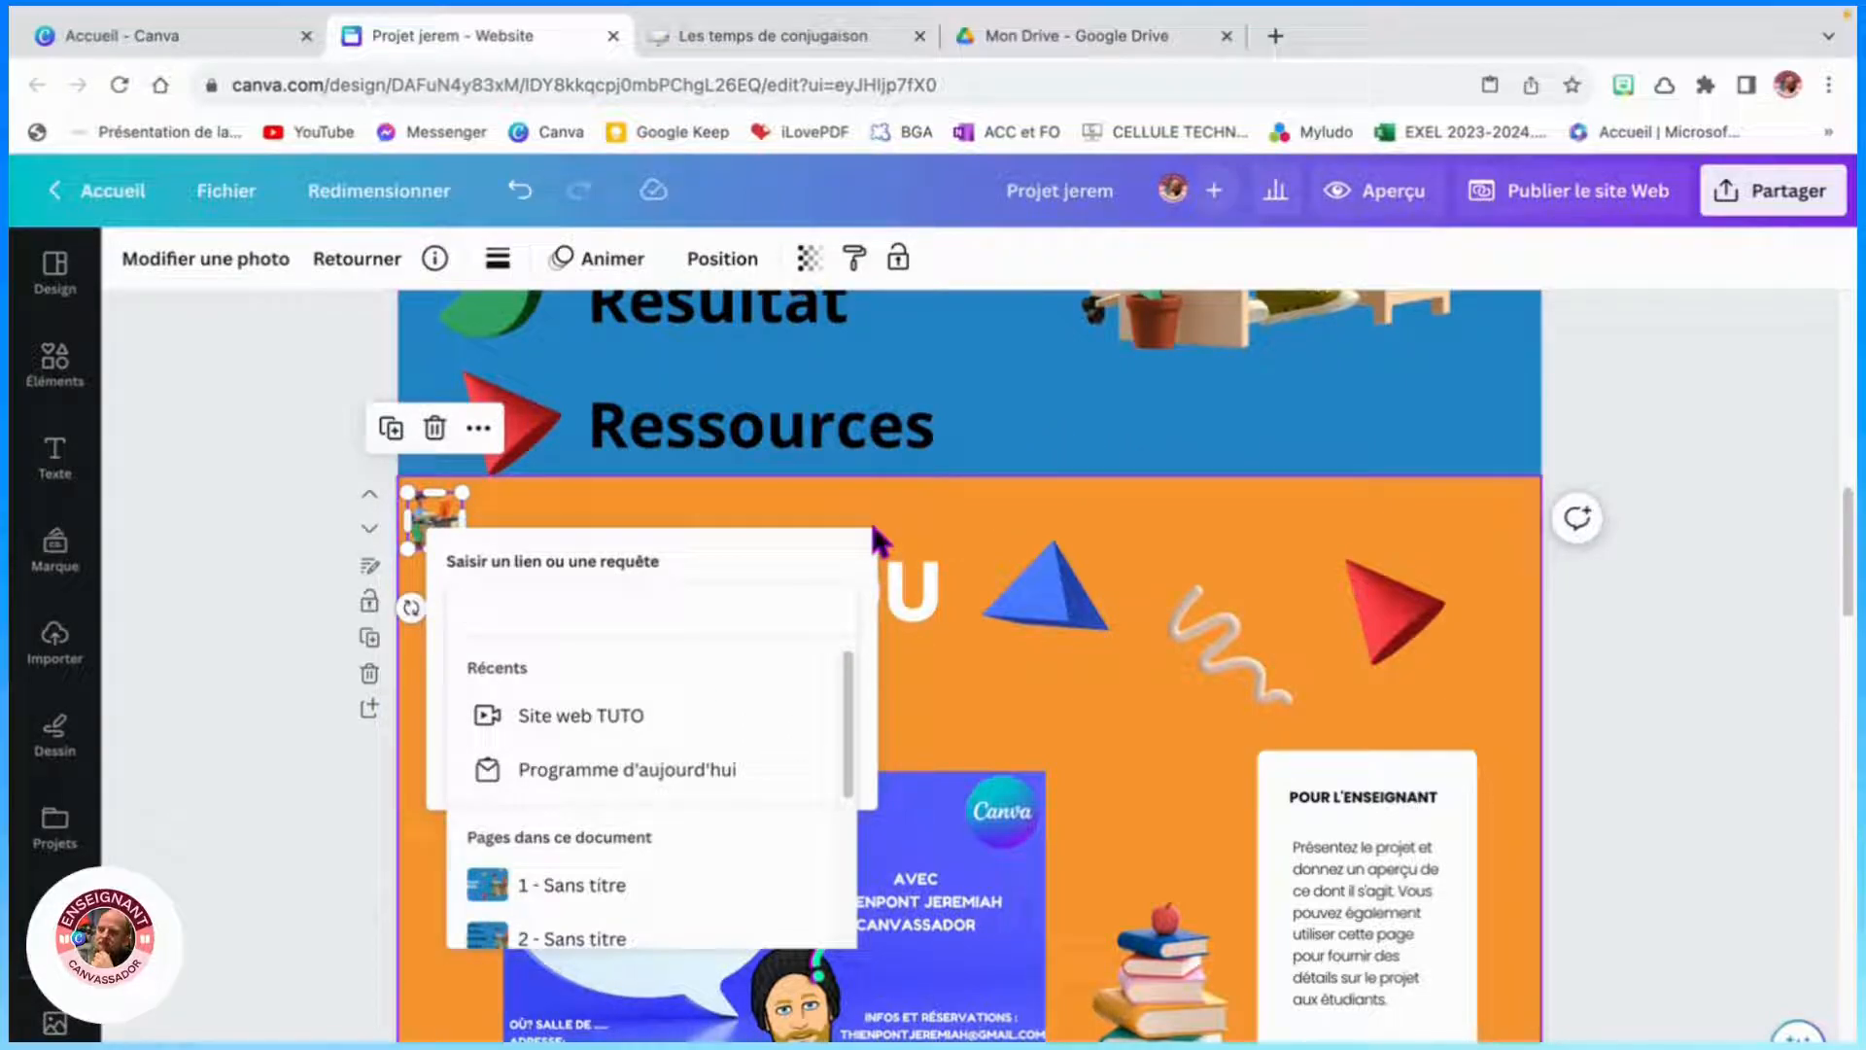
type("2")
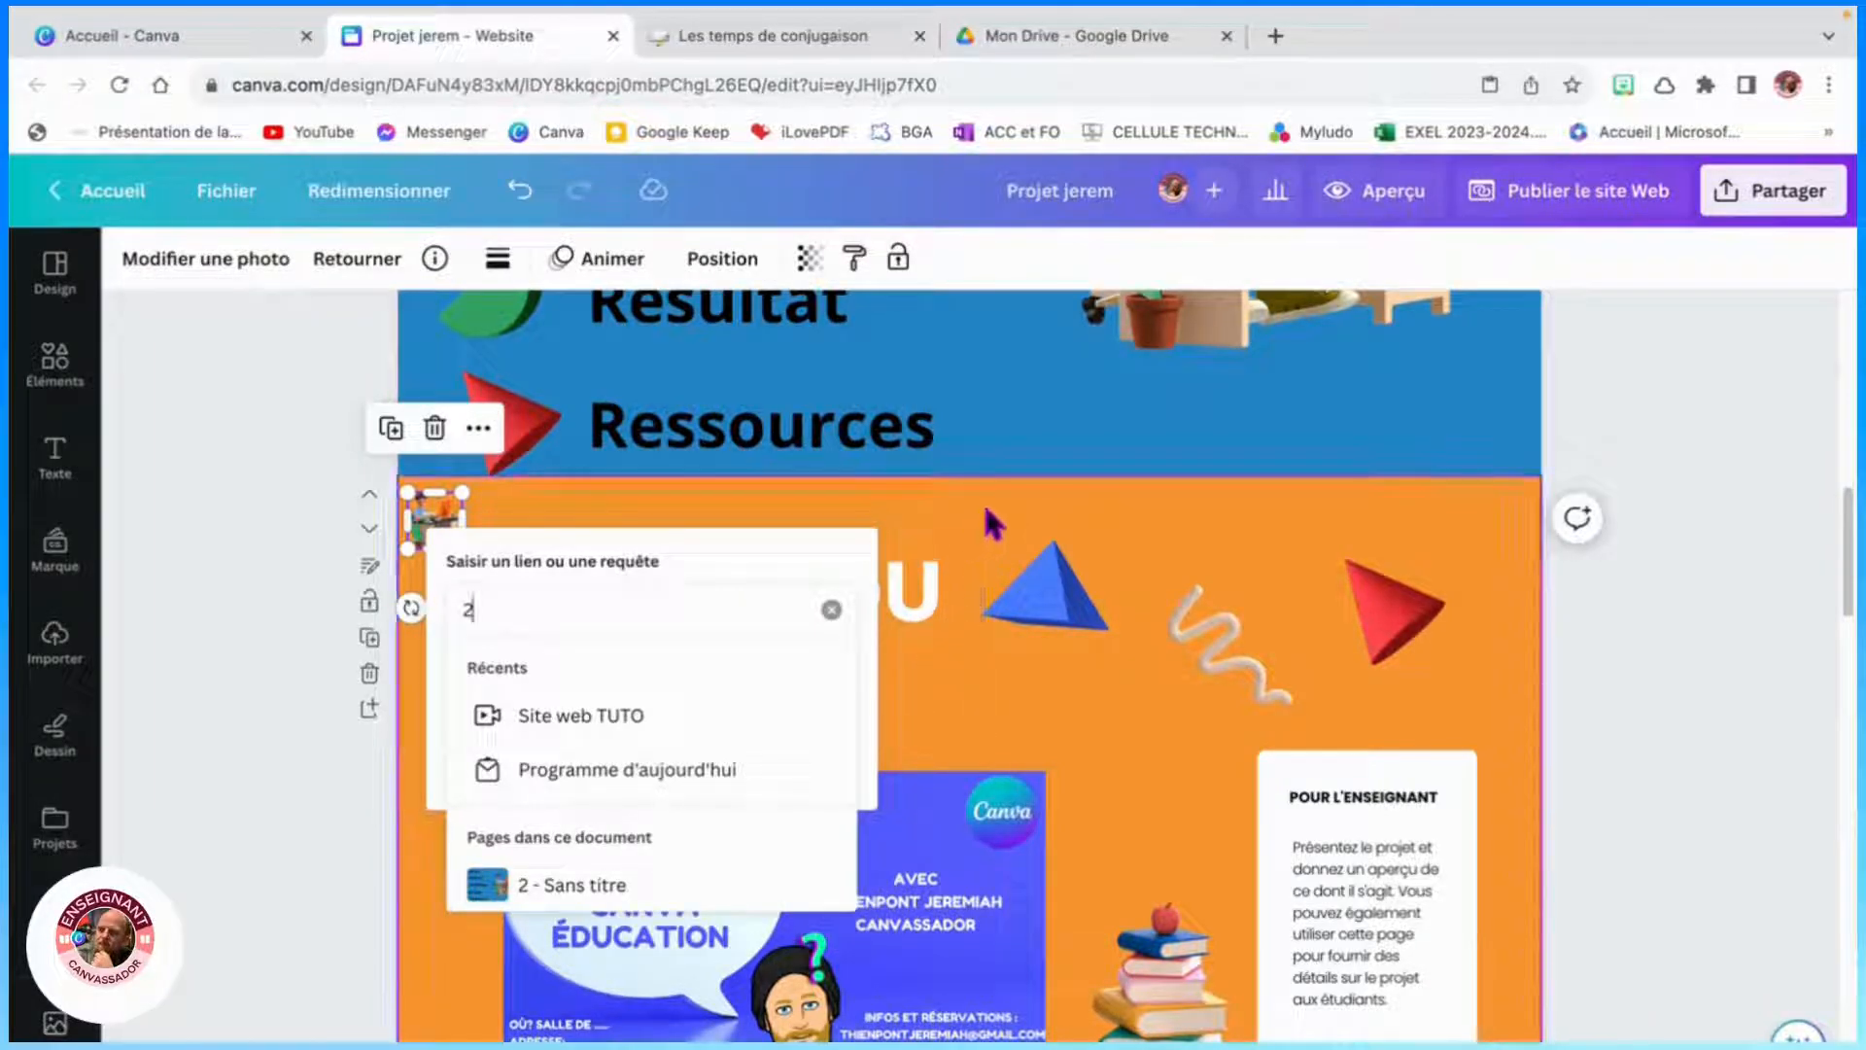
left_click(741, 523)
left_click(457, 525)
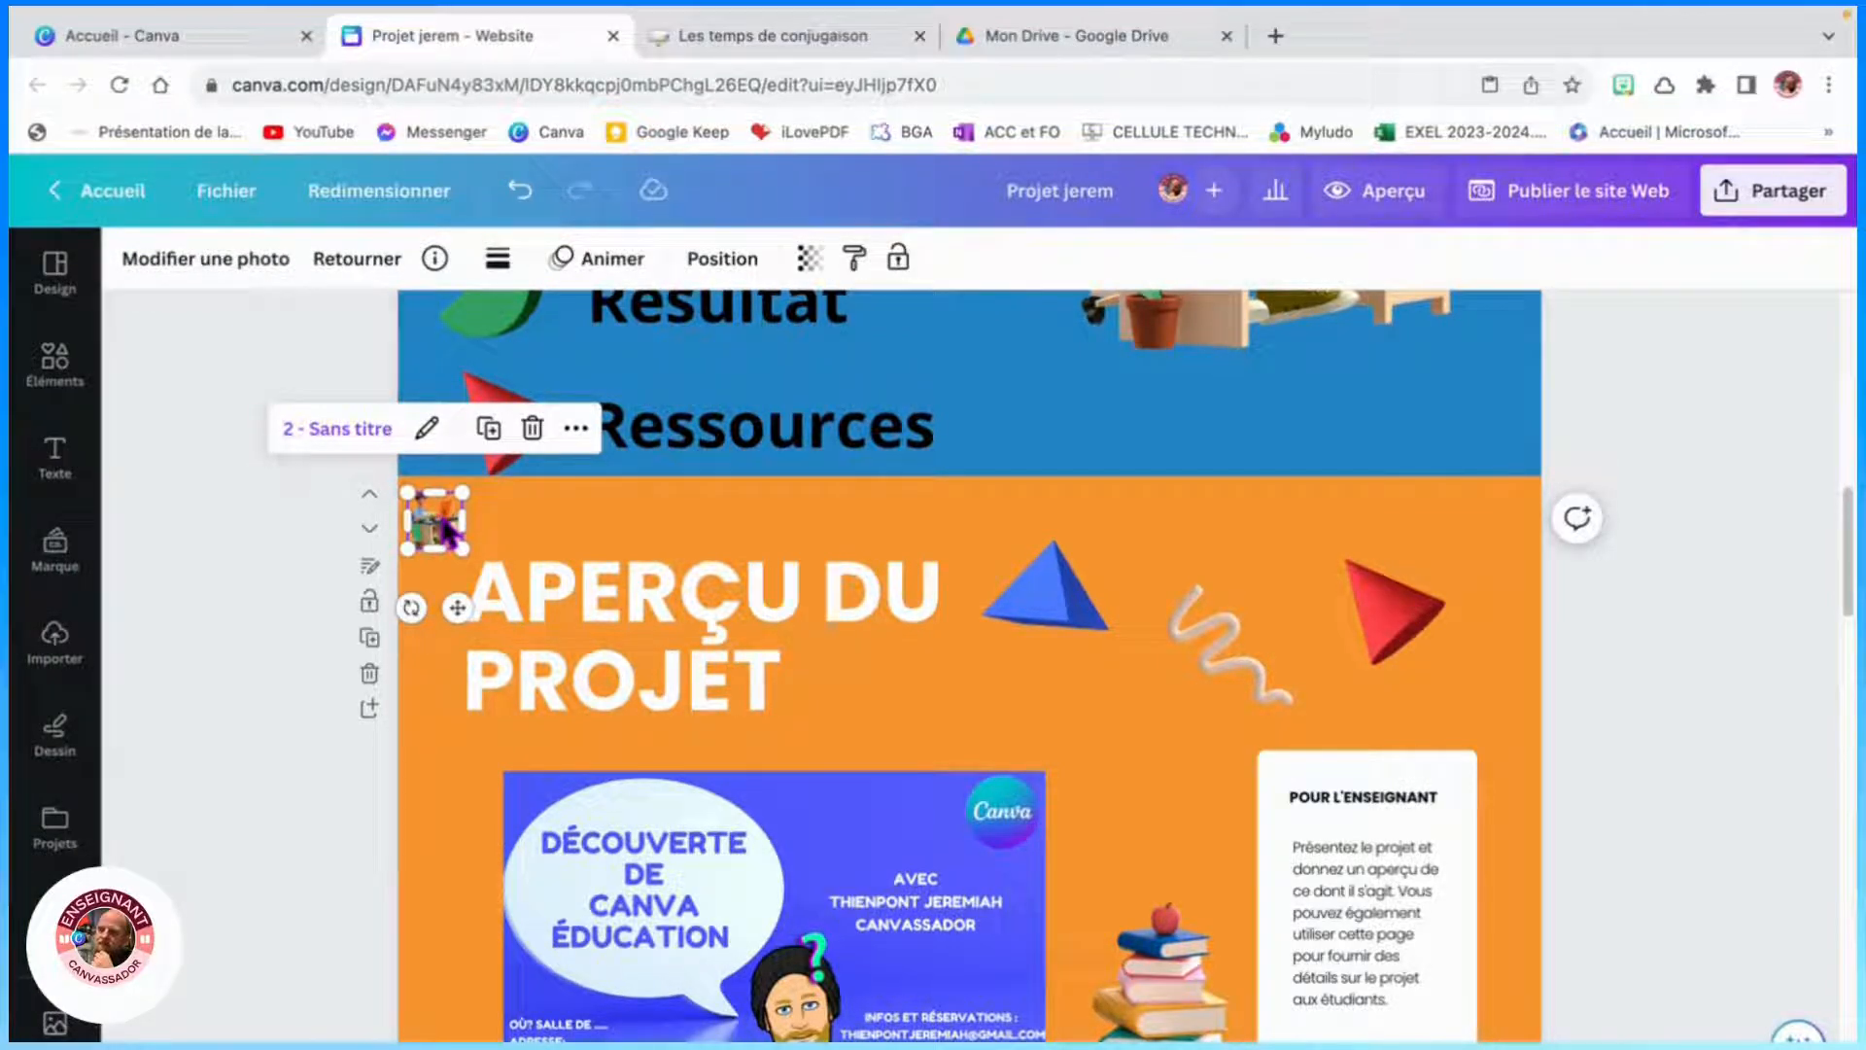
- Paste the linked illustration into the top-left corners of the Groupes and Chronologie du projet sections
scroll(445, 602, "down", 6)
left_click(447, 616)
key("super+v")
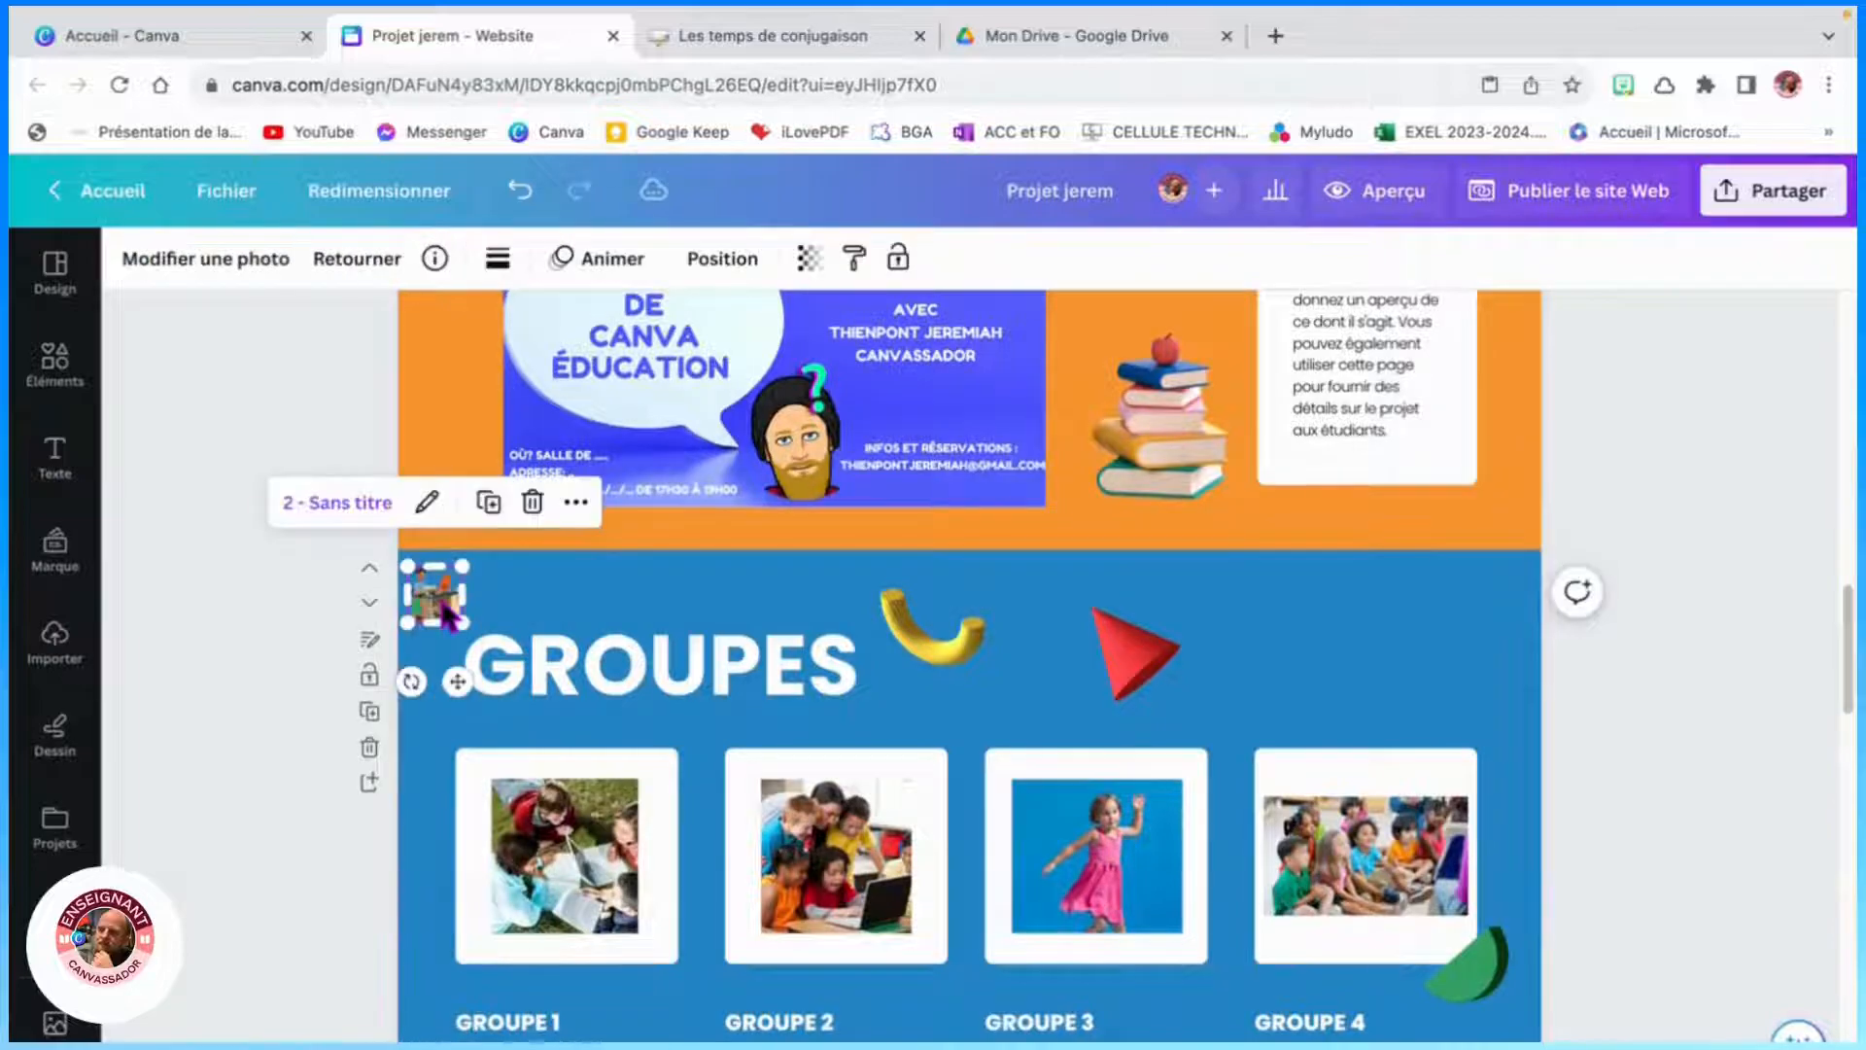
scroll(470, 600, "down", 5)
left_click(450, 708)
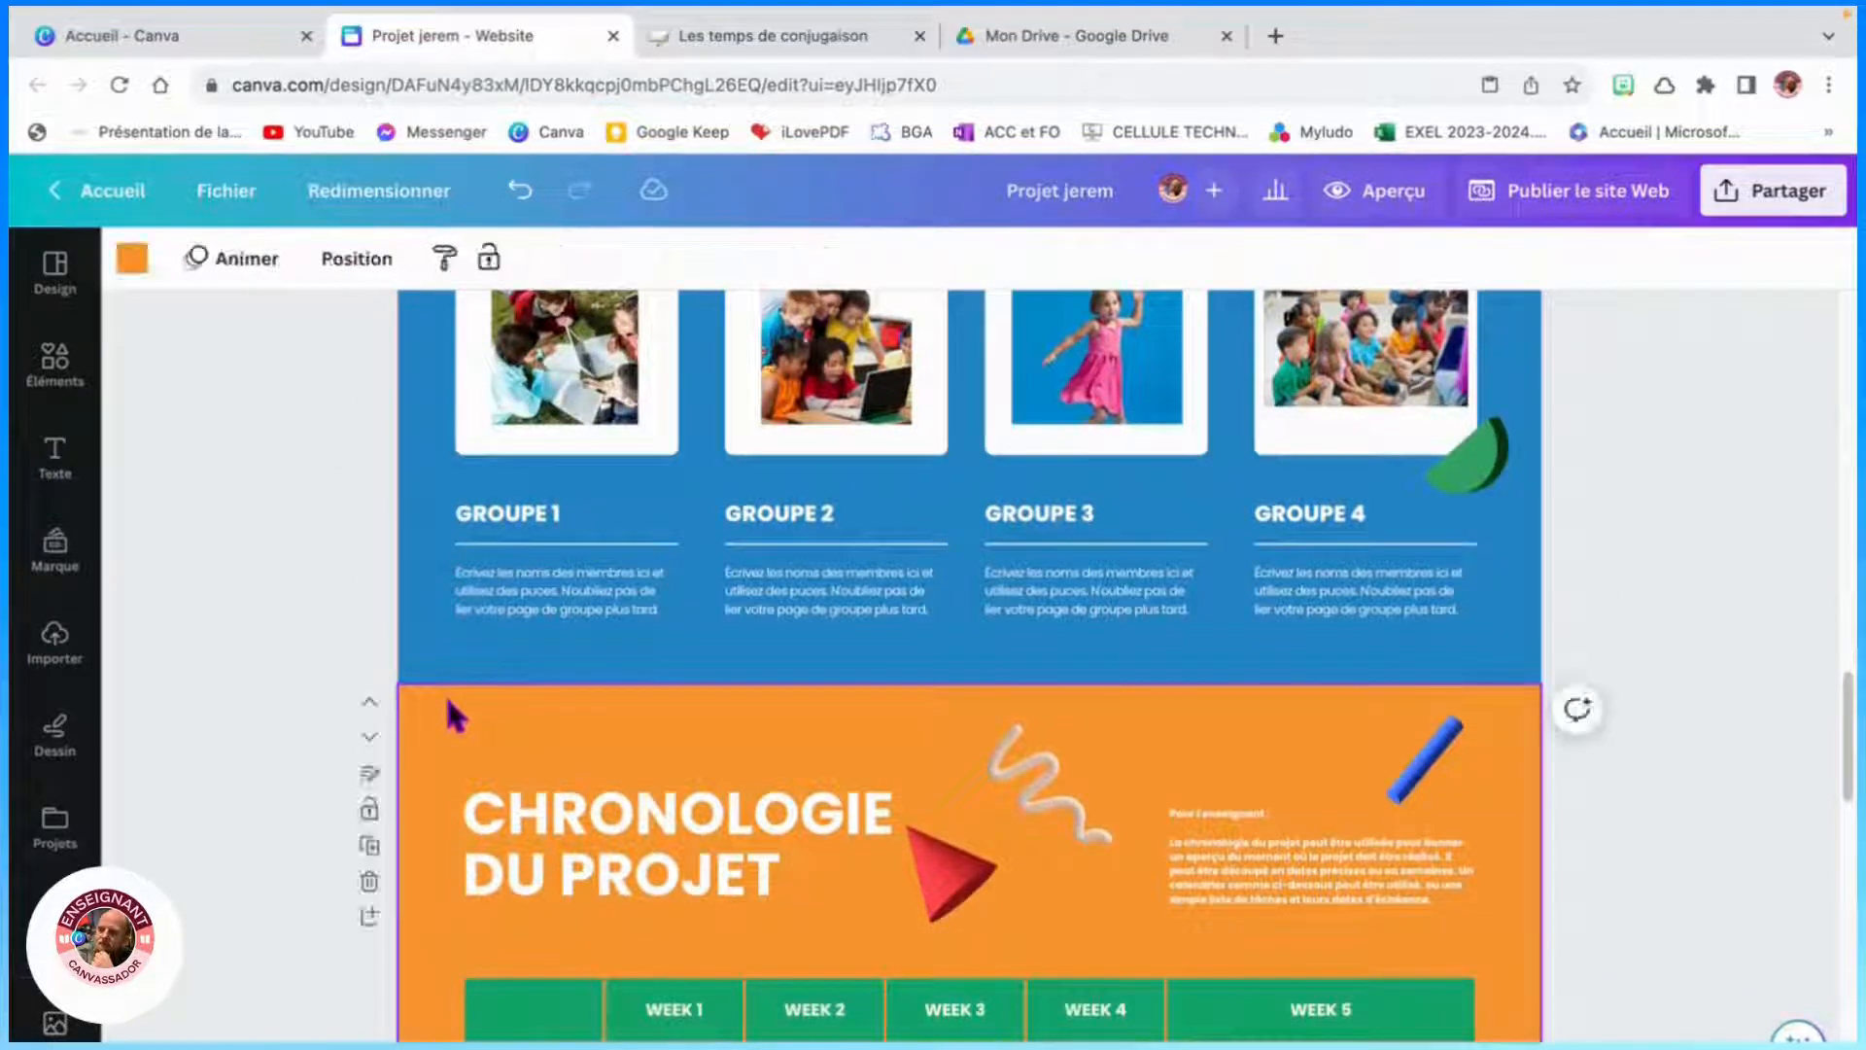
key("super+v")
- Paste the linked illustration into the top-left corners of the Résultats du groupe and Ressources sections
scroll(449, 700, "down", 8)
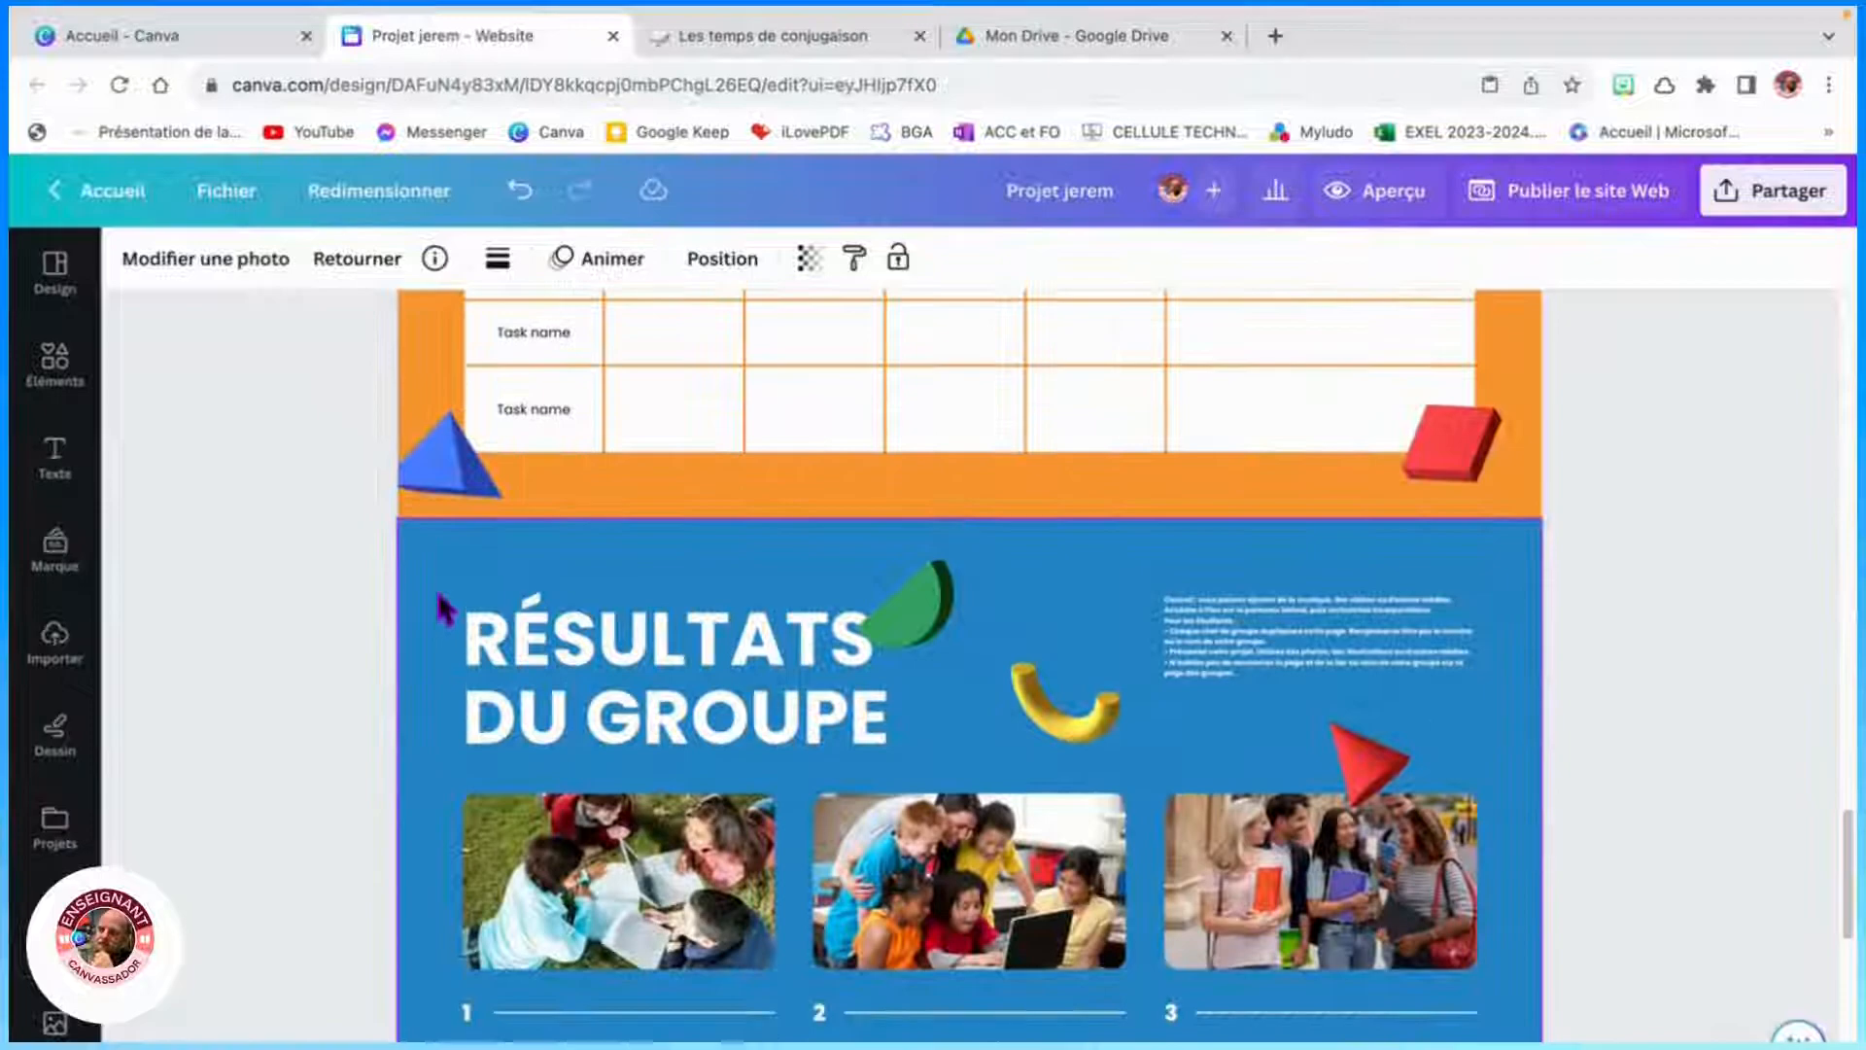
left_click(442, 562)
key("super+v")
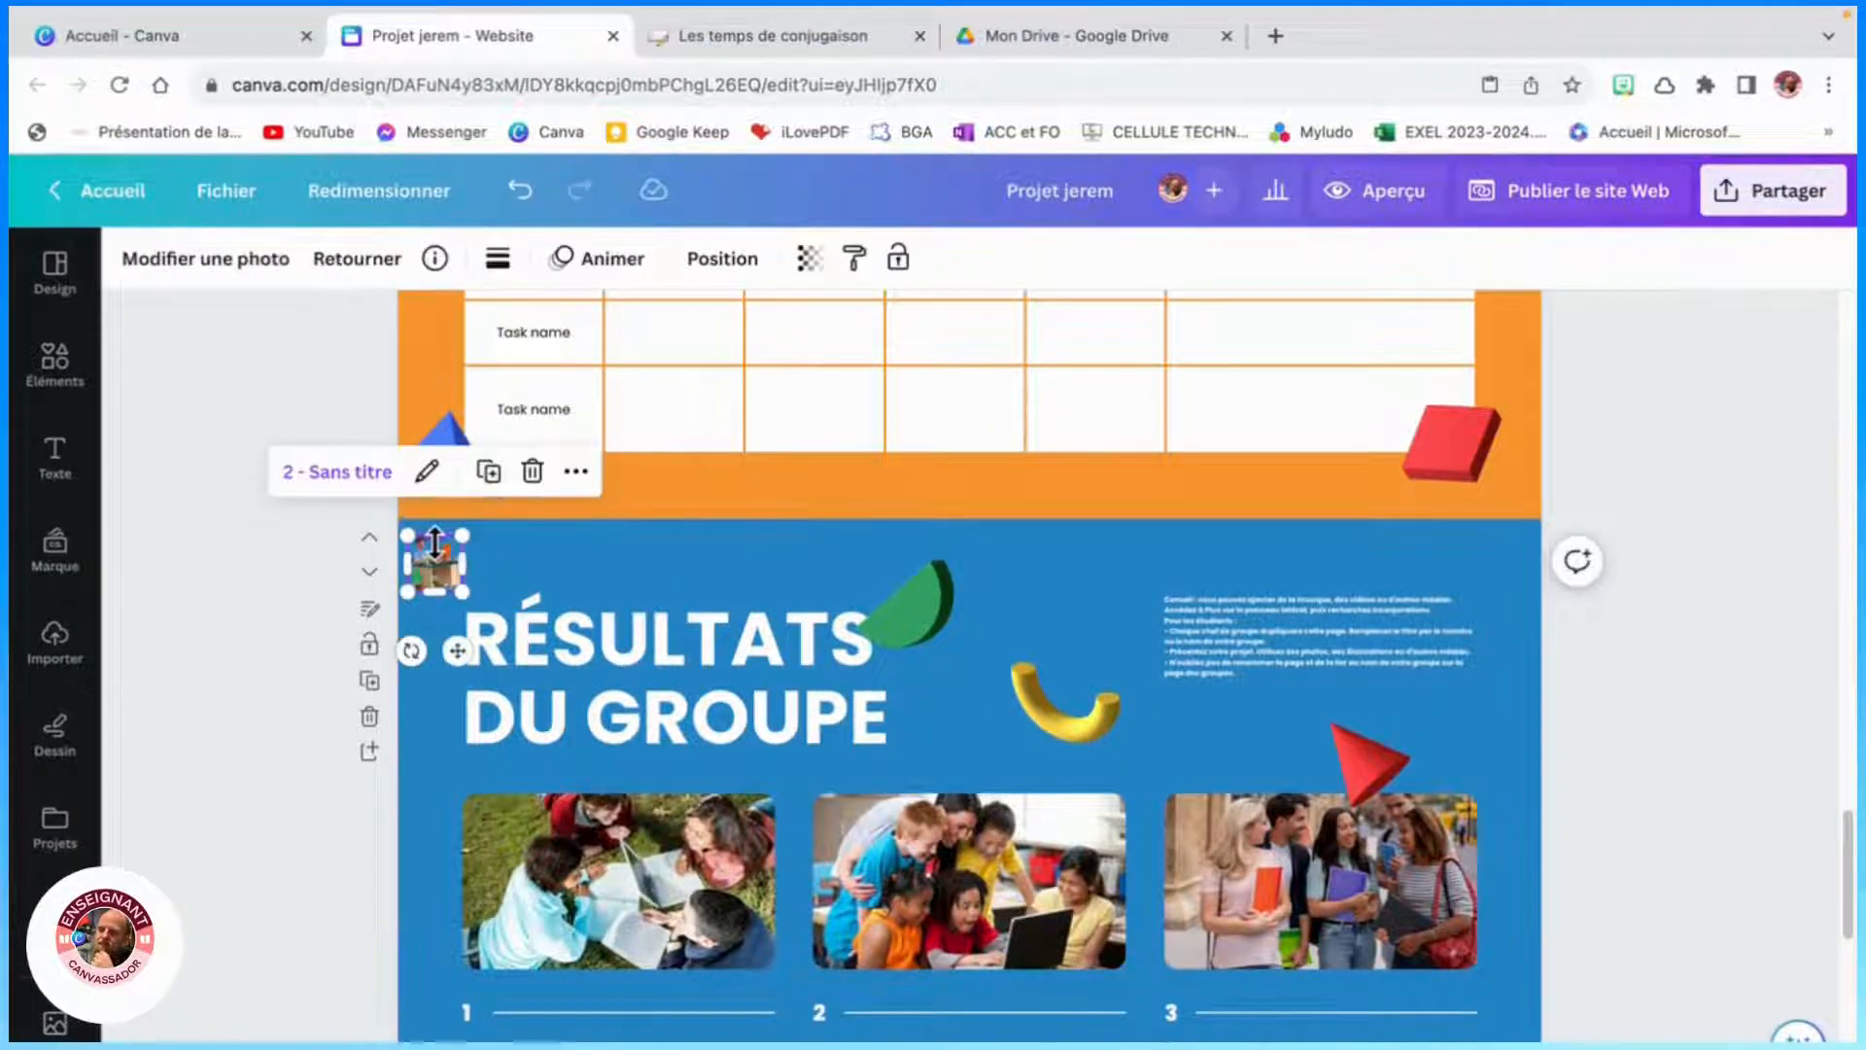
scroll(434, 541, "down", 5)
left_click(403, 632)
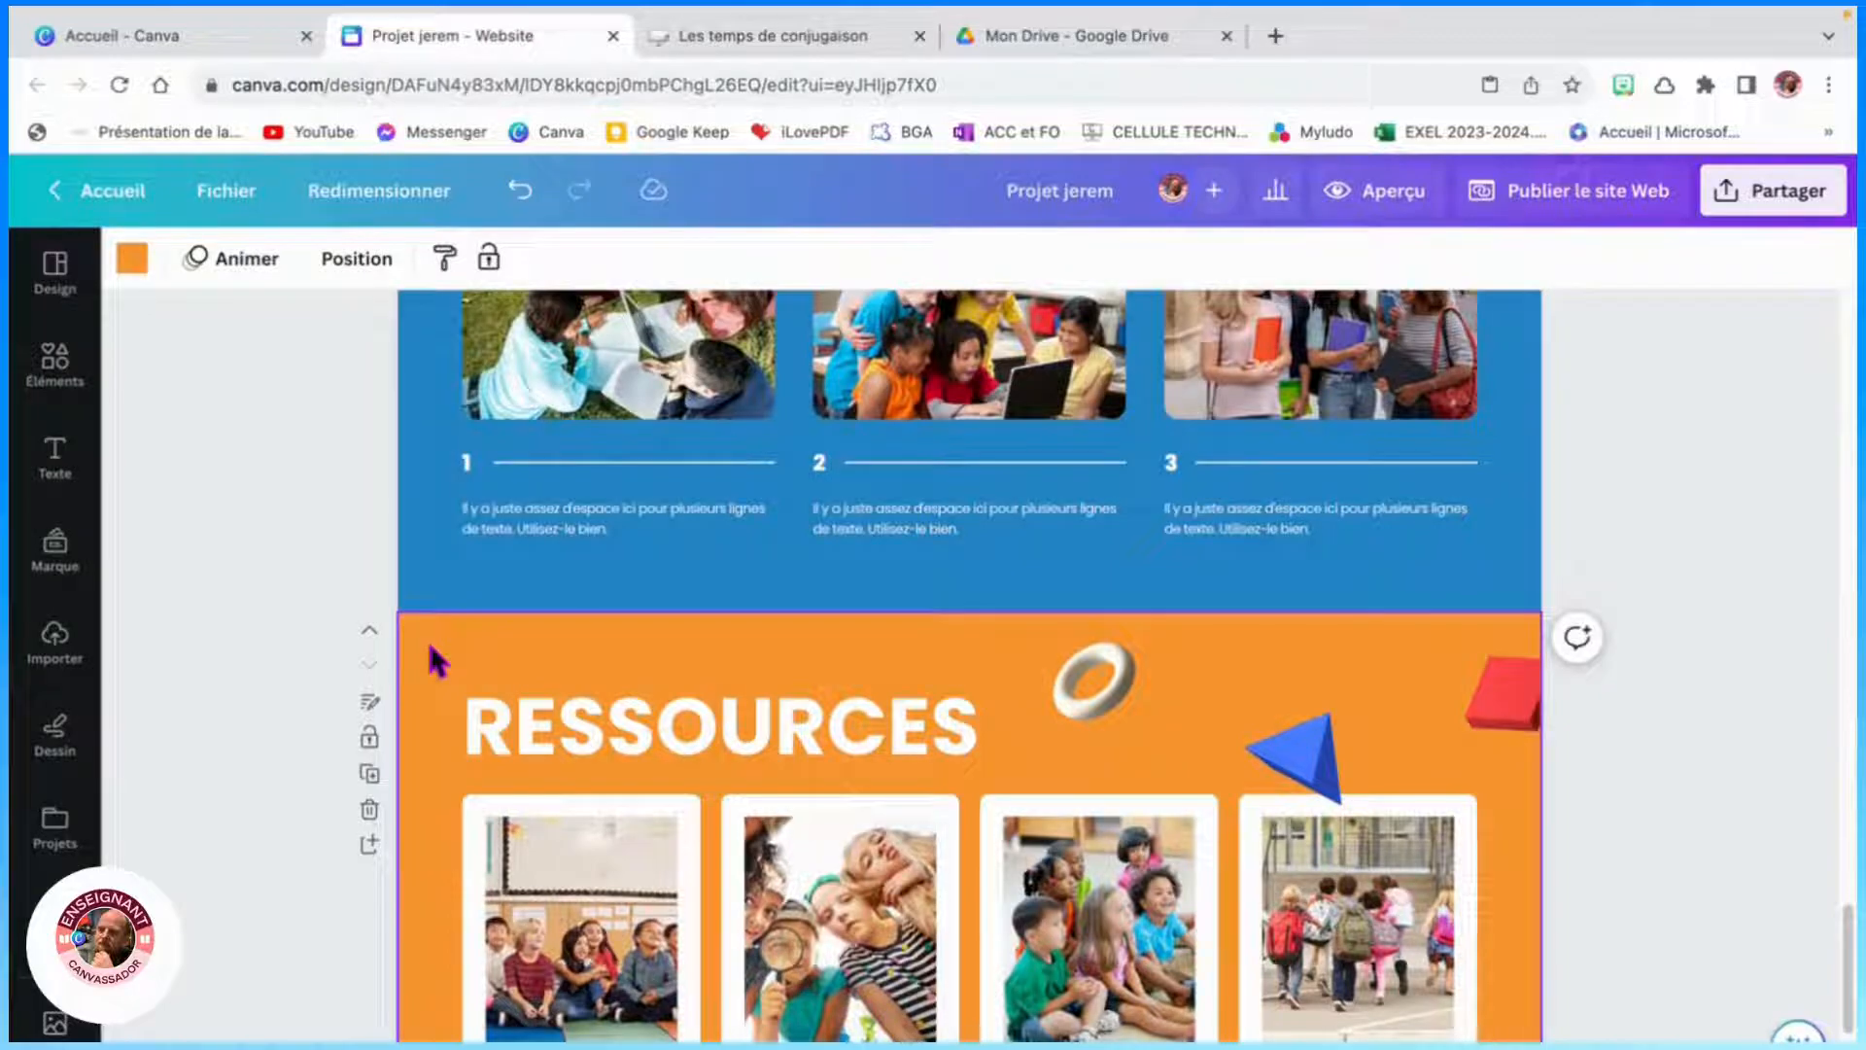
key("super+v")
- Scroll through the sections to review the pasted illustrations
scroll(434, 660, "down", 3)
scroll(890, 586, "up", 10)
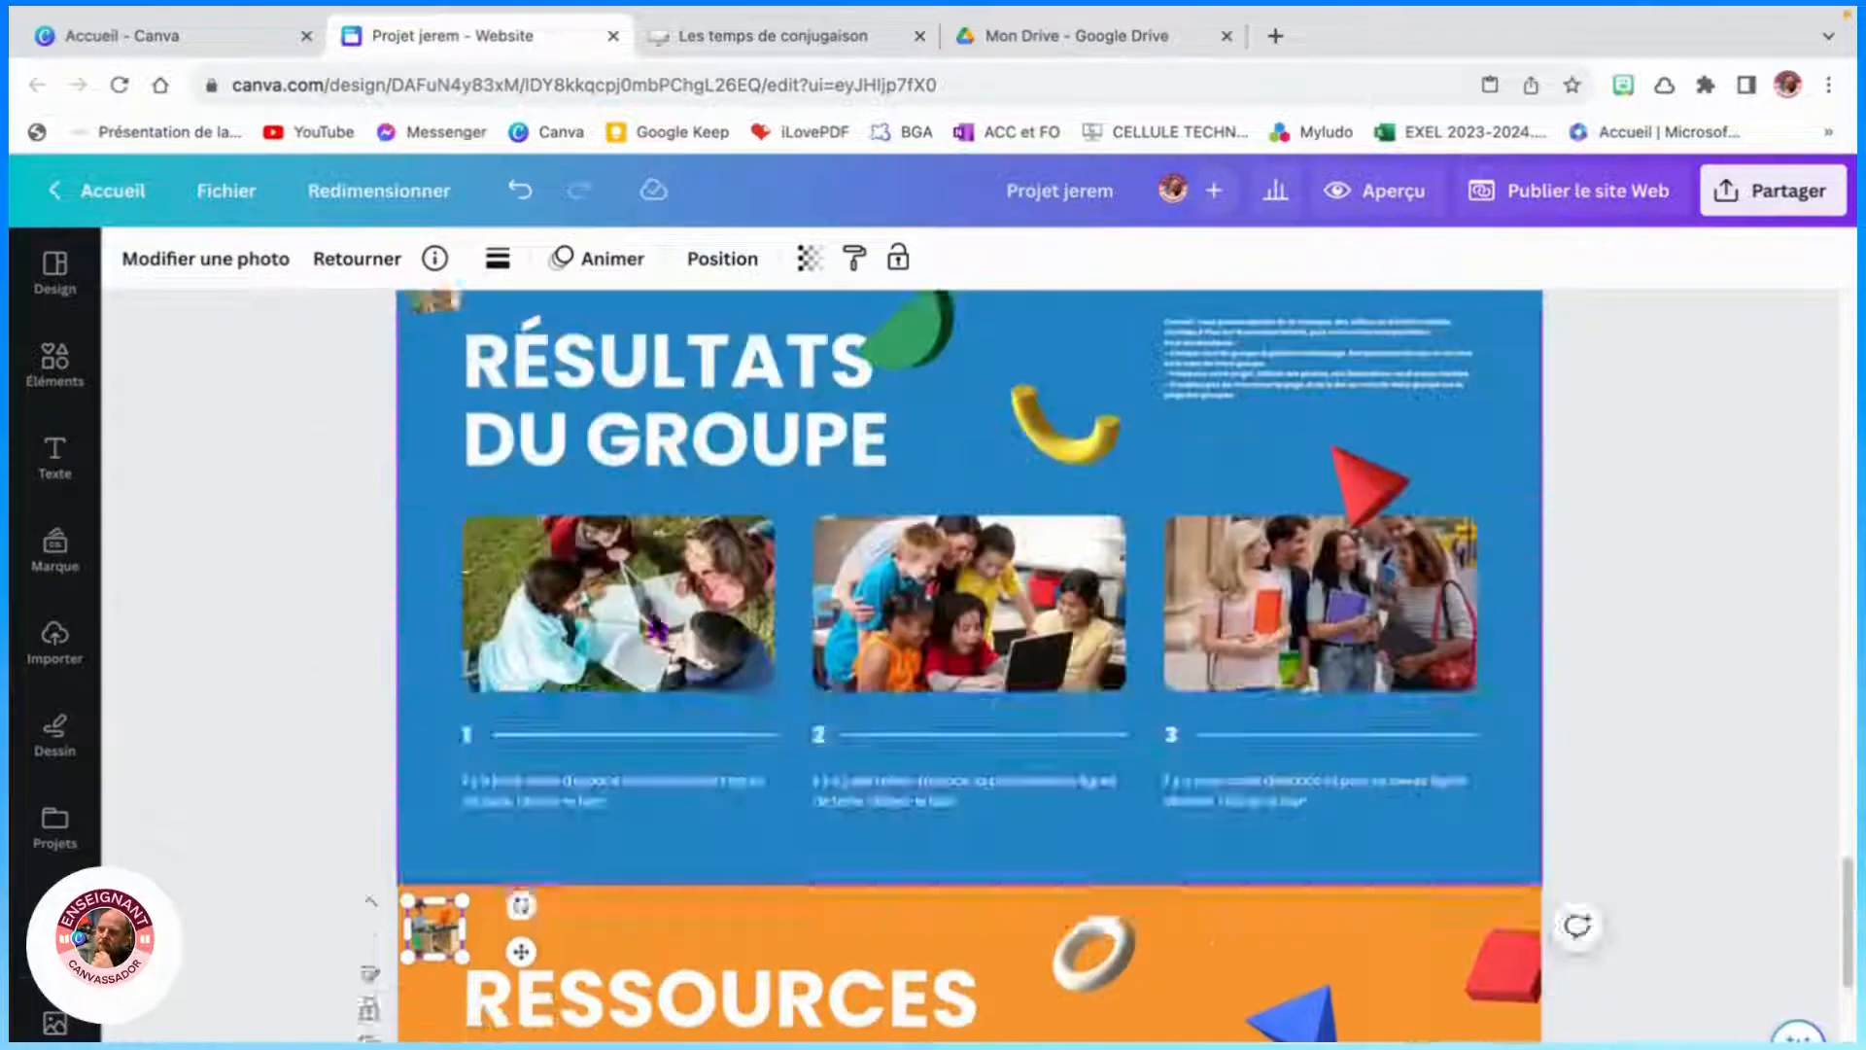
scroll(969, 622, "up", 6)
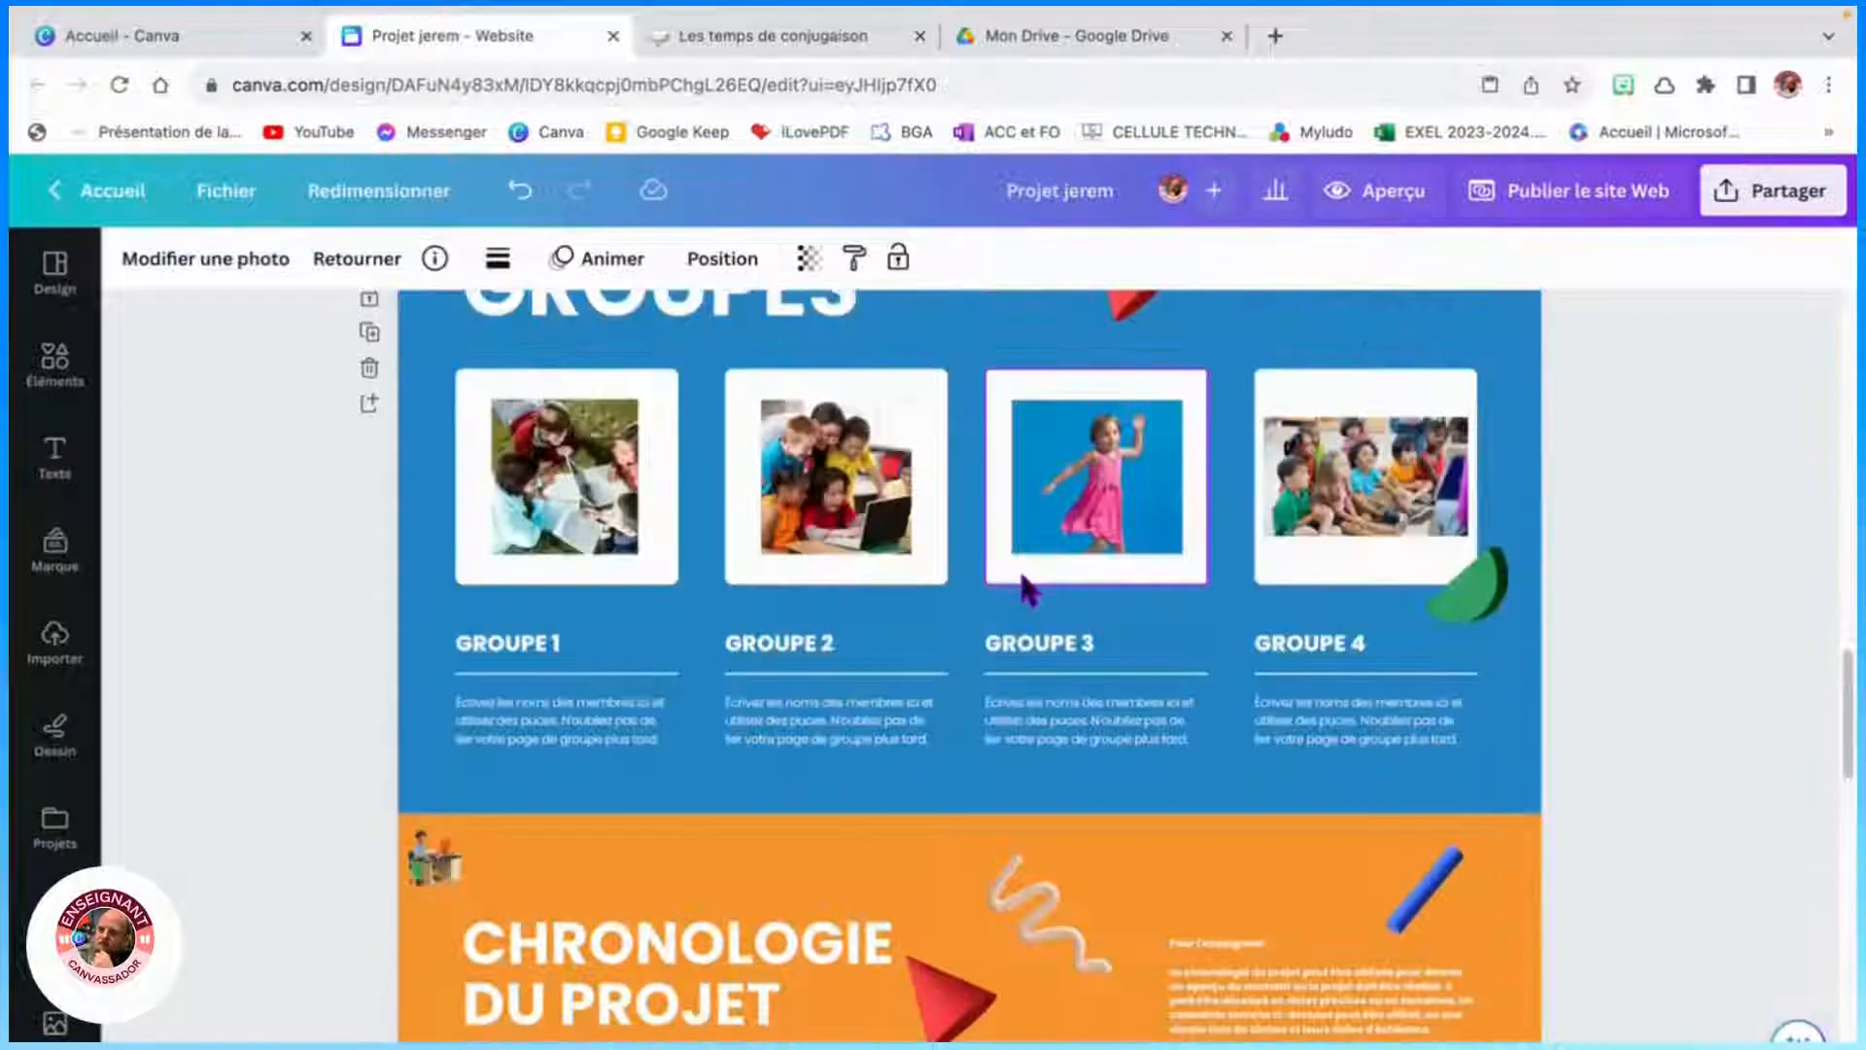
scroll(1020, 549, "down", 3)
scroll(1016, 545, "up", 5)
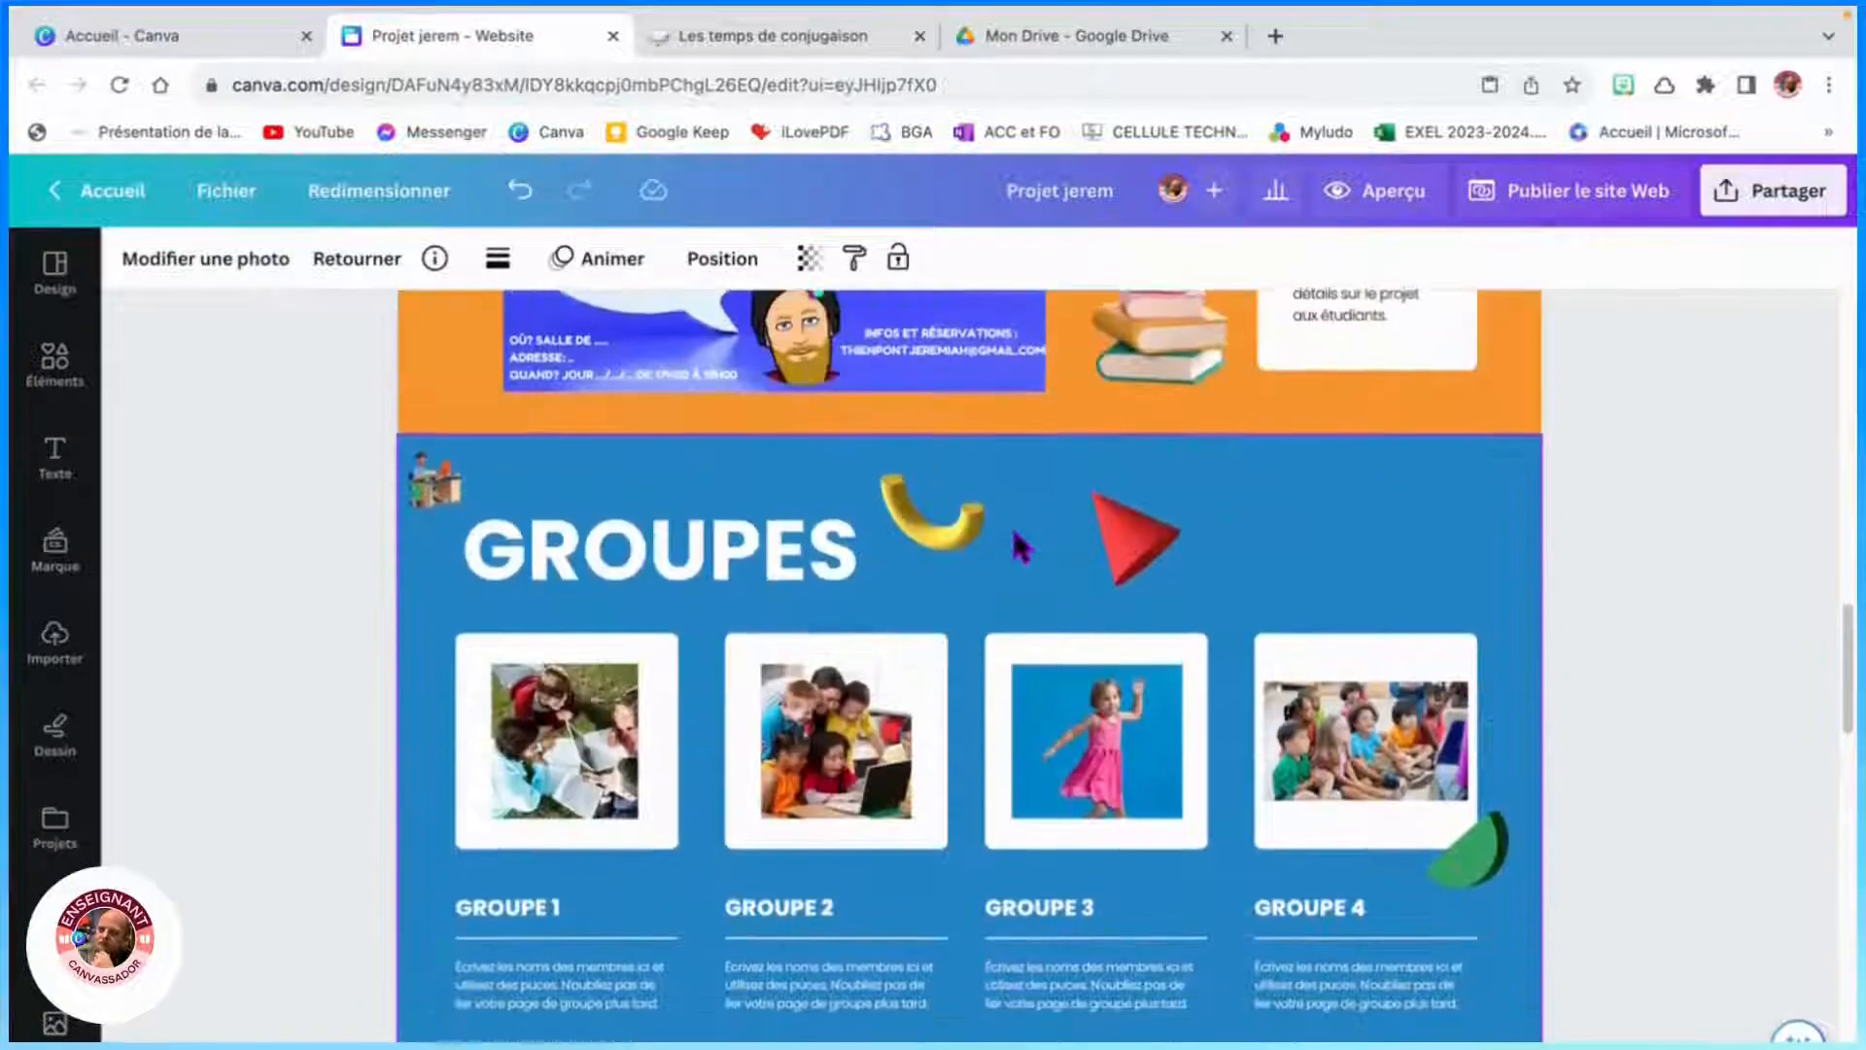
scroll(1015, 546, "down", 3)
scroll(1015, 546, "down", 10)
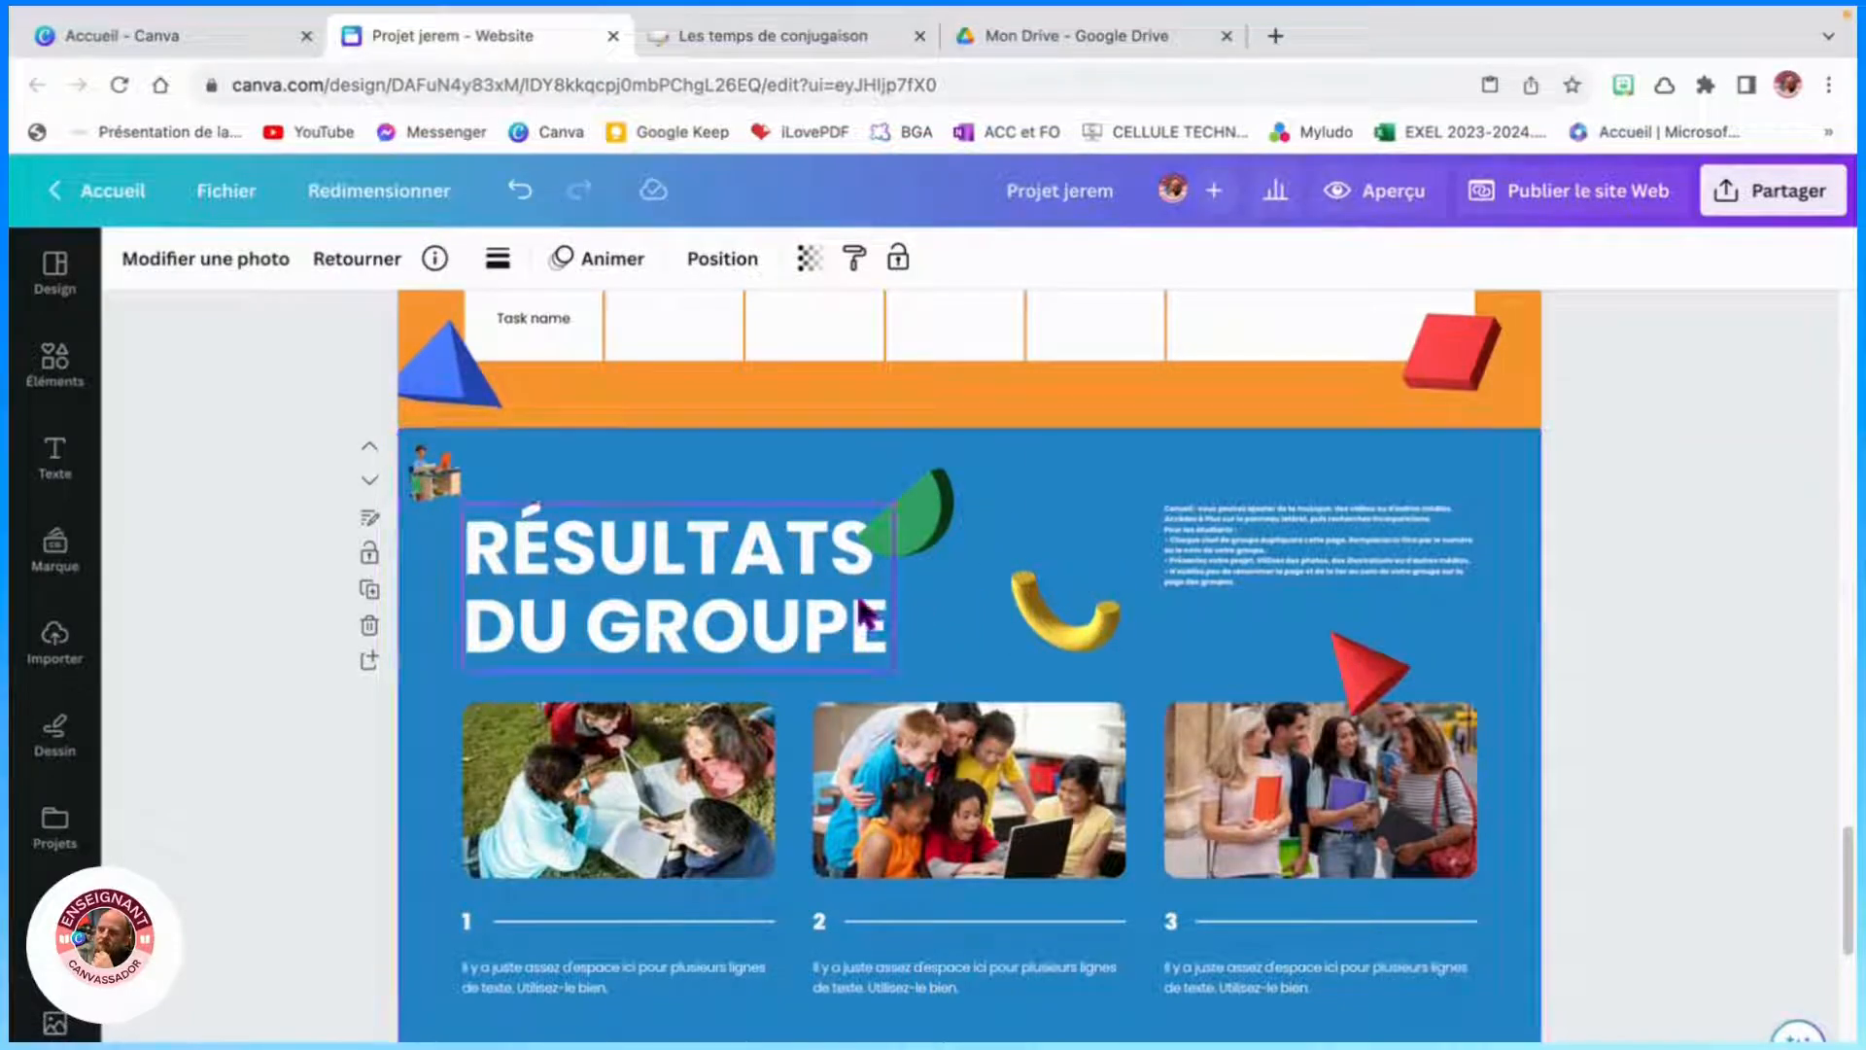
- Clear the Résultats du groupe section of its decorative shapes, instruction text and the three numbered photo columns
left_click(875, 626)
left_click_drag(874, 627, 874, 595)
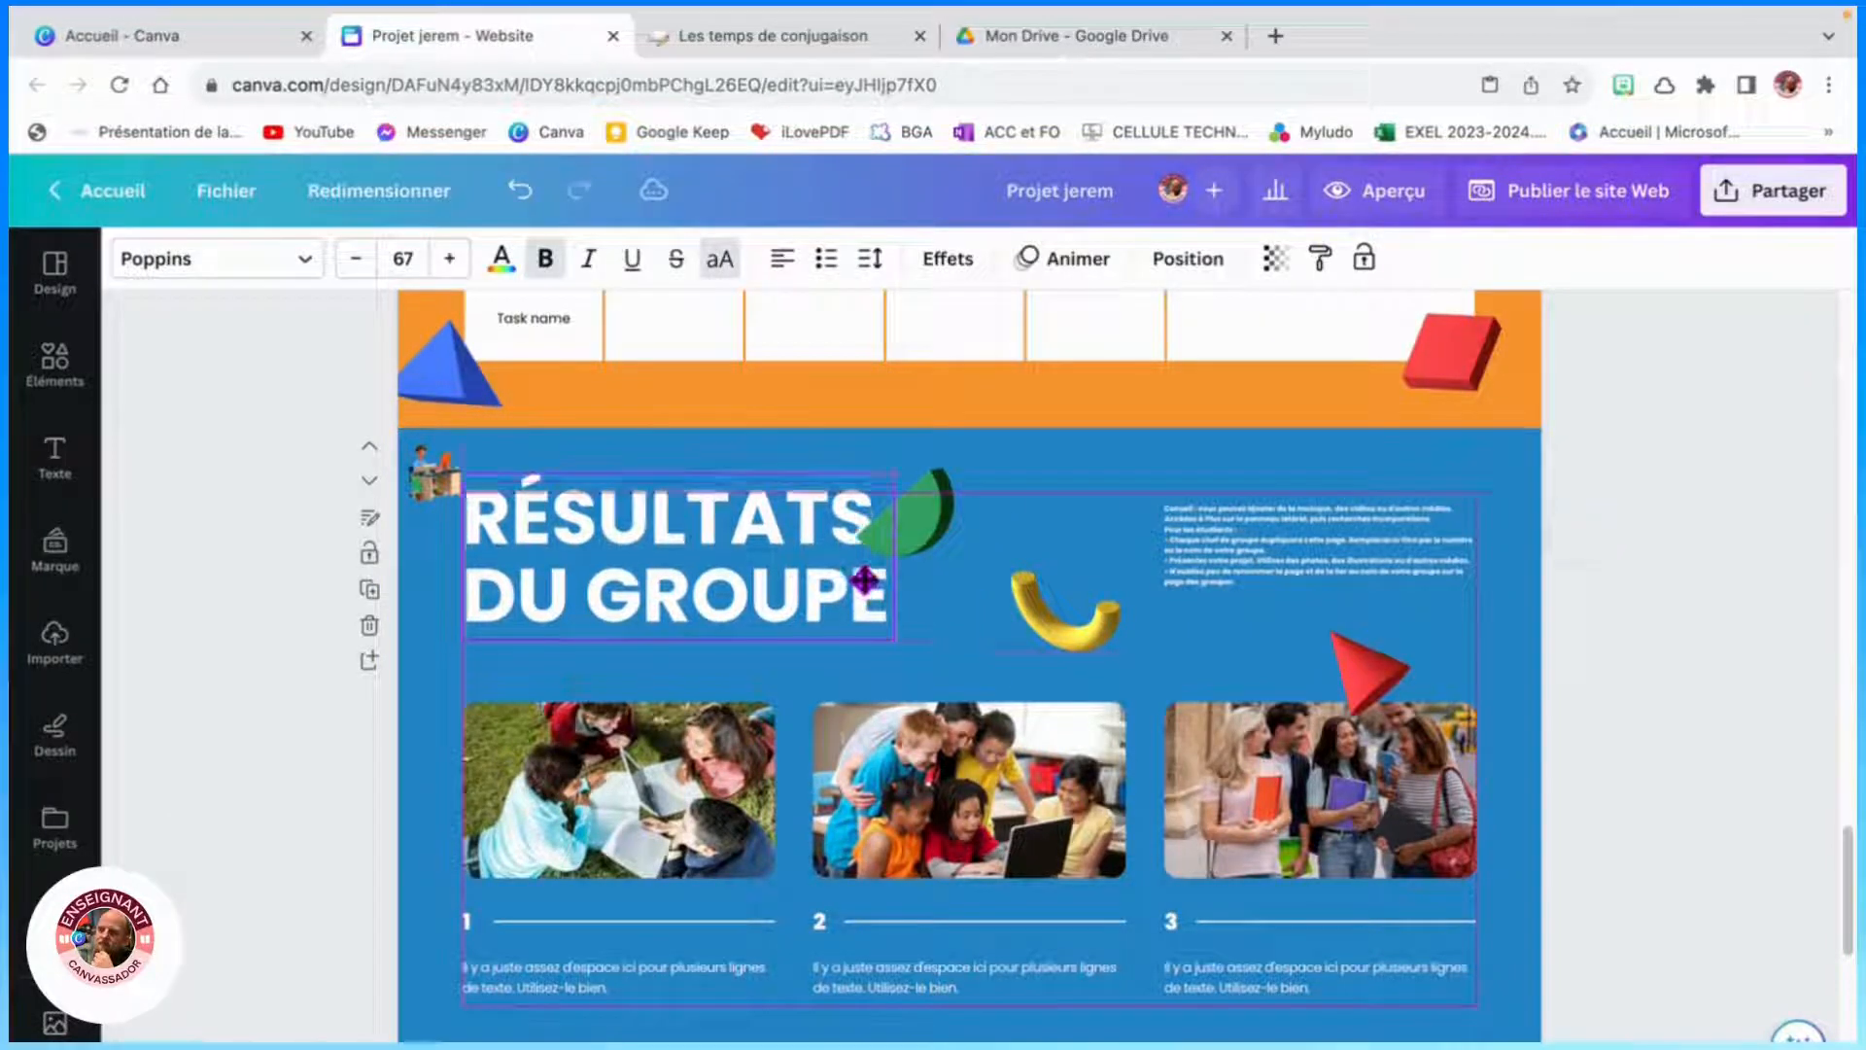
left_click(928, 535)
key("Delete")
left_click_drag(941, 515, 1473, 704)
key("Delete")
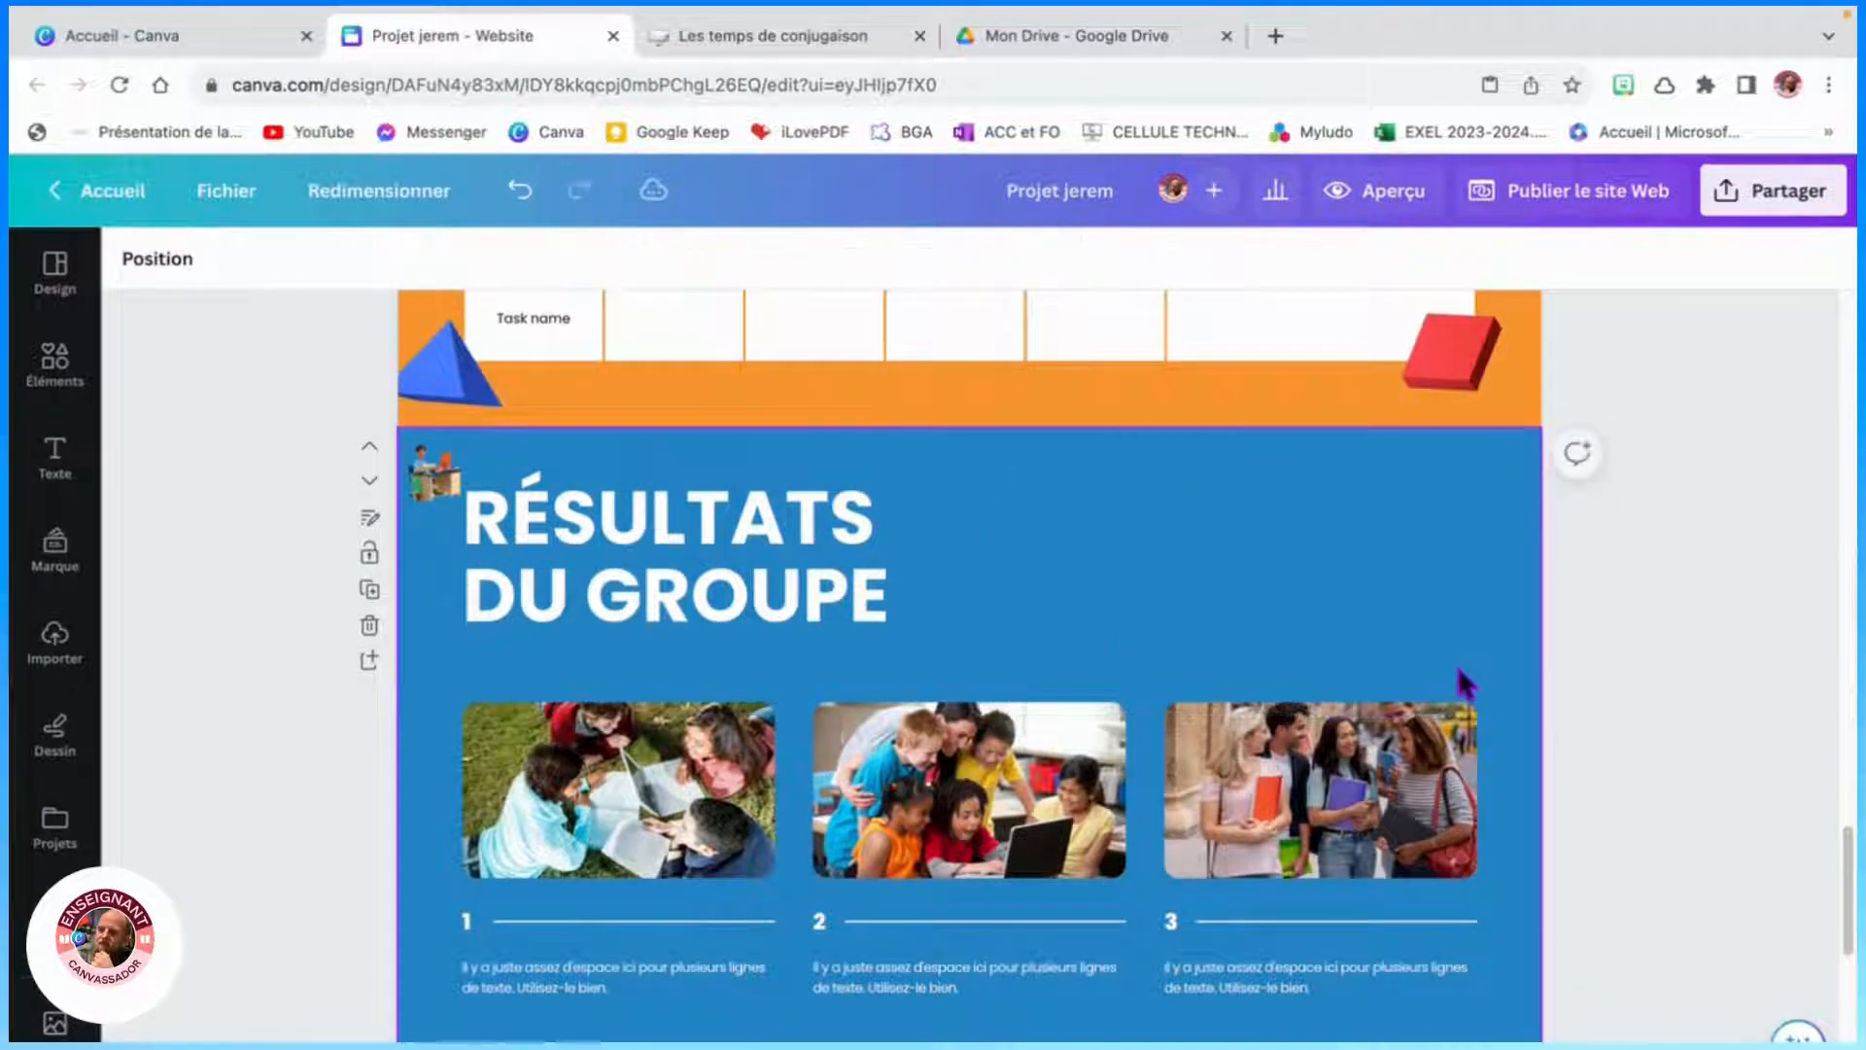
left_click_drag(438, 666, 1531, 1030)
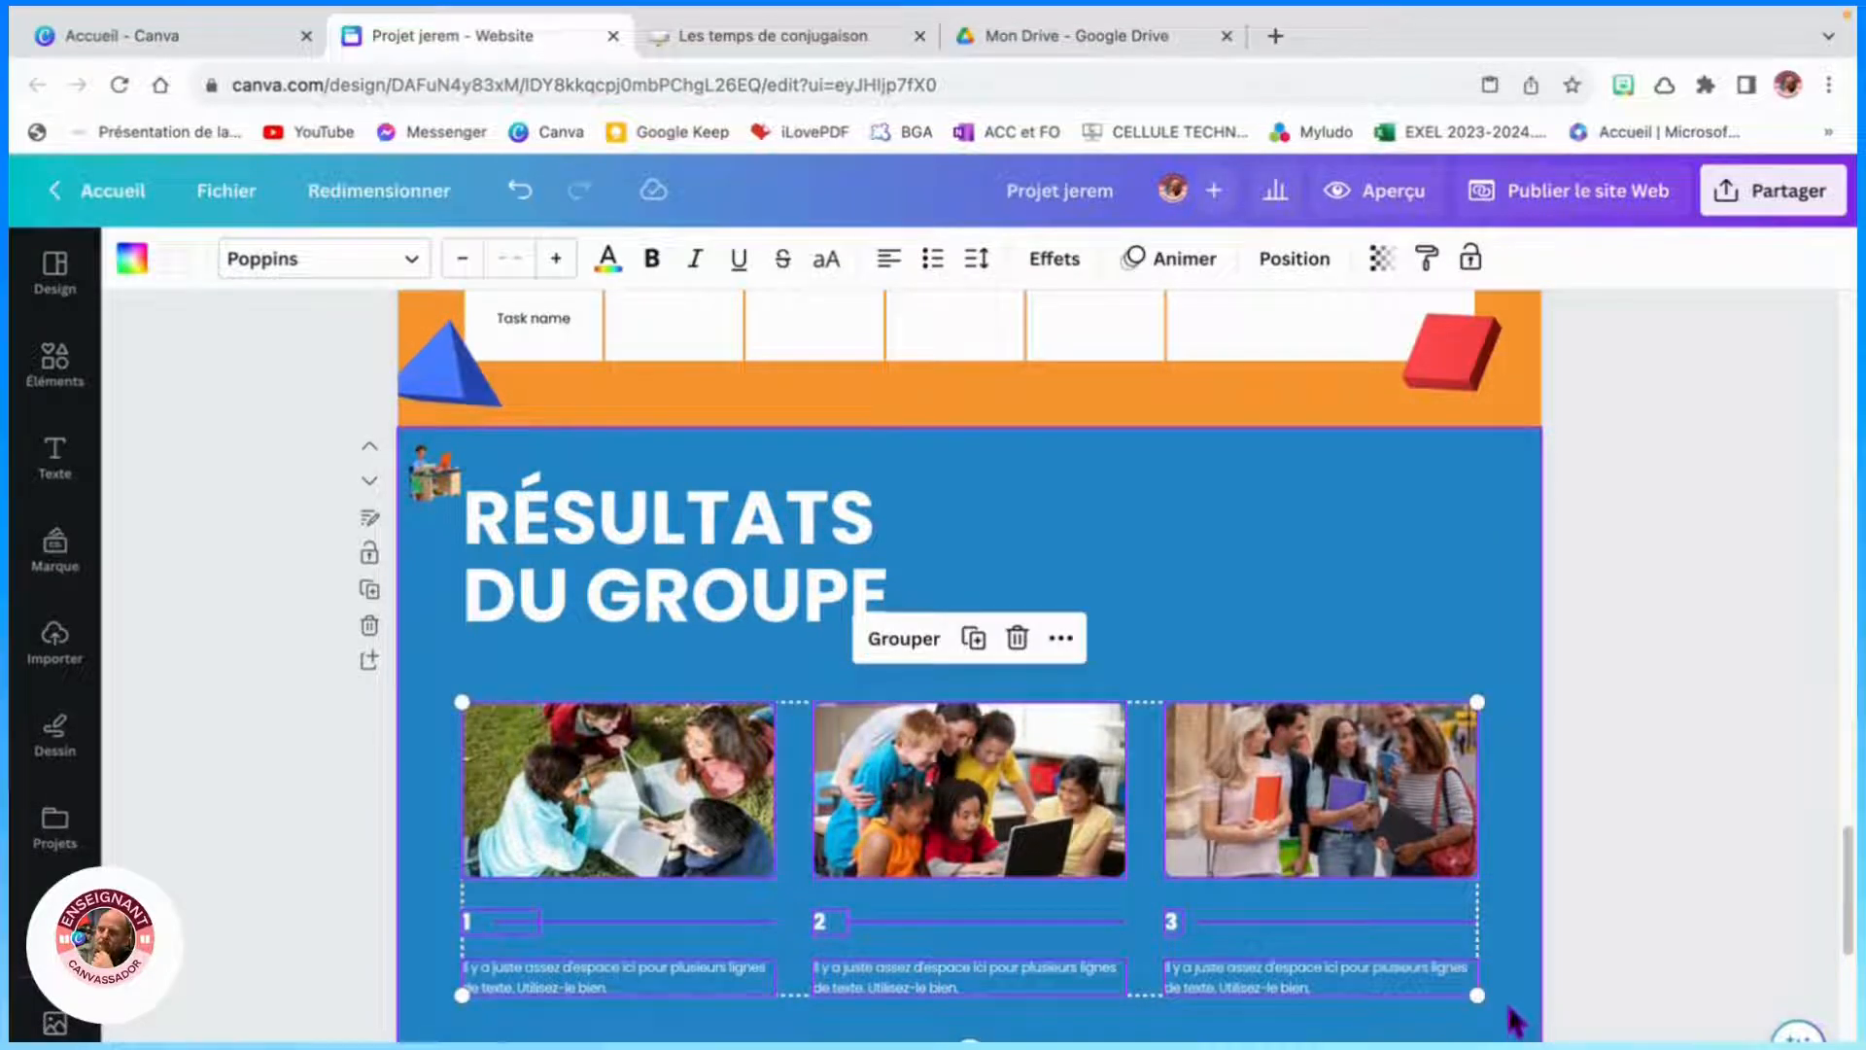
key("Delete")
- Widen the RÉSULTATS DU GROUPE title onto a single line and move it up toward the section's top
left_click(874, 597)
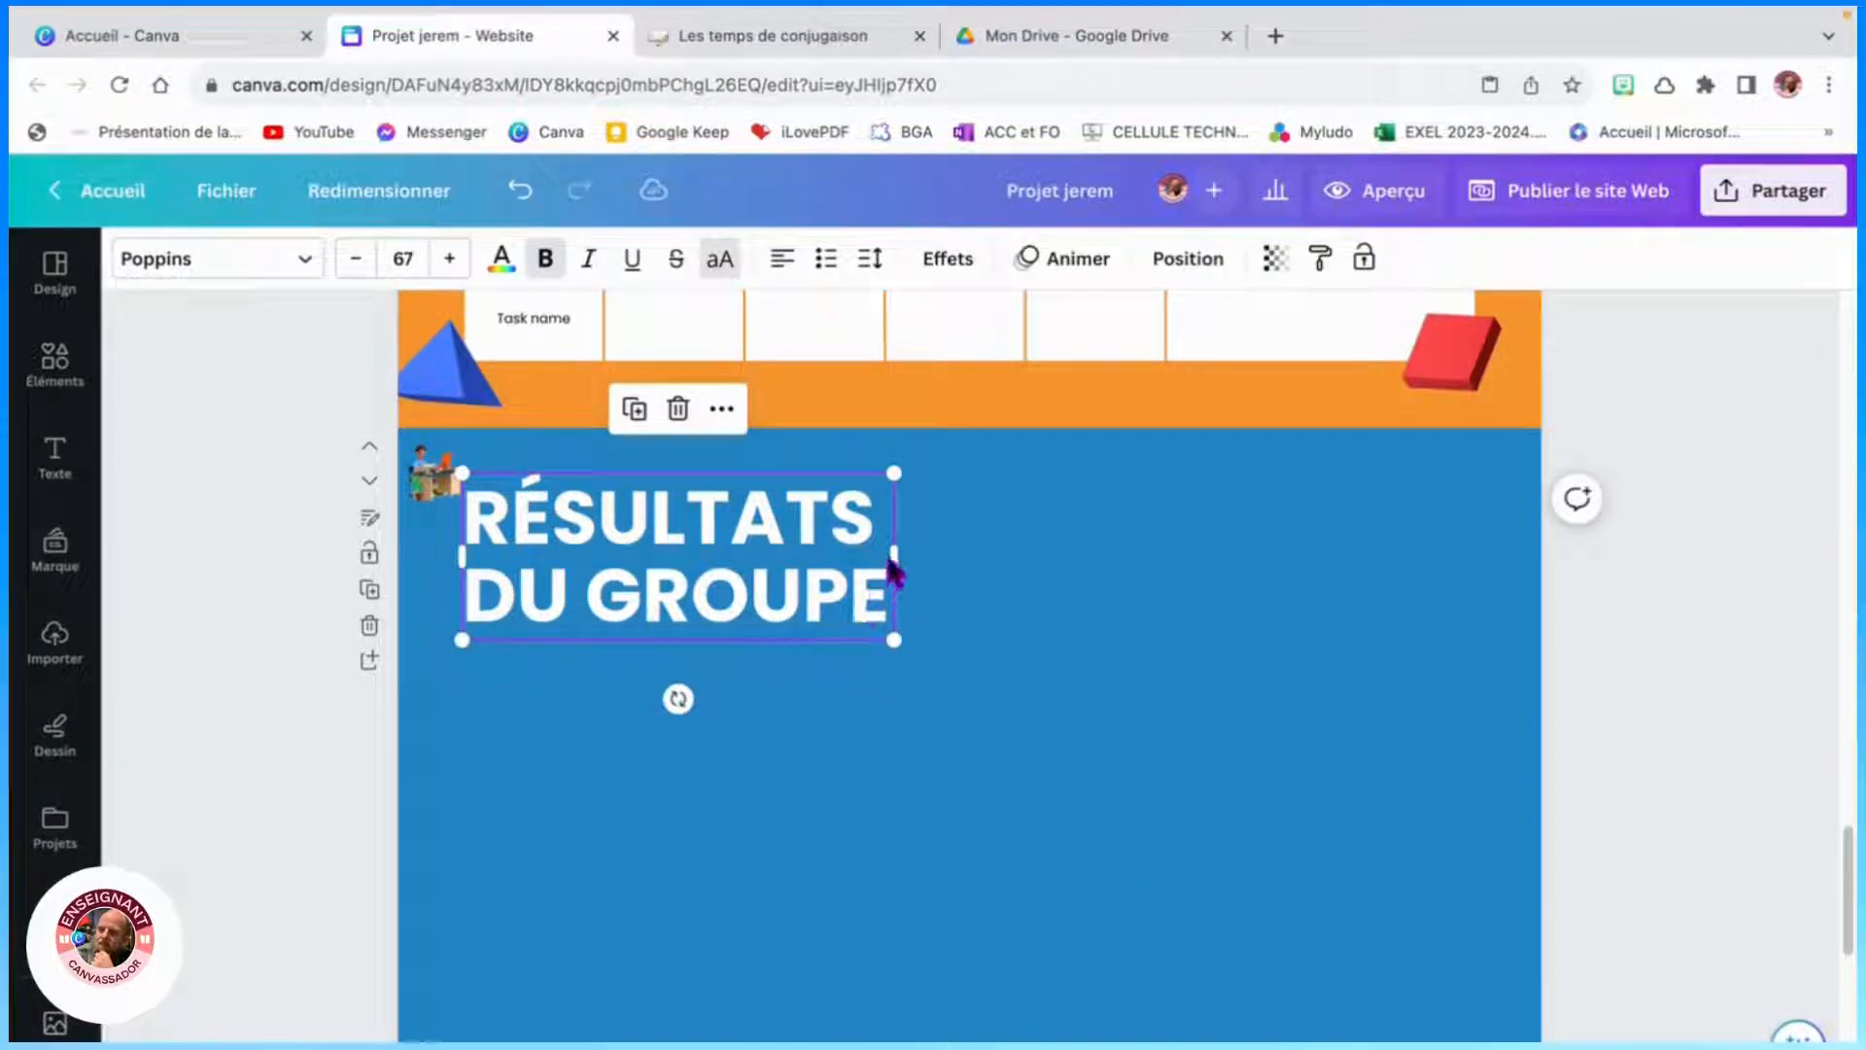
left_click_drag(895, 551, 1442, 554)
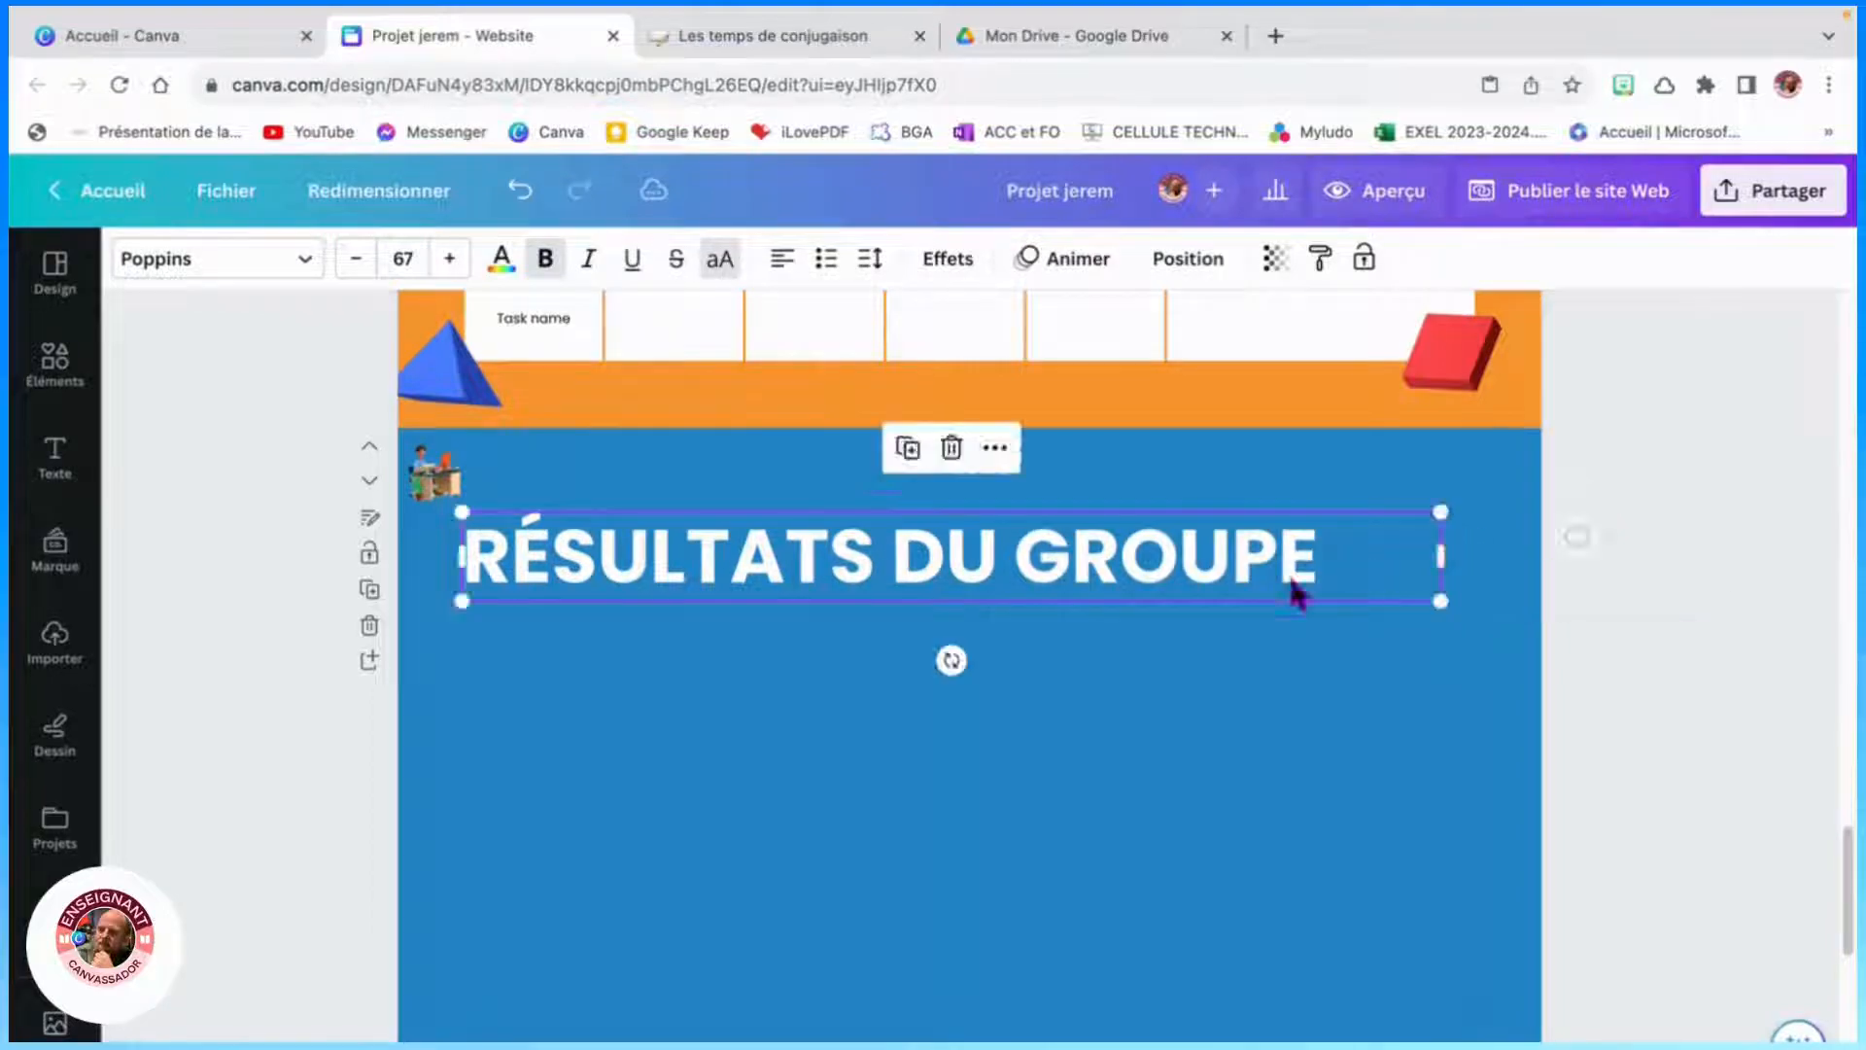
left_click_drag(1012, 595, 1056, 530)
left_click(1082, 658)
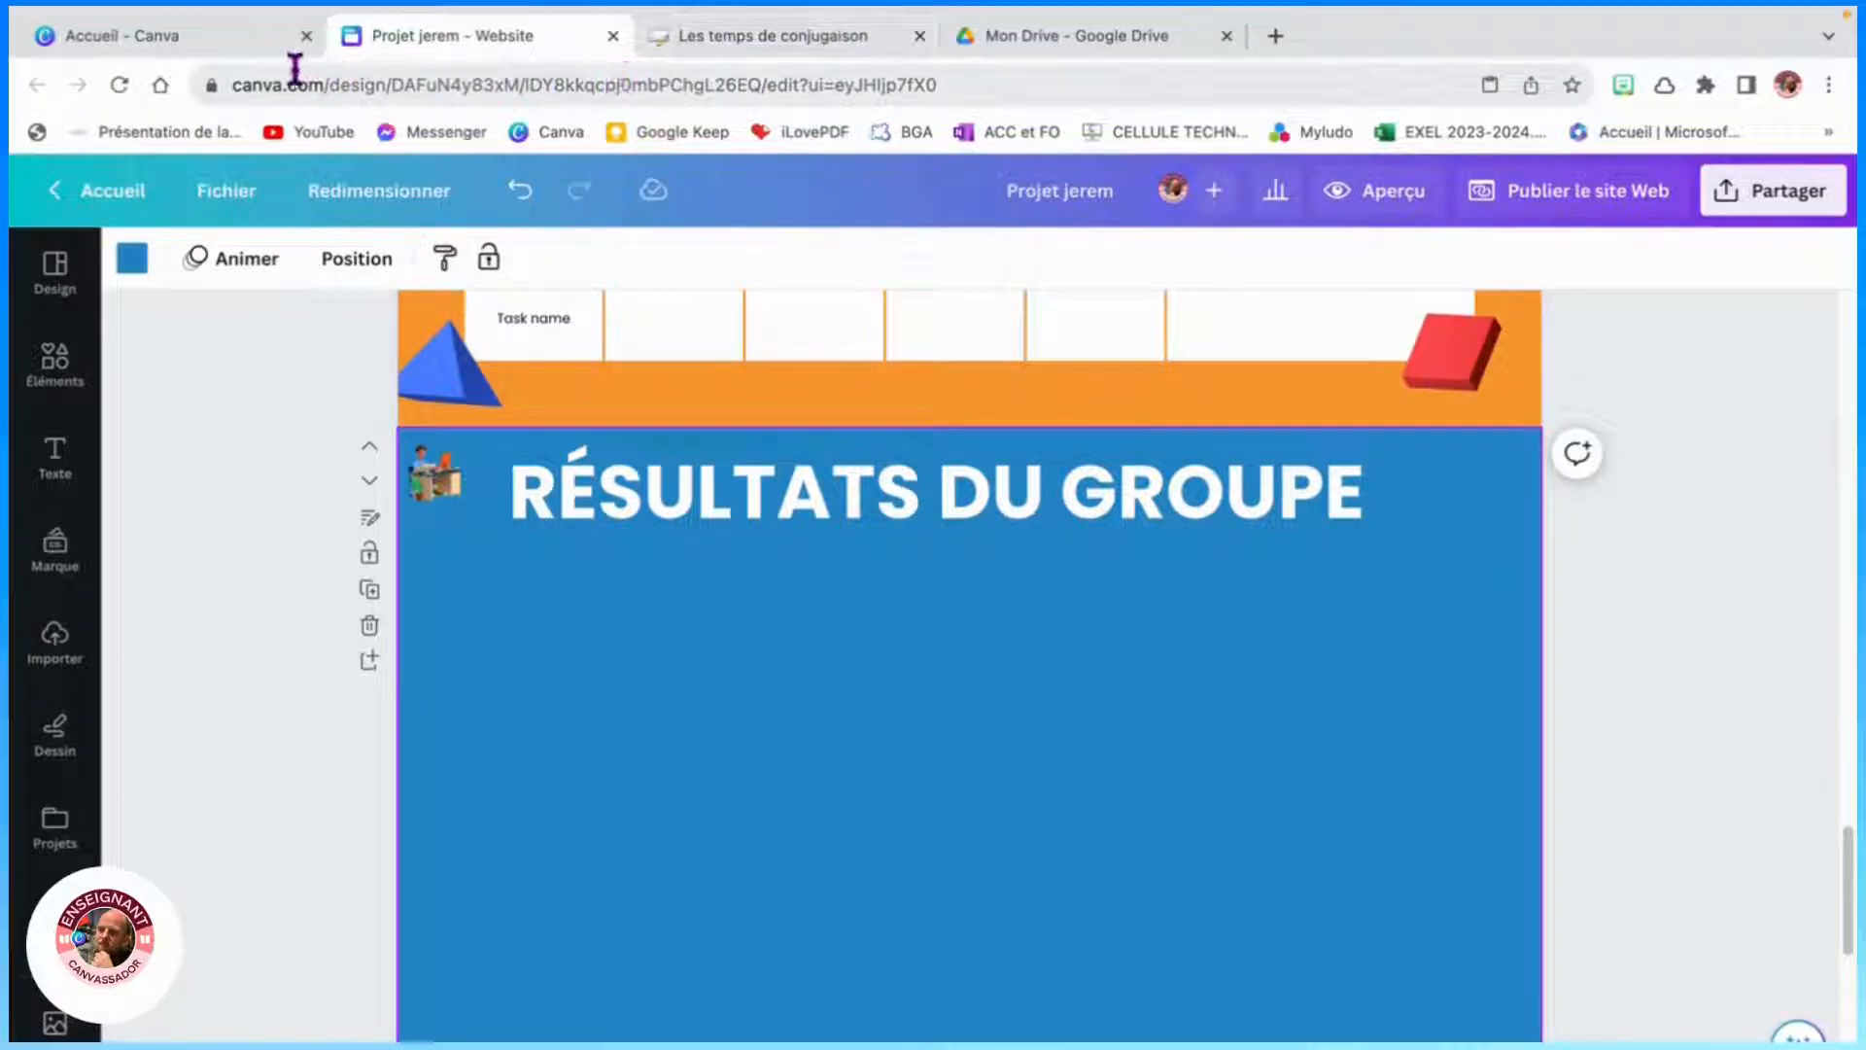
- Copy the activity link from the Les temps de conjugaison LearningApps page and return to the design
left_click(789, 37)
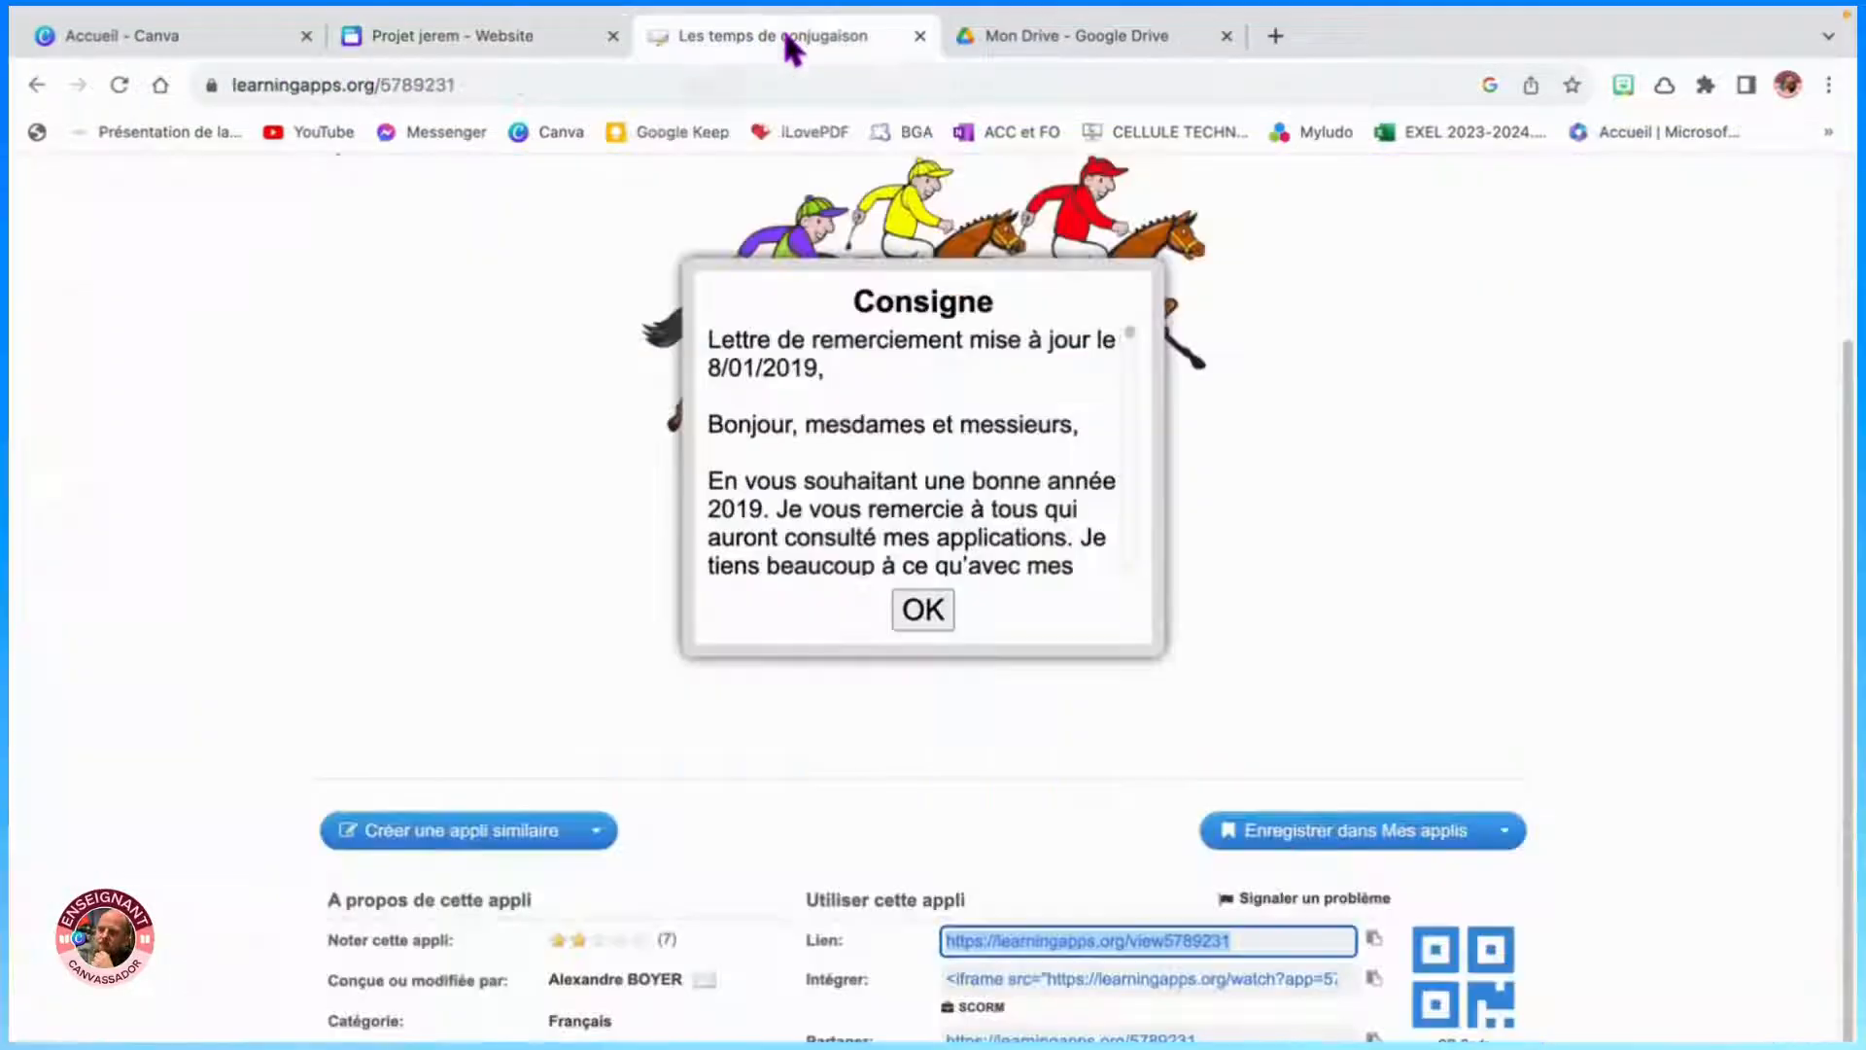
left_click(1373, 360)
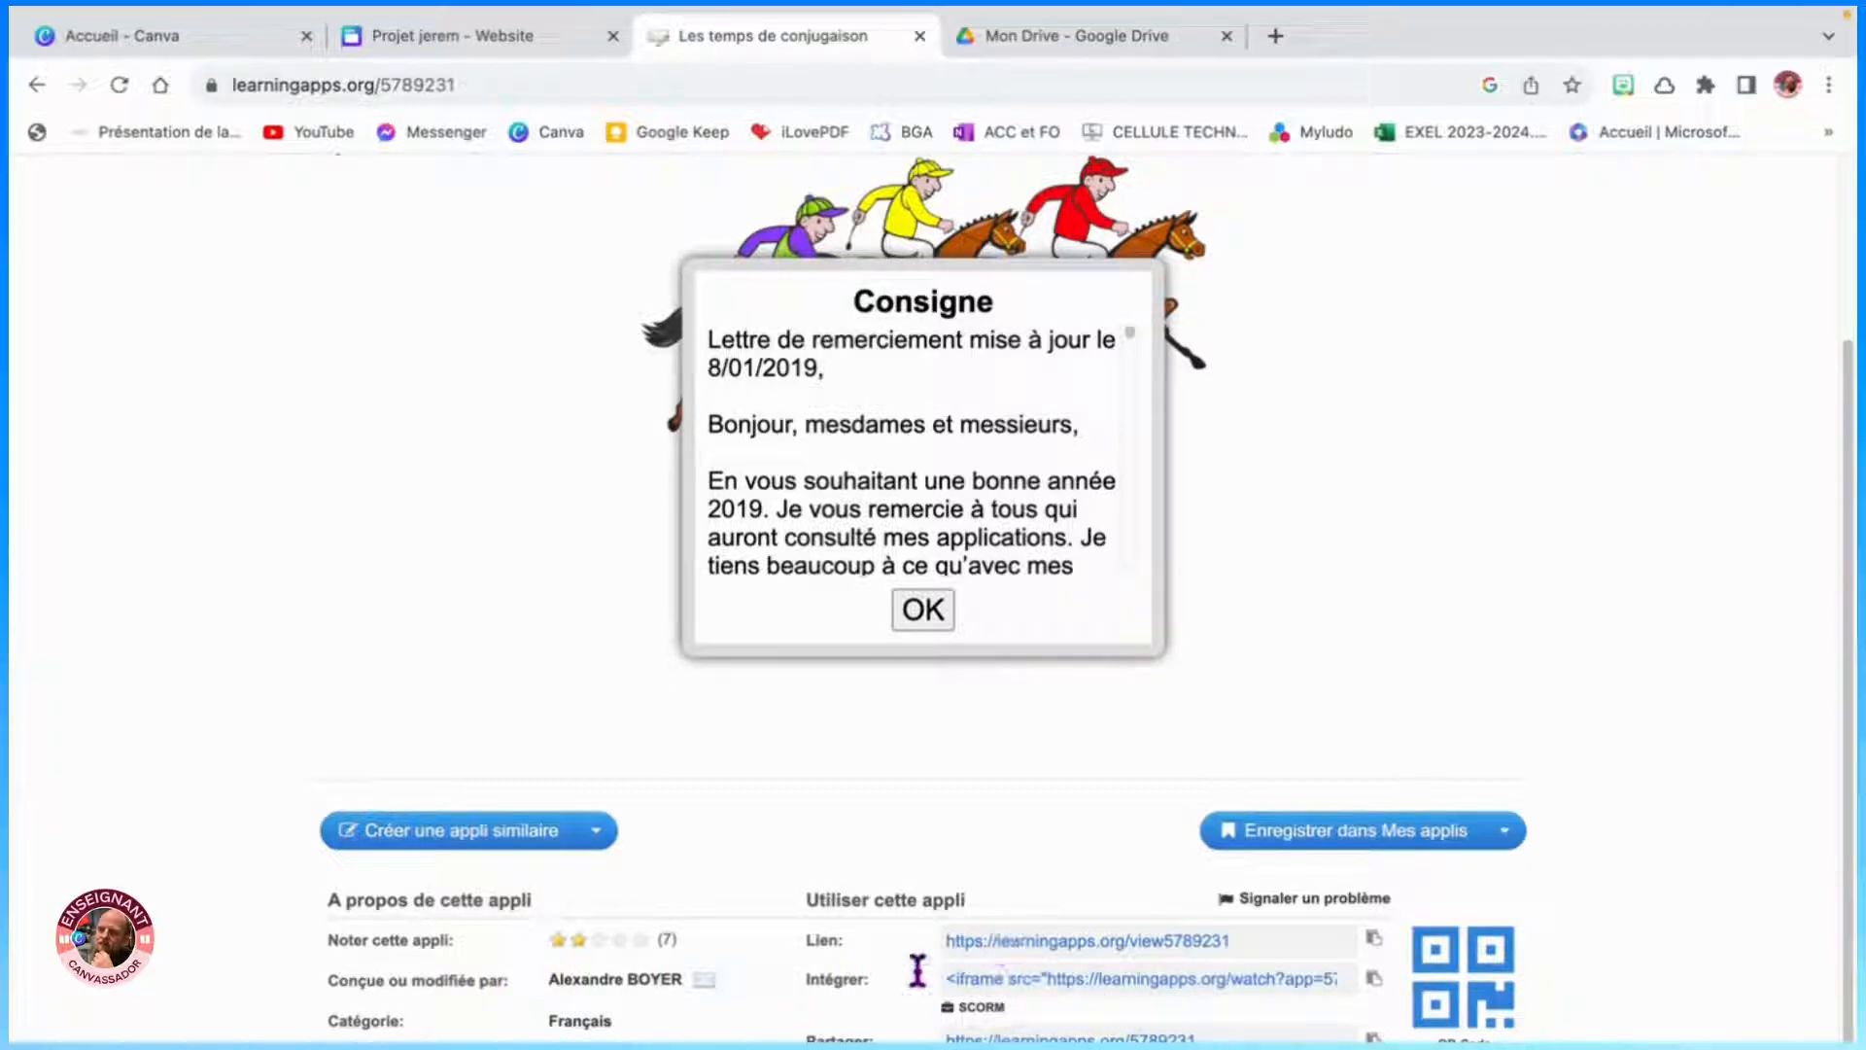
left_click(1375, 940)
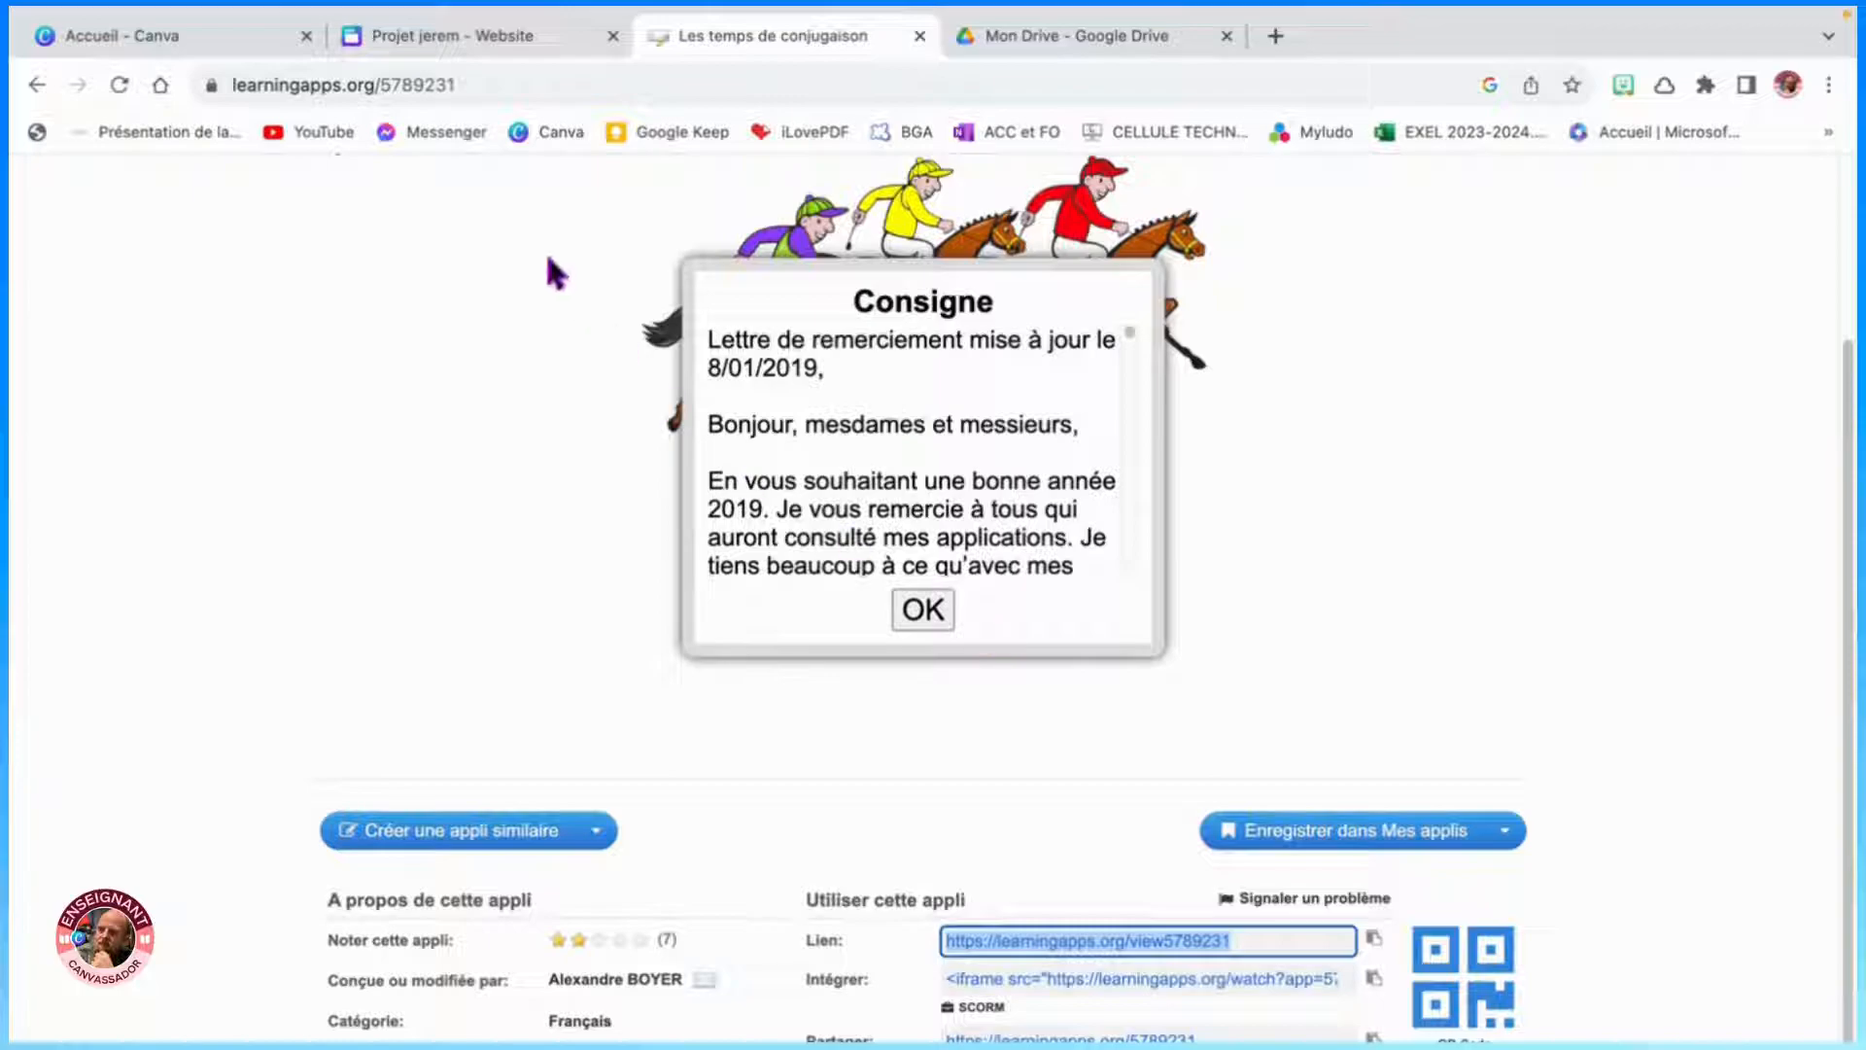
left_click(456, 35)
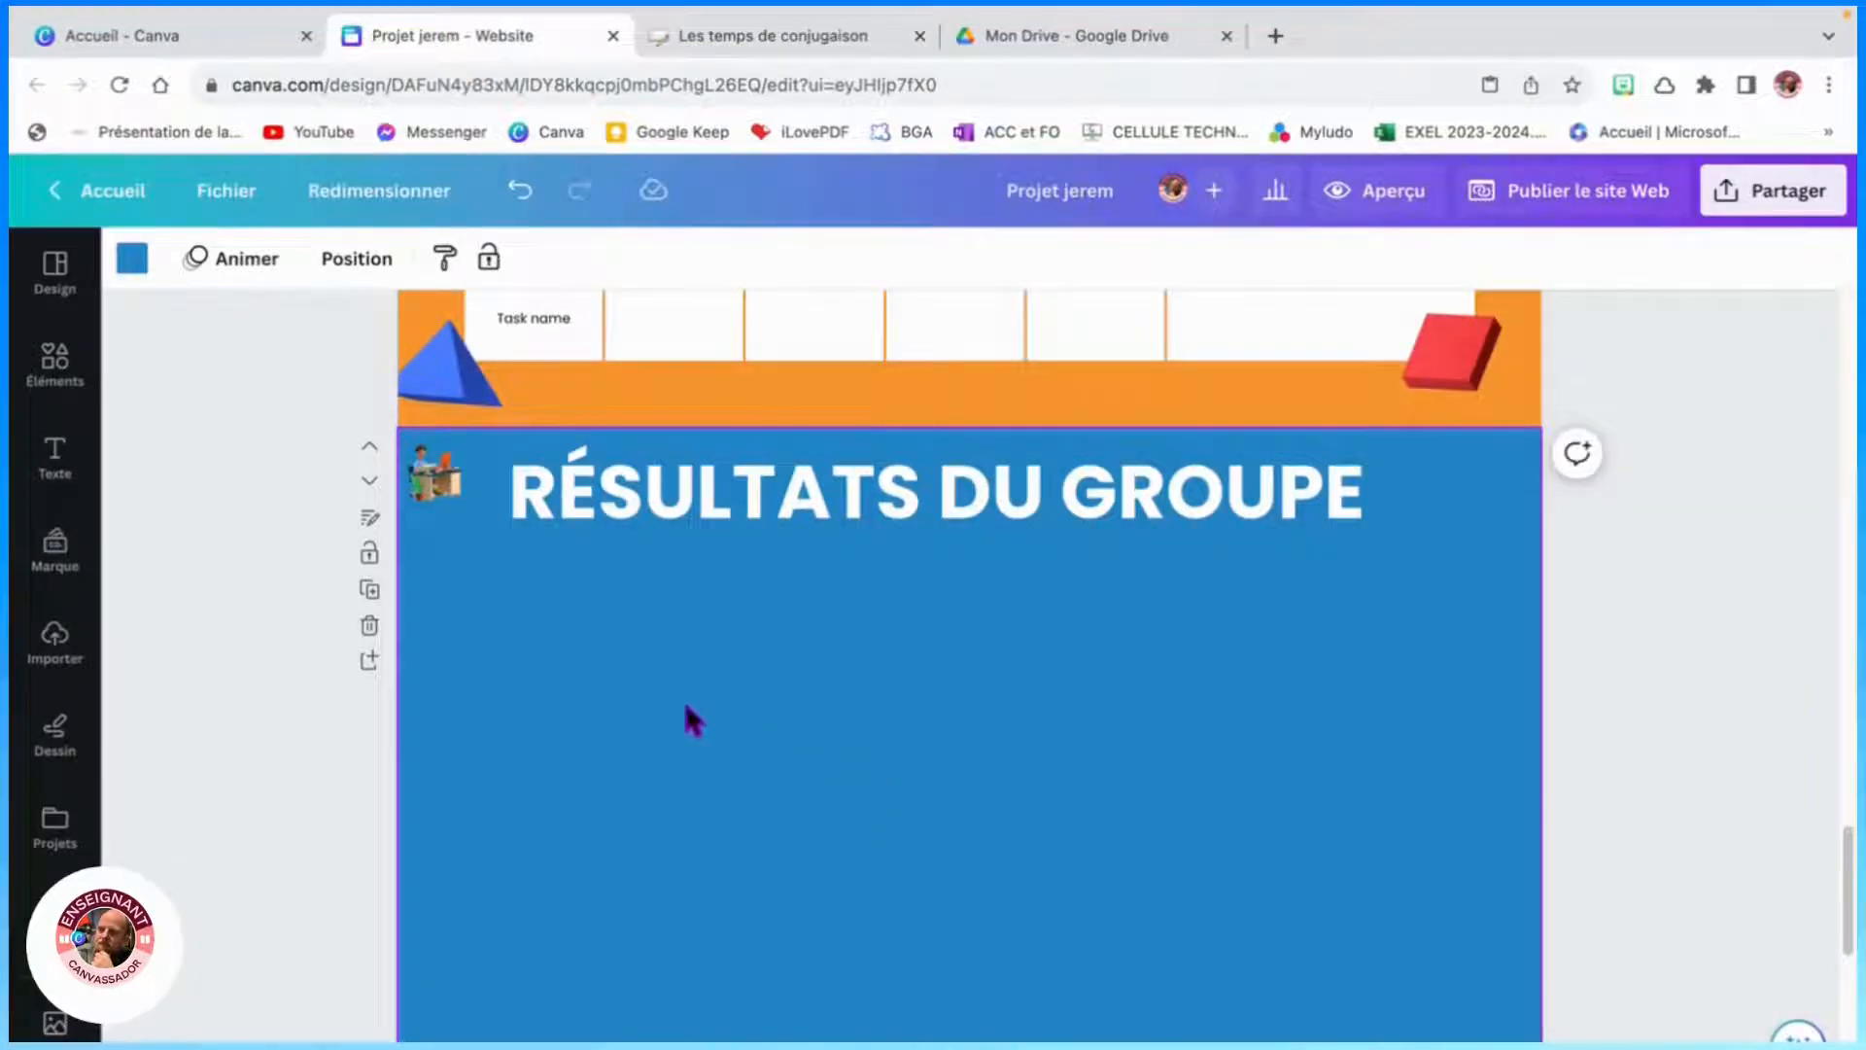
- Embed the copied LearningApps link into the Résultats du groupe section with the Intégrés app
scroll(84, 600, "down", 3)
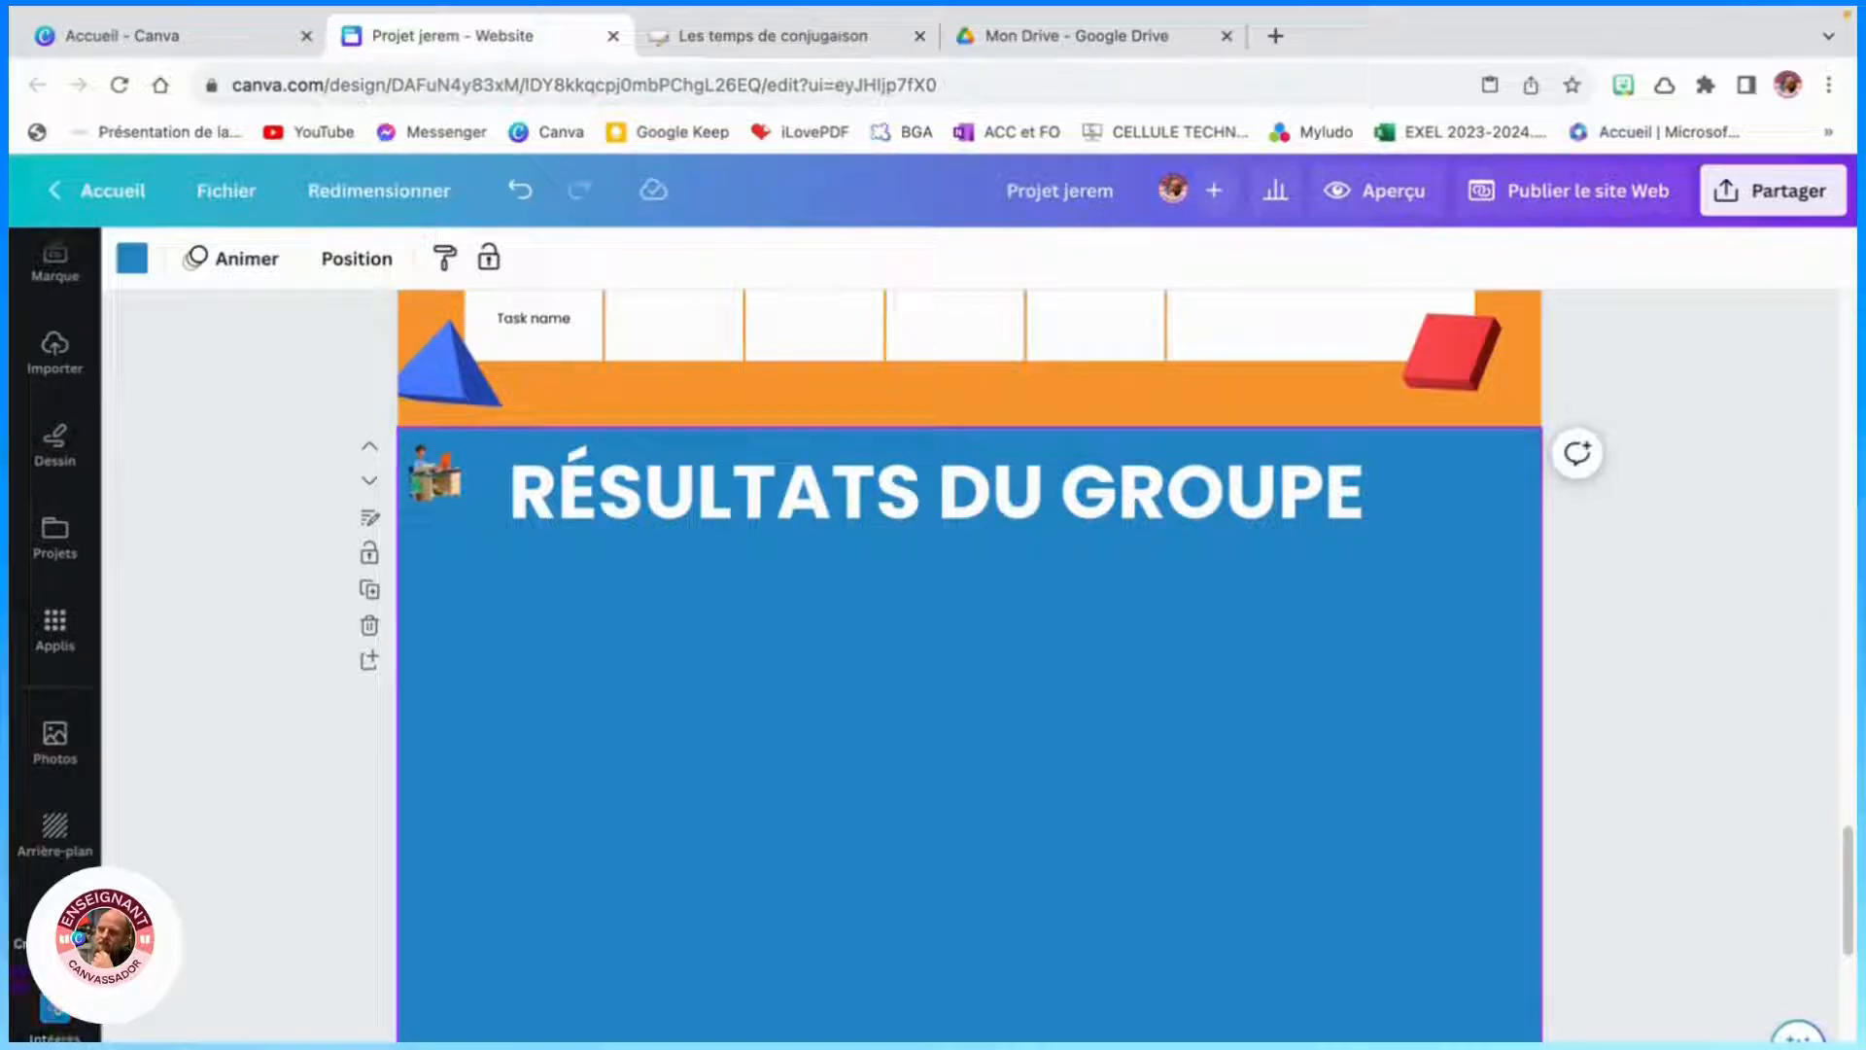
left_click(77, 649)
scroll(408, 653, "down", 5)
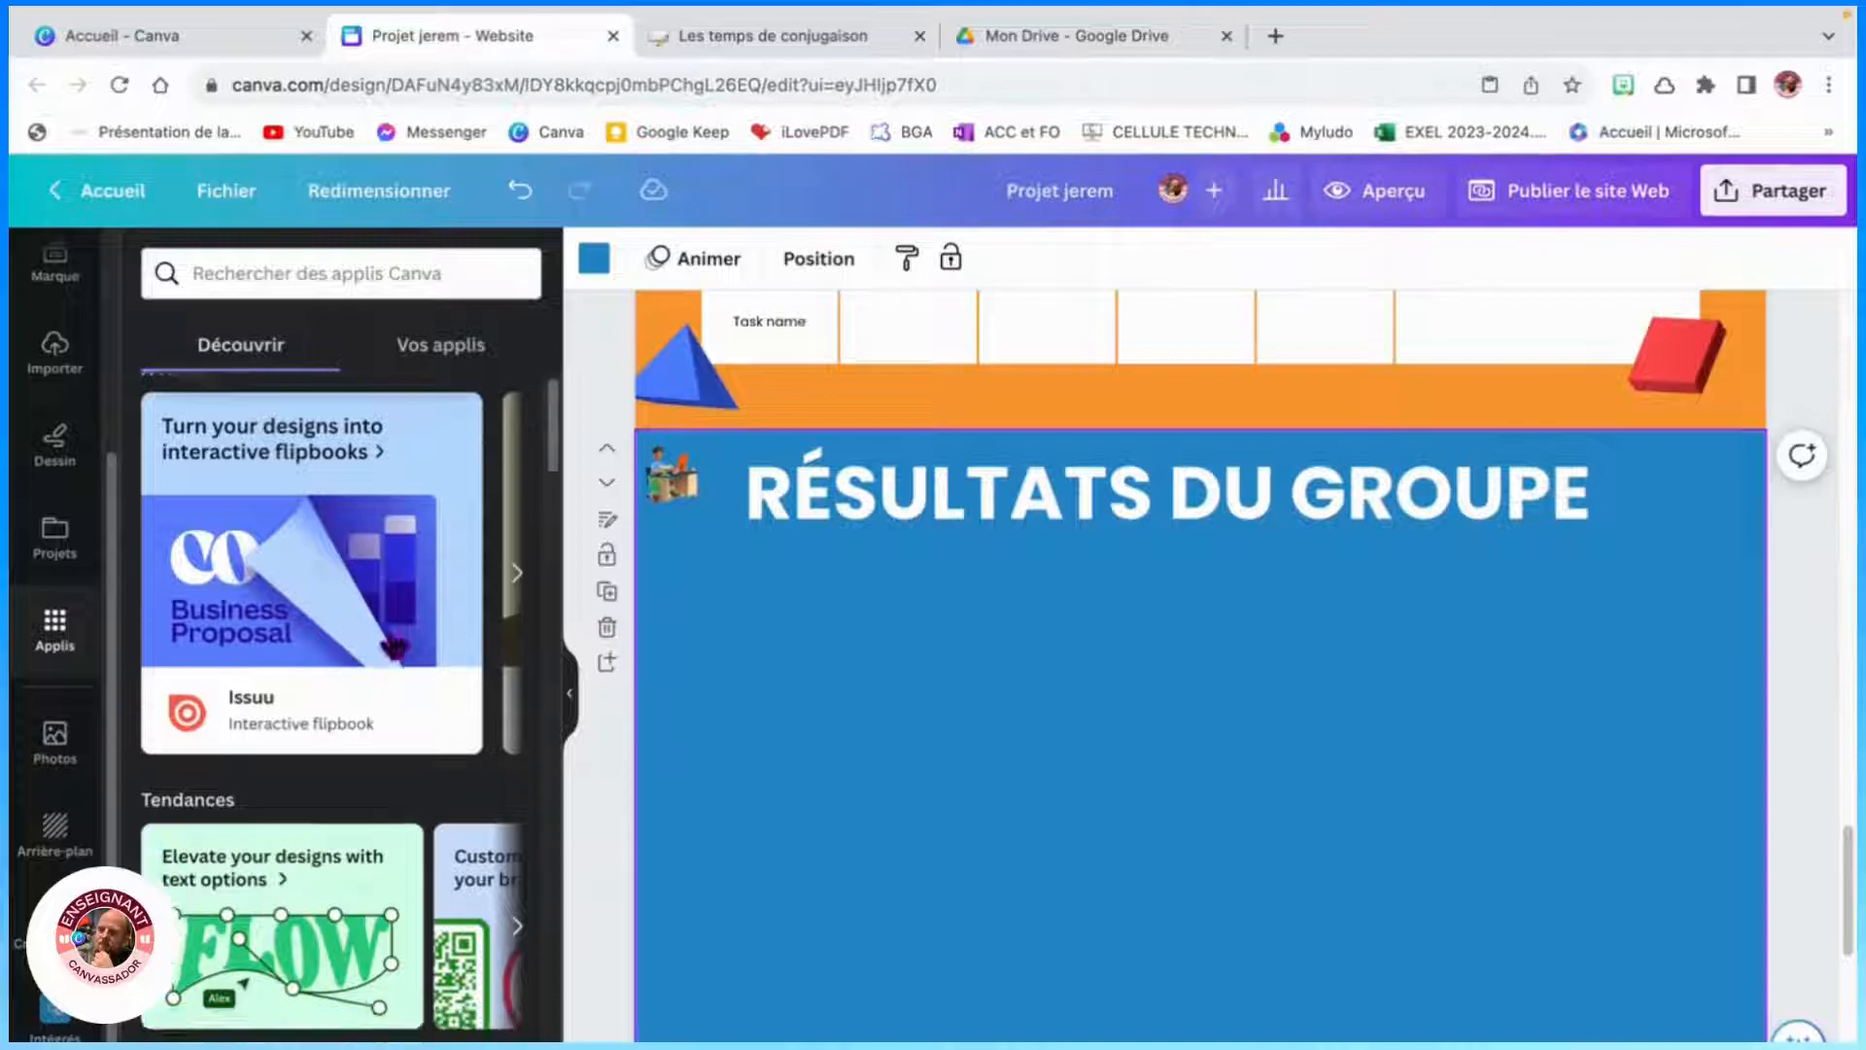
scroll(408, 653, "down", 10)
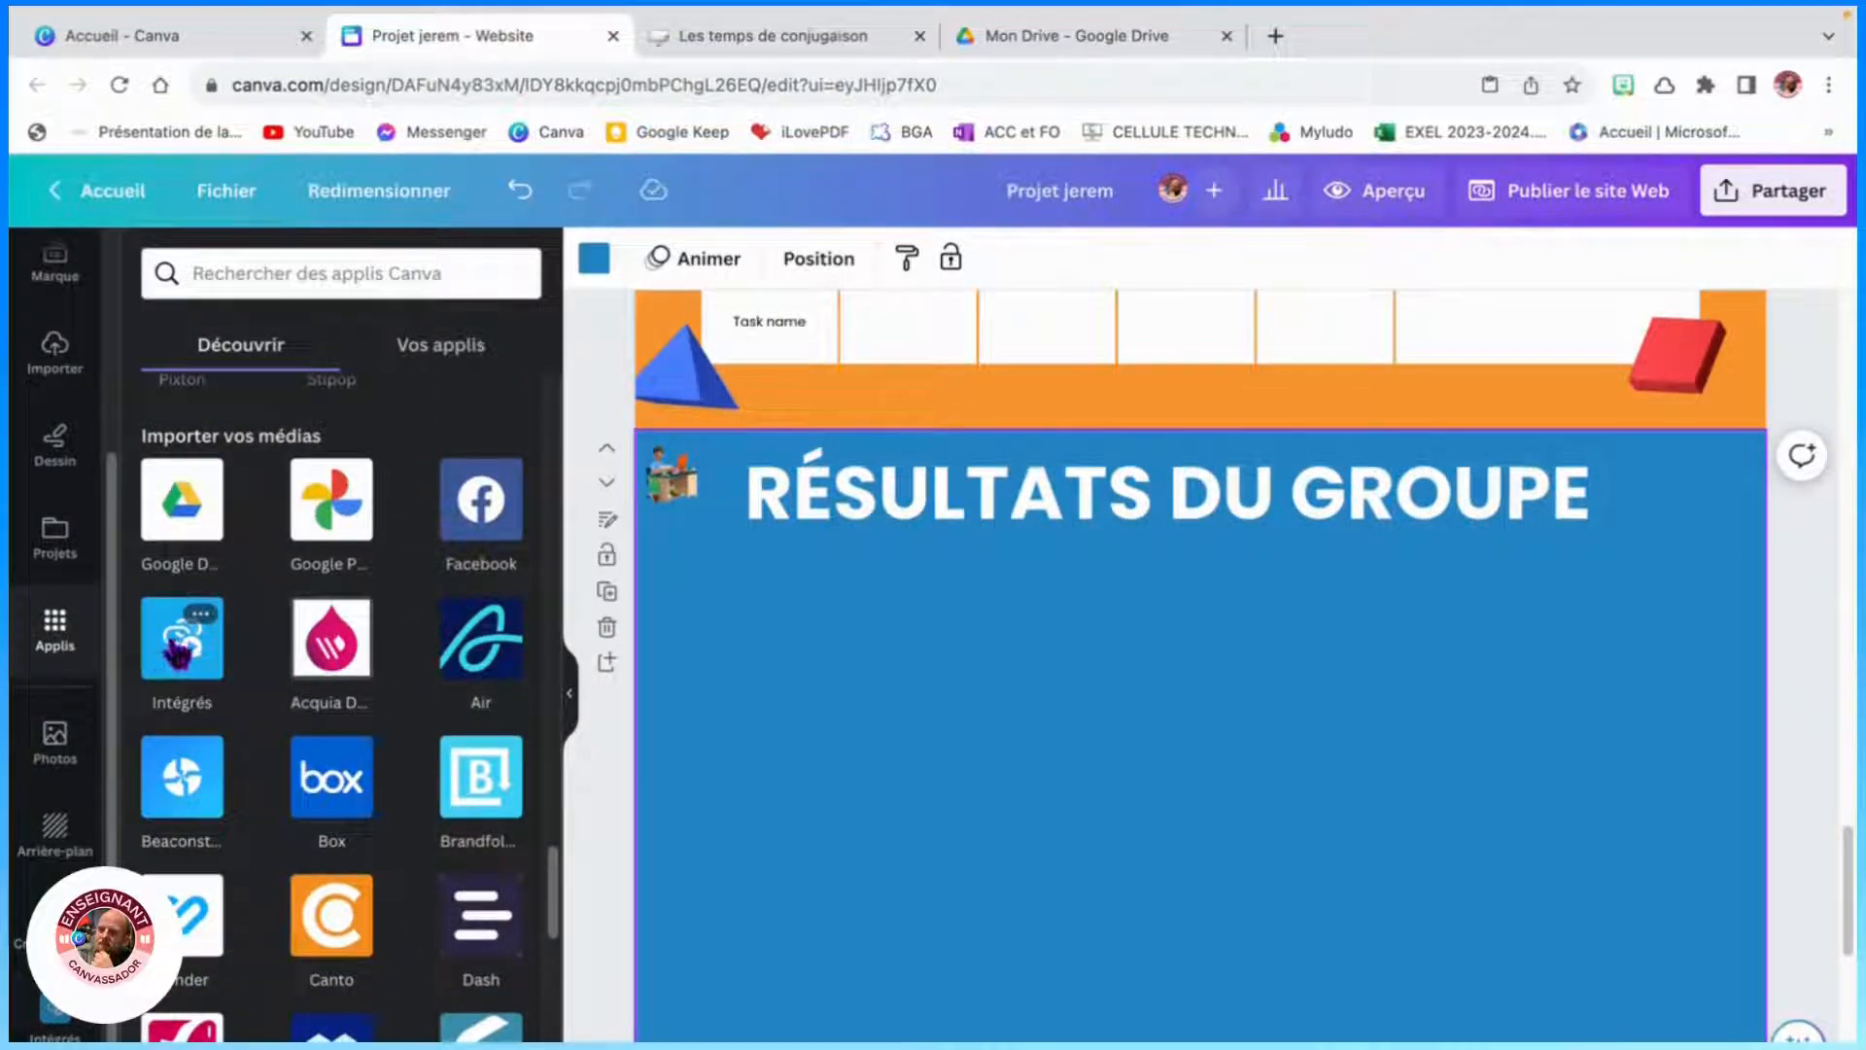
left_click(178, 653)
left_click(291, 379)
right_click(293, 383)
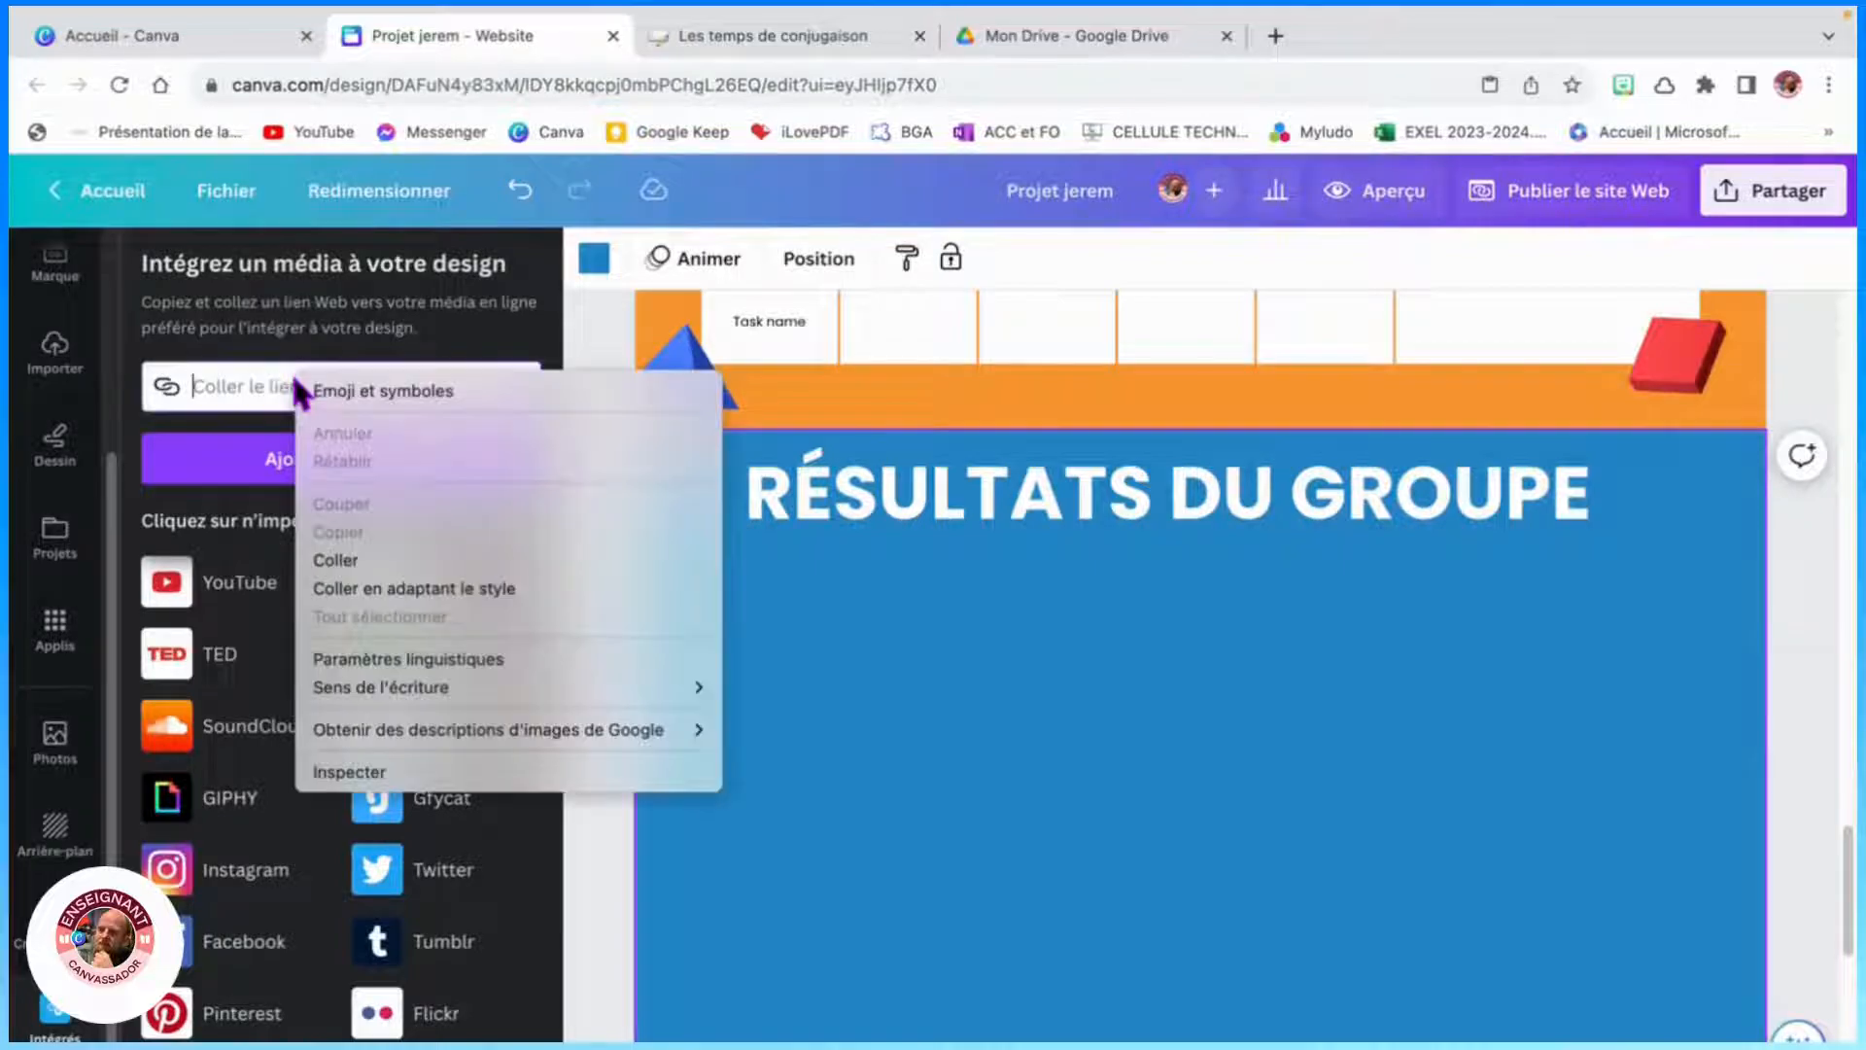
left_click(342, 560)
left_click(330, 460)
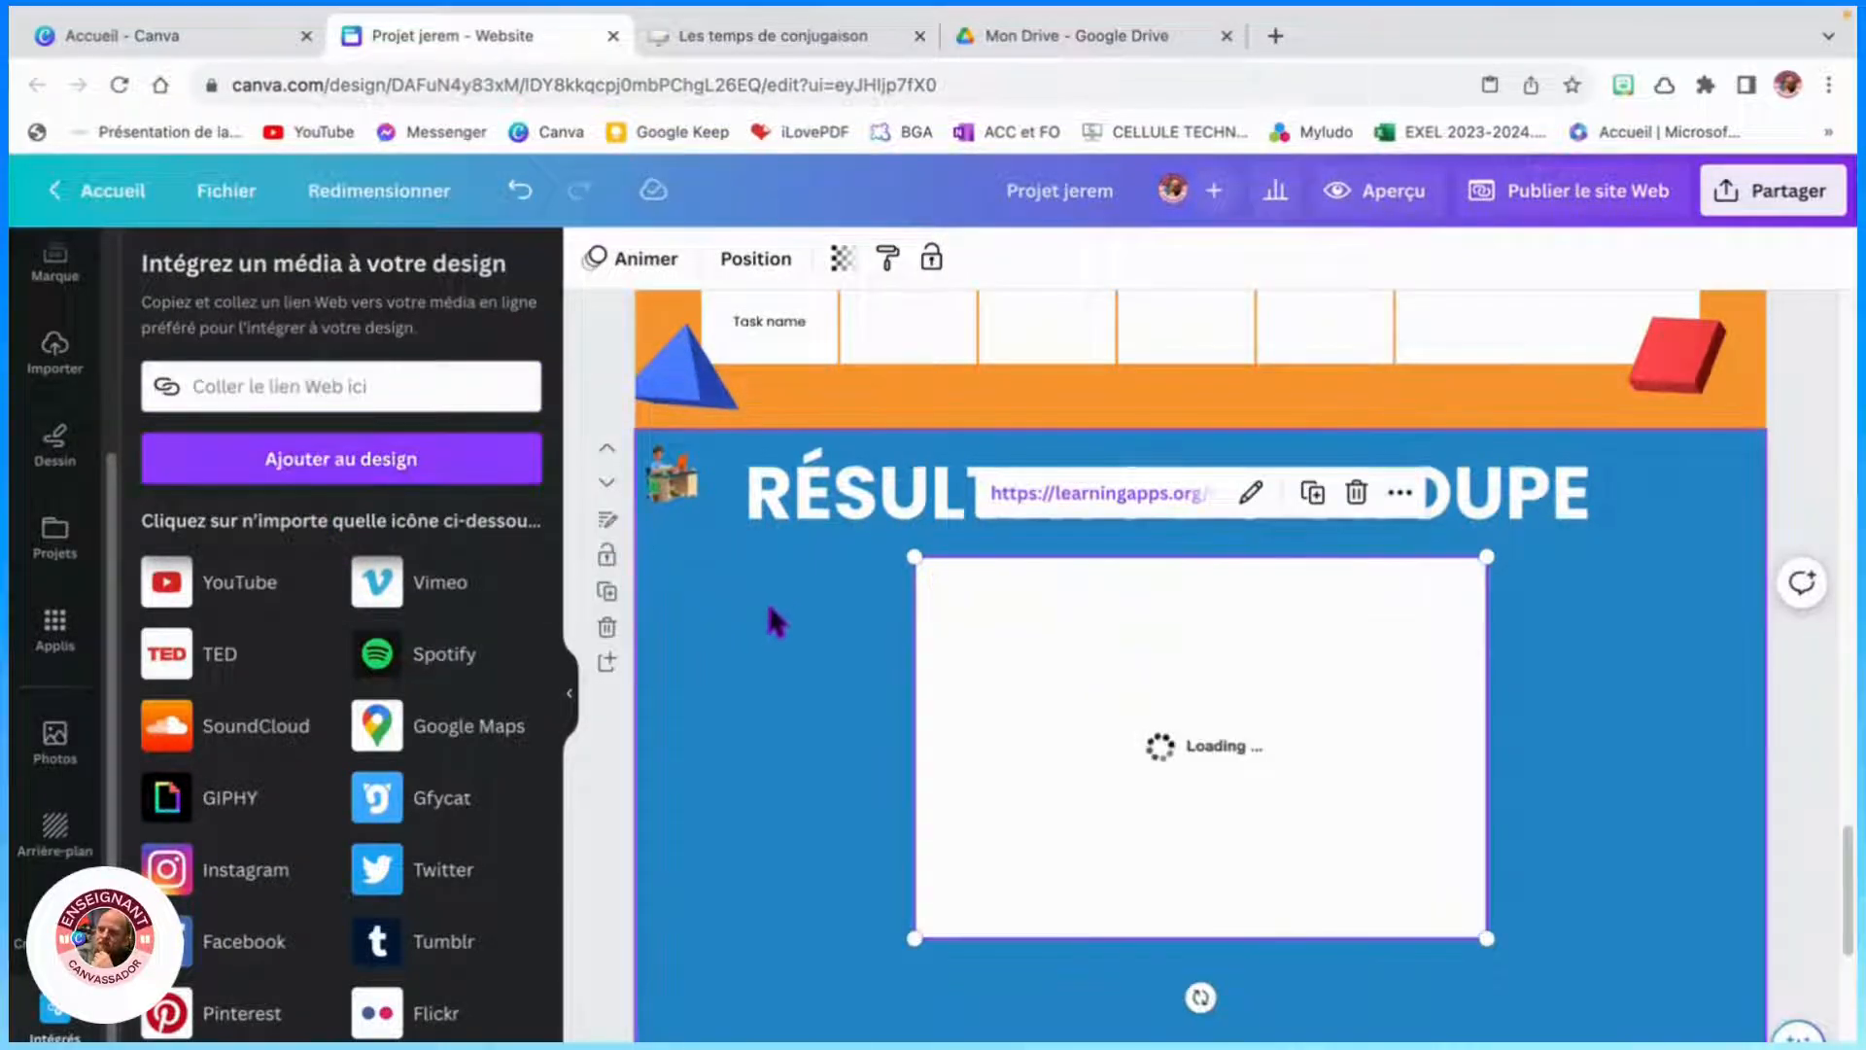
- Enlarge the embedded activity to fill the area below the Résultats du groupe title
left_click_drag(913, 556, 880, 529)
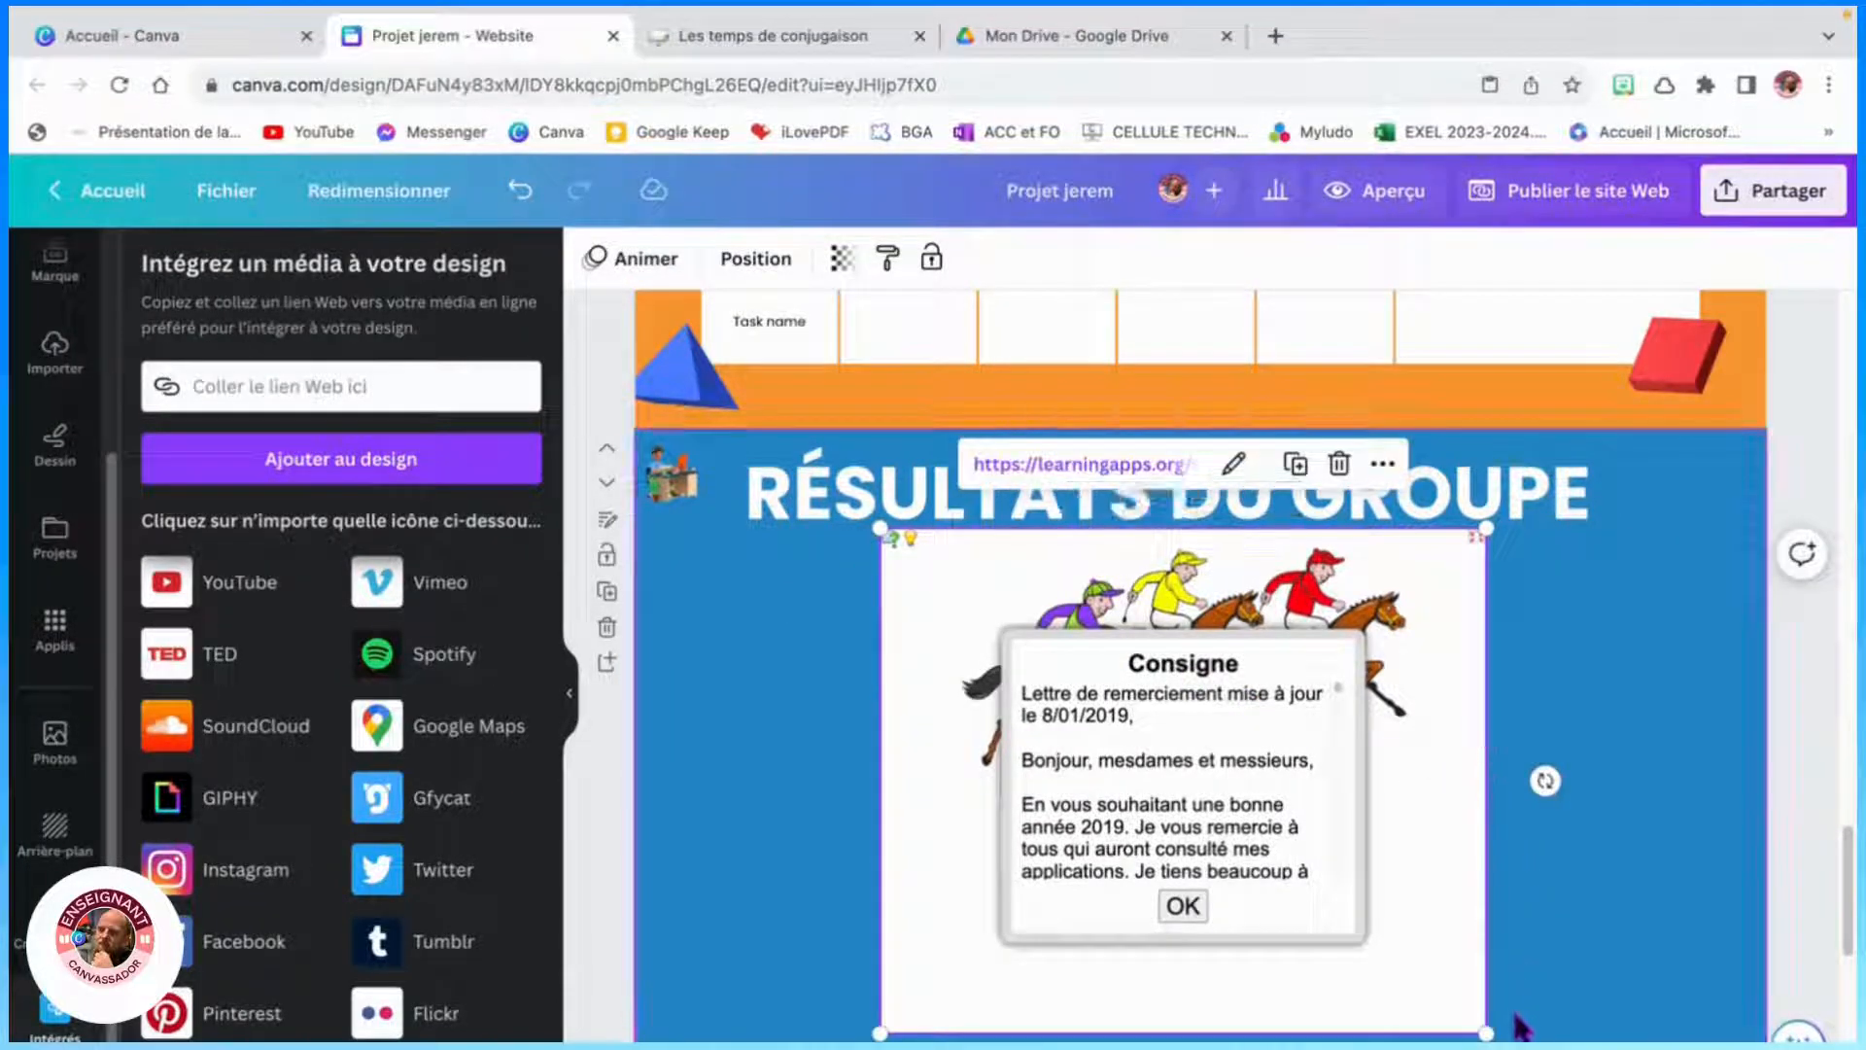
left_click_drag(1487, 1034, 1524, 1026)
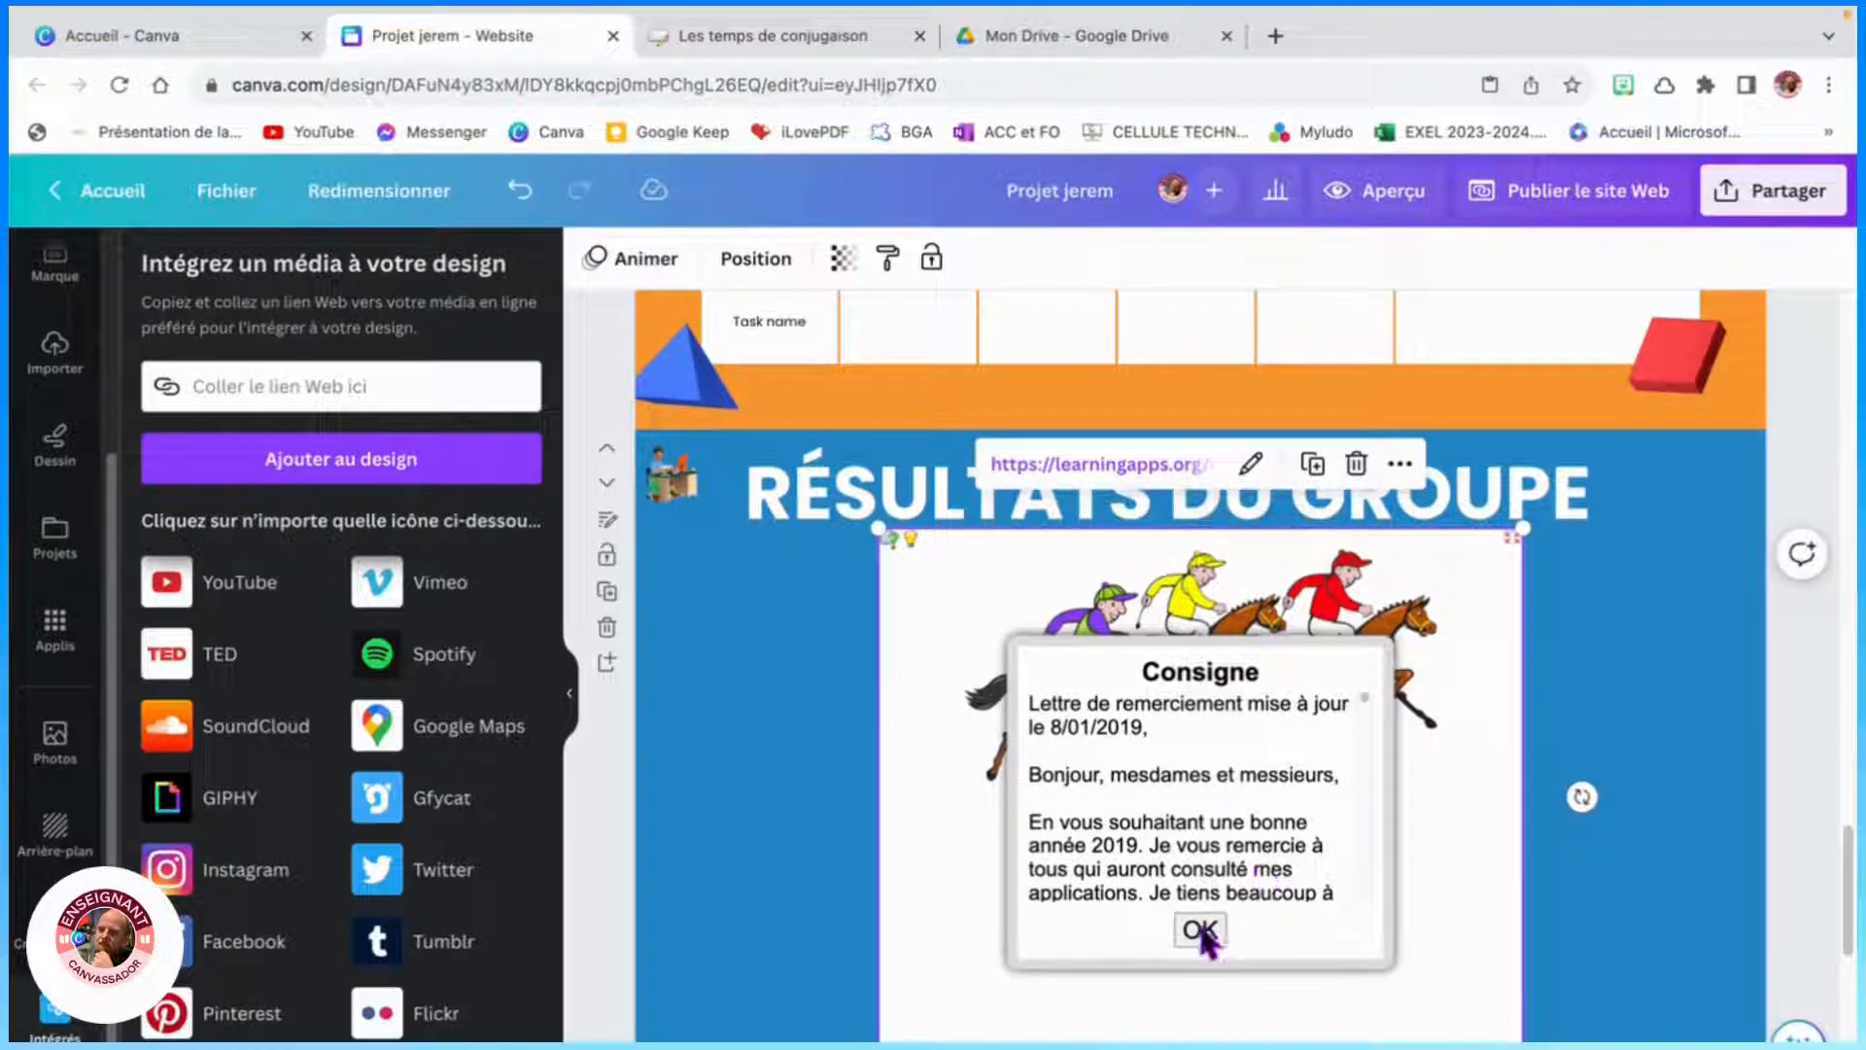
scroll(1703, 741, "down", 3)
left_click(1691, 731)
scroll(806, 700, "up", 10)
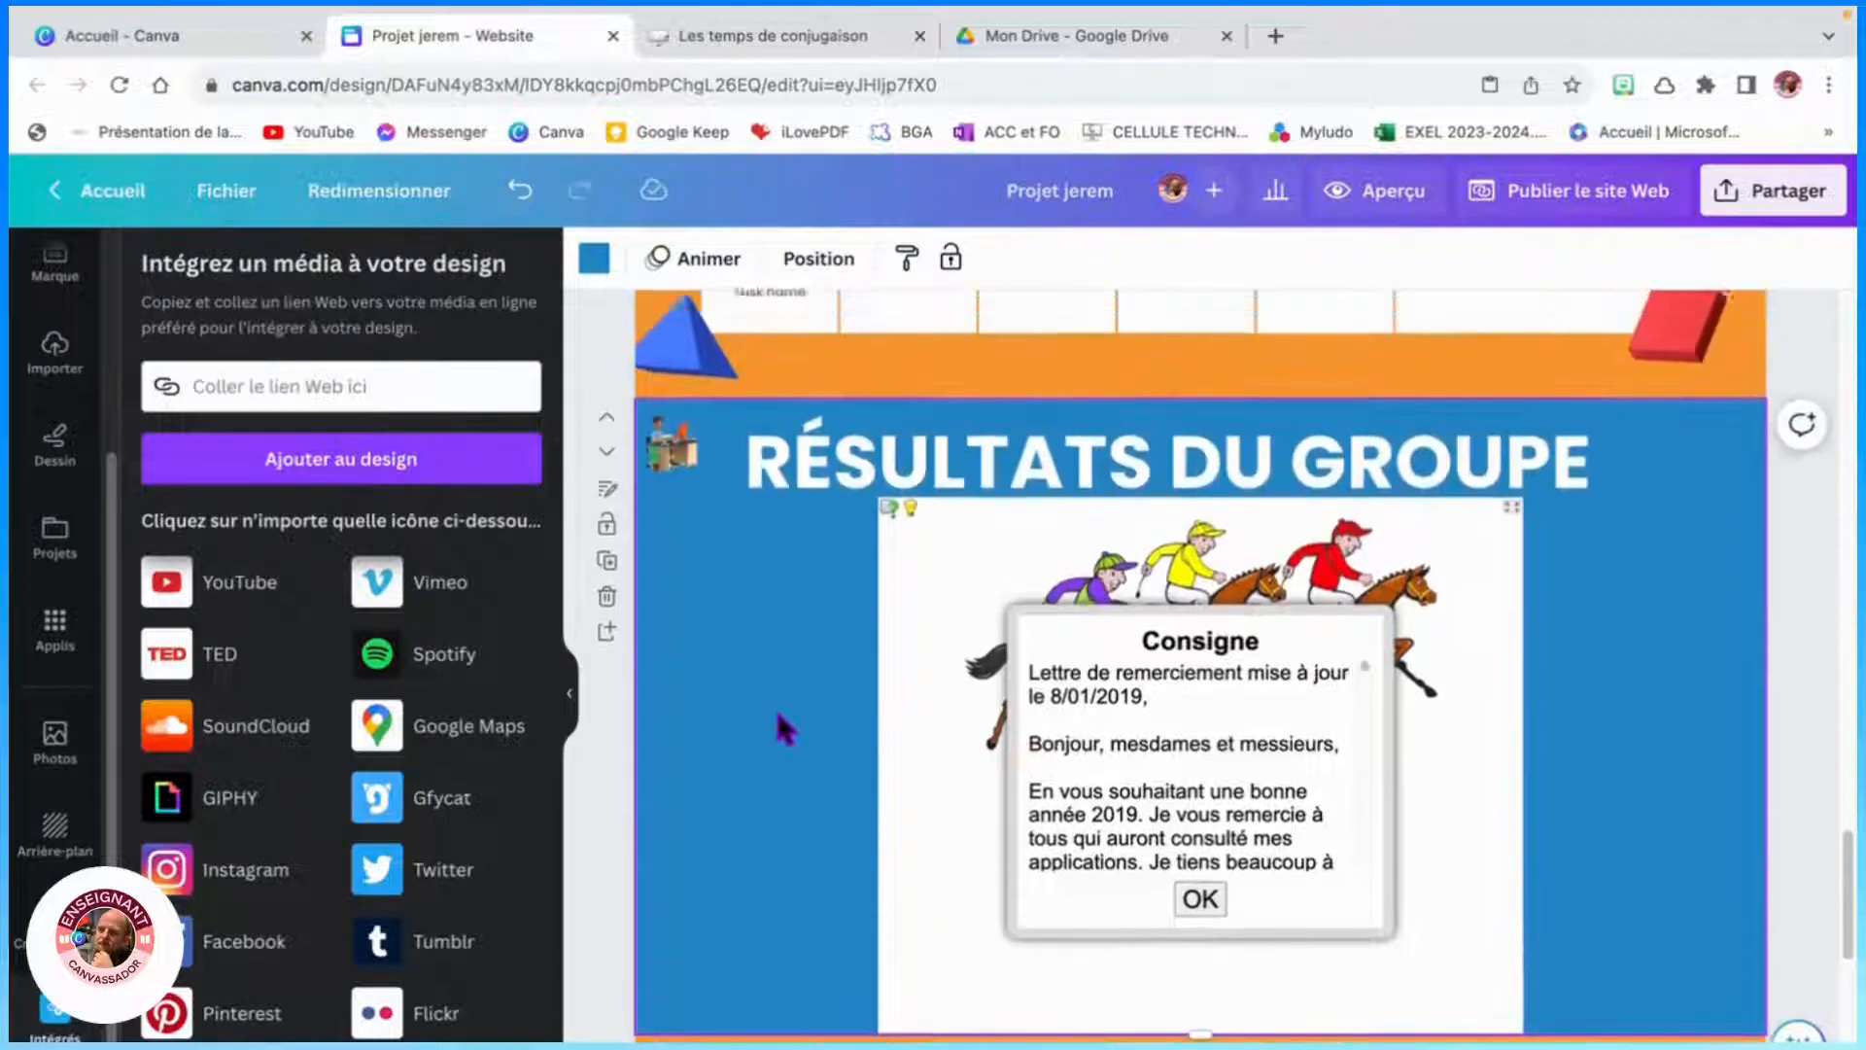
scroll(773, 740, "up", 15)
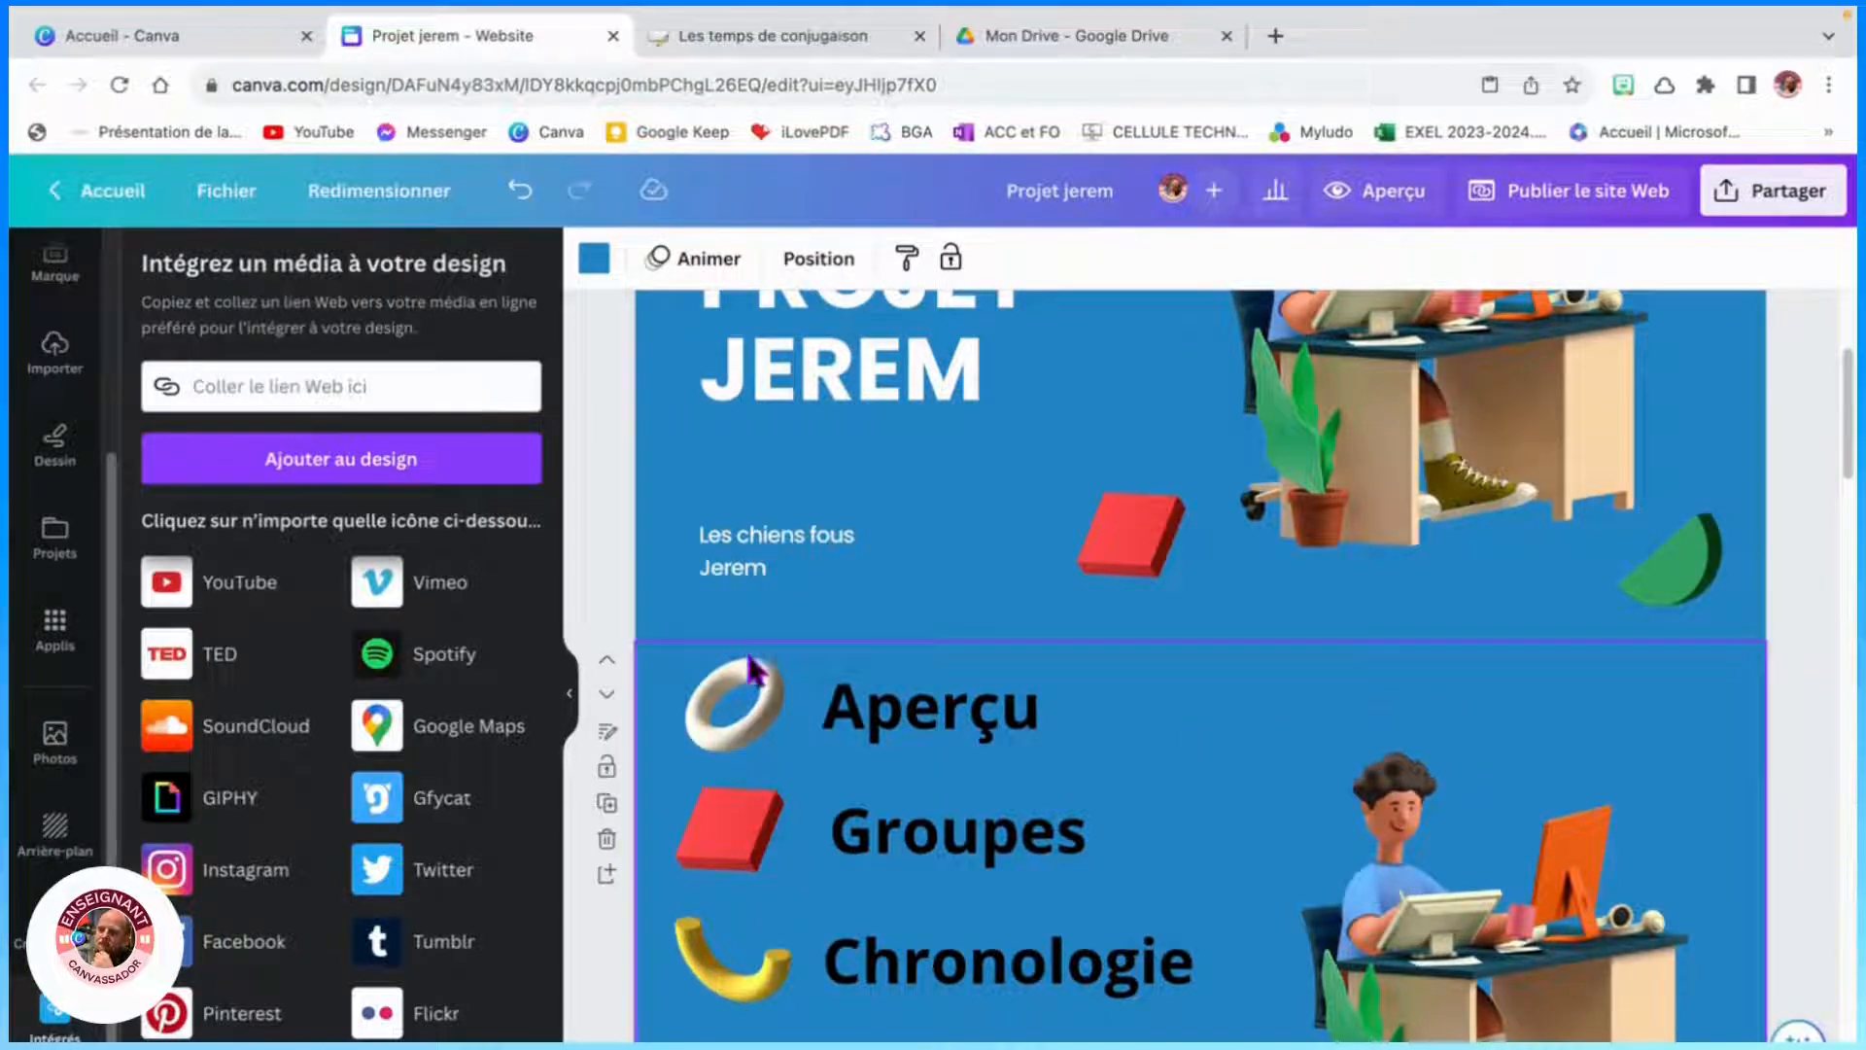
- Scroll through the website sections to review the layout and the embedded activity
scroll(1337, 719, "down", 10)
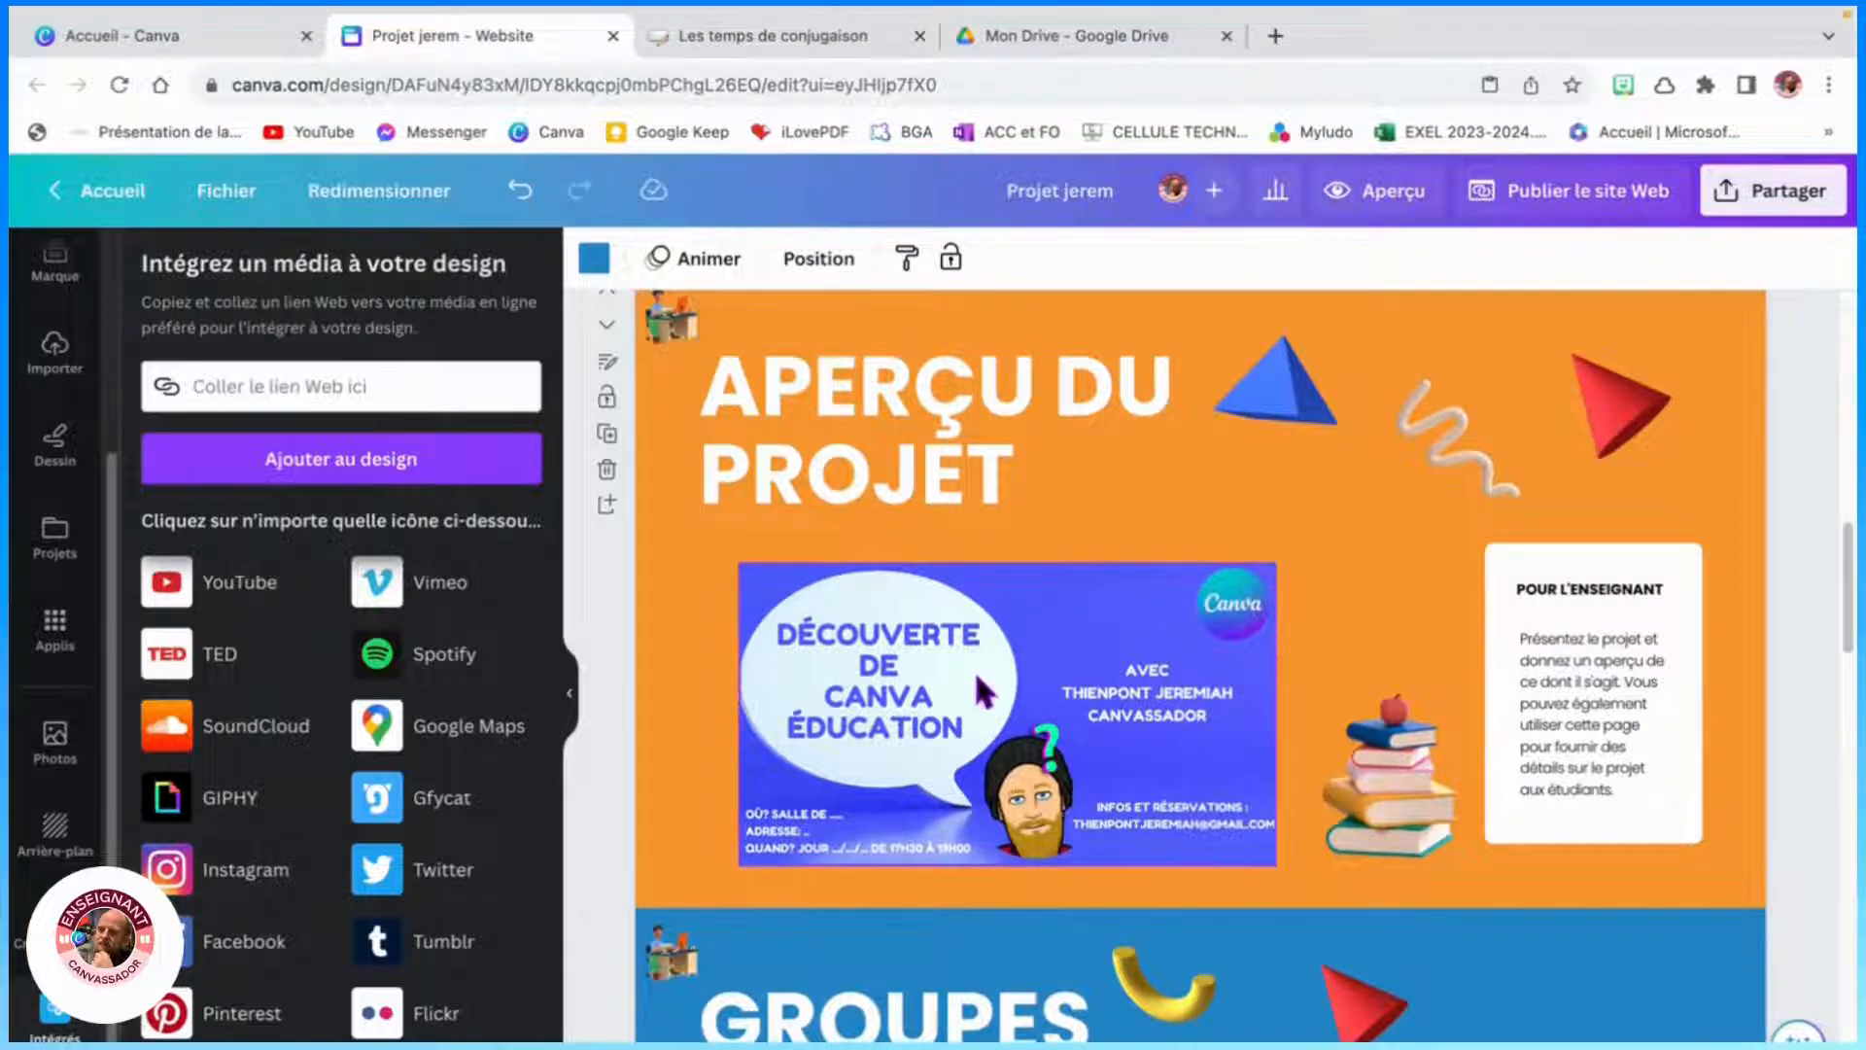
scroll(990, 691, "down", 5)
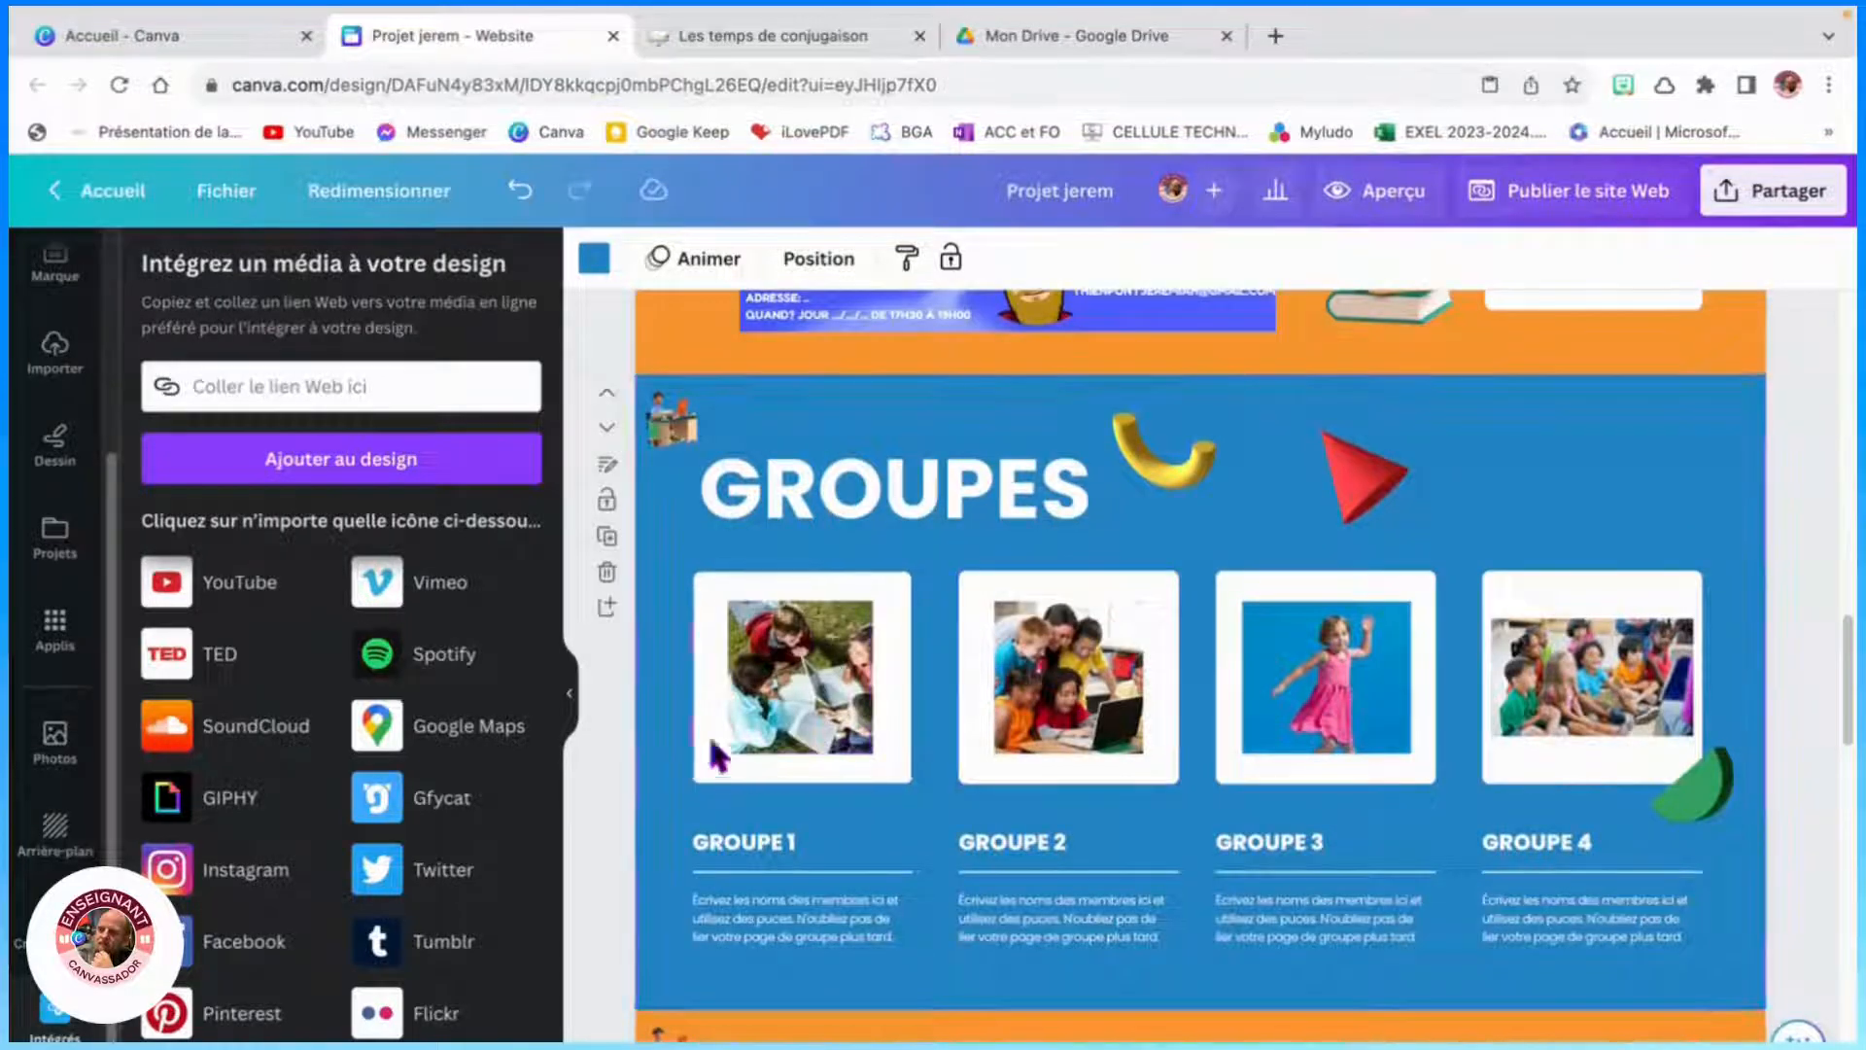
scroll(807, 709, "down", 10)
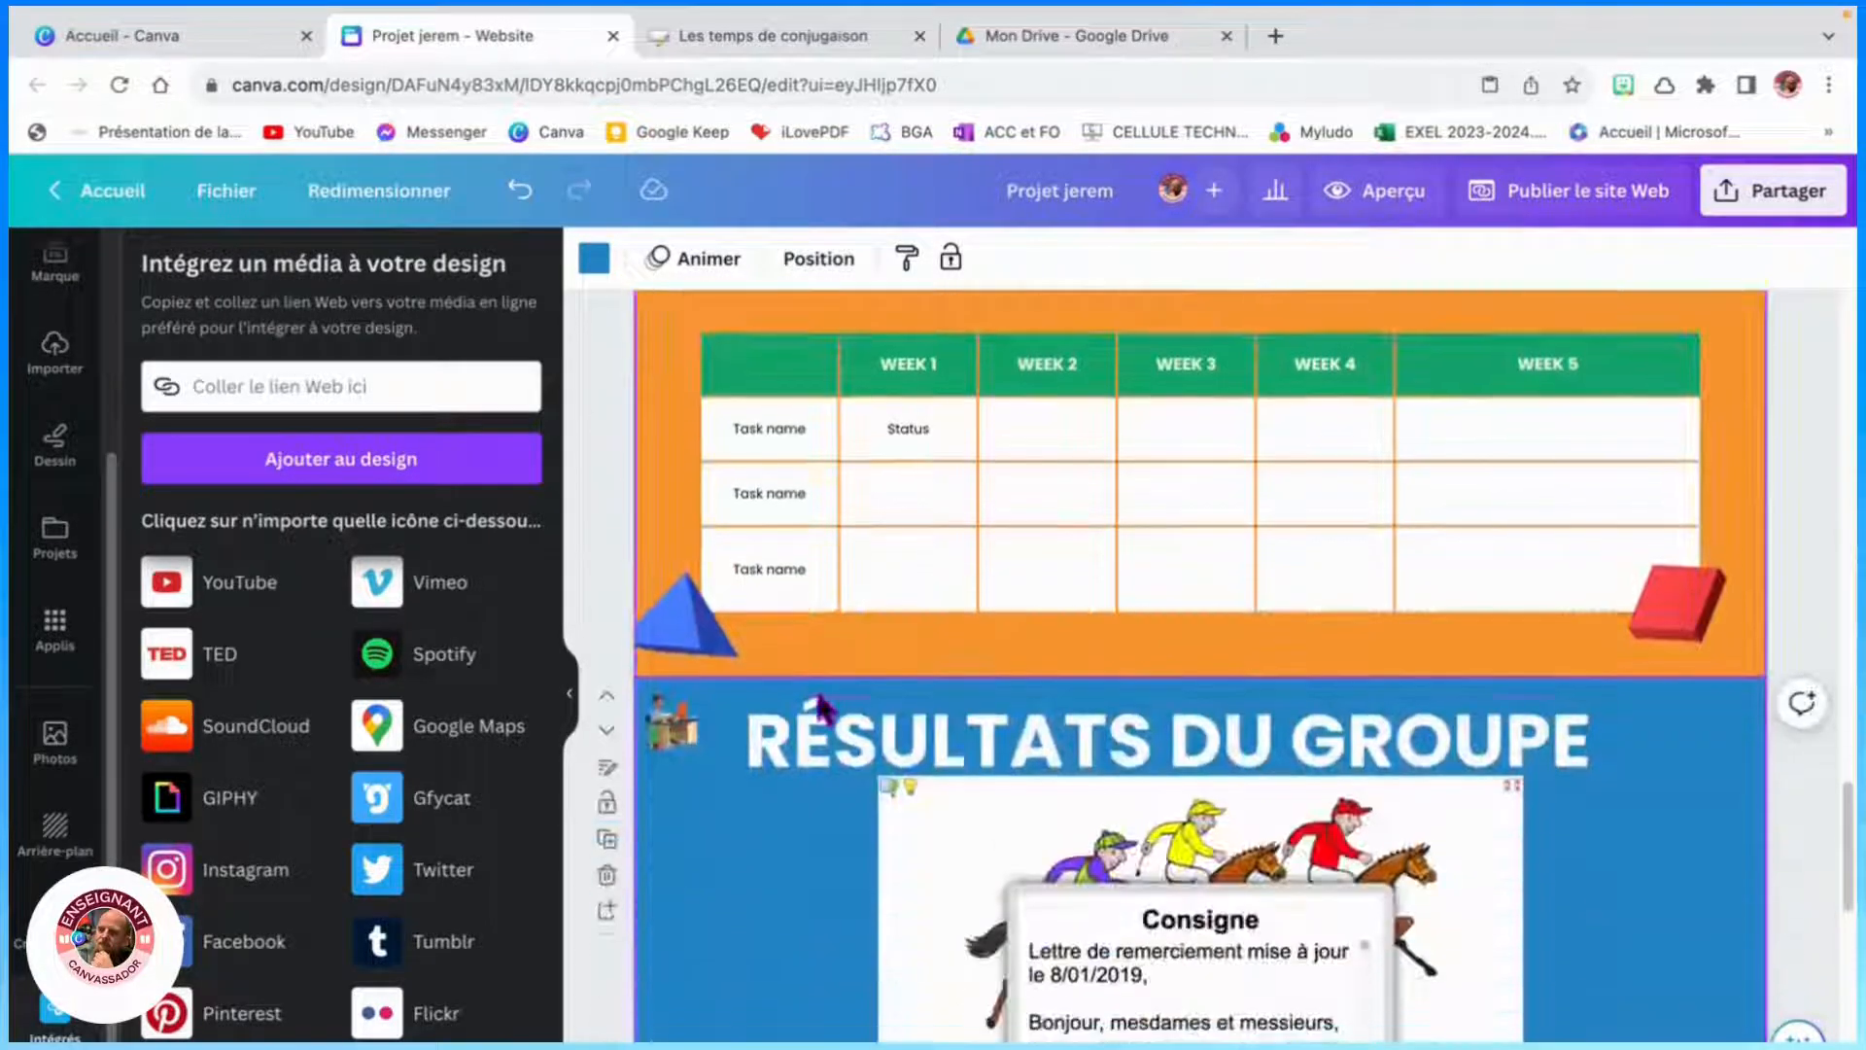
scroll(824, 702, "down", 4)
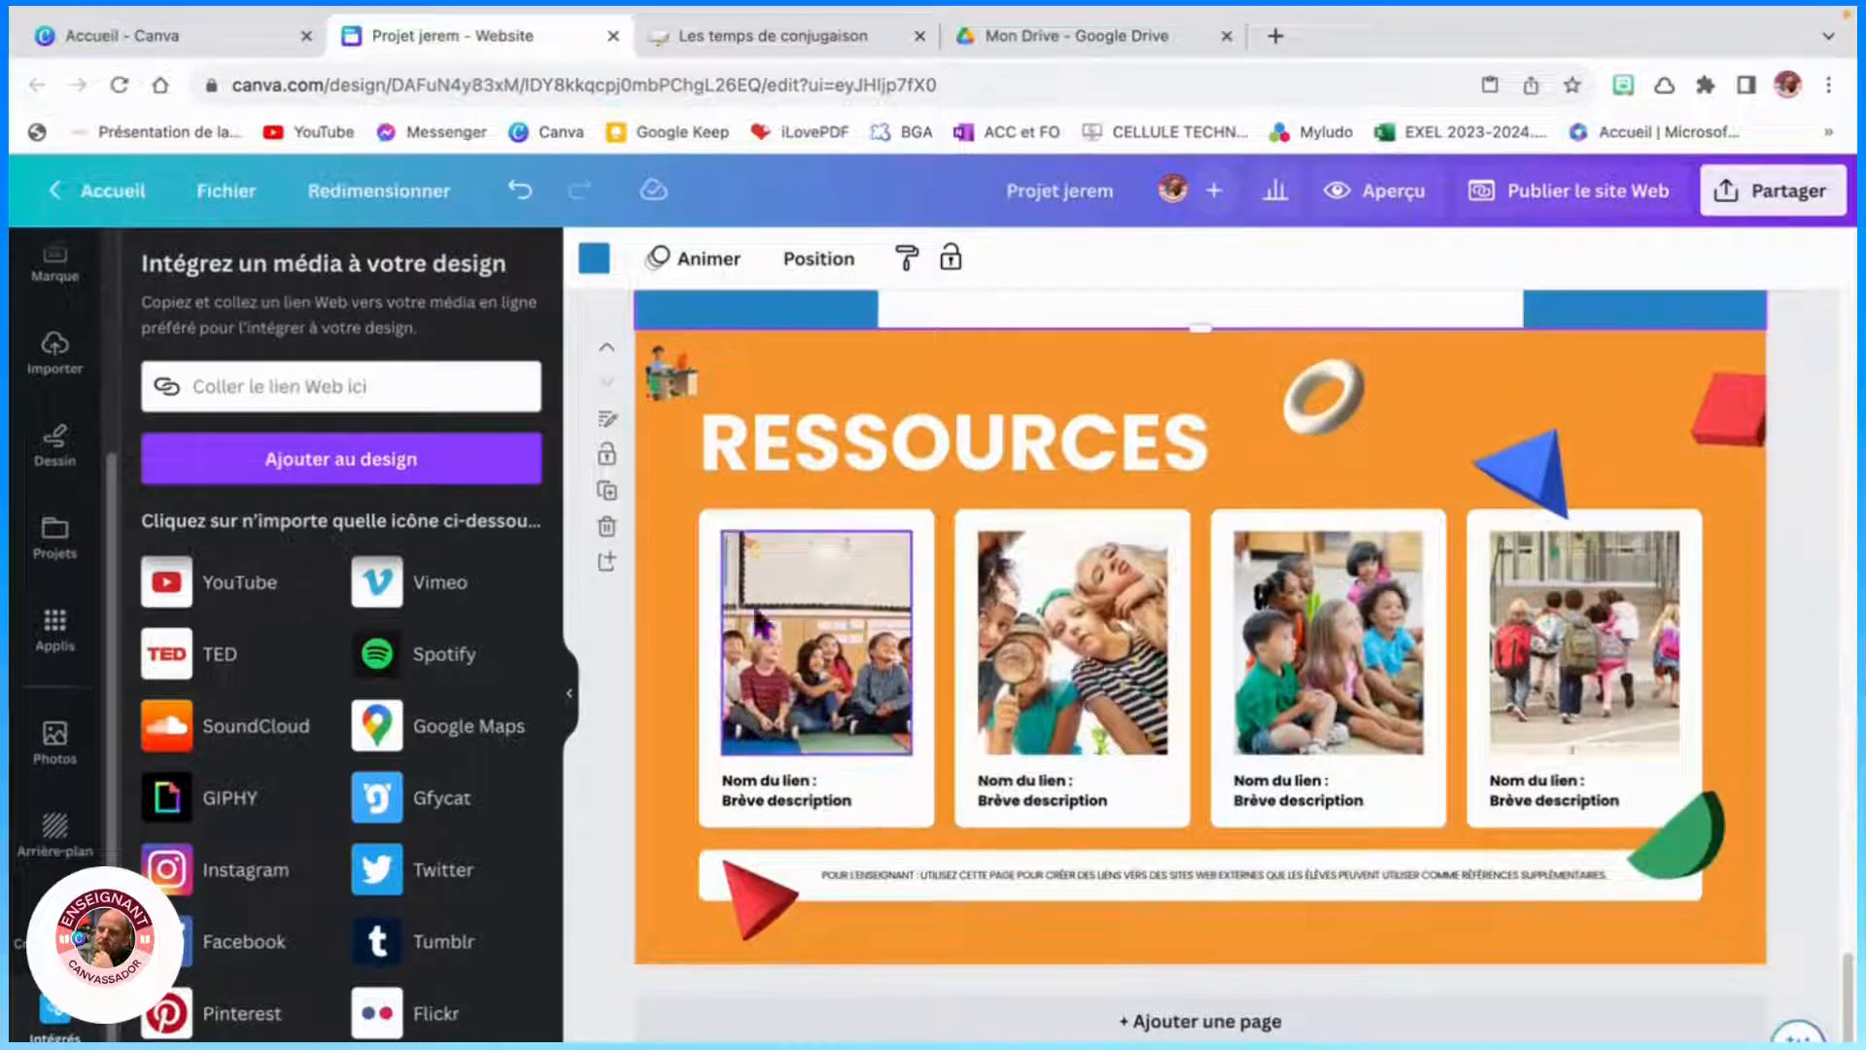
left_click(844, 664)
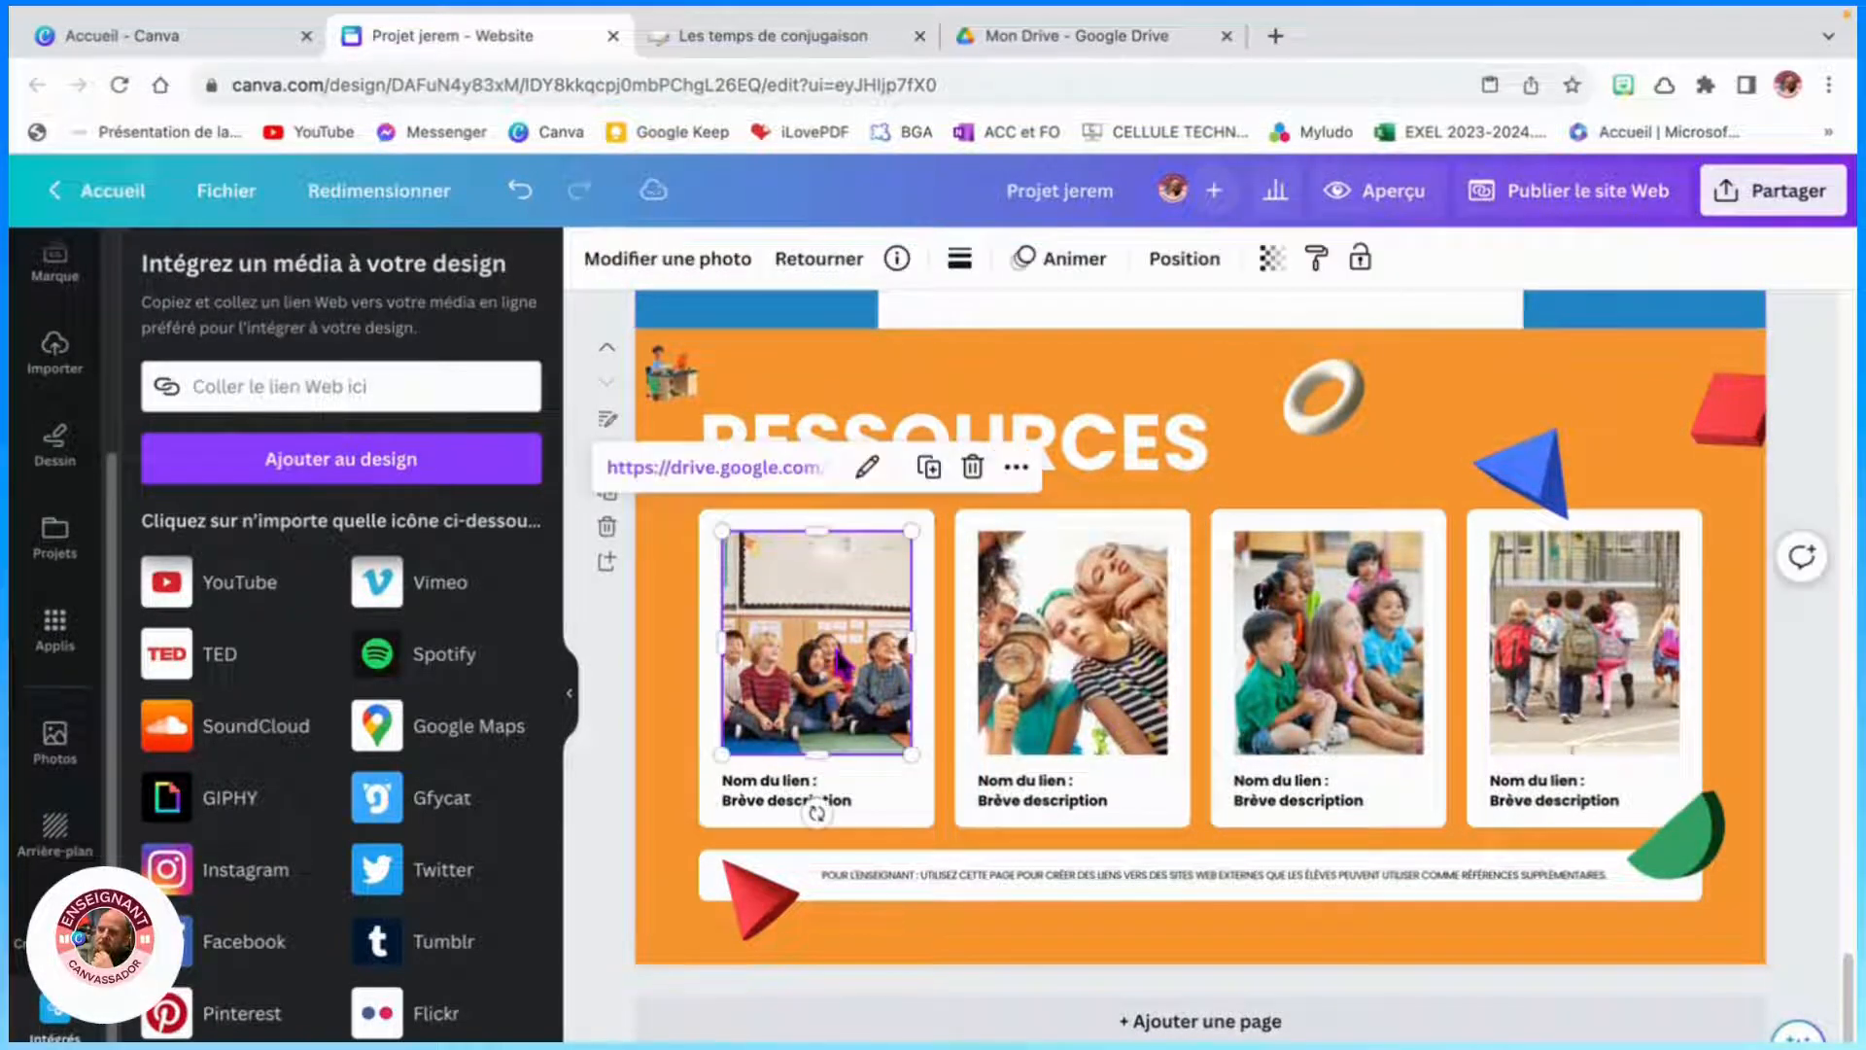
left_click(1194, 379)
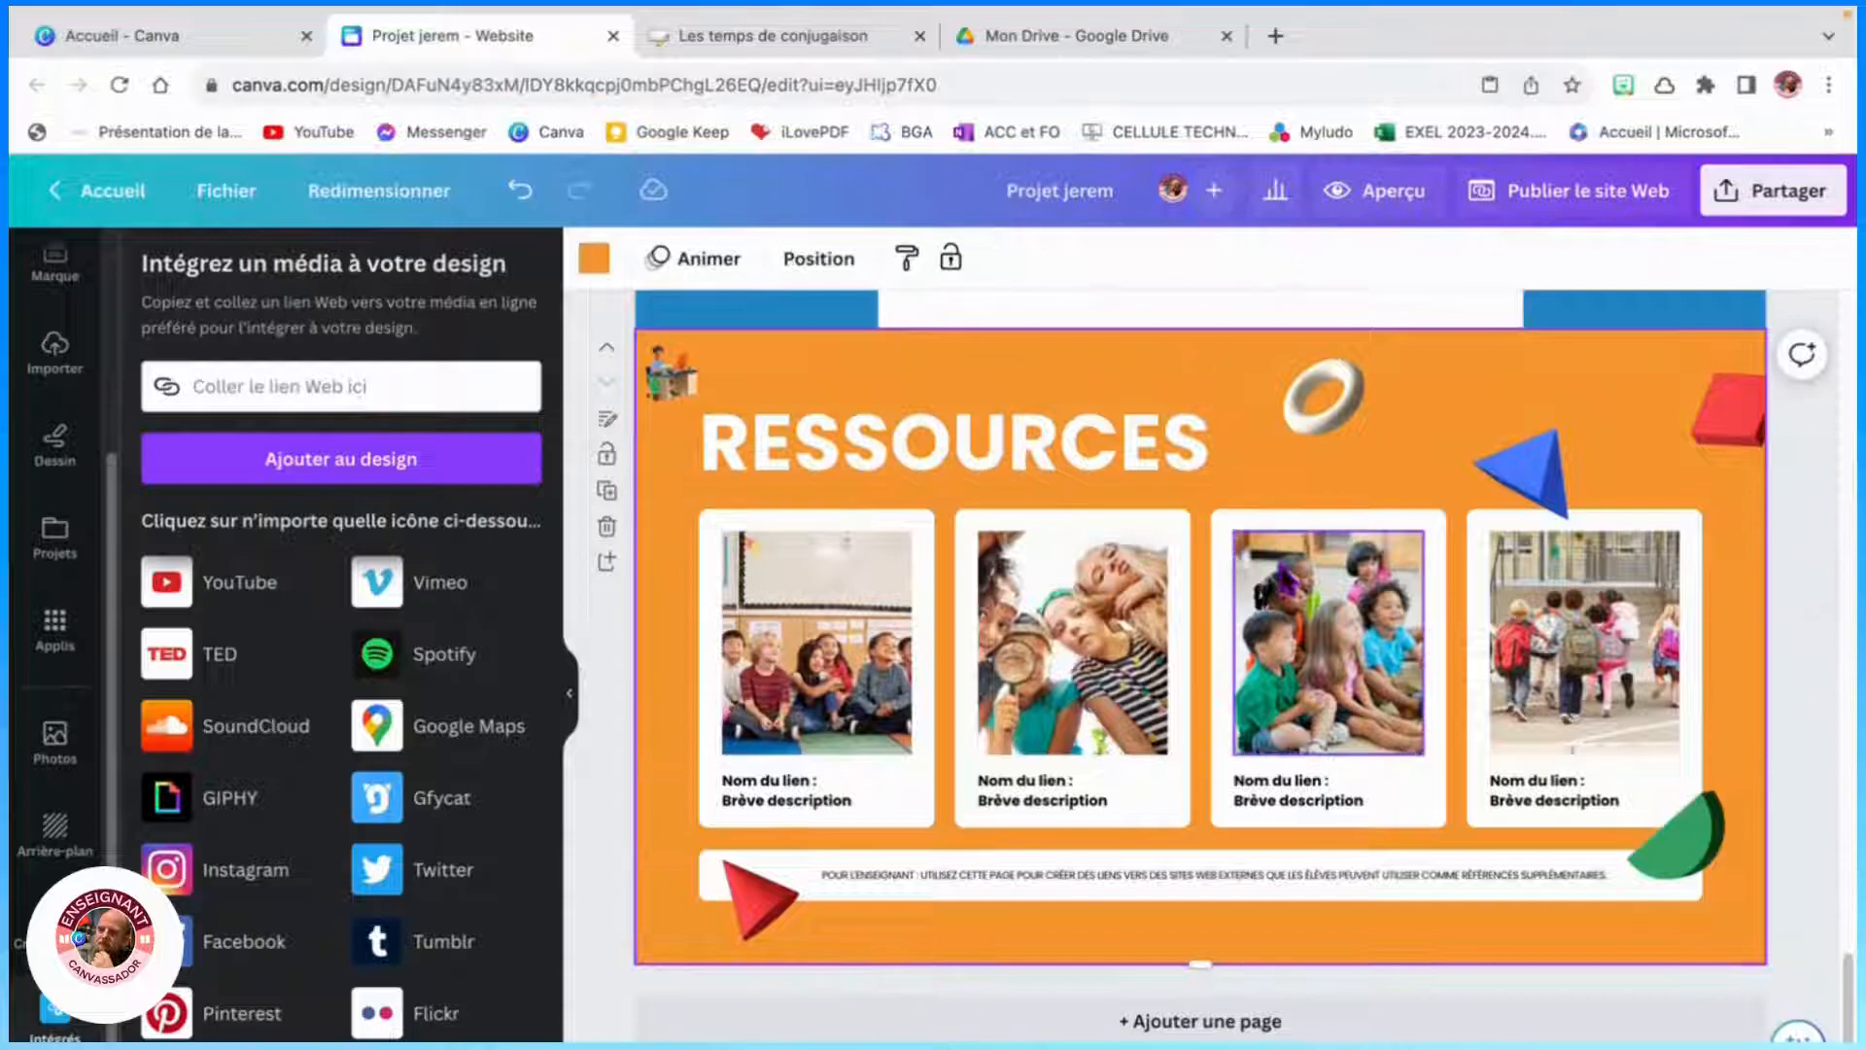
scroll(1279, 579, "up", 2)
scroll(1277, 564, "up", 8)
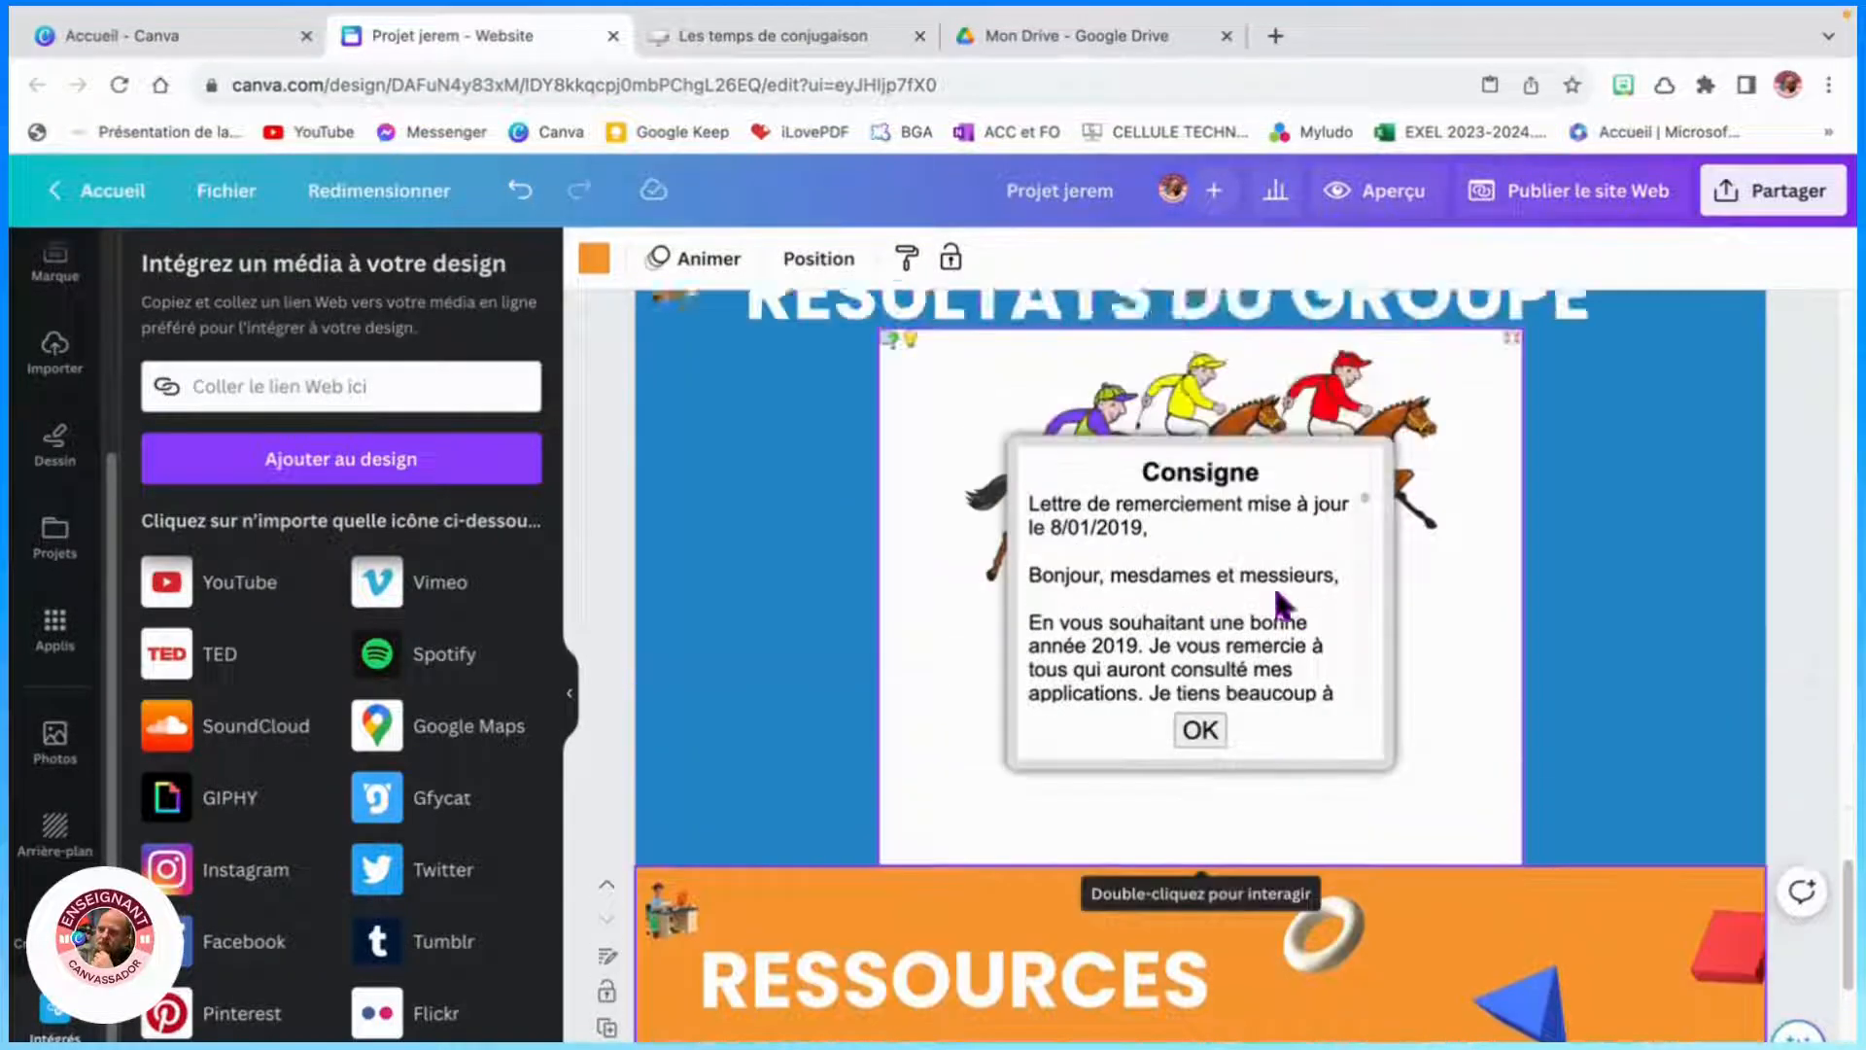
scroll(1082, 599, "up", 15)
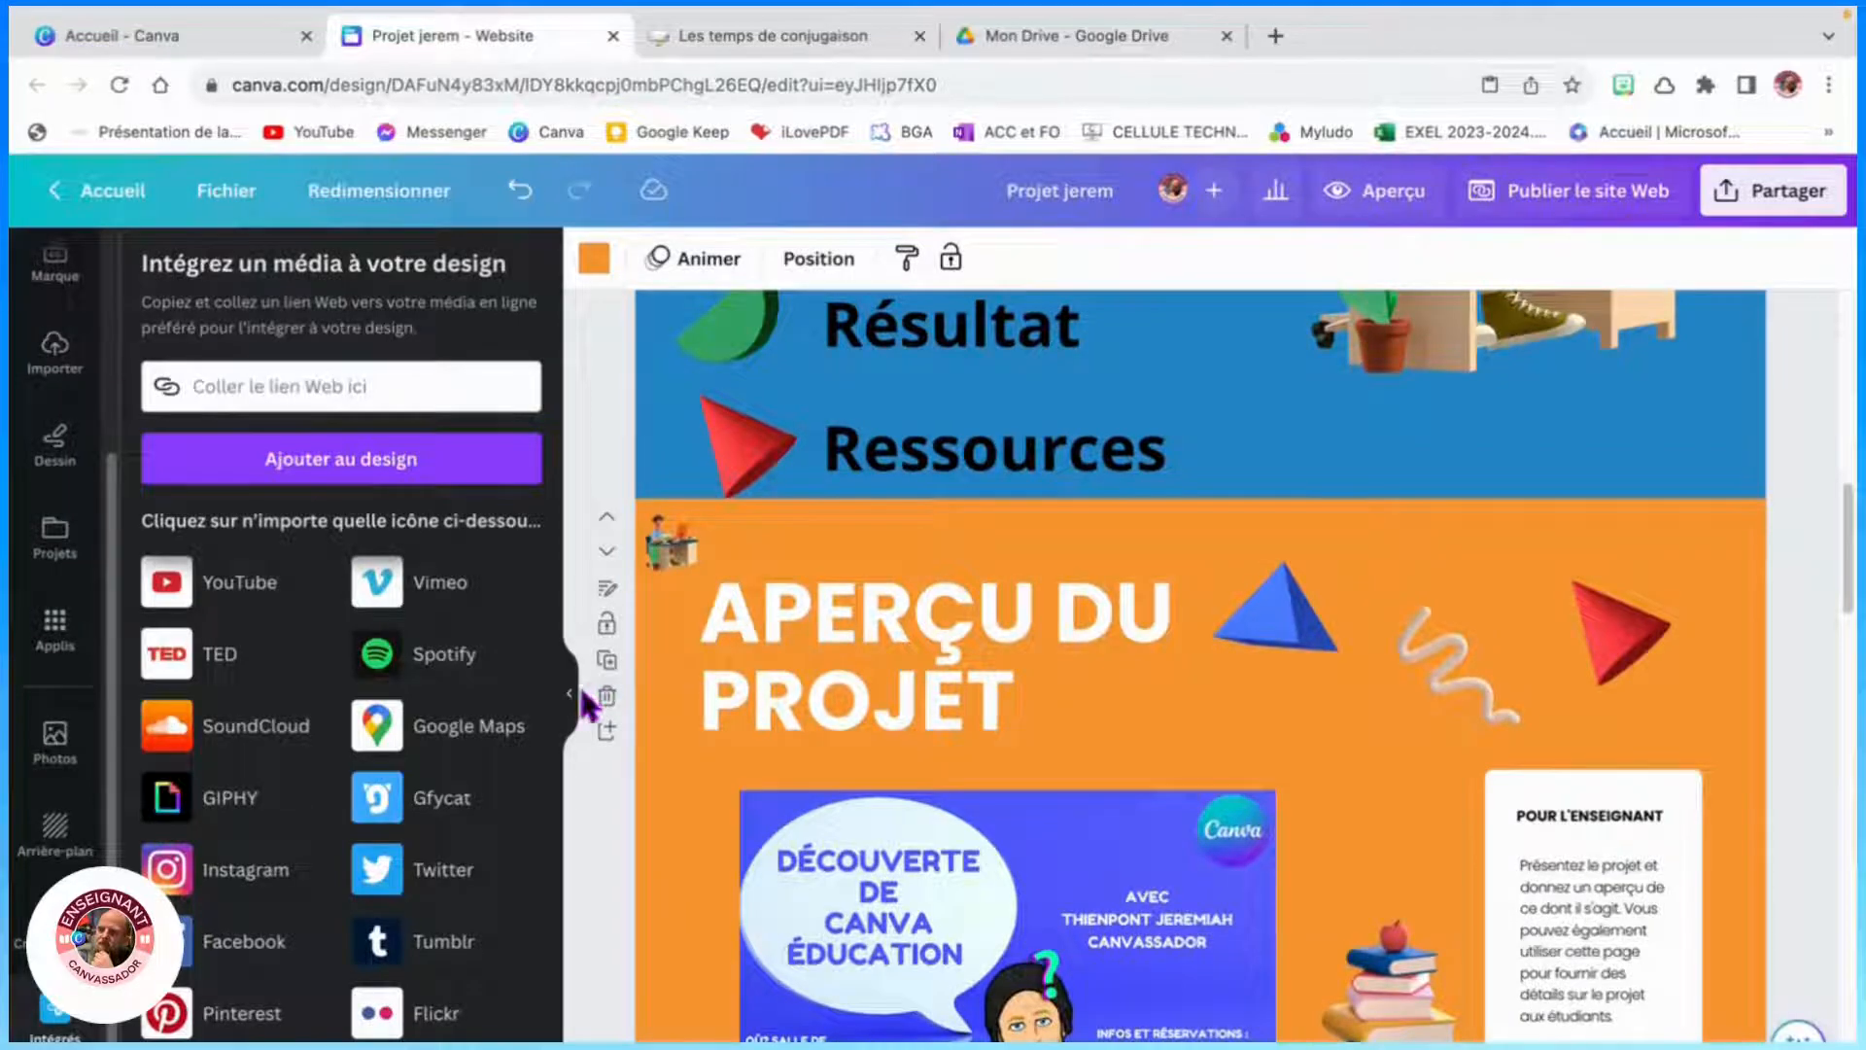
left_click(571, 694)
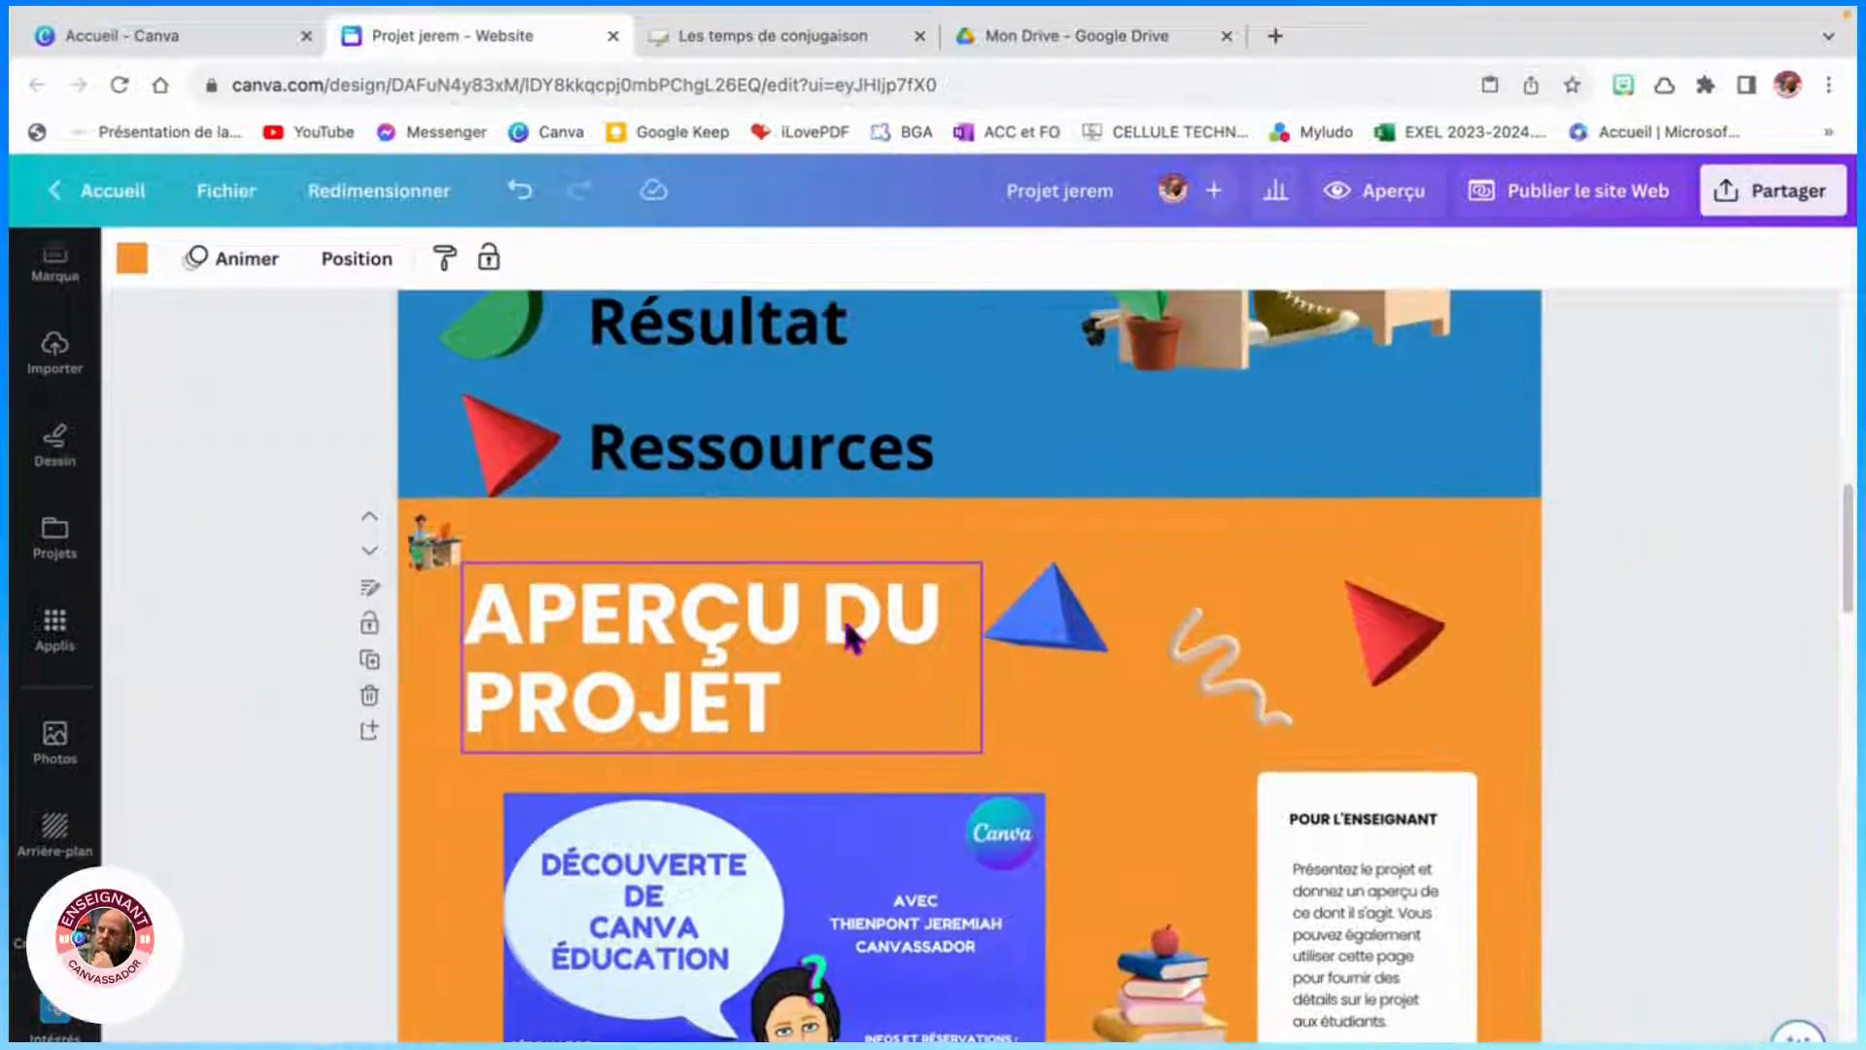
scroll(851, 642, "up", 5)
scroll(836, 674, "down", 3)
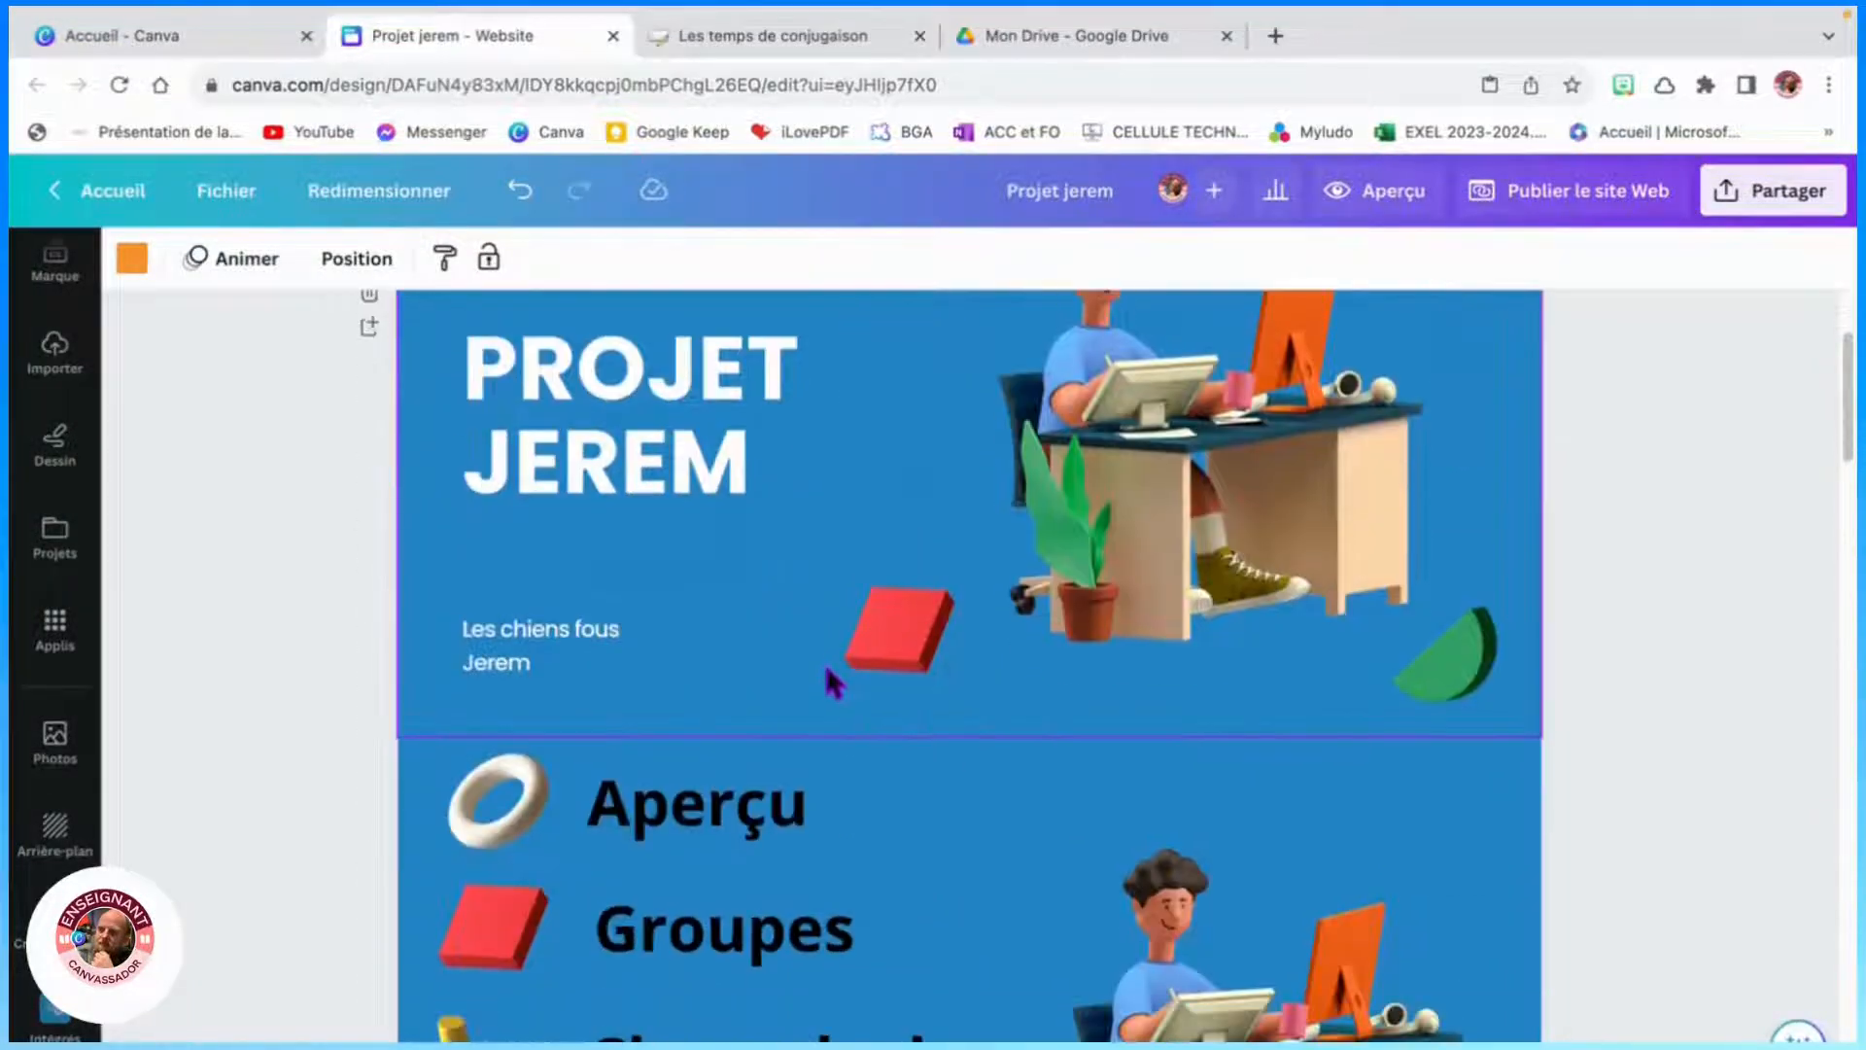
- Link the ring illustration beside Aperçu in the menu to page 3
left_click(502, 799)
right_click(498, 800)
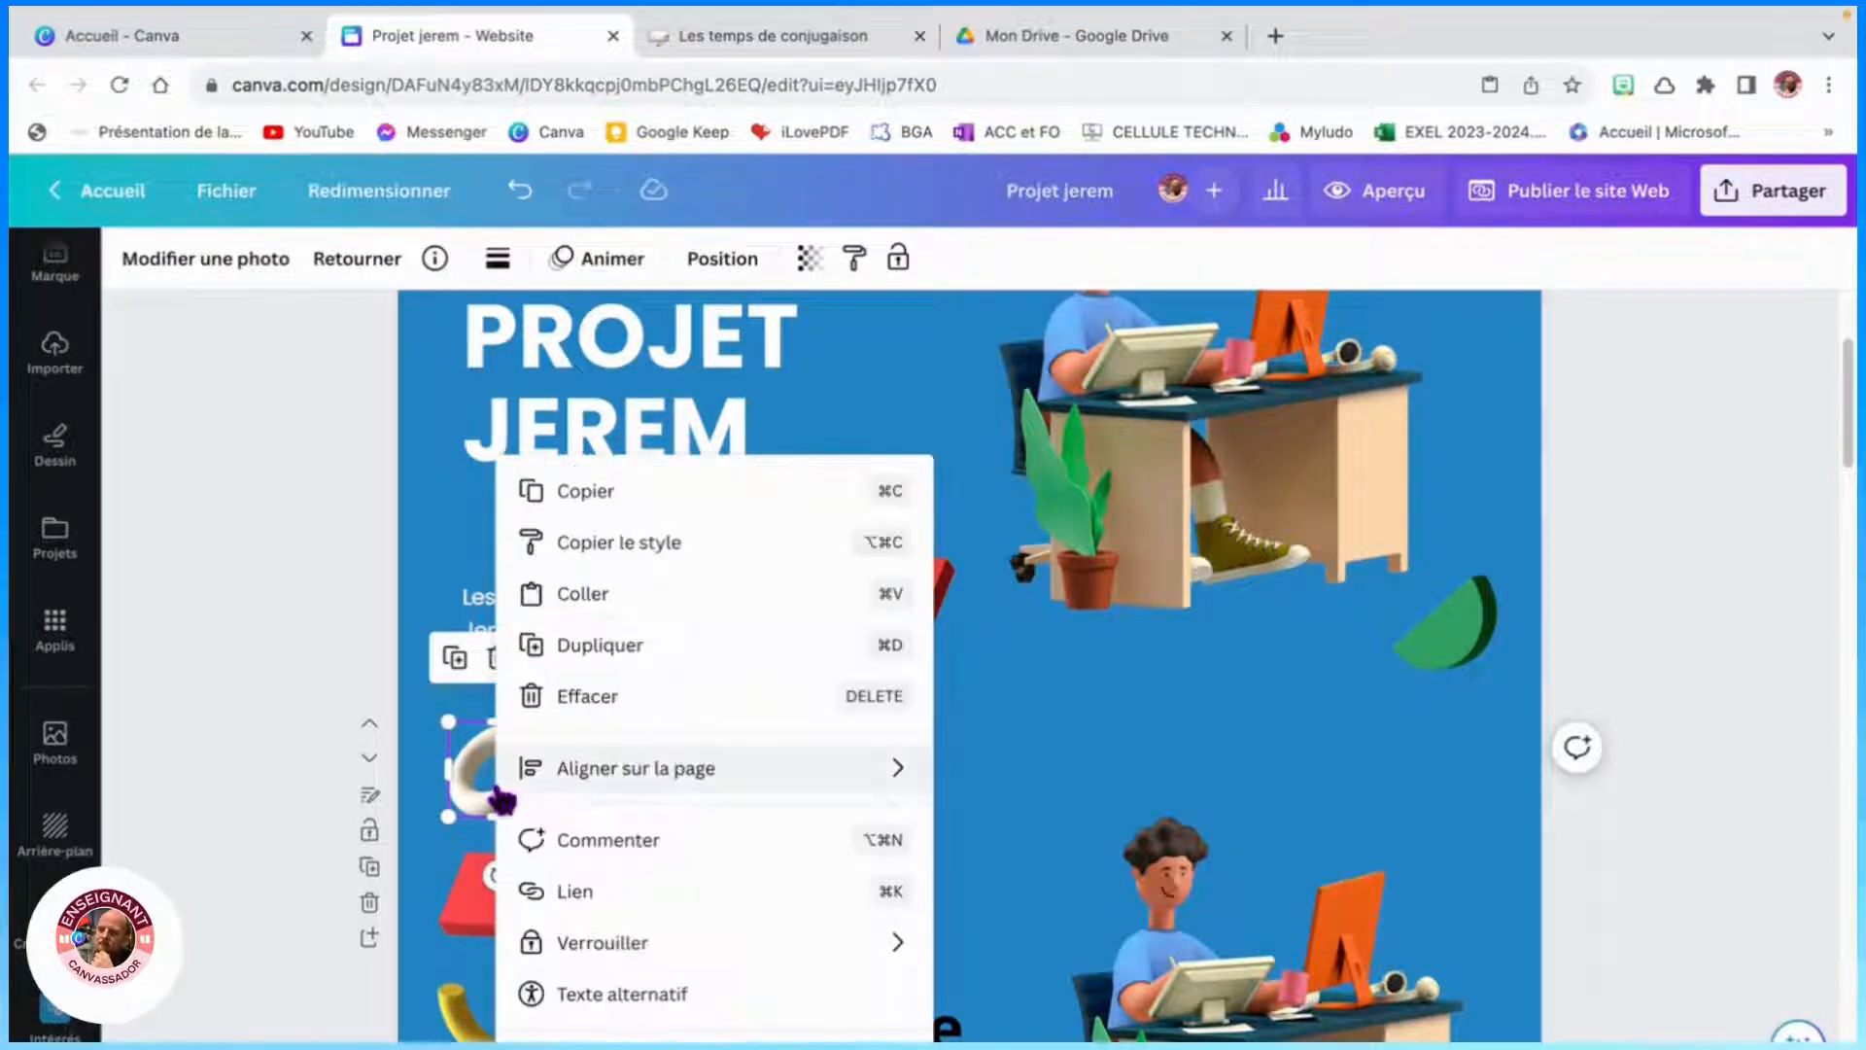
left_click(601, 890)
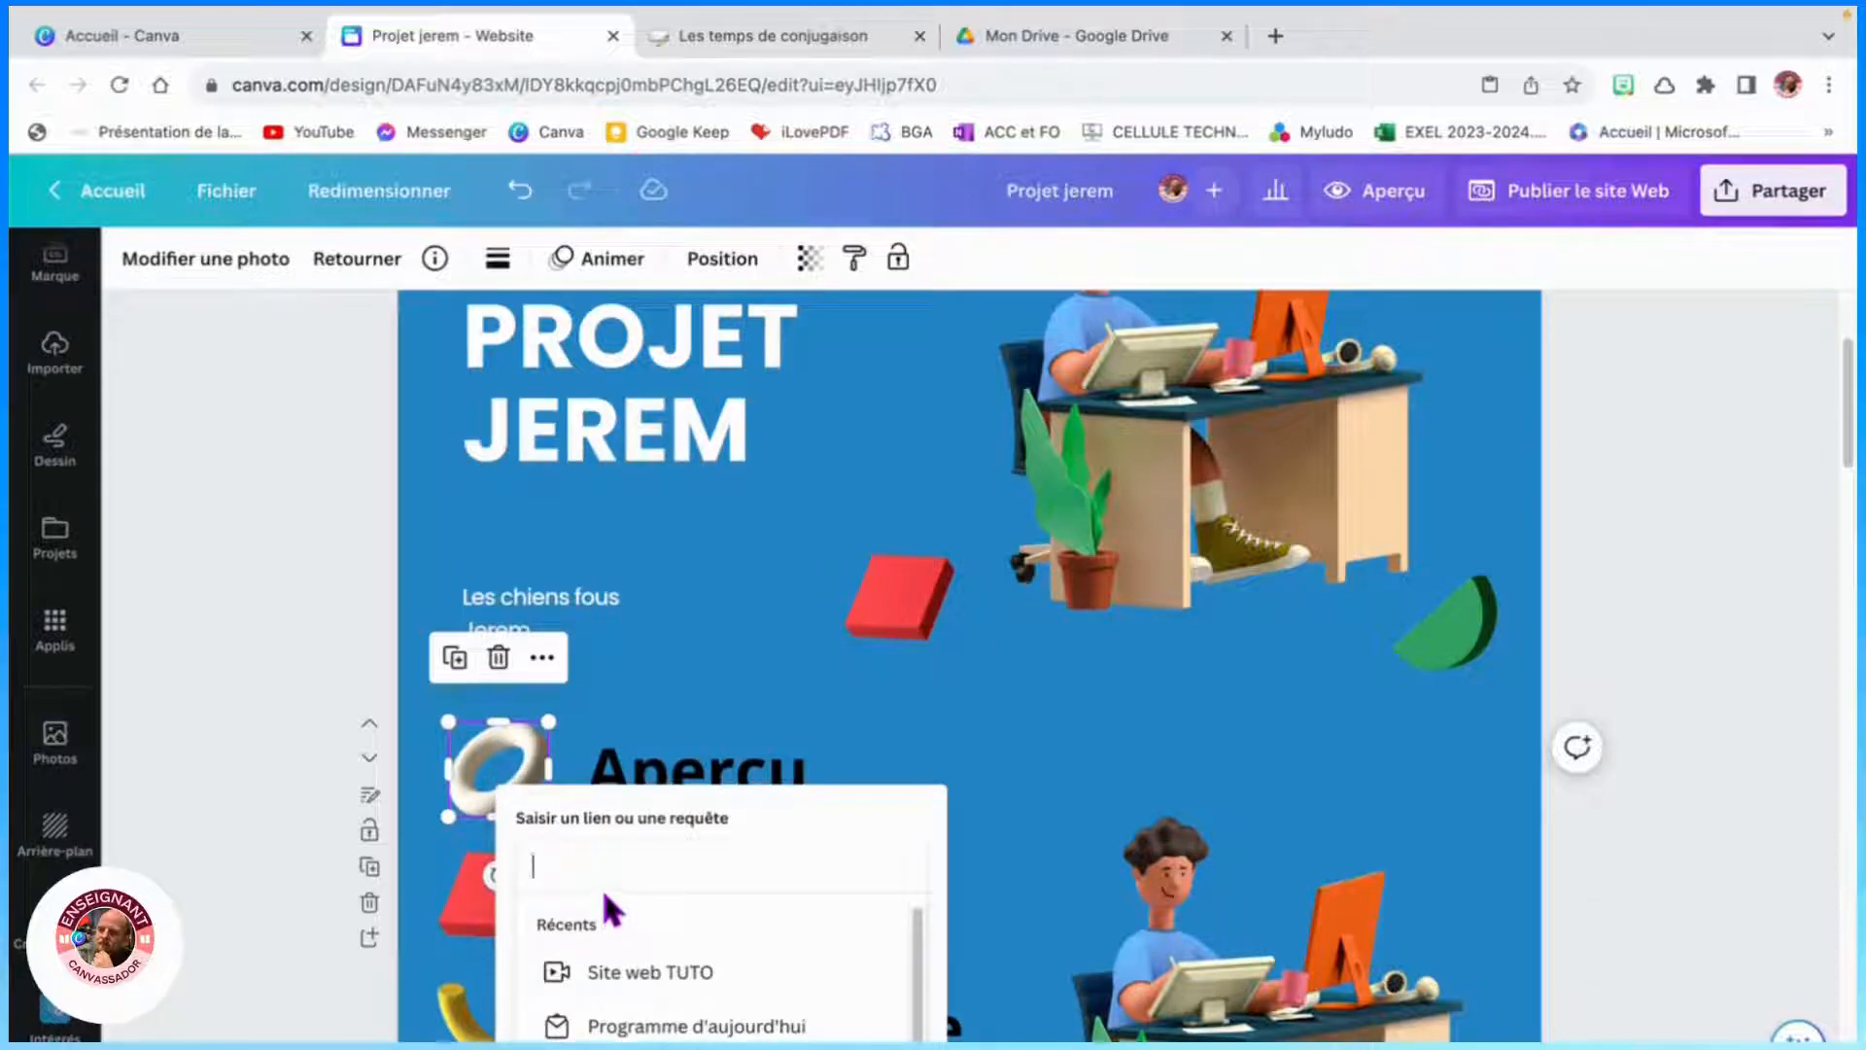
type("3")
left_click(1111, 738)
- Link the red cube illustration beside Groupes in the menu to page 4
left_click(507, 910)
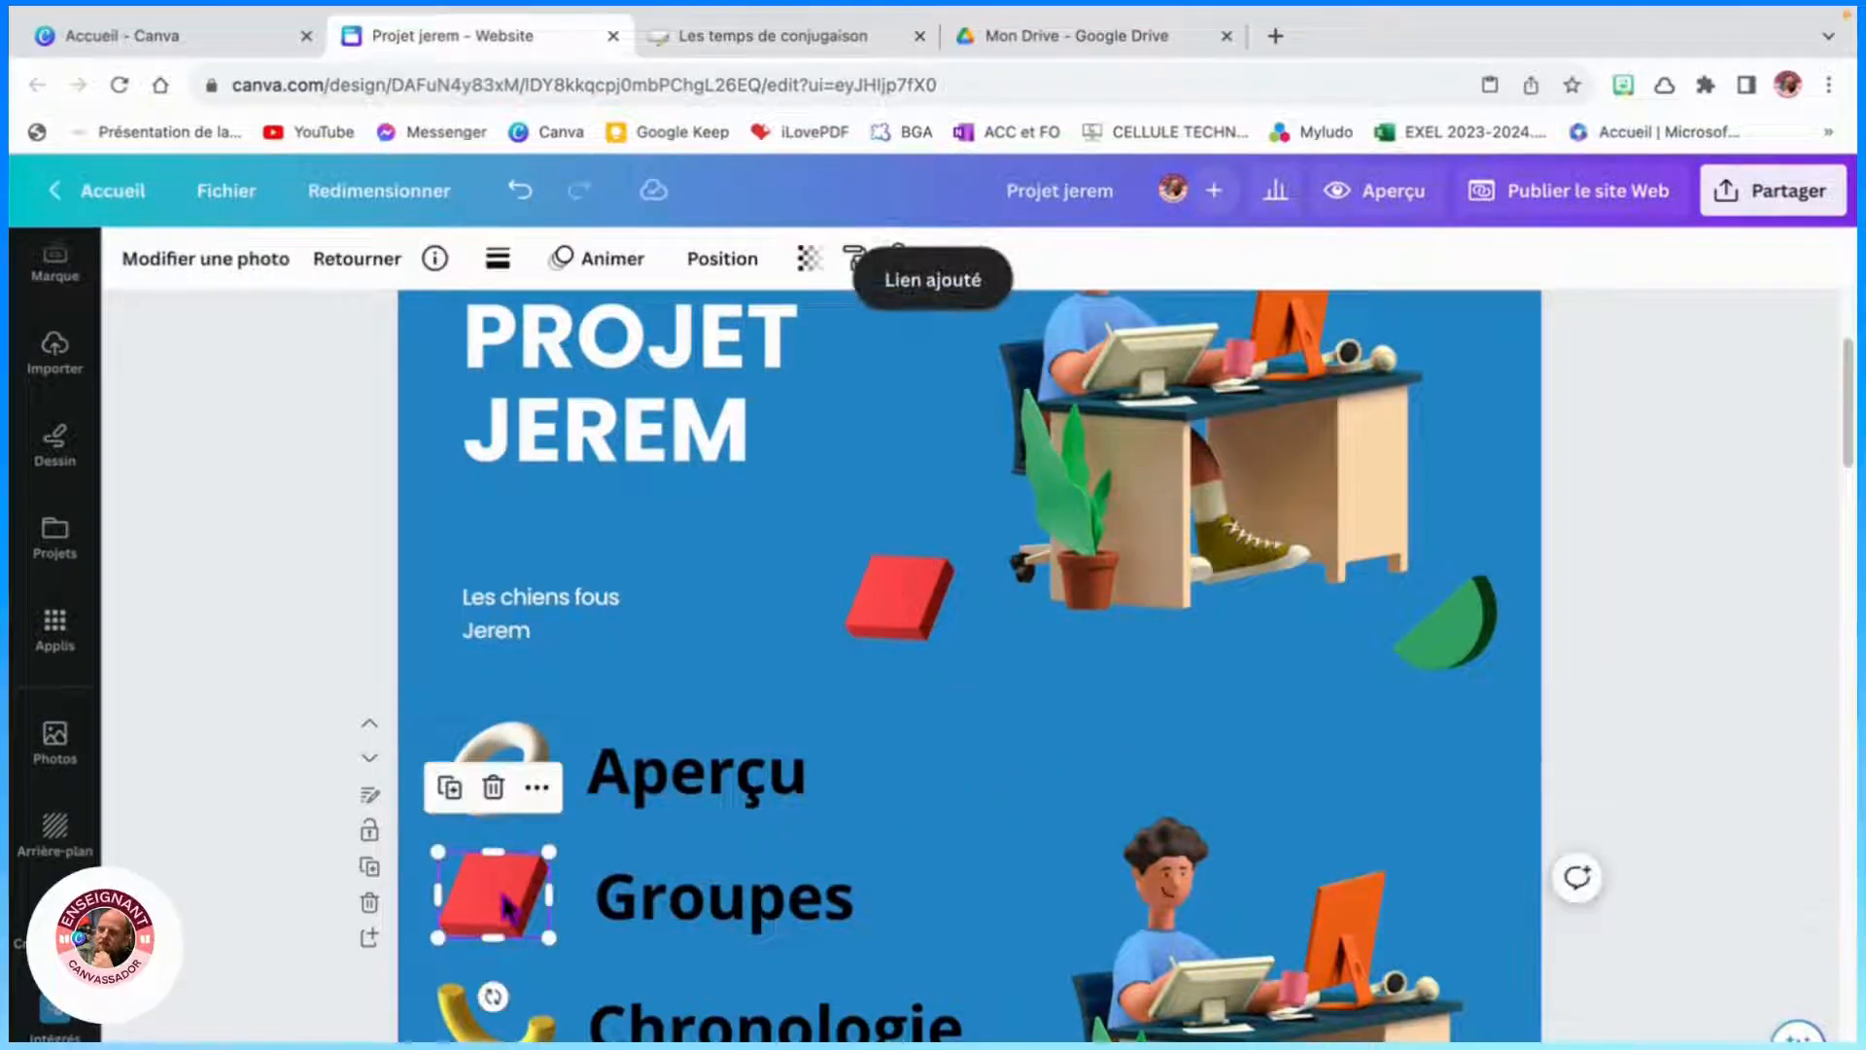
right_click(508, 910)
left_click(569, 880)
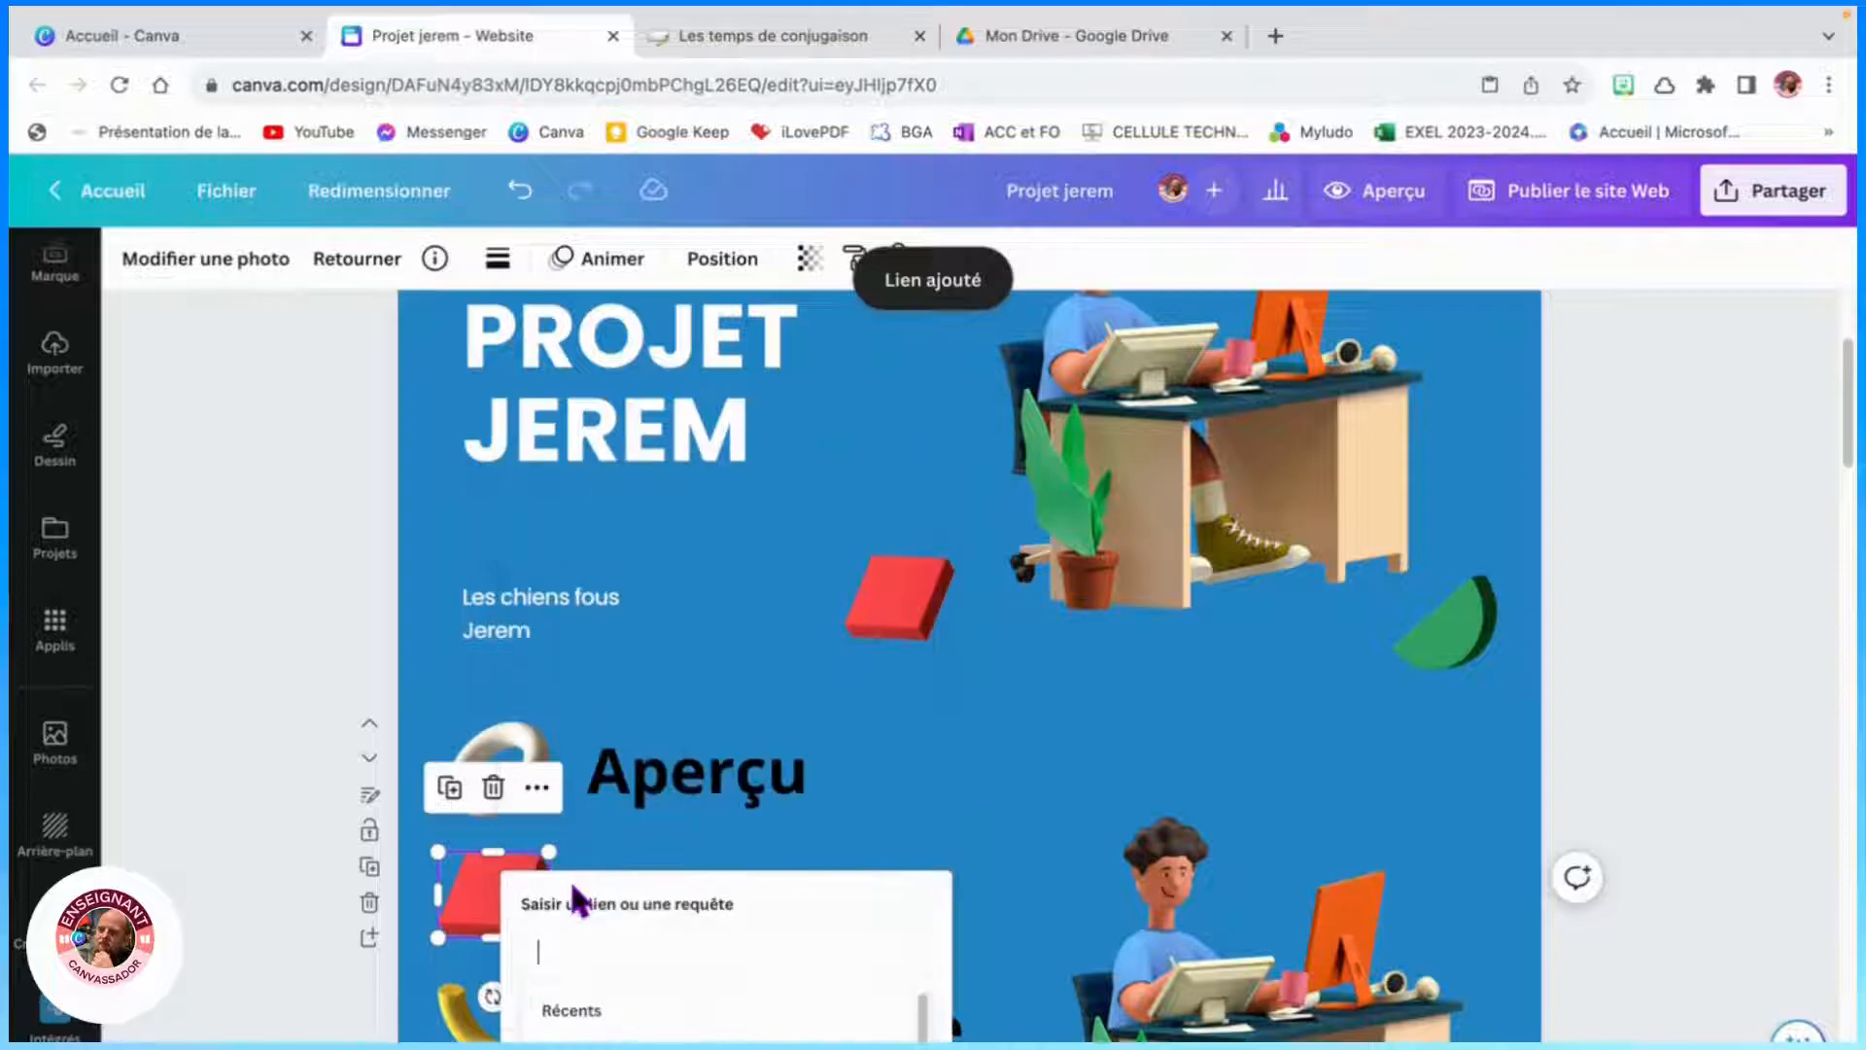
type("4")
scroll(809, 836, "down", 3)
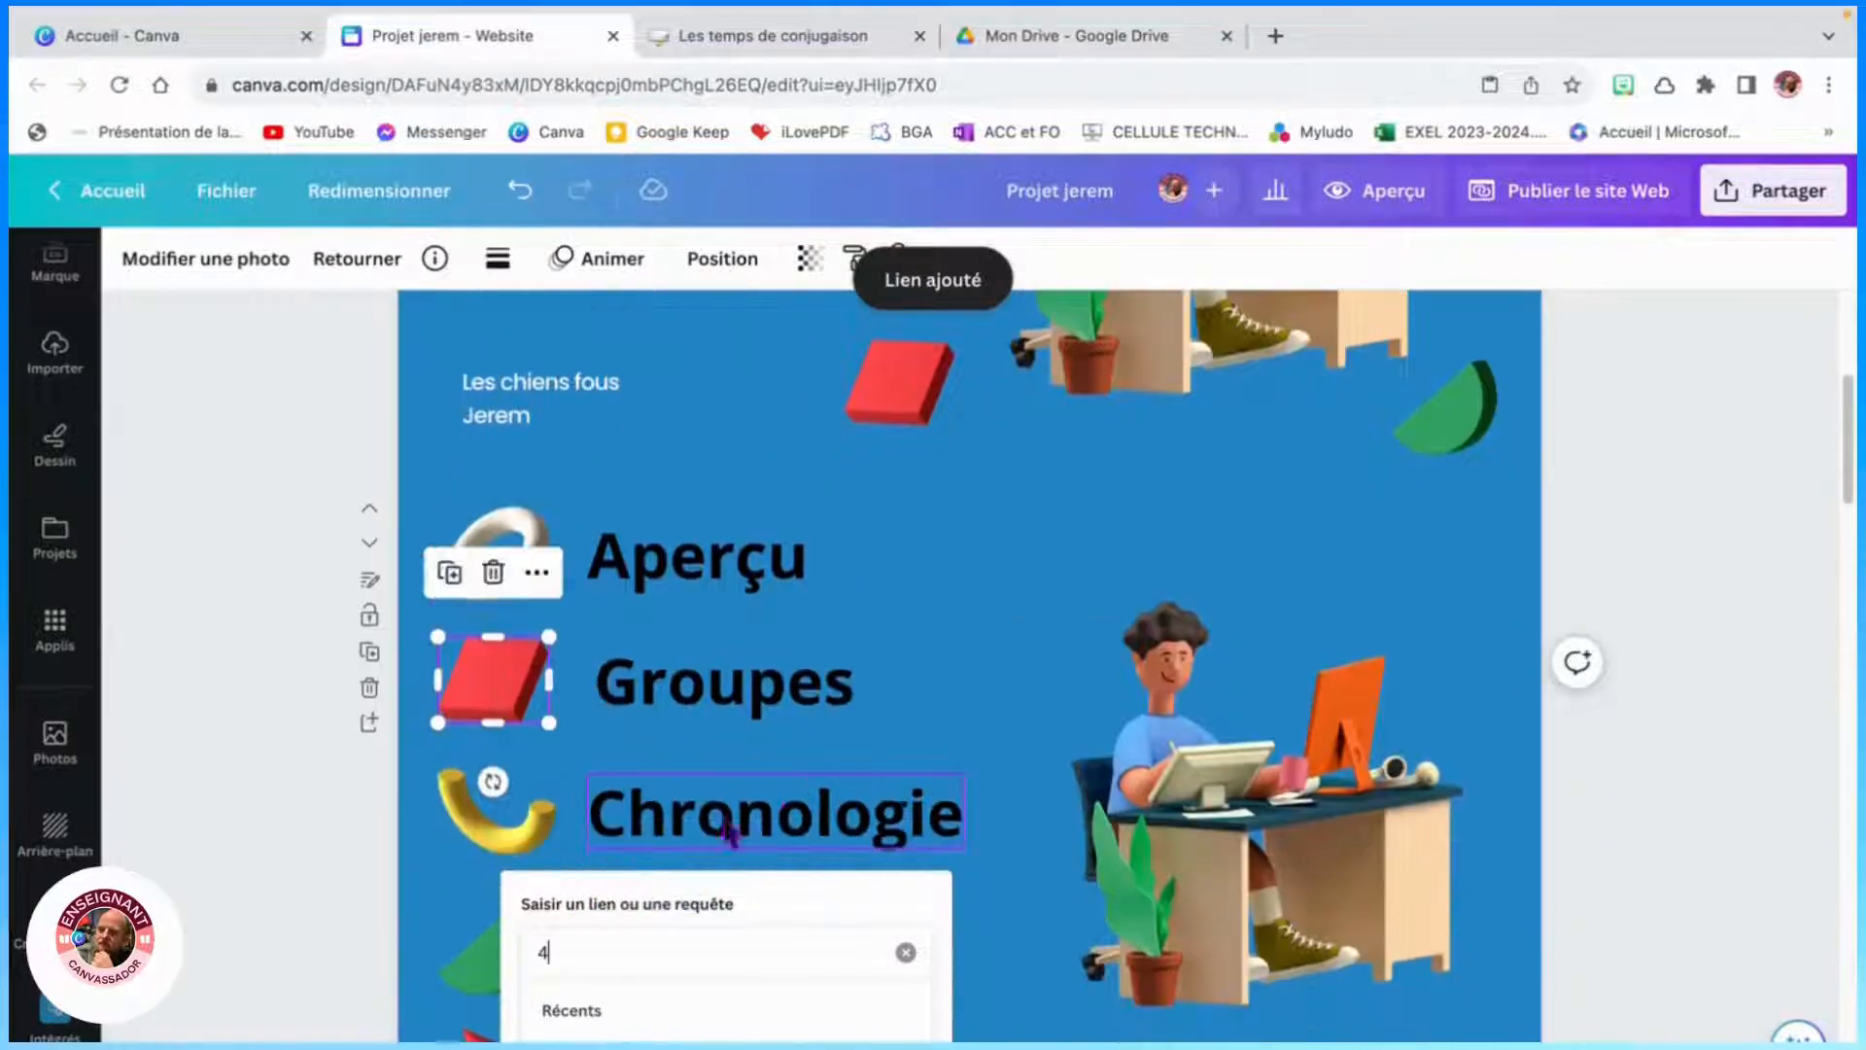
left_click(538, 834)
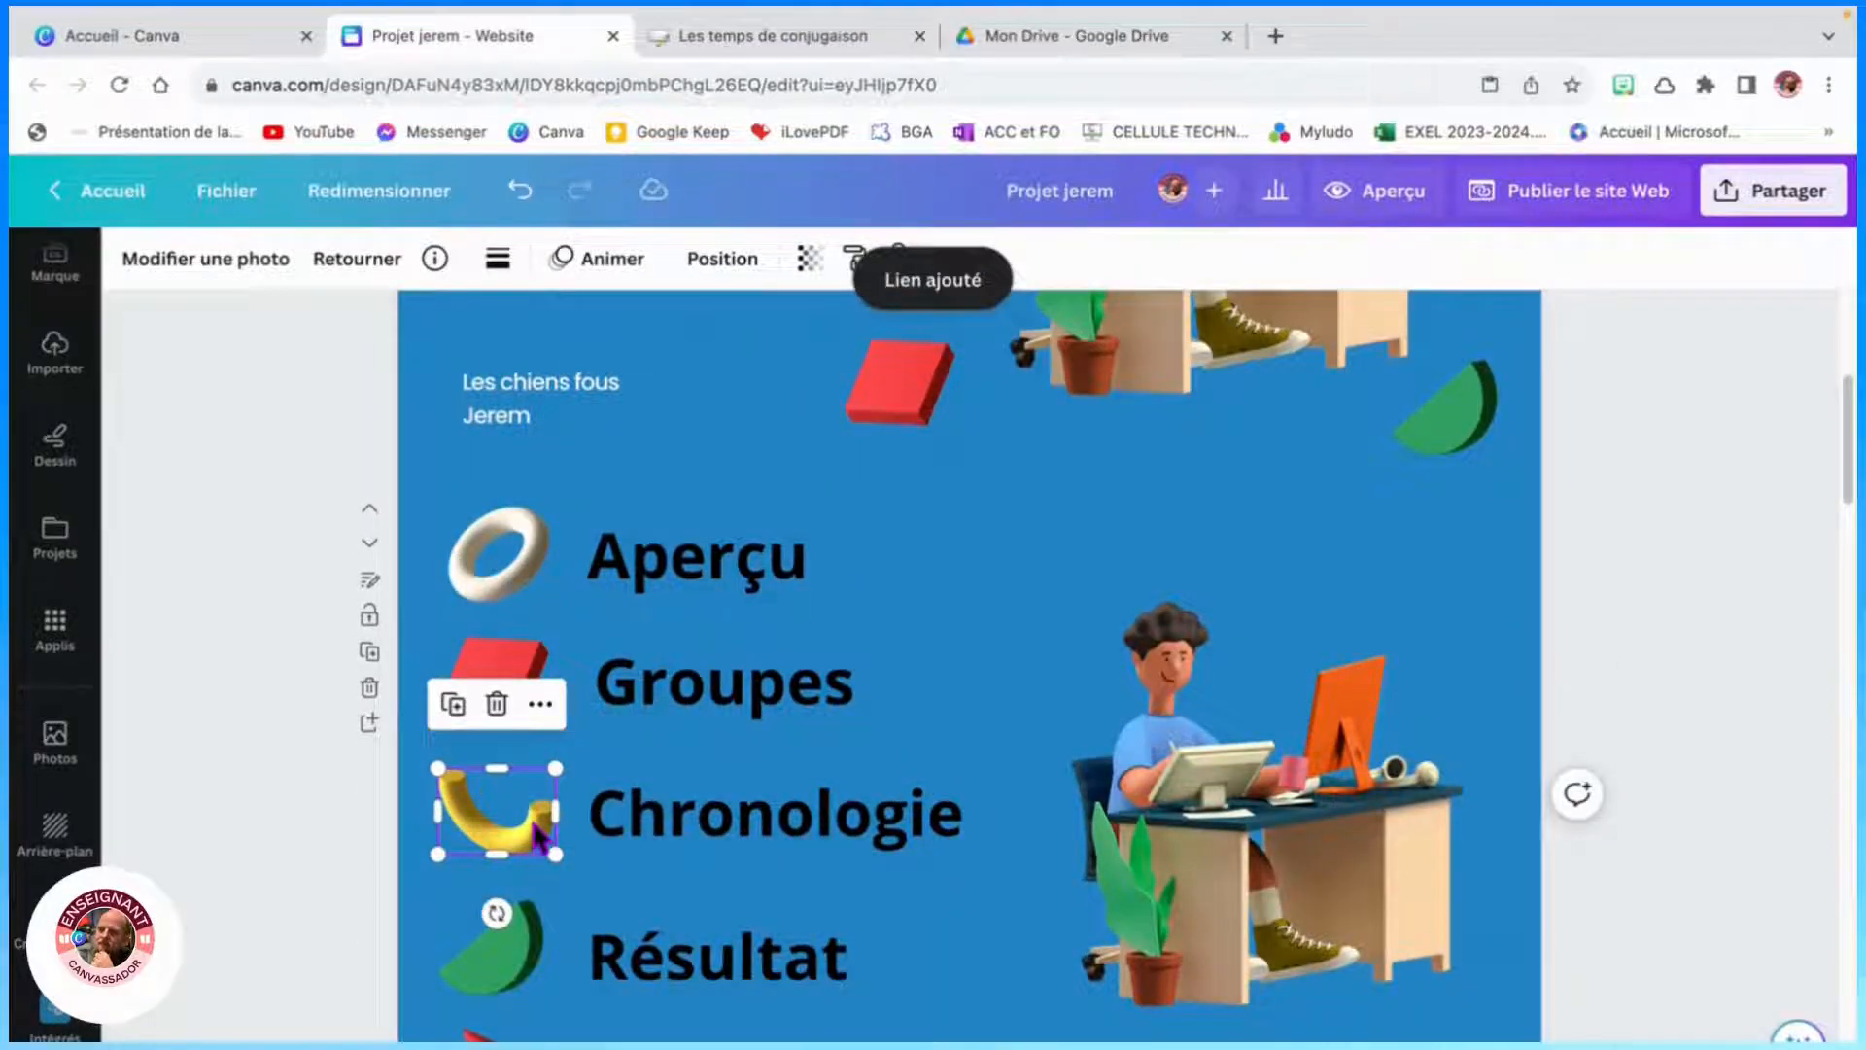
- Link the yellow curved illustration beside Chronologie in the menu to page 5
key("ctrl+k")
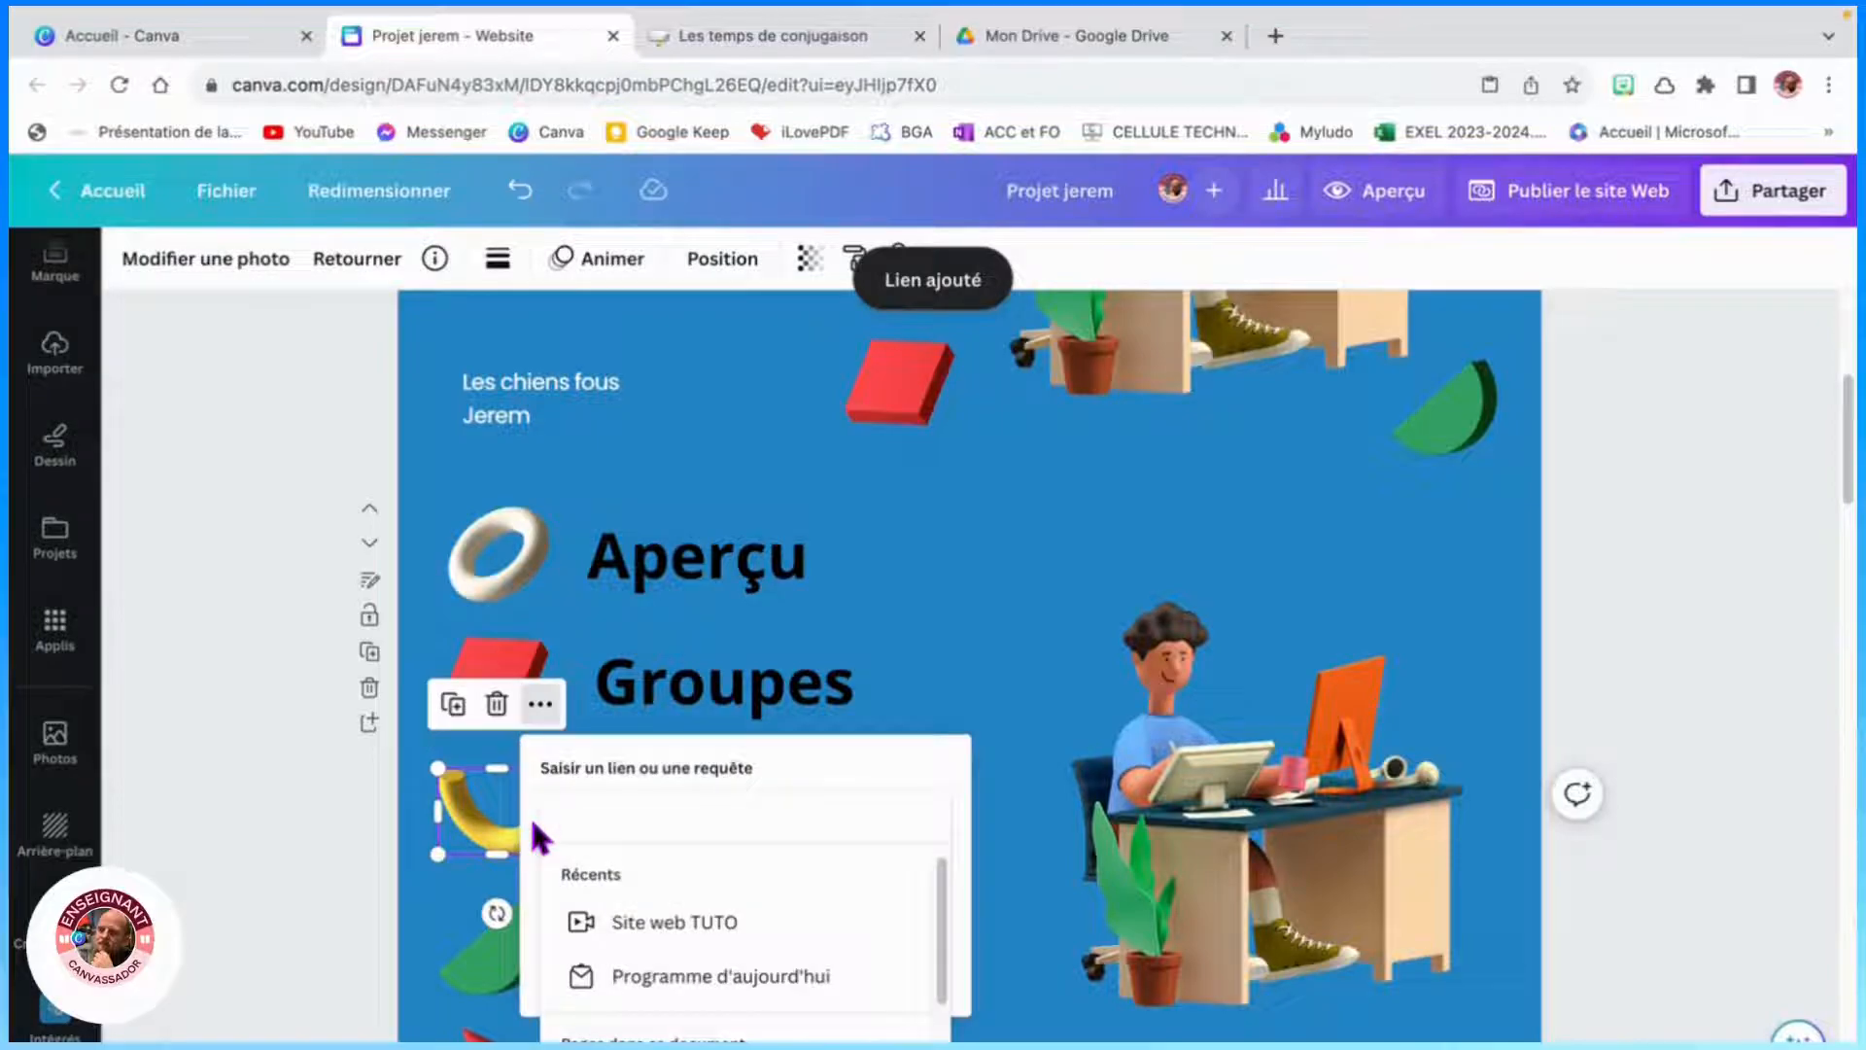
type("5")
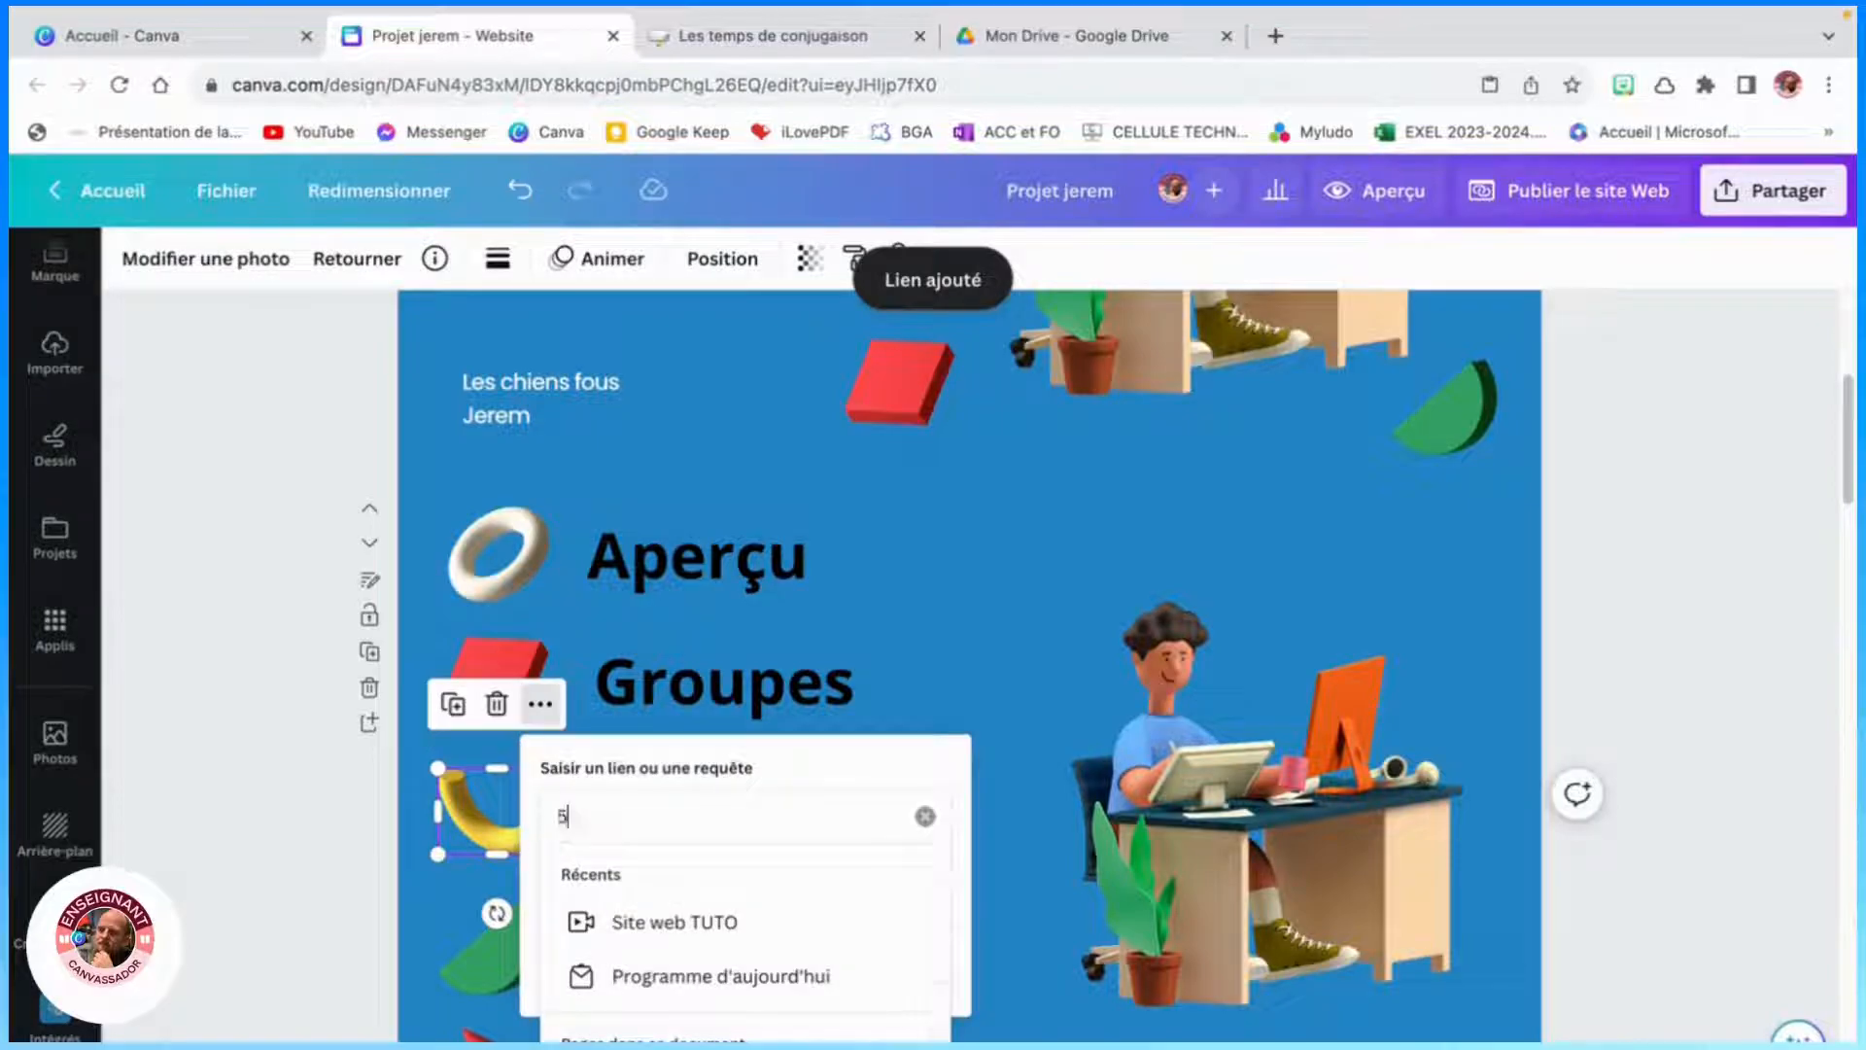
left_click(515, 950)
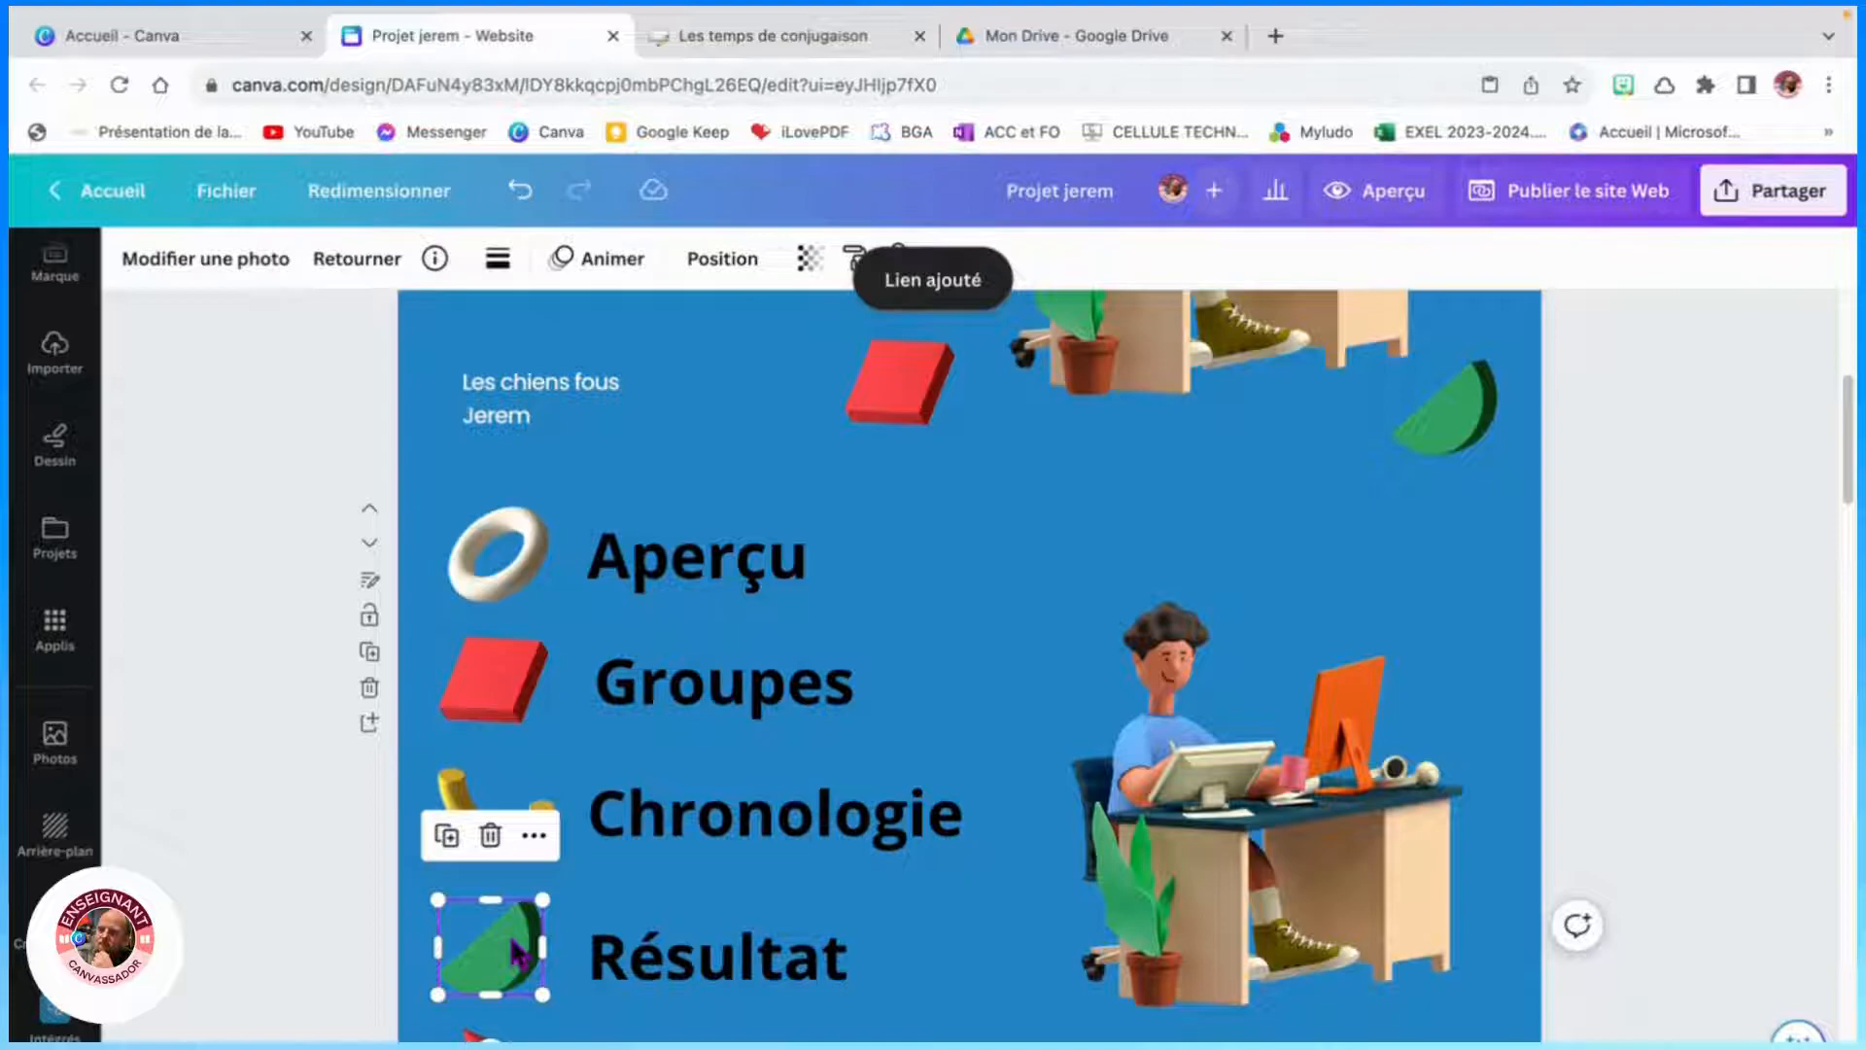
- Link the green half-disc illustration beside Résultat in the menu to page 6
key("ctrl+k")
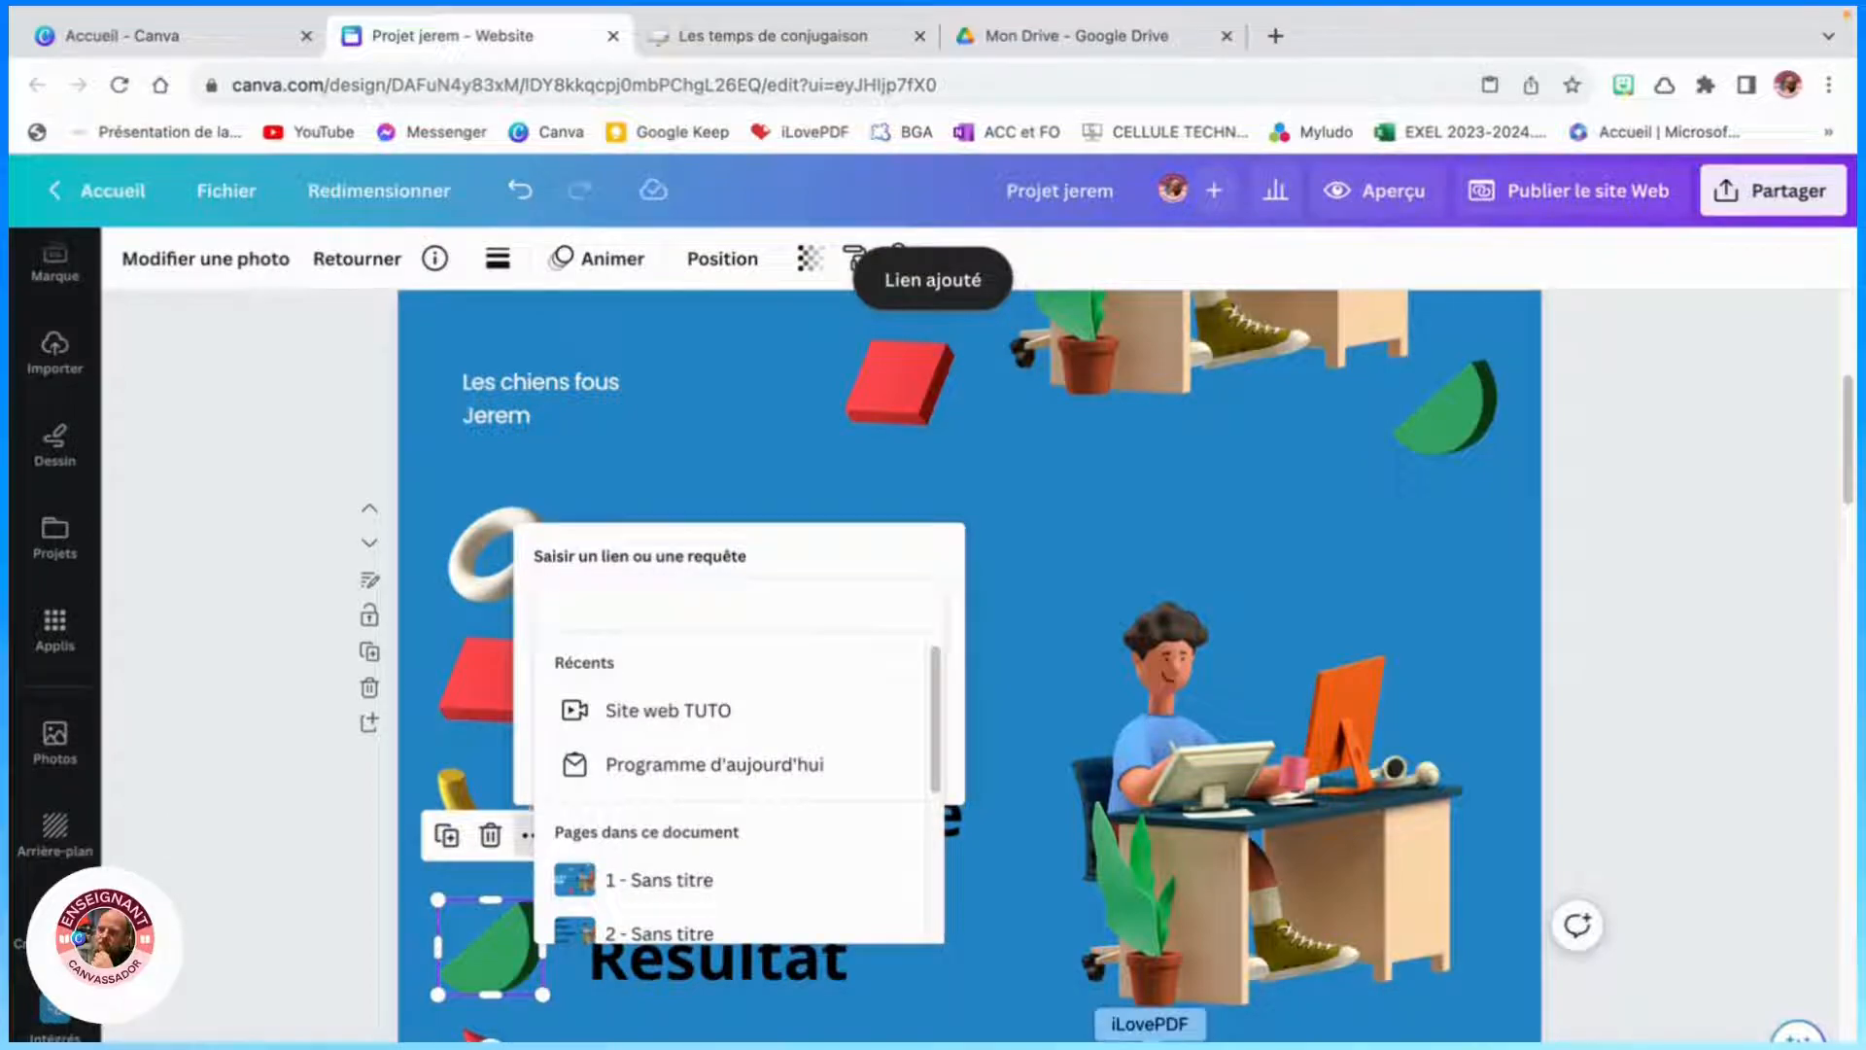
type("6")
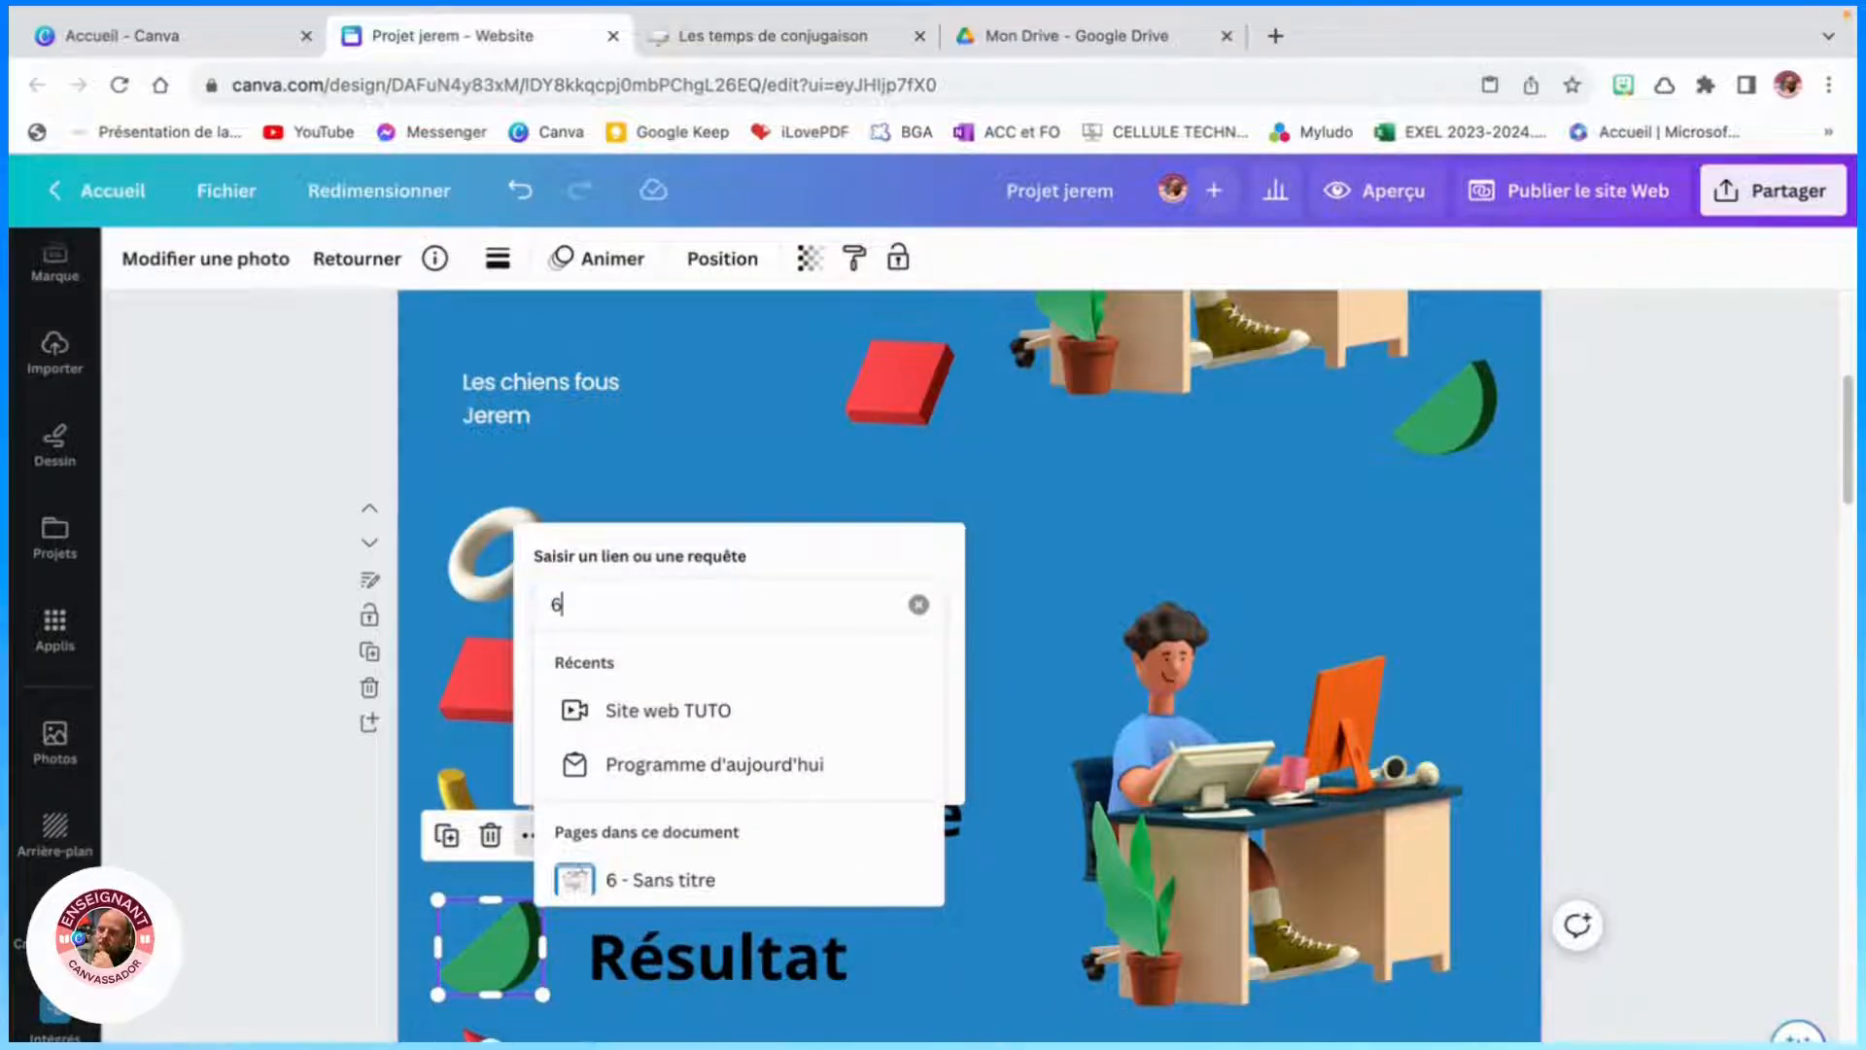
key("Return")
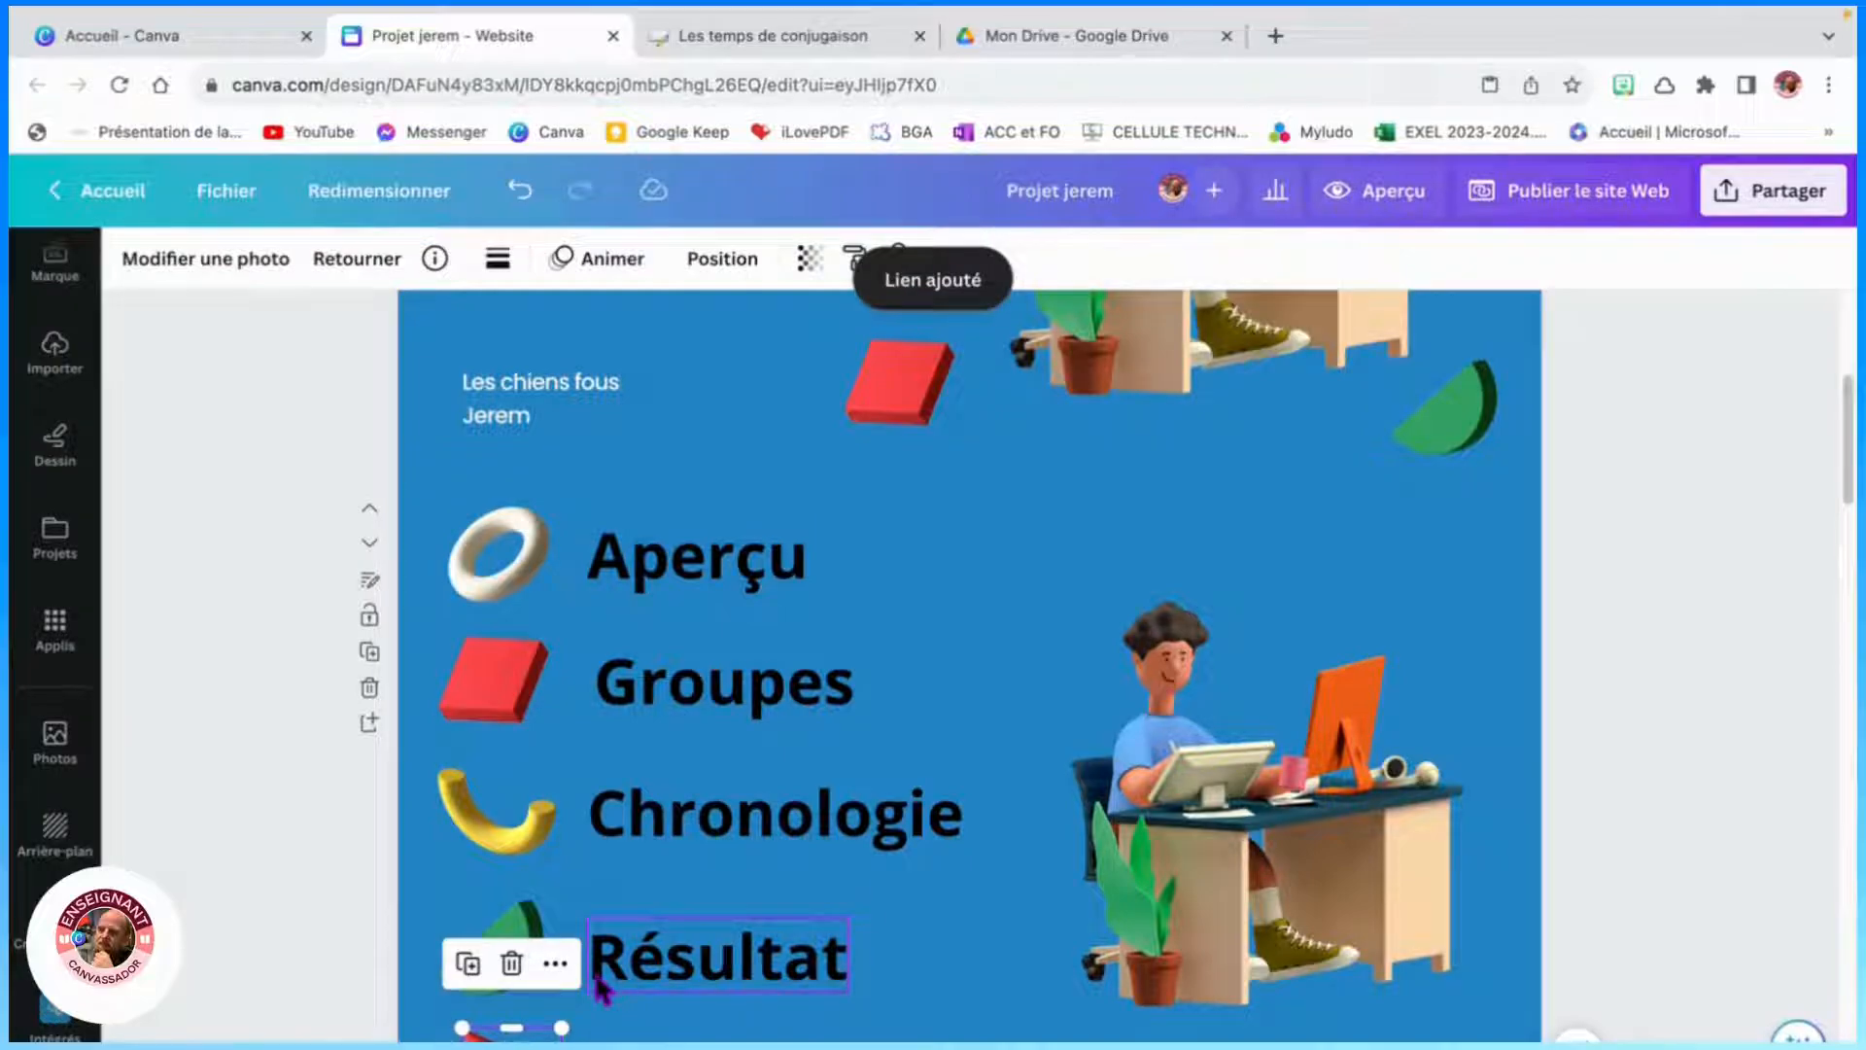
- Link the red cone illustration beside Ressources in the menu to page 7
key("ctrl+k")
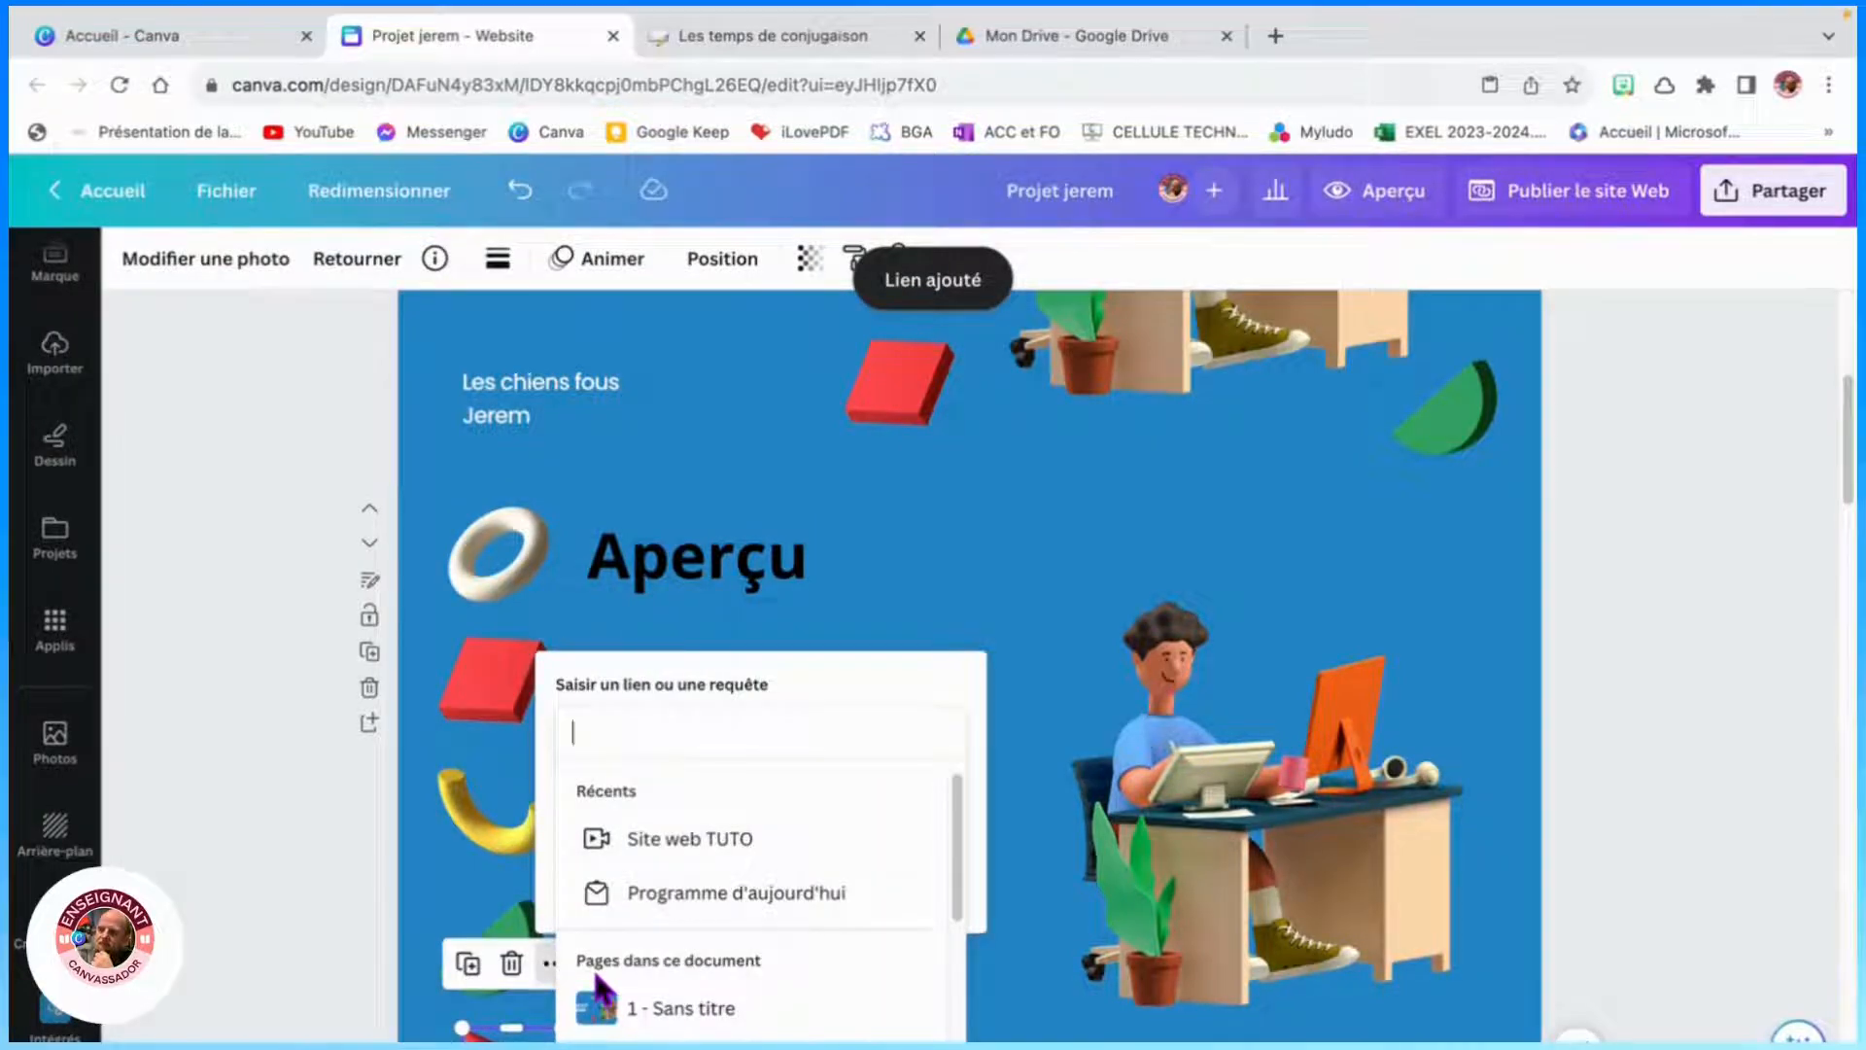
type("7")
left_click(1064, 571)
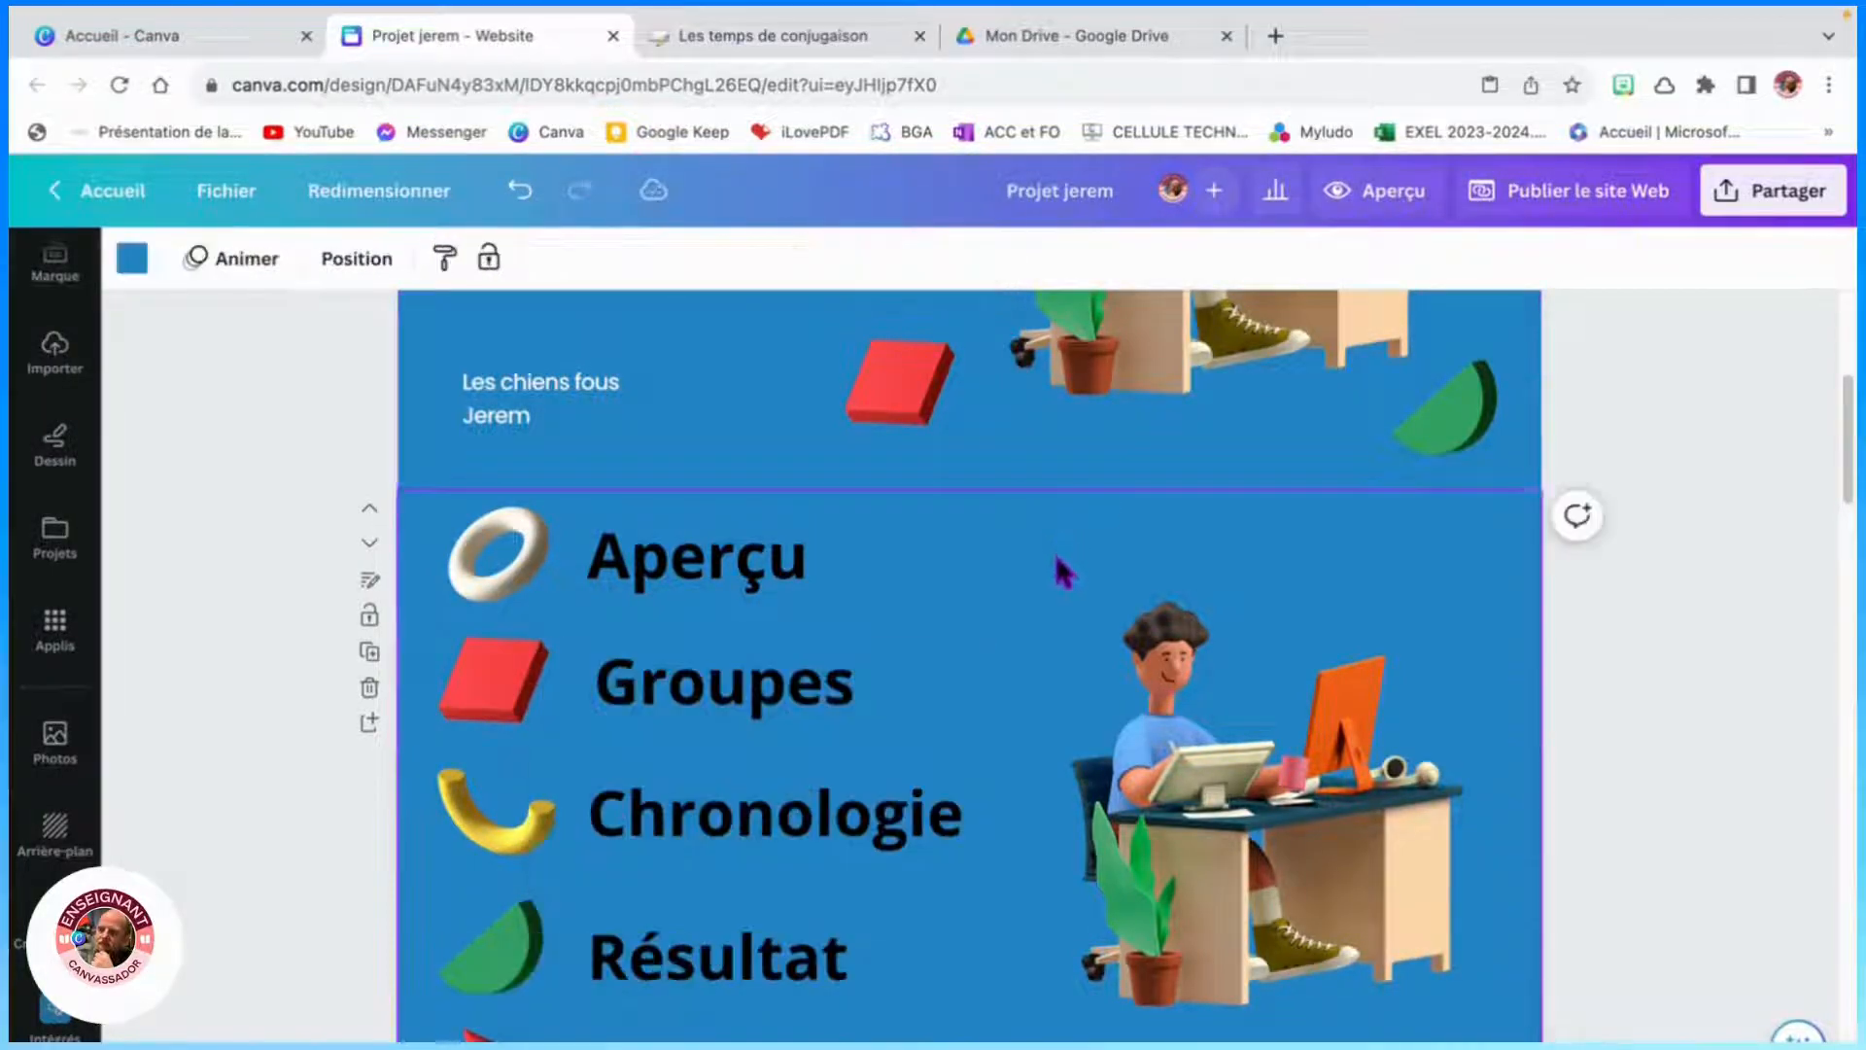
- Scroll through the page sections and preview the website before returning to the editor
scroll(1027, 563, "up", 3)
scroll(1018, 552, "down", 2)
scroll(1016, 552, "up", 5)
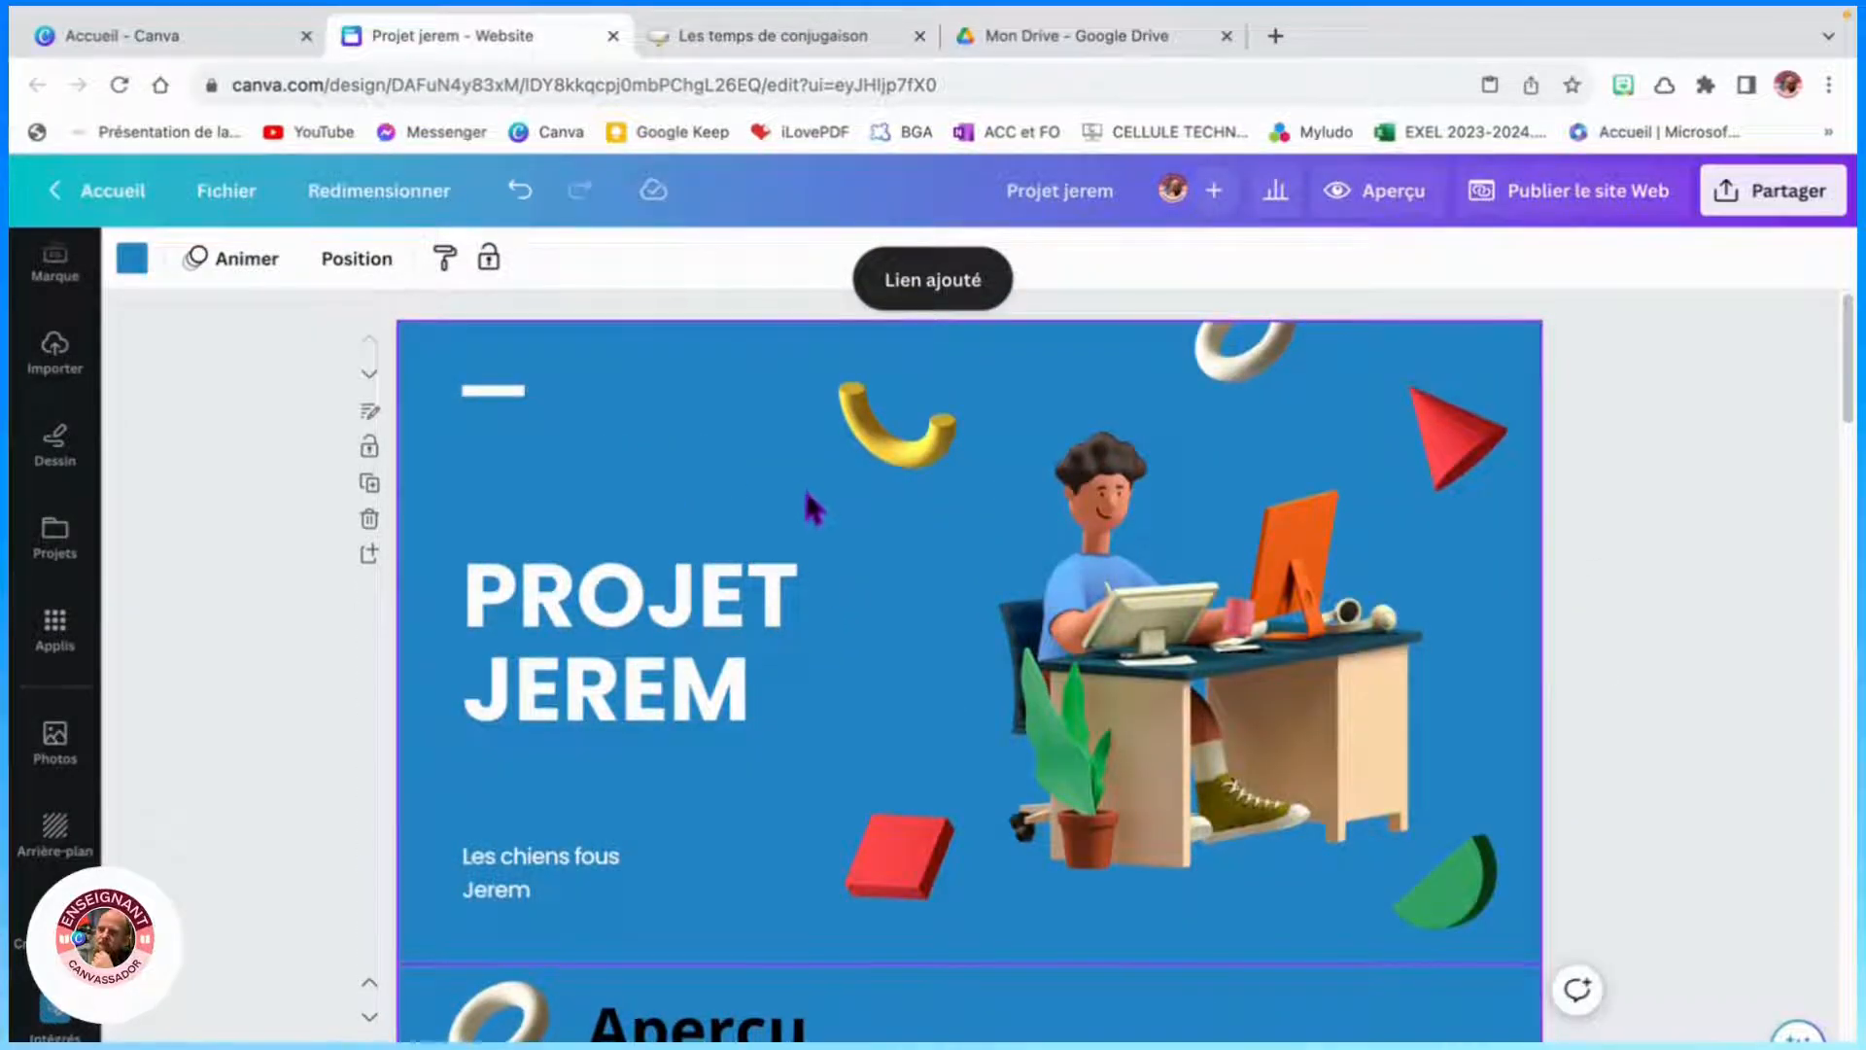
scroll(812, 533, "down", 9)
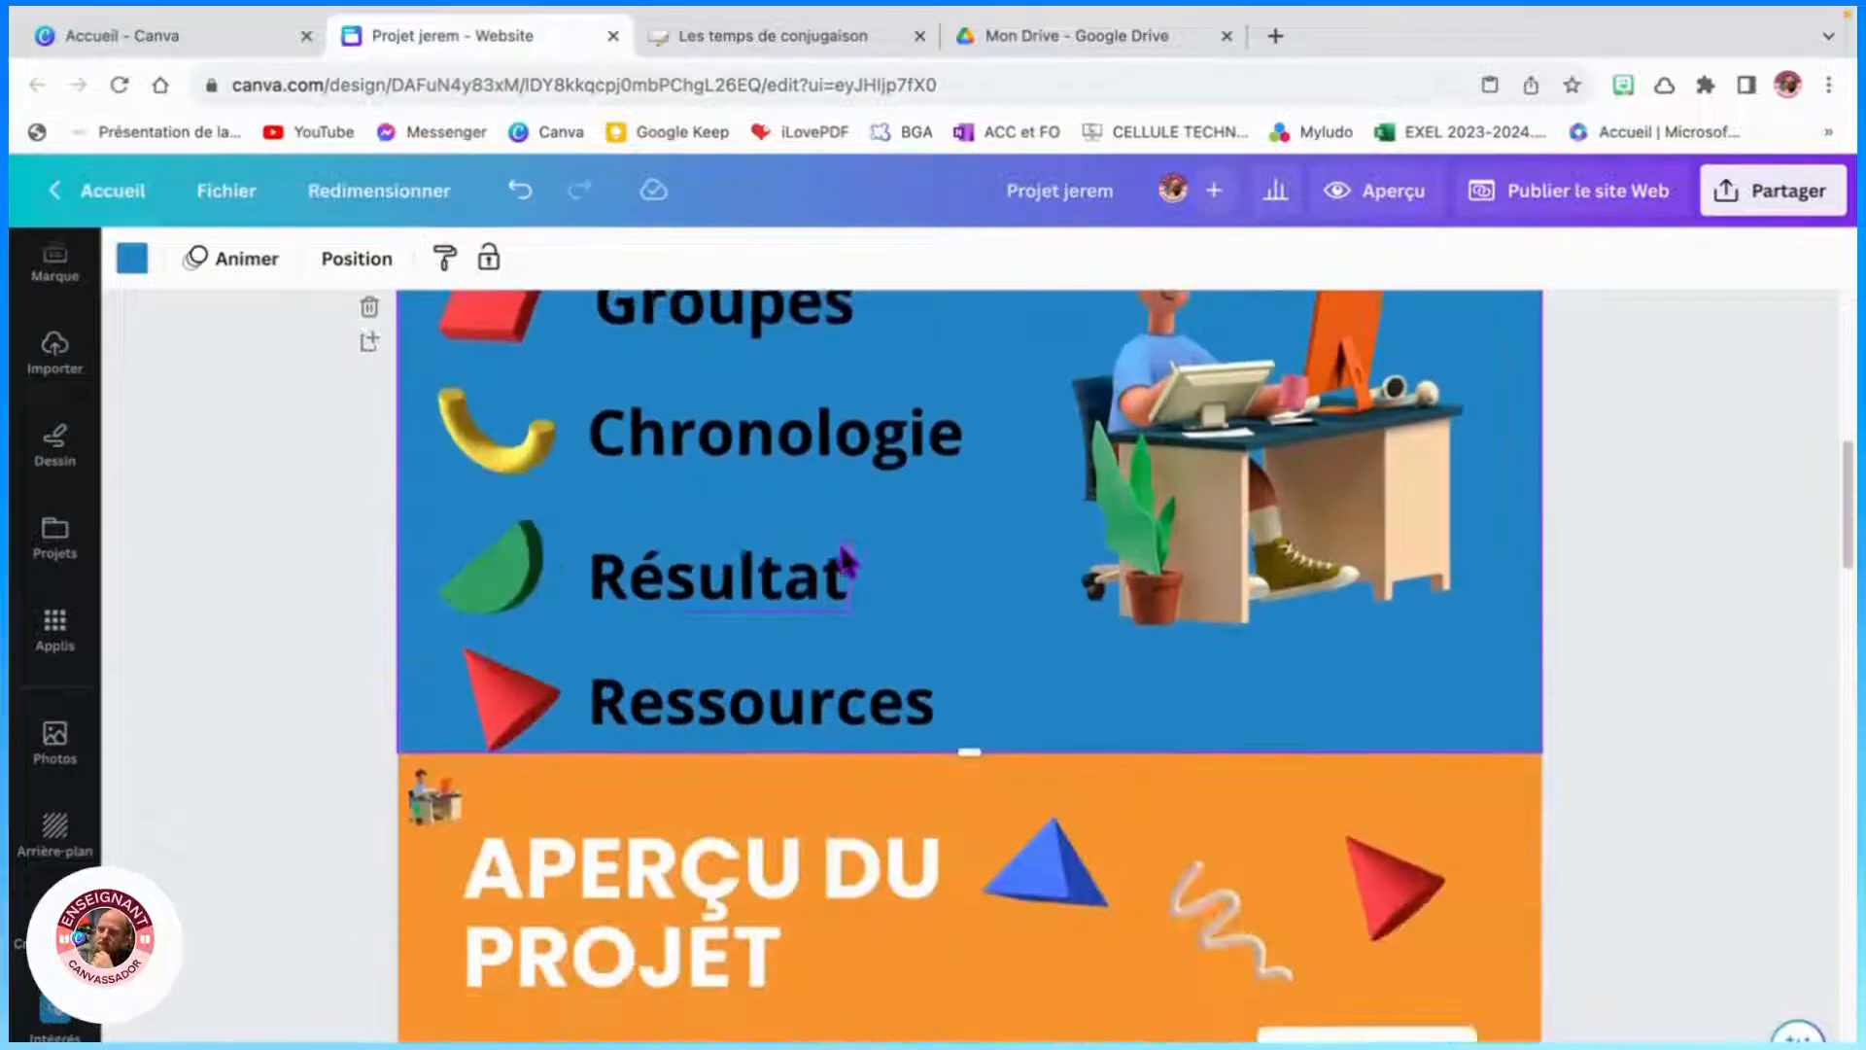
scroll(842, 549, "down", 8)
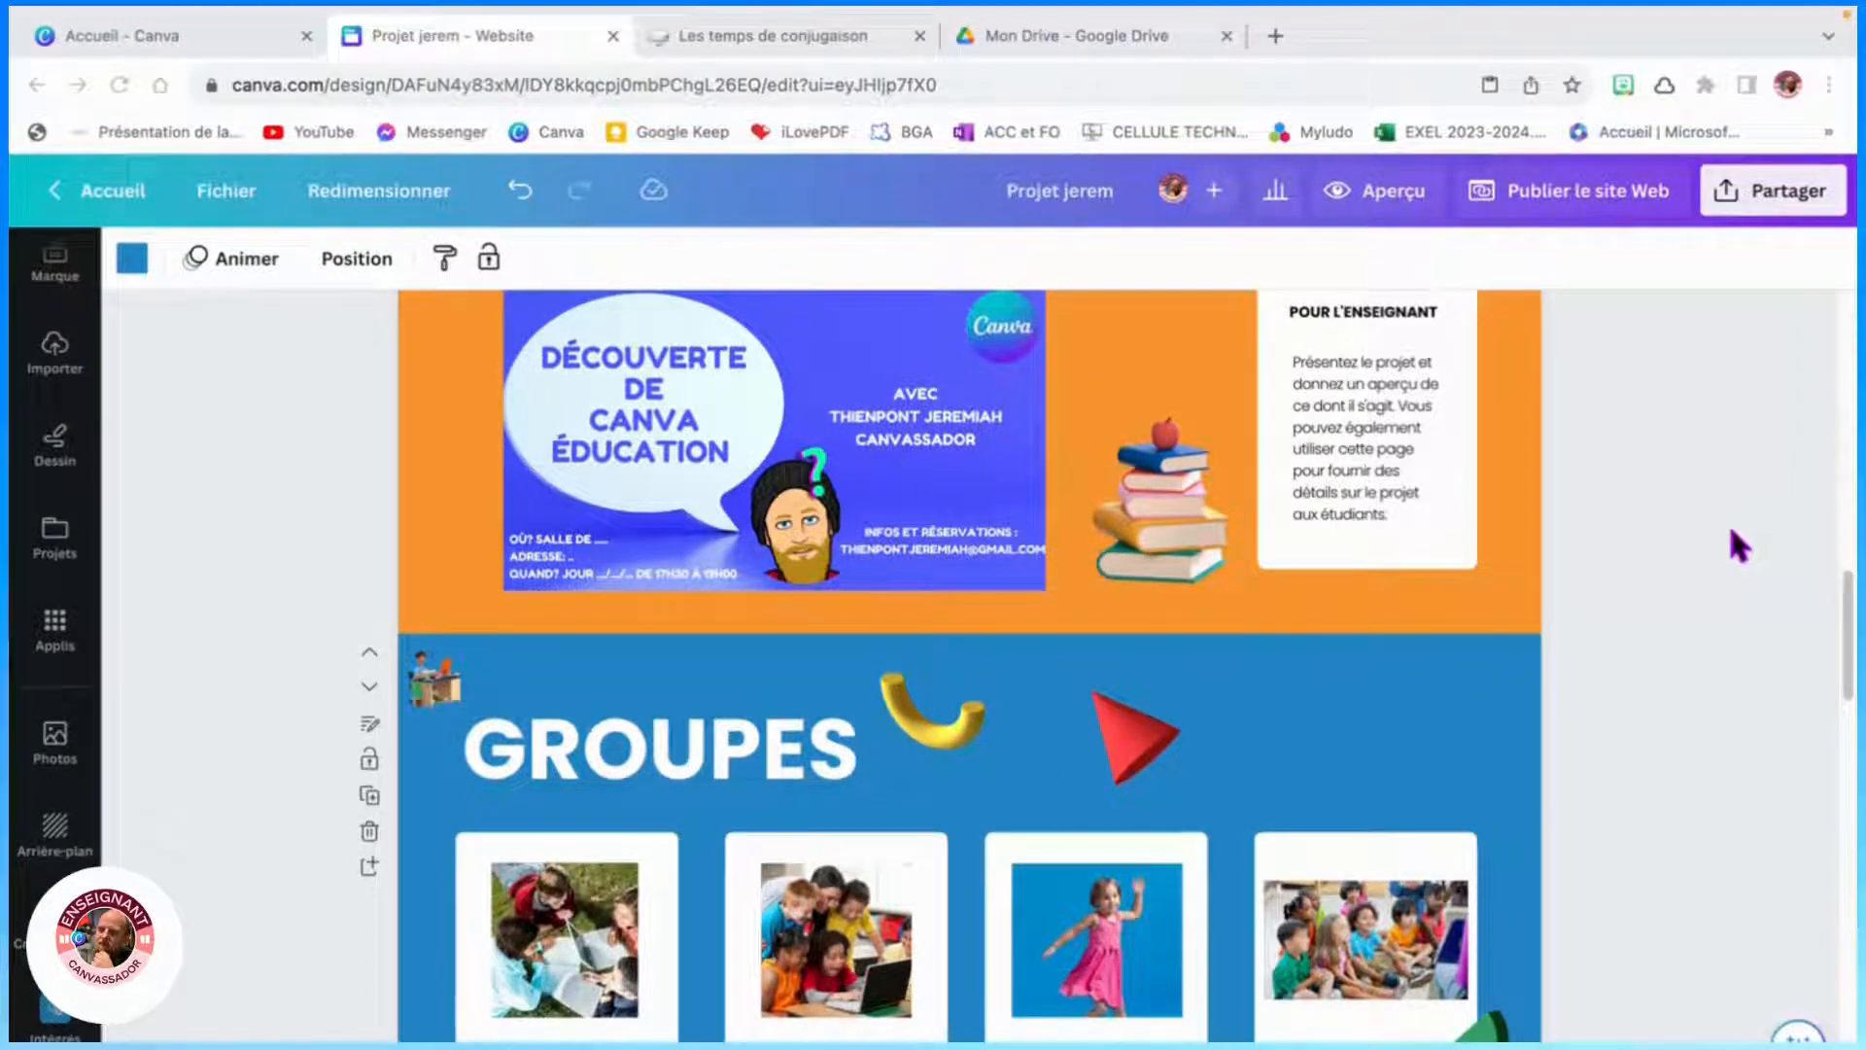
left_click(1396, 198)
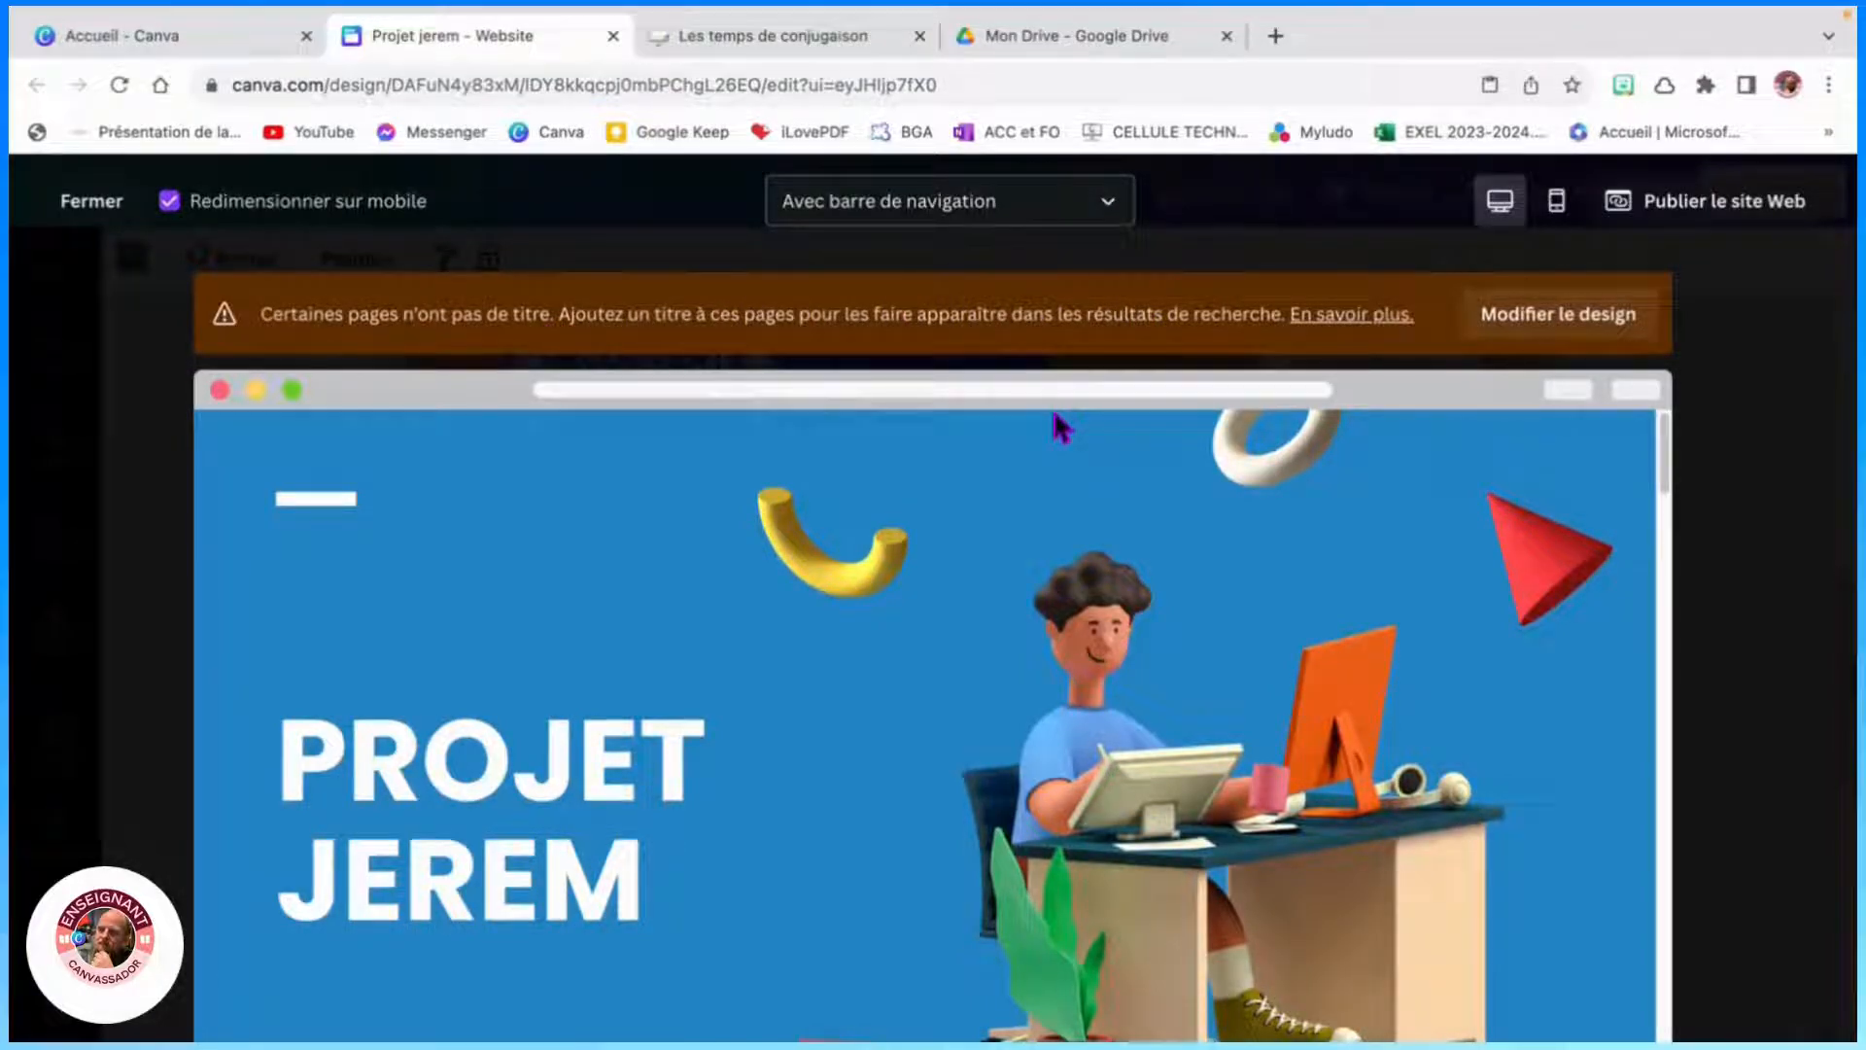
left_click(1561, 328)
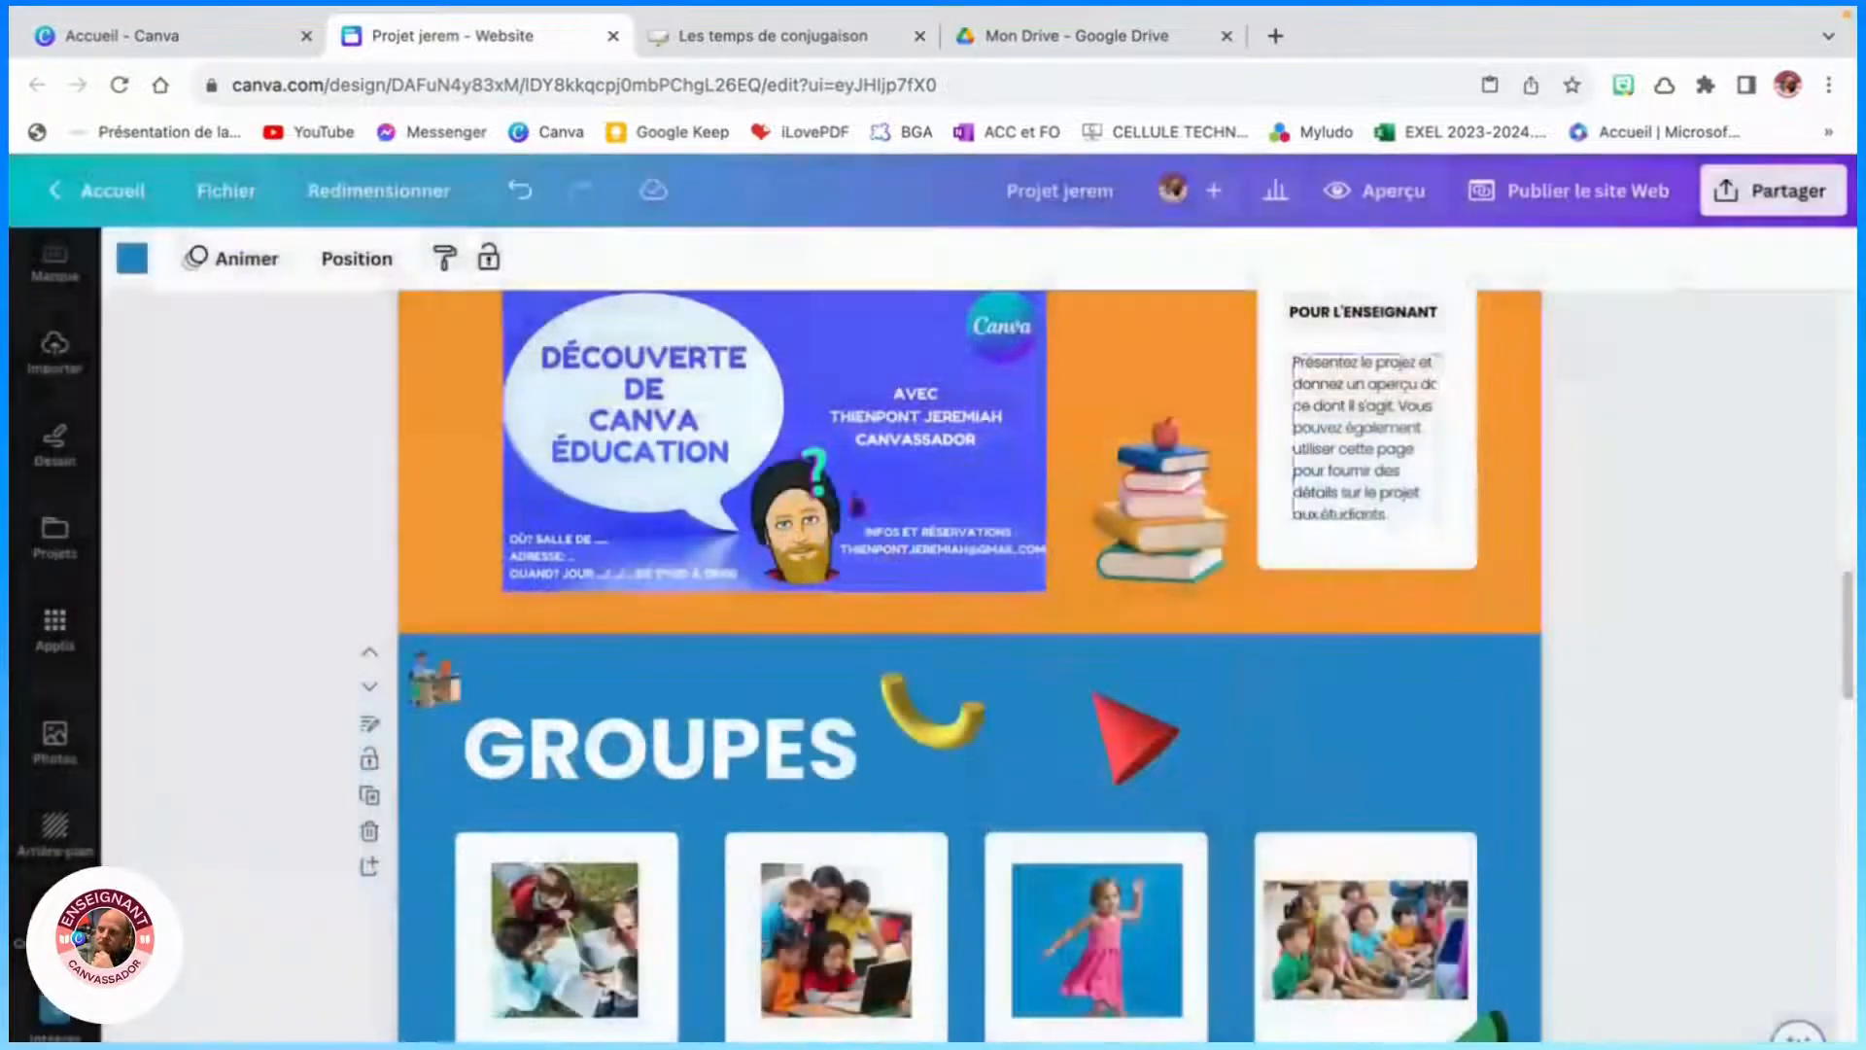
- Open the page notes panel and inspect the page titles of the first pages
scroll(449, 594, "up", 10)
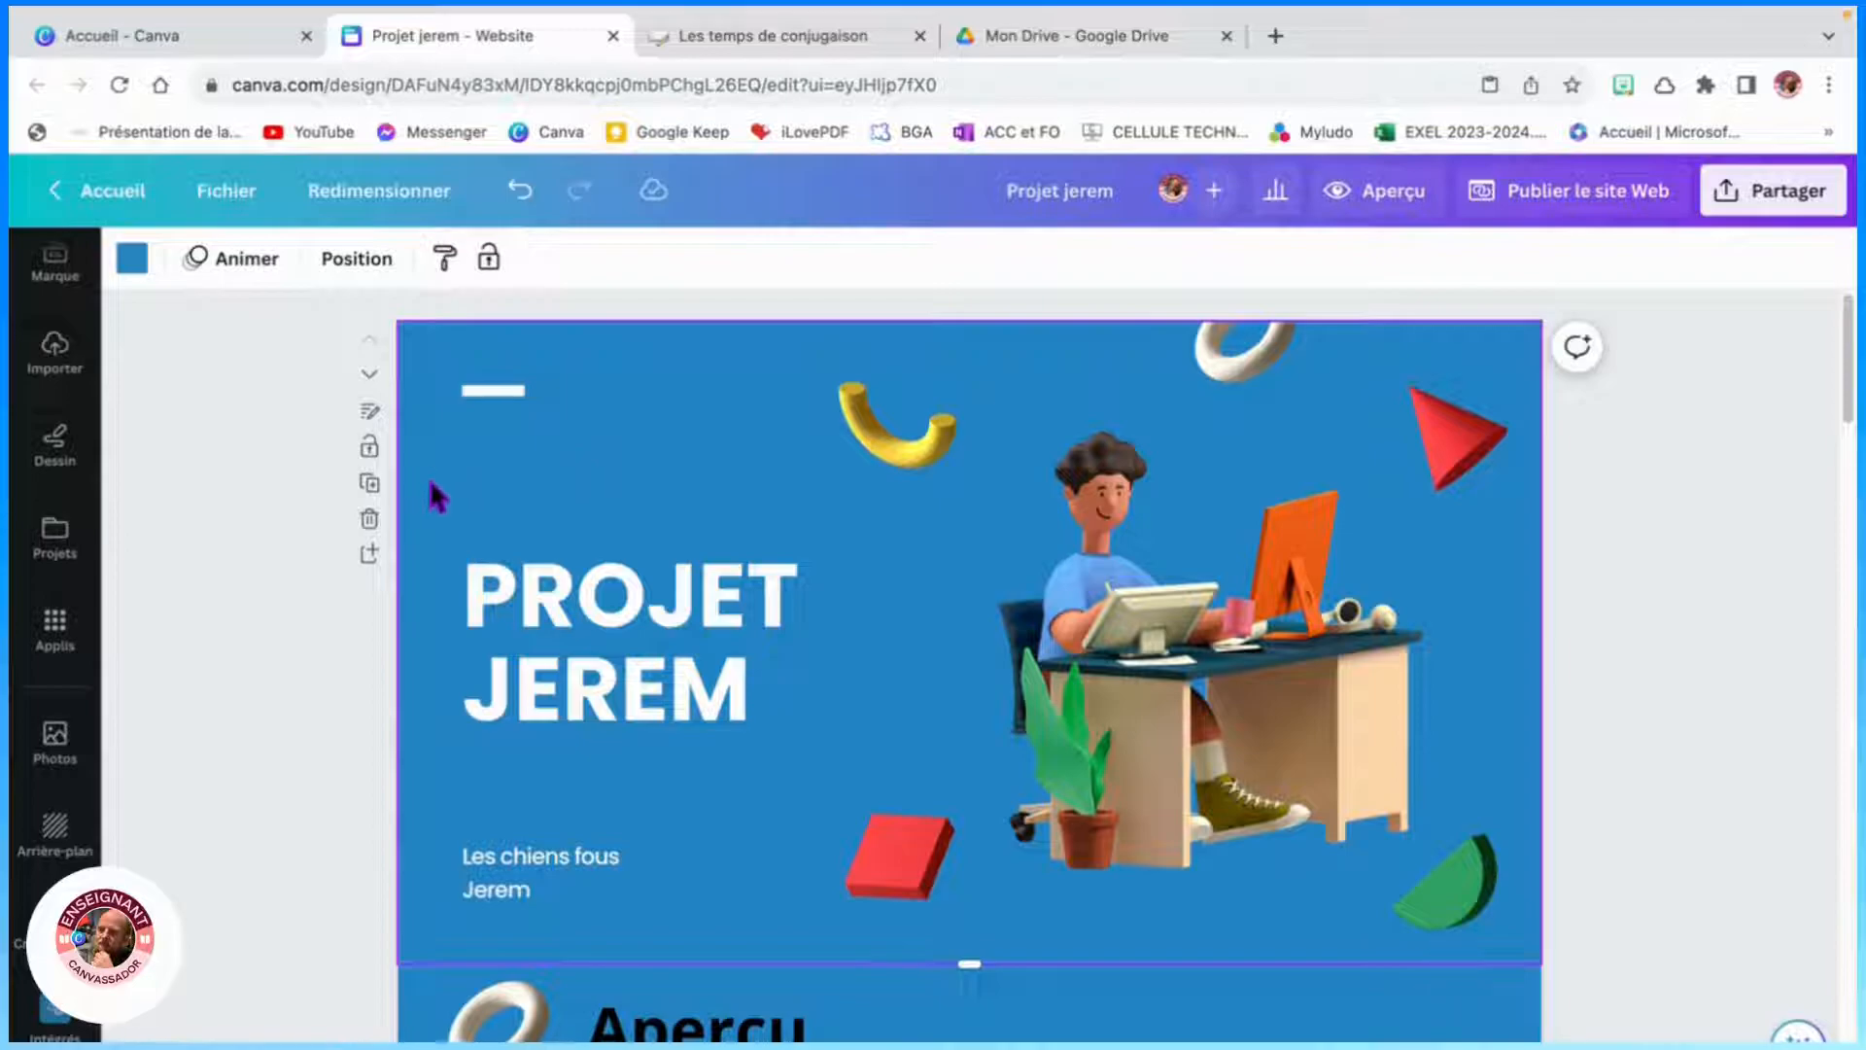
left_click(369, 410)
left_click(250, 263)
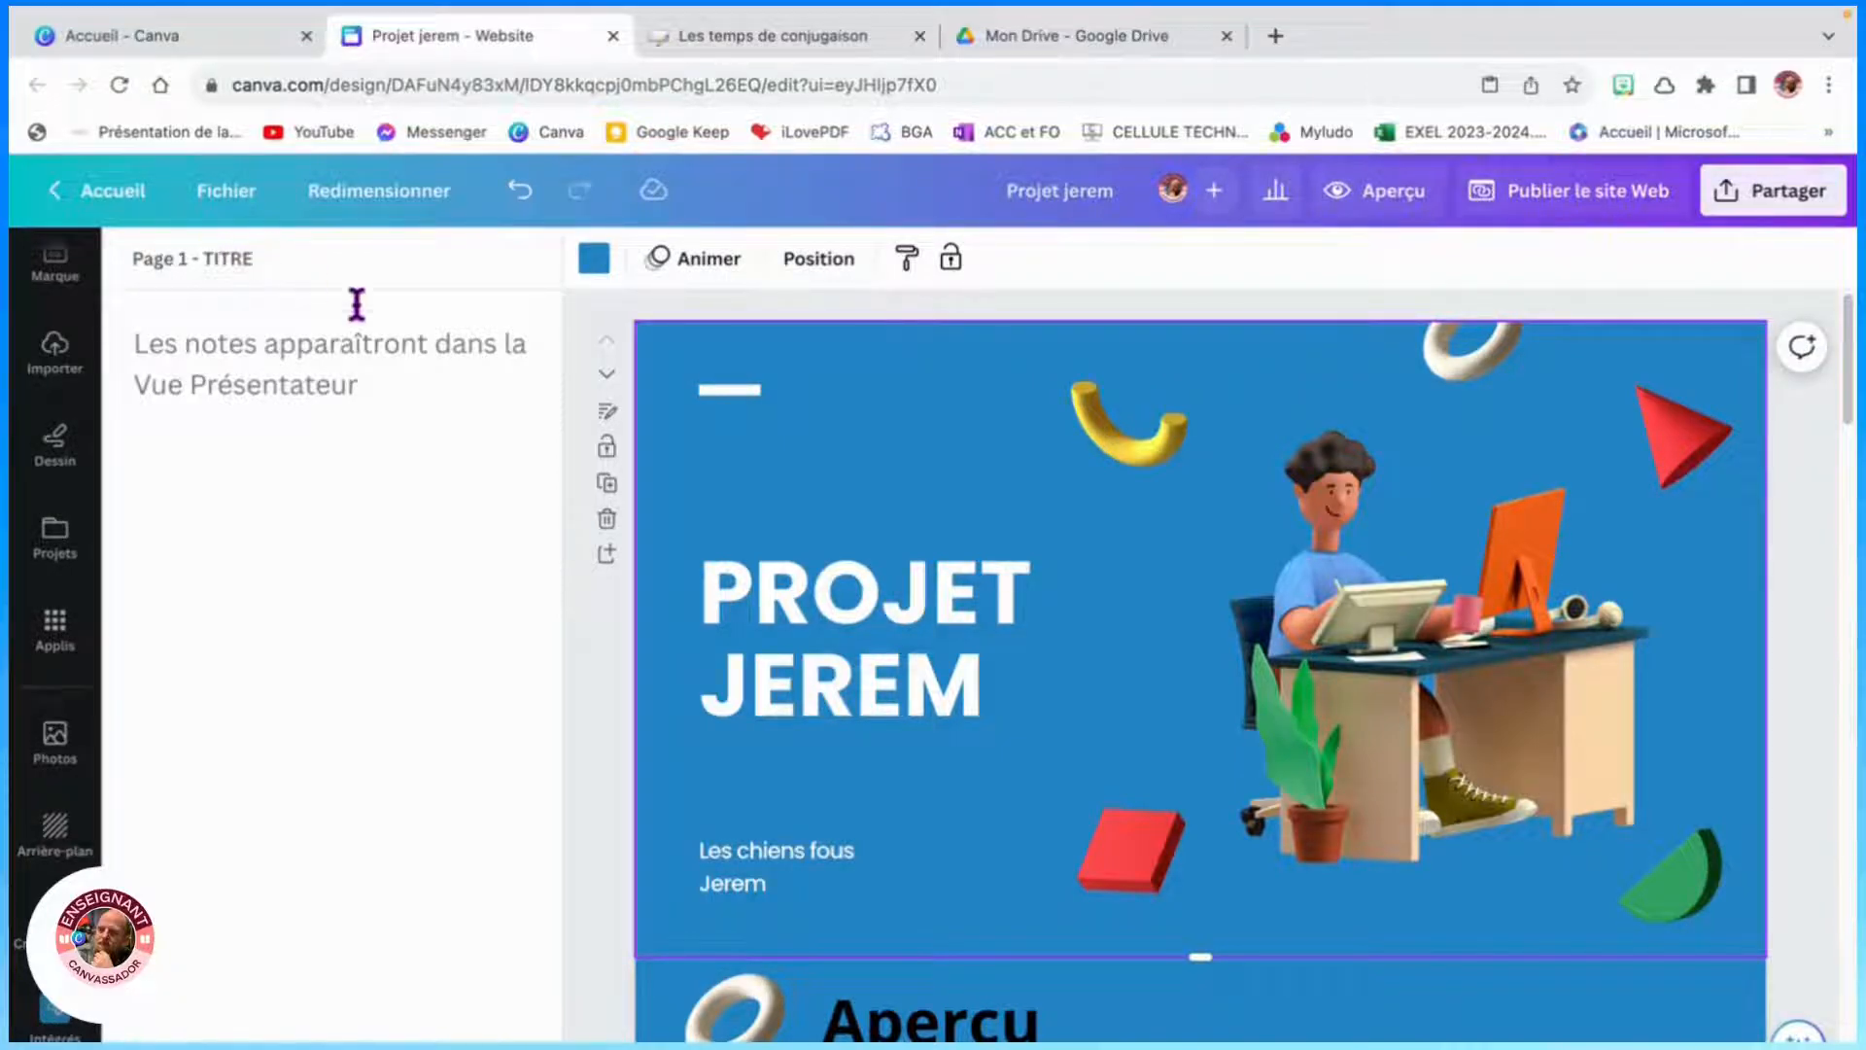
scroll(574, 743, "down", 3)
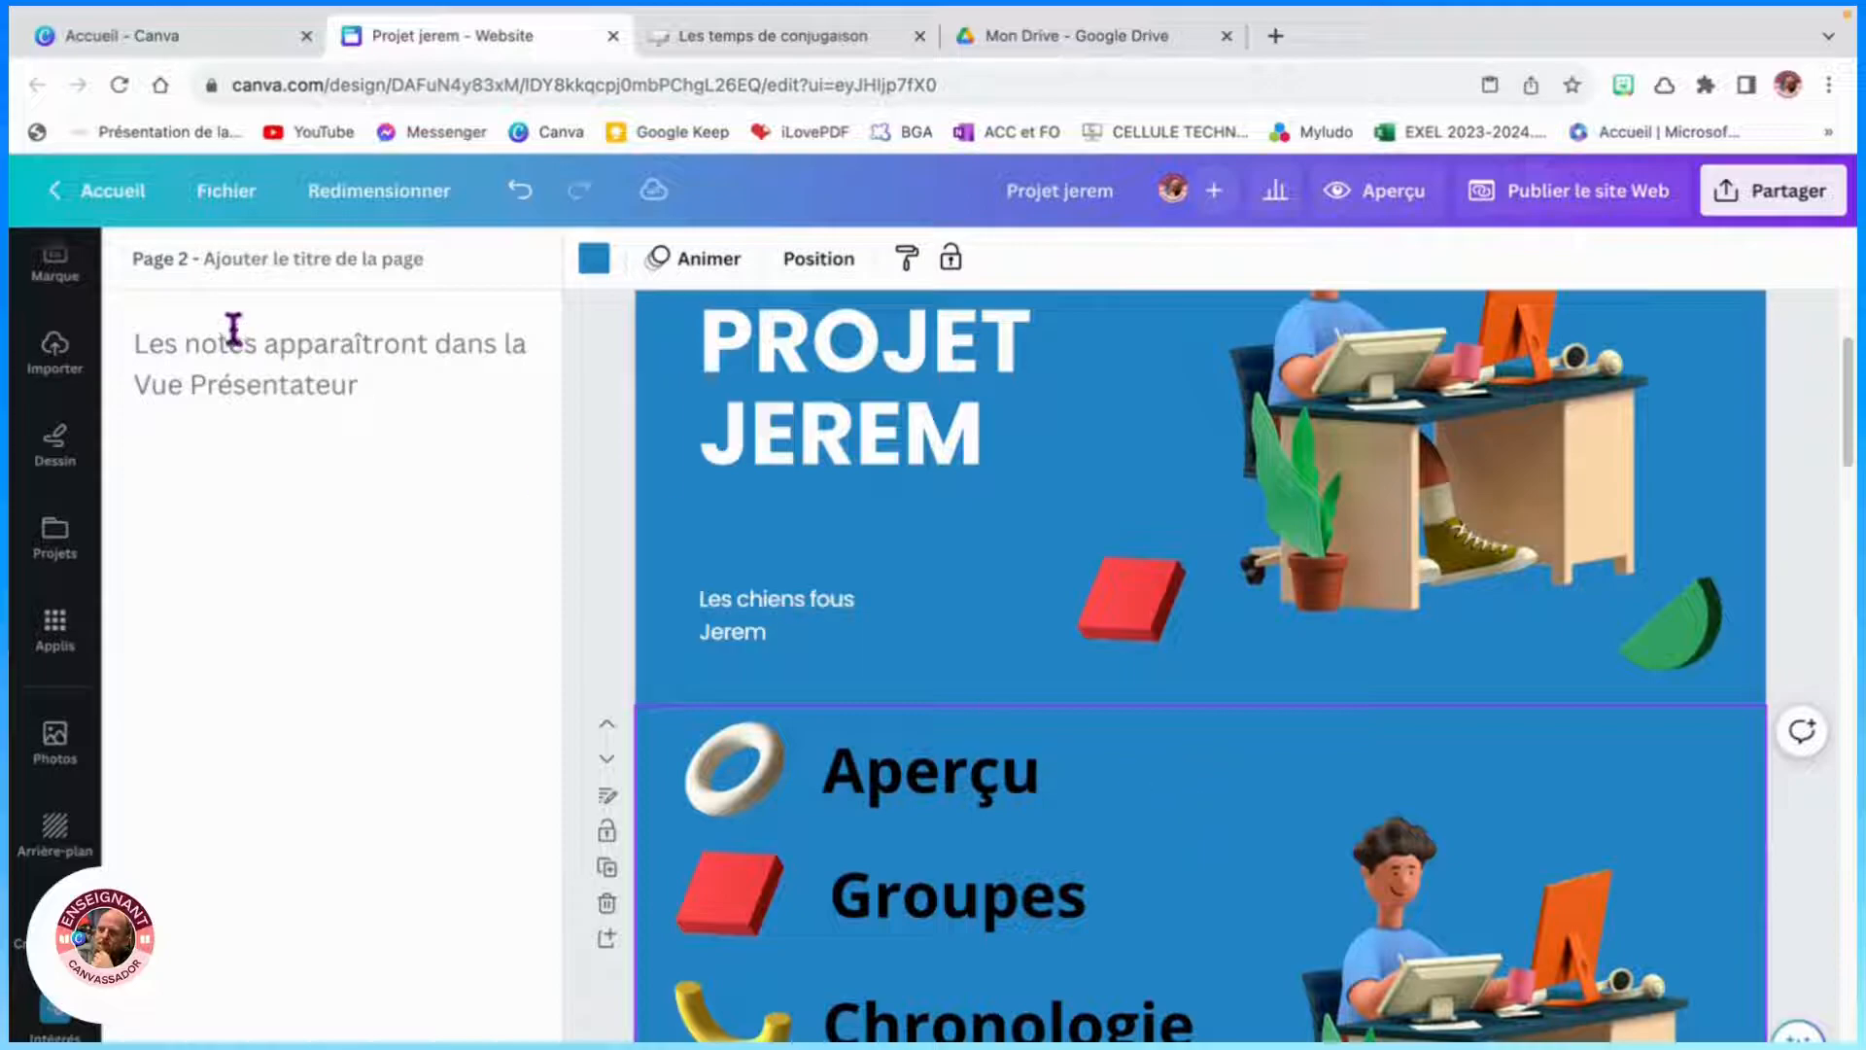
left_click(236, 264)
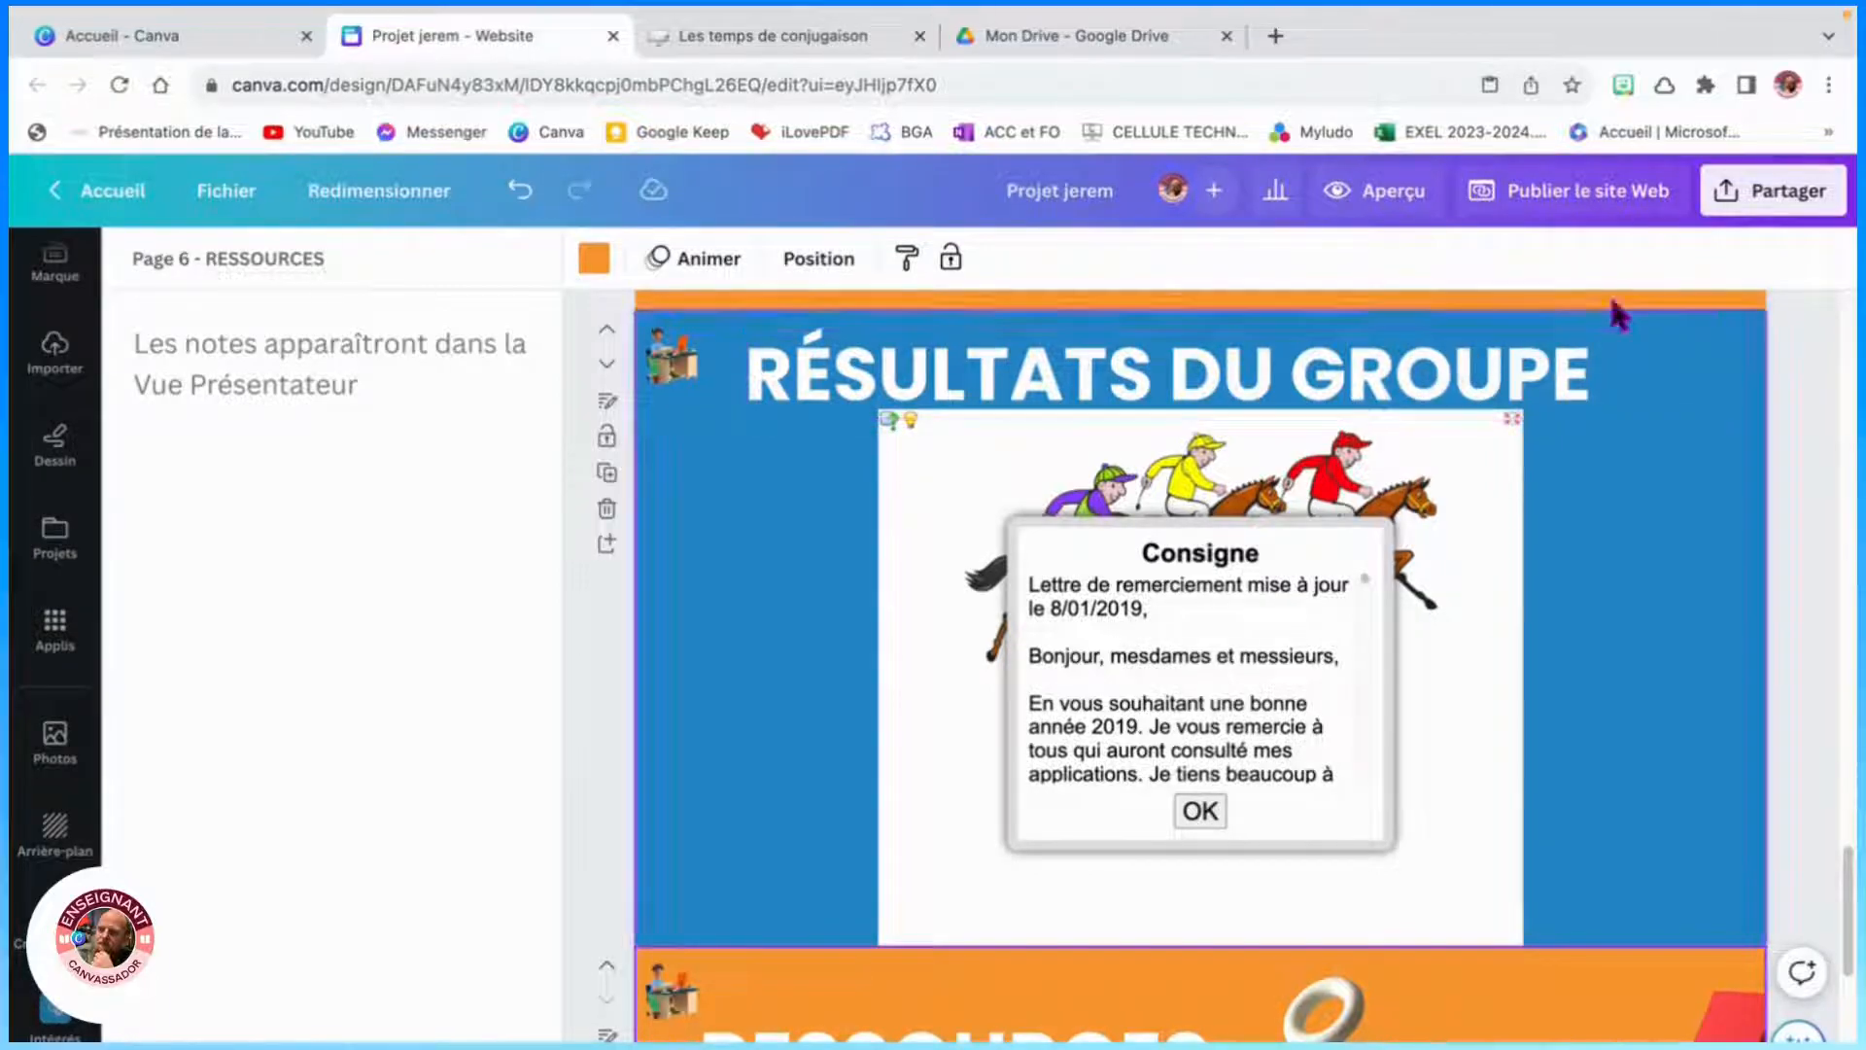
- Start publishing the website and set the mobile layout option to Avec barre de navigation
left_click(1621, 199)
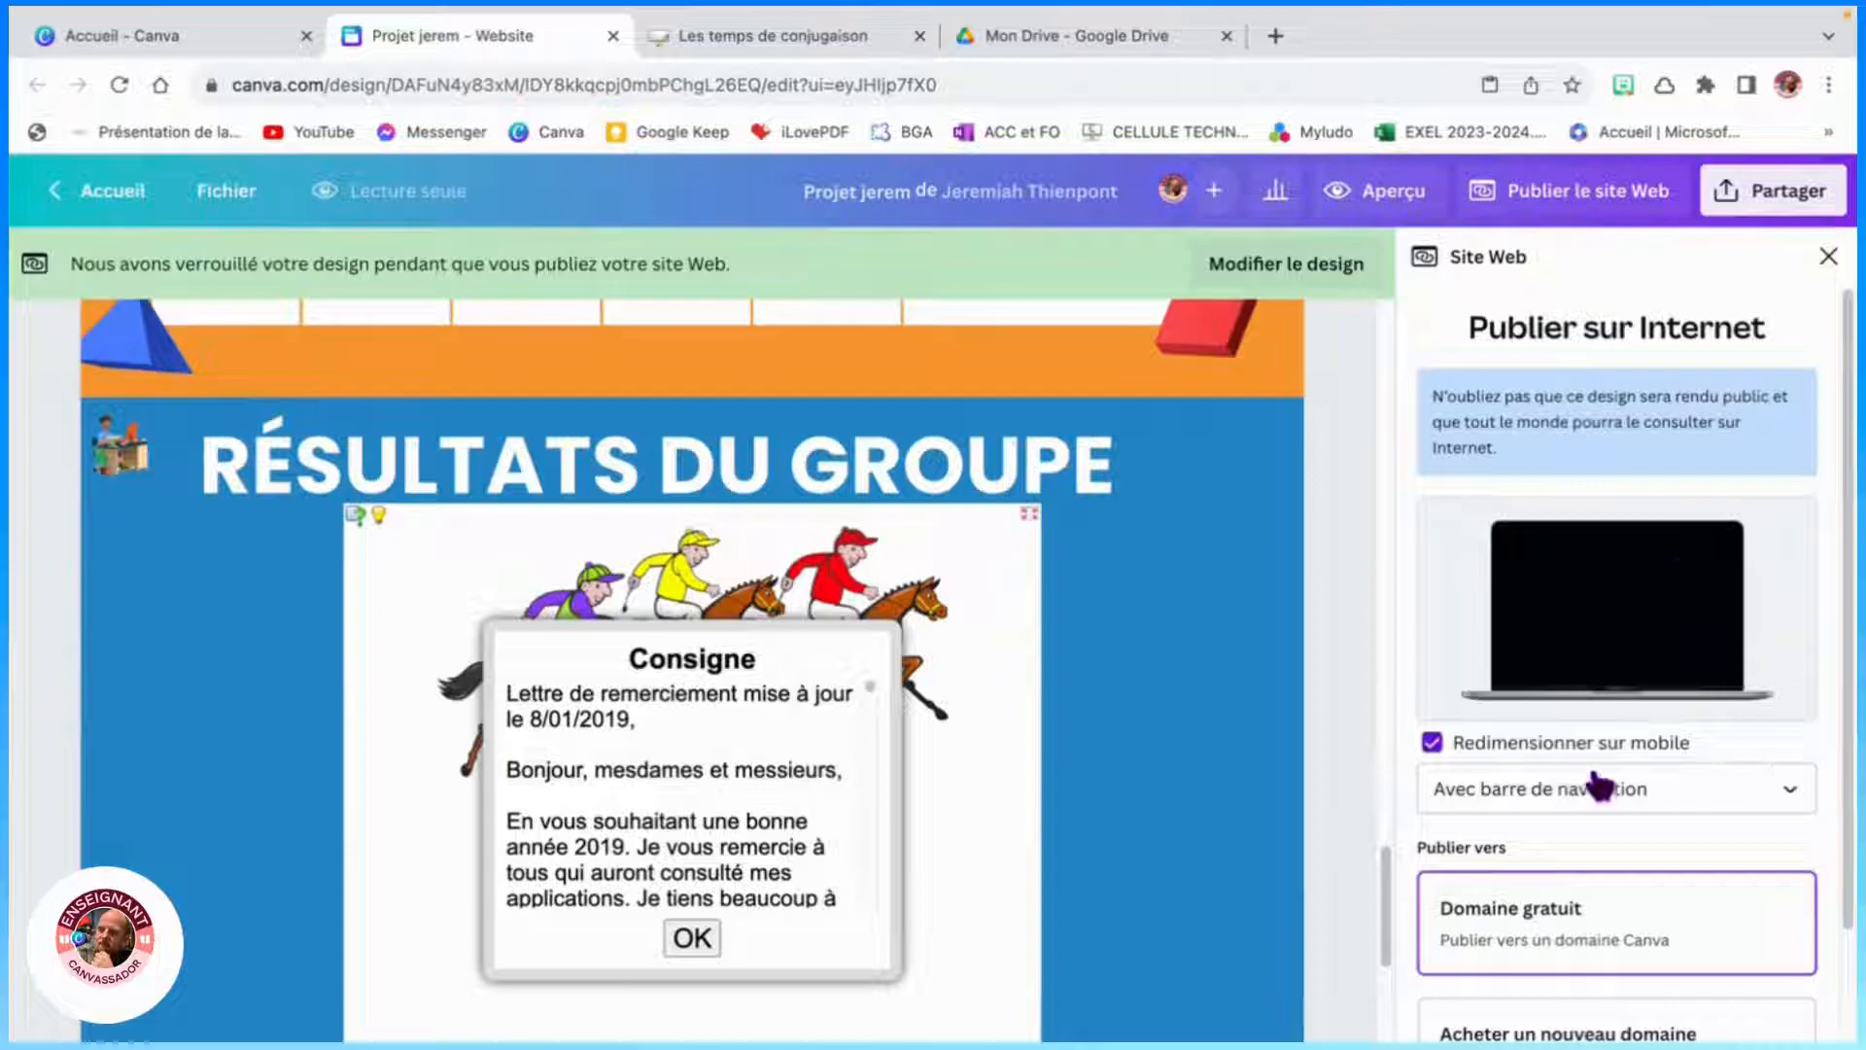
left_click(1670, 803)
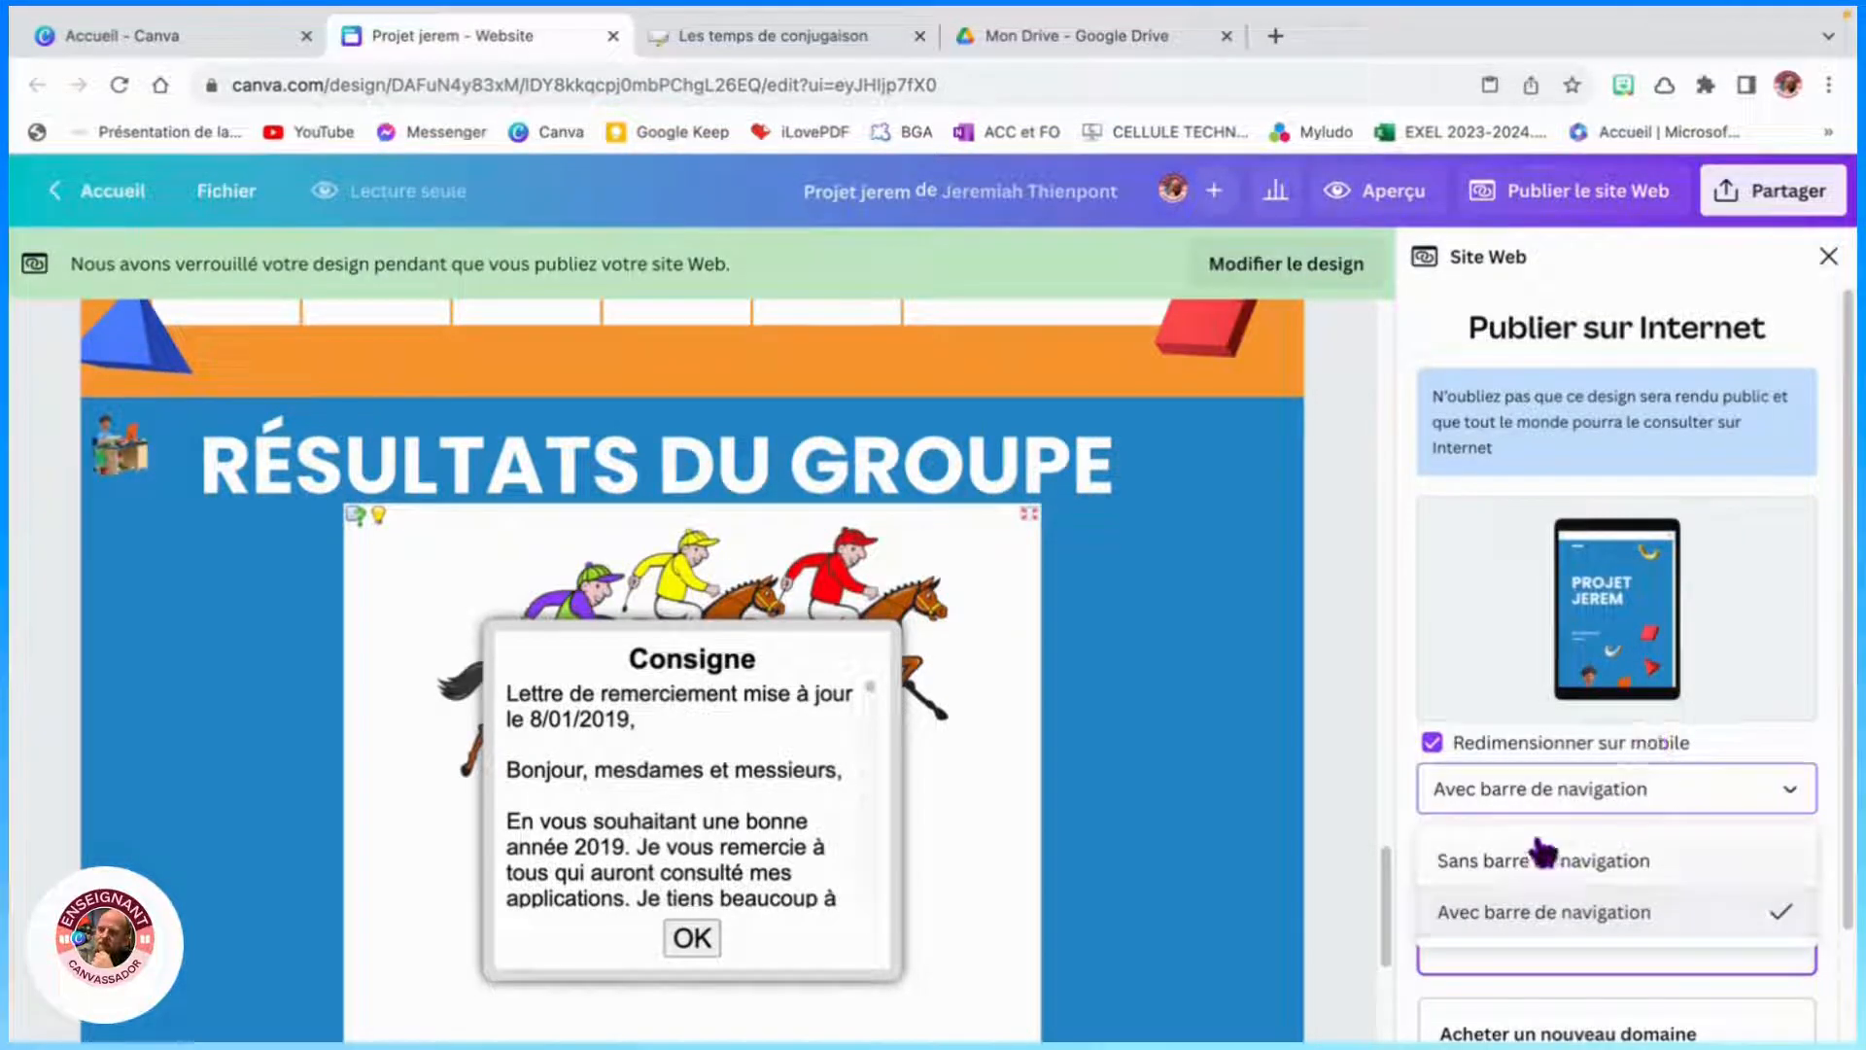
left_click(1555, 859)
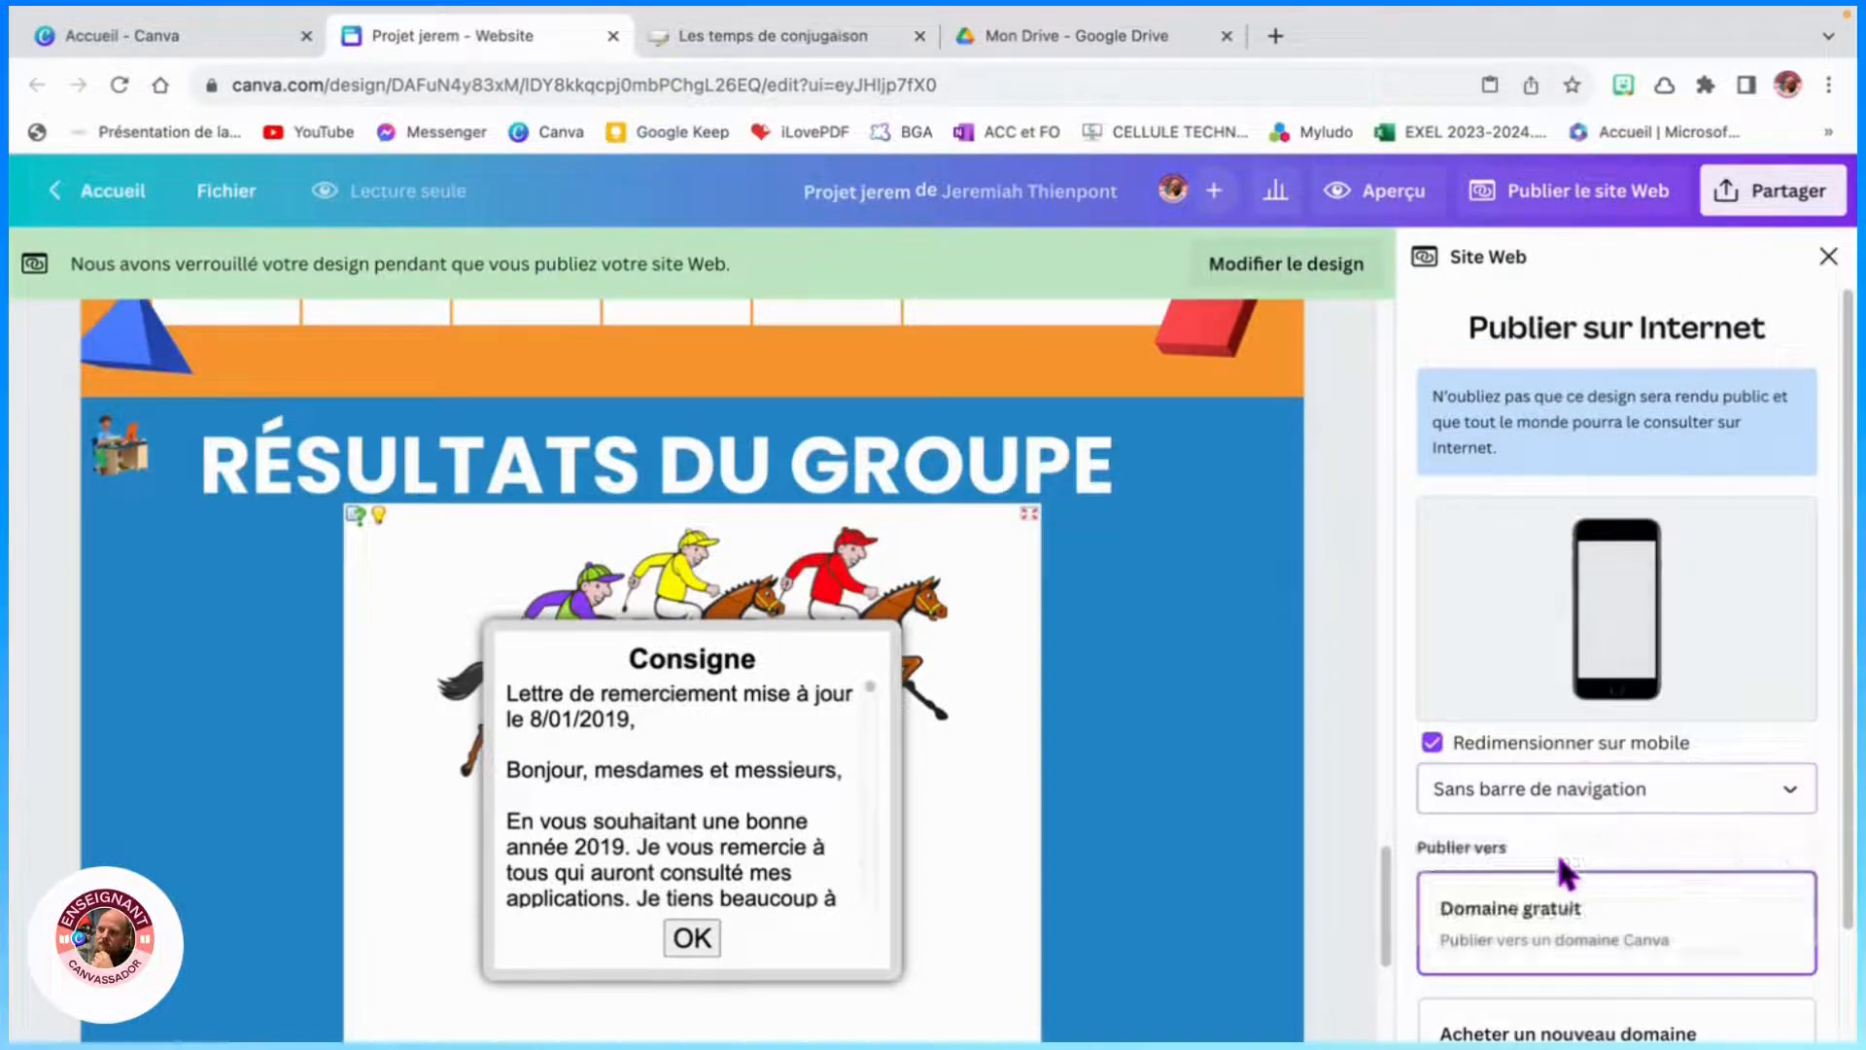
left_click(1664, 793)
left_click(1621, 910)
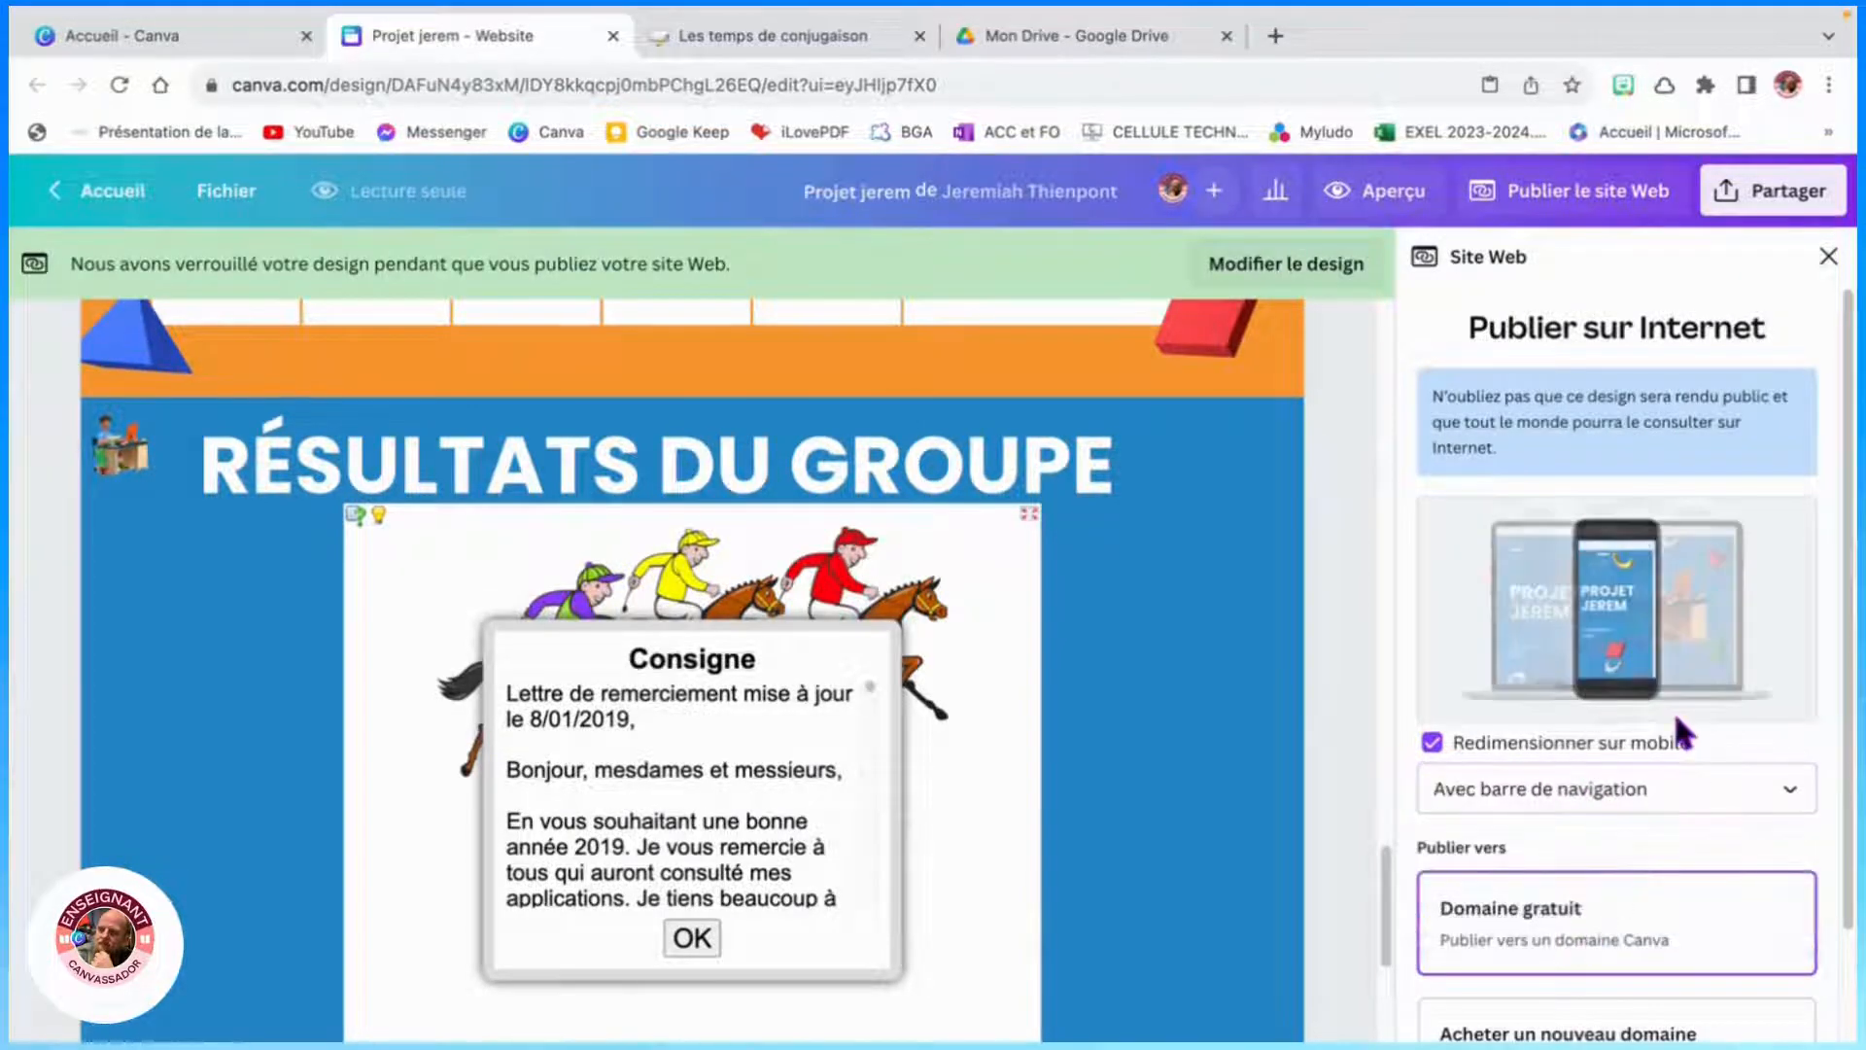
- Choose the free Canva domain, review the URL and description settings, and publish the website
scroll(1672, 710, "down", 2)
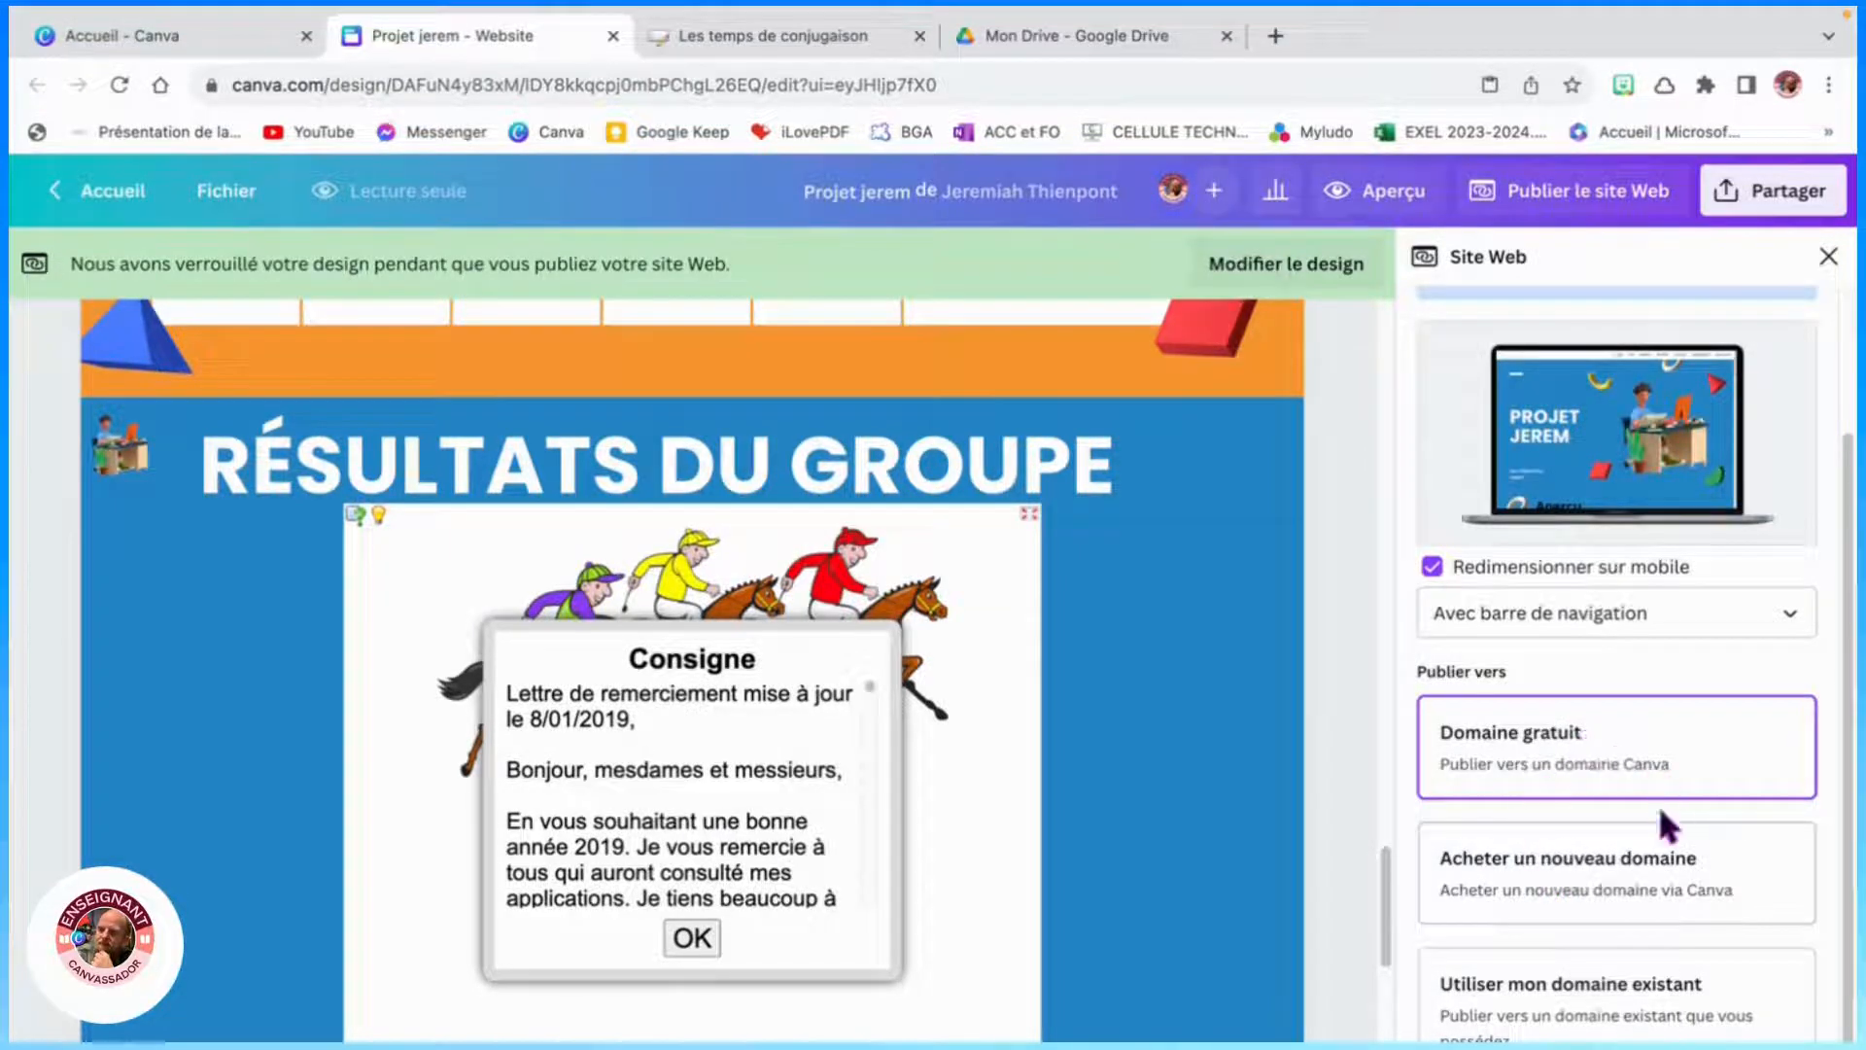
left_click(1604, 758)
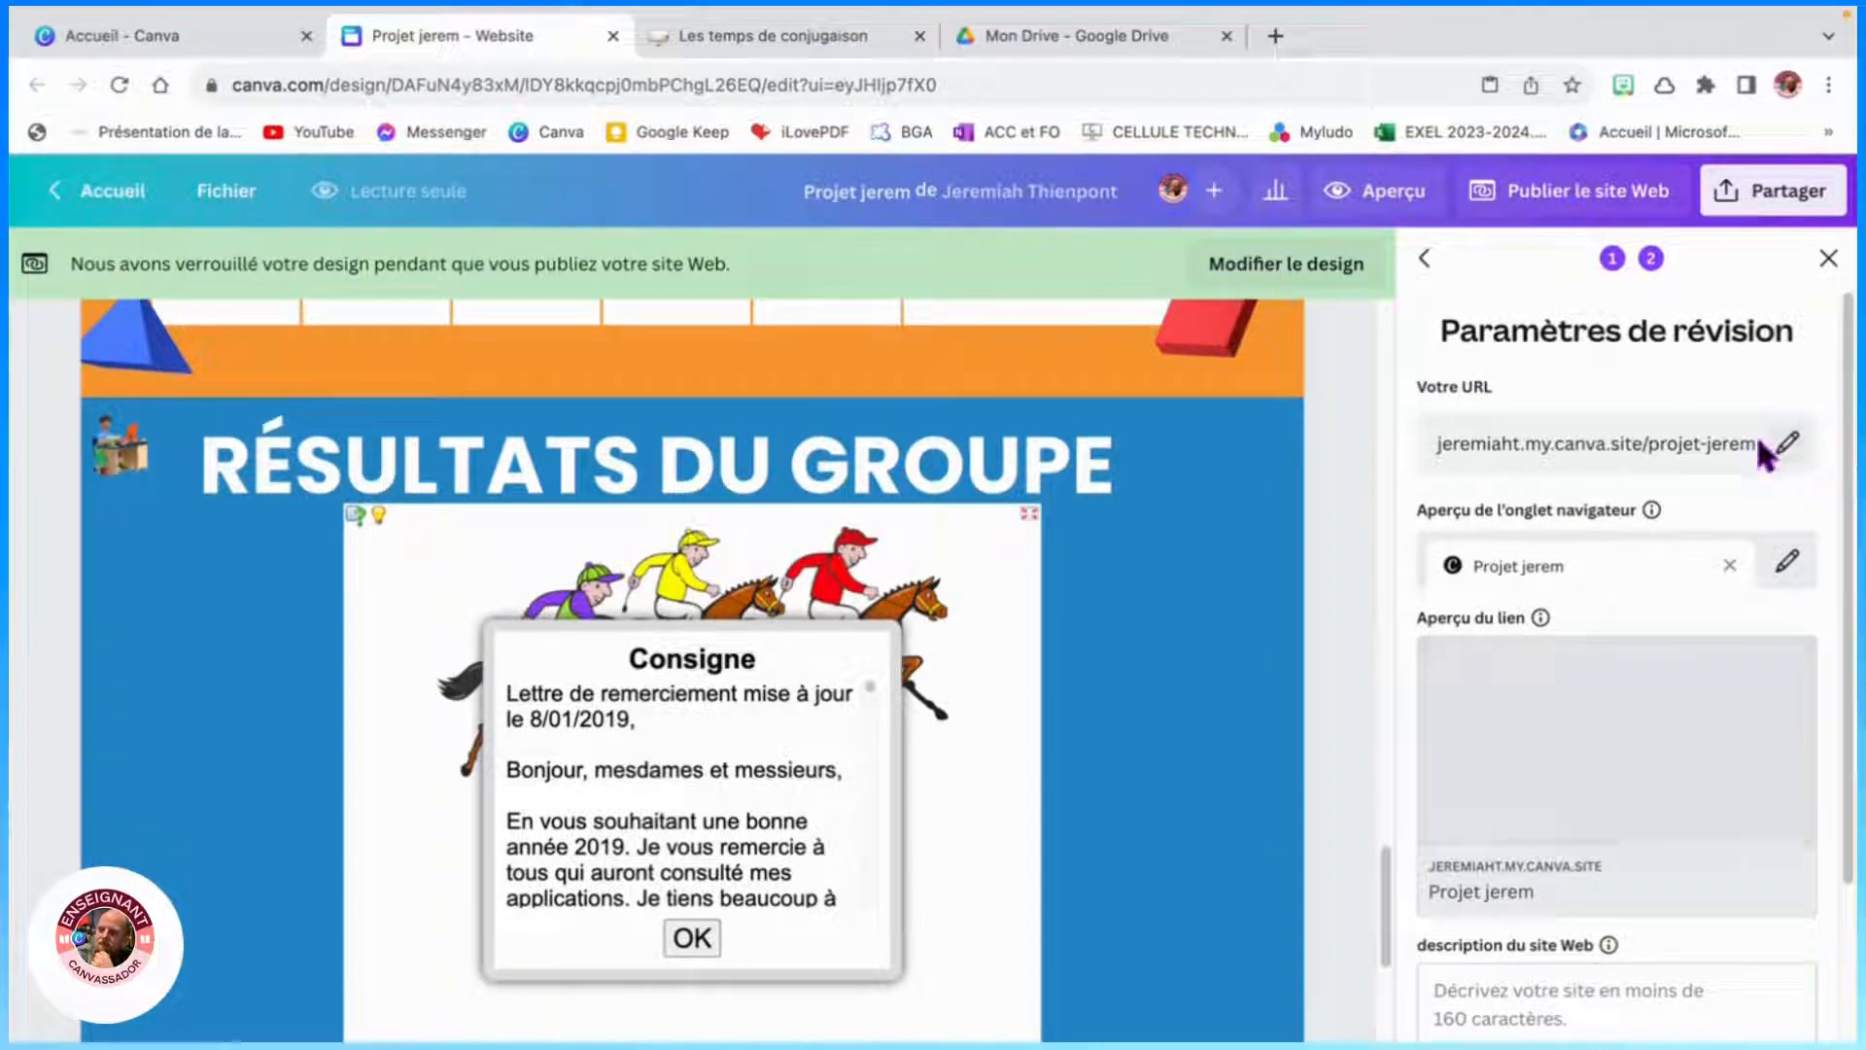
left_click(1787, 445)
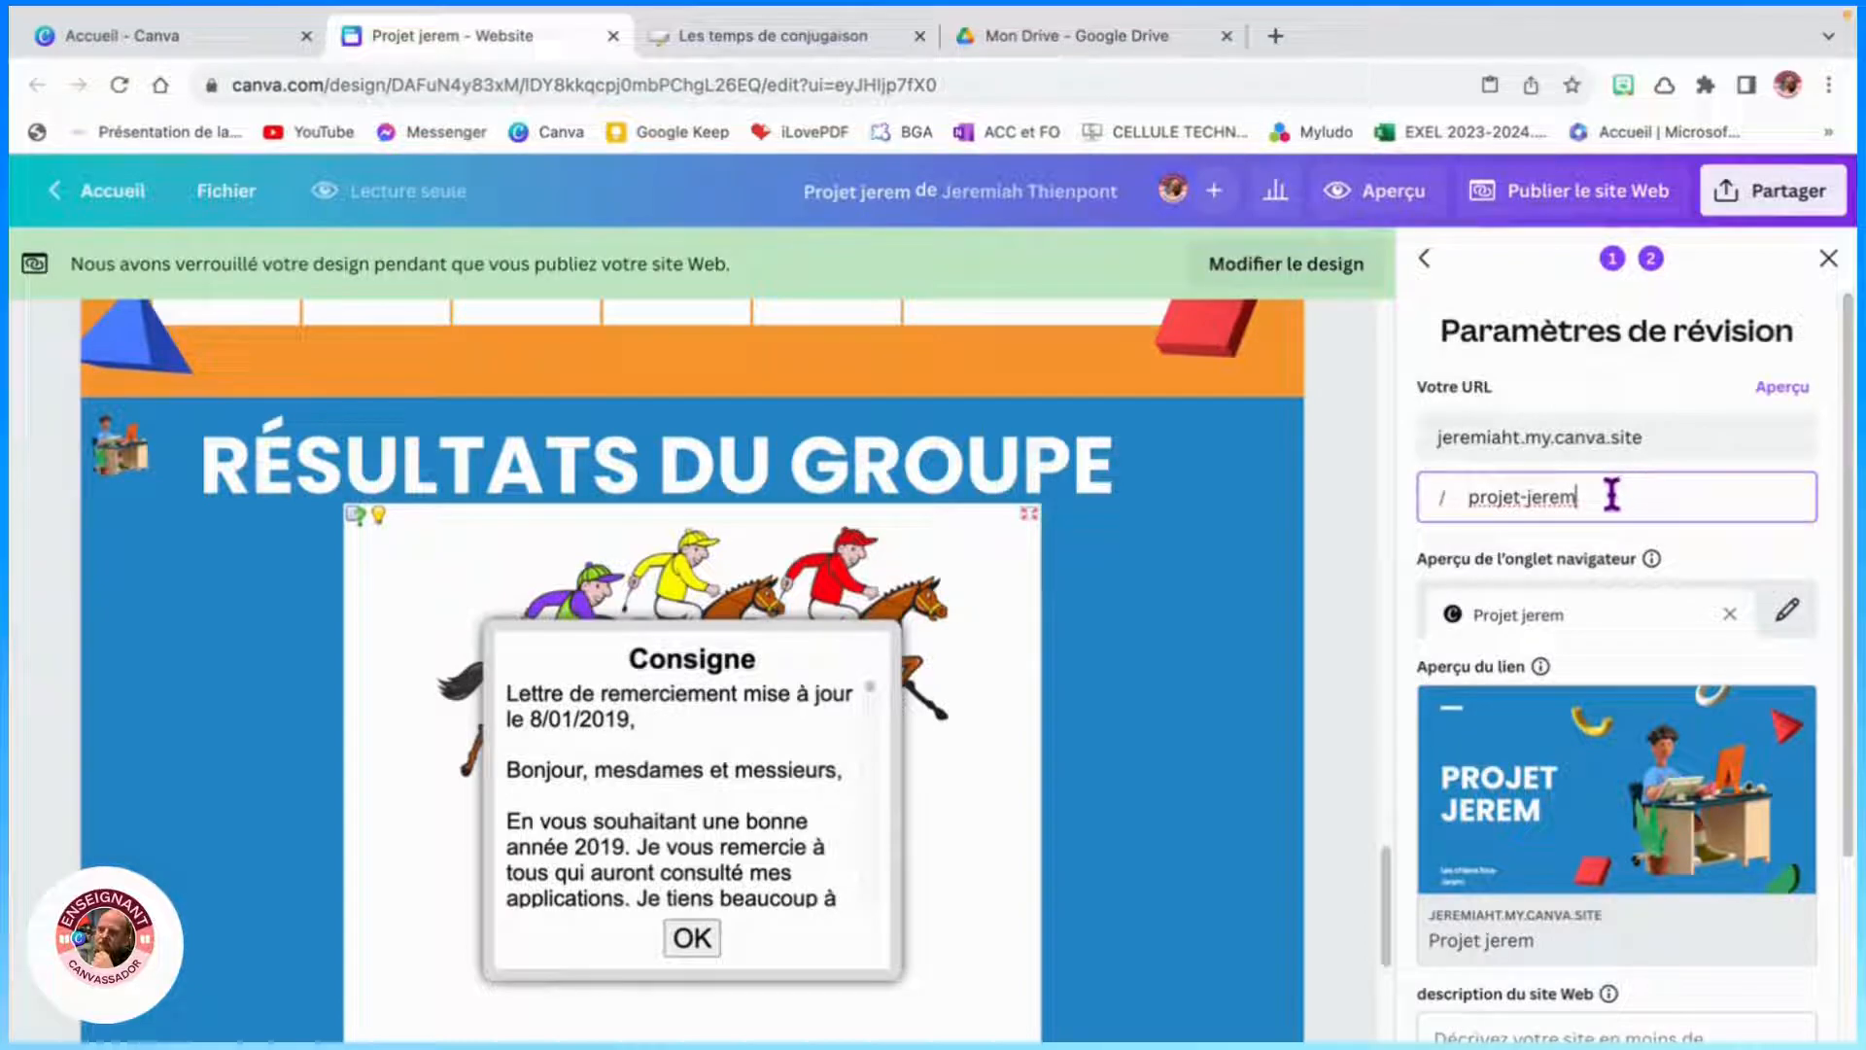
scroll(1662, 646, "down", 3)
left_click(1474, 755)
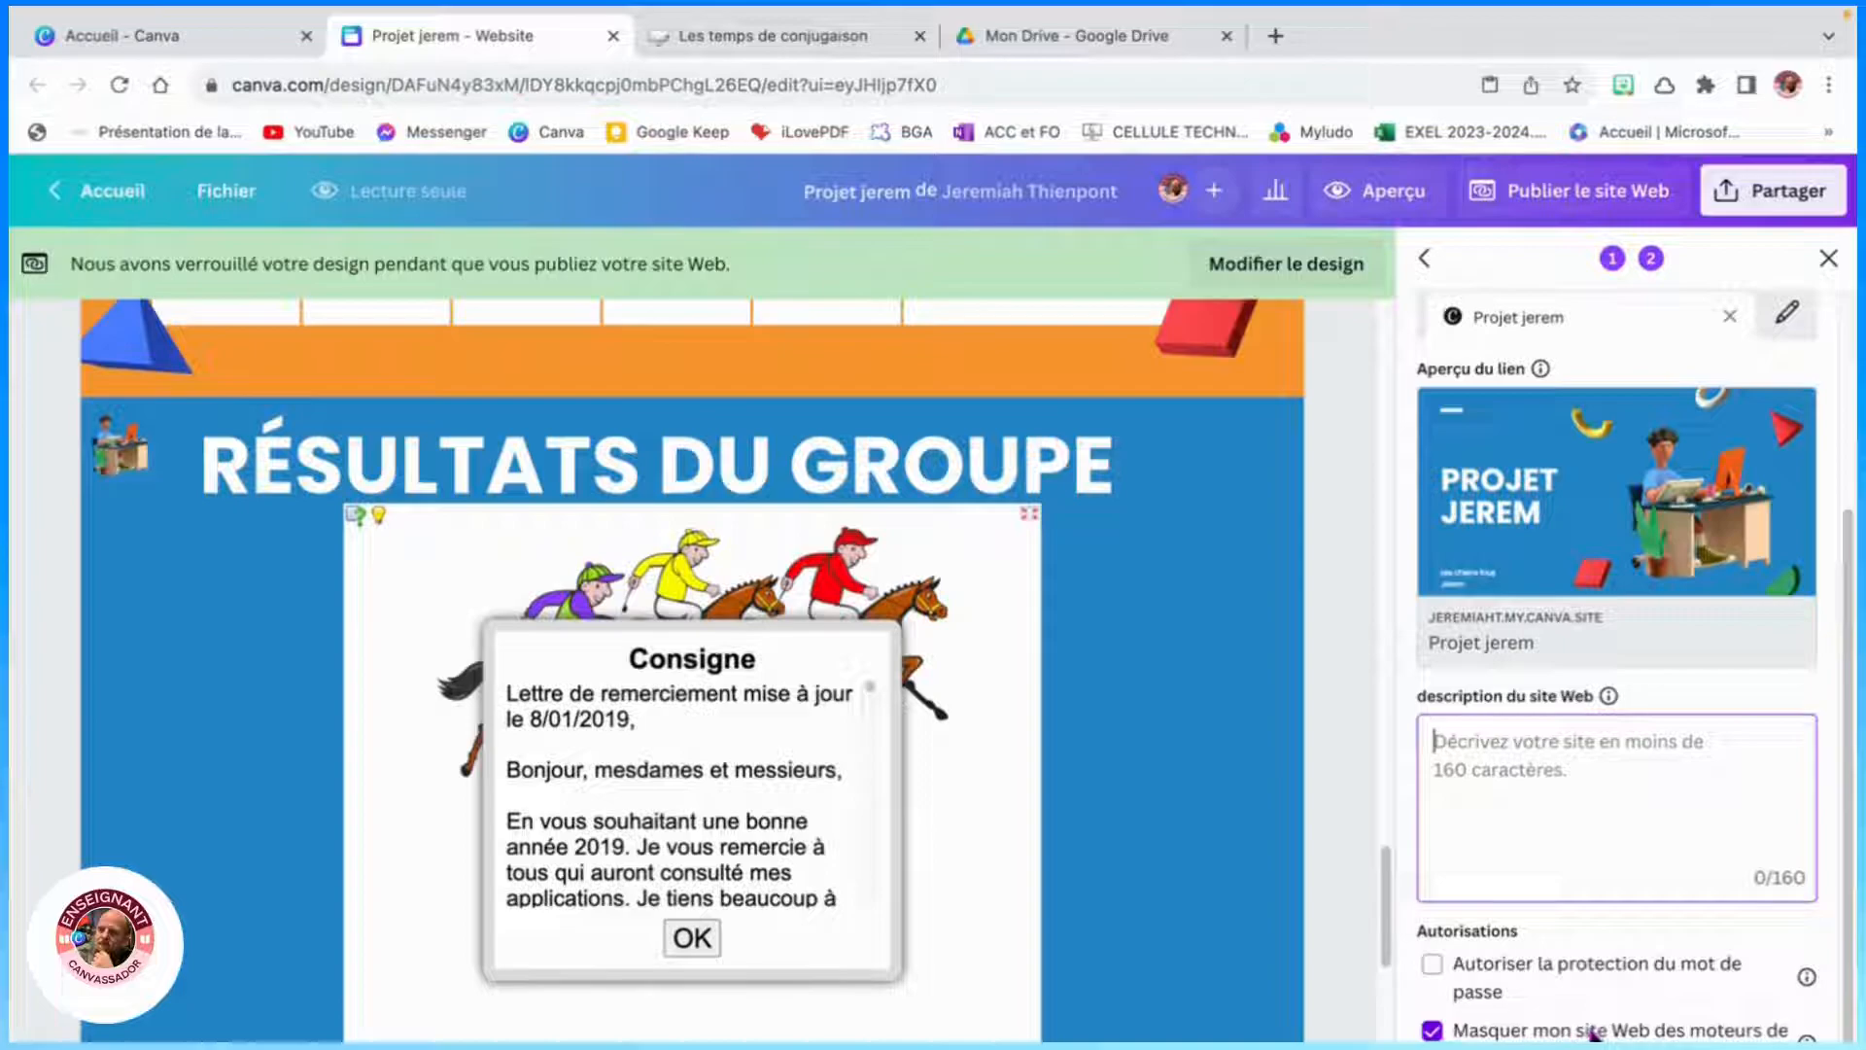
left_click(1671, 1045)
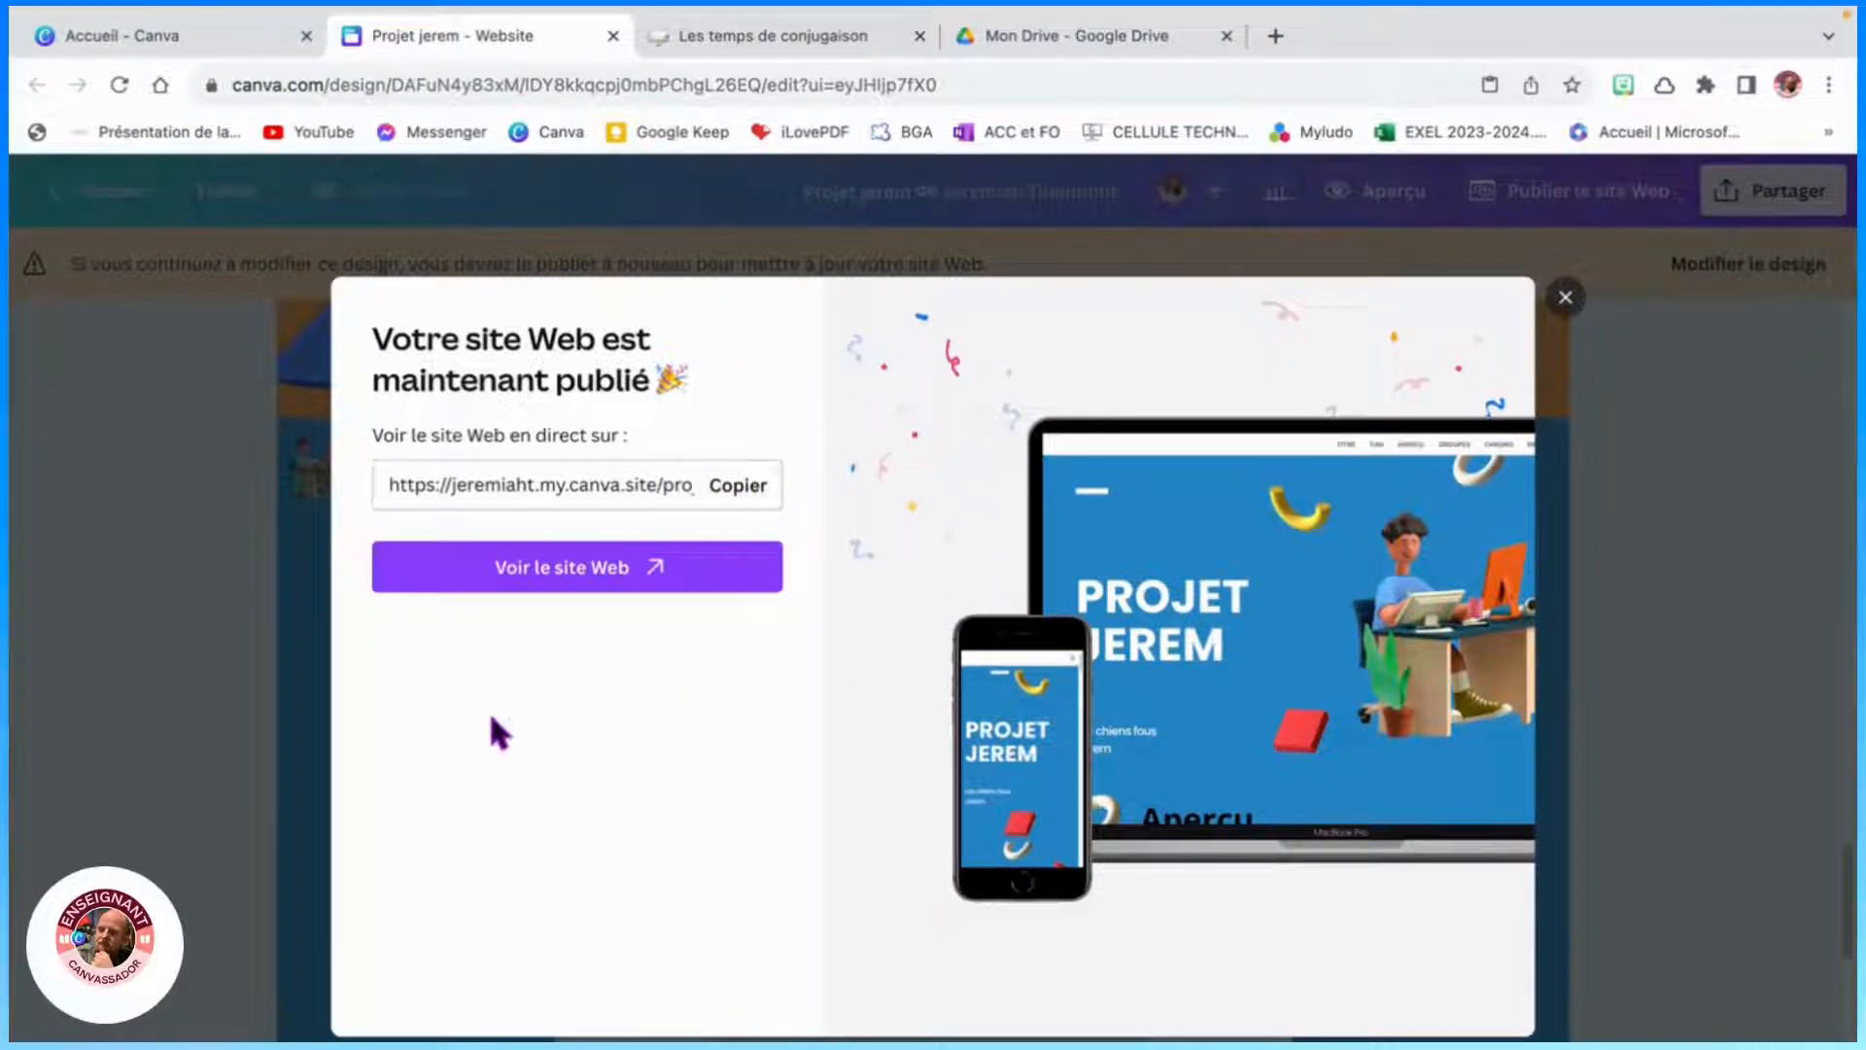
- Open the live website and test its navigation menu and a resource card link
left_click(601, 582)
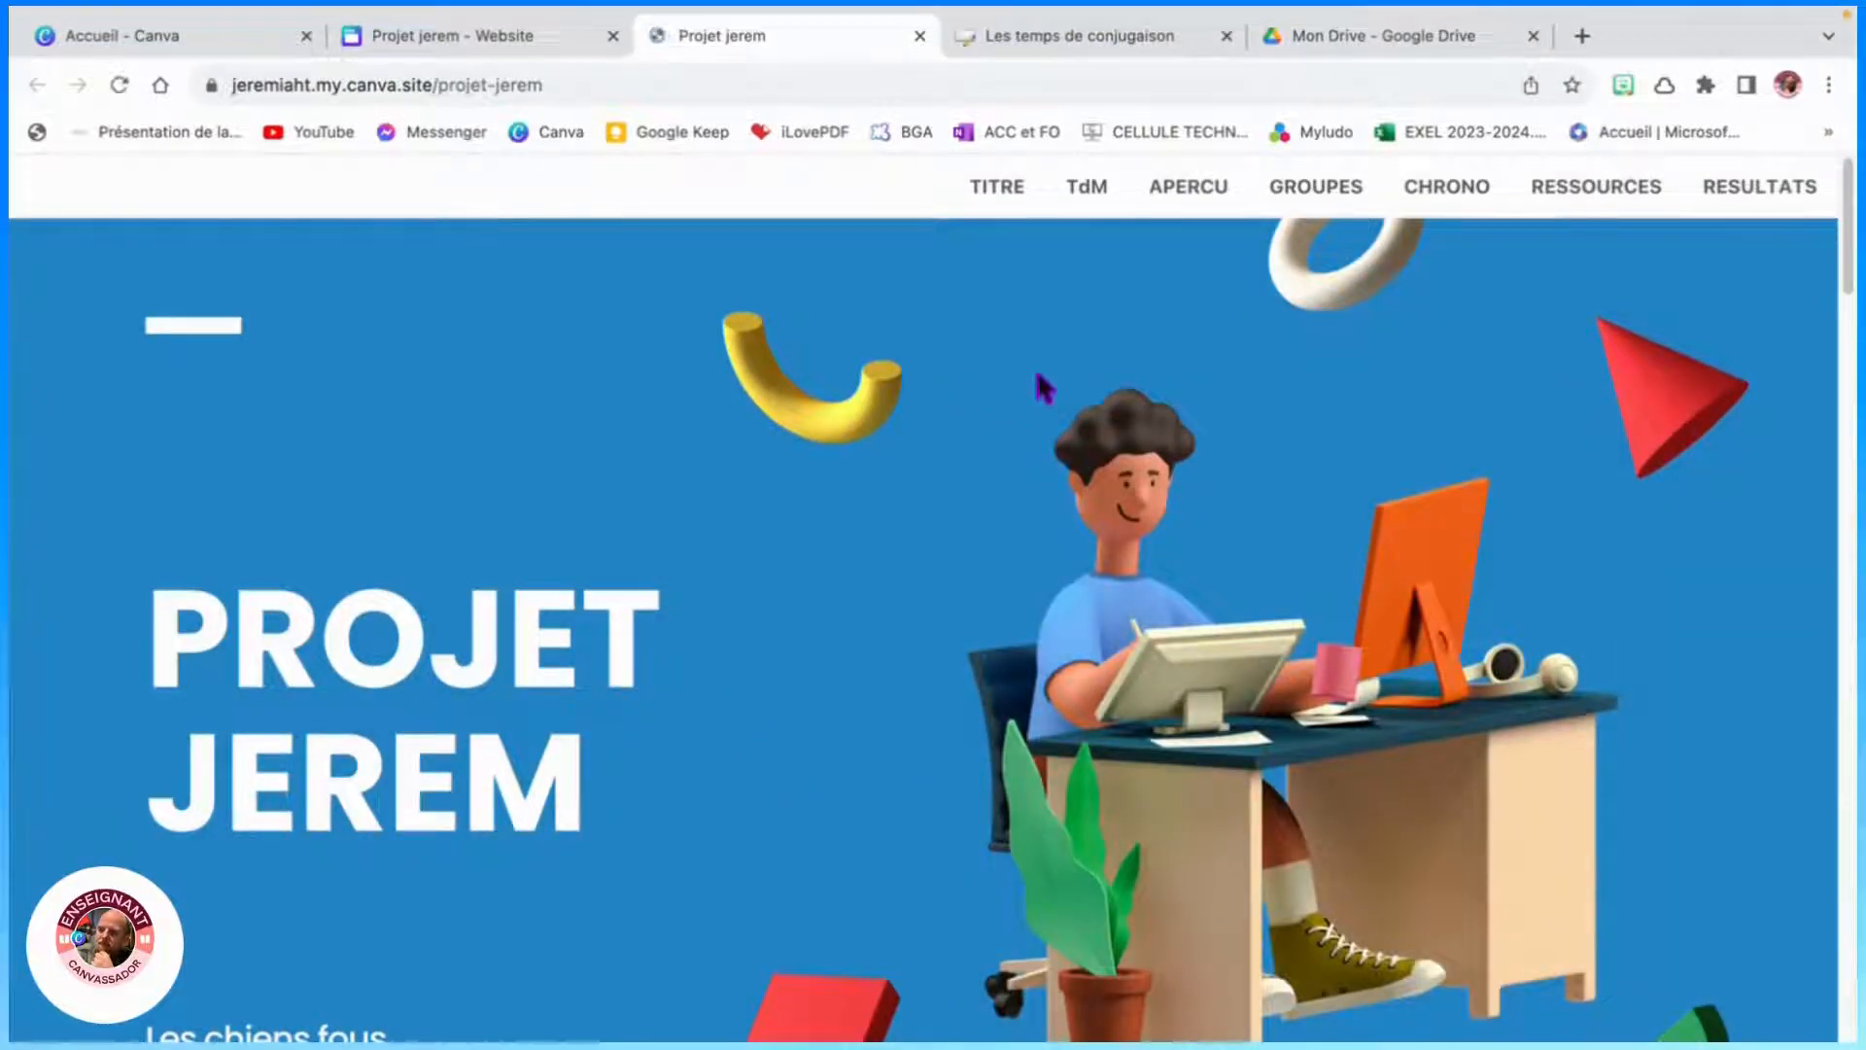
left_click(1088, 190)
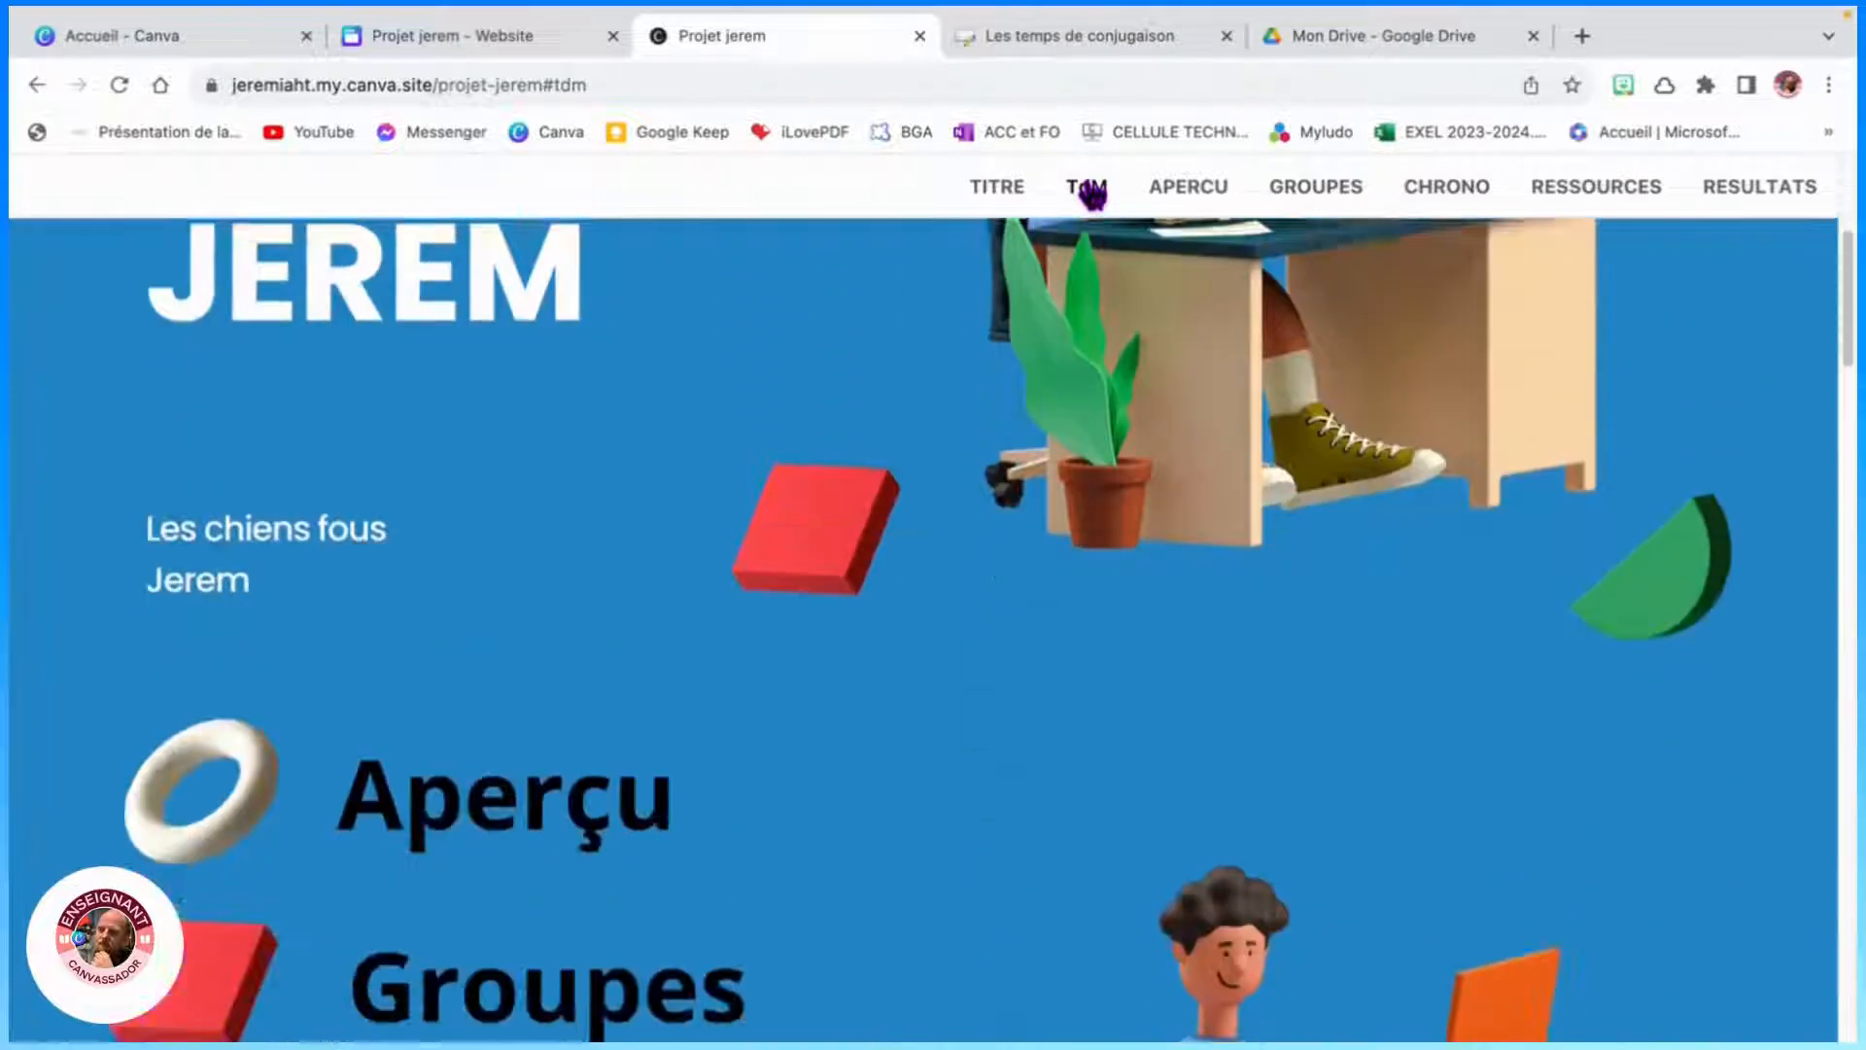
left_click(182, 533)
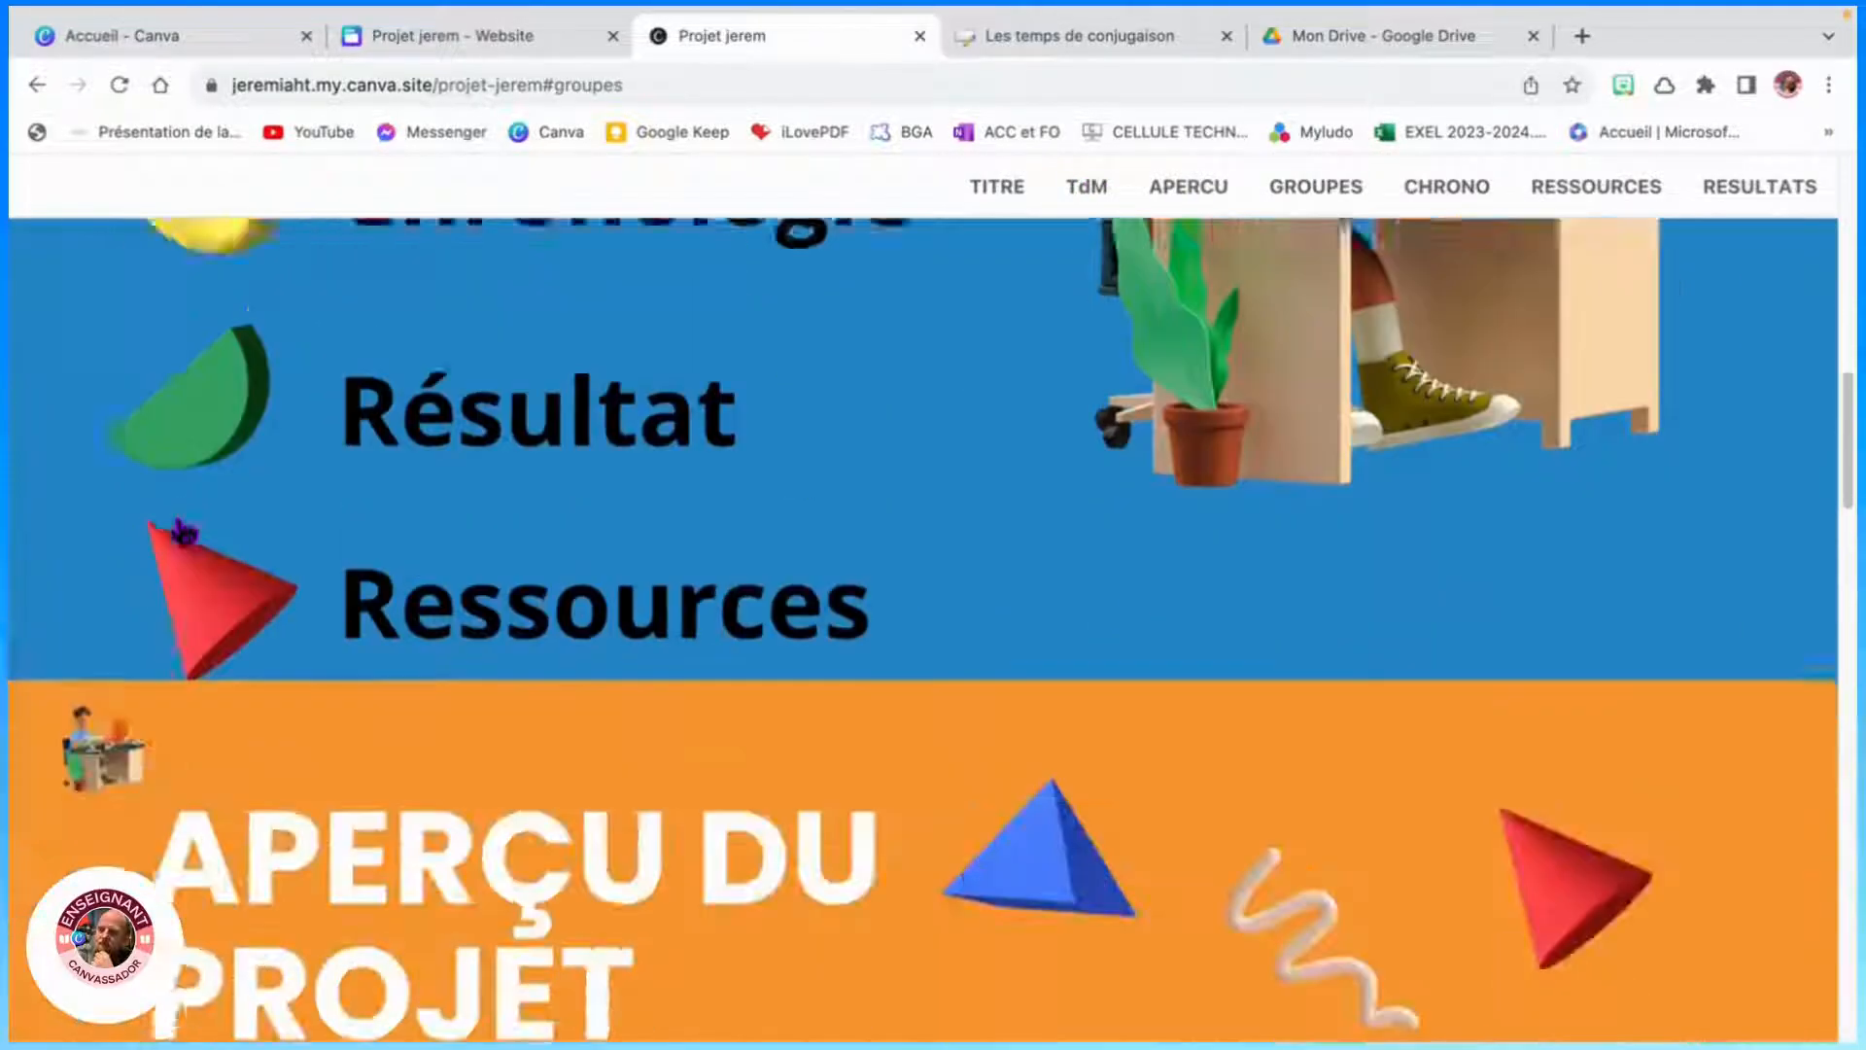
left_click(1431, 196)
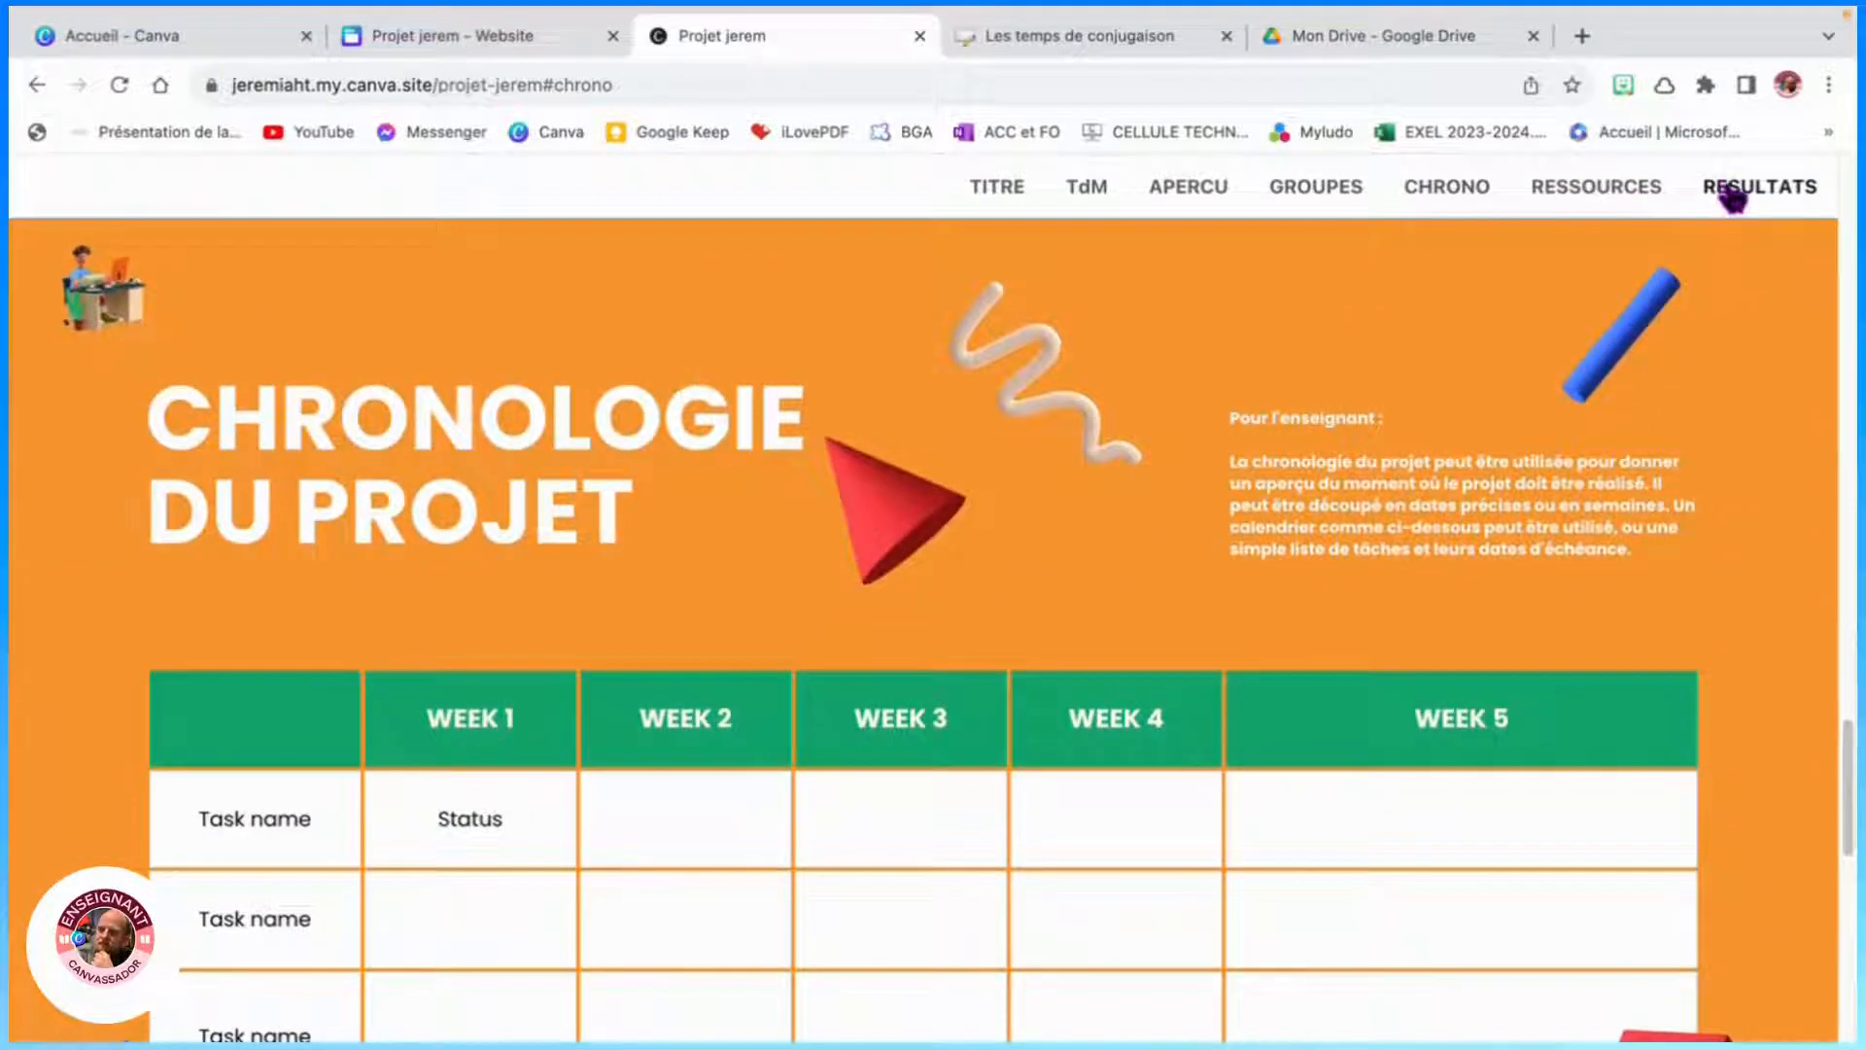
left_click(1731, 194)
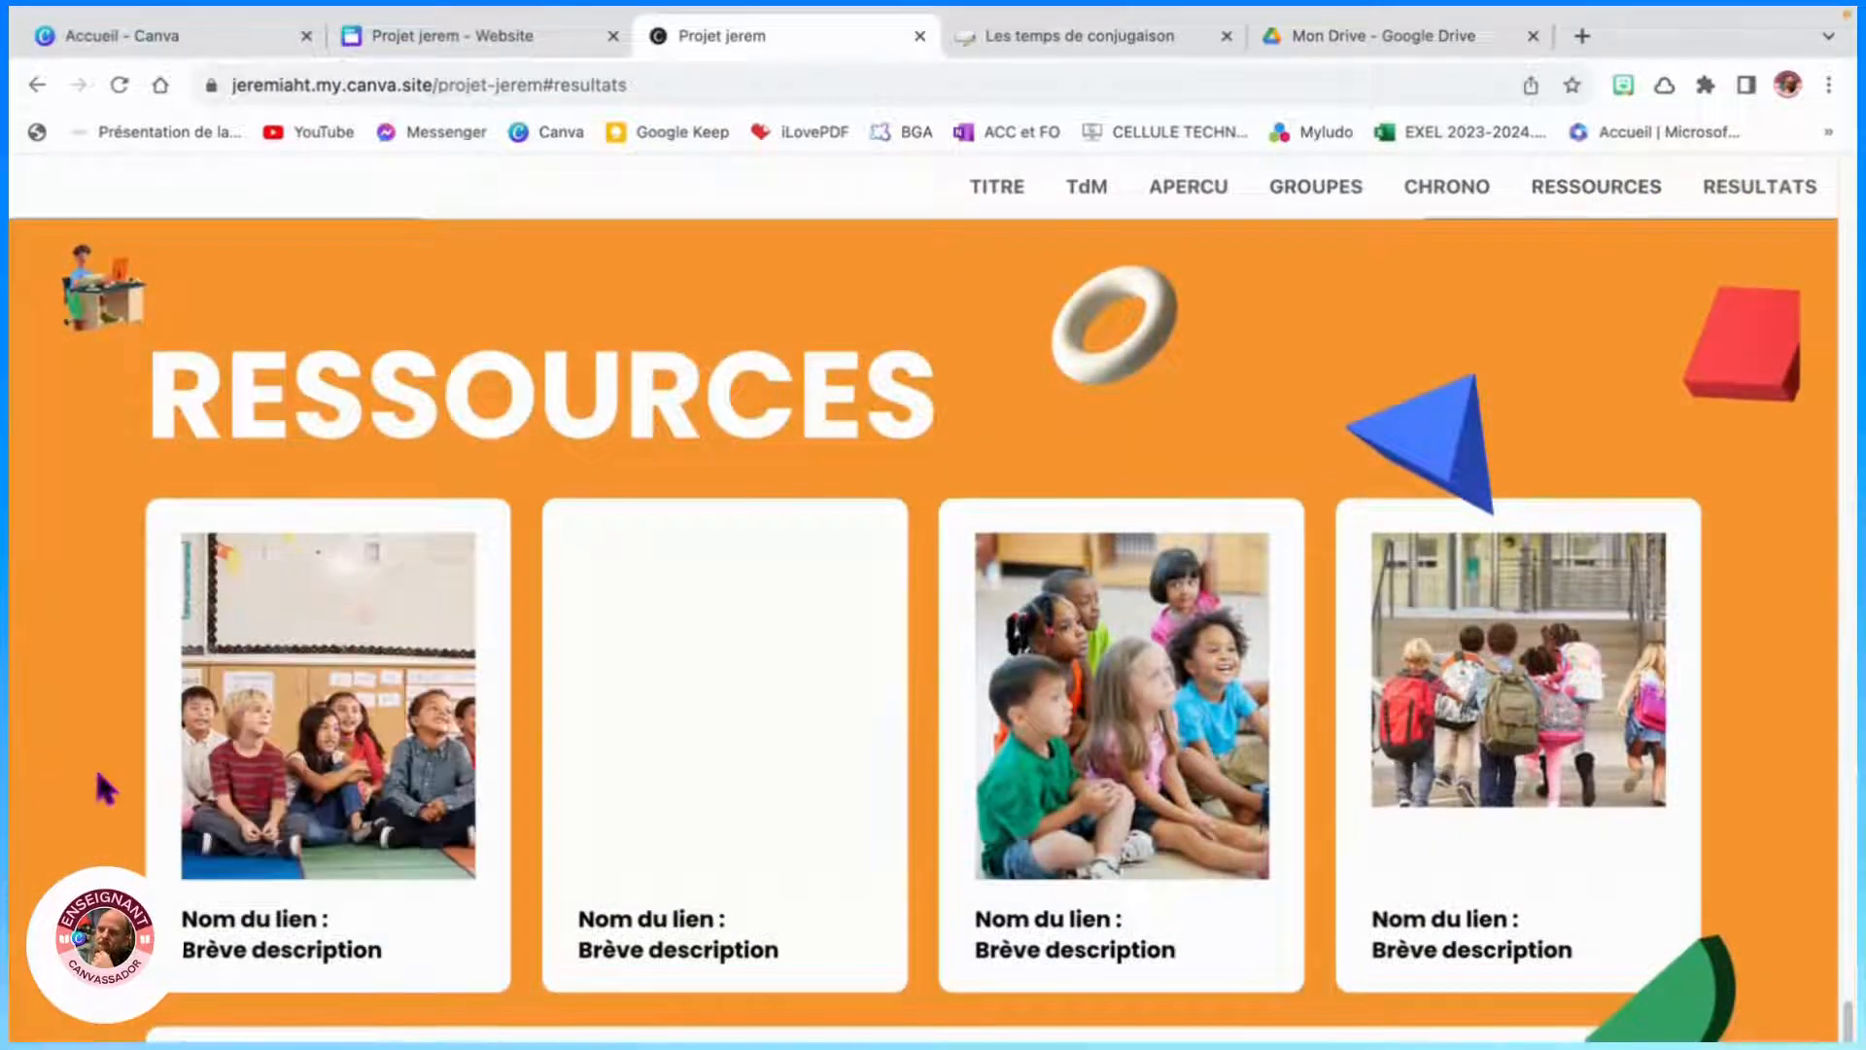
left_click(379, 692)
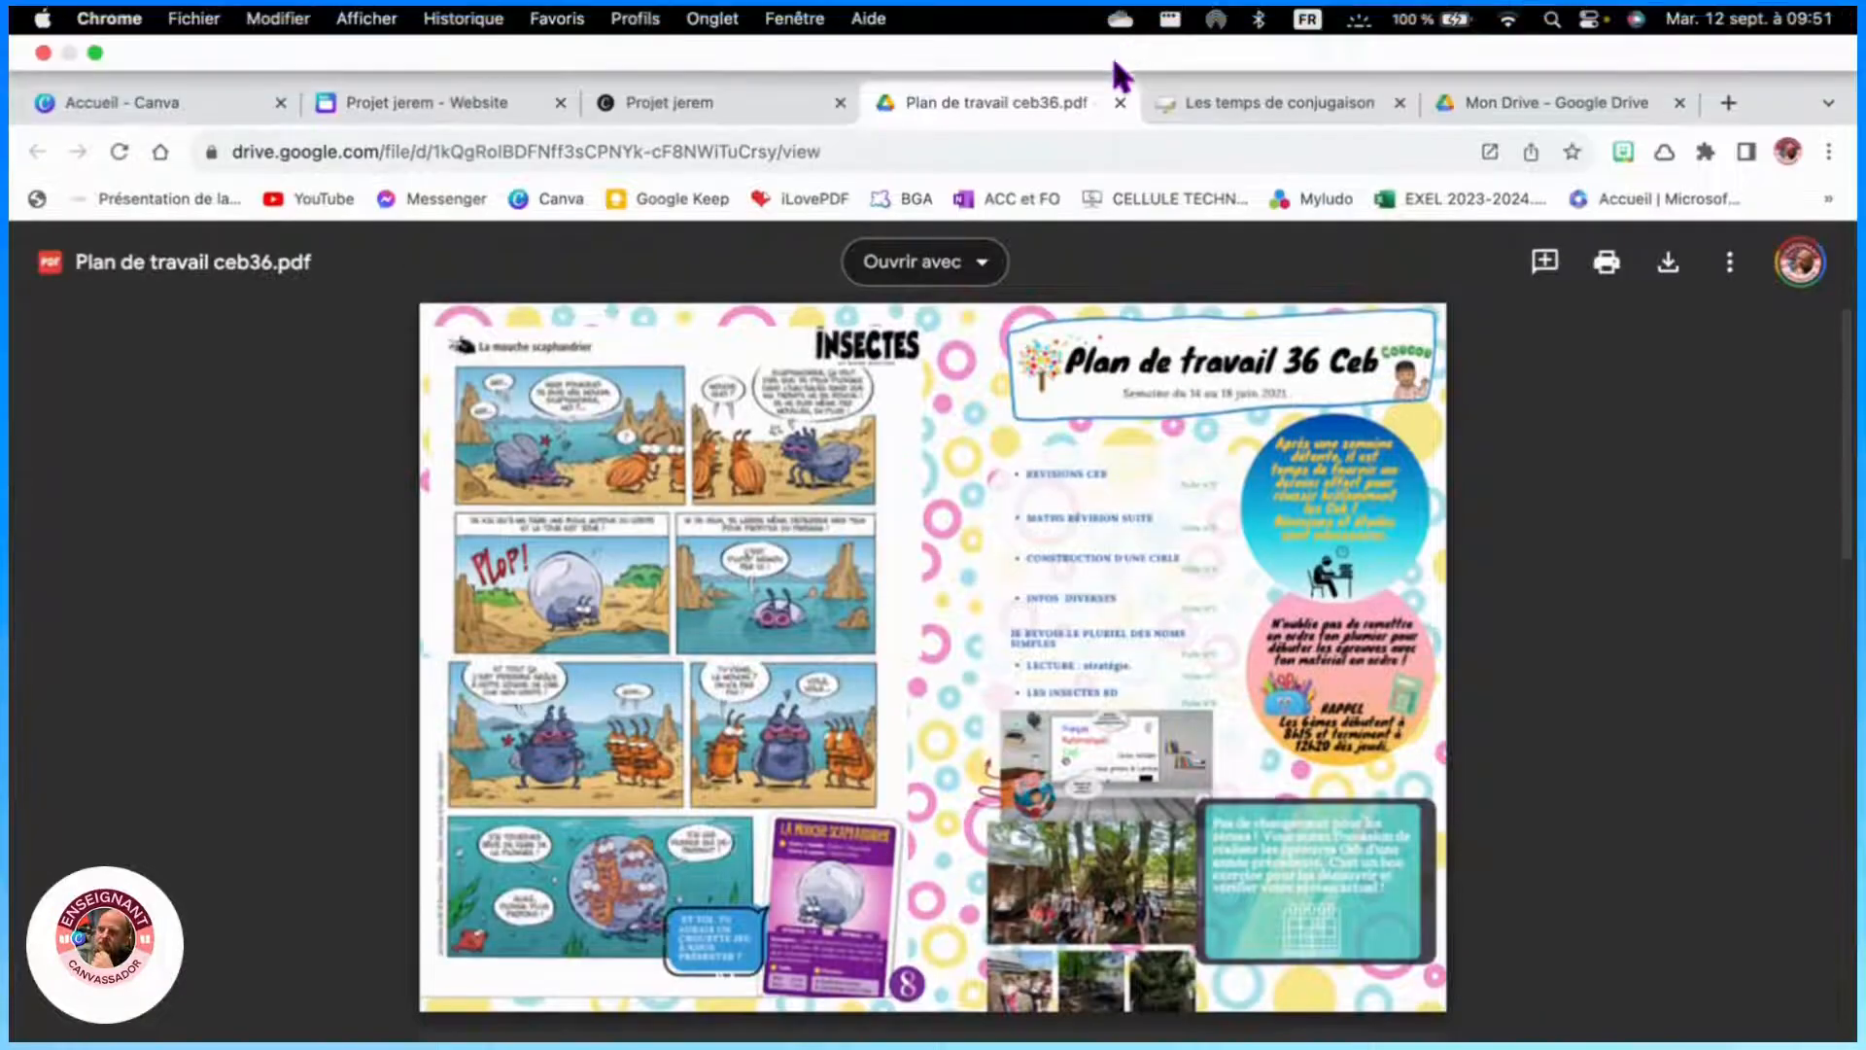
left_click(1119, 101)
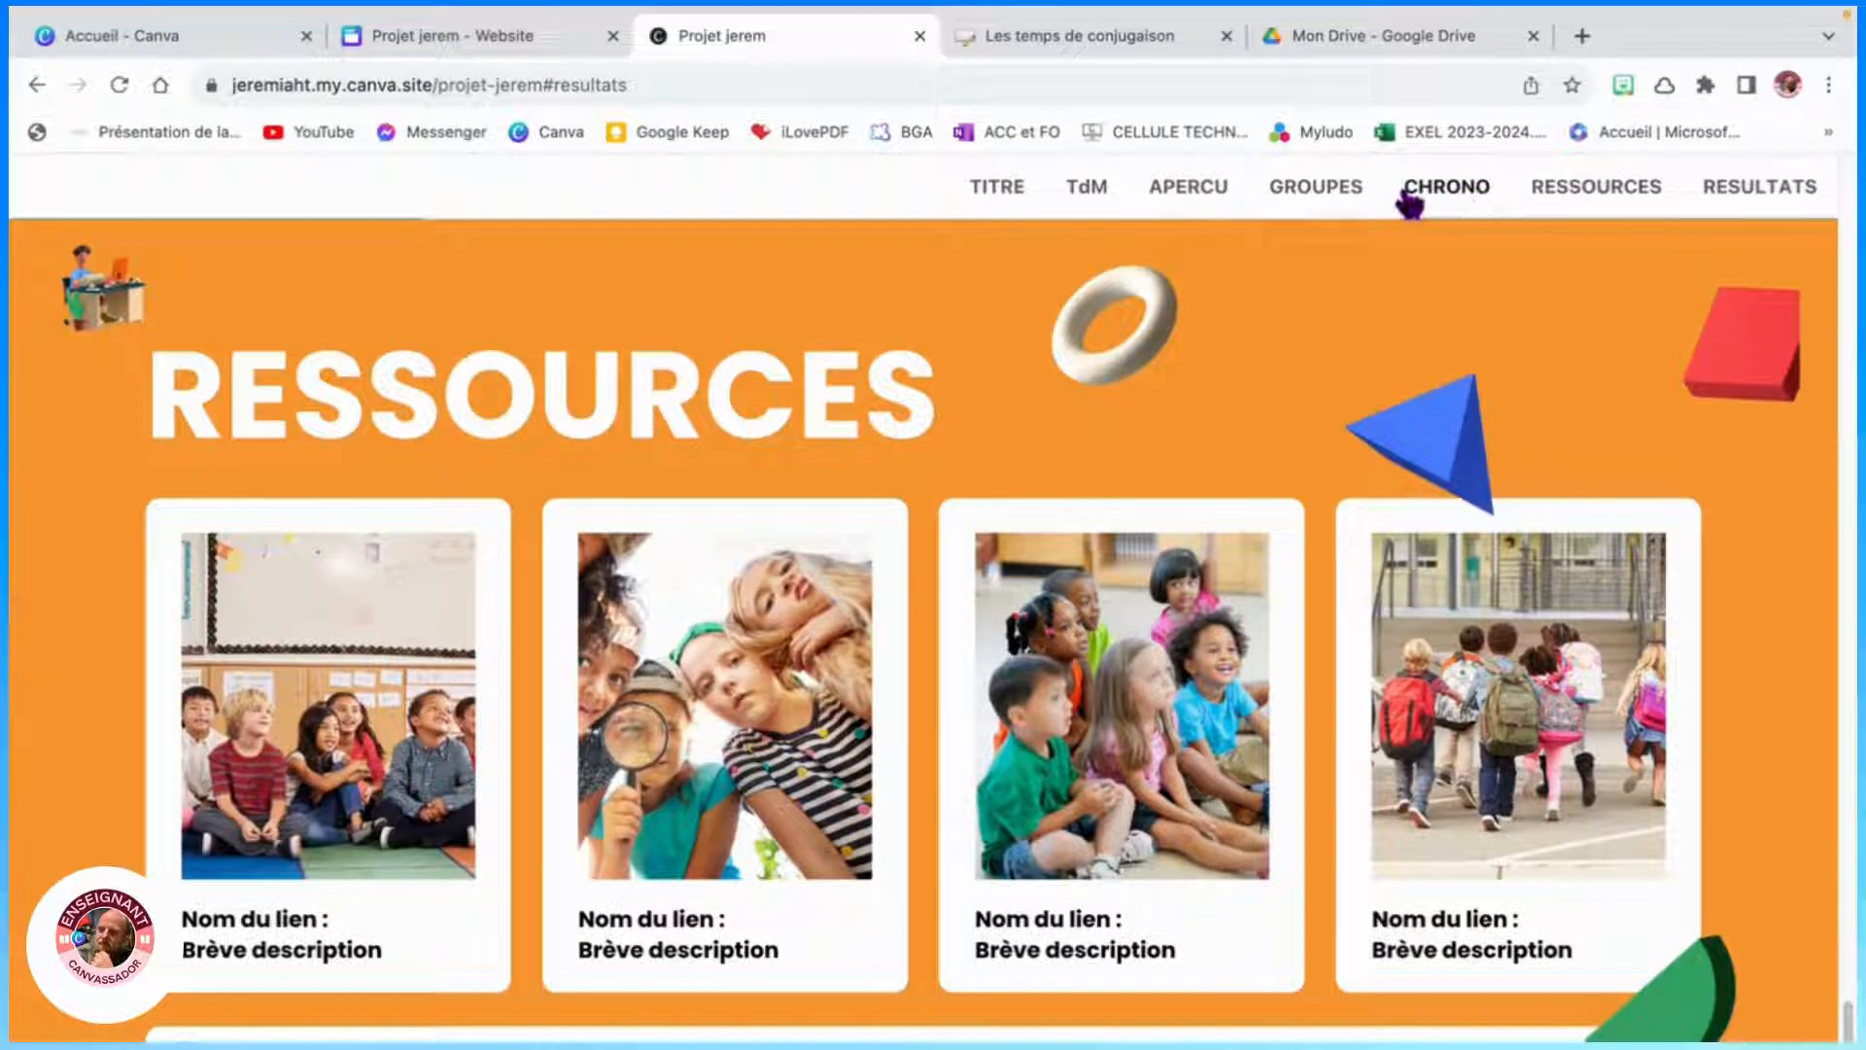
- Test the RESSOURCES and RESULTATS menu links and dismiss the activity's instruction box on the live site
left_click(1586, 189)
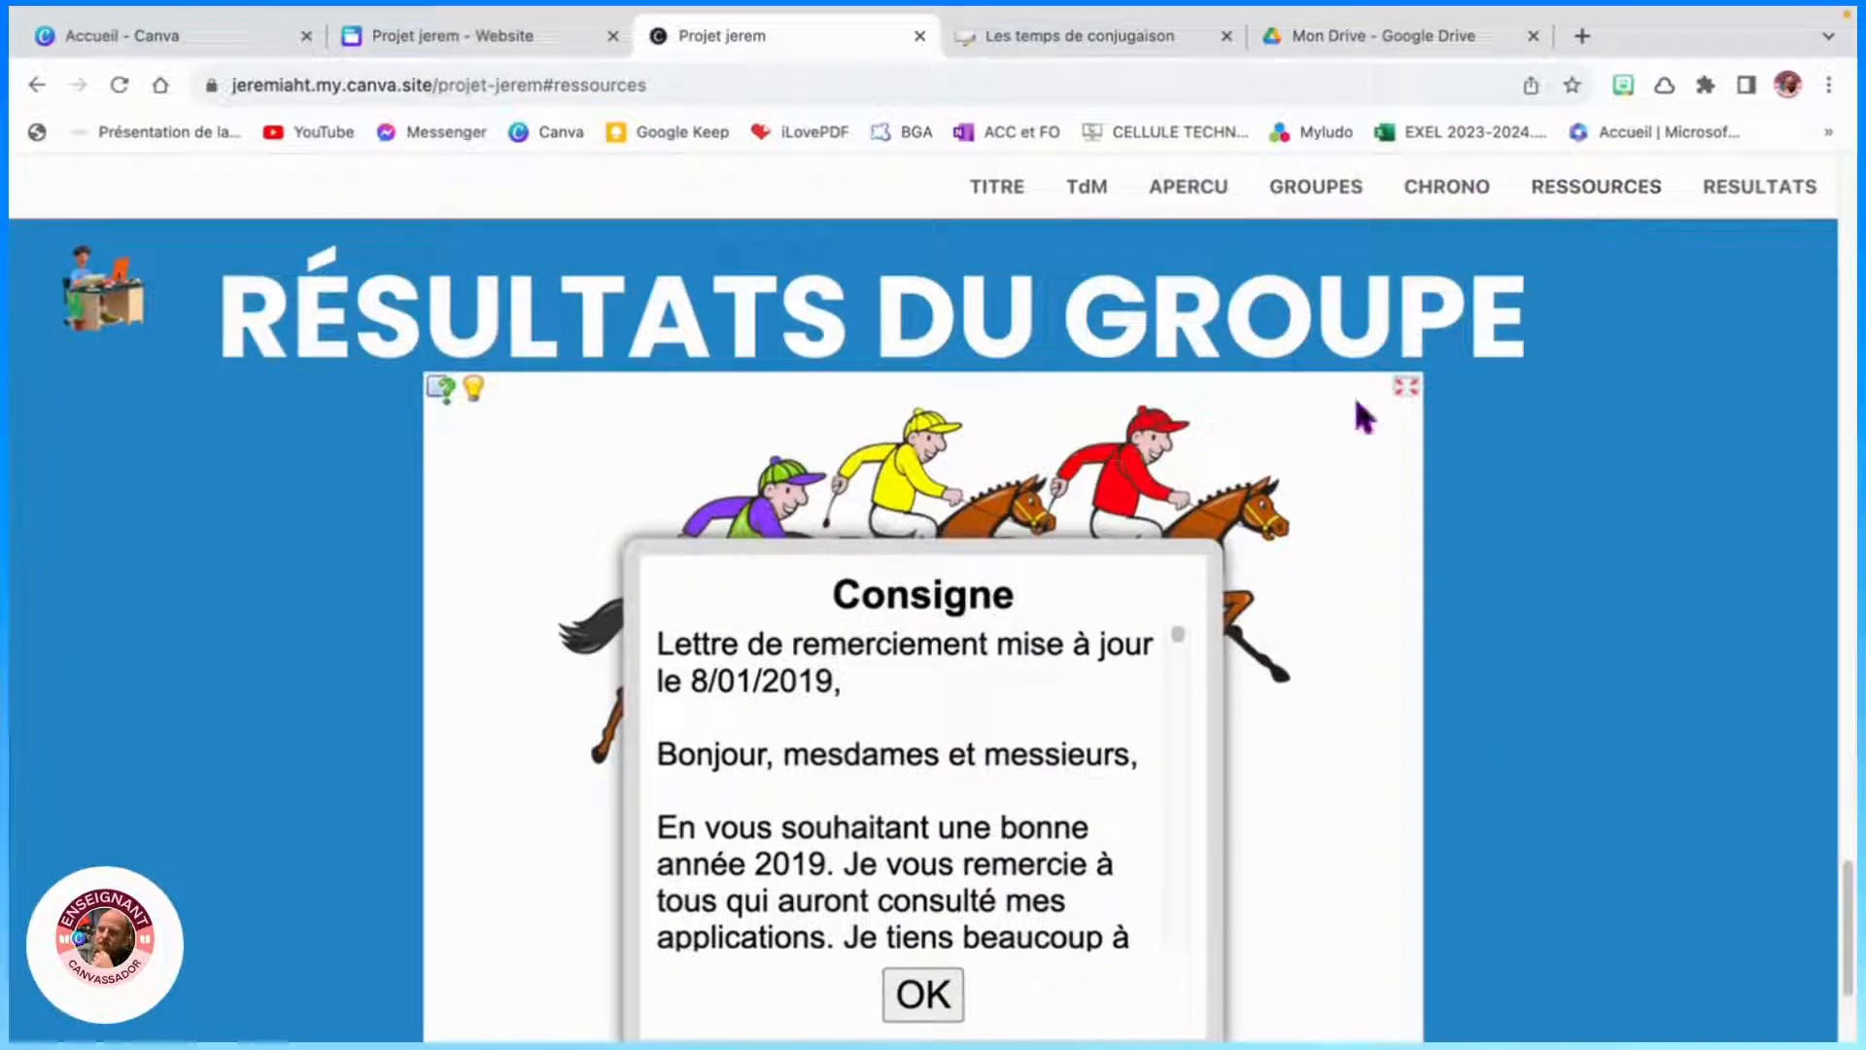
left_click(1753, 187)
left_click(1565, 194)
left_click(941, 999)
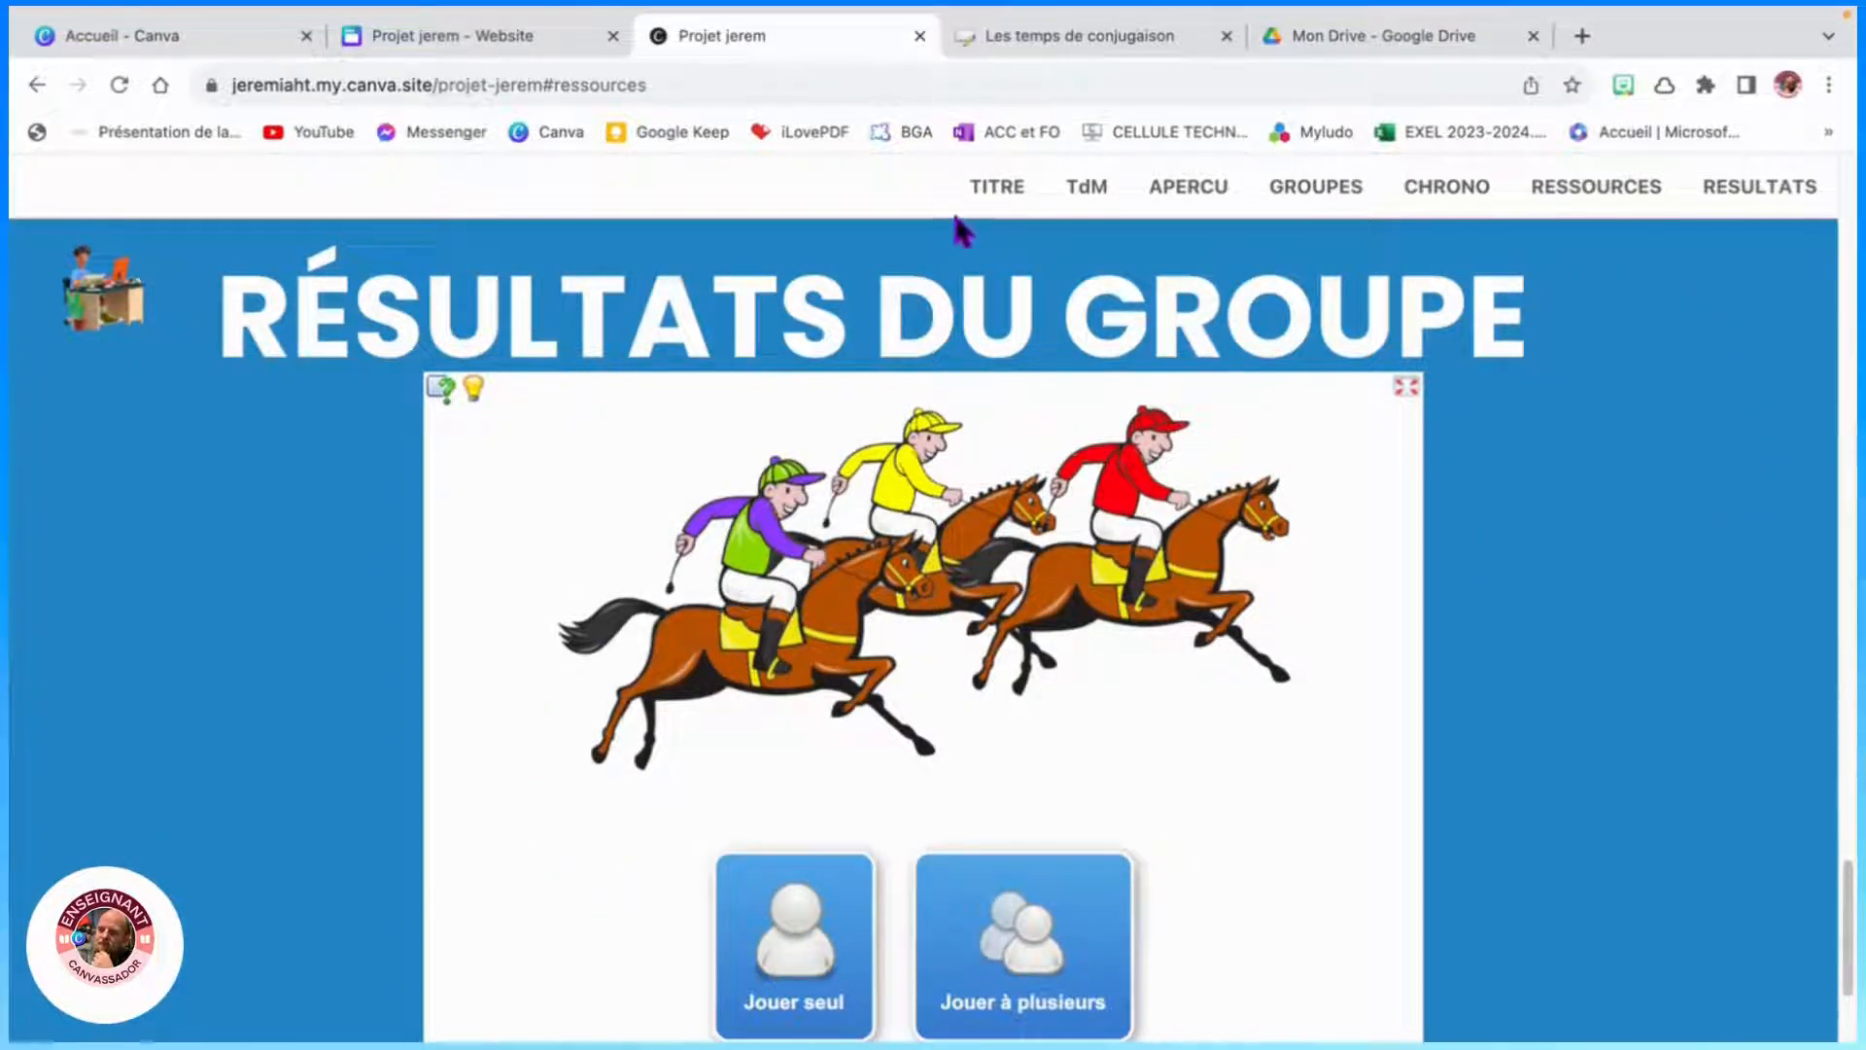
- Test the RESULTATS and RESSOURCES menu links on the live website
left_click(1722, 202)
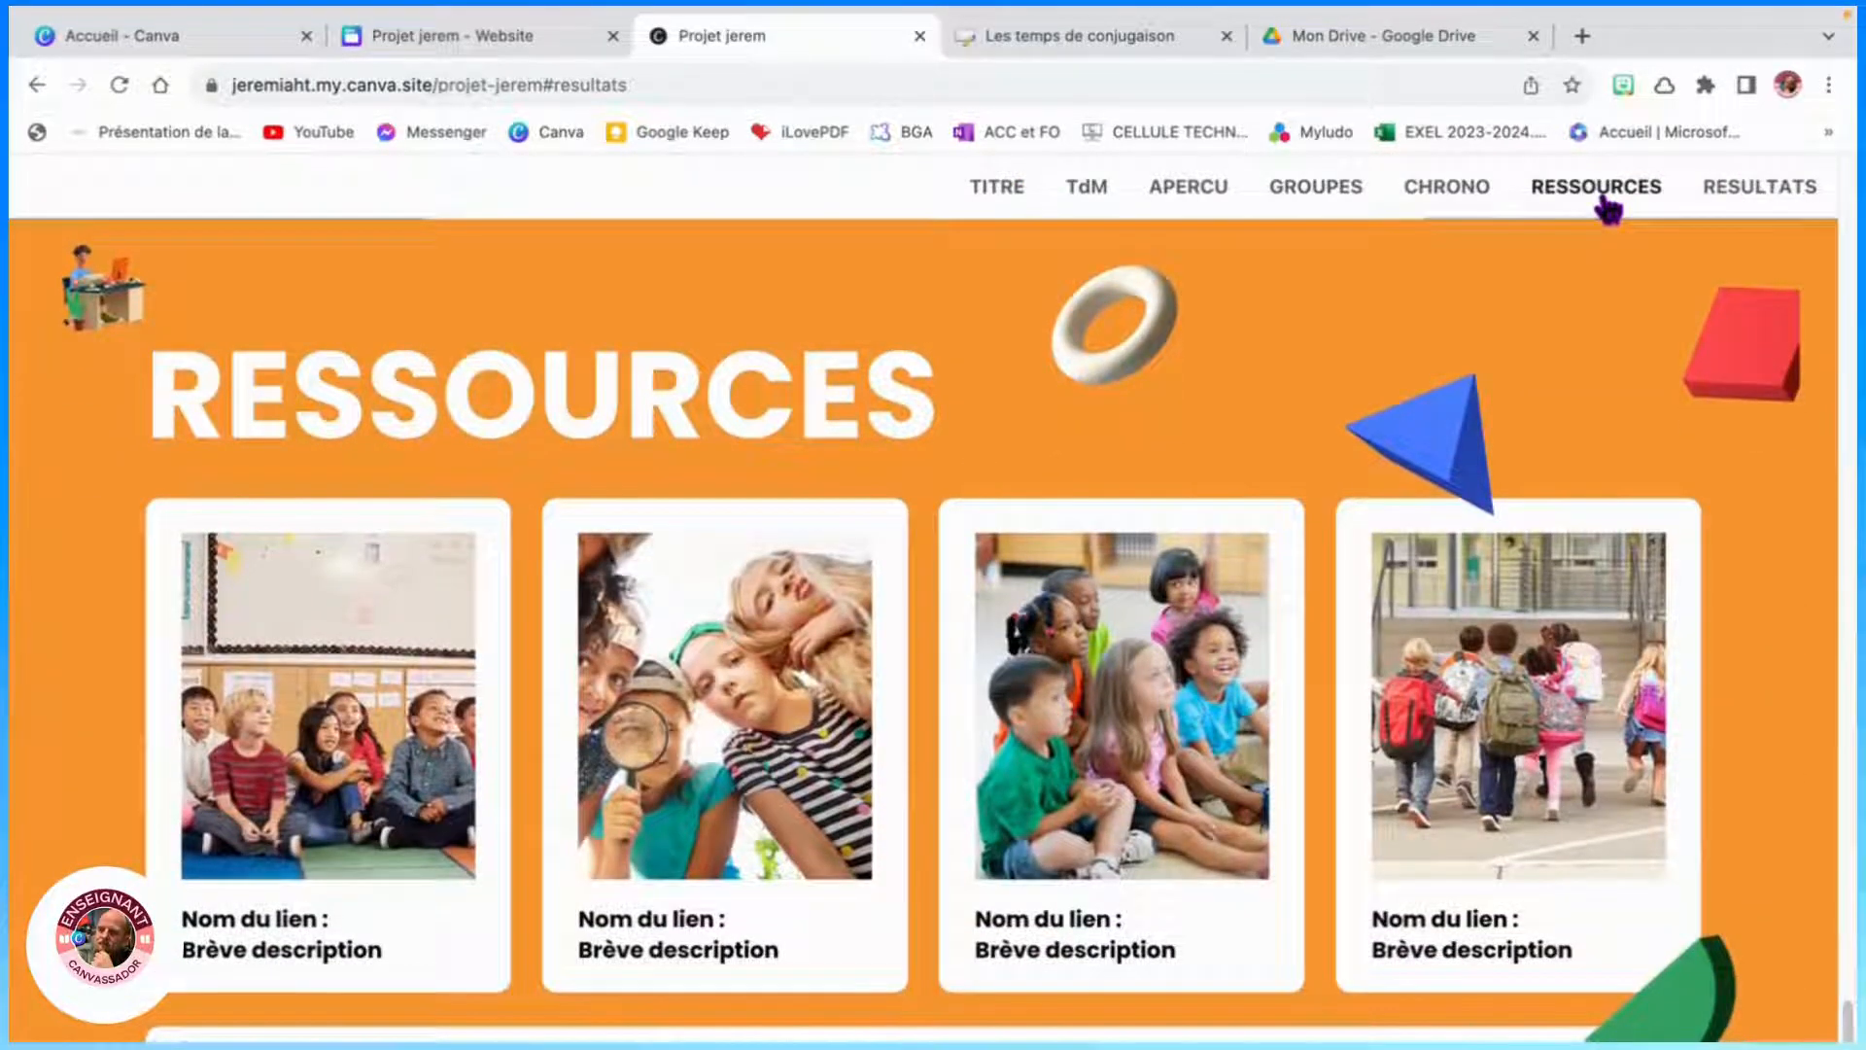
left_click(1608, 201)
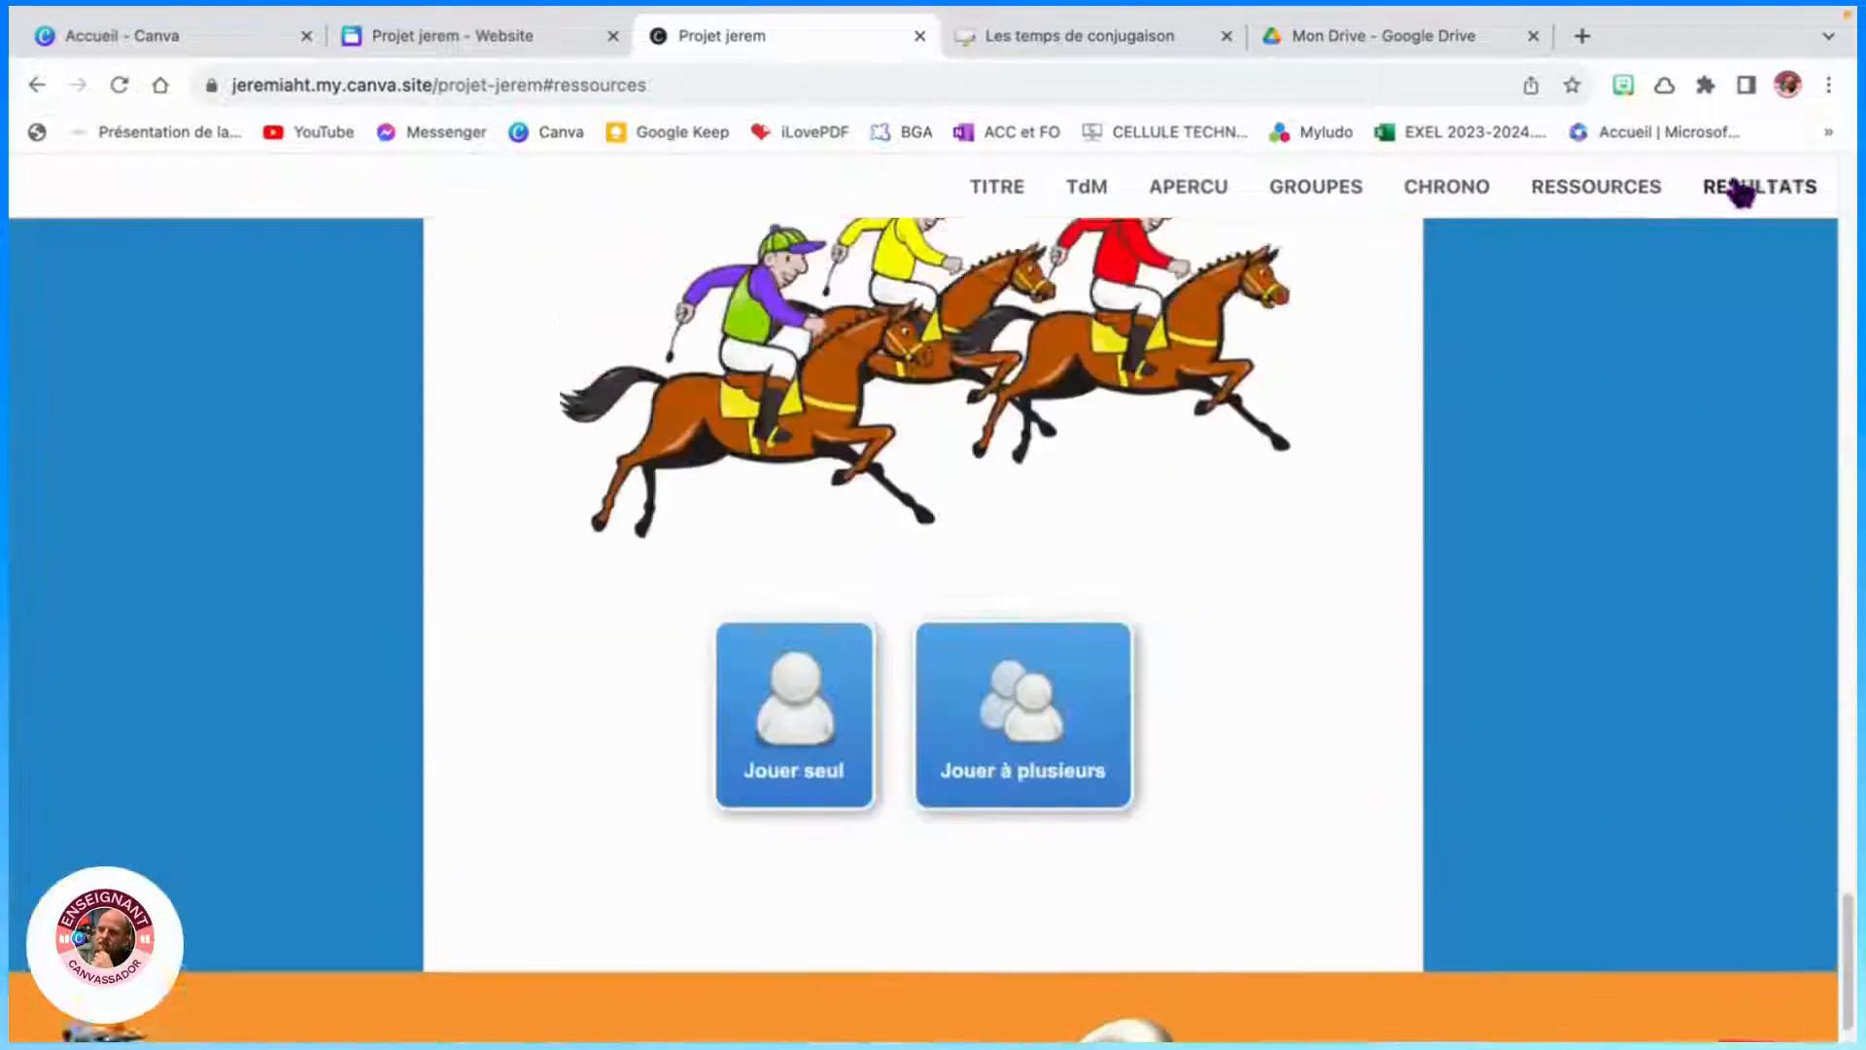
- Return to the Canva editor and rename page 7's title to RESSOURCES
left_click(490, 38)
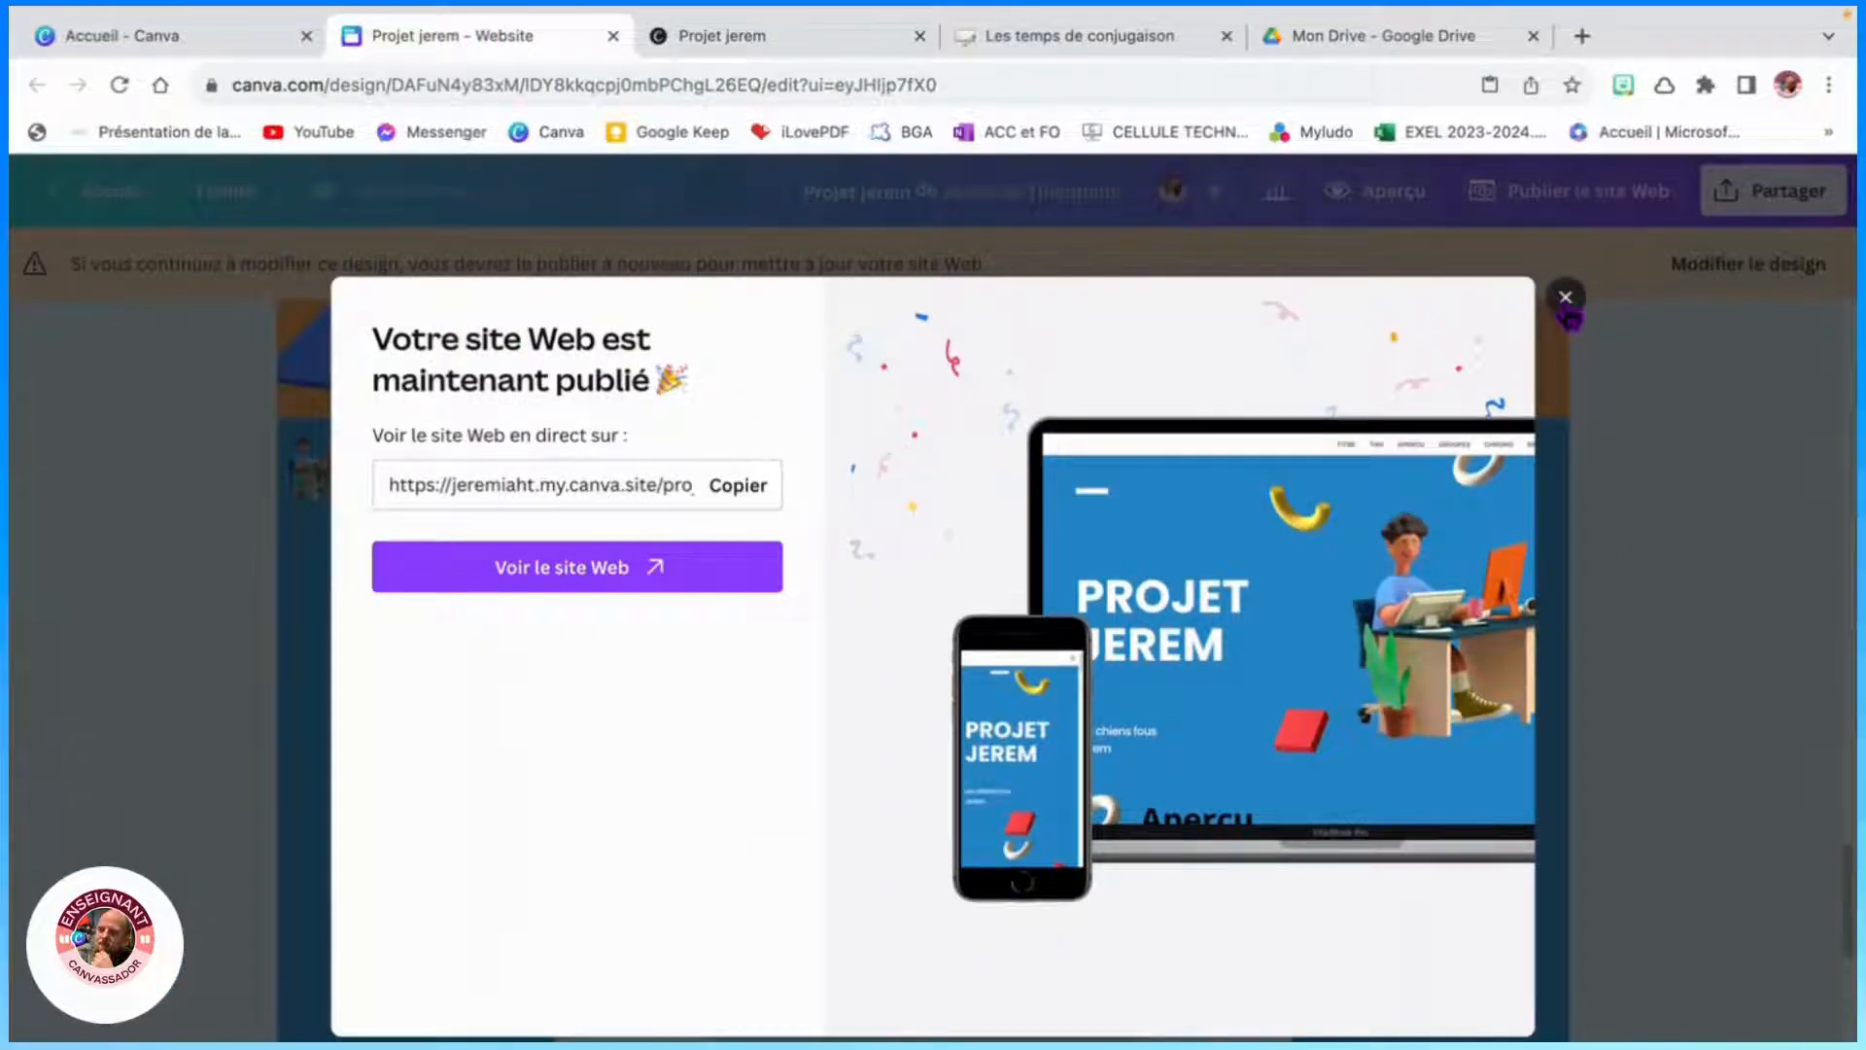
left_click(1565, 299)
left_click(1686, 275)
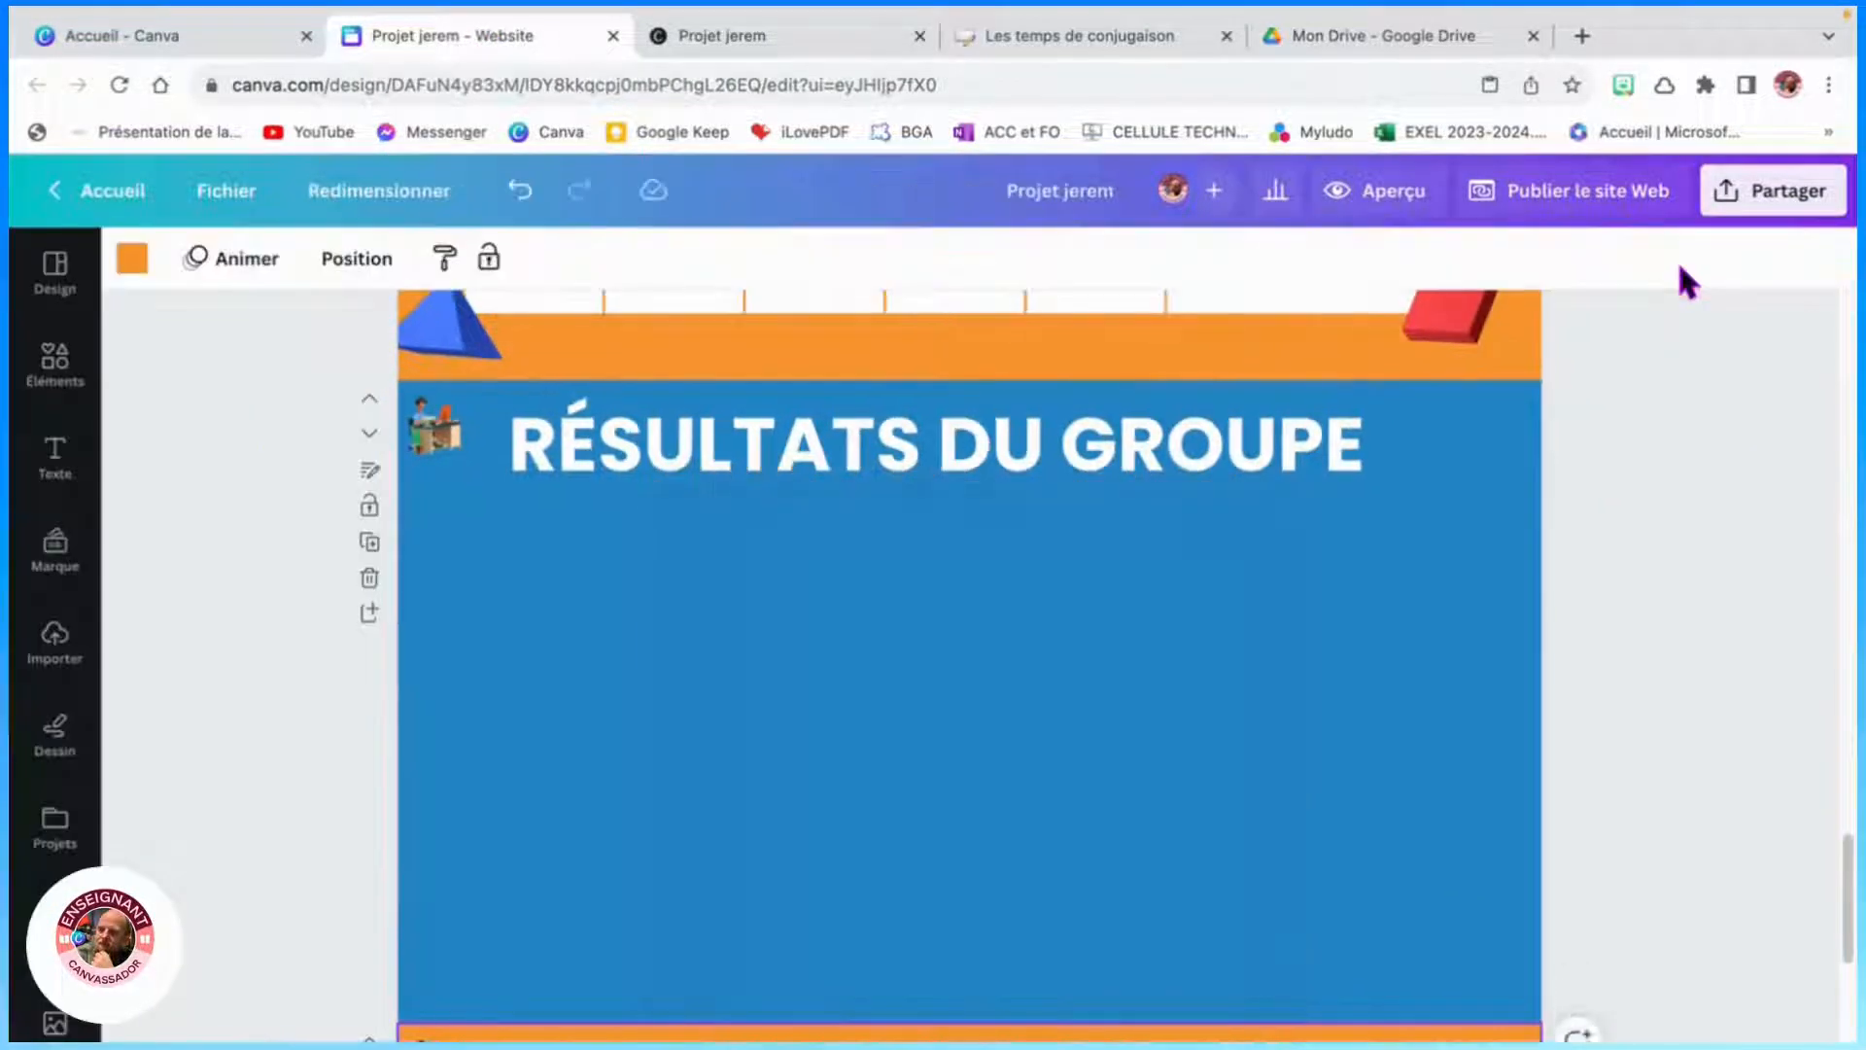
scroll(533, 738, "down", 7)
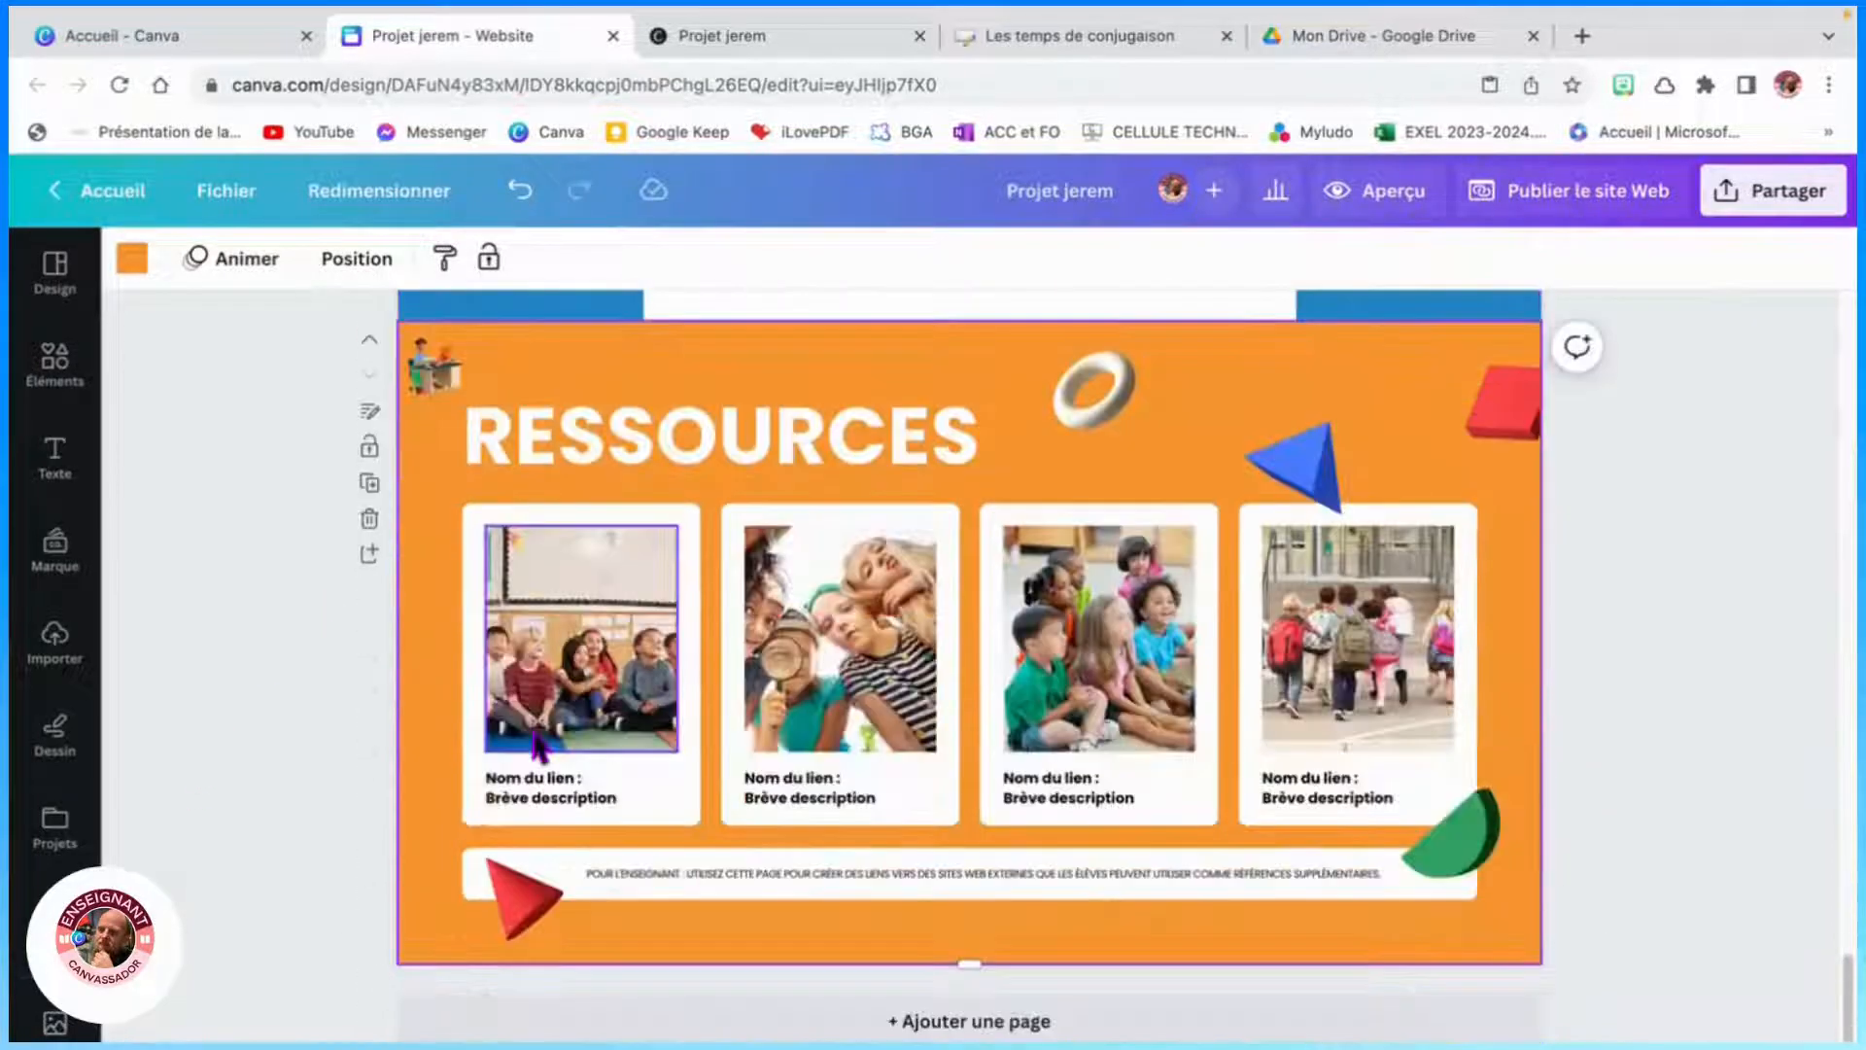
left_click(371, 412)
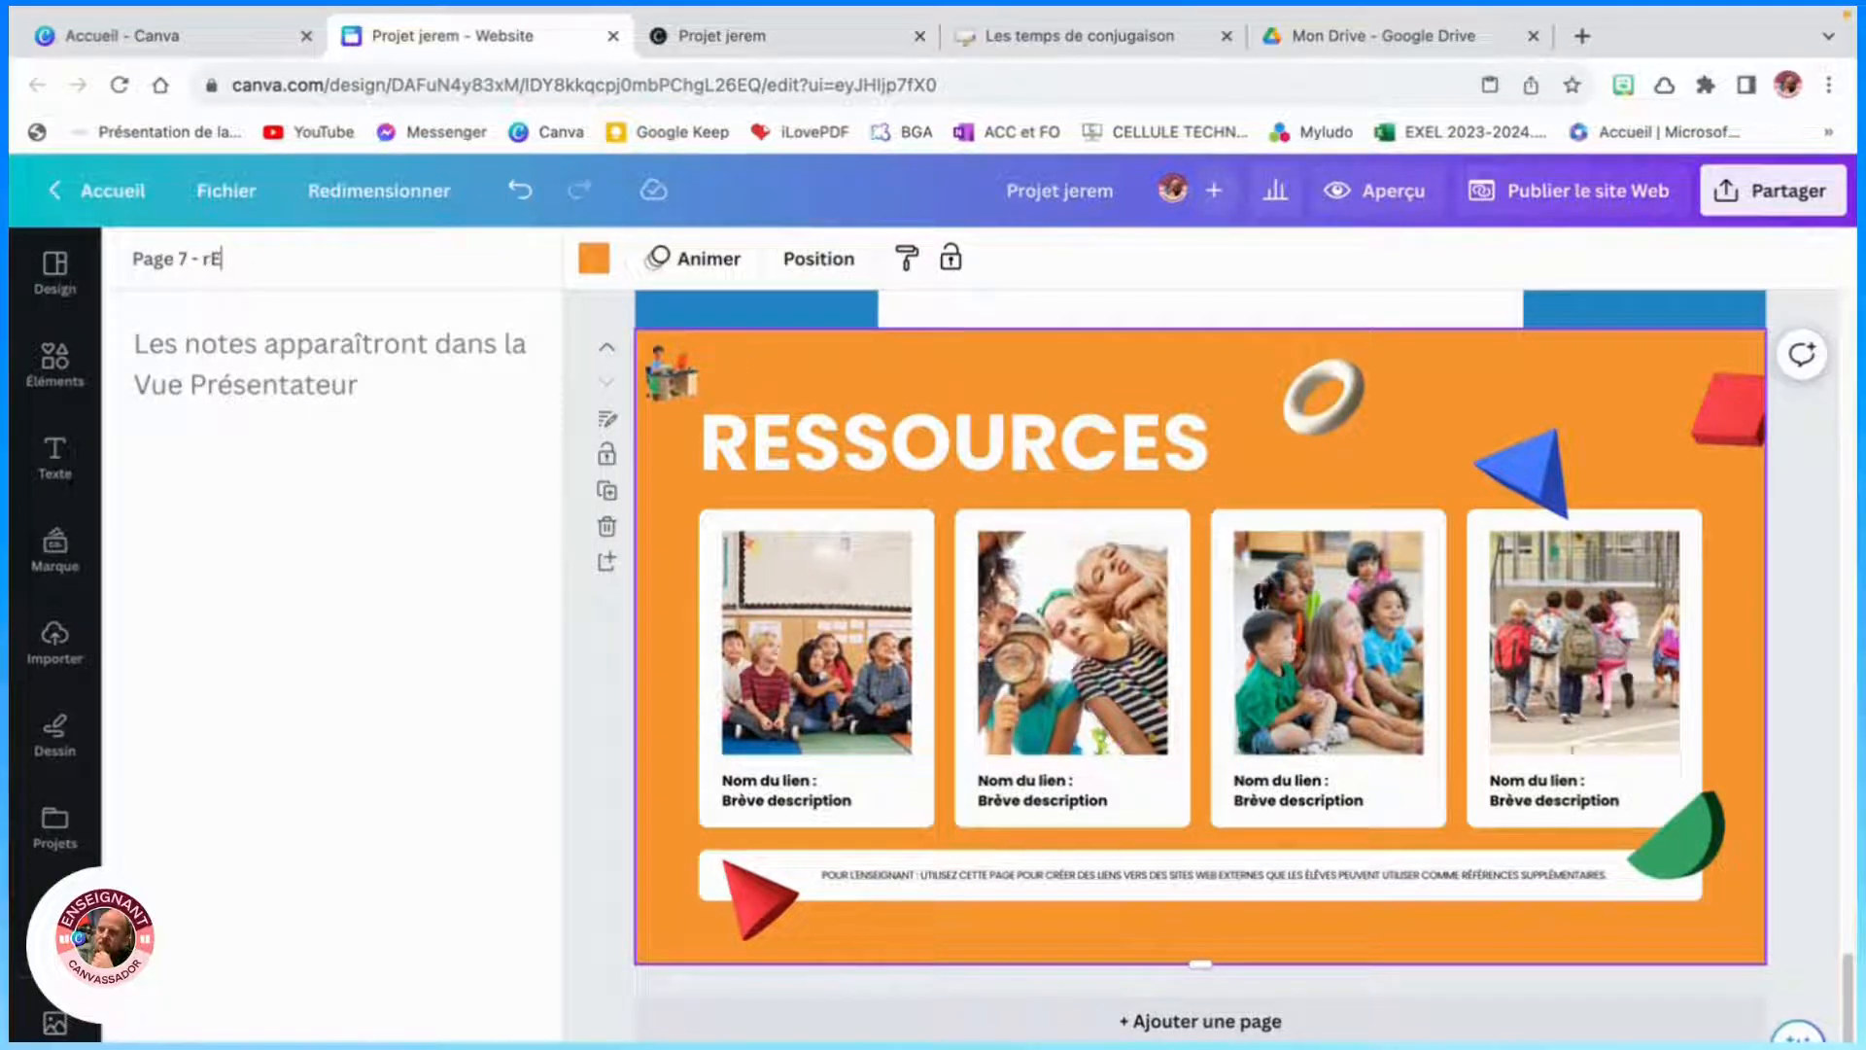
key("Return")
key("Return")
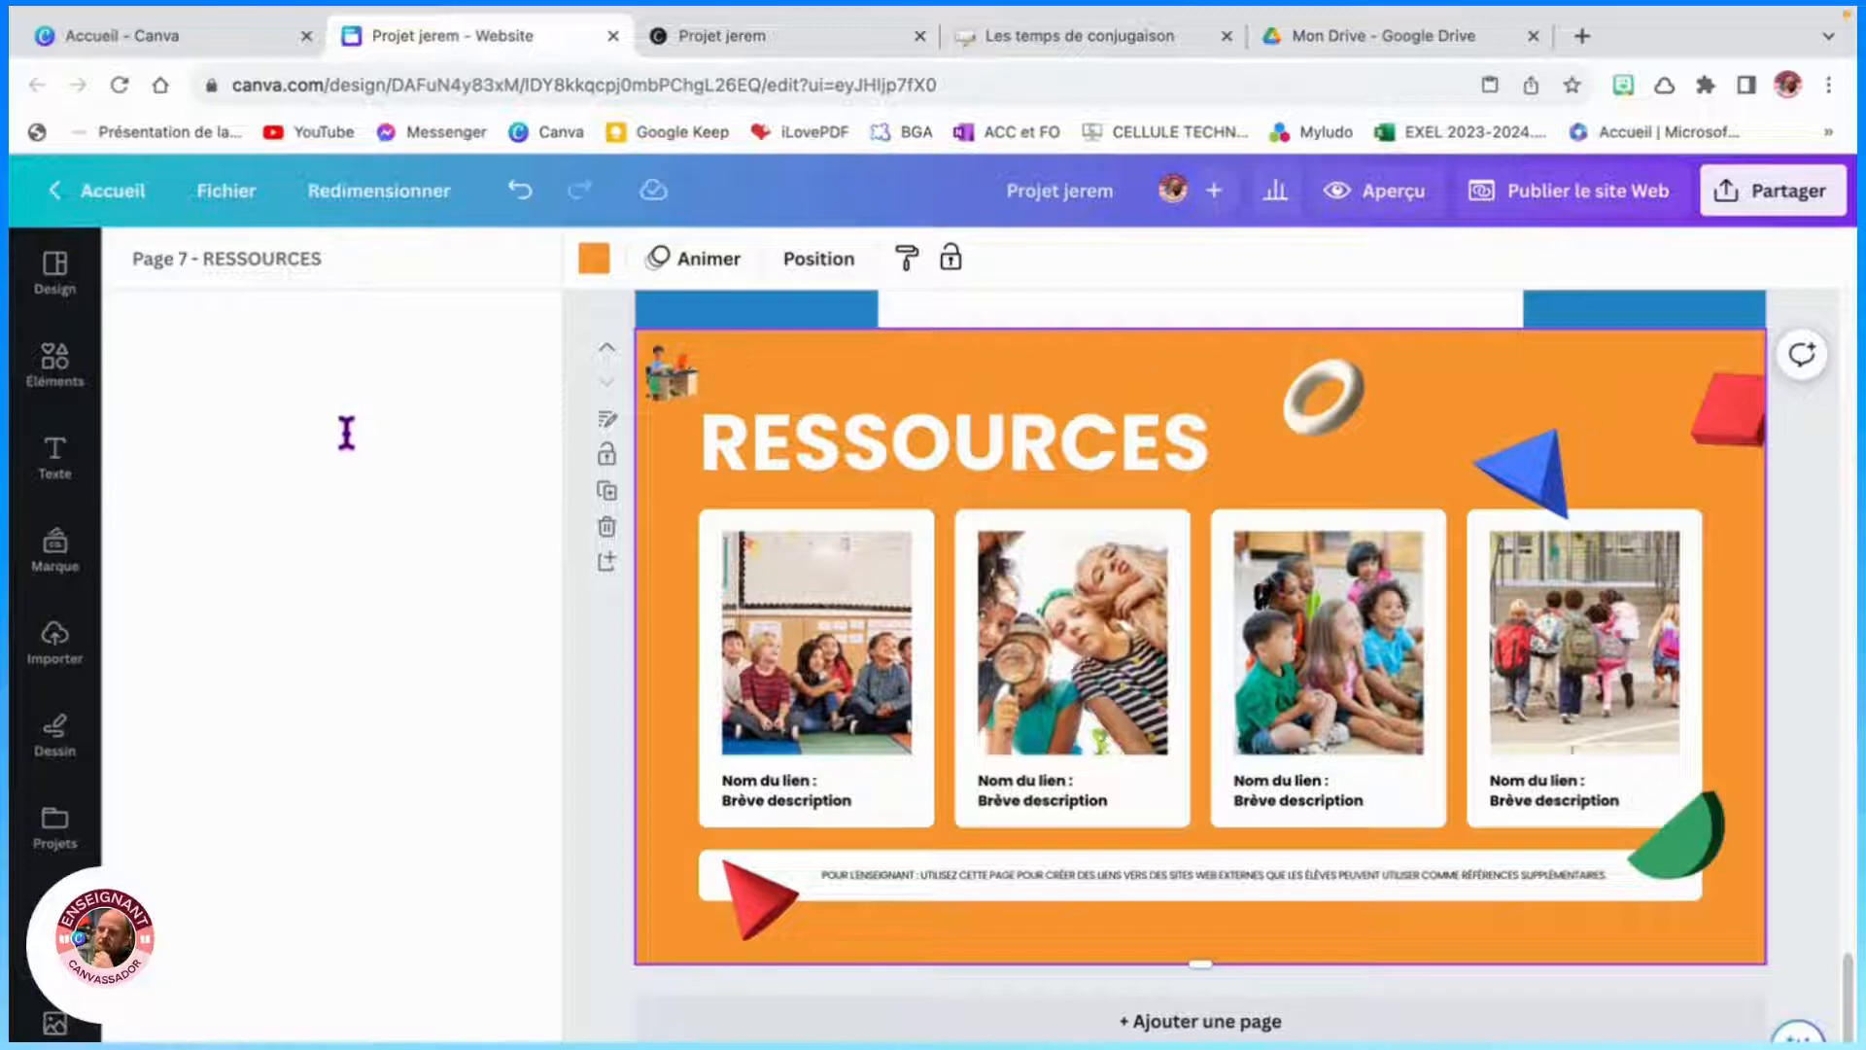
- Republish the website to update the live site with the renamed page
scroll(970, 632, "up", 8)
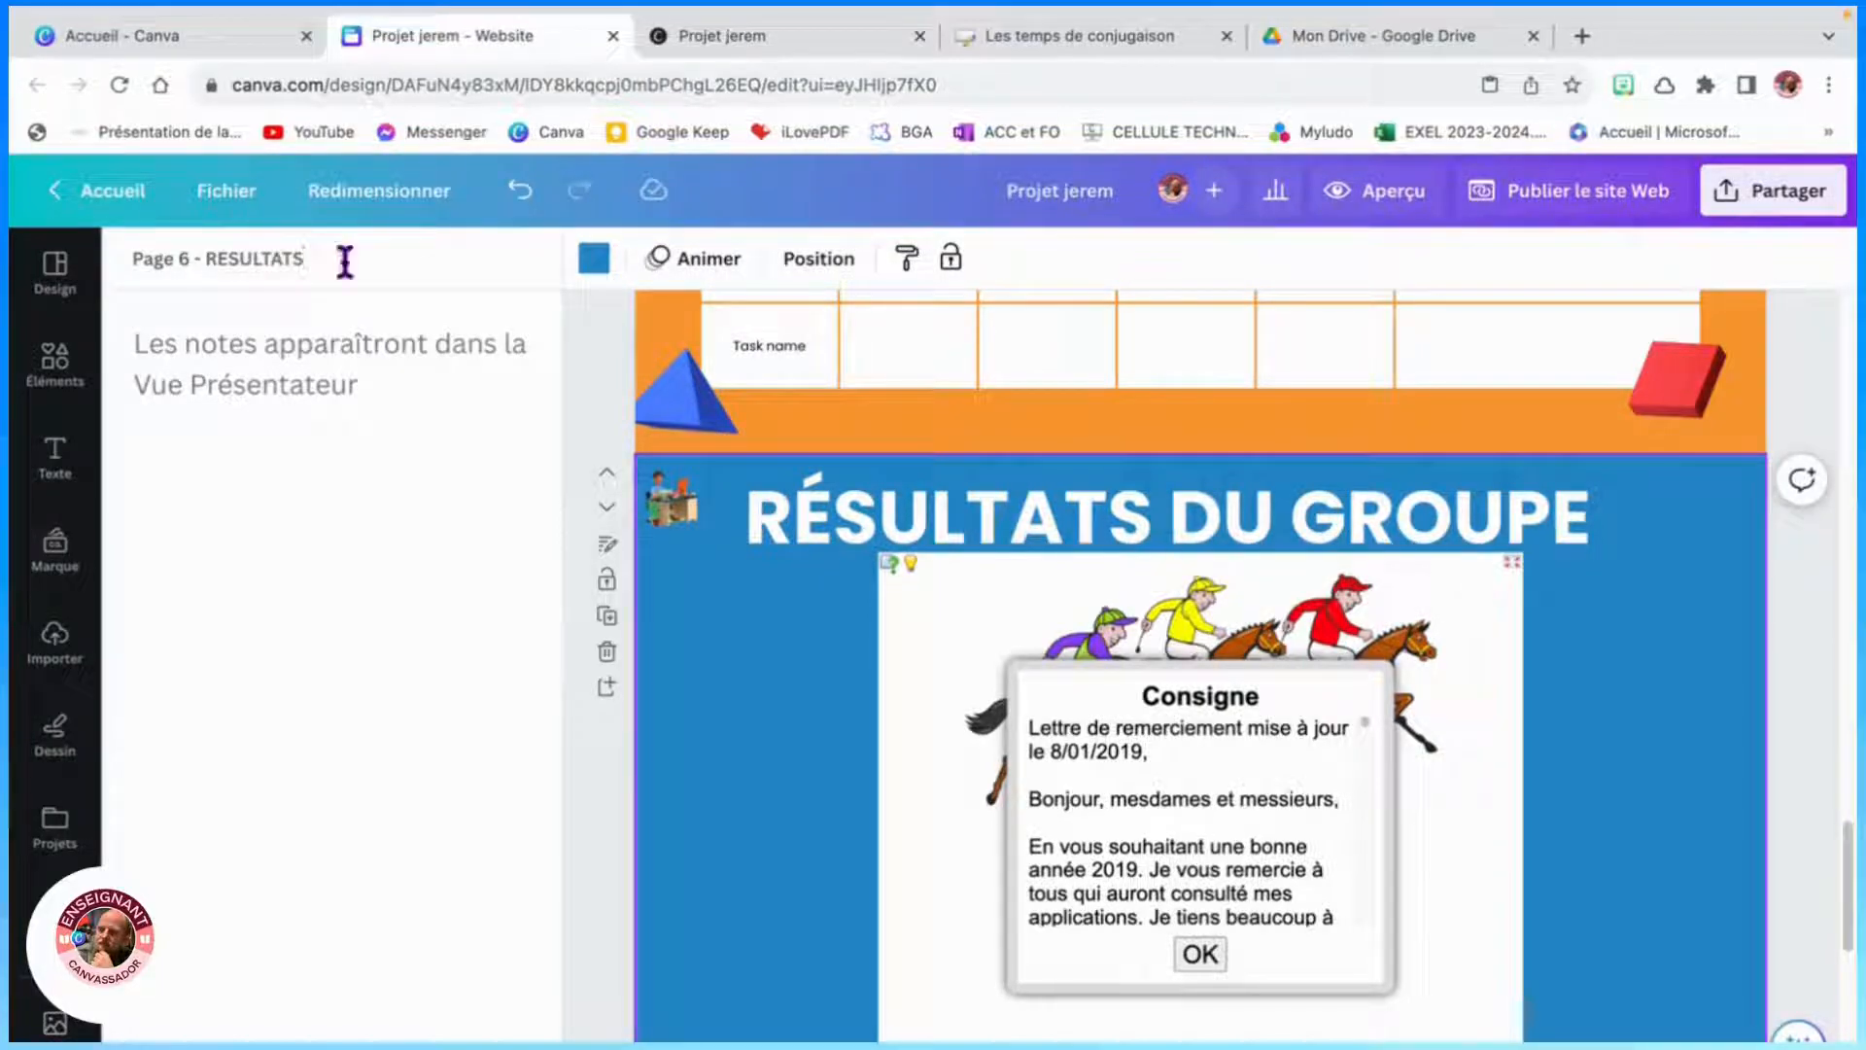
left_click(1584, 194)
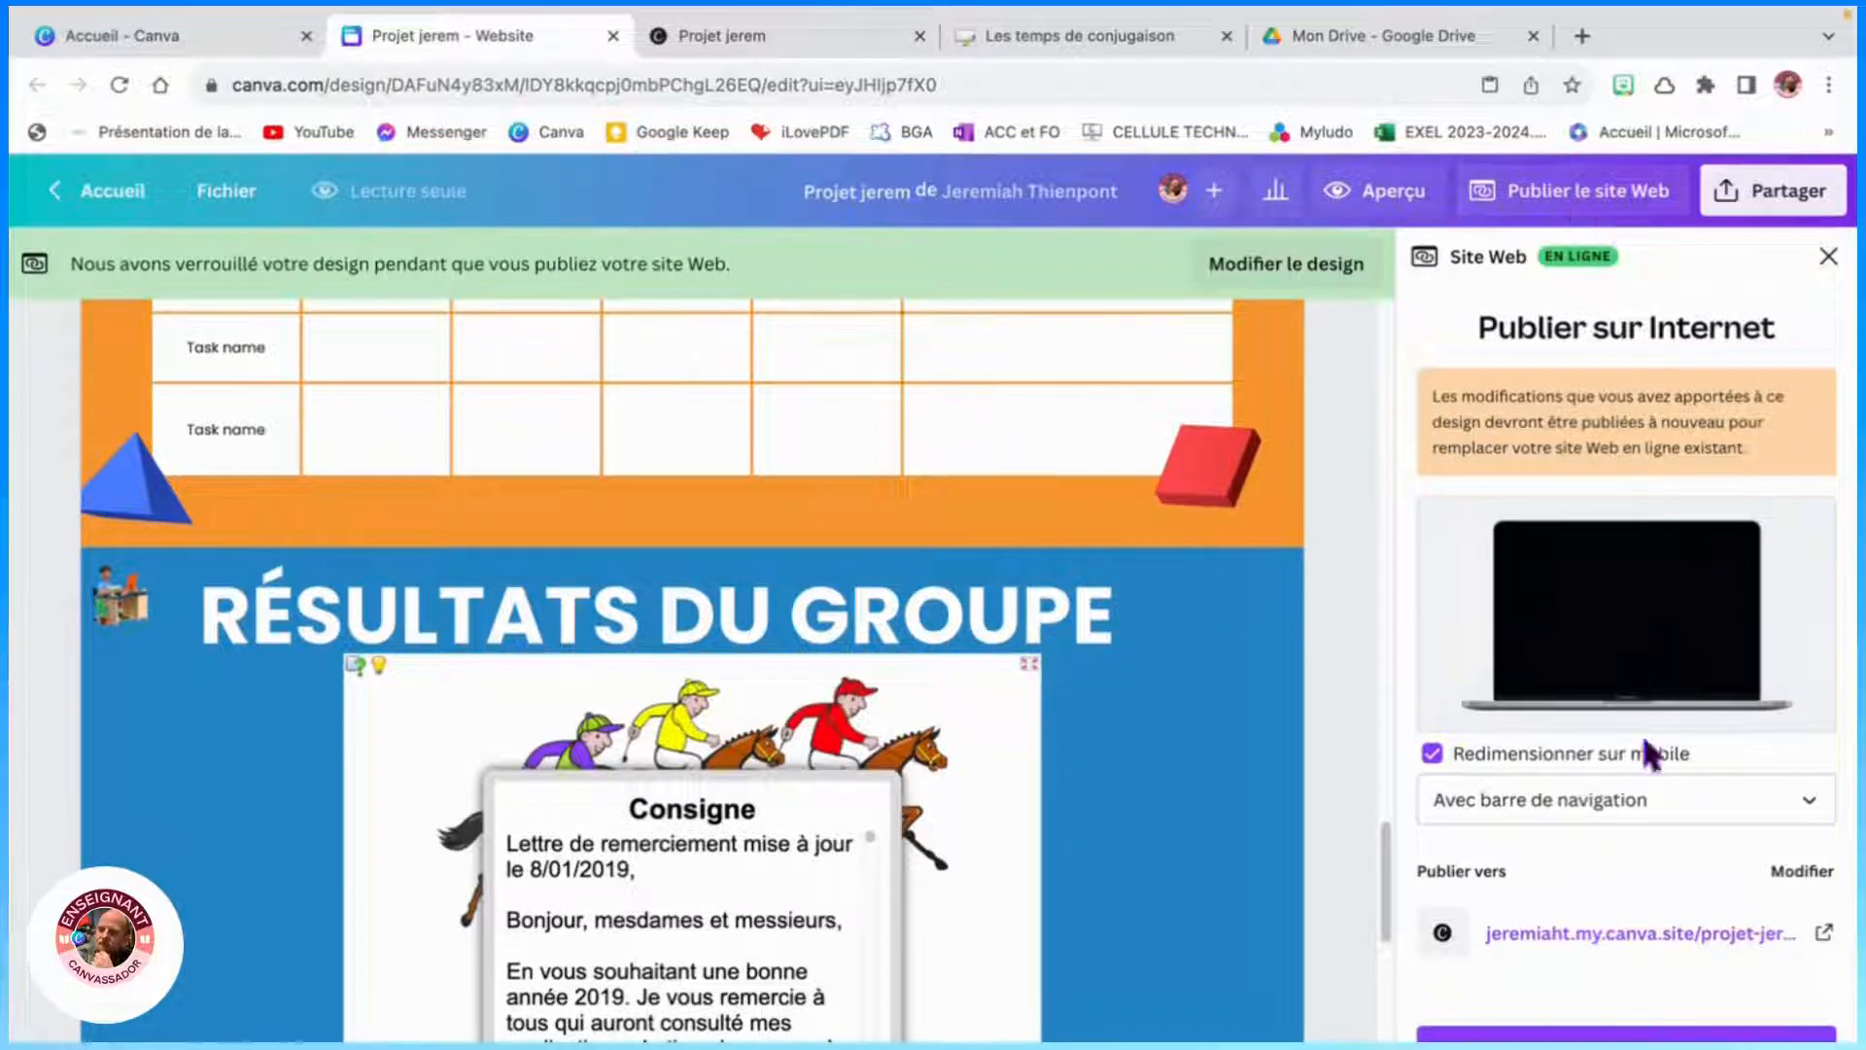
left_click(1652, 1035)
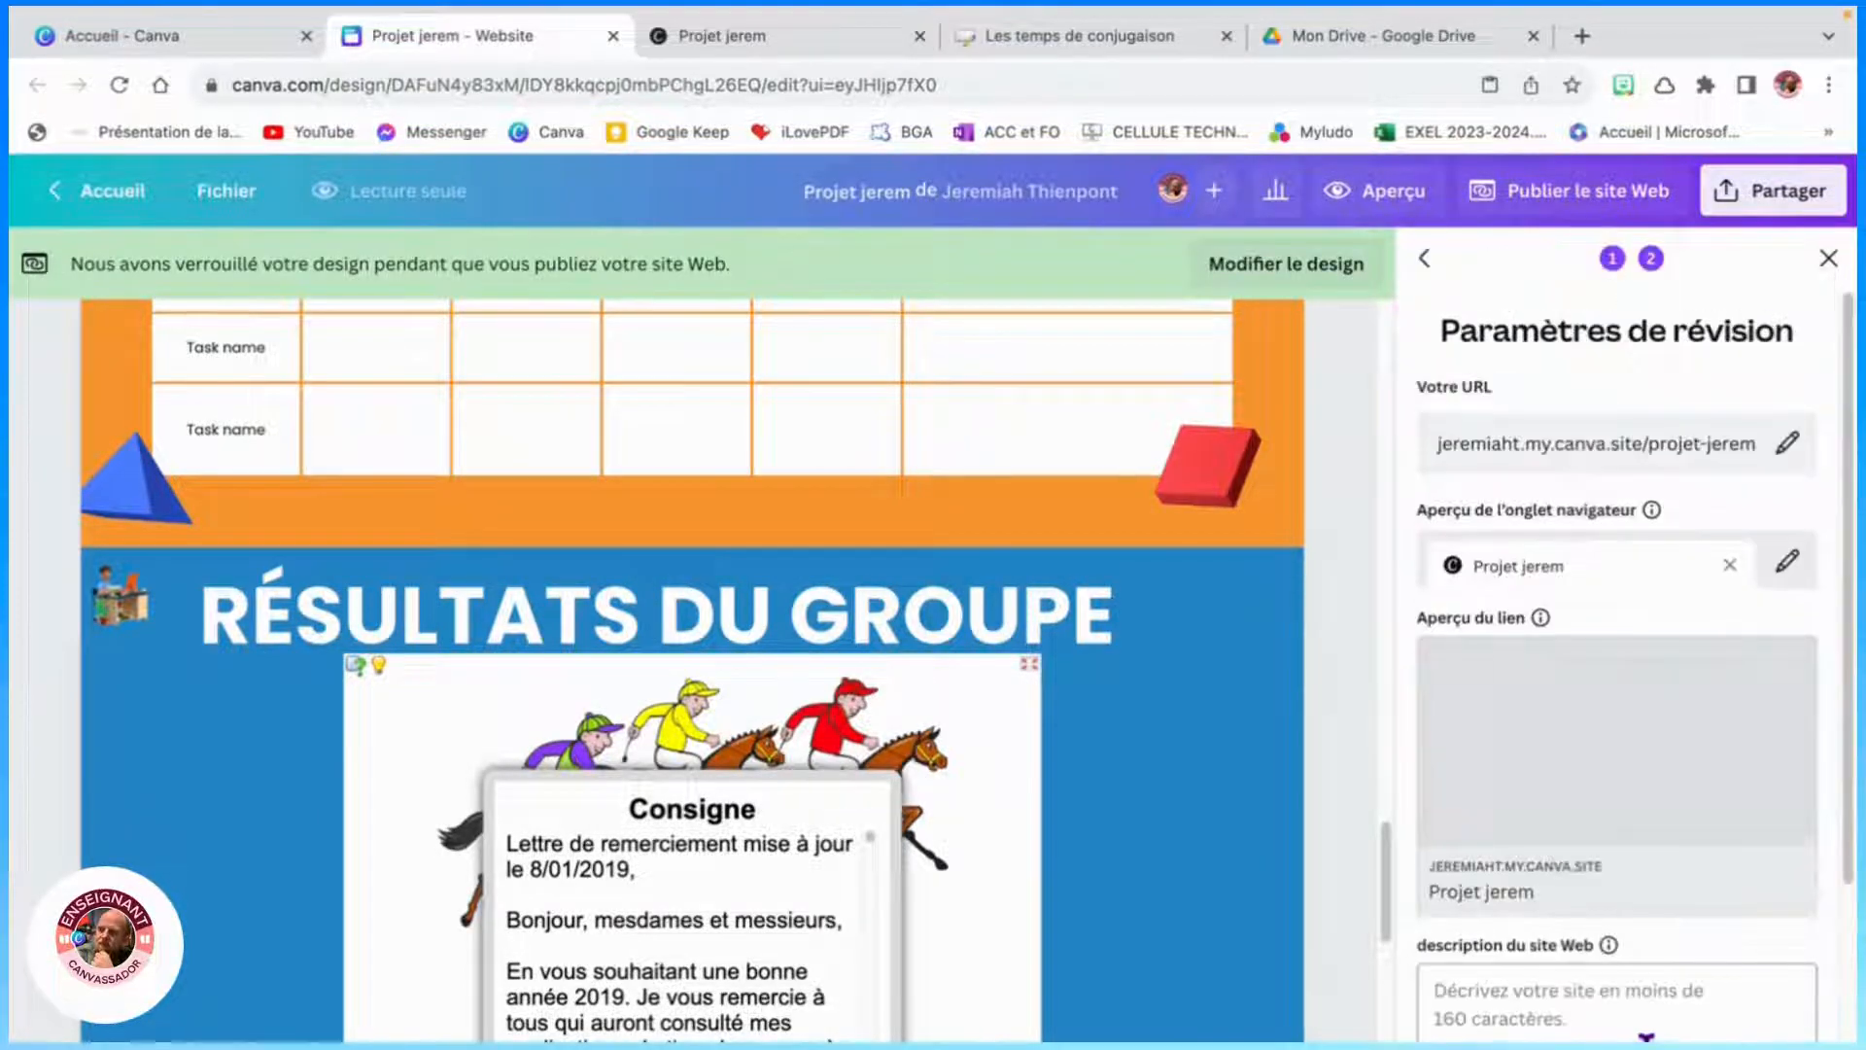
scroll(1668, 1010, "down", 3)
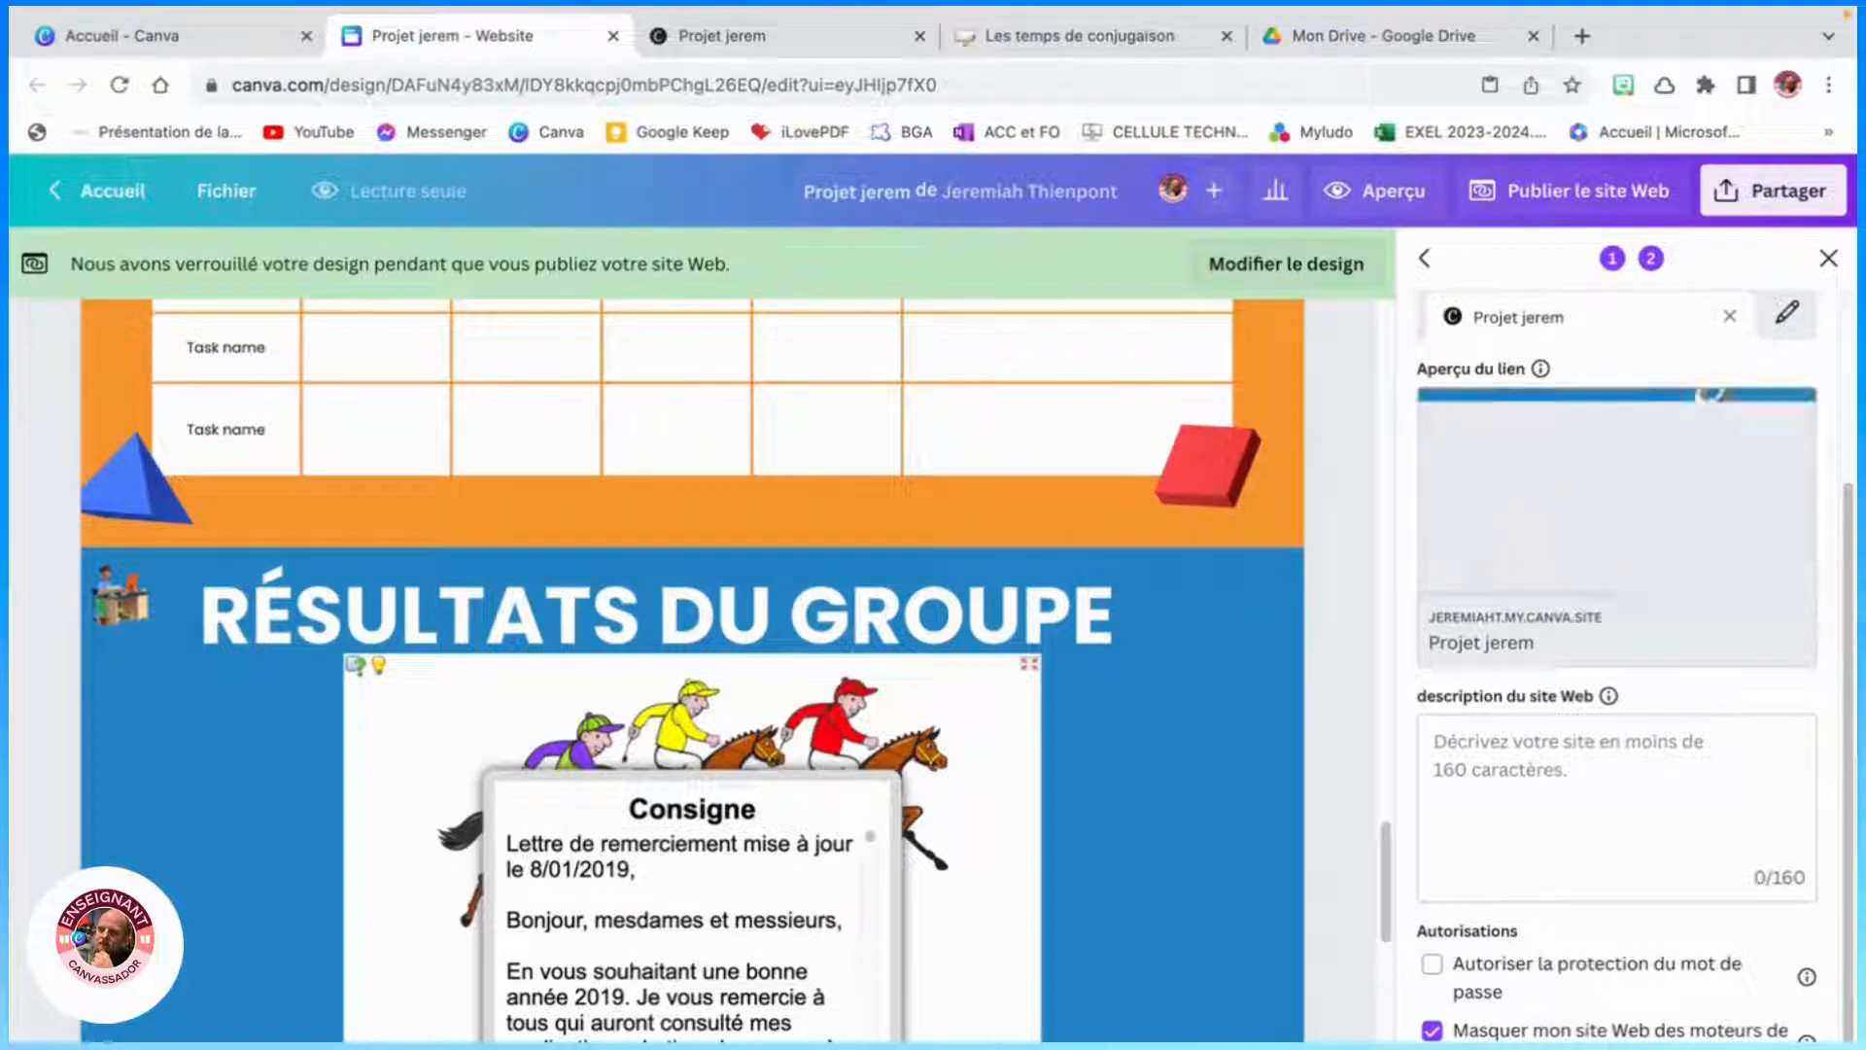
left_click(1708, 1042)
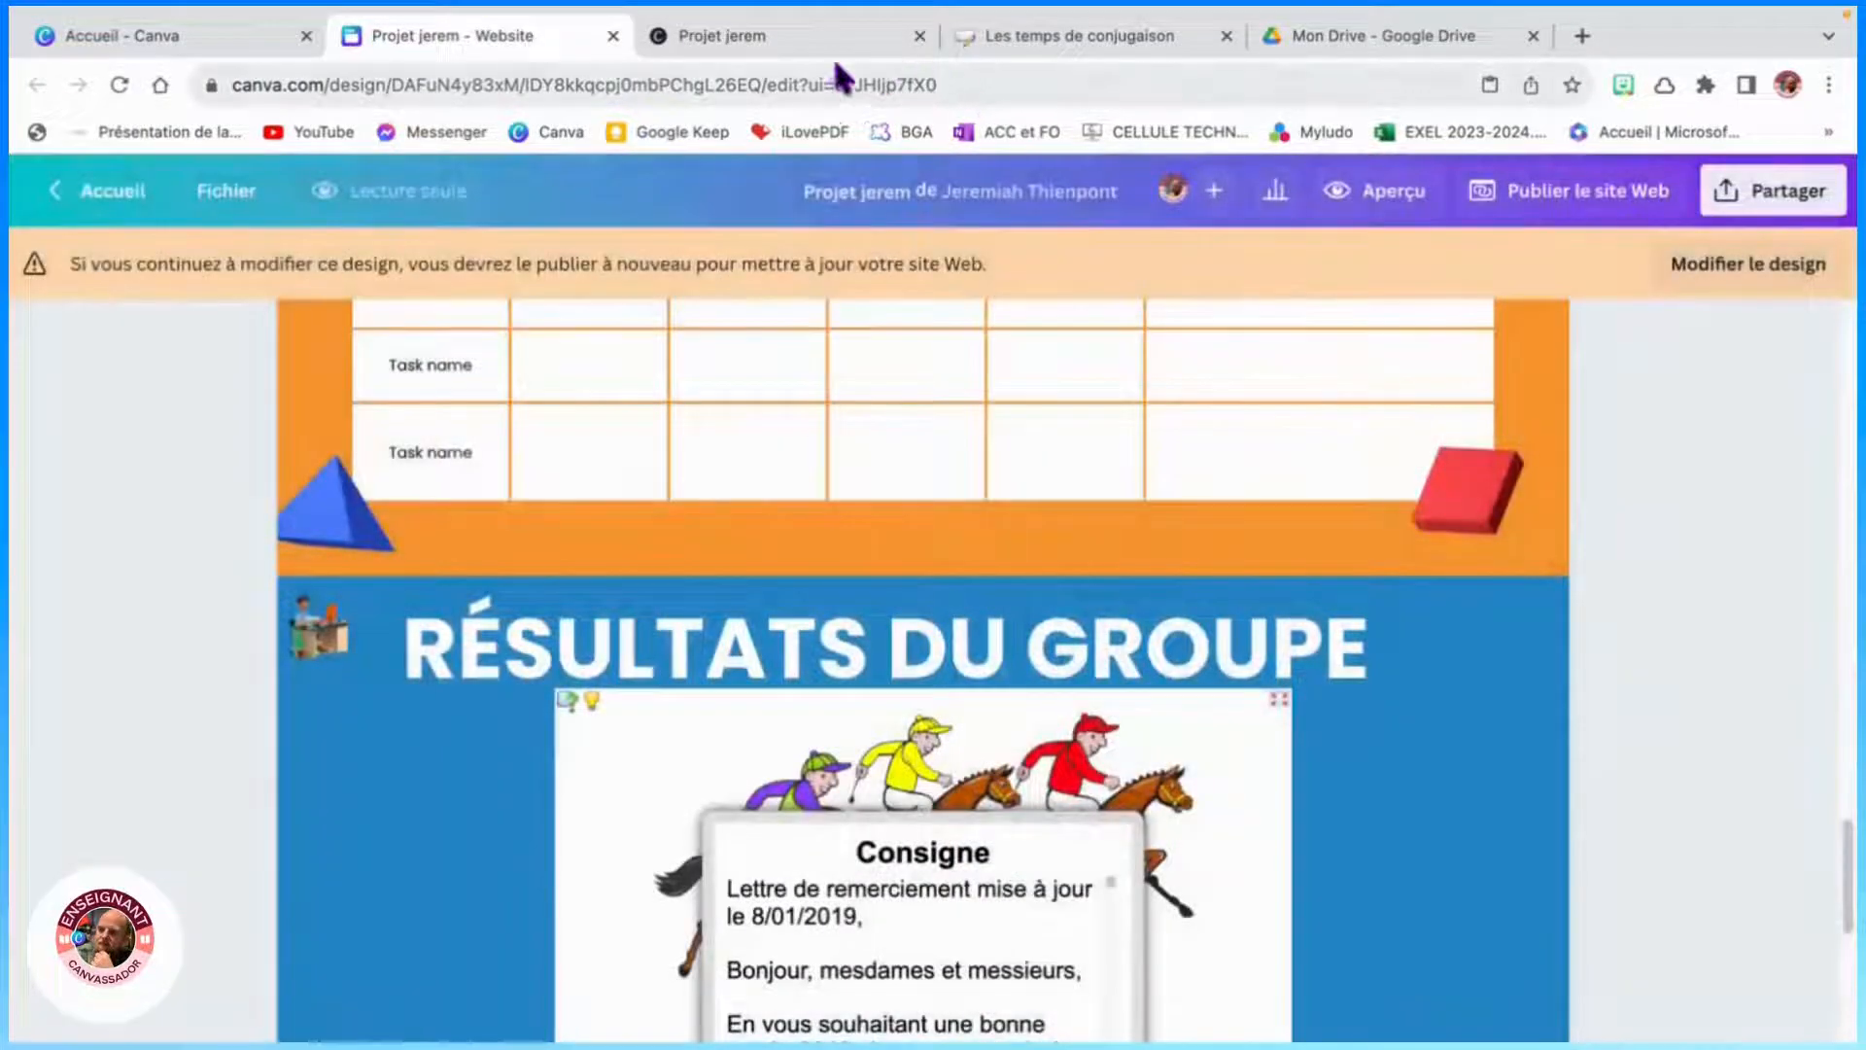
- Reload the live website and test each navigation menu link in turn
left_click(801, 35)
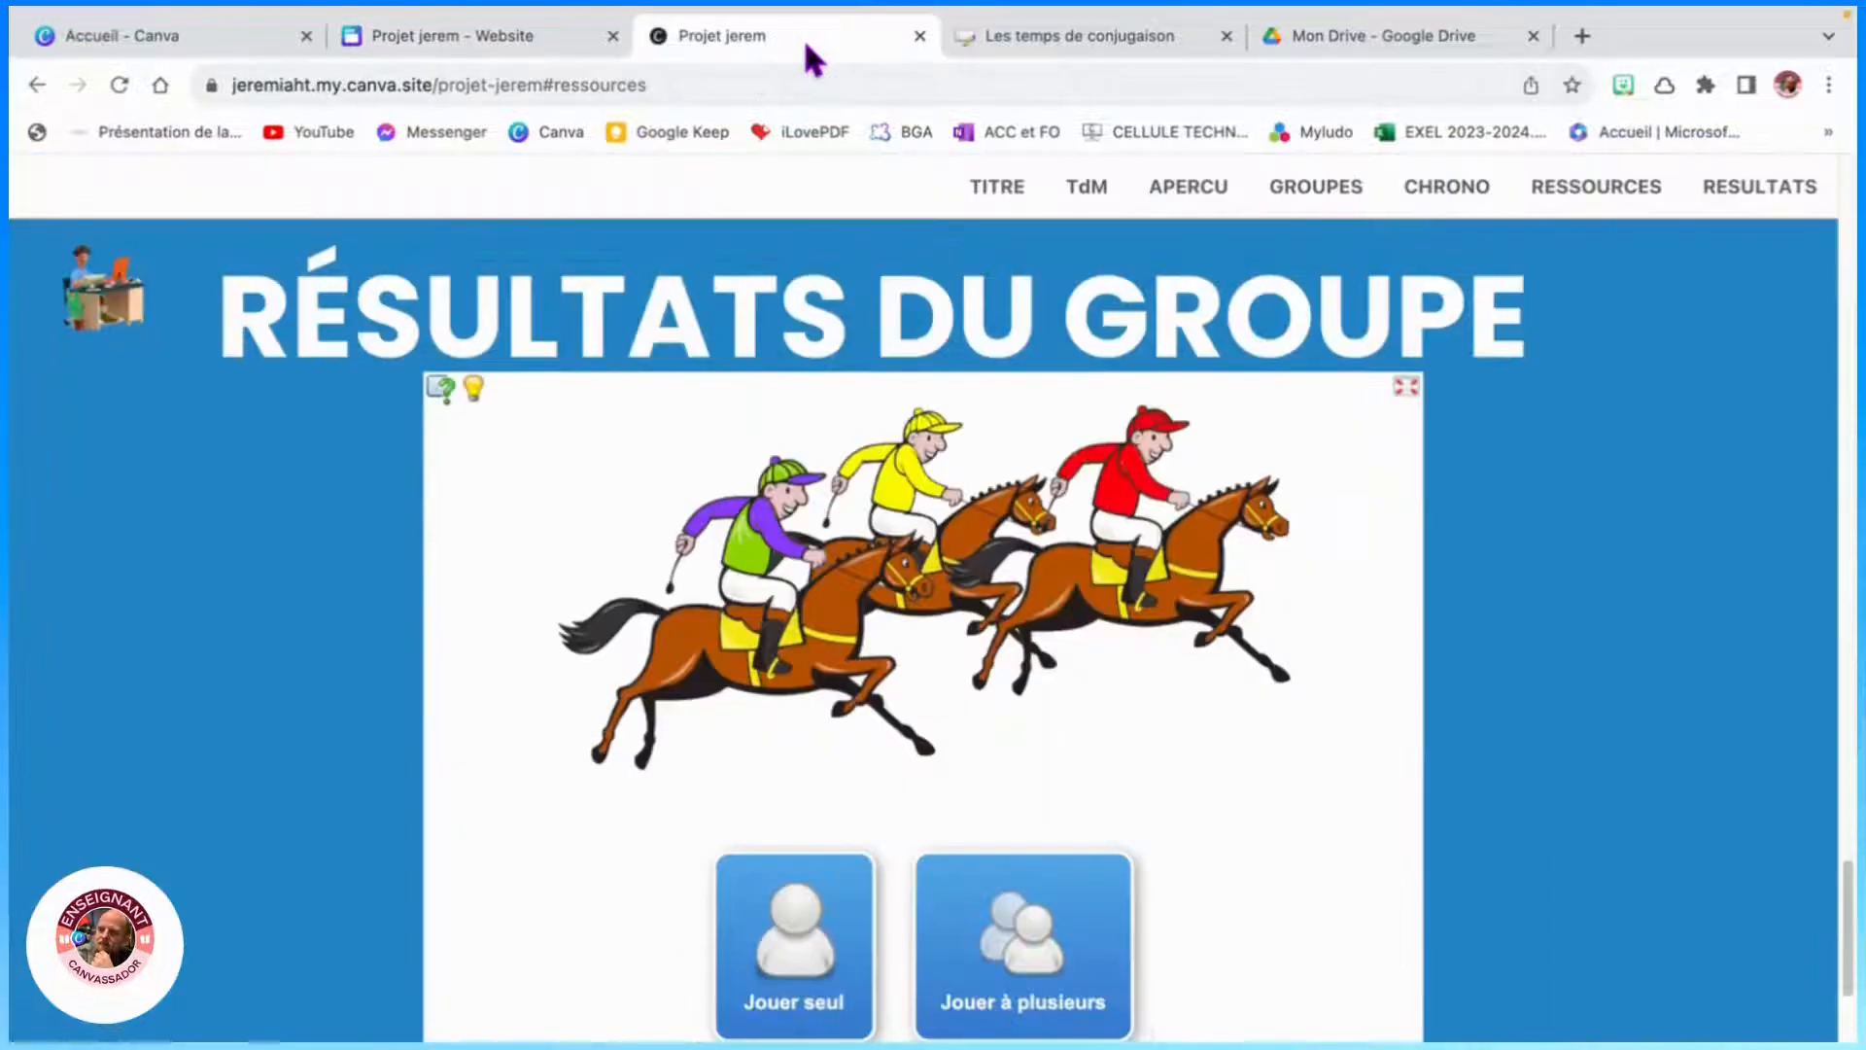
left_click(121, 89)
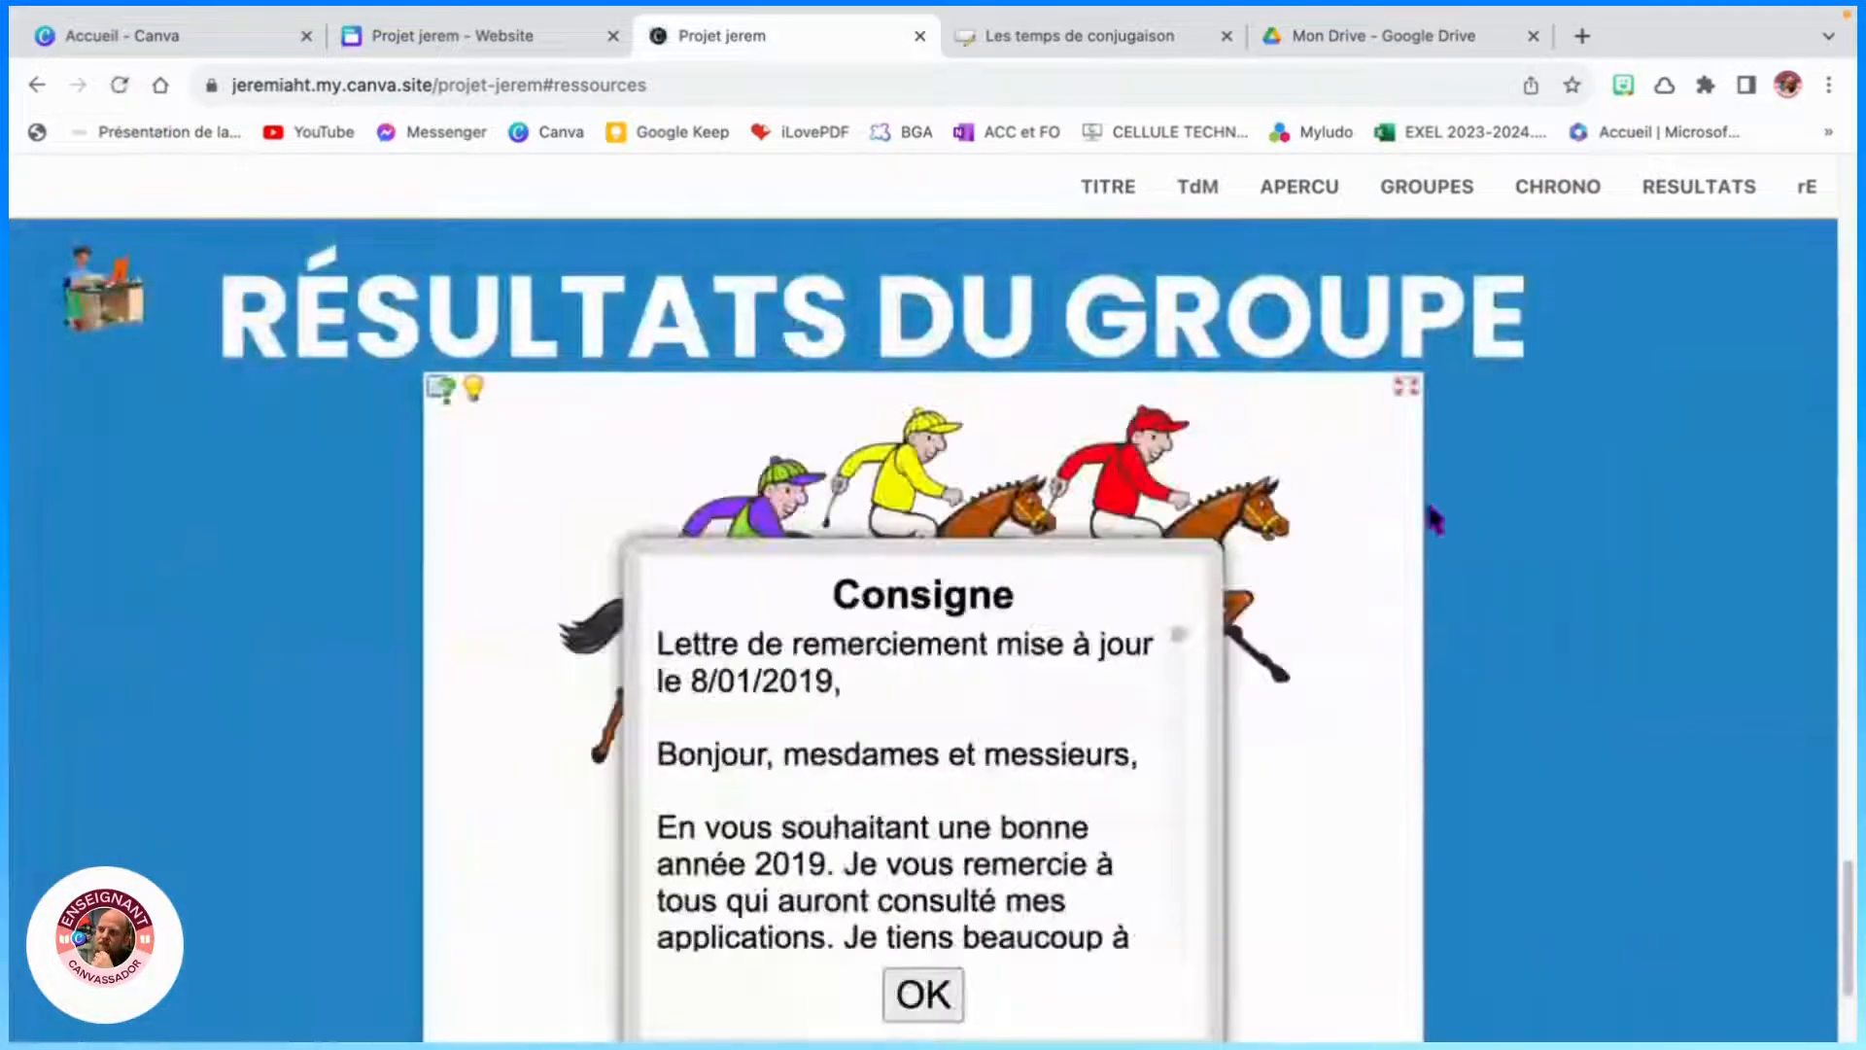
left_click(1804, 191)
left_click(1734, 195)
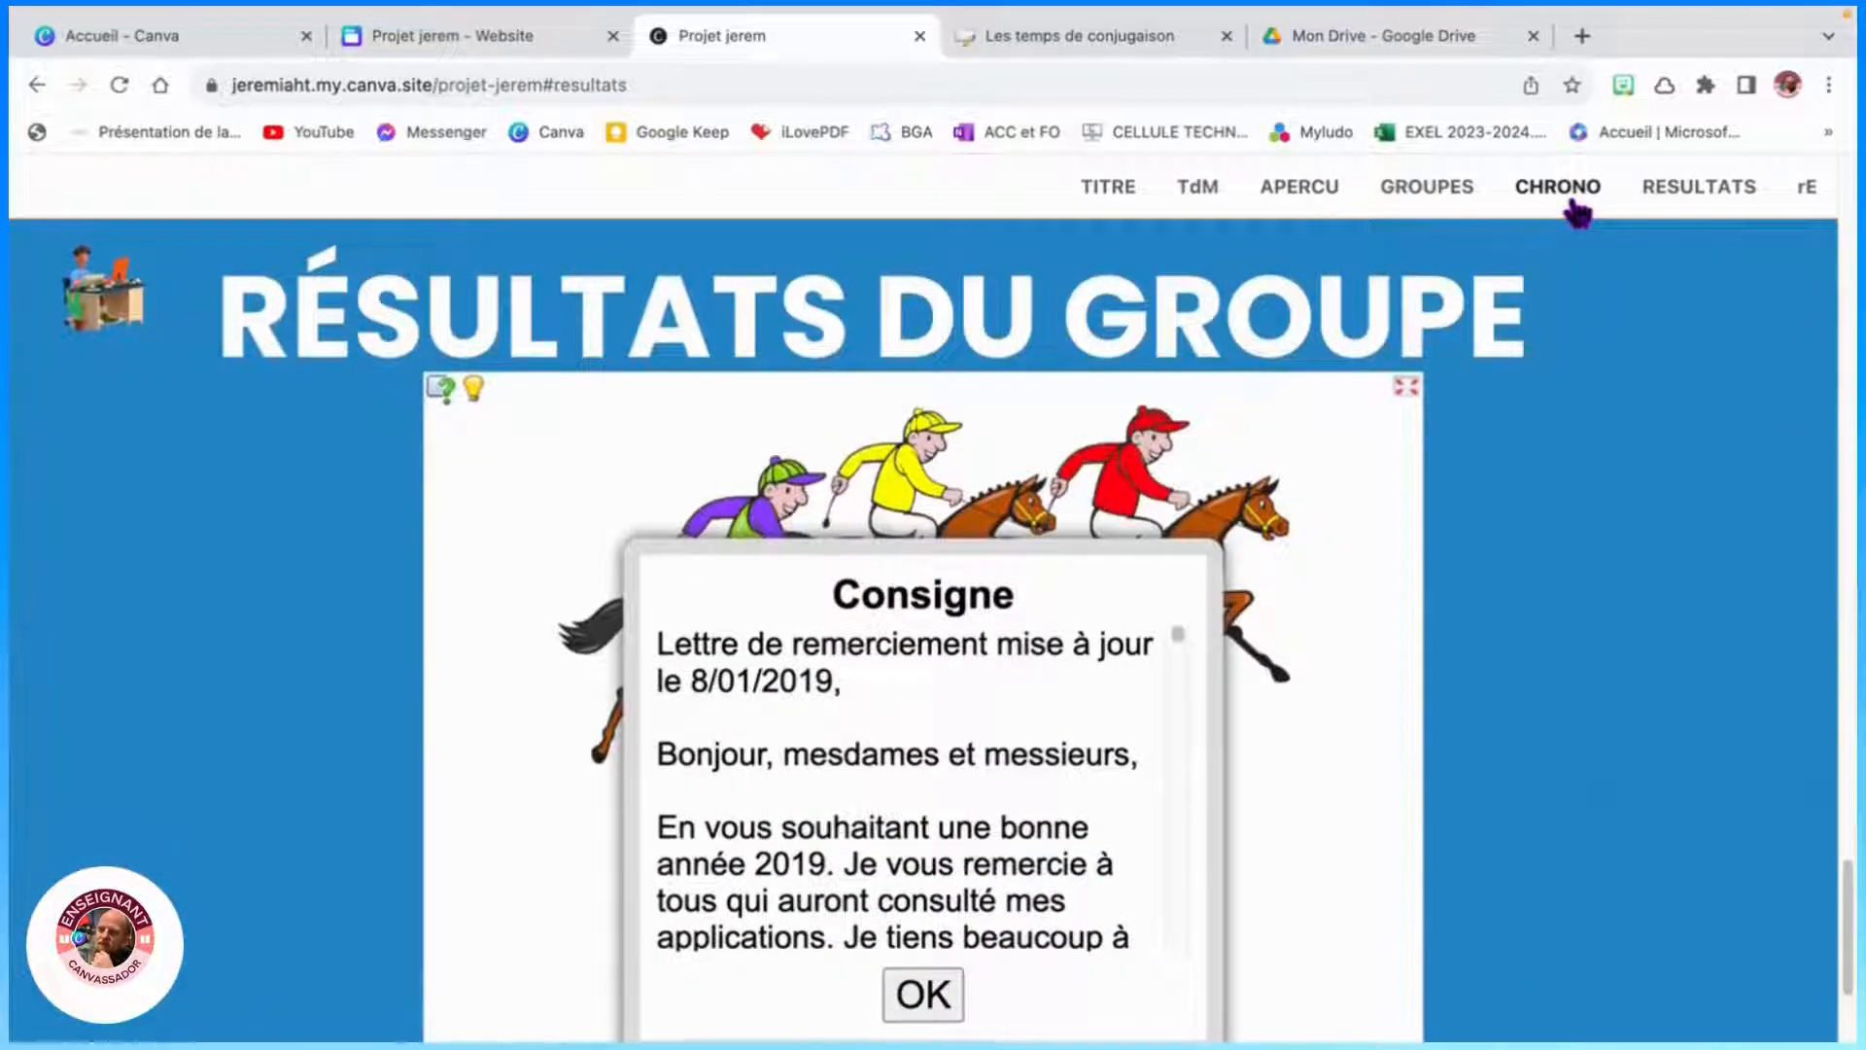
left_click(1576, 206)
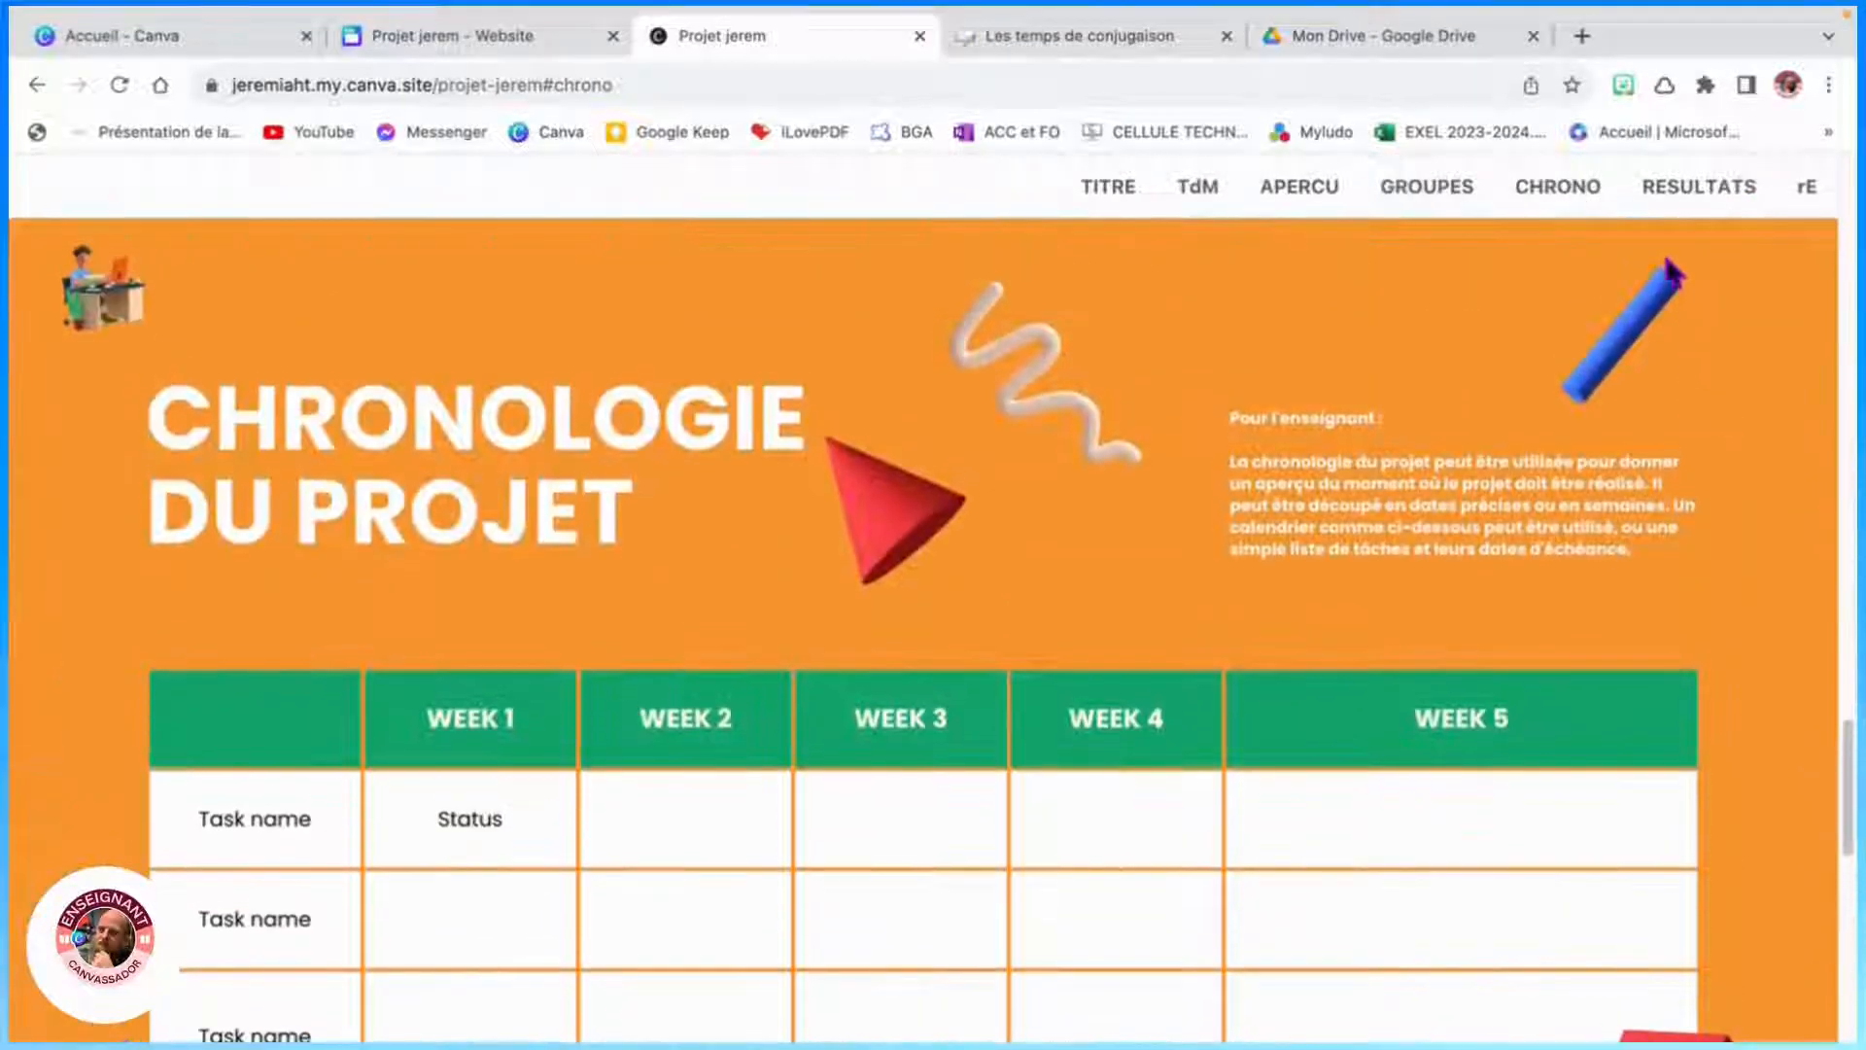
left_click(1652, 192)
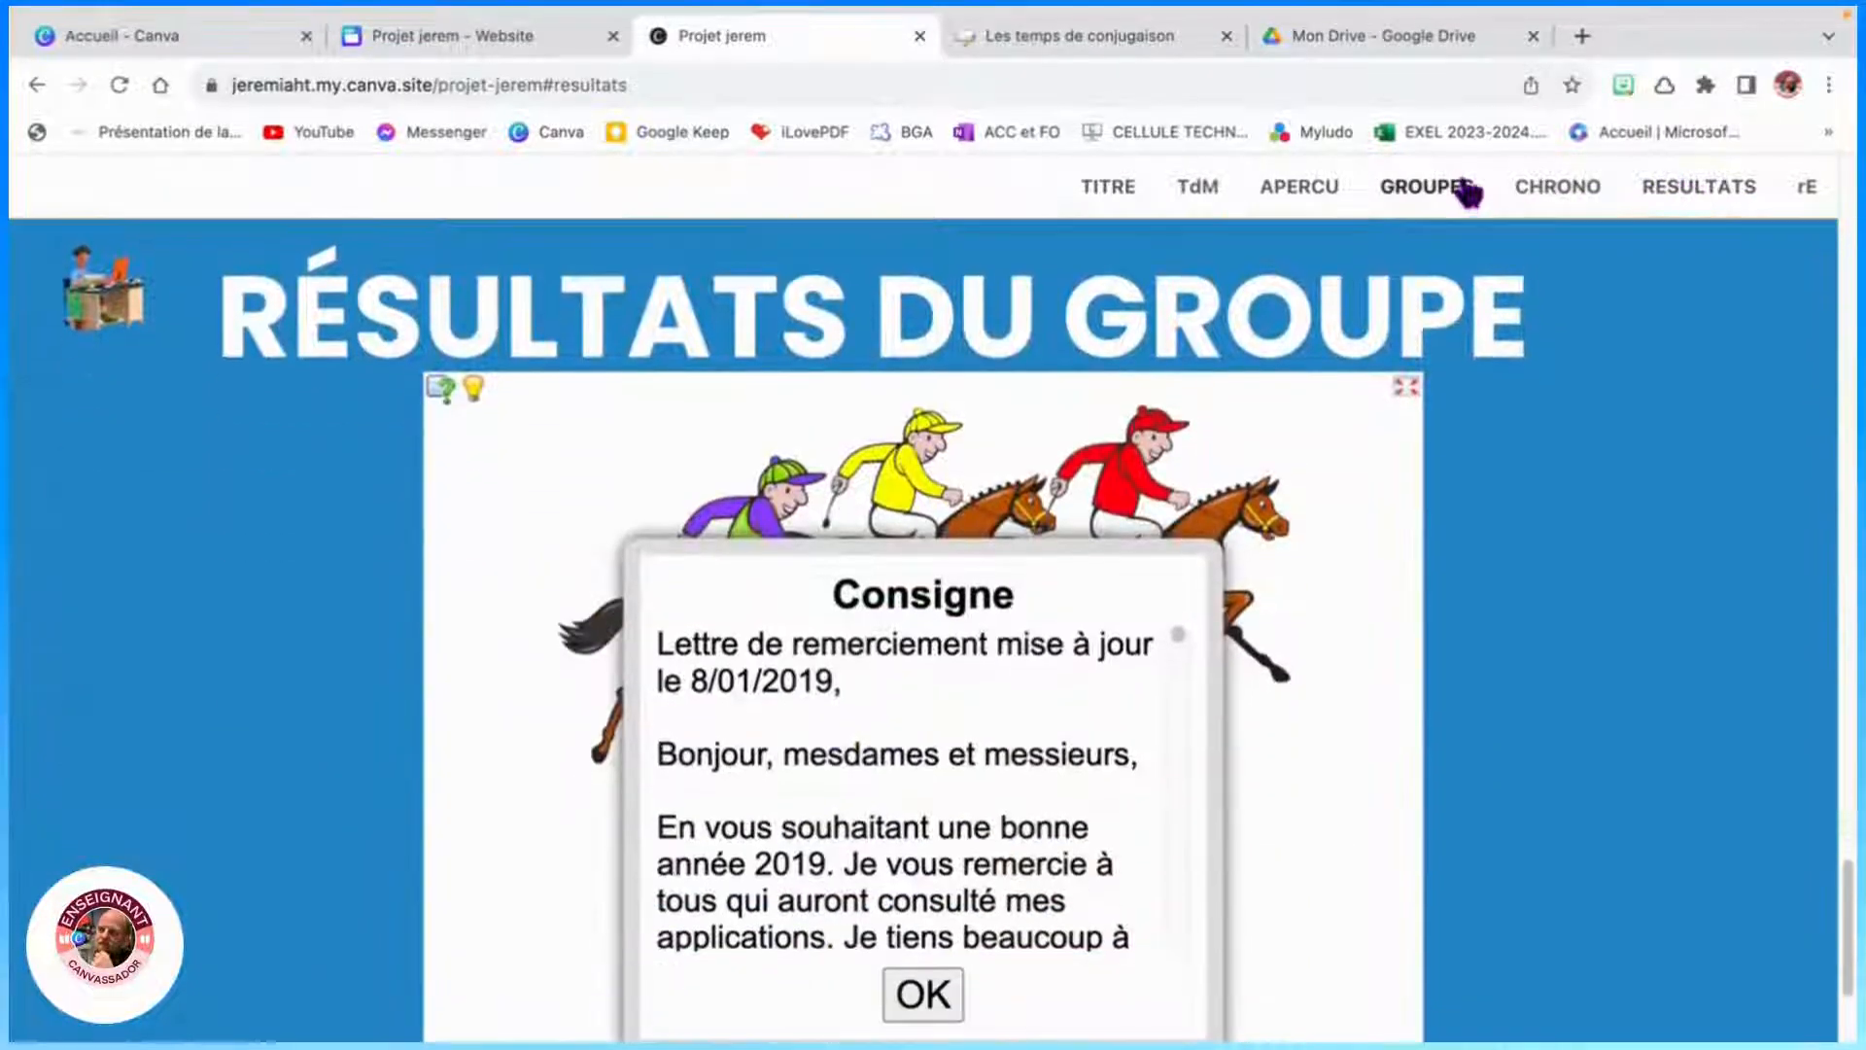
left_click(1555, 188)
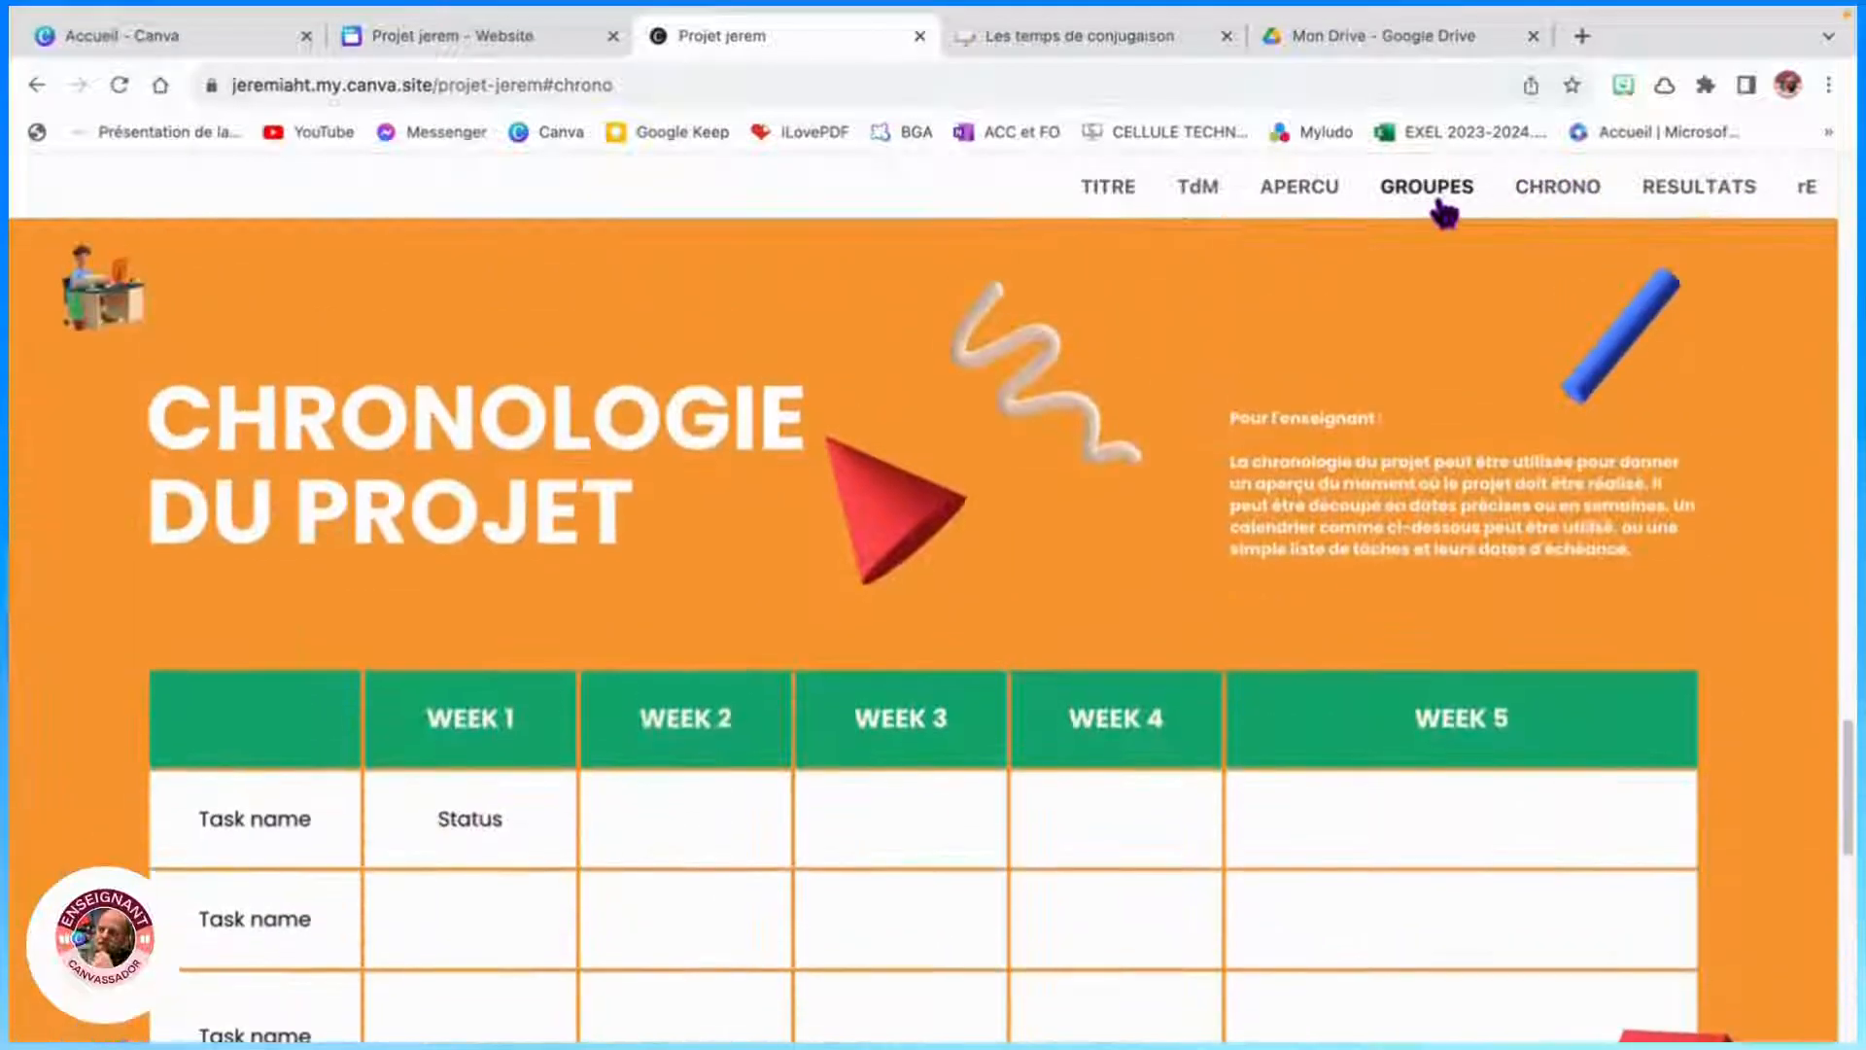
left_click(1433, 195)
left_click(1316, 196)
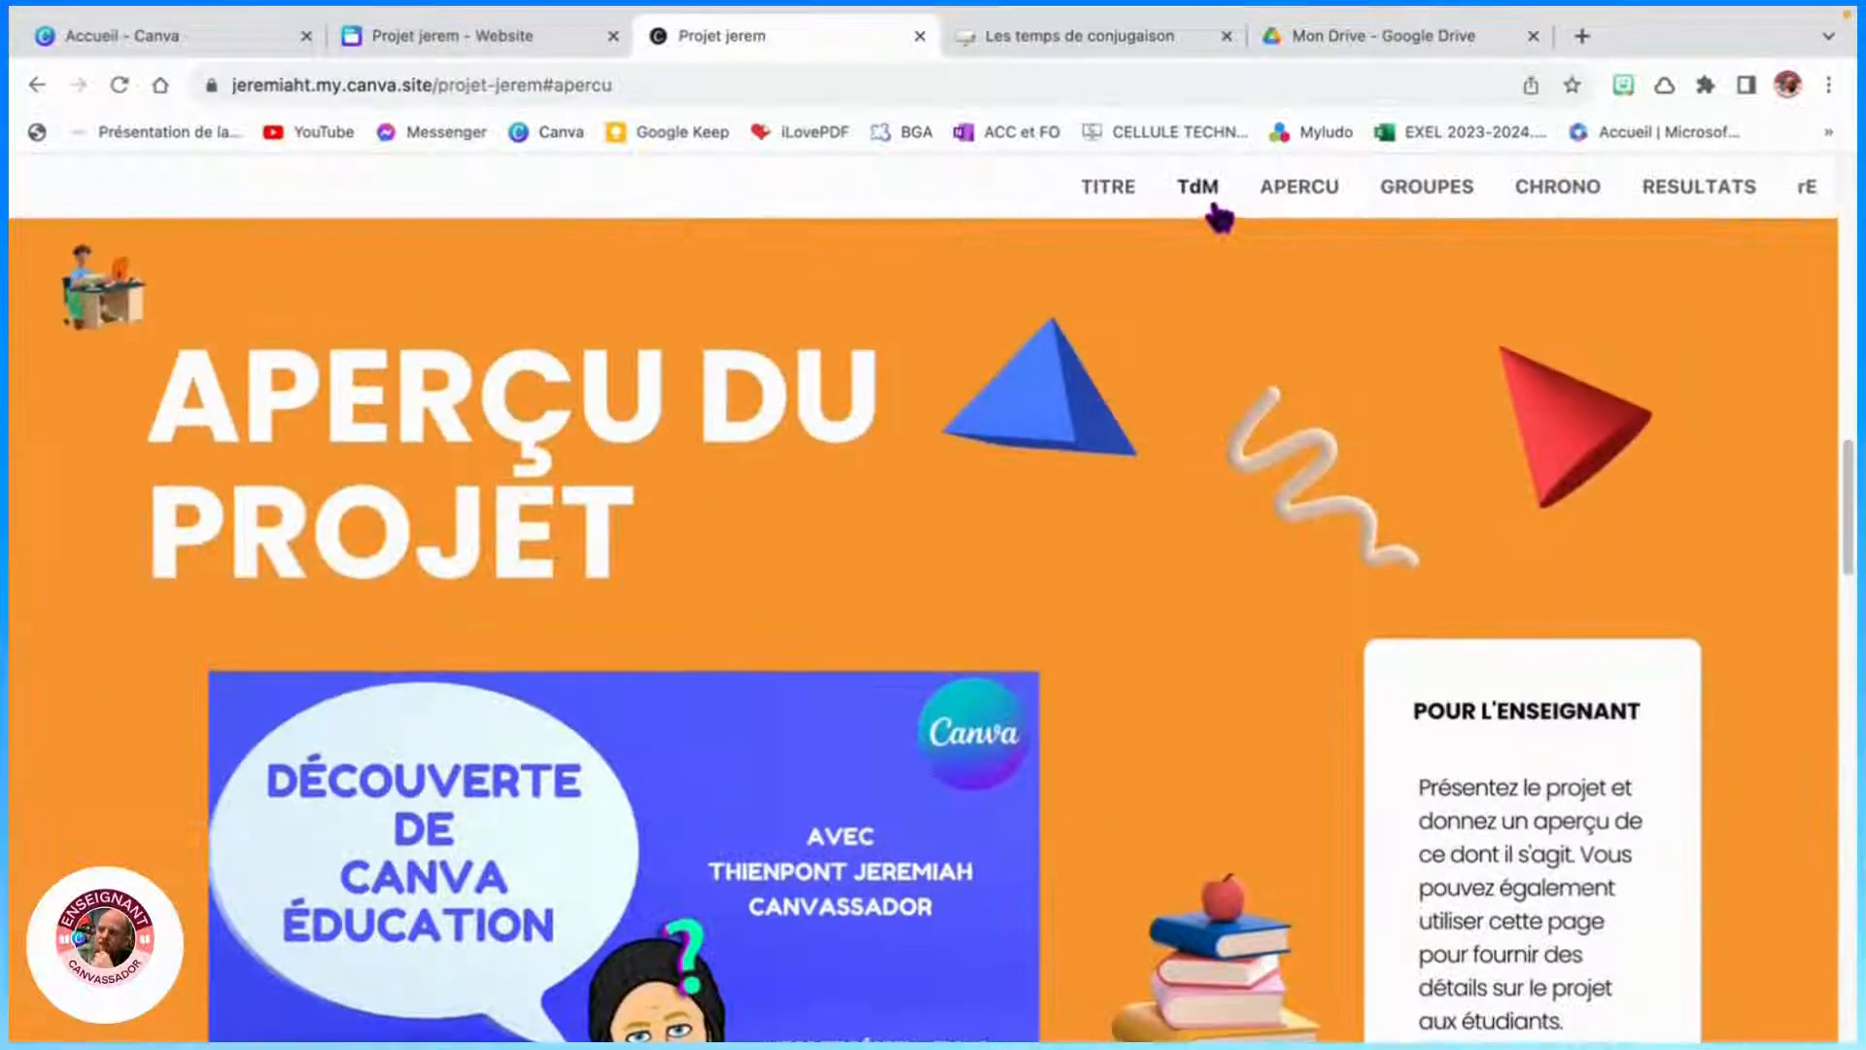
left_click(1215, 209)
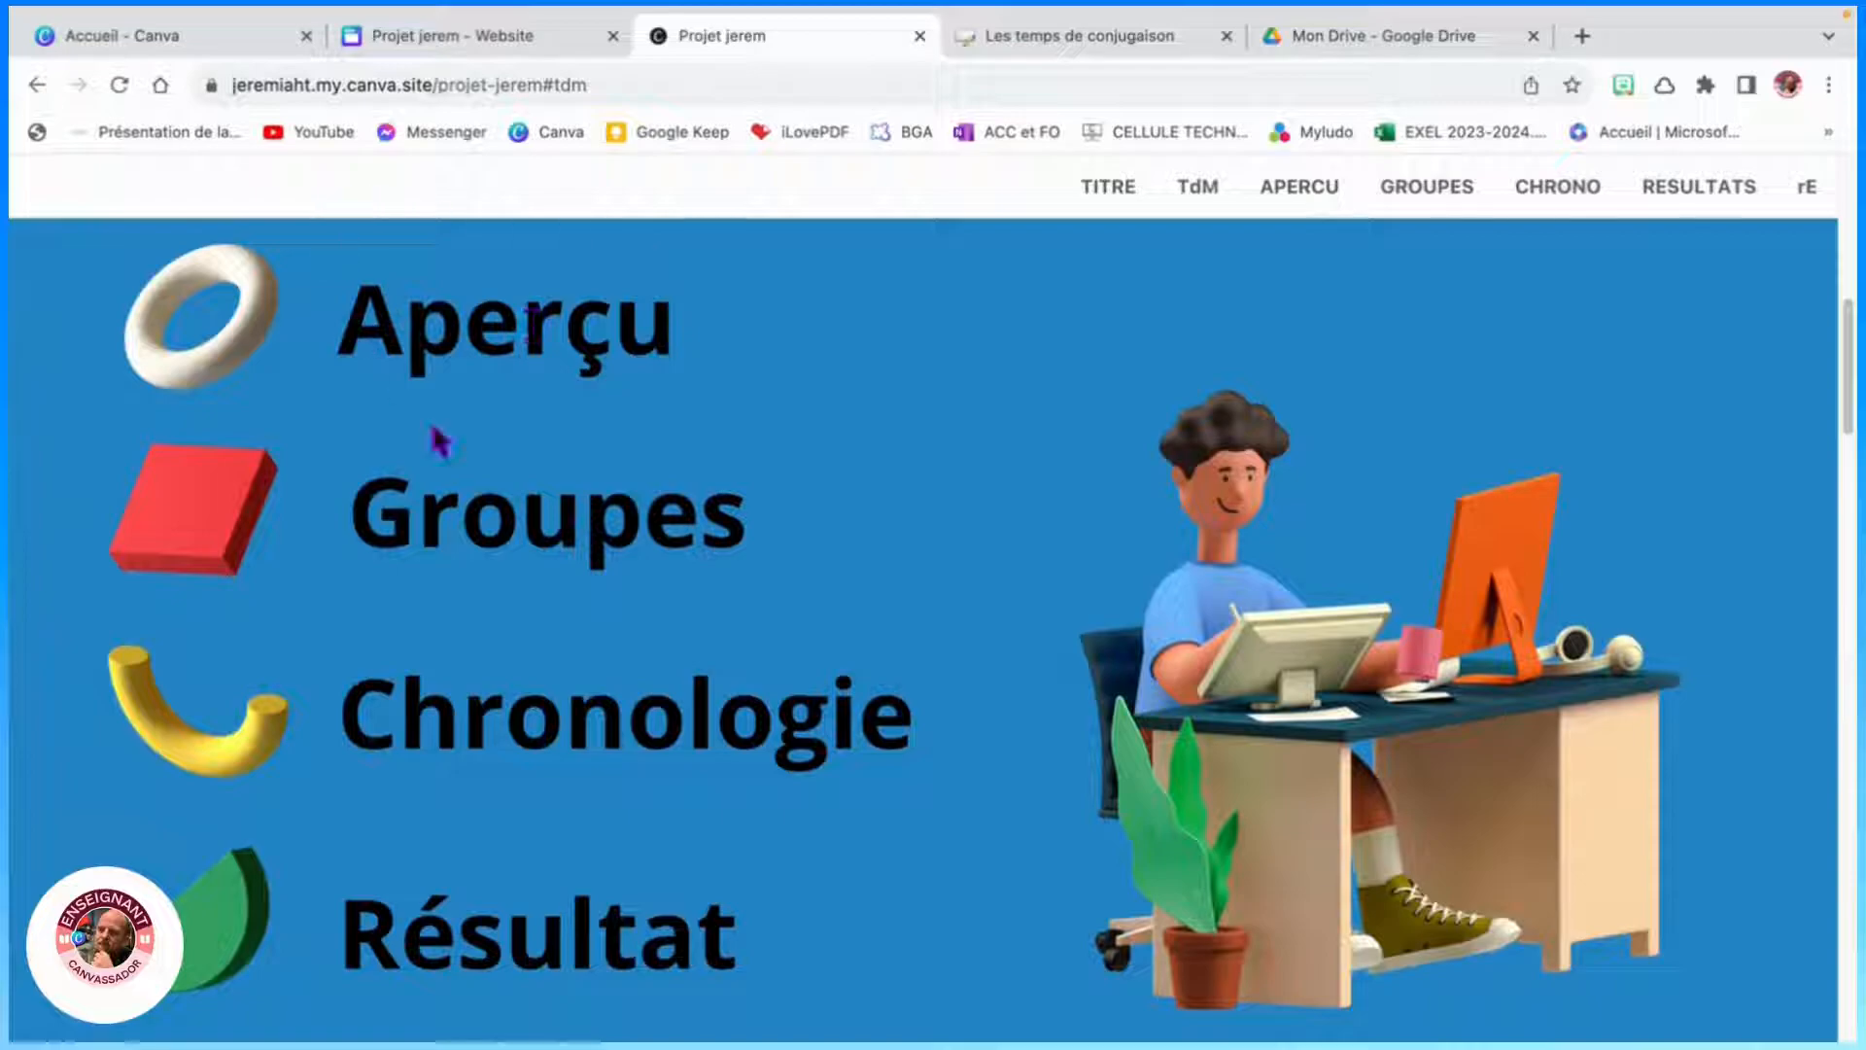